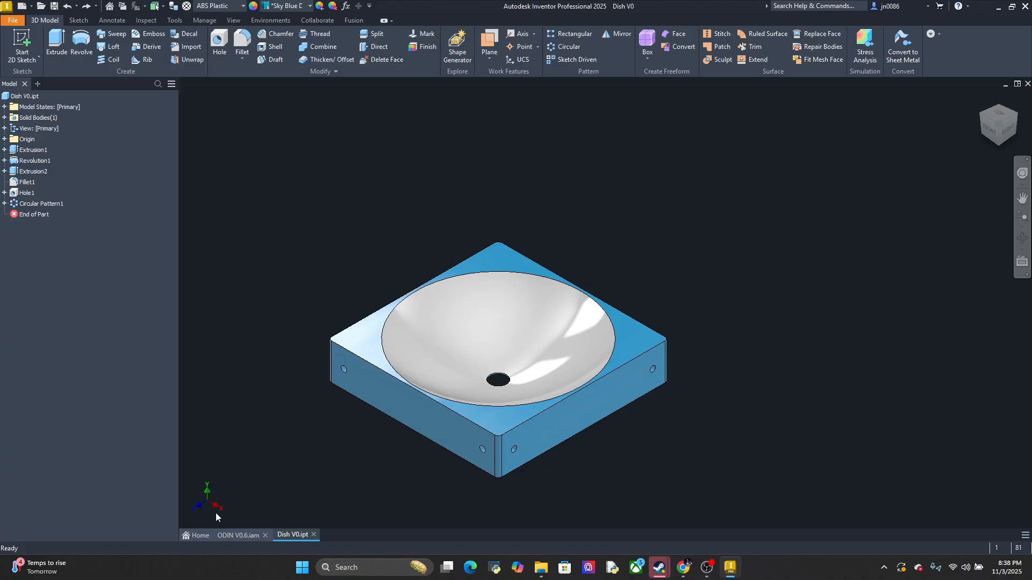
Open PhotoResistor-01.ipt from the recent files and view the part from different angles
left_click(195, 536)
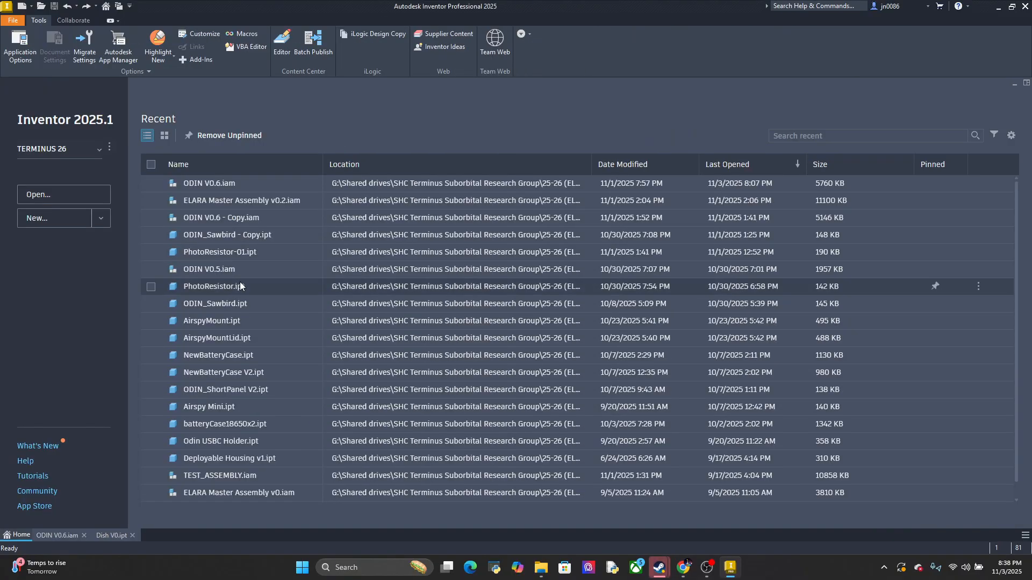
double_click(243, 249)
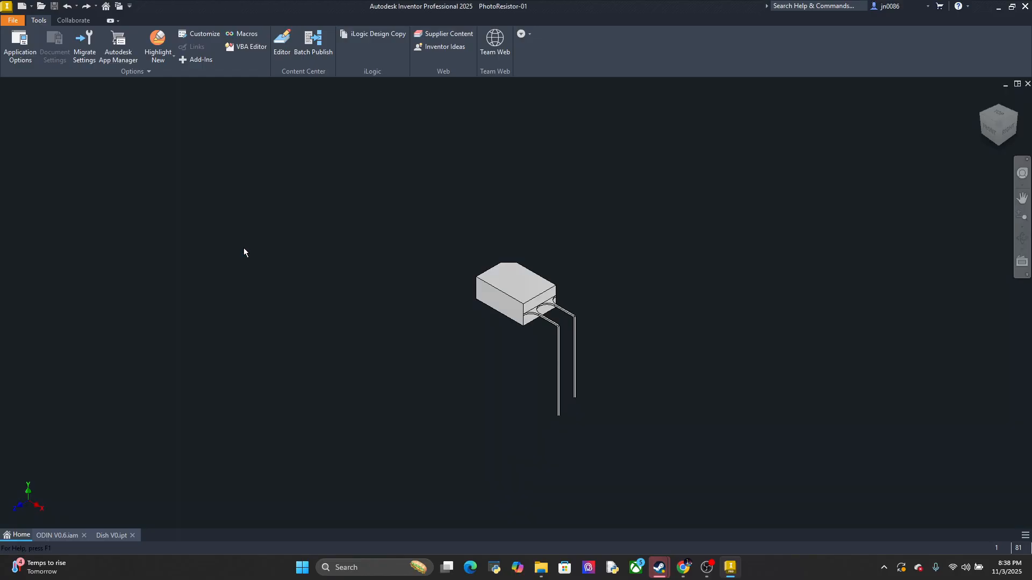
scroll(546, 293, "down", 3)
scroll(607, 227, "down", 3)
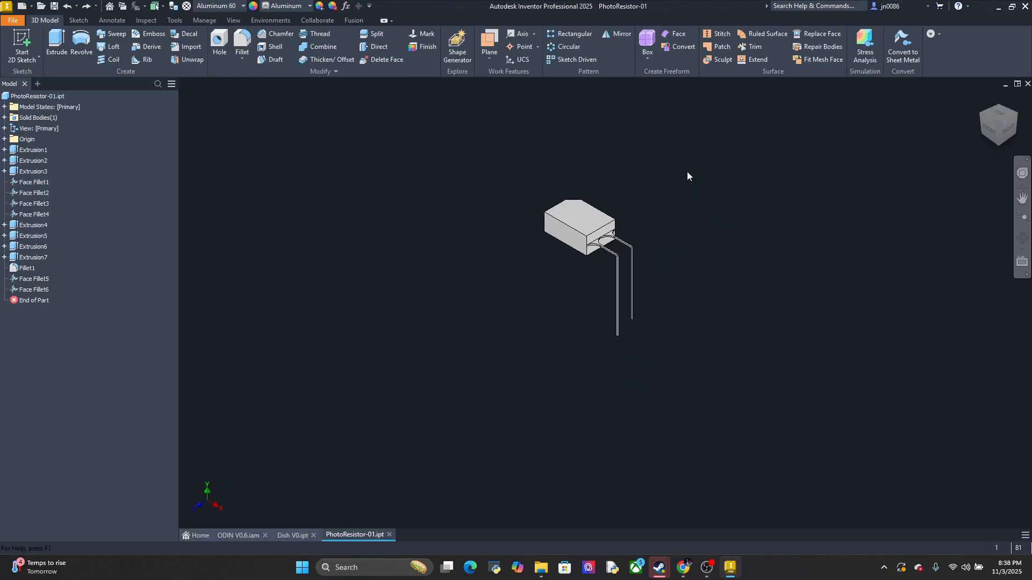
middle_click_drag(686, 176, 668, 220, "shift")
middle_click_drag(664, 263, 592, 346, "shift")
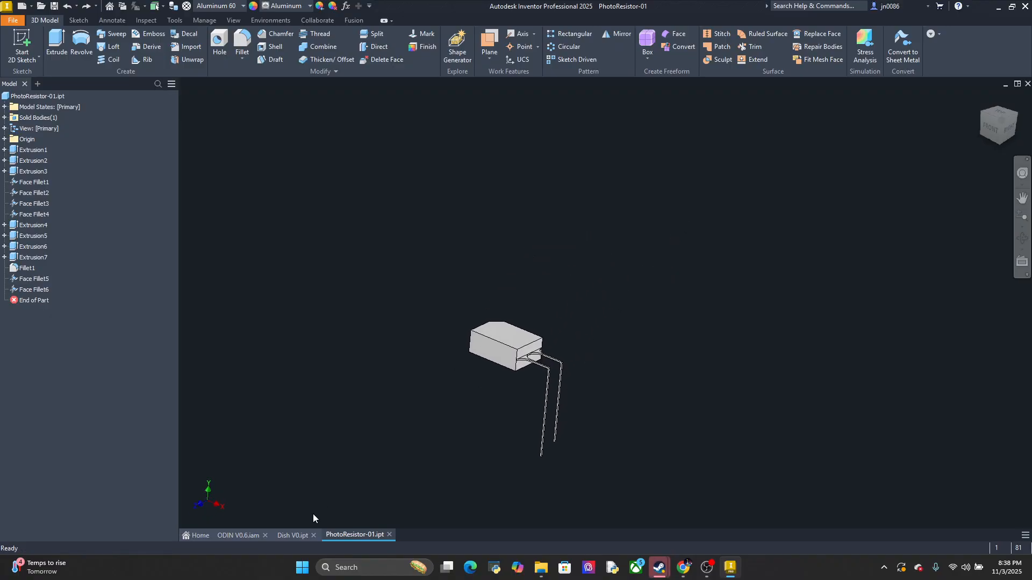
In the ODIN V0.6 assembly, examine the photodiode brackets and how they fit with the structural rails, fasteners and surrounding panels
left_click(292, 535)
left_click(238, 535)
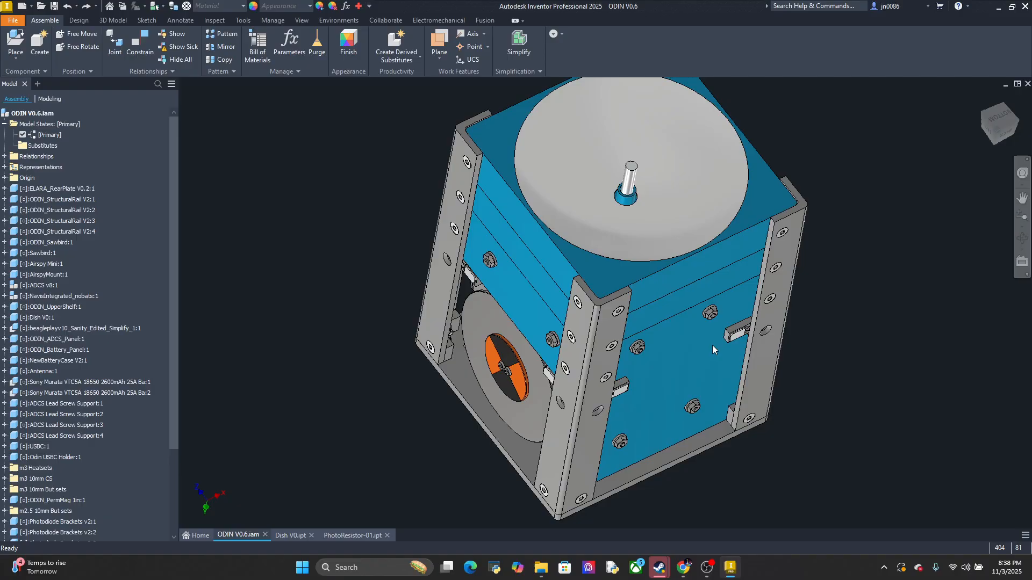
mouse_move(731, 365)
middle_mouse_down("shift")
mouse_move(694, 331)
mouse_move(710, 266)
middle_mouse_up("shift")
scroll(710, 263, "up", 5)
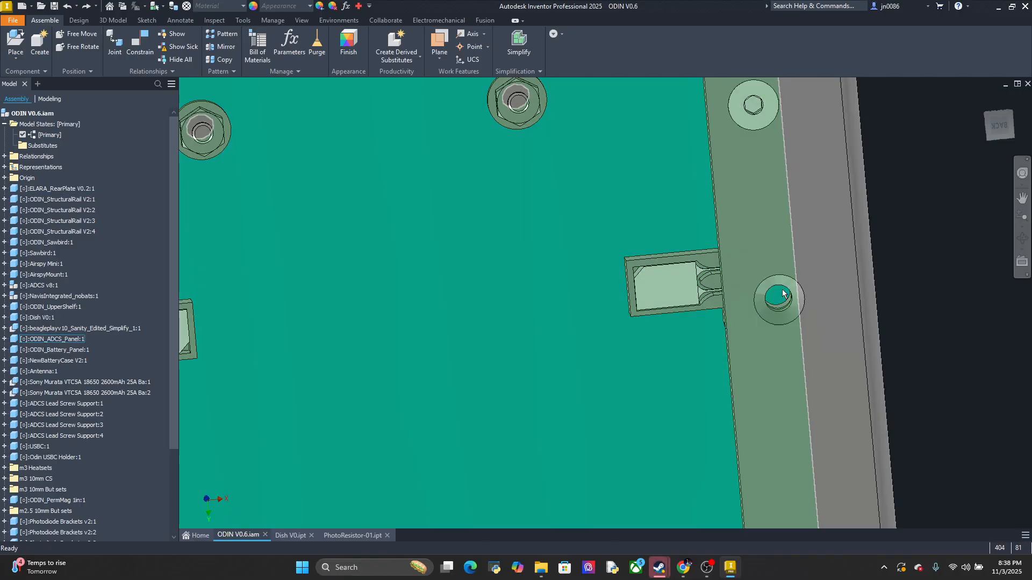
mouse_move(775, 295)
middle_mouse_down("shift")
mouse_move(794, 294)
mouse_move(774, 295)
mouse_move(752, 338)
mouse_move(760, 295)
mouse_move(692, 280)
mouse_move(693, 268)
mouse_move(614, 337)
mouse_move(655, 352)
mouse_move(659, 408)
mouse_move(696, 301)
middle_mouse_up("shift")
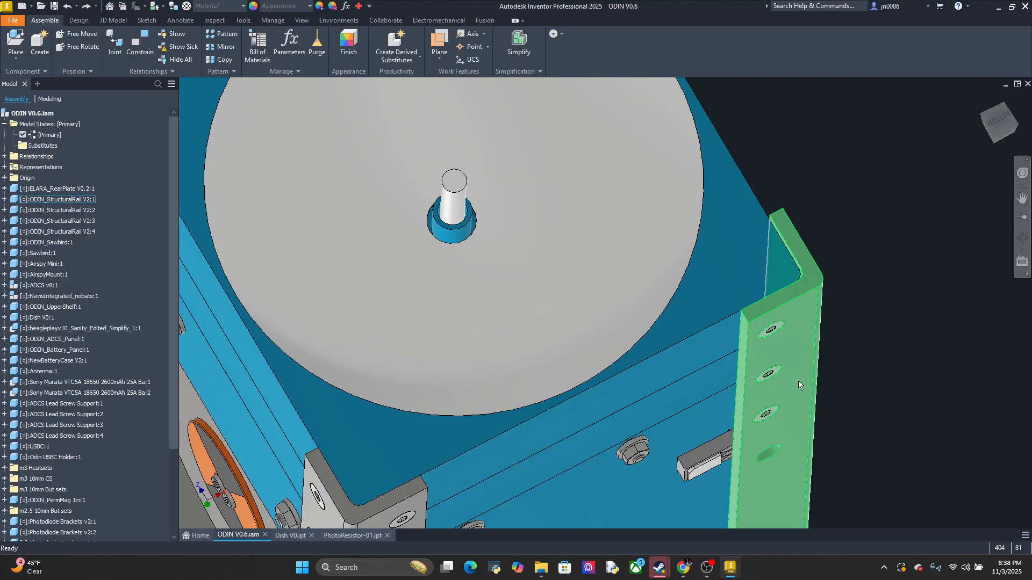
mouse_move(798, 381)
middle_mouse_down("shift")
mouse_move(802, 326)
mouse_move(798, 395)
middle_mouse_up("shift")
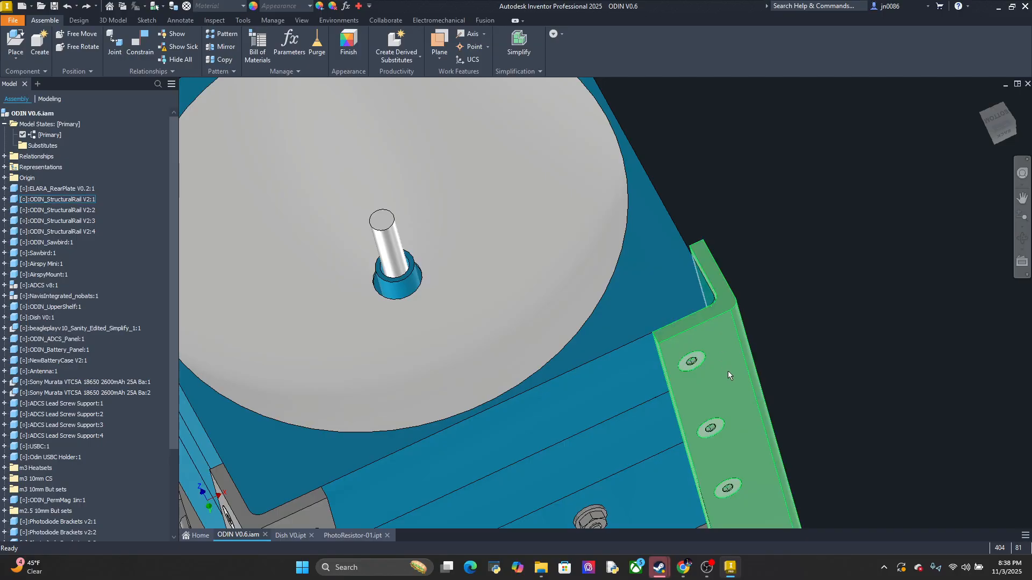
middle_click_drag(771, 373, 751, 272)
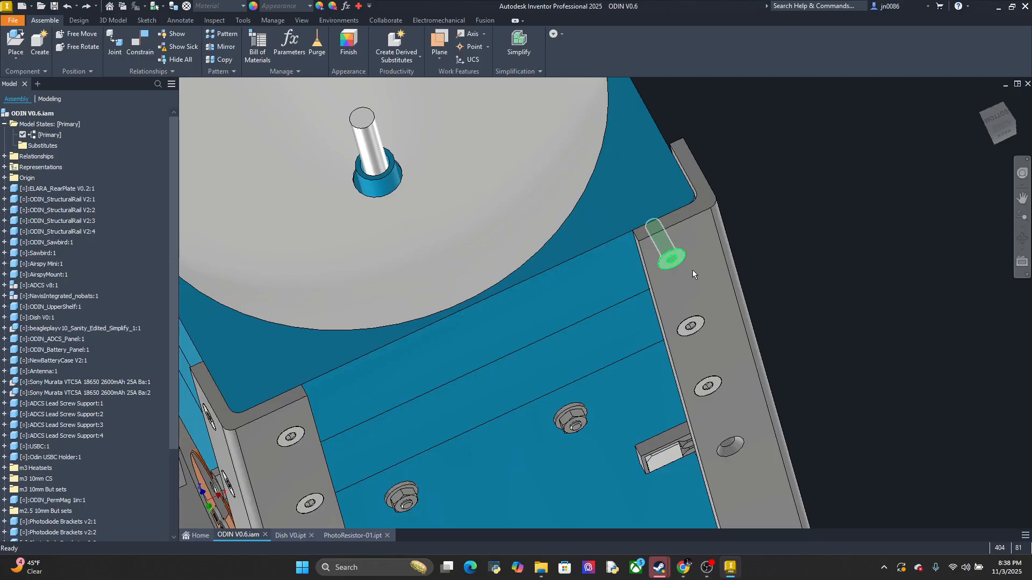
scroll(617, 372, "up", 8)
middle_click_drag(742, 364, 792, 311, "shift")
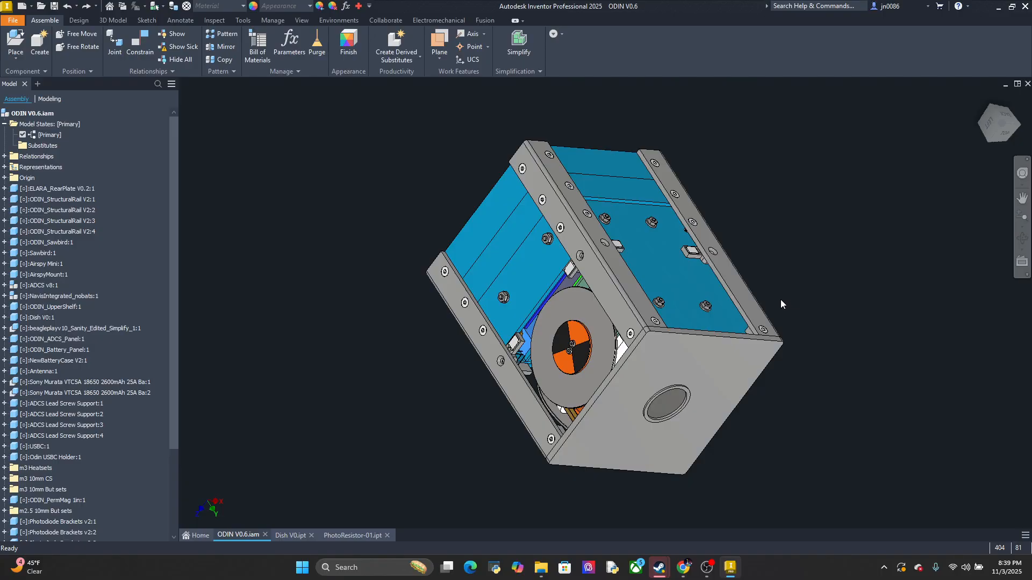
middle_click_drag(762, 264, 806, 351, "shift")
scroll(791, 311, "down", 3)
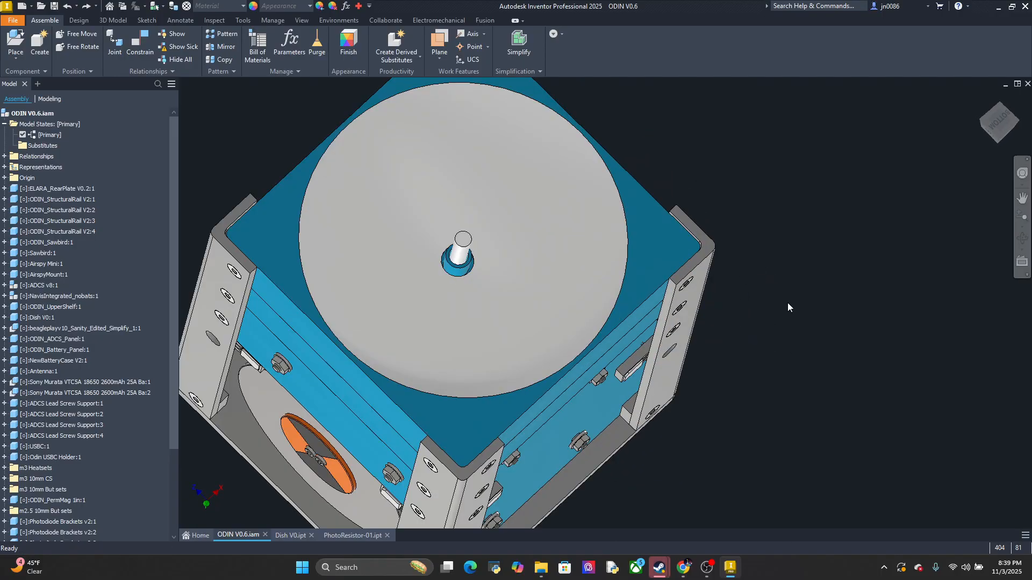
middle_click_drag(752, 329, 649, 353, "shift")
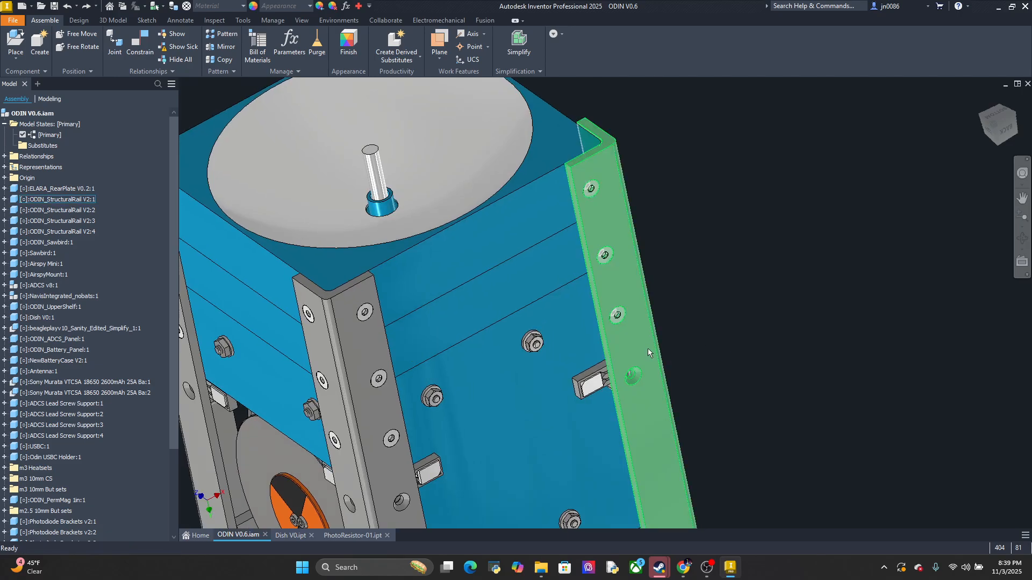
Open the Photodiode Brackets v2 part from its instance in the assembly and view its sensor recesses and mounting holes
right_click(606, 371)
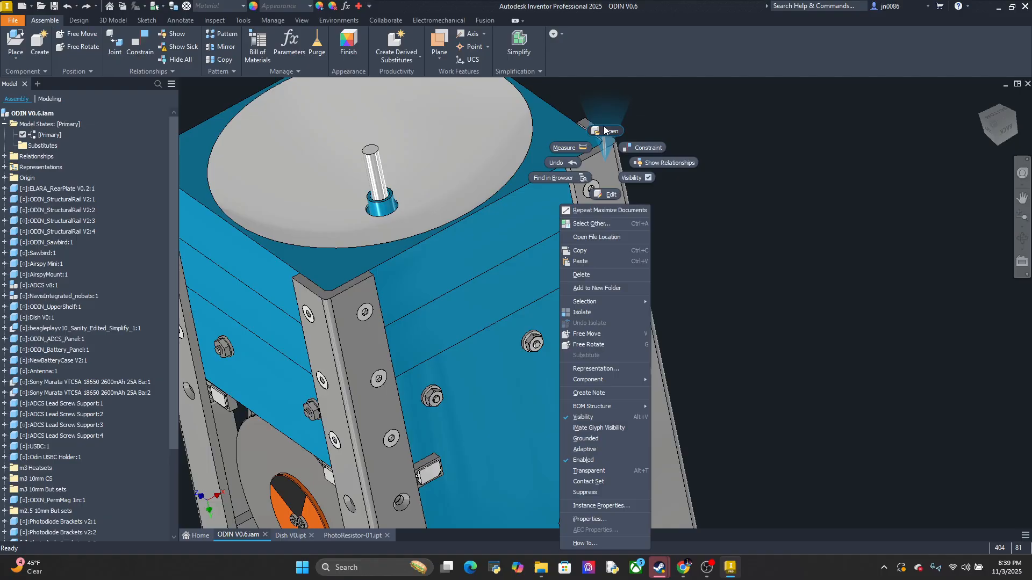
left_click(675, 135)
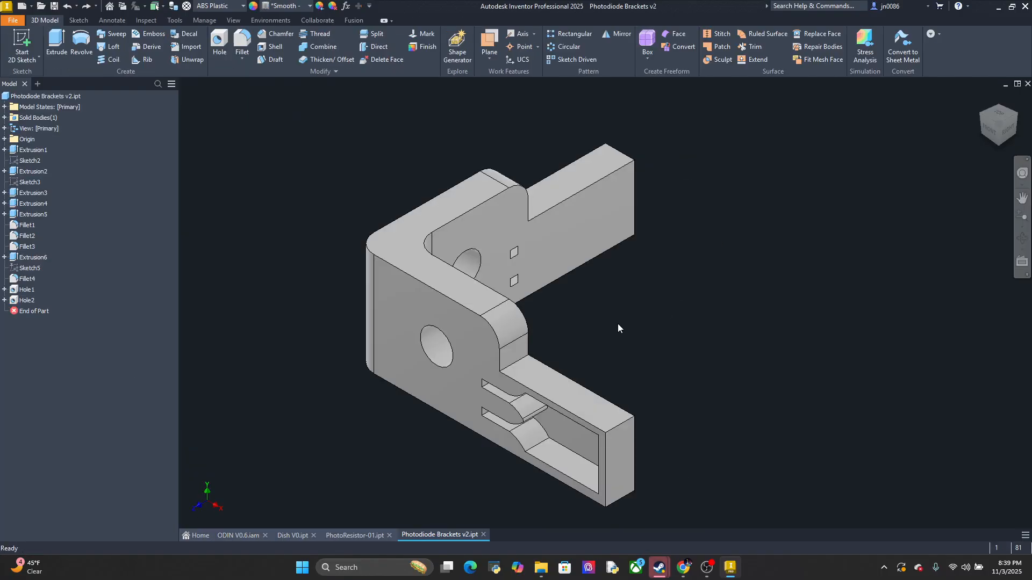
mouse_move(606, 348)
middle_mouse_down("shift")
mouse_move(661, 325)
mouse_move(710, 325)
middle_mouse_up("shift")
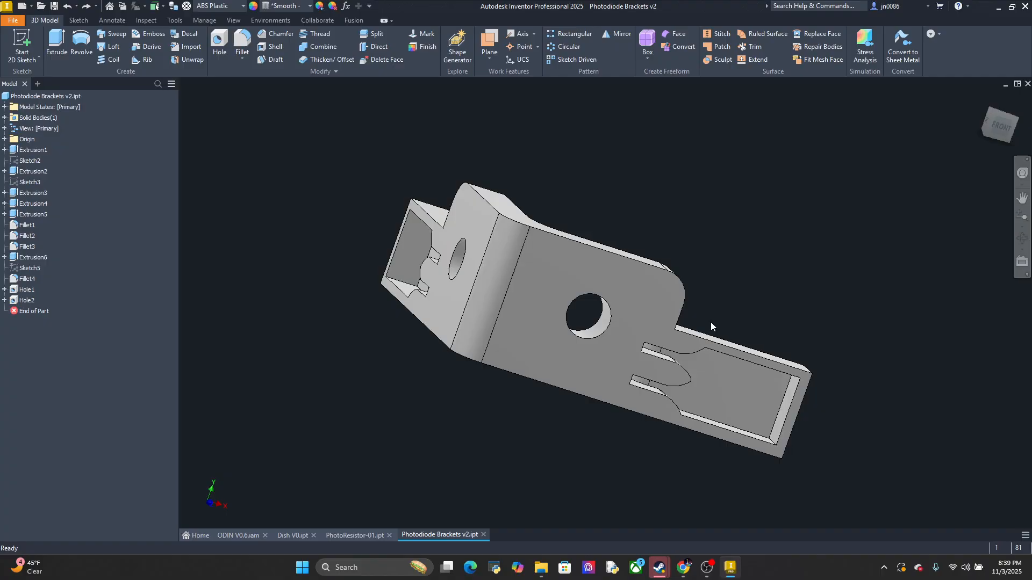
right_click(436, 534)
left_click(435, 534)
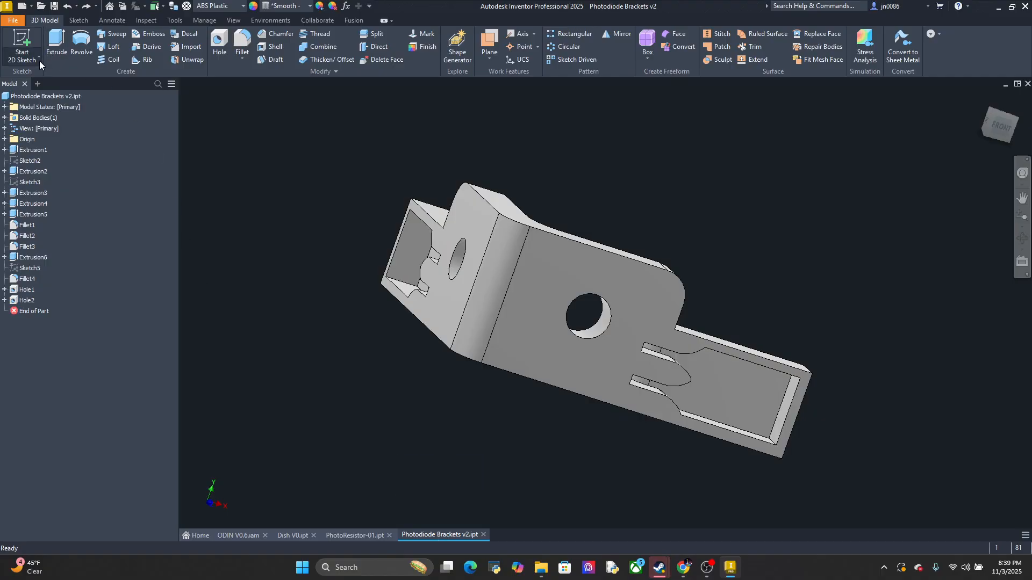
Start opening a file and browse to the ELARA folder inside the first-listed member's folder in Mech Playground
left_click(198, 536)
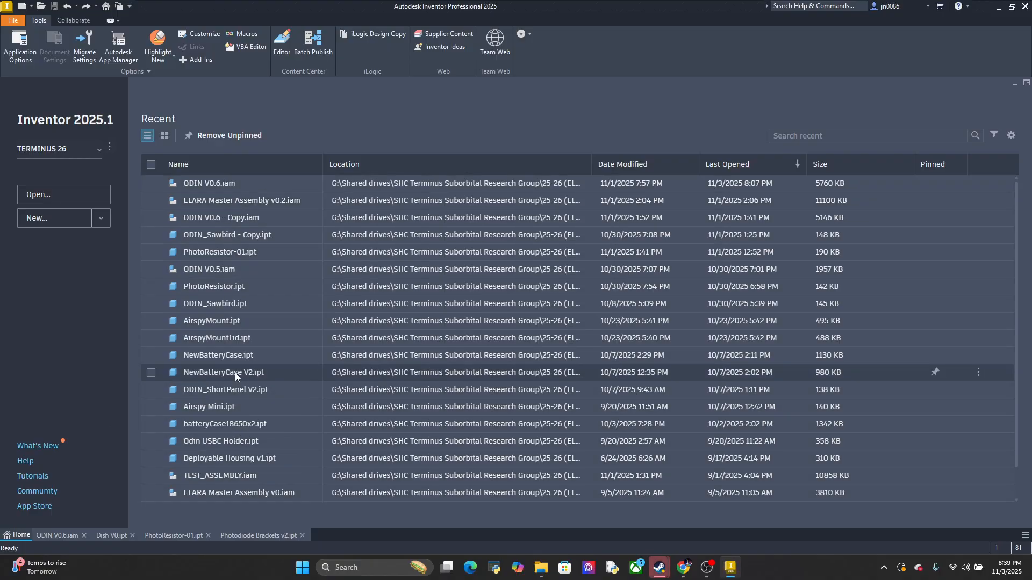
left_click(276, 535)
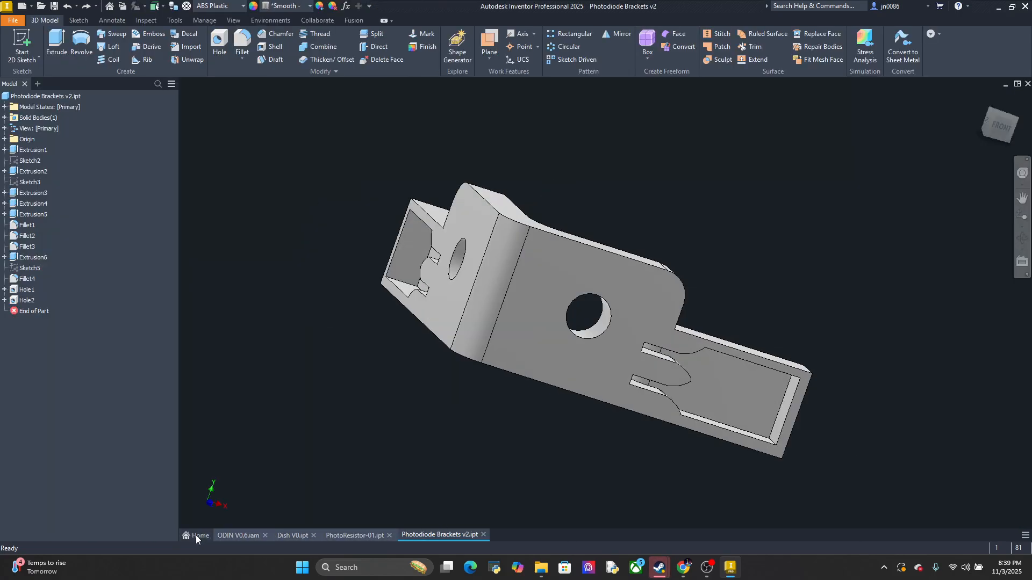
left_click(196, 535)
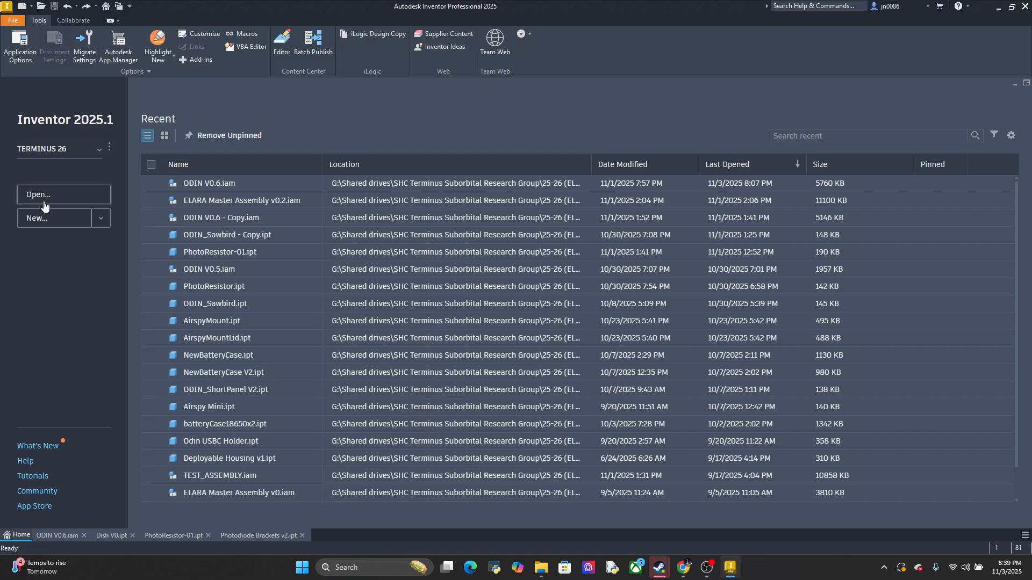
left_click(44, 204)
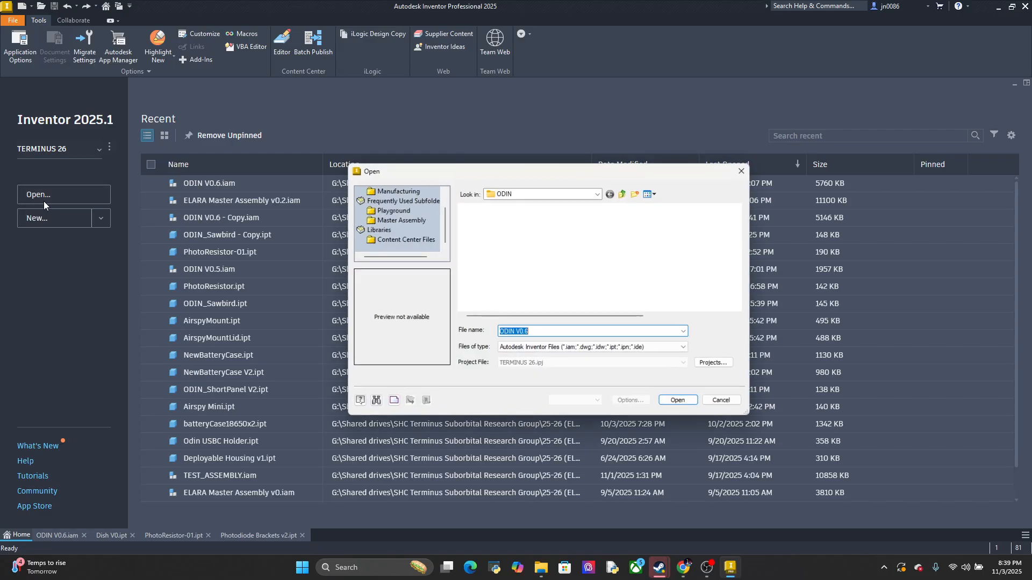
left_click(402, 220)
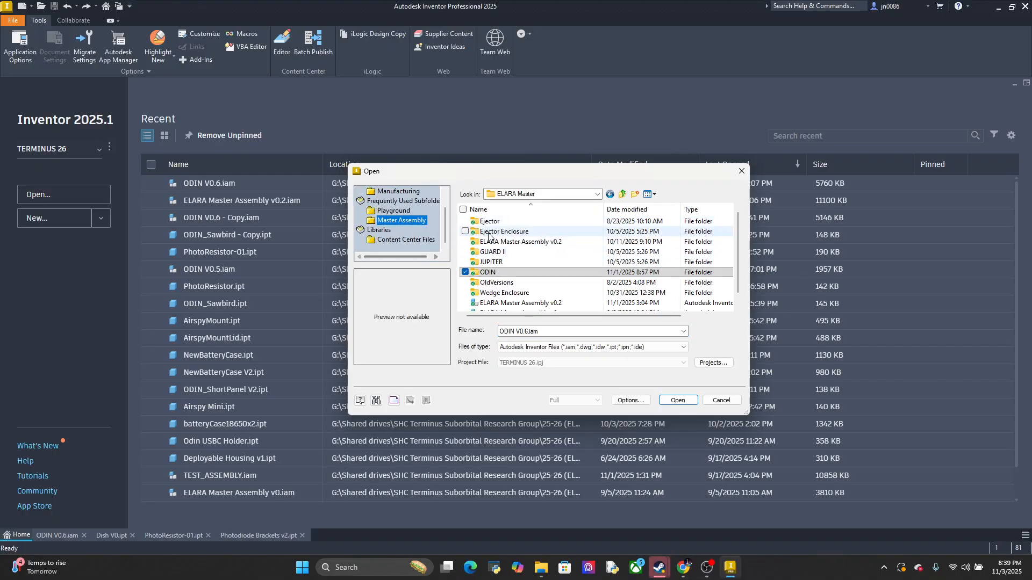
left_click(400, 214)
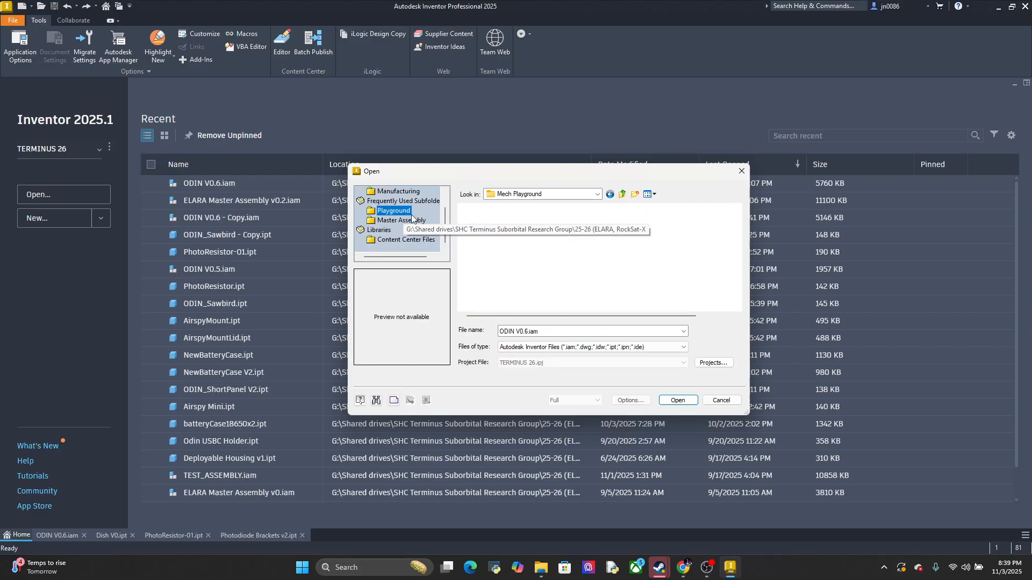
scroll(553, 267, "down", 4)
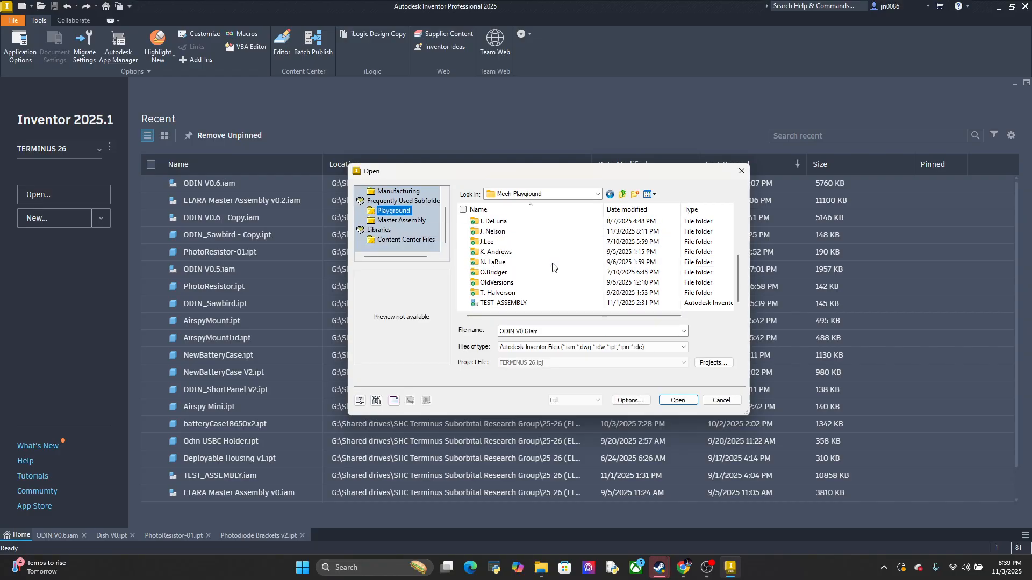
scroll(543, 264, "up", 3)
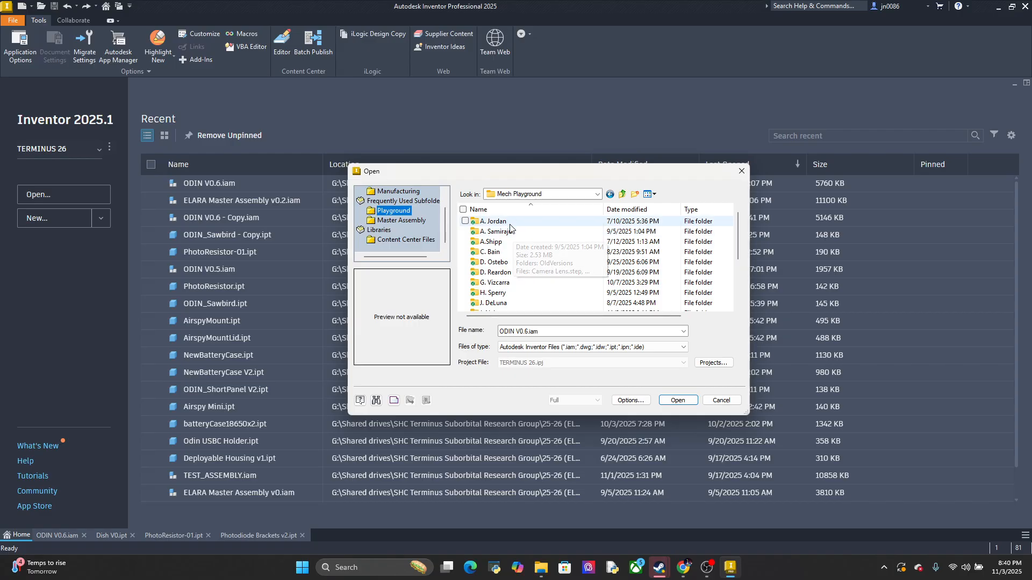
double_click(500, 222)
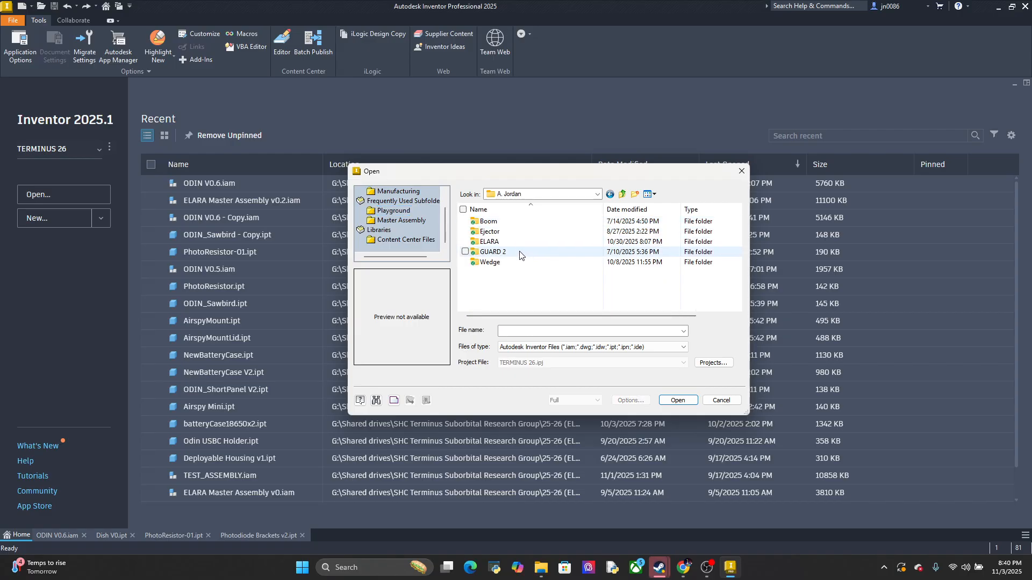
double_click(510, 241)
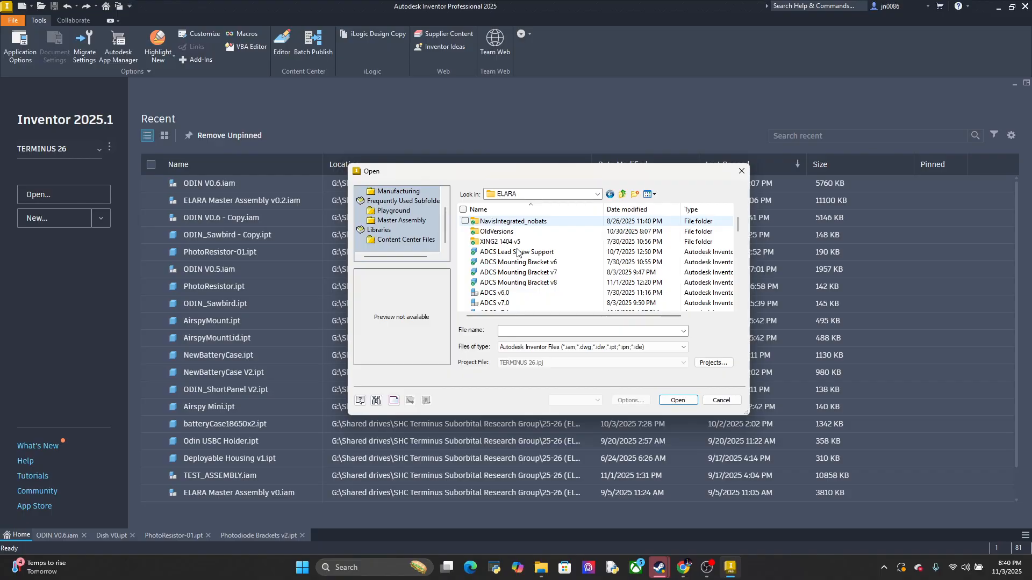
Find the Photodiode Brackets v2 file in the ELARA folder and copy it
scroll(517, 252, "down", 5)
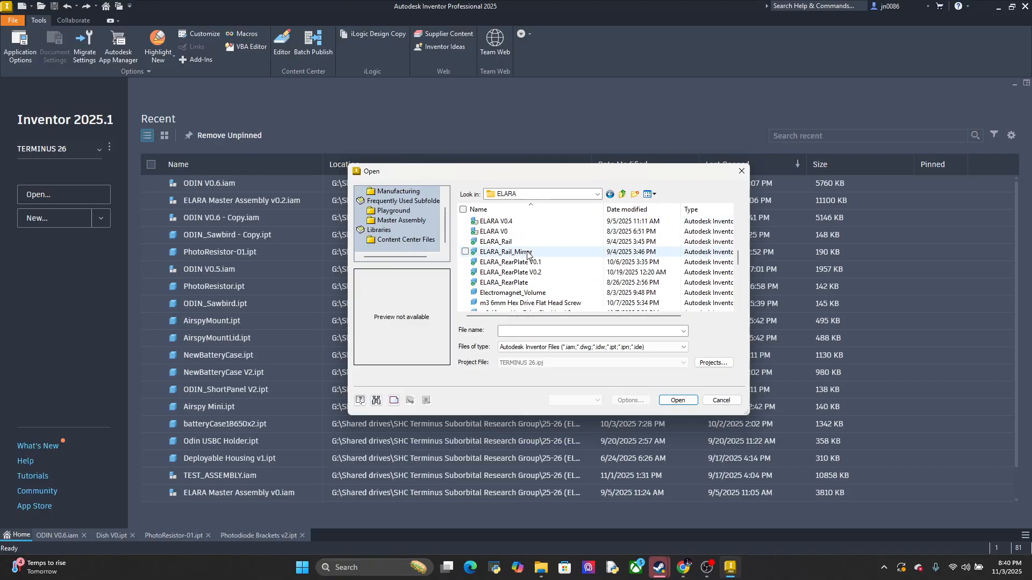
scroll(527, 255, "down", 2)
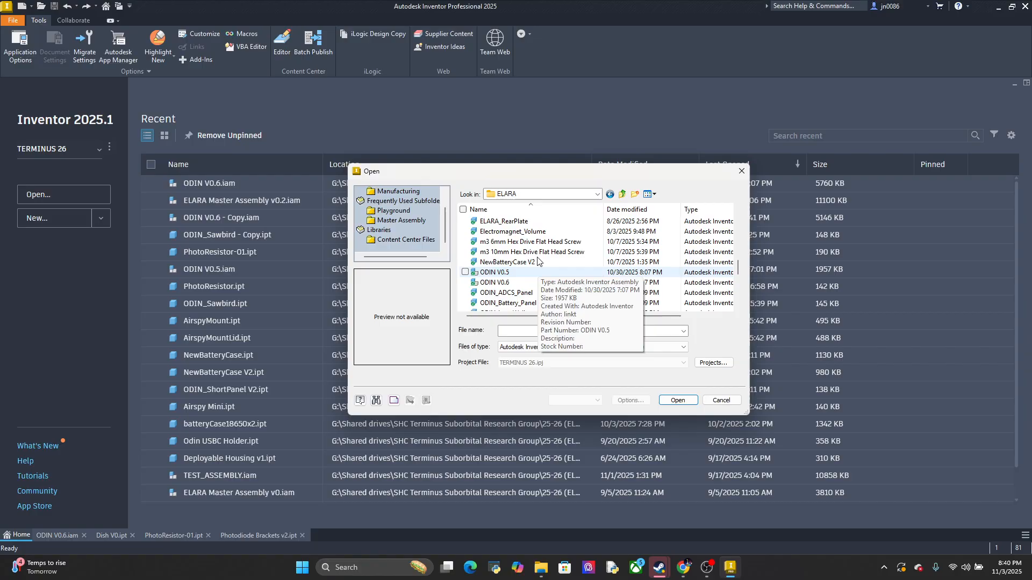
scroll(537, 261, "down", 4)
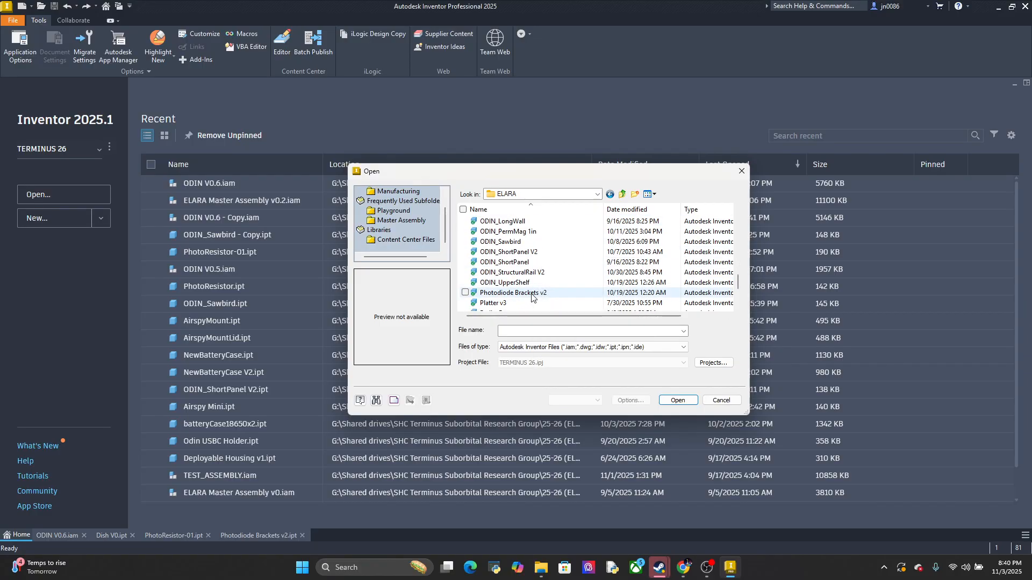
left_click(531, 297)
right_click(531, 297)
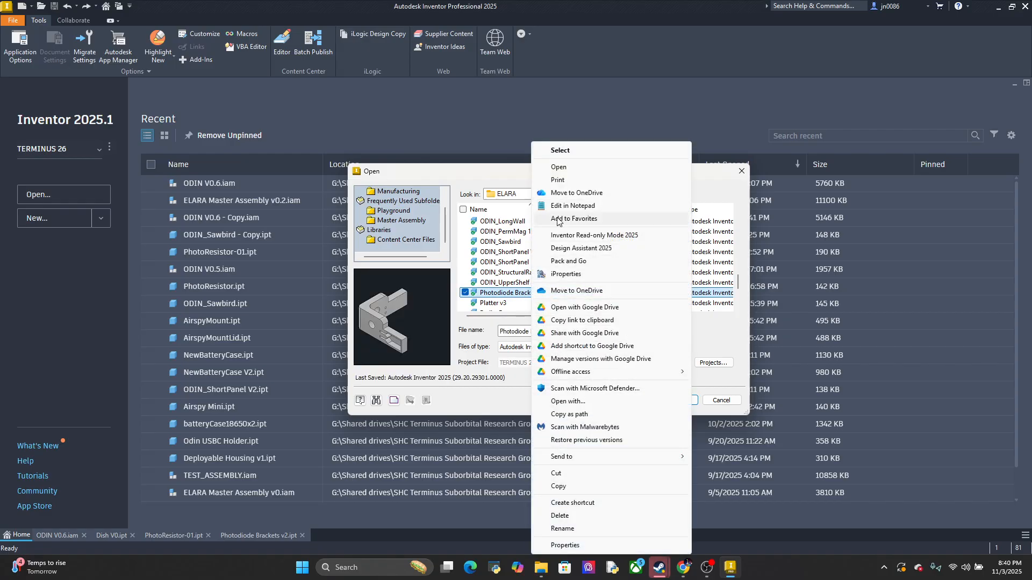
left_click(569, 486)
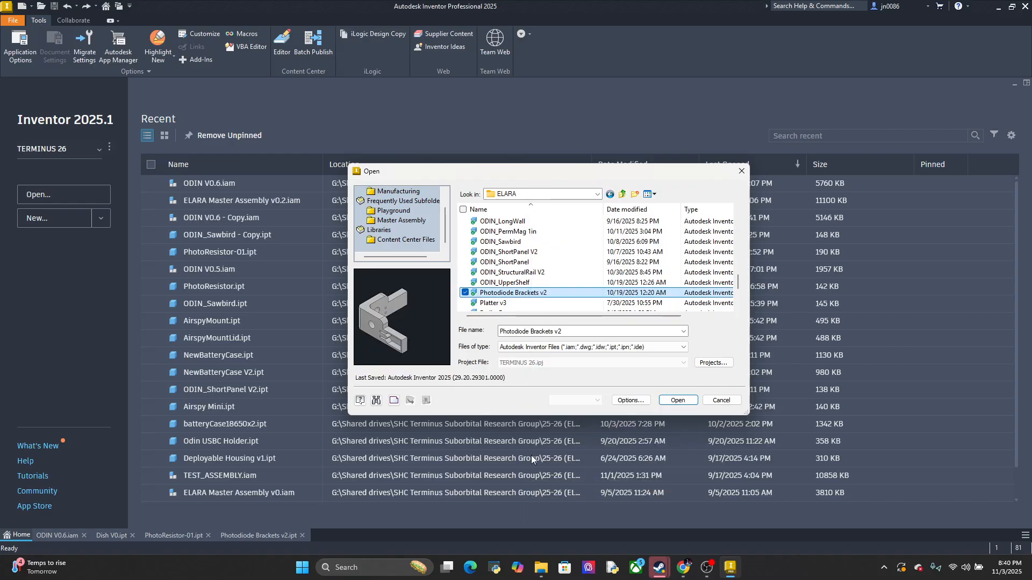
Browse to the personal member folder in Mech Playground that holds ODIN V0.6 - Copy and paste Photodiode Brackets v2 there
left_click(398, 219)
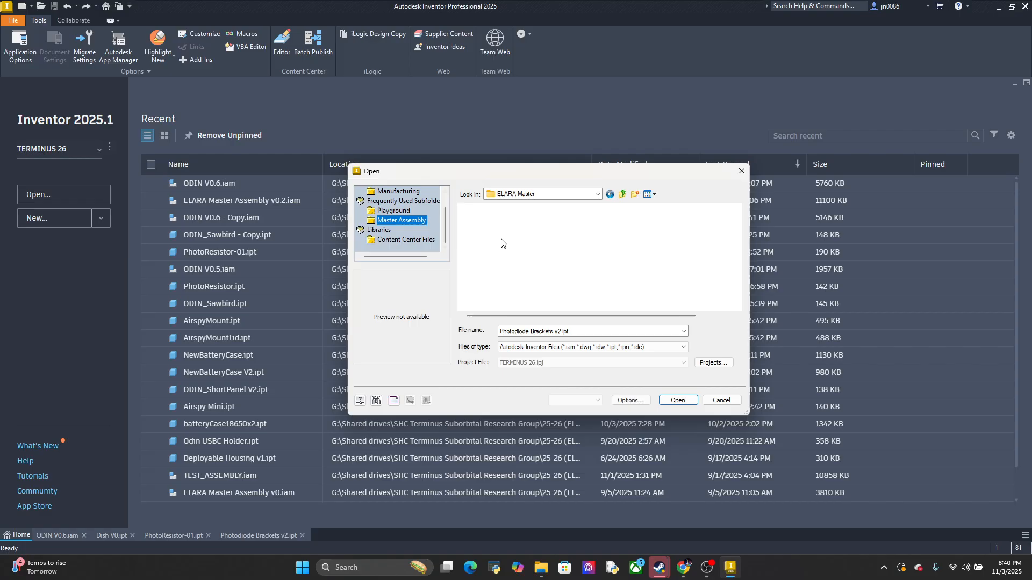
left_click(402, 212)
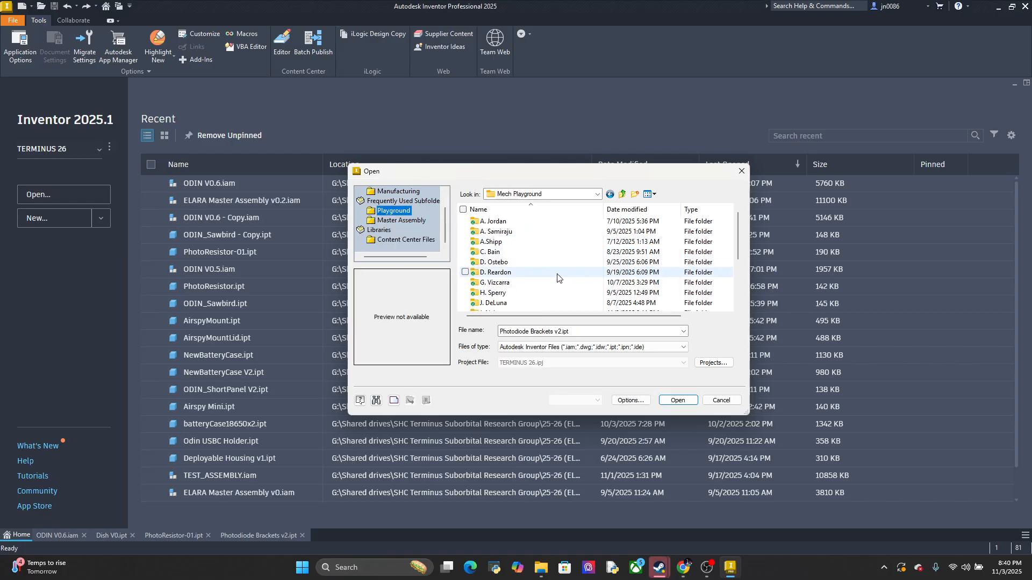
scroll(520, 253, "down", 4)
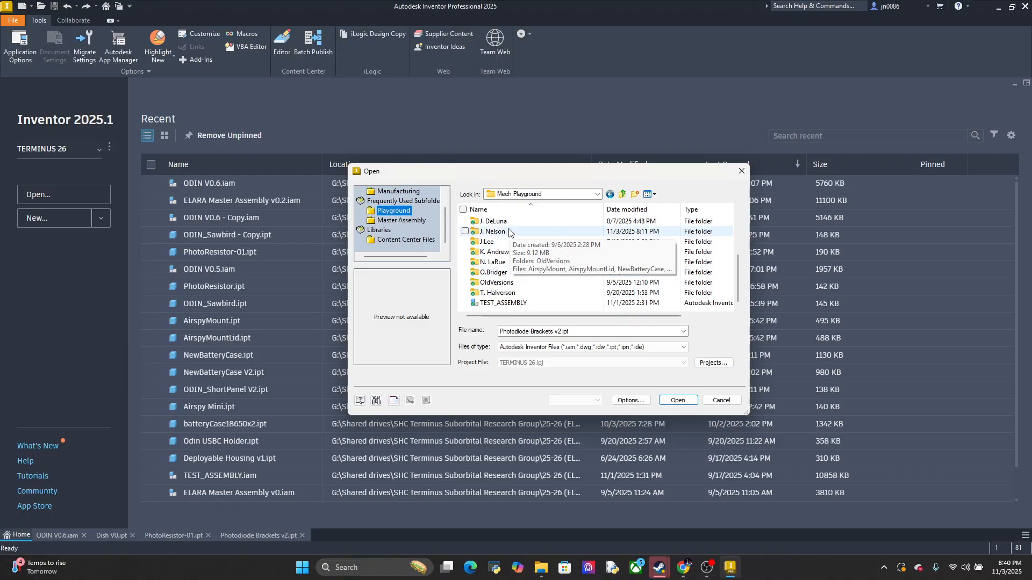
double_click(525, 233)
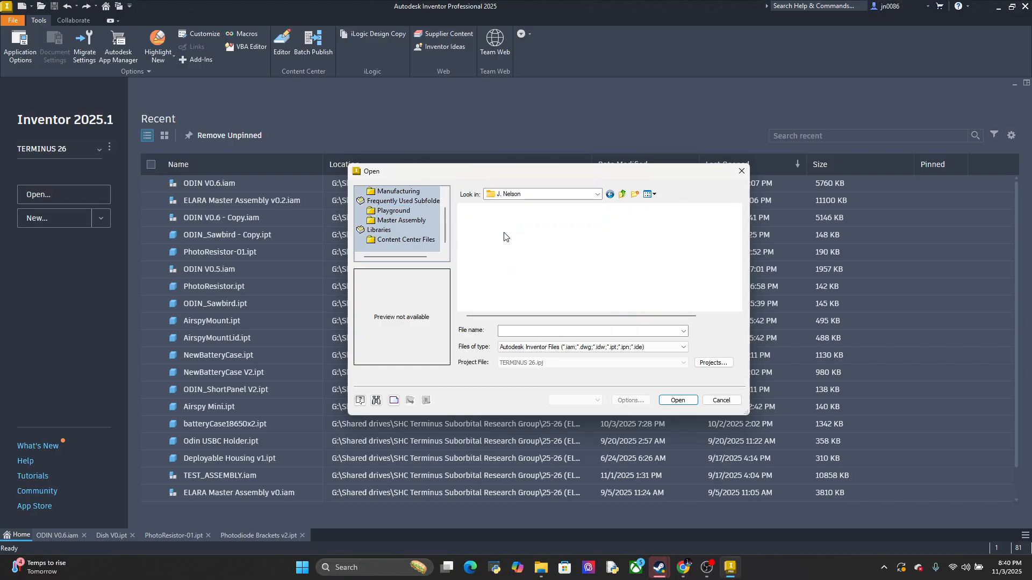
right_click(503, 306)
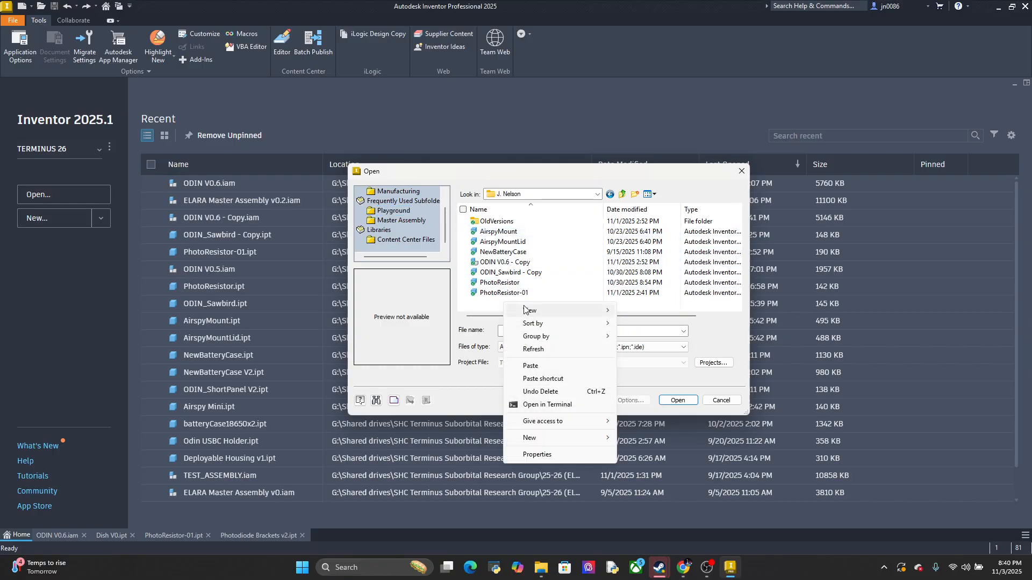
left_click(532, 364)
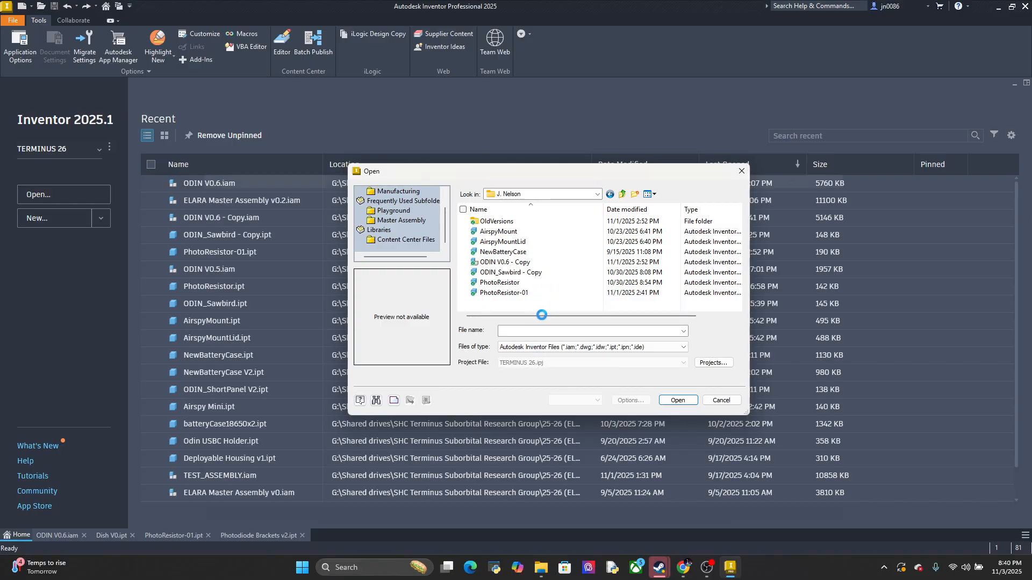
right_click(521, 311)
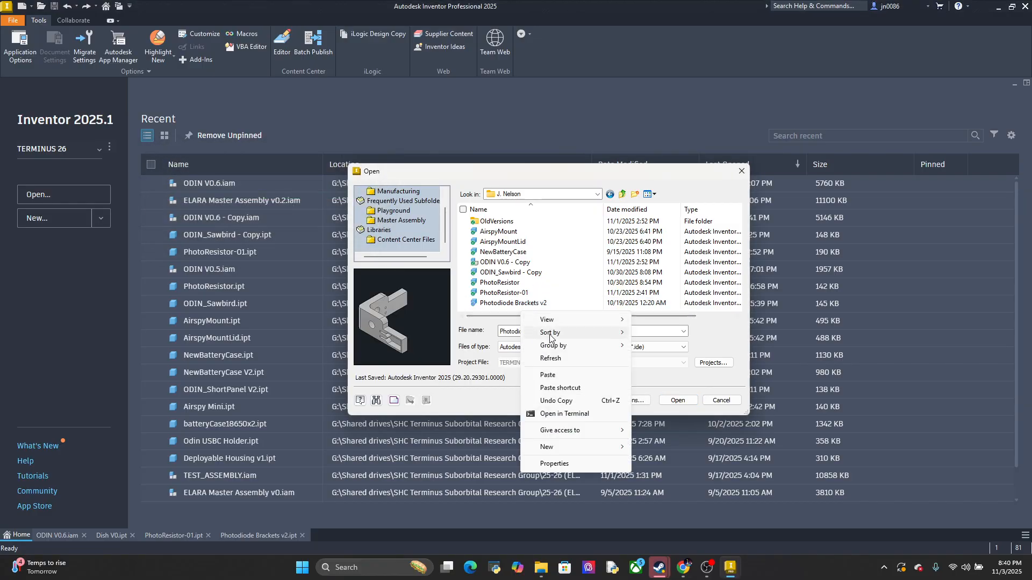
left_click(557, 372)
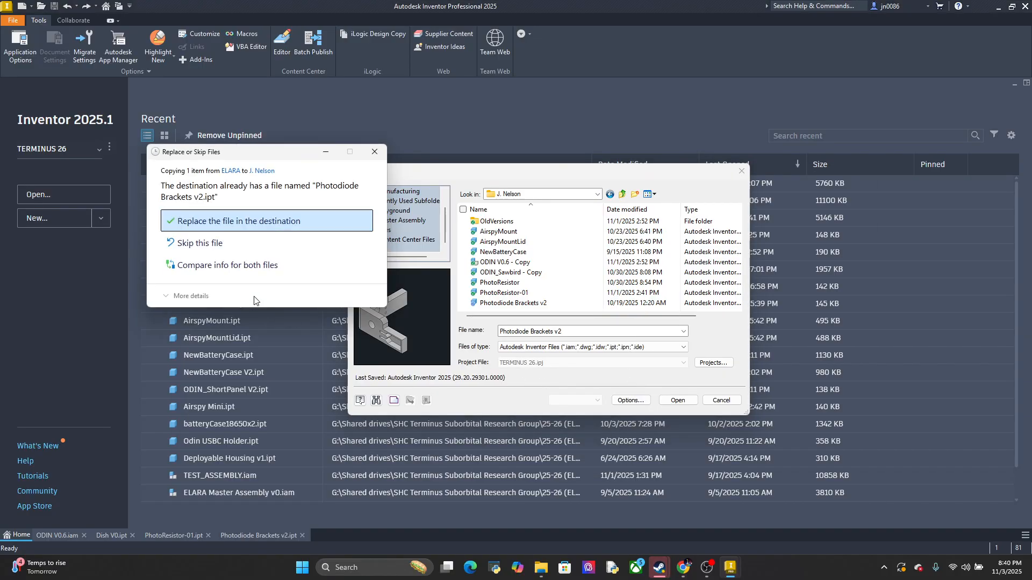
left_click(371, 156)
Duplicate the Photodiode Brackets v2 file within the same personal folder
left_click(494, 304)
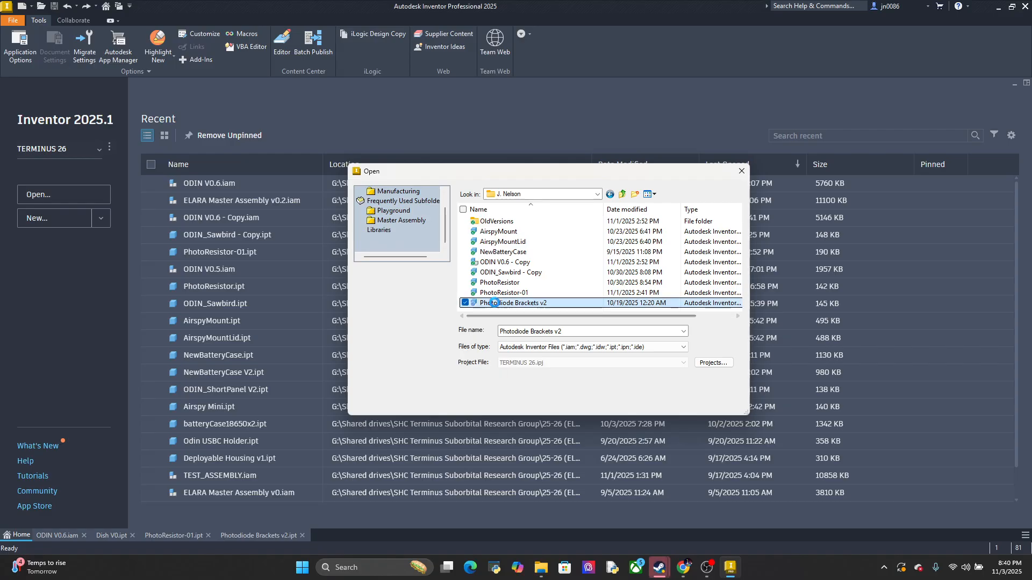
right_click(495, 304)
left_click(519, 486)
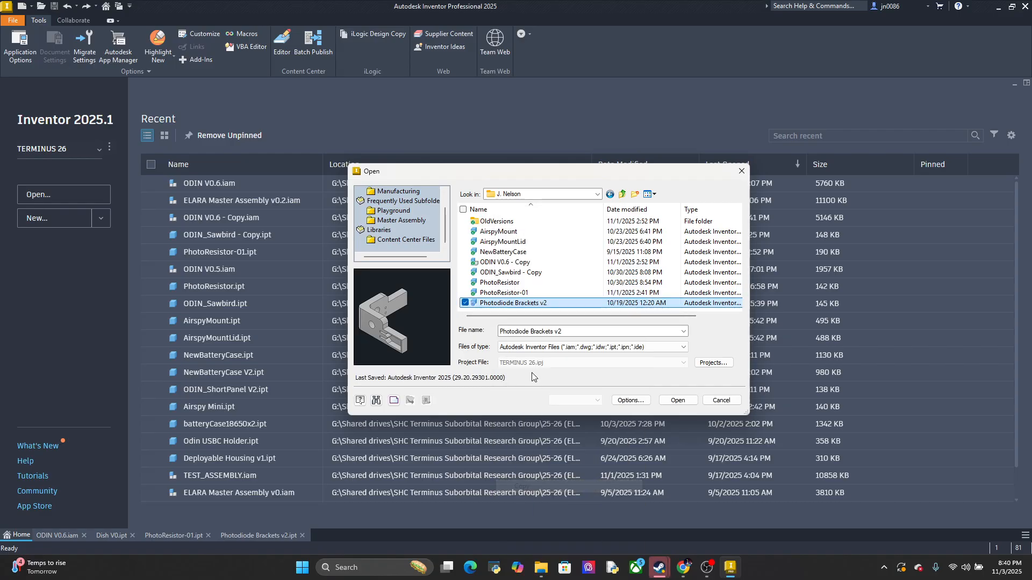
right_click(483, 314)
left_click(538, 375)
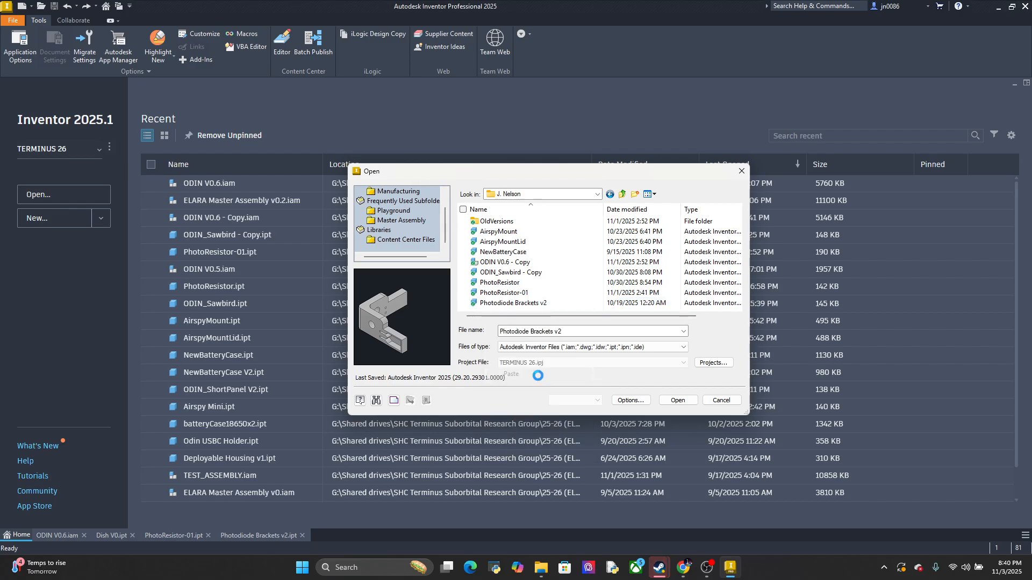
Delete the Photodiode Brackets v2 file from the personal folder, keeping its duplicate with the Copy suffix
left_click(521, 293)
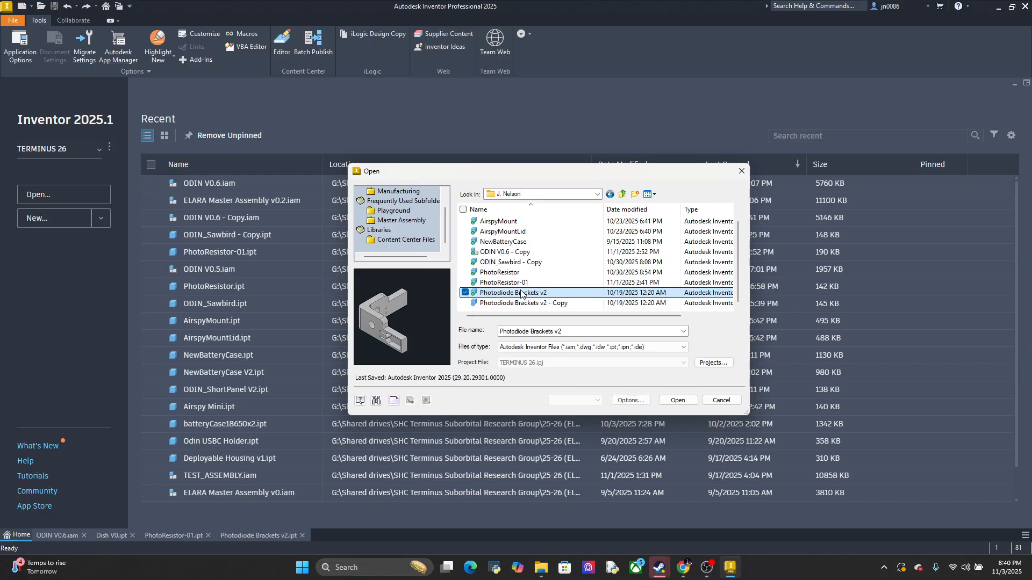
right_click(520, 293)
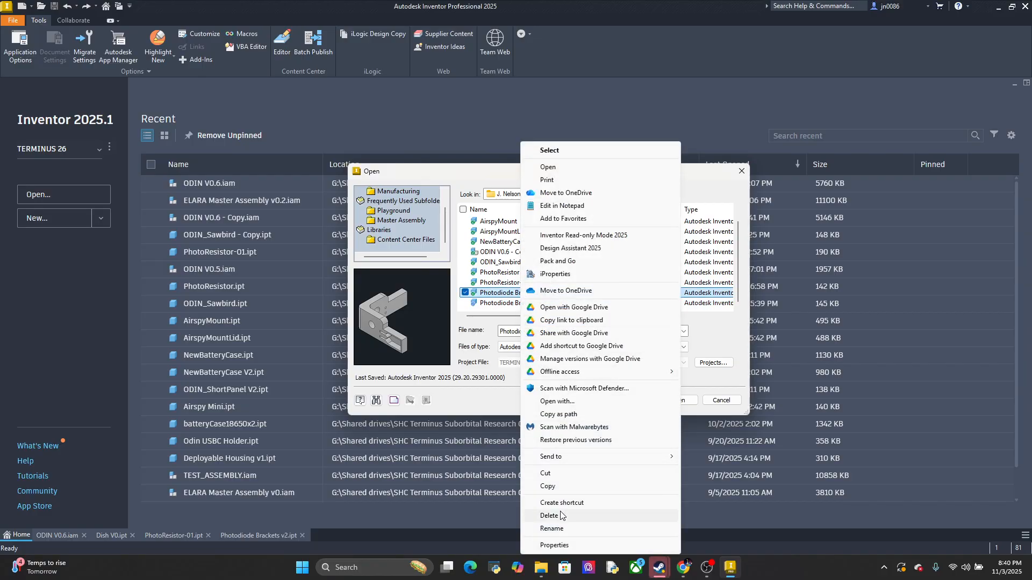
left_click(595, 519)
Delete the PhotoResistor file from the personal folder, keeping PhotoResistor-01
left_click(530, 293)
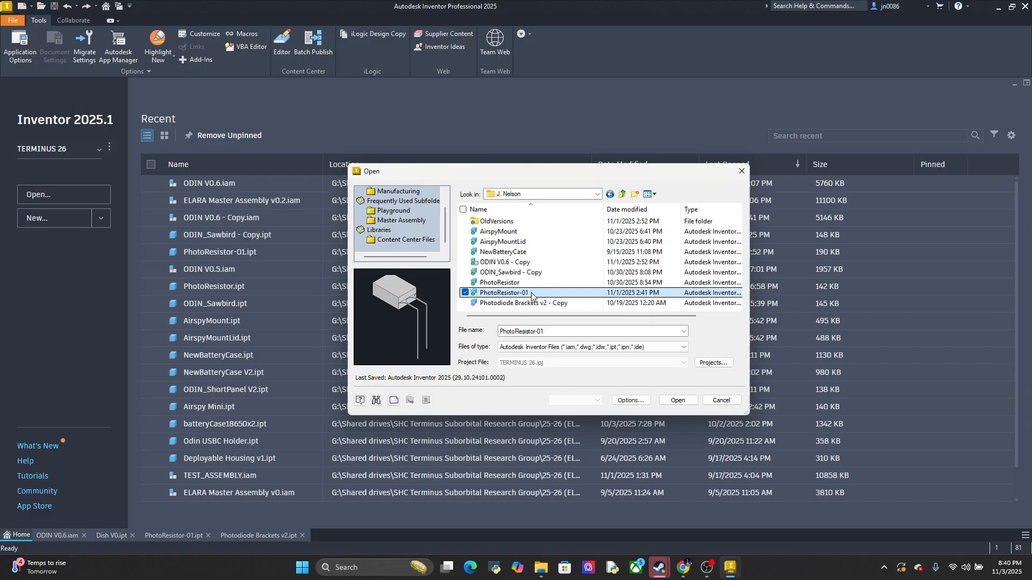
left_click(528, 284)
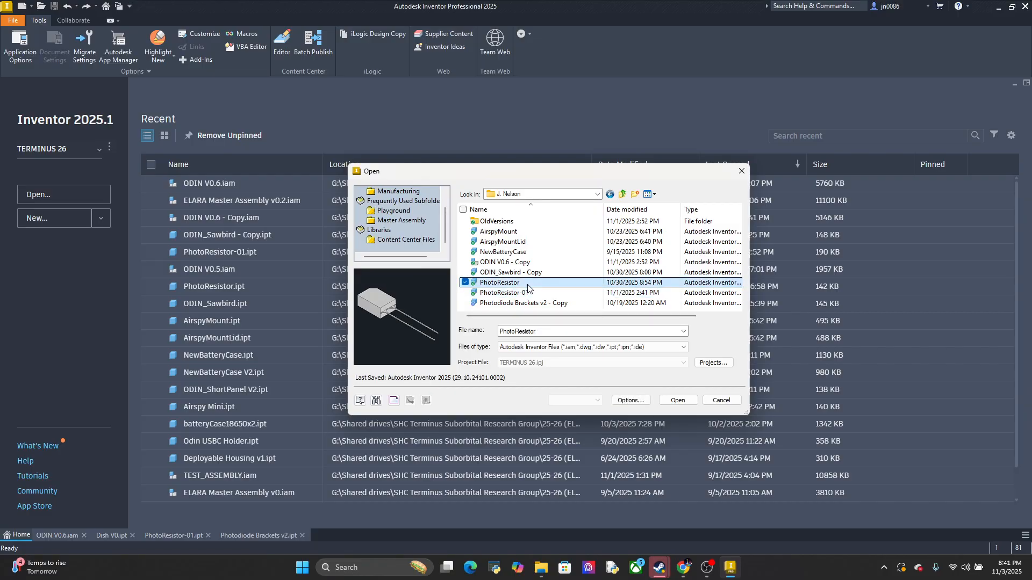
right_click(528, 285)
left_click(570, 515)
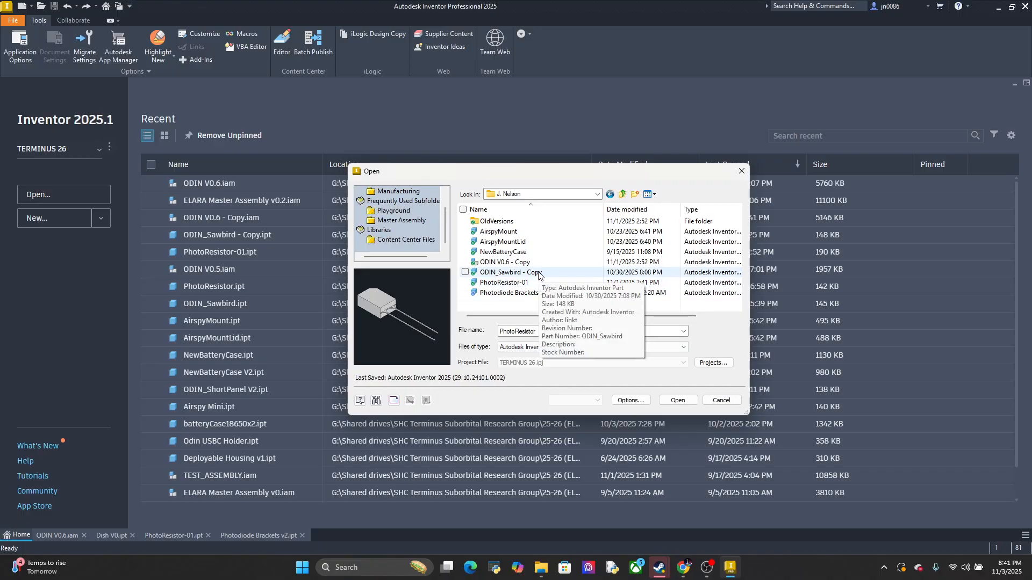
Open the ODIN V0.6 - Copy assembly and close the original ODIN V0.6 assembly
double_click(532, 263)
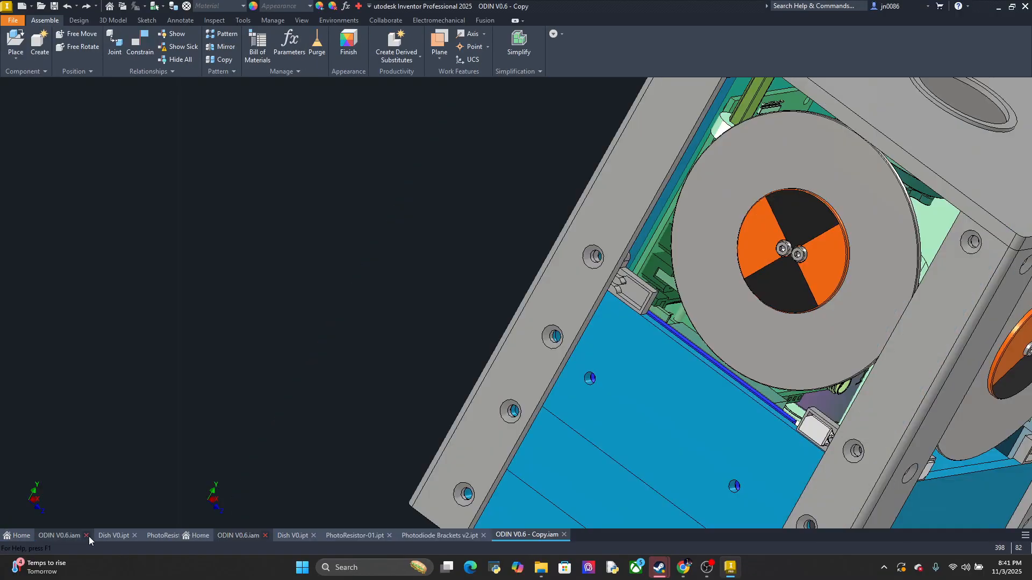
left_click(87, 536)
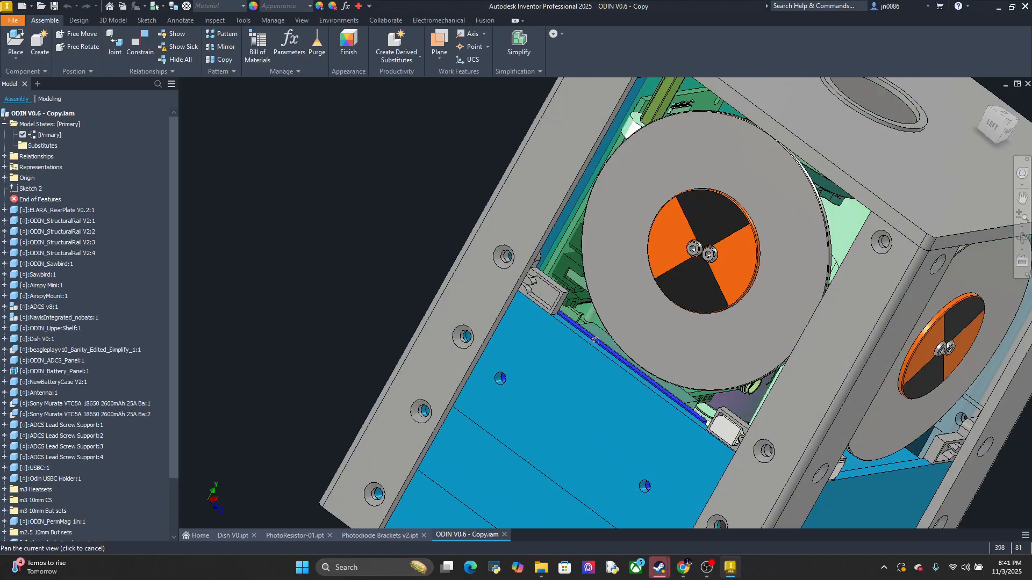
Open the Dish V0 part from its instance in the ODIN V0.6 - Copy assembly and view it
middle_click_drag(804, 263, 537, 345)
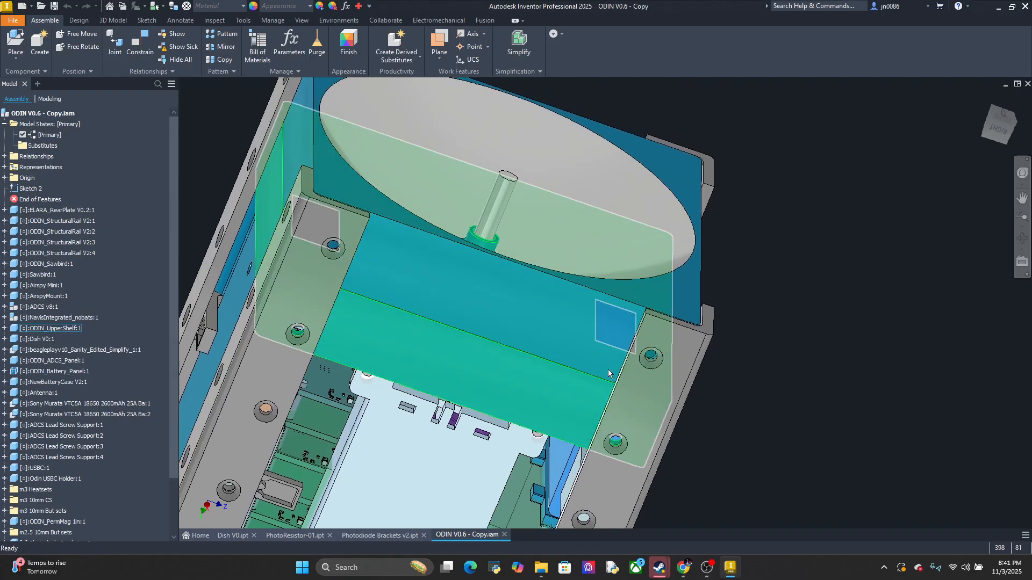
right_click(587, 326)
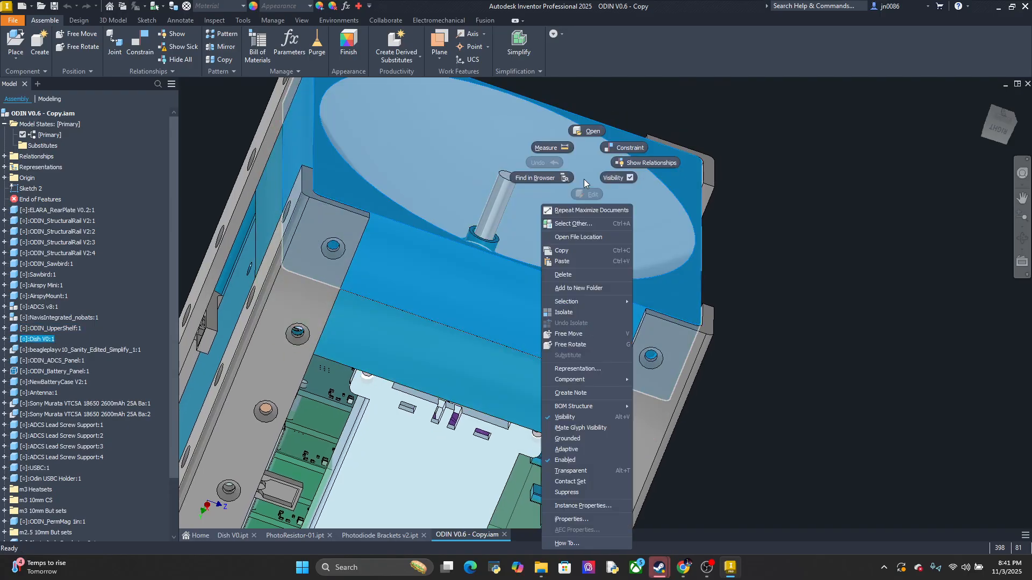
left_click(587, 132)
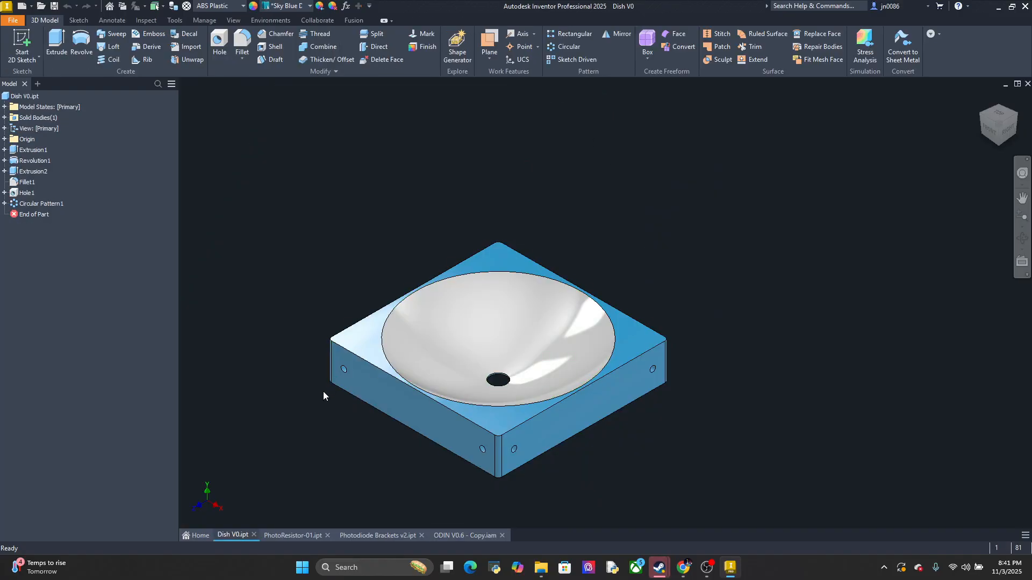
middle_click_drag(323, 391, 364, 383)
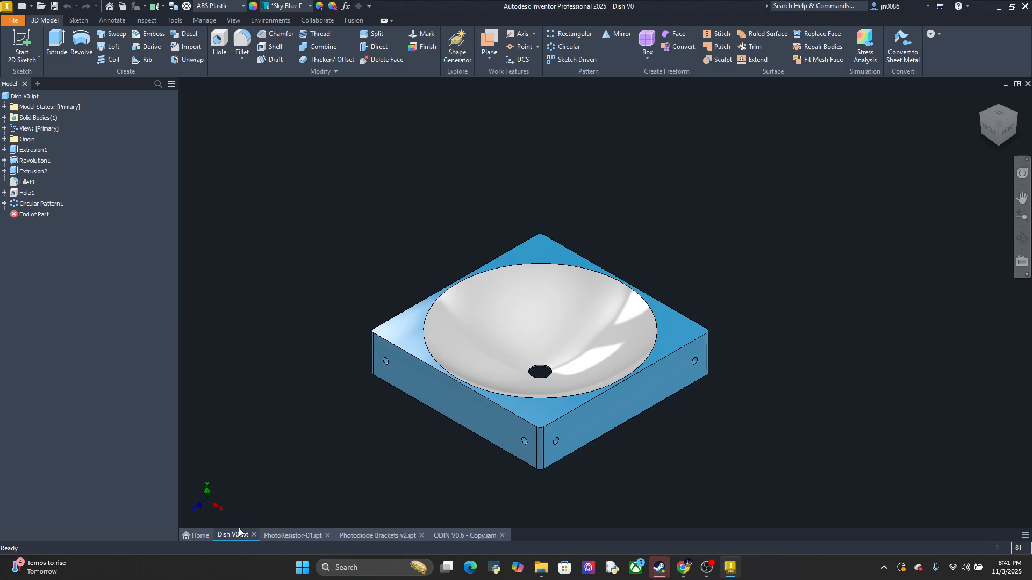
Start opening a file and browse to the ELARA folder inside the first-listed member's folder in Mech Playground
left_click(196, 536)
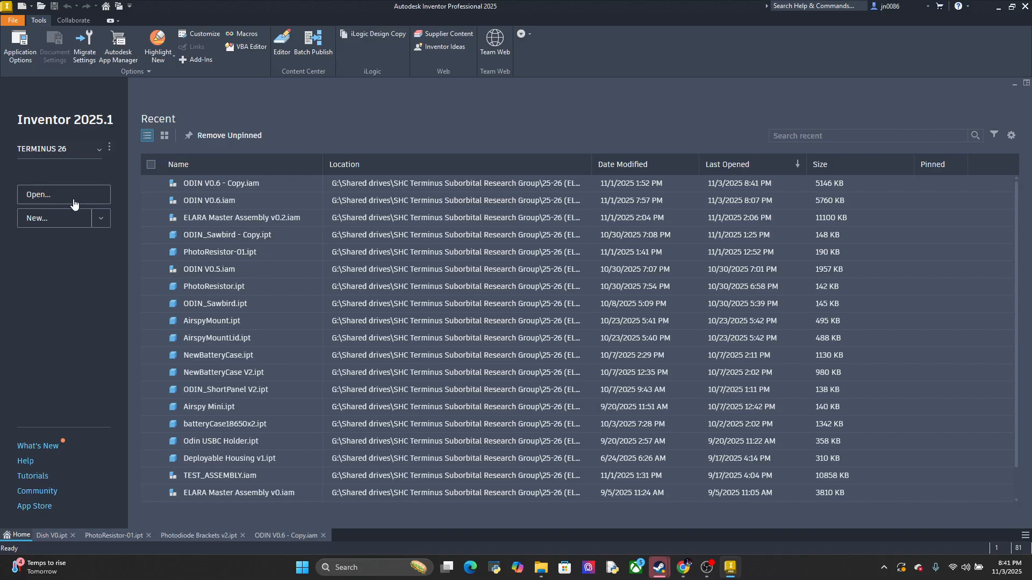
left_click(74, 201)
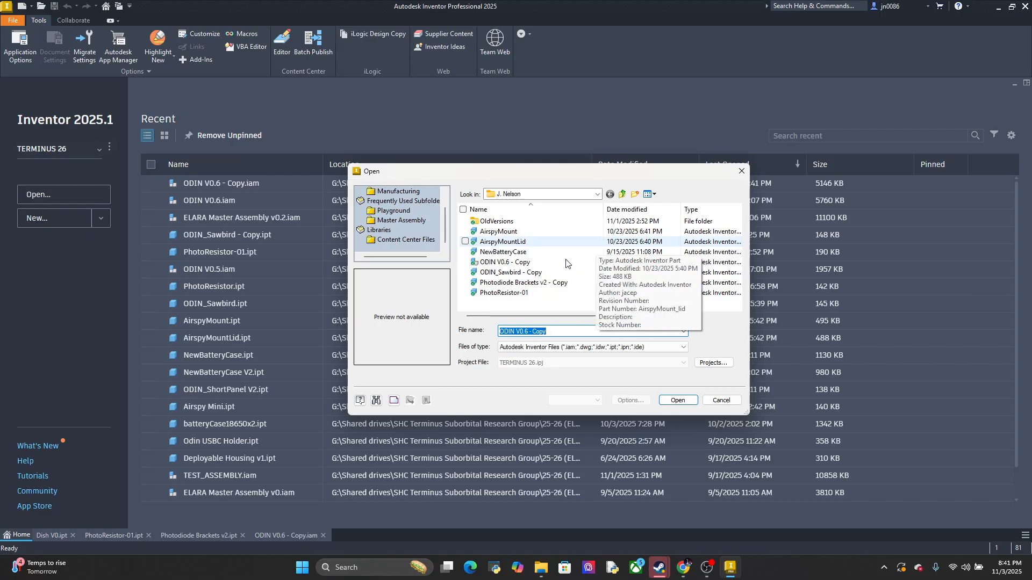
left_click(396, 213)
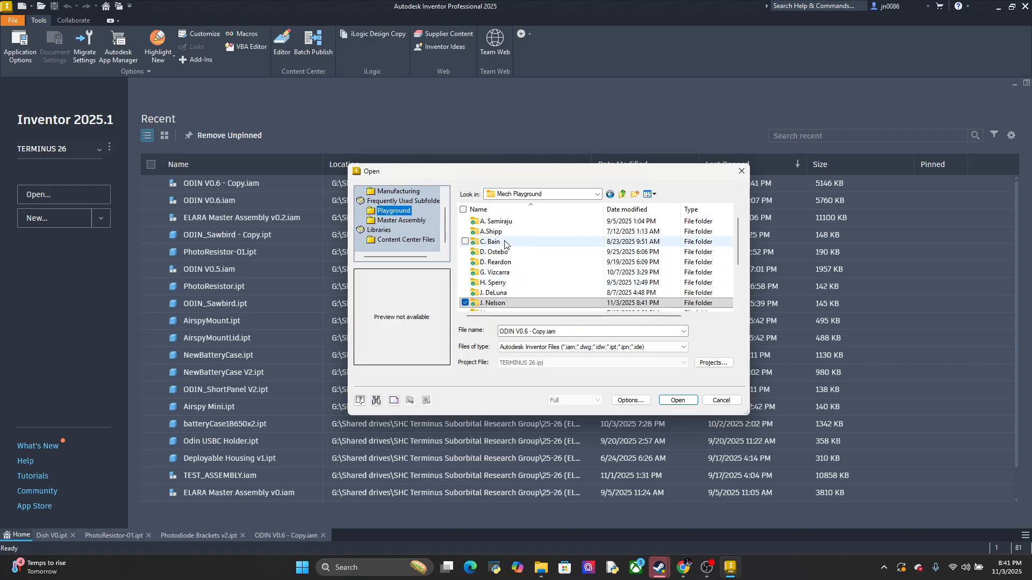
scroll(515, 231, "up", 1)
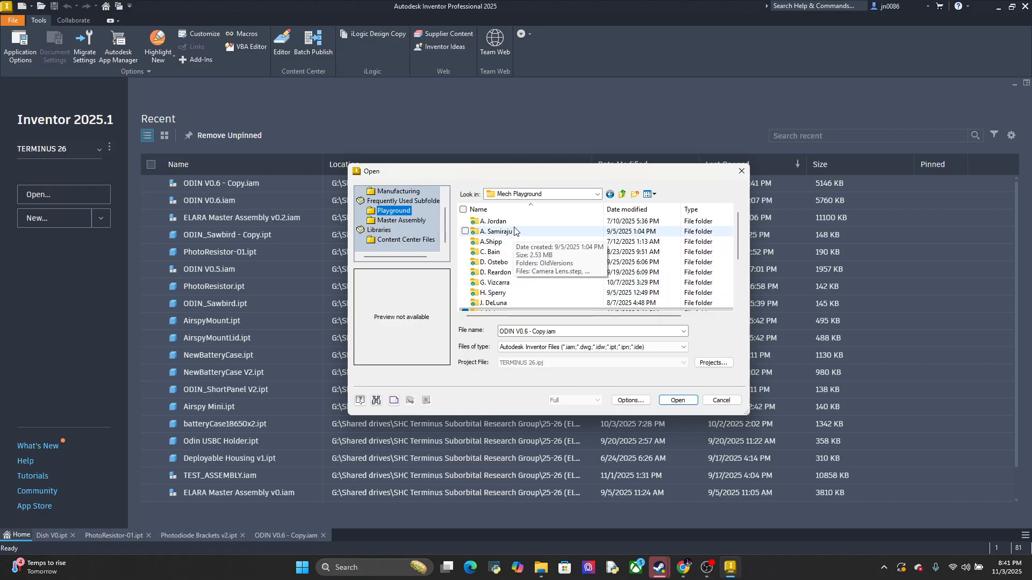
double_click(513, 221)
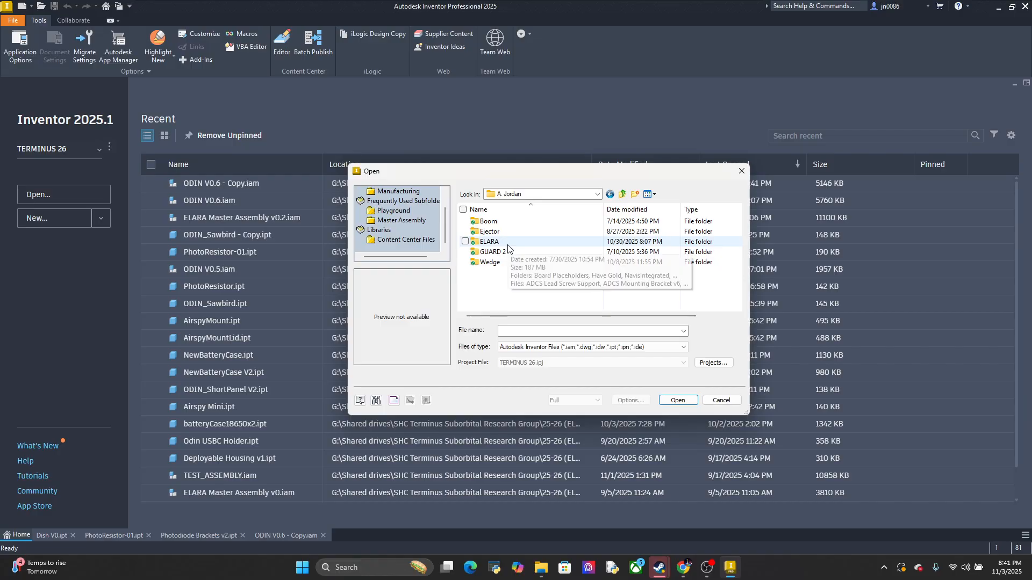
double_click(509, 243)
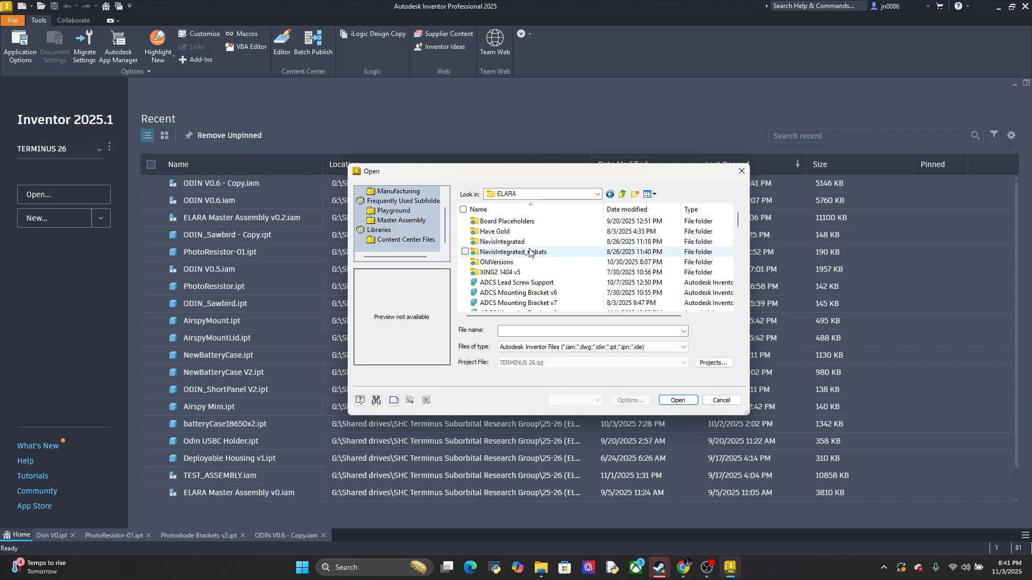
Find the Dish V0 part file in the ELARA folder and copy it
scroll(529, 253, "down", 5)
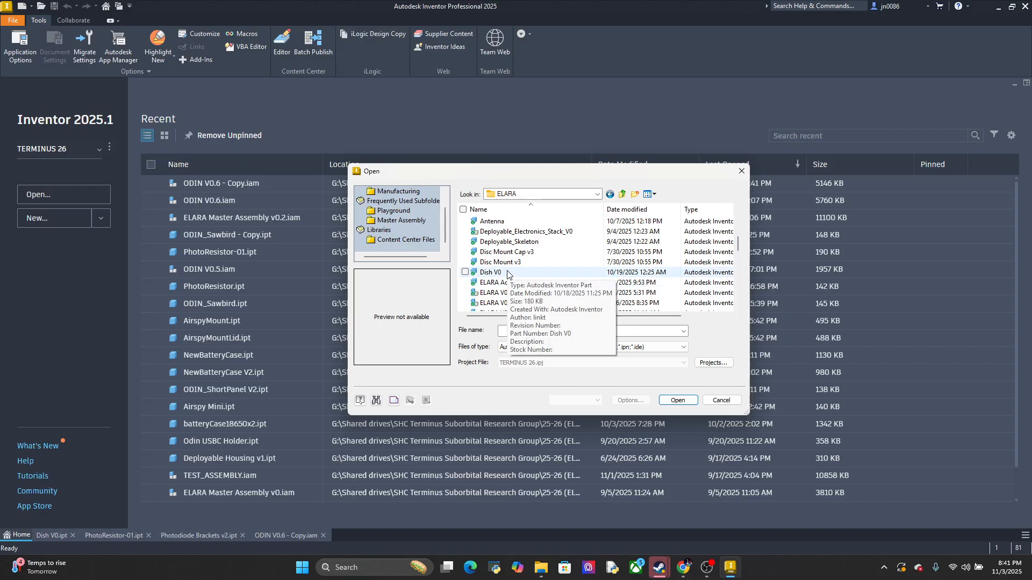
right_click(508, 274)
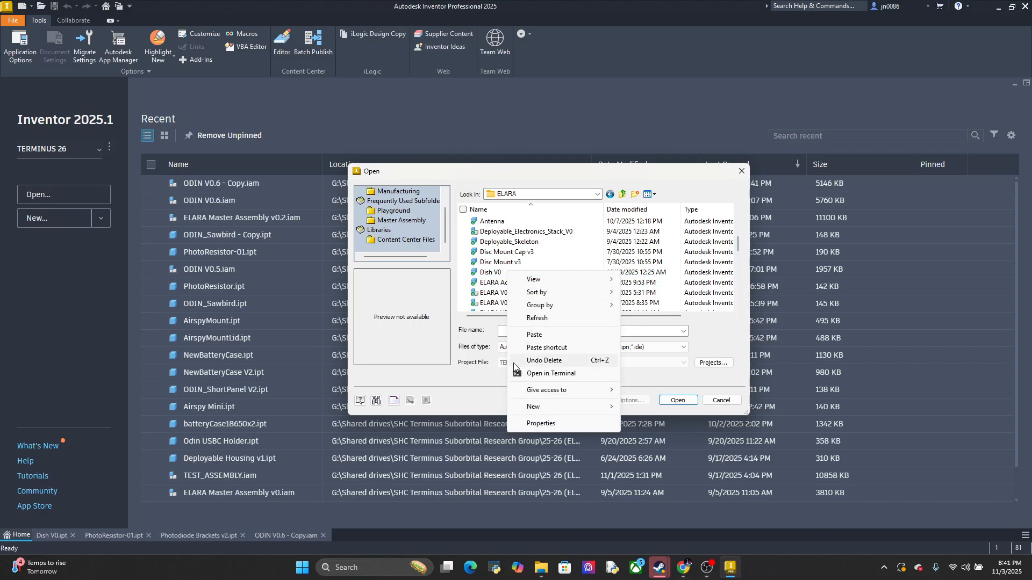
left_click(490, 273)
left_click(490, 273)
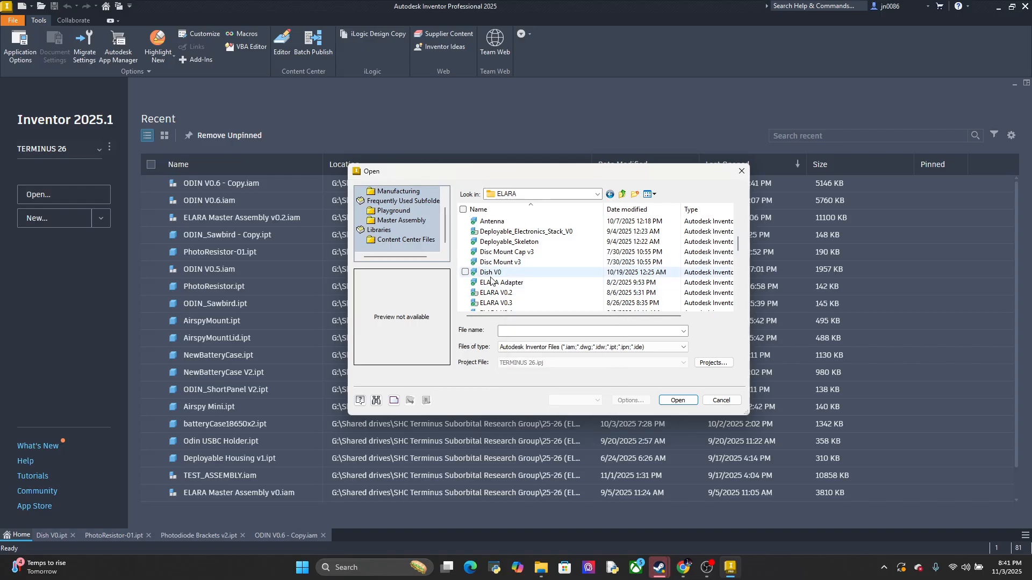
right_click(494, 275)
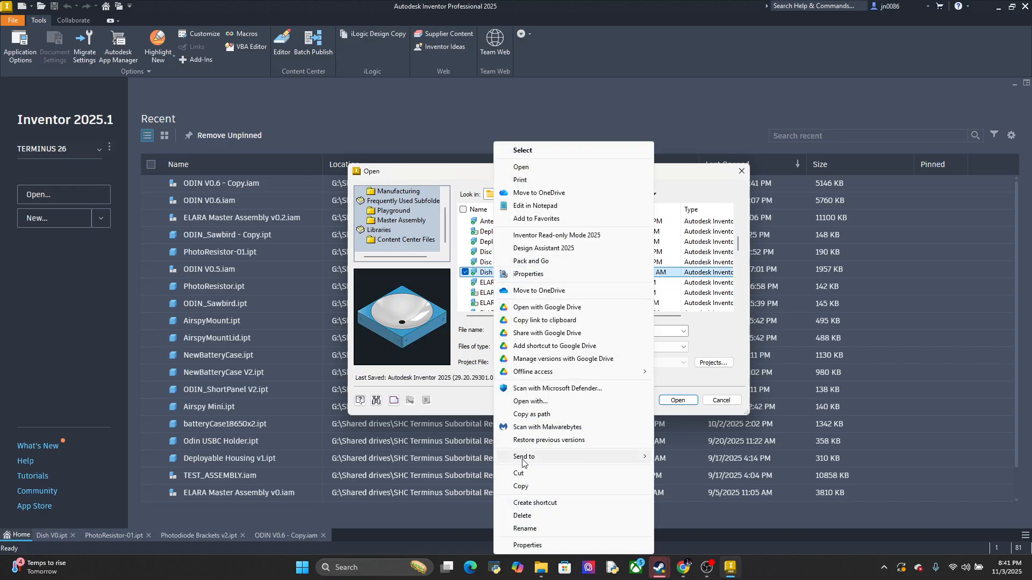
left_click(523, 487)
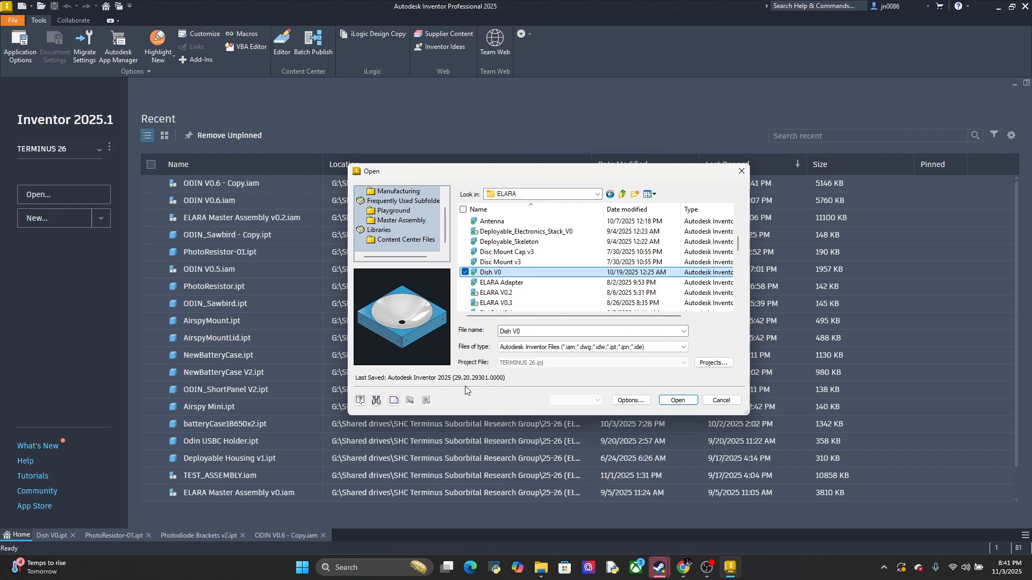
Paste the copied Dish V0 part file into the personal folder in Mech Playground that holds ODIN V0.6 - Copy
left_click(395, 212)
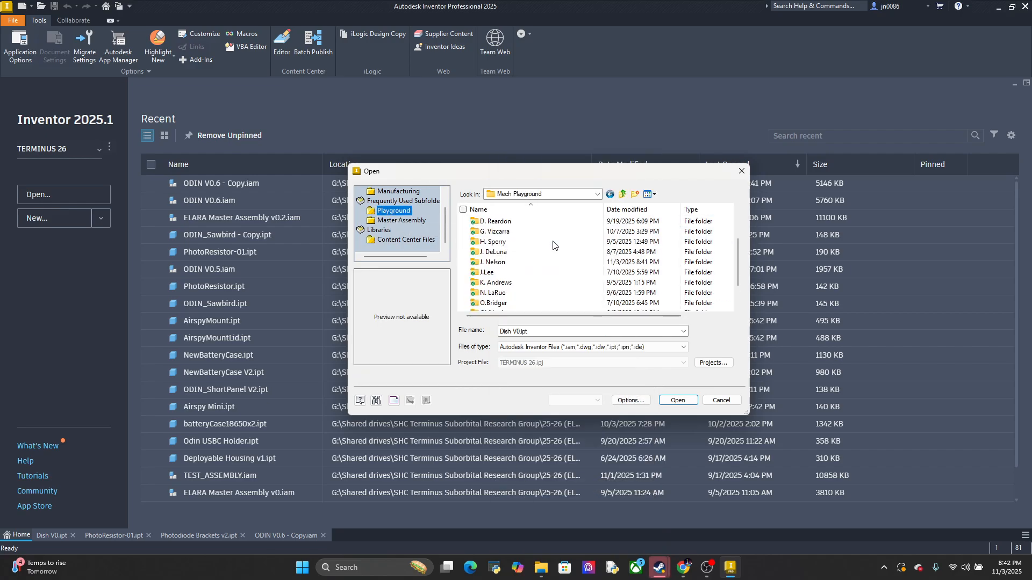
scroll(532, 255, "up", 2)
double_click(507, 293)
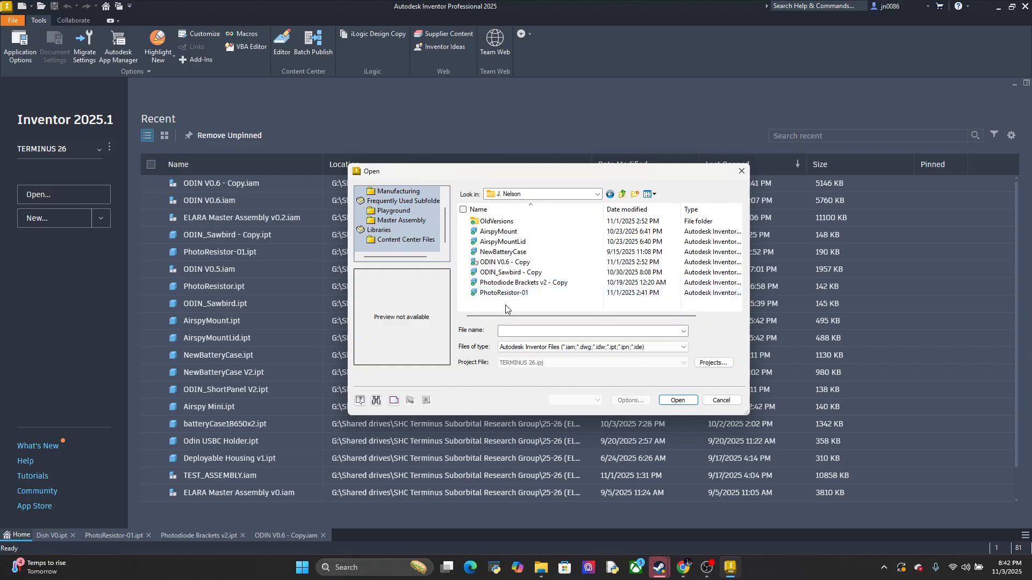
right_click(506, 309)
left_click(545, 370)
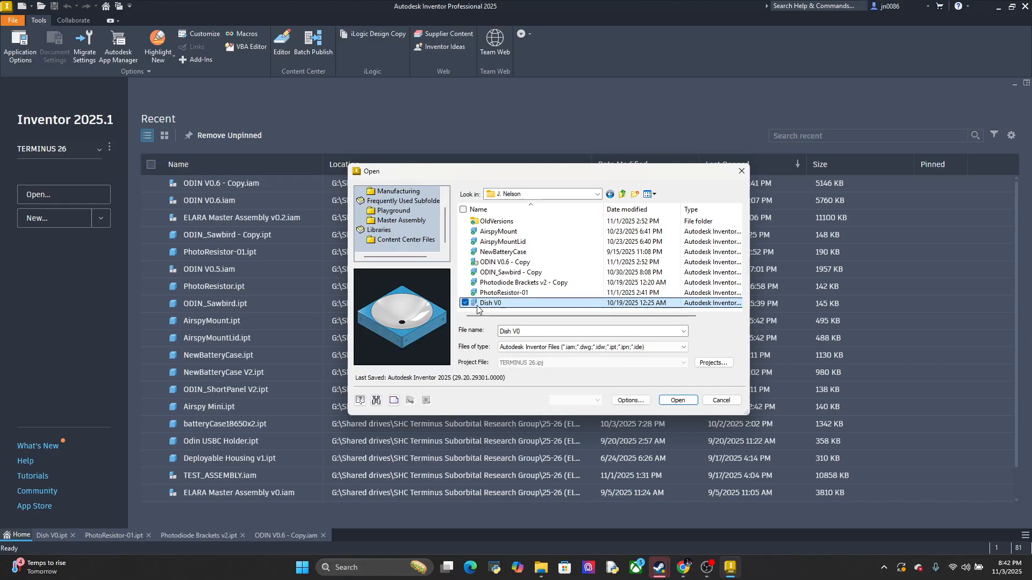
Try to cut the Dish V0 file and paste it back into the same personal folder
right_click(478, 306)
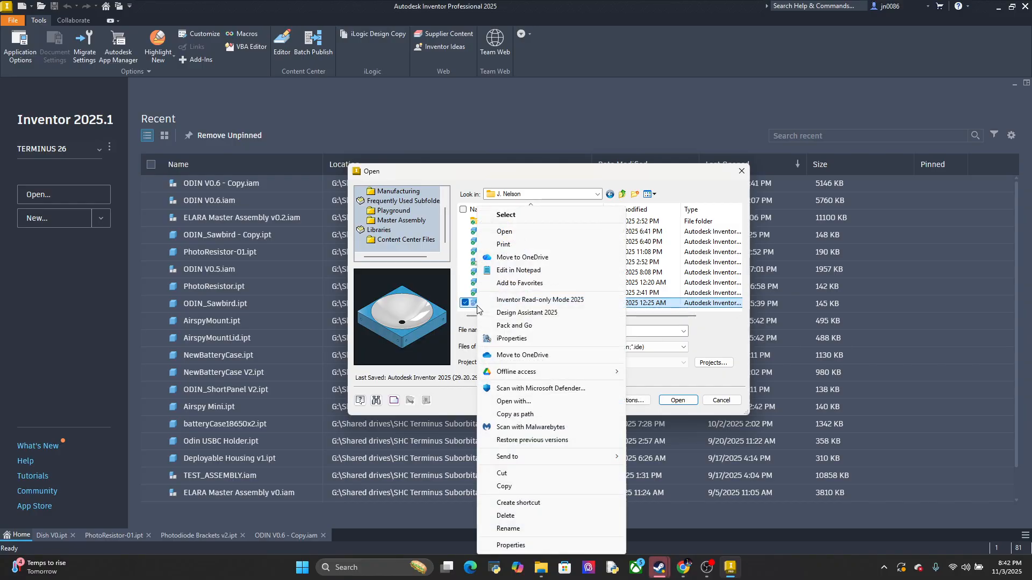
left_click(507, 473)
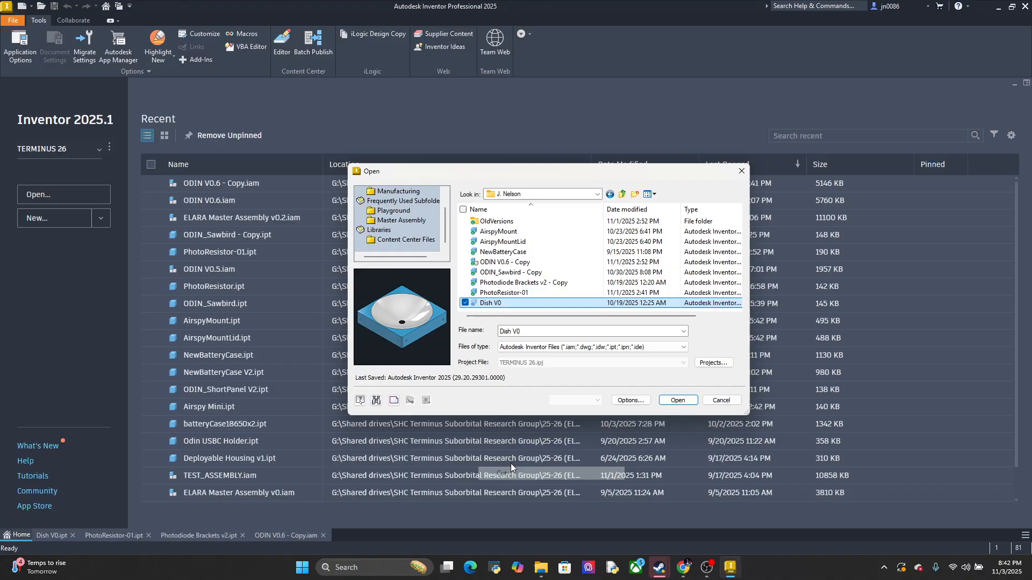
right_click(486, 312)
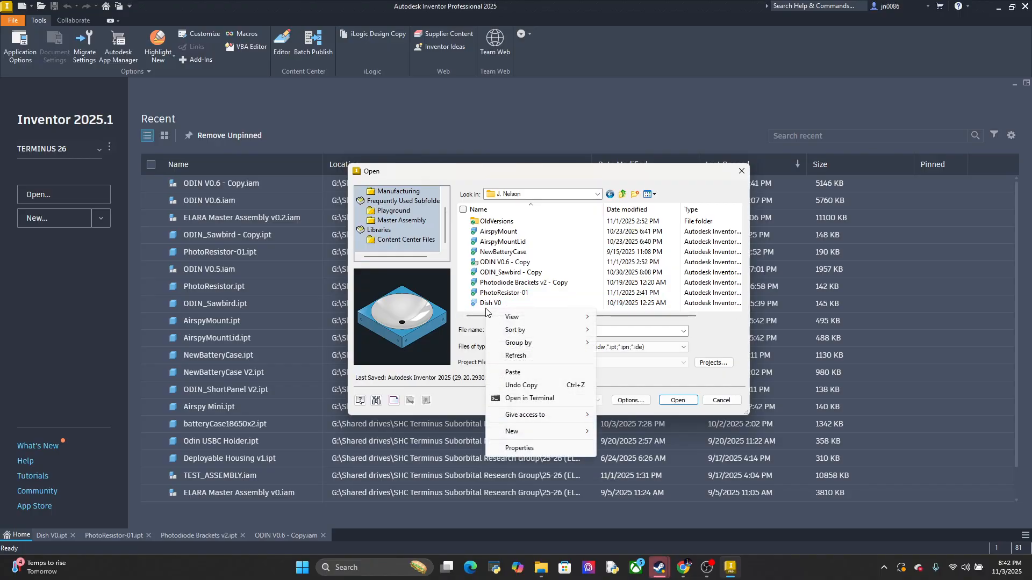
left_click(526, 374)
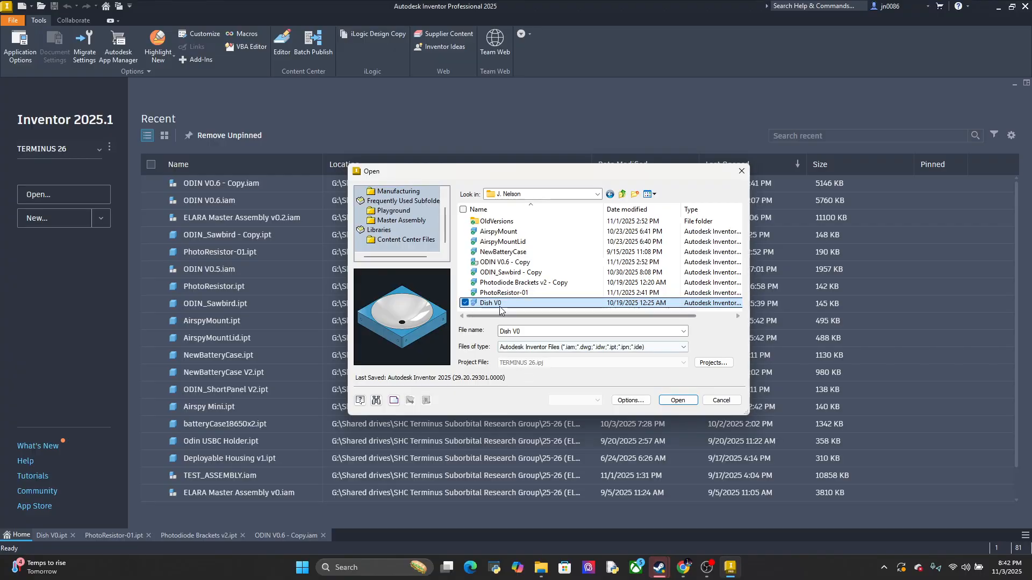
right_click(489, 313)
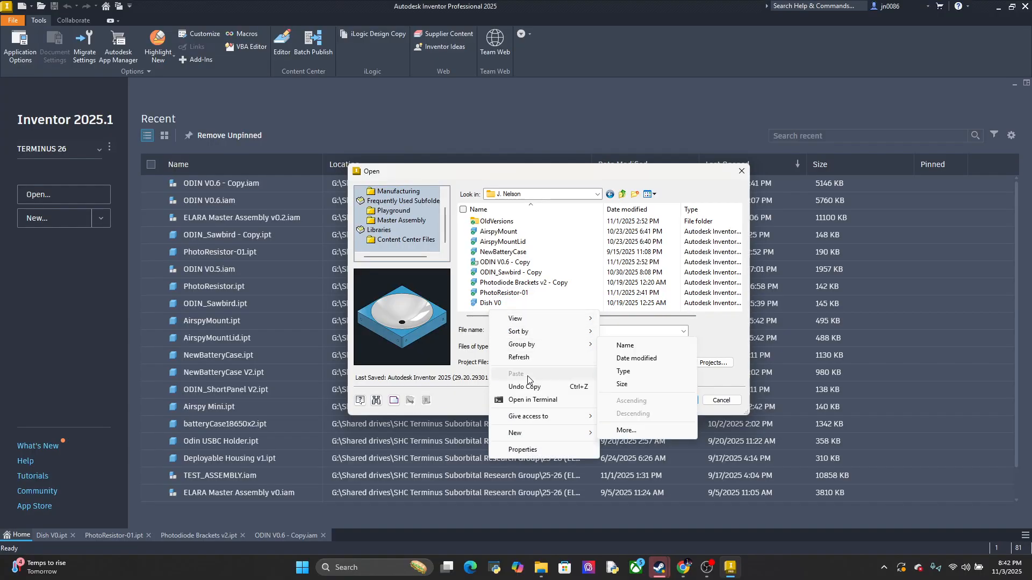
Duplicate the Dish V0 file within the personal folder as Dish V0 - Copy
left_click(476, 305)
right_click(486, 304)
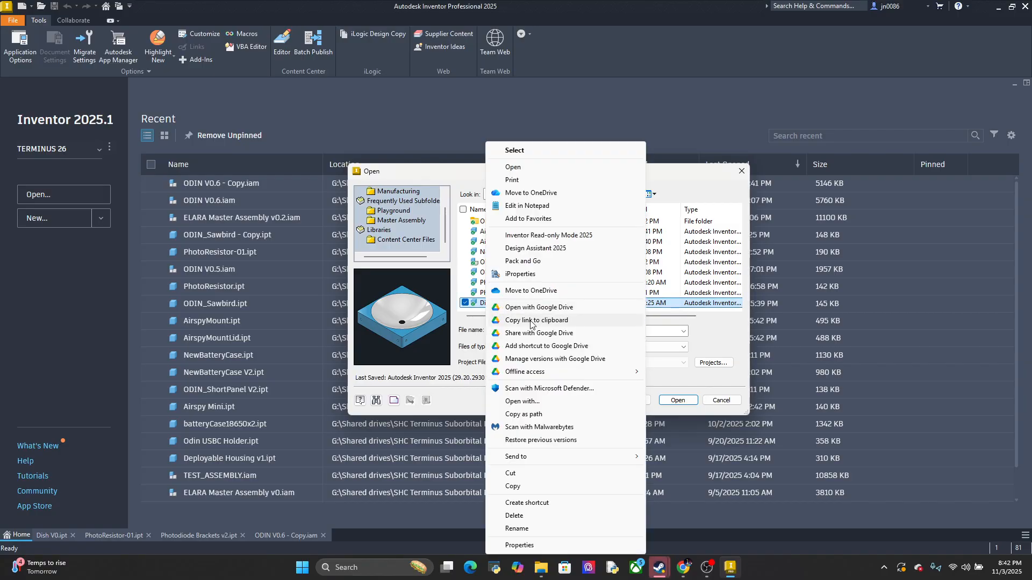
left_click(526, 484)
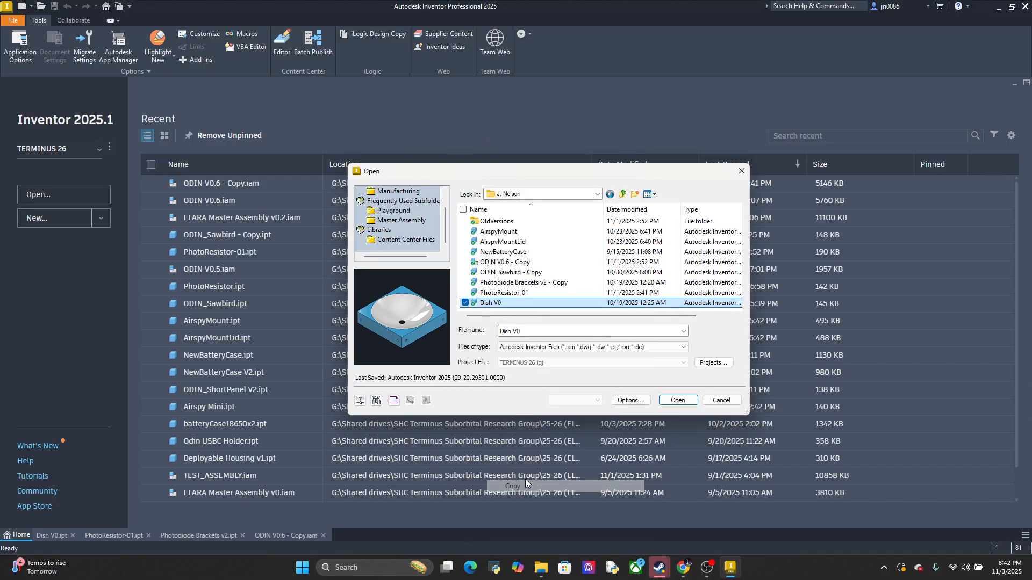
right_click(488, 312)
left_click(520, 374)
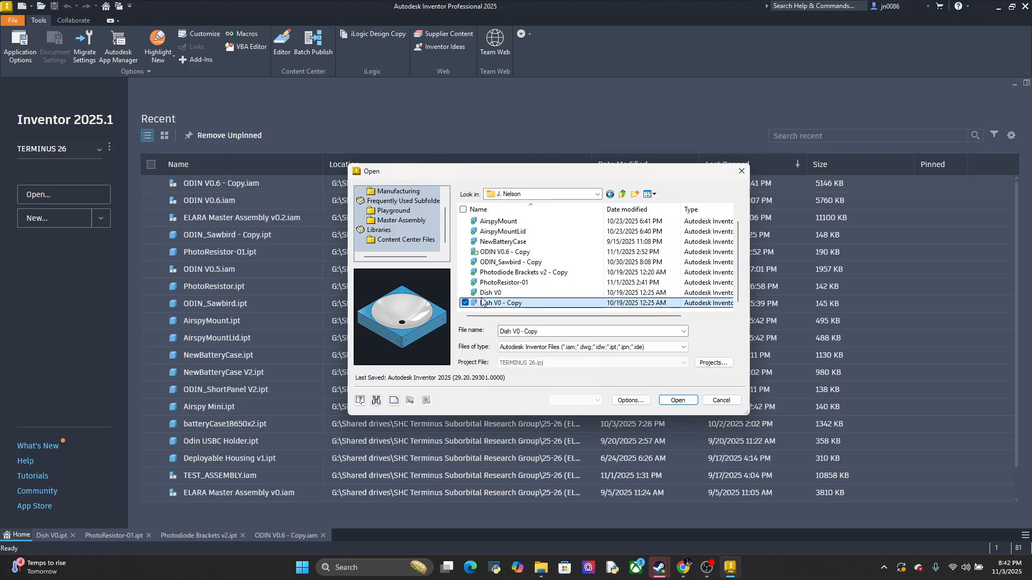
Delete the Dish V0 file from the personal folder, keeping only Dish V0 - Copy
left_click(484, 294)
right_click(483, 294)
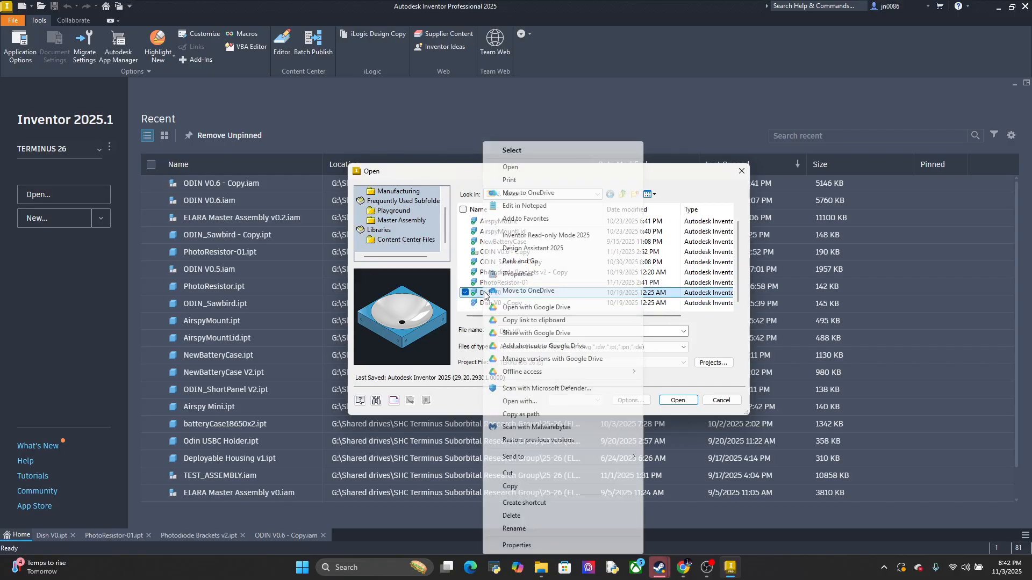
left_click(525, 514)
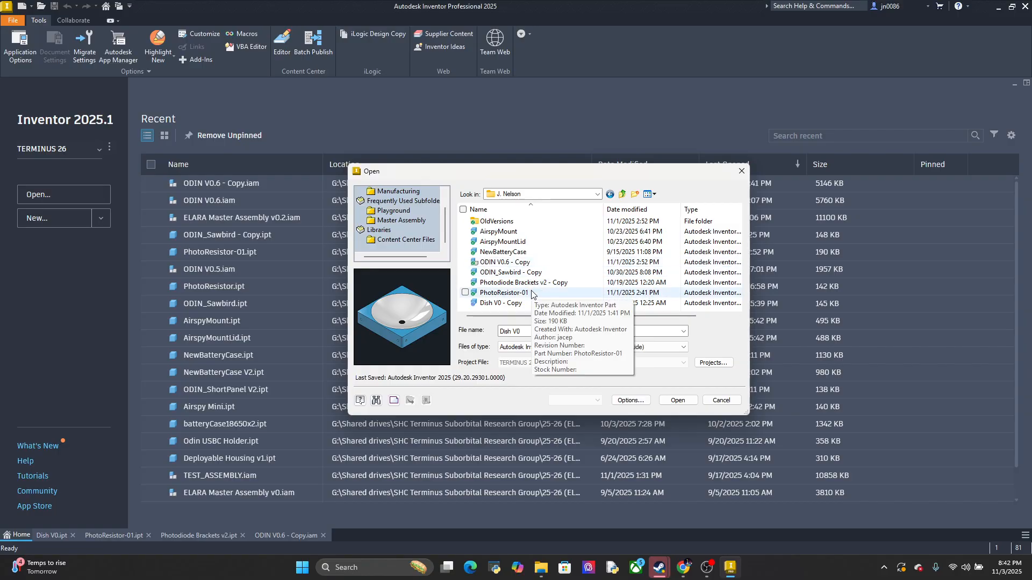
Open the Dish V0 - Copy part and close the original Dish V0 part
double_click(512, 304)
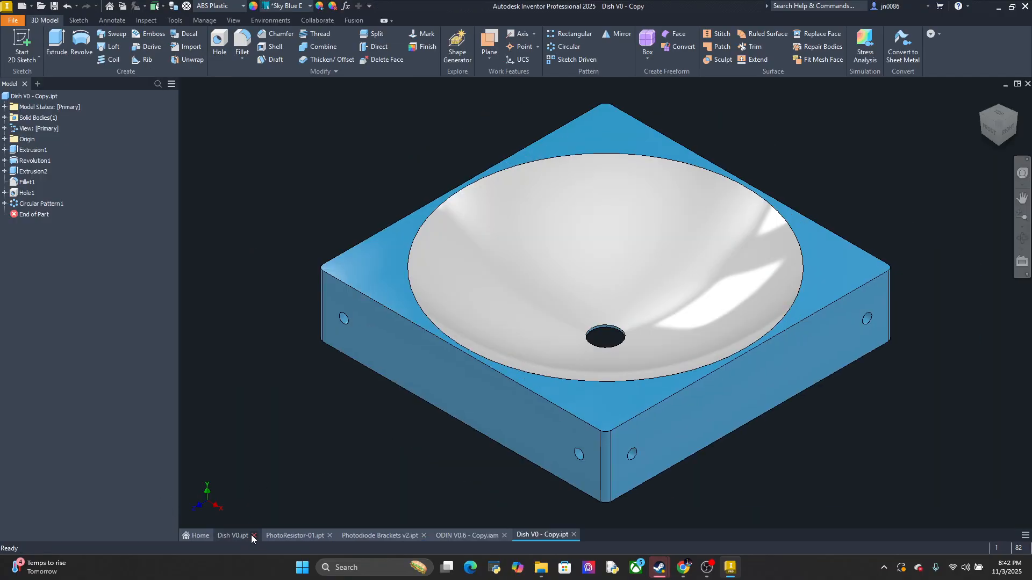
left_click(253, 535)
Switch to the ODIN V0.6 - Copy assembly and examine the dish corners, structural rails and existing photodiode brackets from several angles
left_click(423, 533)
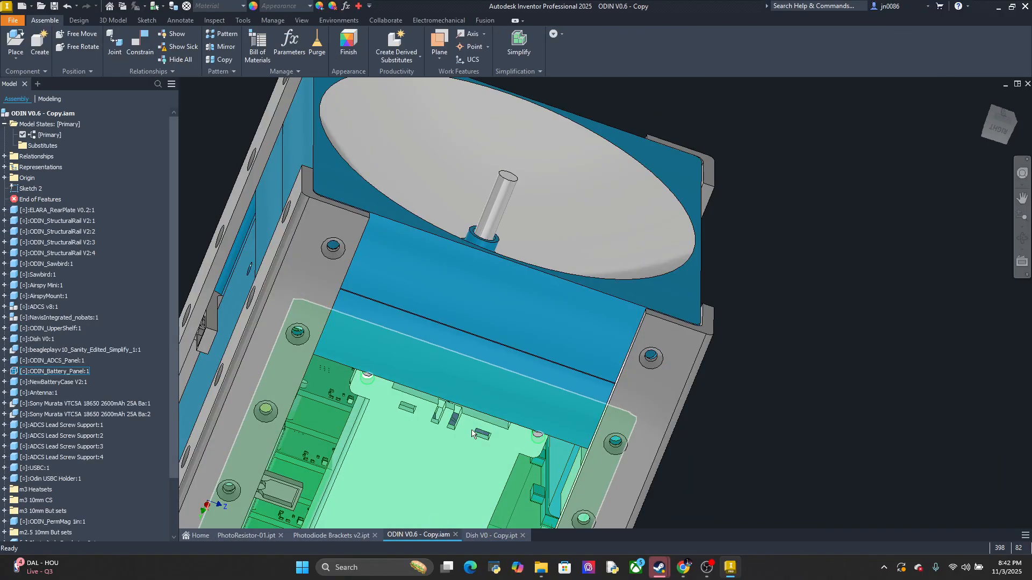
left_click_drag(741, 307, 671, 301)
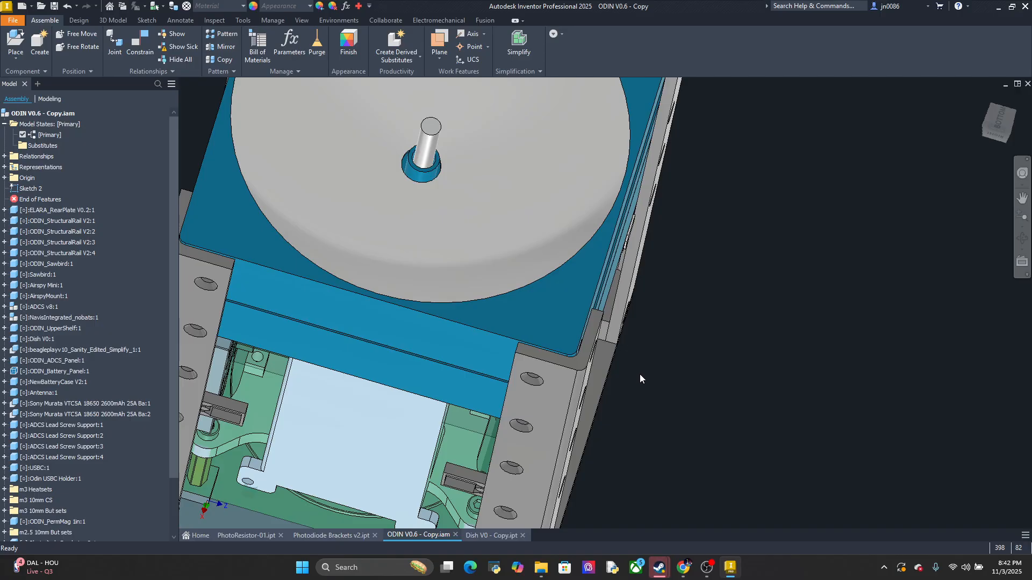
middle_click_drag(640, 377, 658, 333, "shift")
scroll(643, 375, "down", 7)
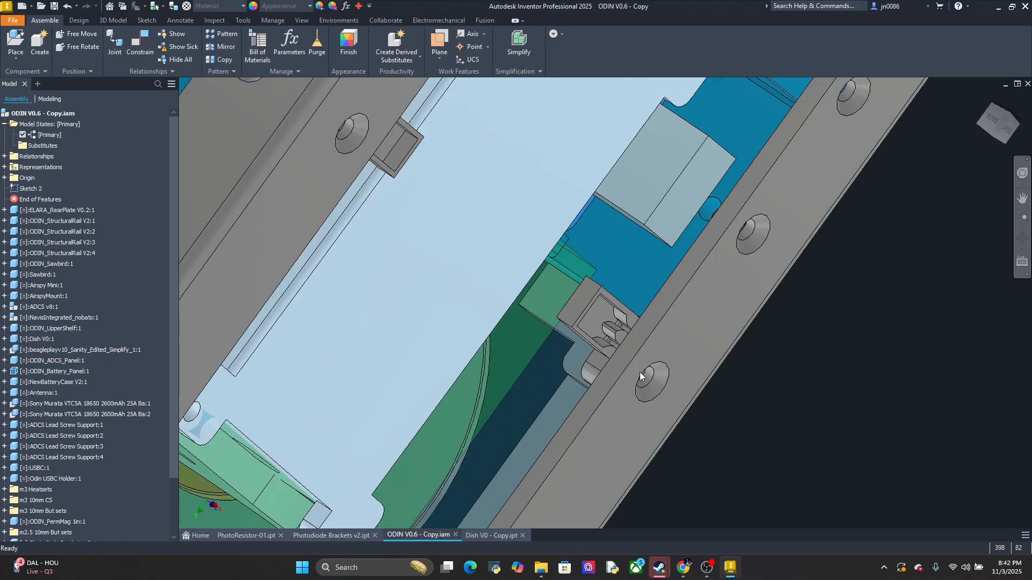
middle_click_drag(641, 374, 569, 412, "shift")
scroll(633, 375, "up", 6)
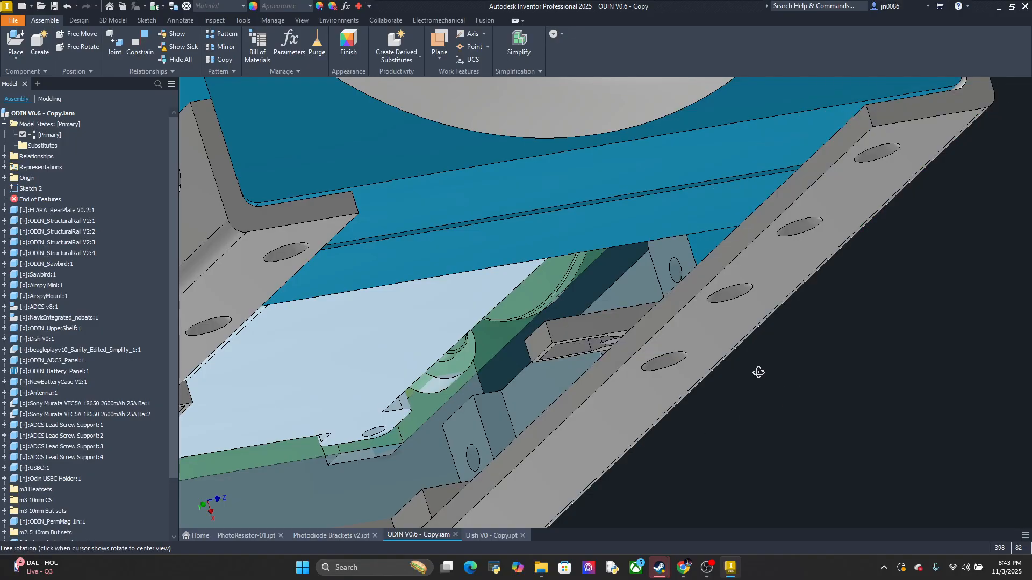
middle_click_drag(758, 369, 649, 378, "shift")
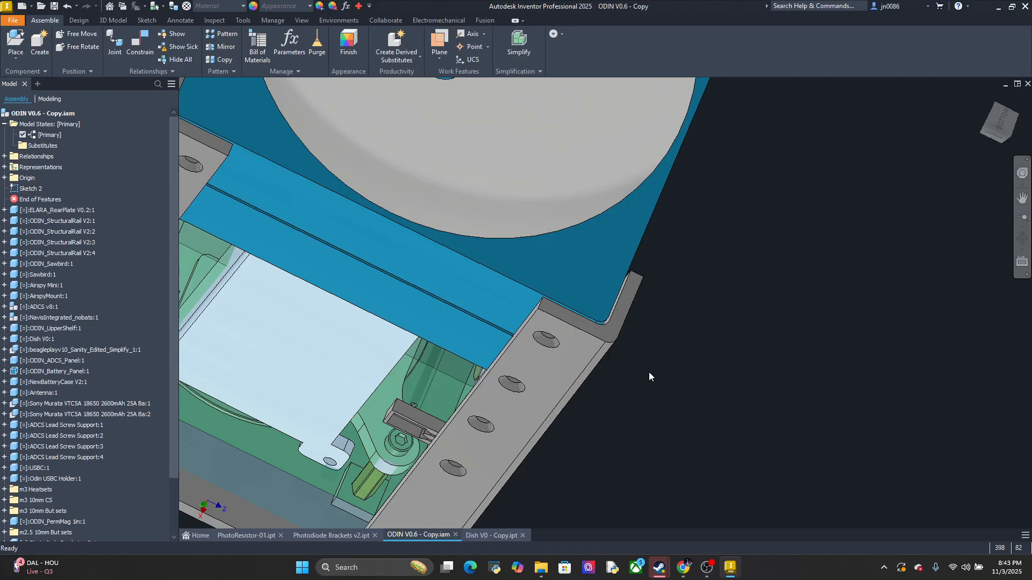
middle_click_drag(657, 337, 650, 427, "shift")
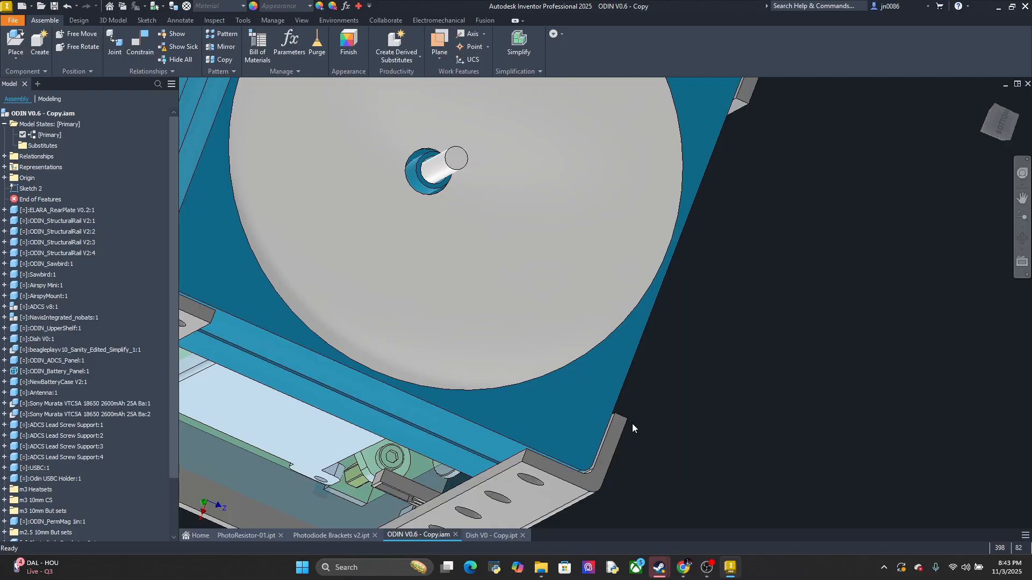
middle_click_drag(632, 423, 655, 412)
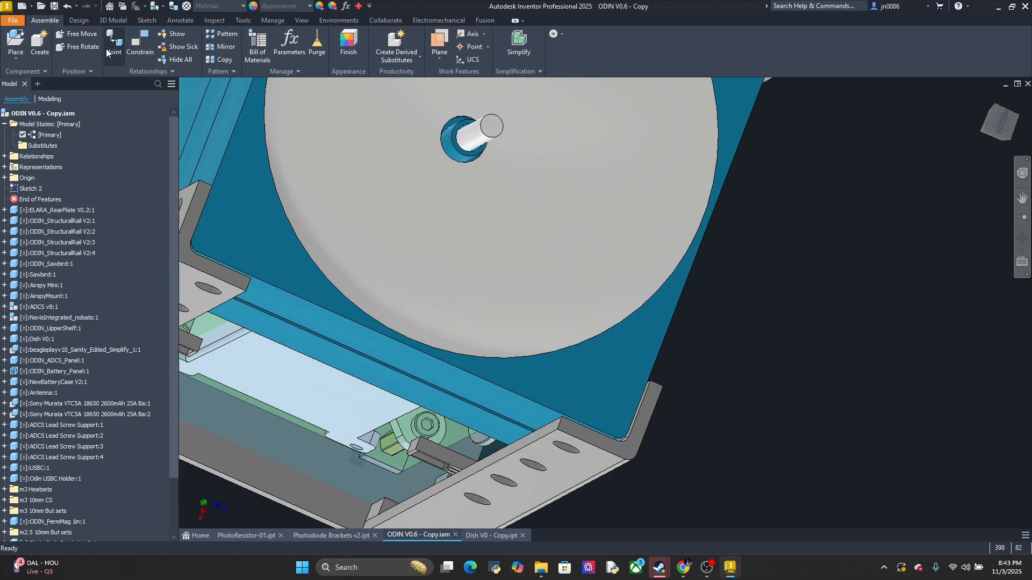
Place one instance of the Photodiode Brackets v2 - Copy part in the assembly, beside the dish corner
left_click(15, 42)
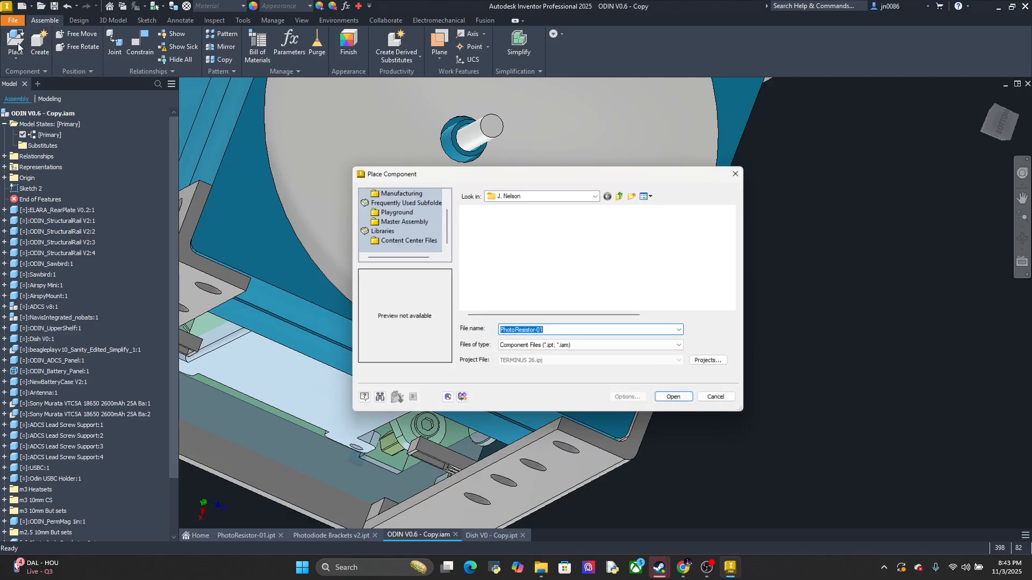
double_click(534, 293)
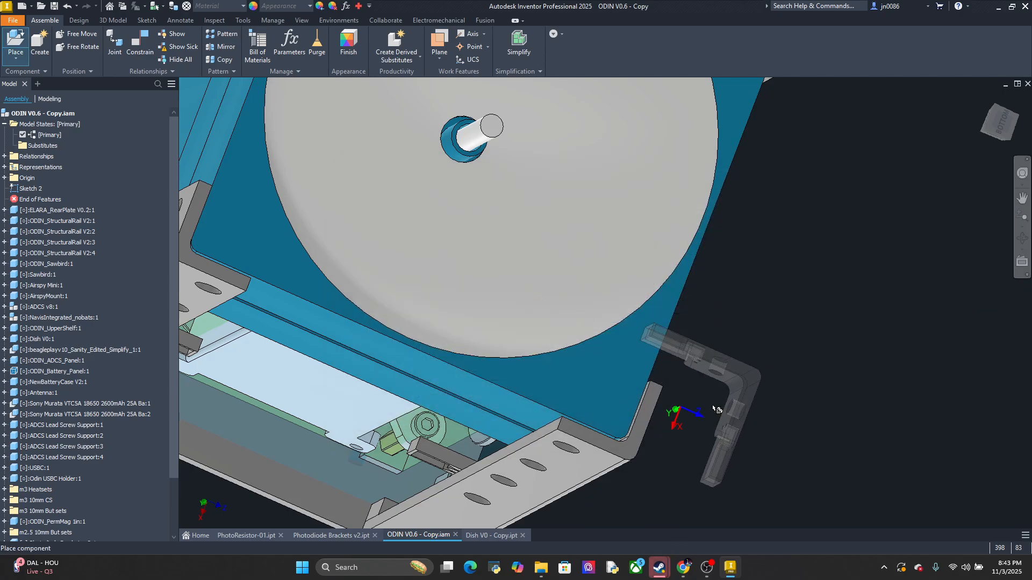
left_click(745, 416)
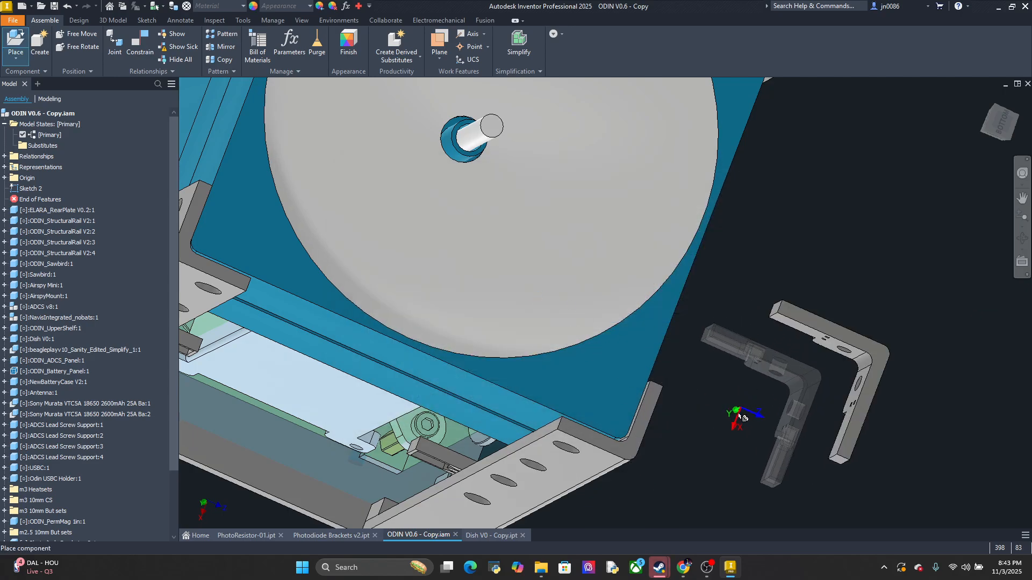
scroll(737, 416, "down", 3)
key("Escape")
middle_click_drag(736, 413, 704, 372, "shift")
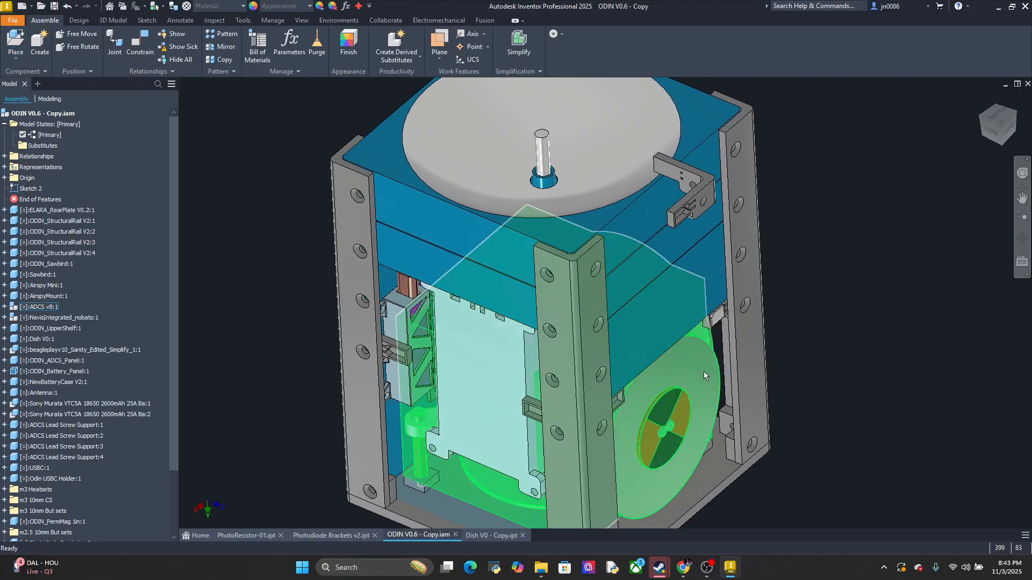
scroll(704, 372, "up", 5)
middle_click_drag(775, 447, 516, 335, "shift")
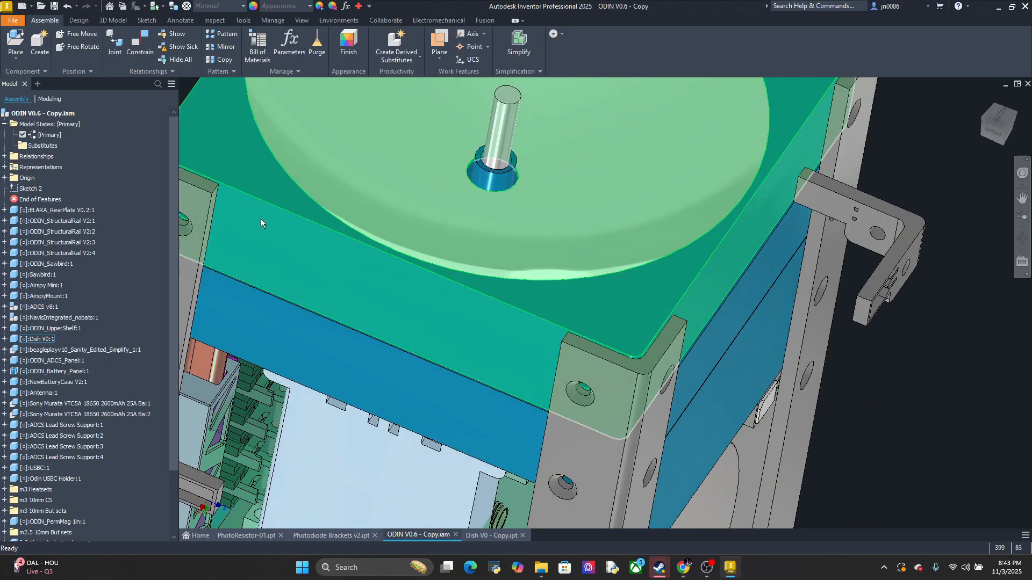
key("c")
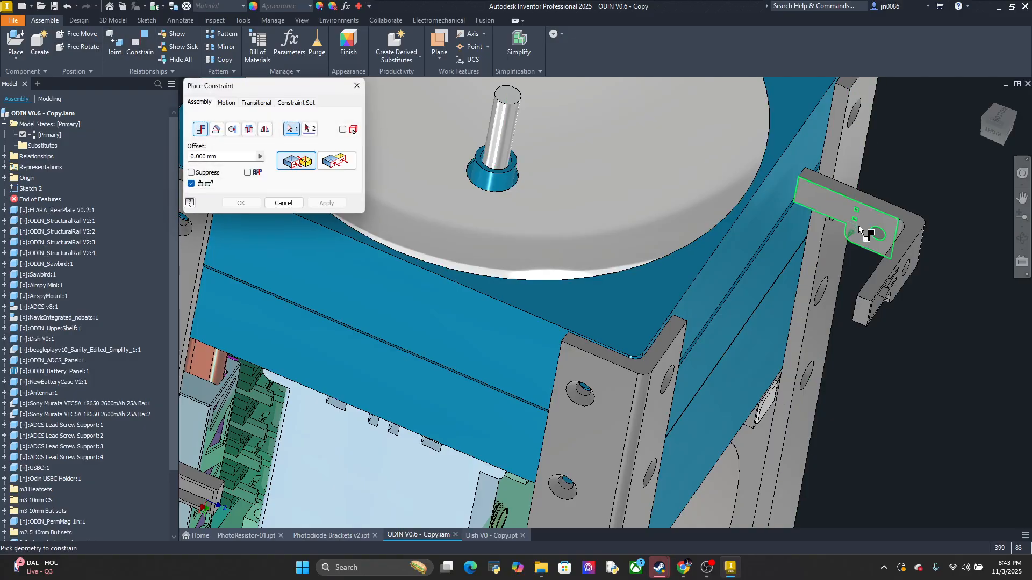
left_click(863, 226)
left_click(627, 333)
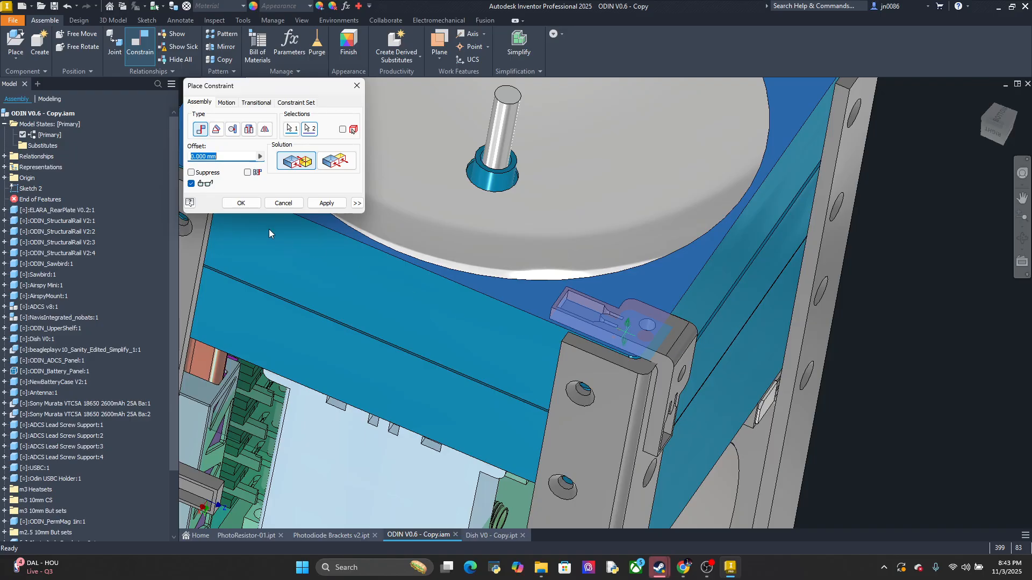
scroll(663, 334, "down", 6)
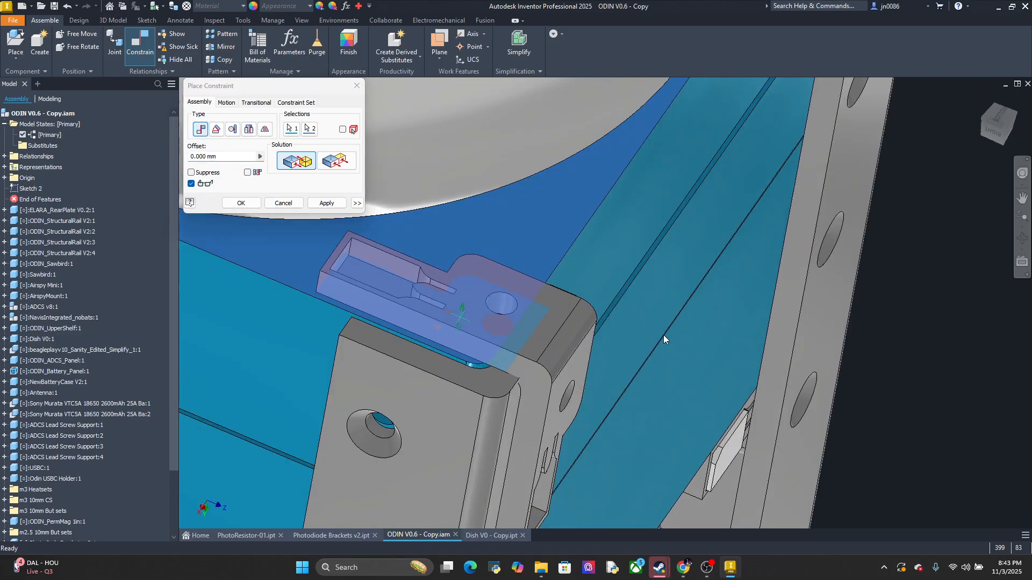
middle_click_drag(592, 317, 785, 327)
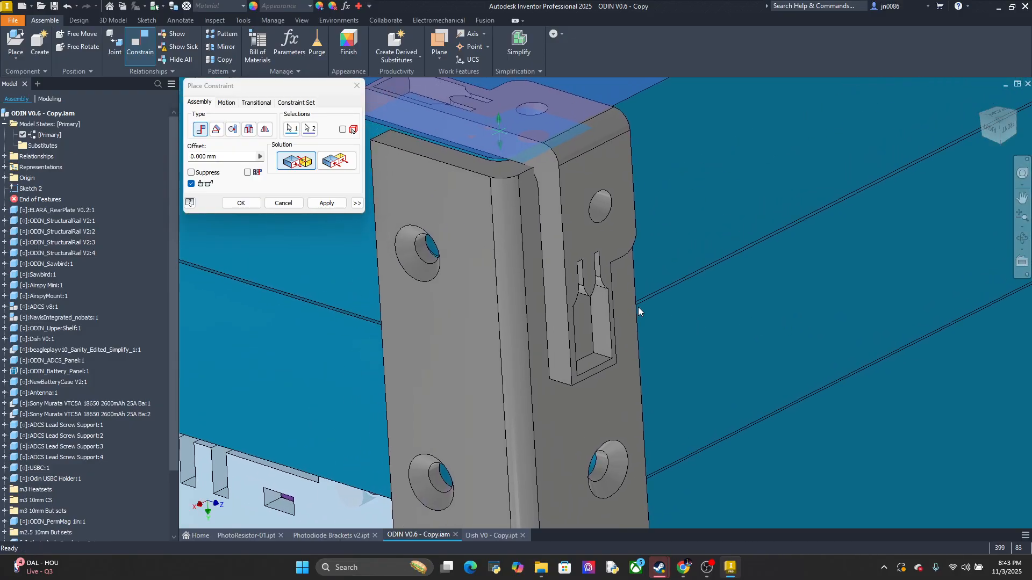
middle_click_drag(639, 310, 684, 336)
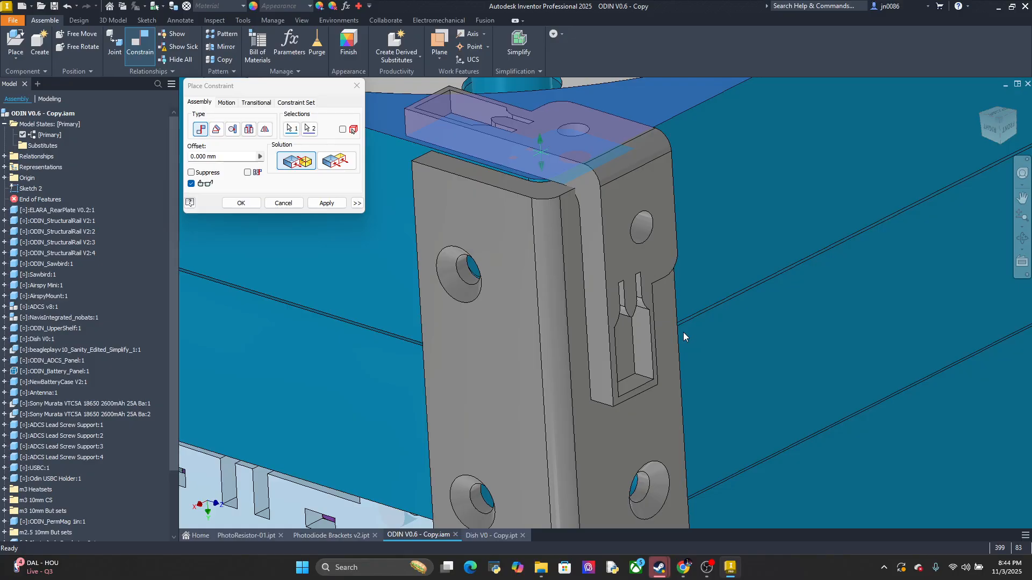
key("Escape")
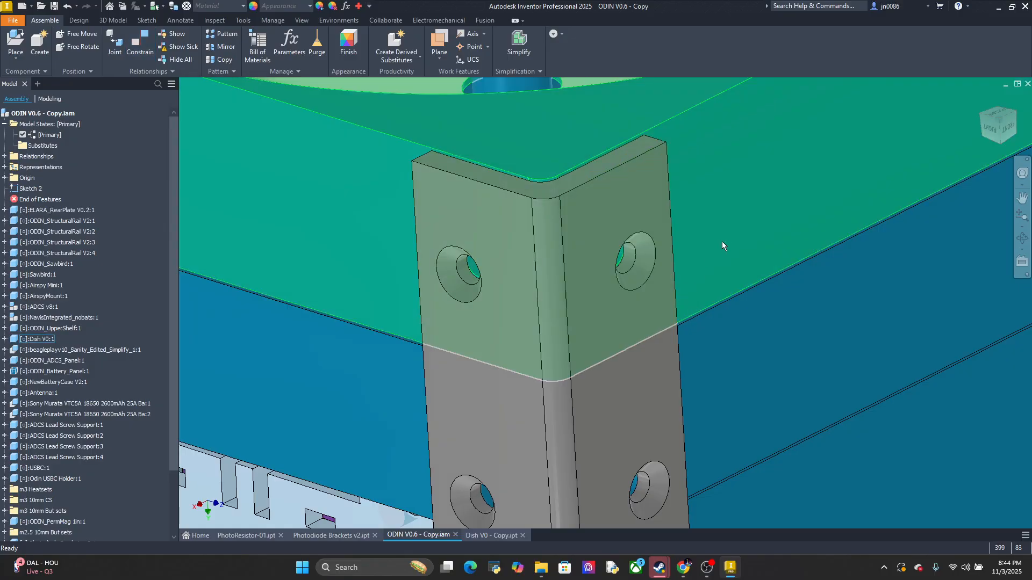
Apply a mate constraint with 0 mm offset between the flat outer-leg face of the placed photodiode bracket and the dish's rim face
scroll(647, 280, "up", 3)
scroll(671, 266, "up", 5)
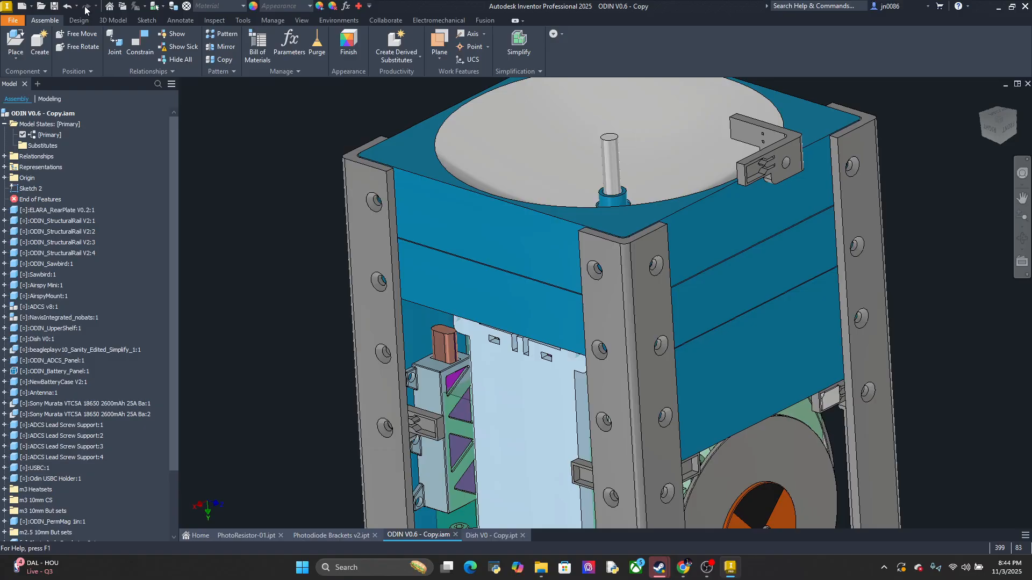
left_click(137, 42)
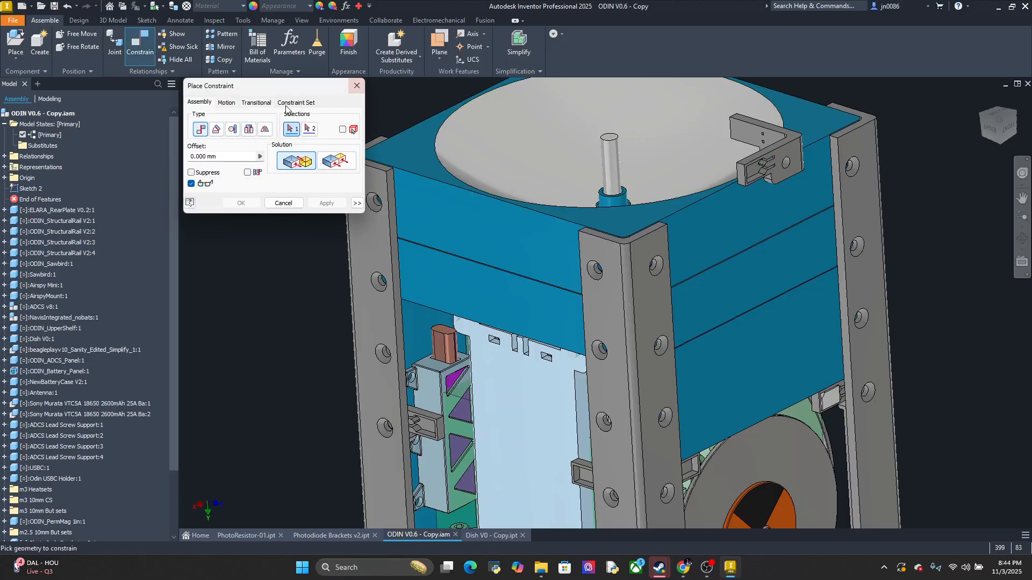
left_click(771, 141)
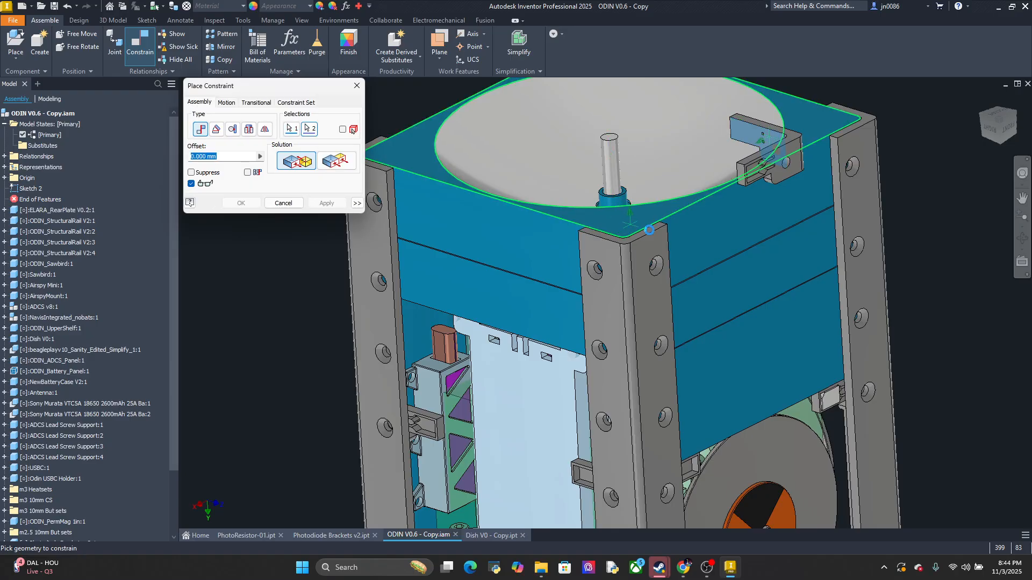
left_click(634, 233)
scroll(705, 258, "up", 4)
scroll(707, 261, "down", 4)
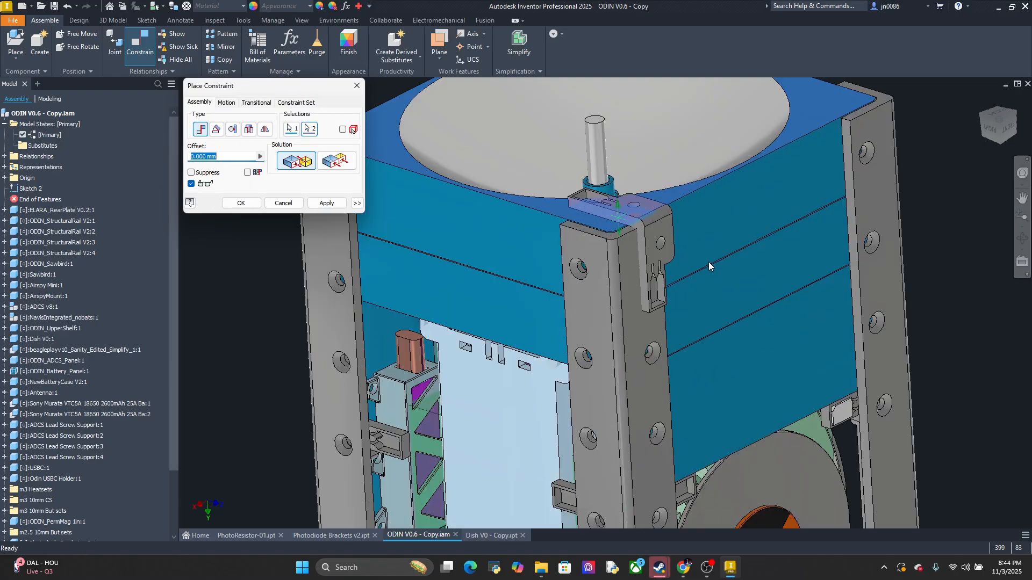
middle_click_drag(708, 261, 673, 268, "shift")
scroll(591, 286, "down", 5)
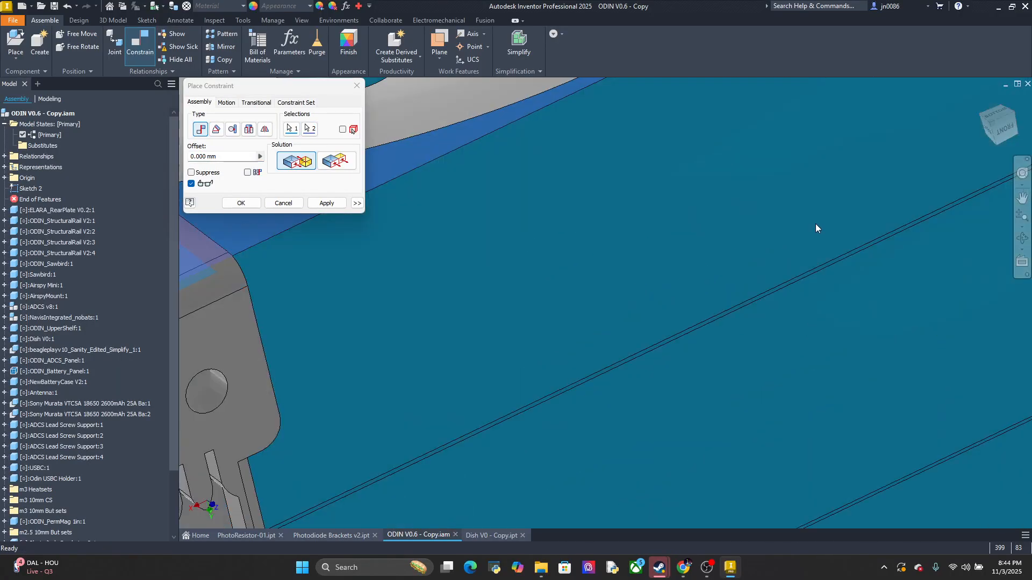
mouse_move(463, 315)
middle_mouse_down()
mouse_move(500, 298)
mouse_move(490, 291)
mouse_move(644, 260)
middle_mouse_up()
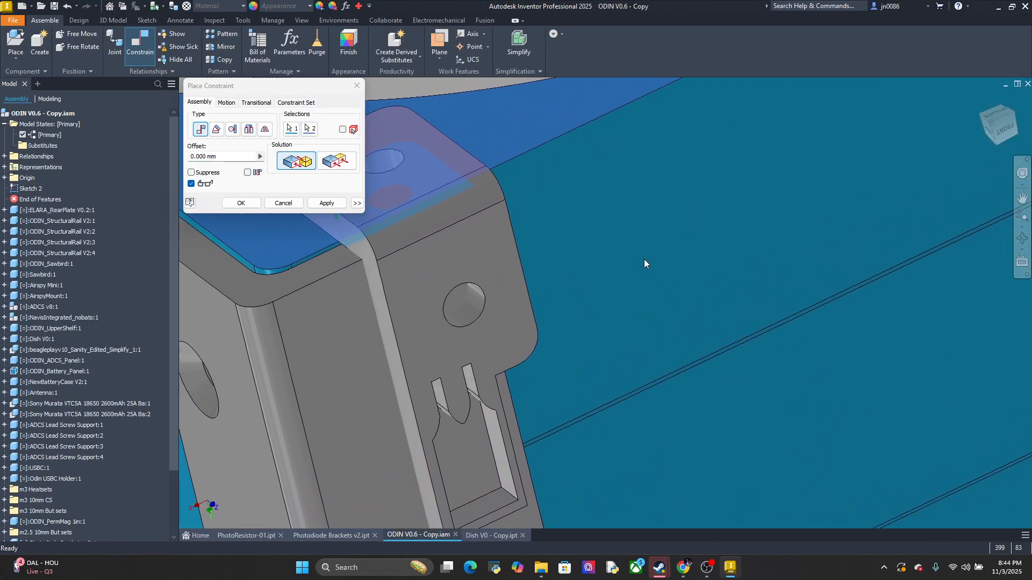
middle_click_drag(519, 318, 514, 302)
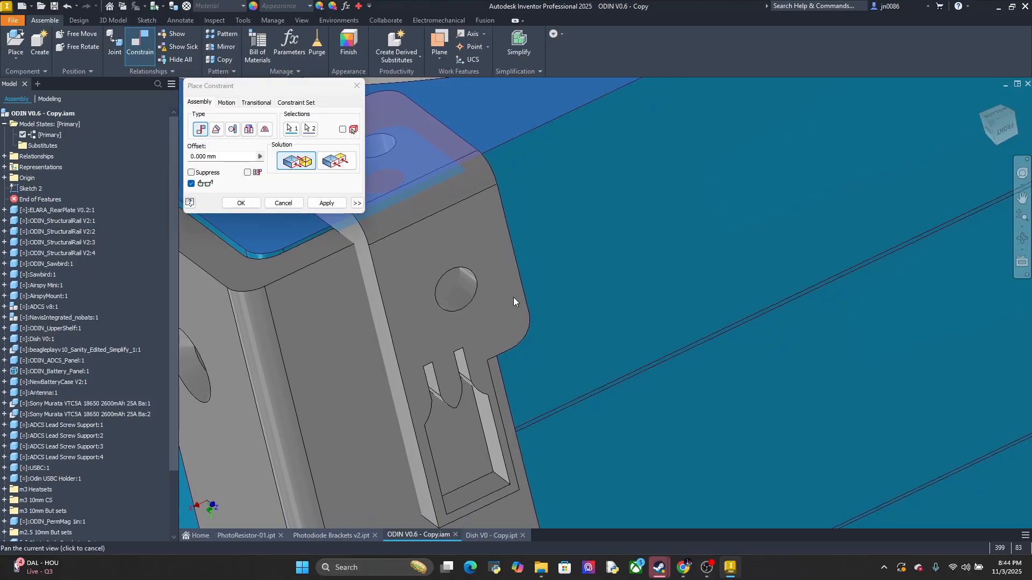
left_click(323, 207)
Examine how the bracket's legs sit against the structural rail and the dish's side face at the corner
left_click(461, 266)
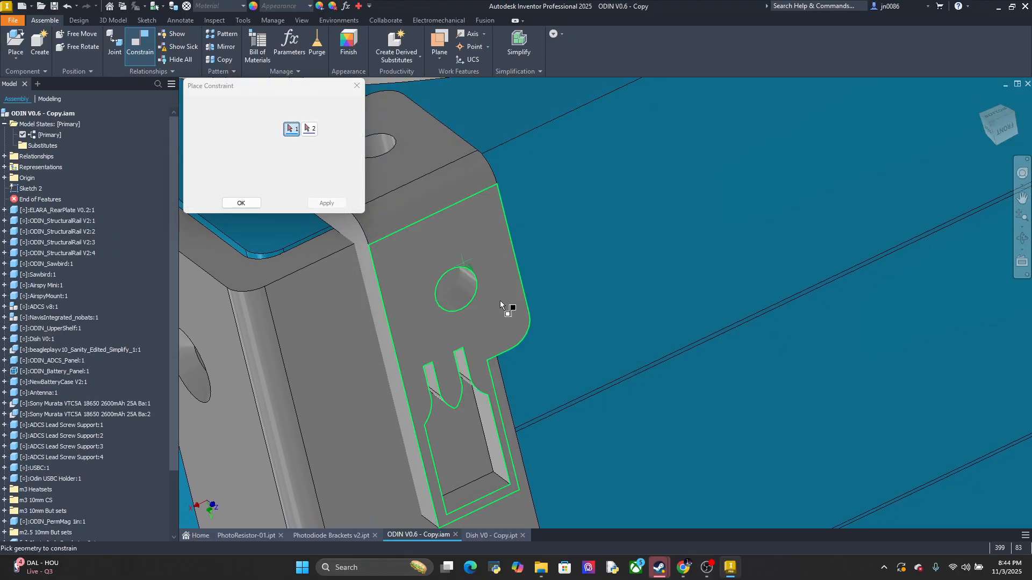
mouse_move(514, 295)
middle_mouse_down("shift")
mouse_move(558, 283)
mouse_move(563, 301)
mouse_move(507, 293)
mouse_move(753, 350)
mouse_move(978, 365)
middle_mouse_up("shift")
middle_click_drag(489, 342, 403, 403)
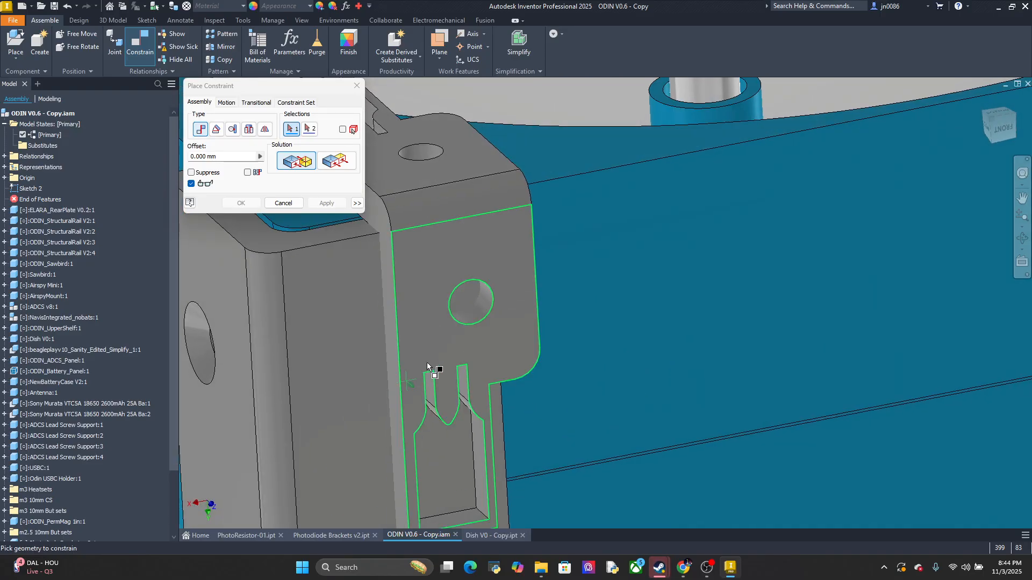
middle_click_drag(450, 331, 570, 306)
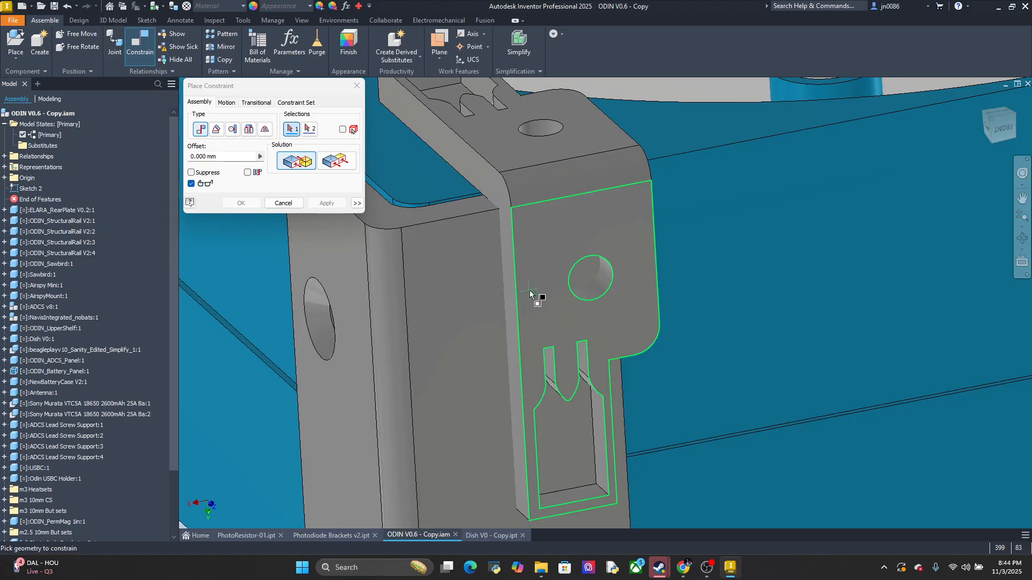
mouse_move(548, 233)
middle_mouse_down("shift")
mouse_move(540, 332)
mouse_move(534, 264)
mouse_move(559, 280)
middle_mouse_up("shift")
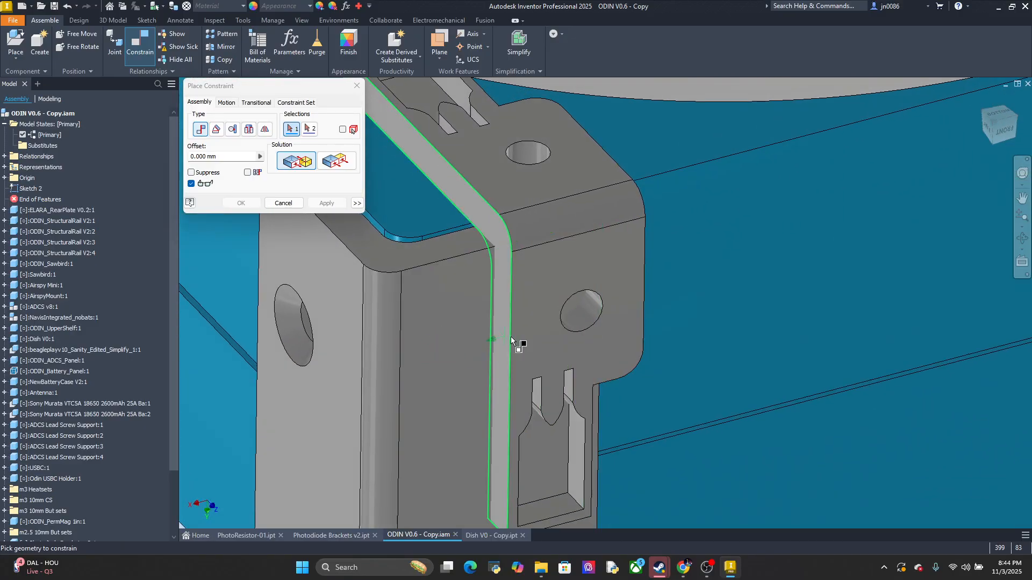
scroll(548, 344, "down", 3)
middle_click_drag(575, 341, 515, 305)
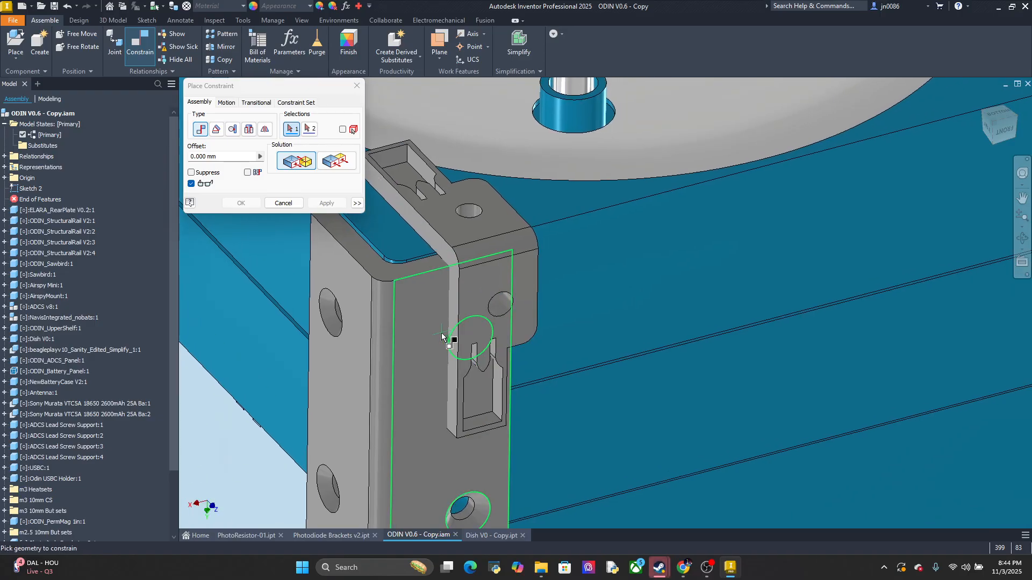
scroll(451, 340, "up", 2)
scroll(451, 340, "down", 3)
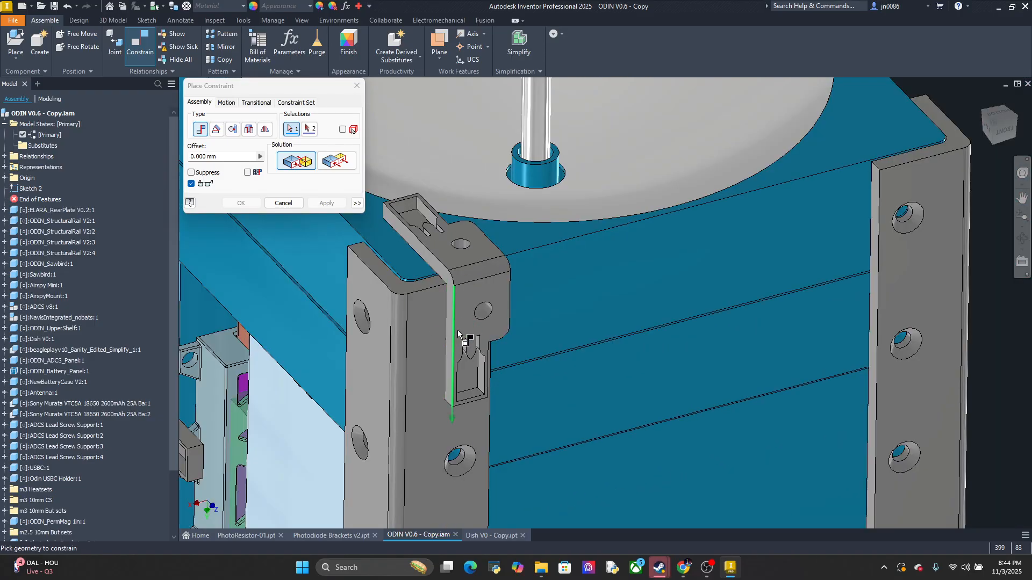
middle_click_drag(458, 336, 682, 349)
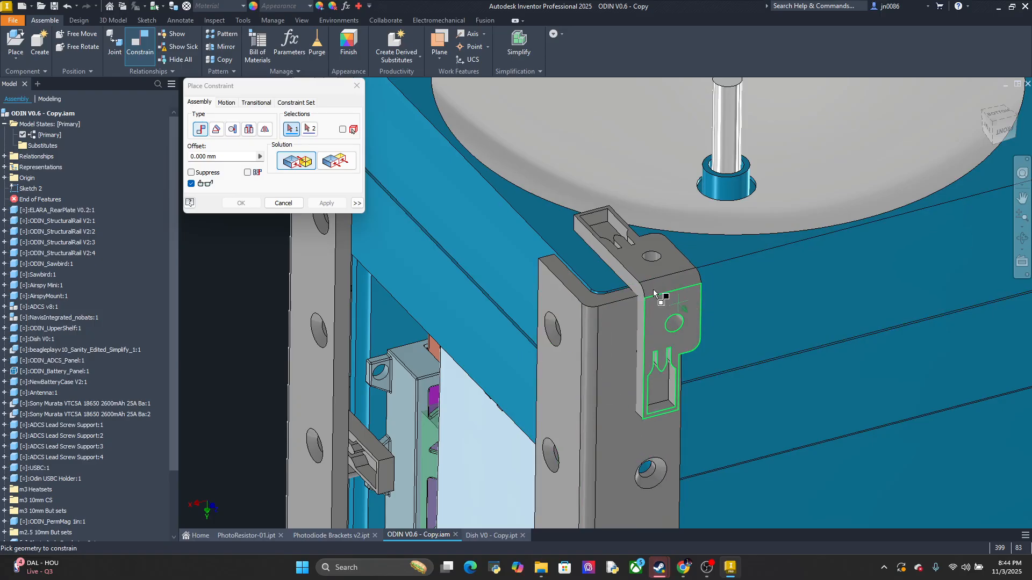
middle_click_drag(743, 252, 725, 277)
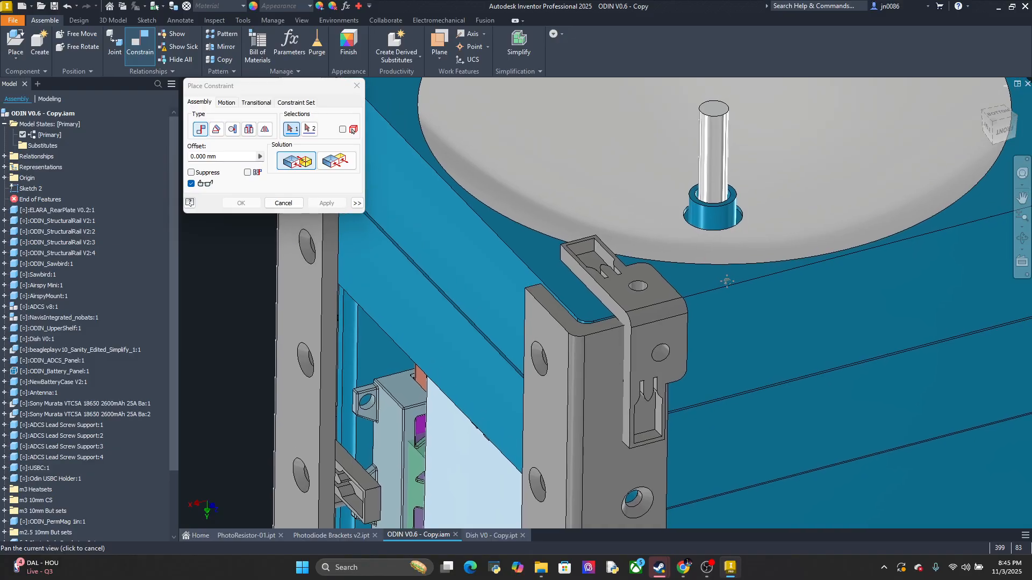
Examine the bracket's alignment with the dish rim and side edges from several angles, ending with a straight-on view of the dish opening
mouse_move(651, 293)
middle_mouse_down("shift")
mouse_move(633, 334)
mouse_move(640, 367)
mouse_move(675, 150)
middle_mouse_up("shift")
middle_click_drag(659, 359, 678, 301)
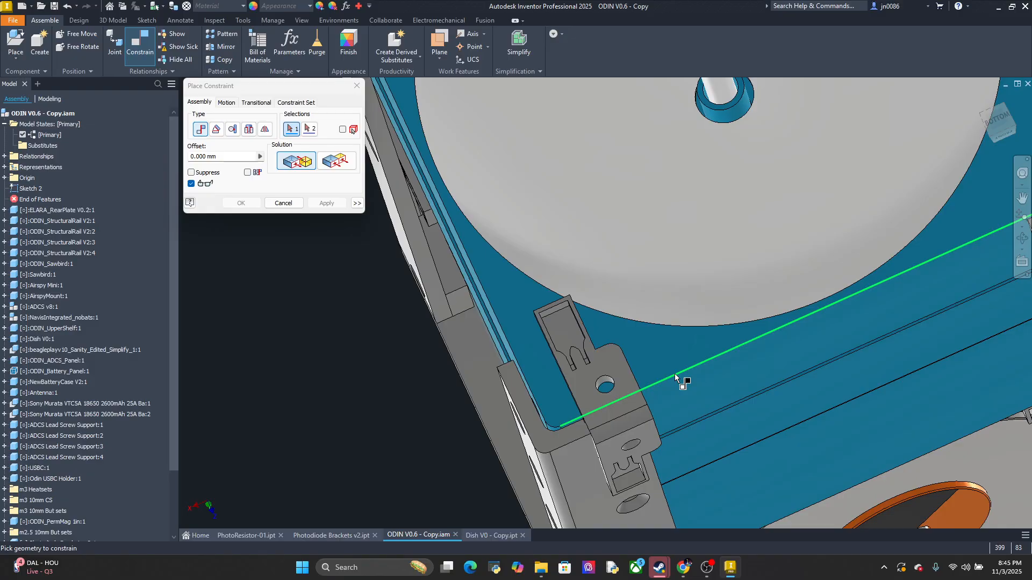
mouse_move(675, 373)
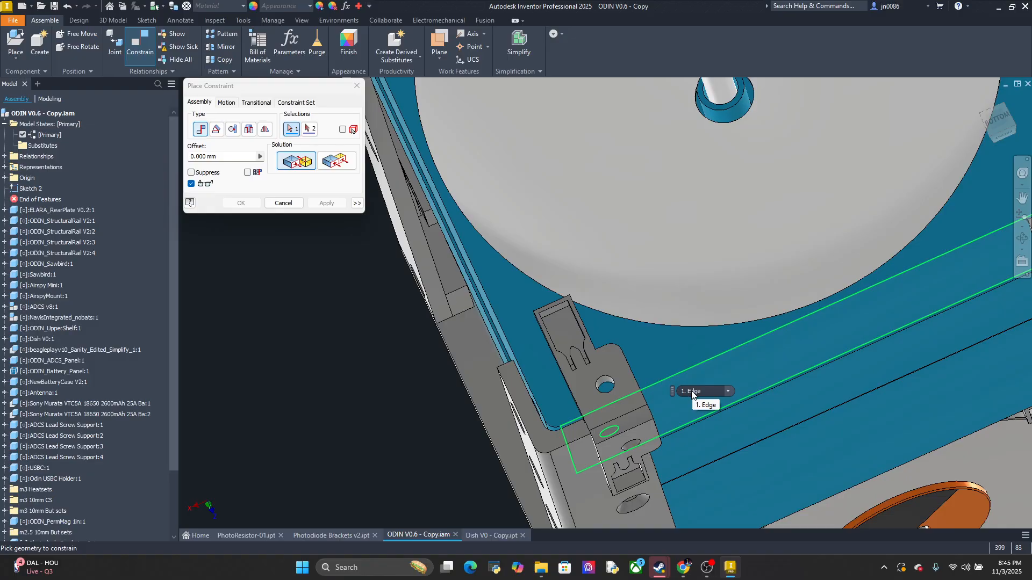
scroll(645, 349, "down", 3)
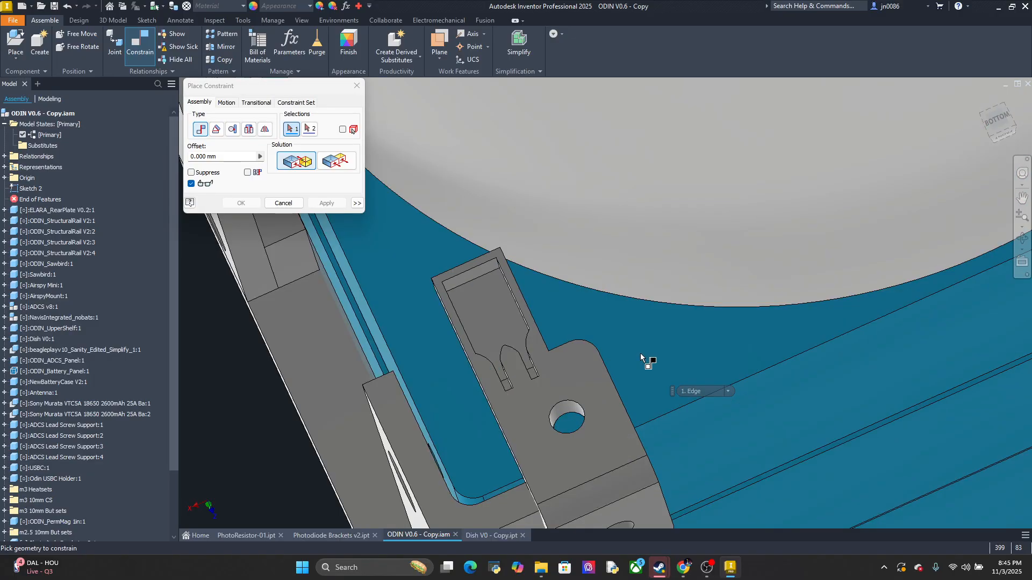
middle_click_drag(637, 379, 760, 282)
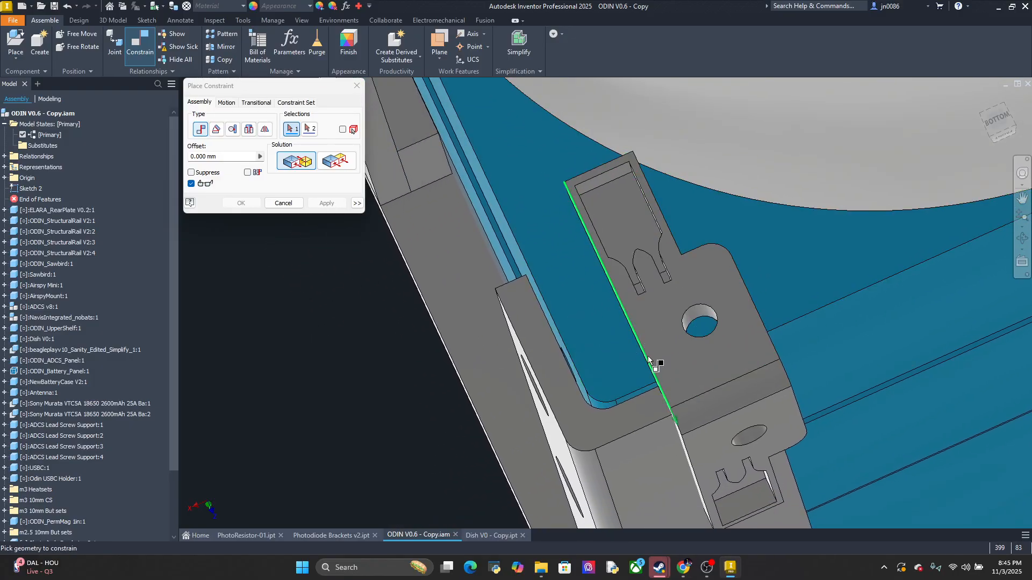
middle_click_drag(647, 355, 623, 276)
mouse_move(634, 312)
middle_mouse_down("shift")
mouse_move(680, 267)
mouse_move(768, 275)
mouse_move(755, 288)
middle_mouse_up("shift")
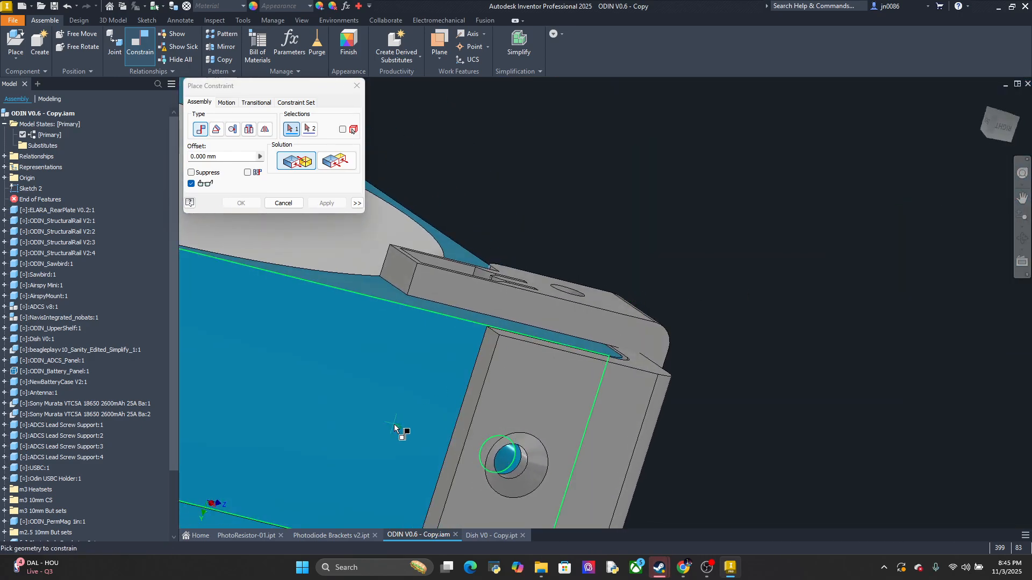
middle_click_drag(403, 407, 707, 339, "shift")
scroll(704, 343, "up", 3)
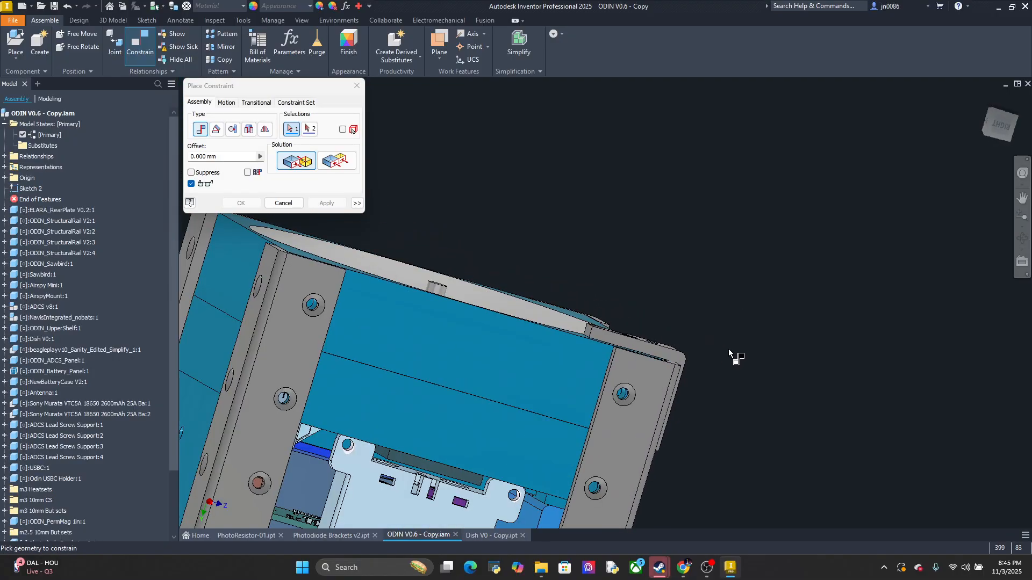
middle_click_drag(713, 365, 705, 373, "shift")
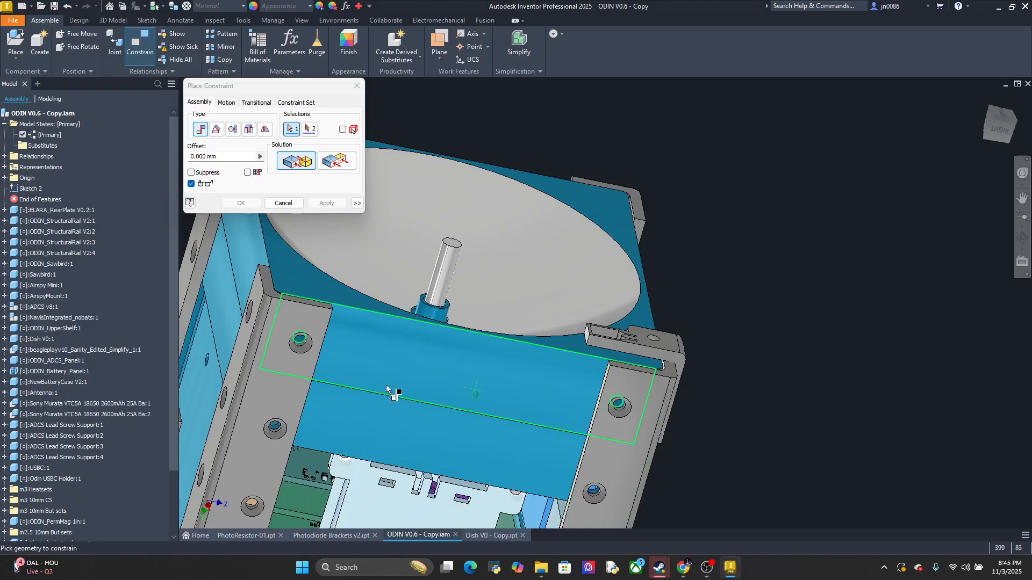
left_click(1015, 106)
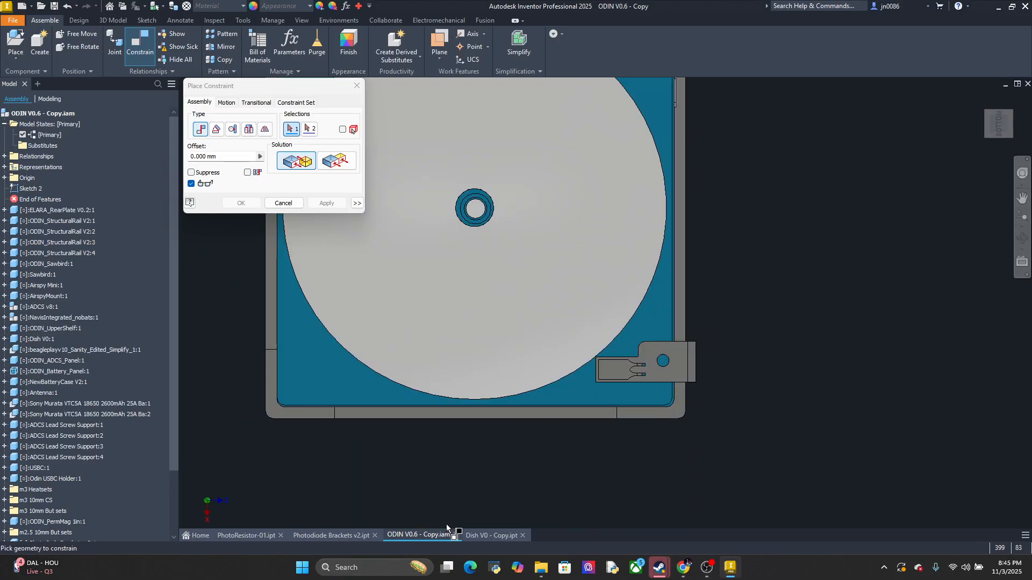
Switch to the Photodiode Brackets v2 part and examine its front face and hole straight on, with the sensor arm pointing up
left_click(331, 535)
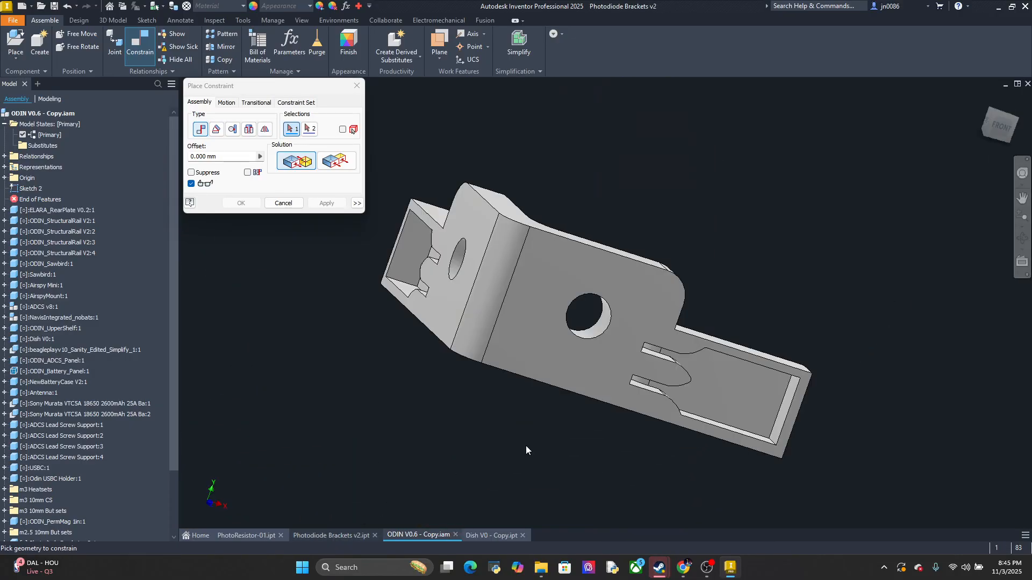
left_click(1000, 126)
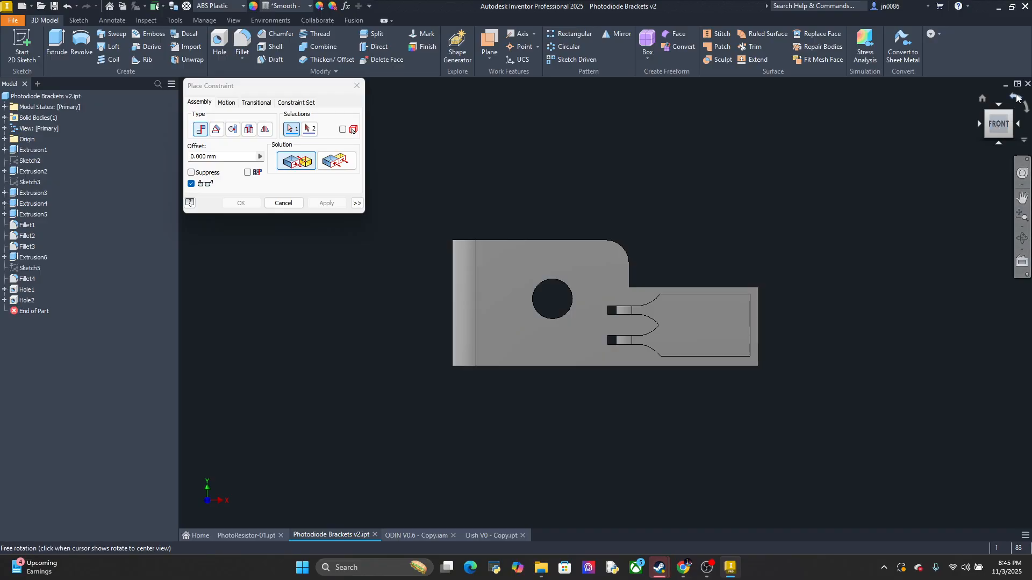
left_click(1019, 98)
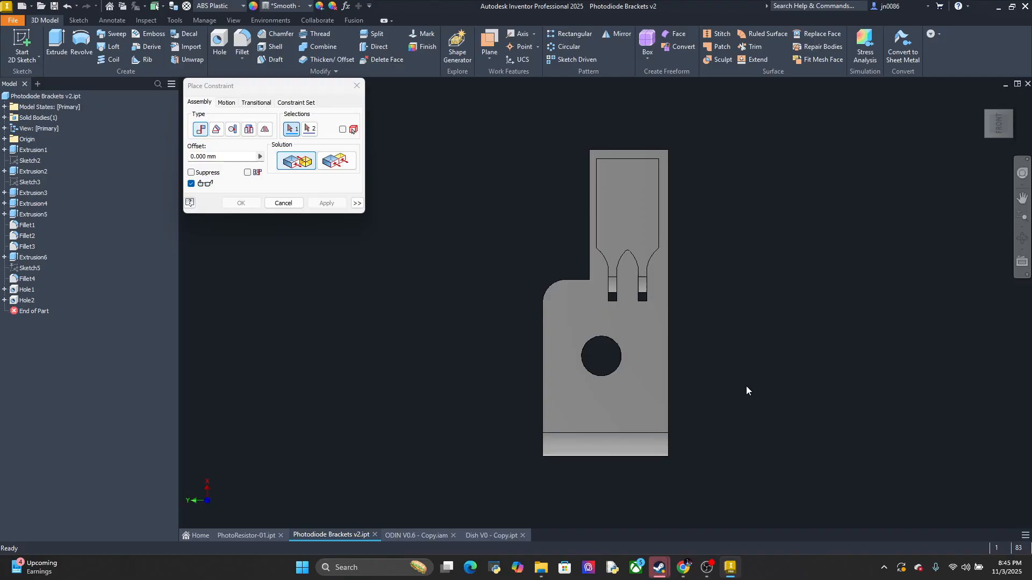
Switch to the Dish V0 - Copy part, view its front side face straight on and dismiss the pending constraint
left_click(479, 536)
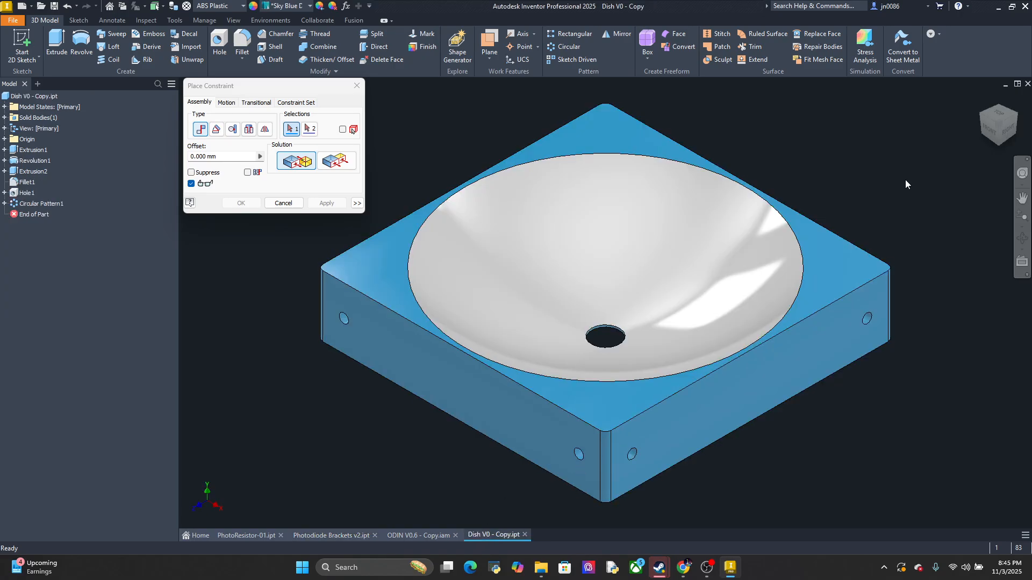
left_click(991, 129)
scroll(730, 337, "down", 5)
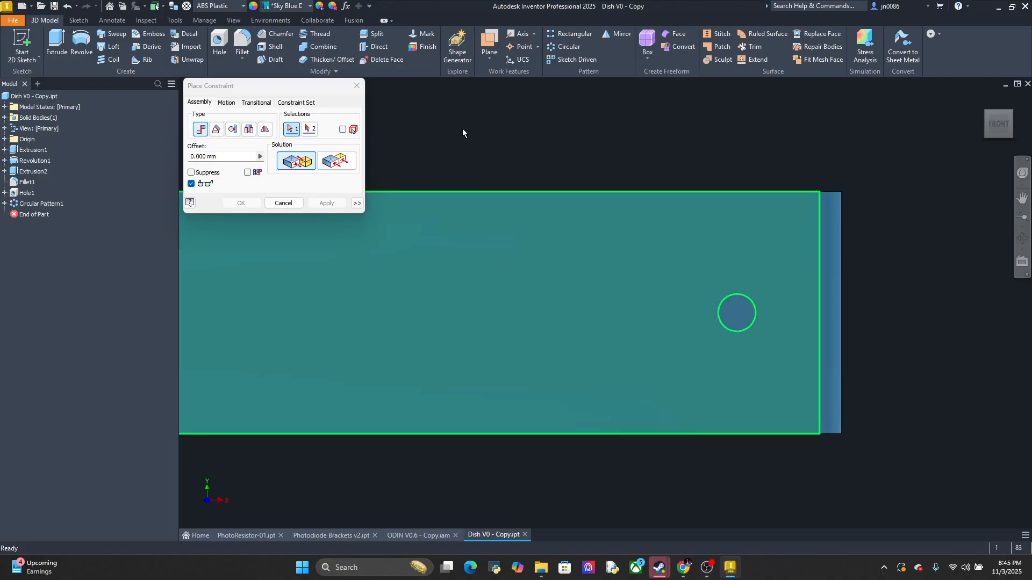
key("Escape")
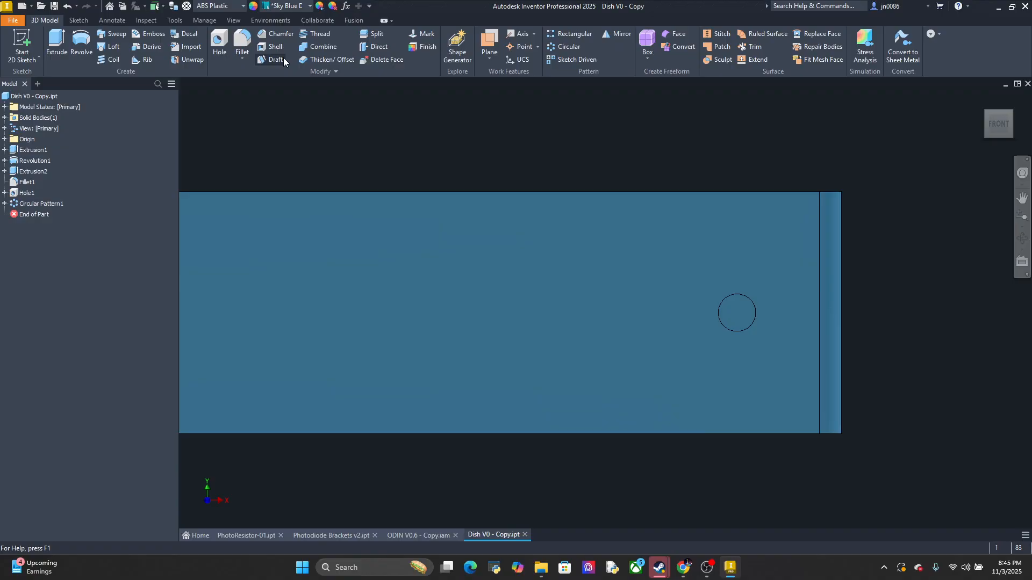
Measure the diameter of the dish's side hole and the distance from its centre to the nearby vertical fillet edge
left_click(168, 22)
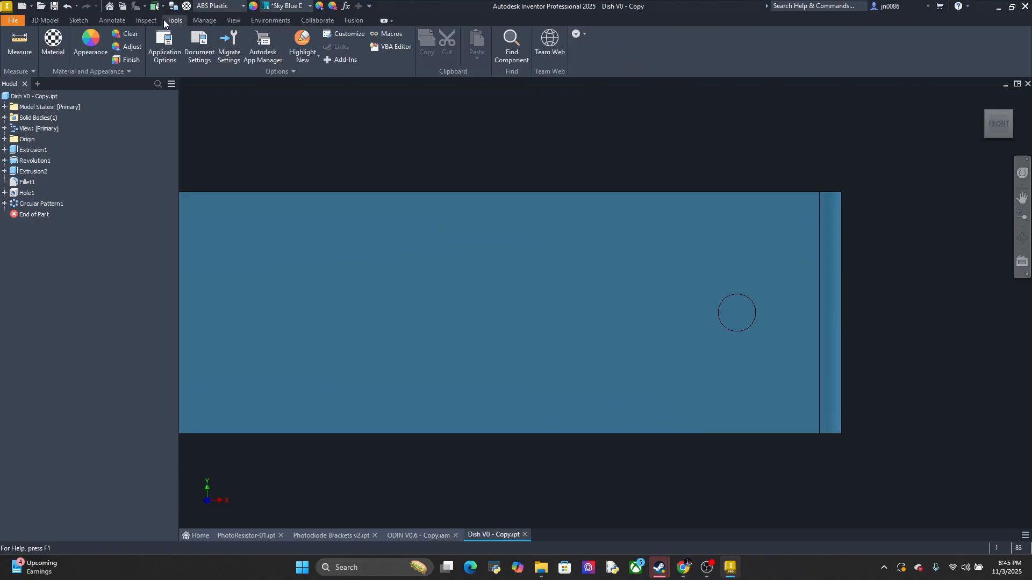
left_click(20, 46)
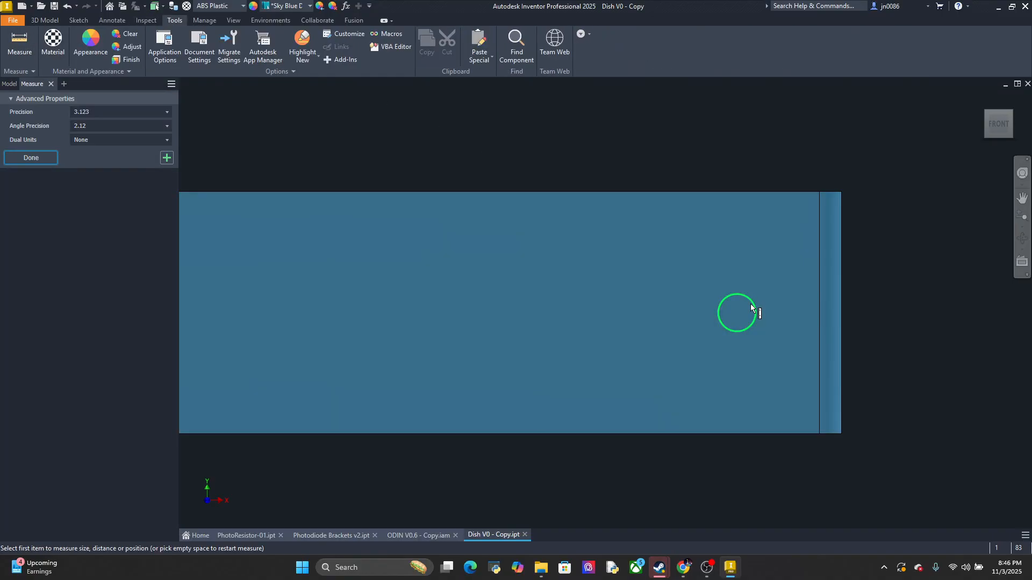
left_click(754, 307)
middle_click_drag(899, 240, 859, 301, "shift")
left_click(998, 127)
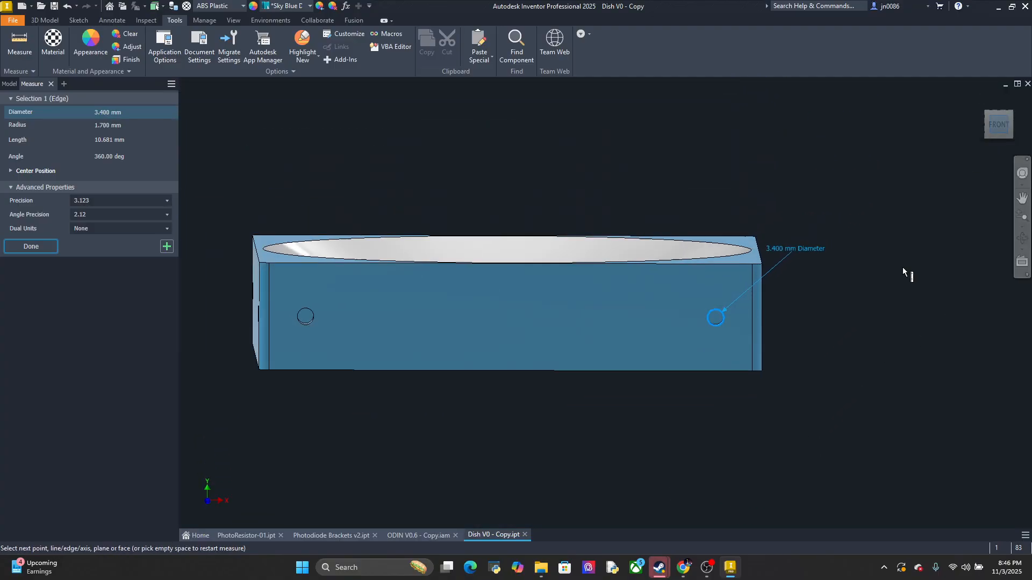
scroll(731, 300, "up", 2)
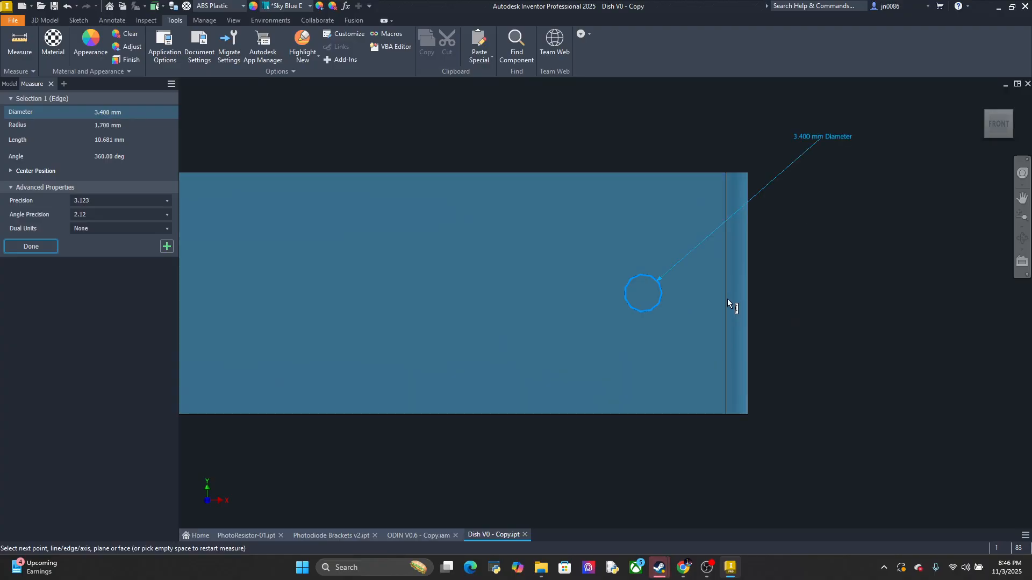
left_click(724, 298)
scroll(766, 256, "up", 2)
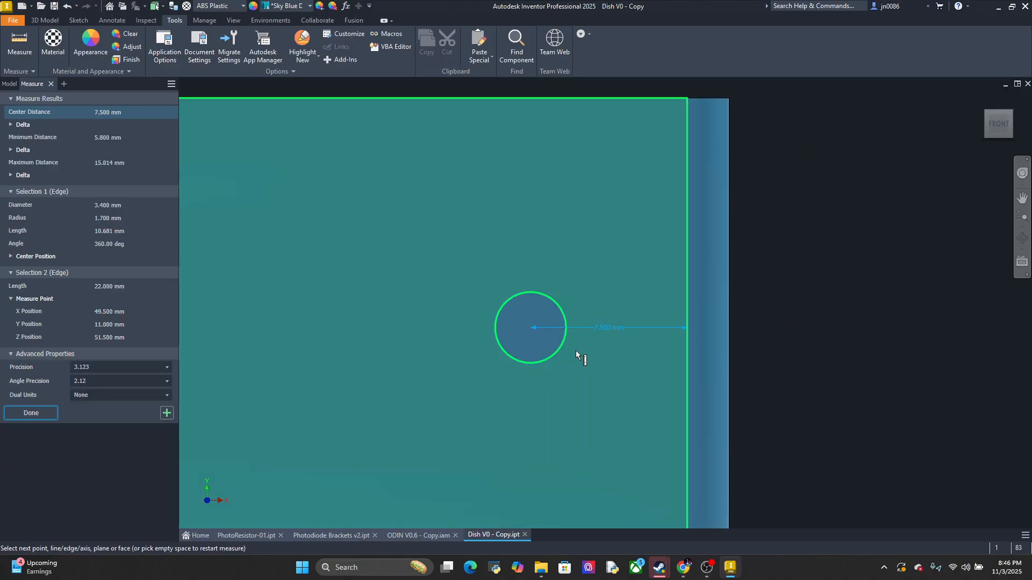
scroll(590, 354, "down", 2)
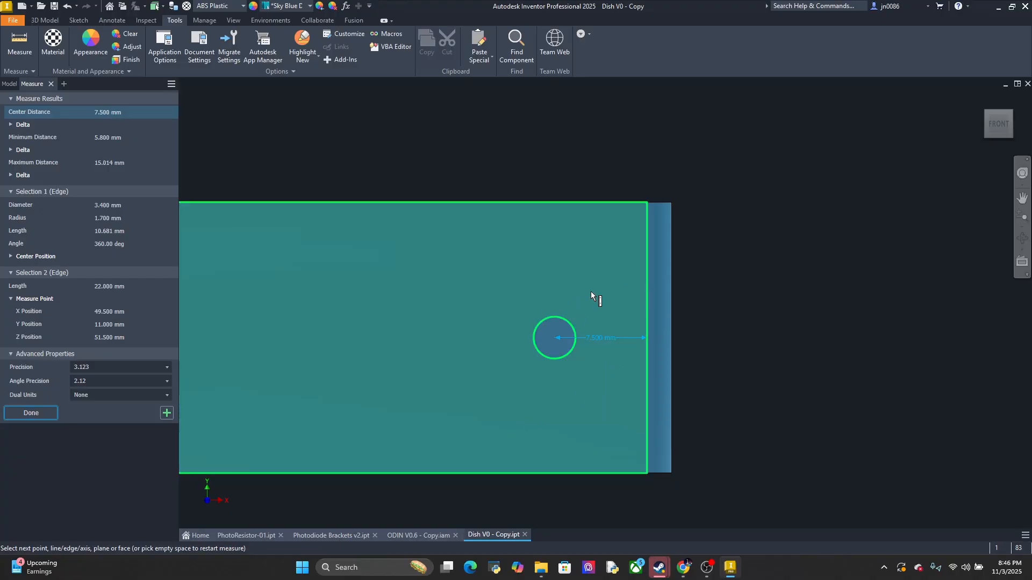
Compare the dish's side hole and corner with the front face of the Photodiode Brackets v2 part, ending back in Dish V0 - Copy
middle_click_drag(589, 284, 590, 321, "shift")
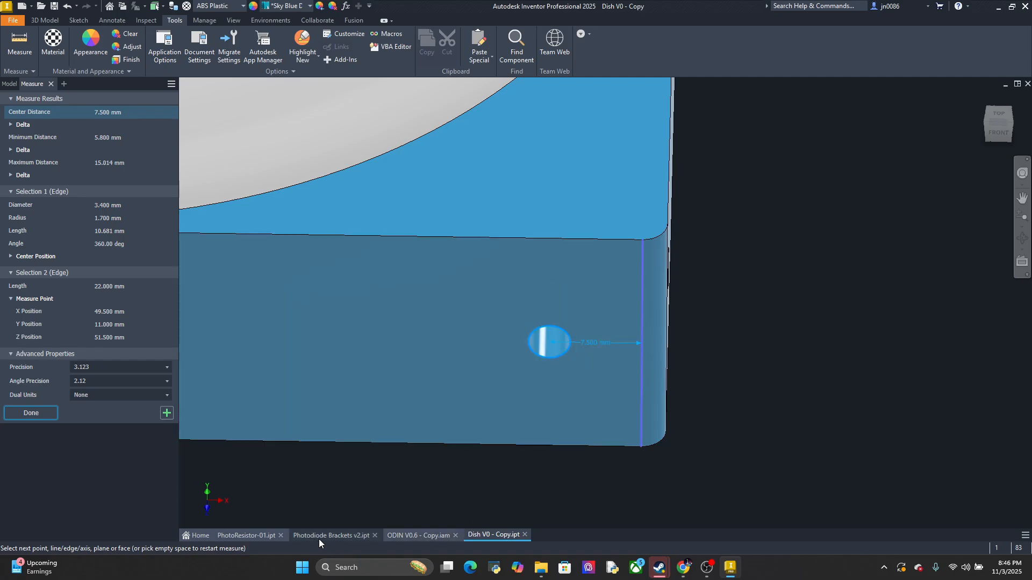
mouse_move(318, 540)
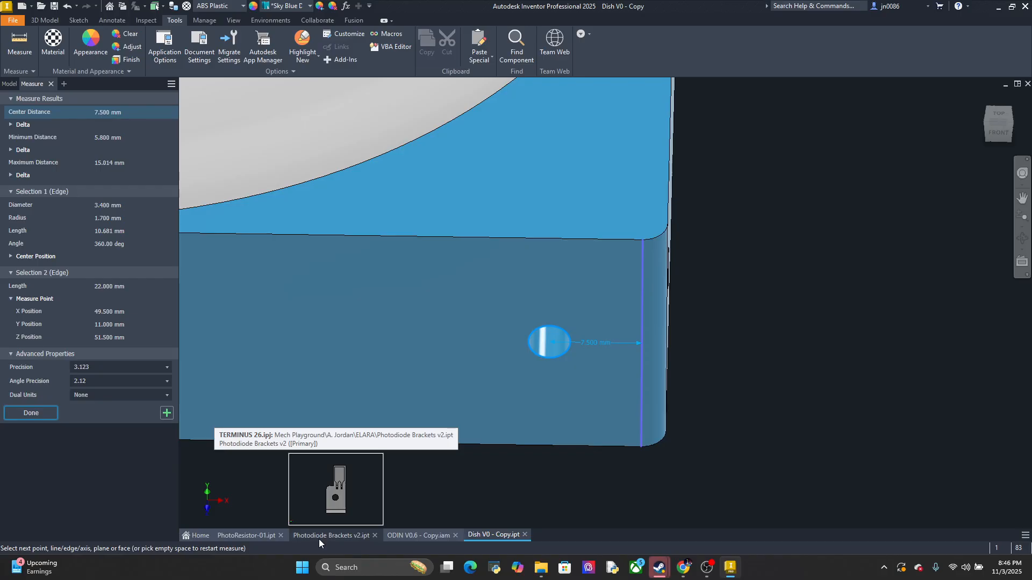
left_click(319, 539)
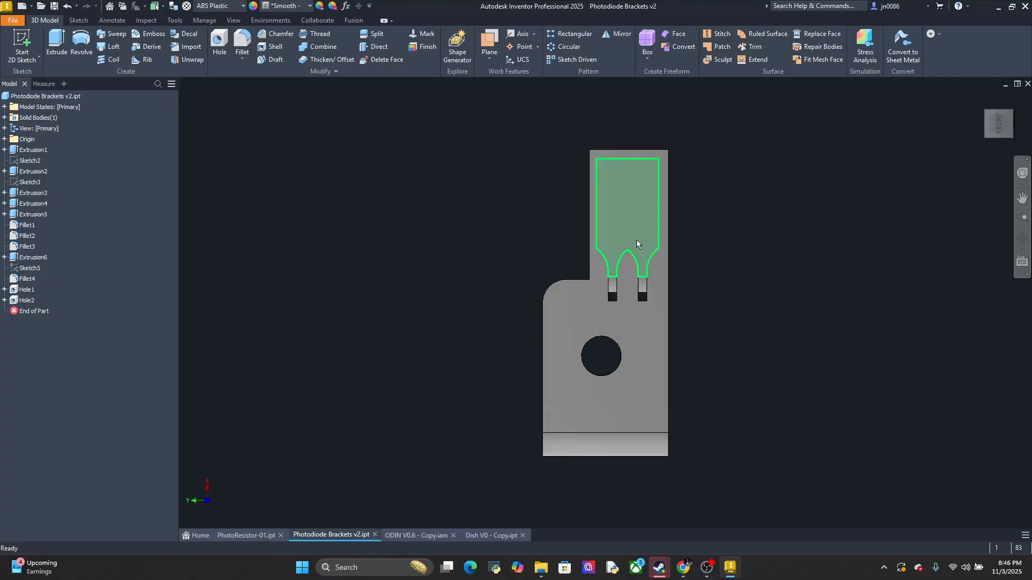
mouse_move(654, 261)
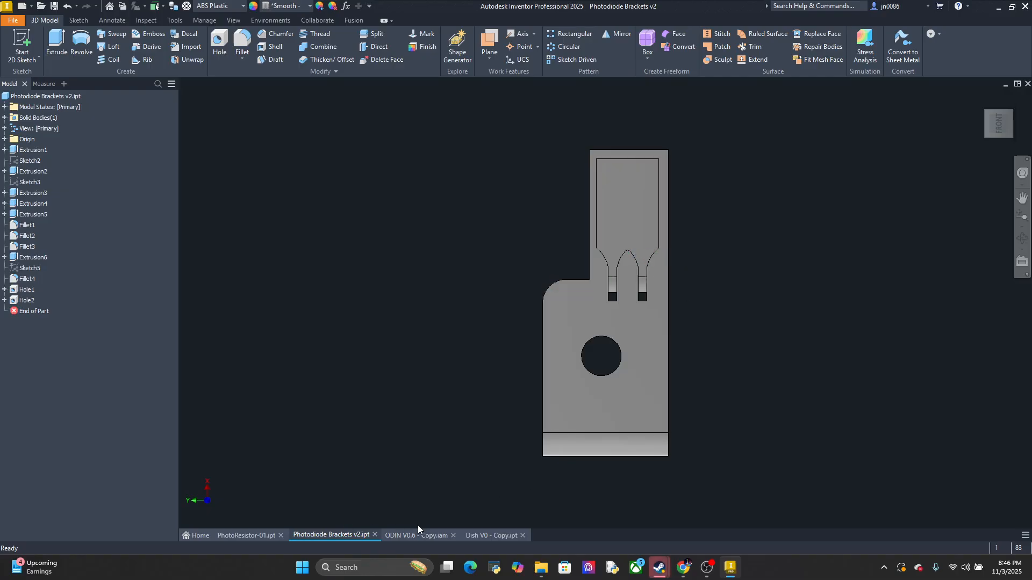
left_click(465, 536)
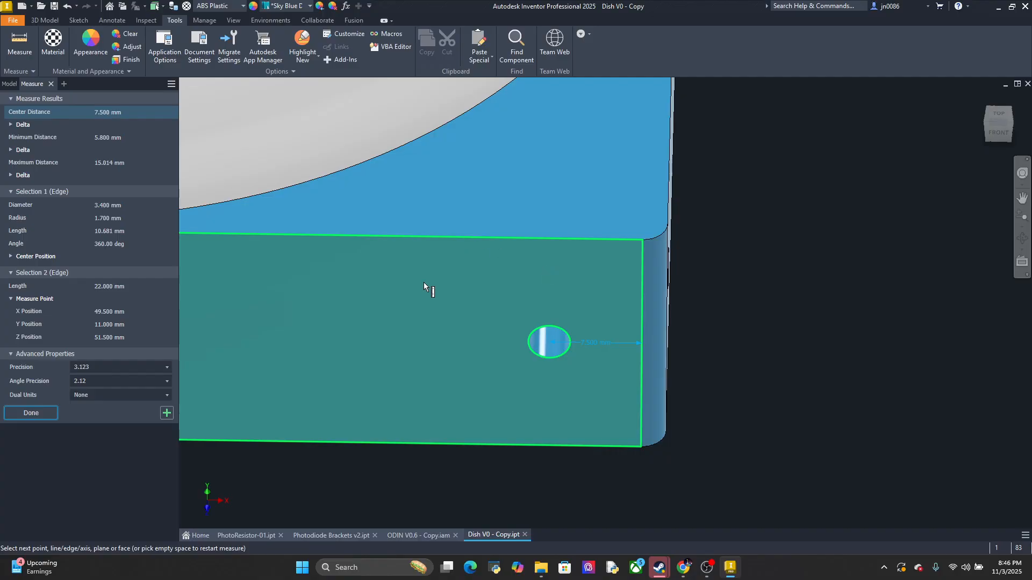
Look straight down on the dish and start a new 2D sketch on its flat face around the bowl opening
left_click(52, 24)
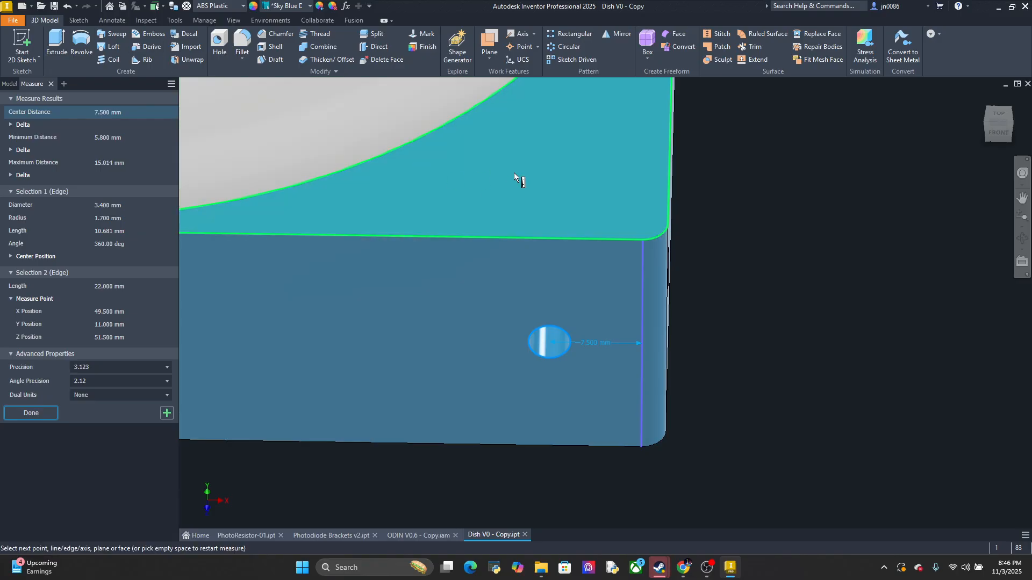
left_click(1000, 114)
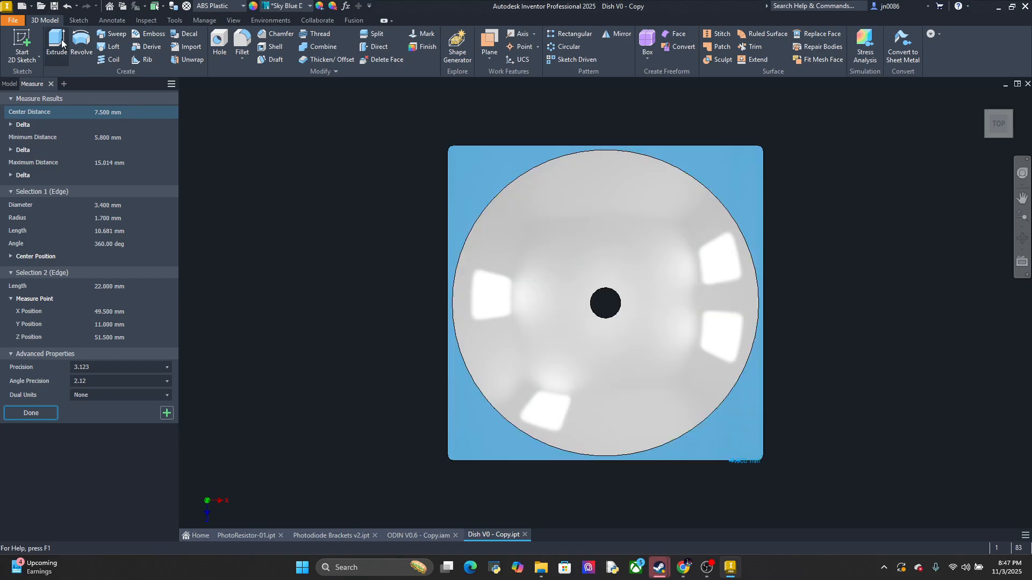
left_click(24, 44)
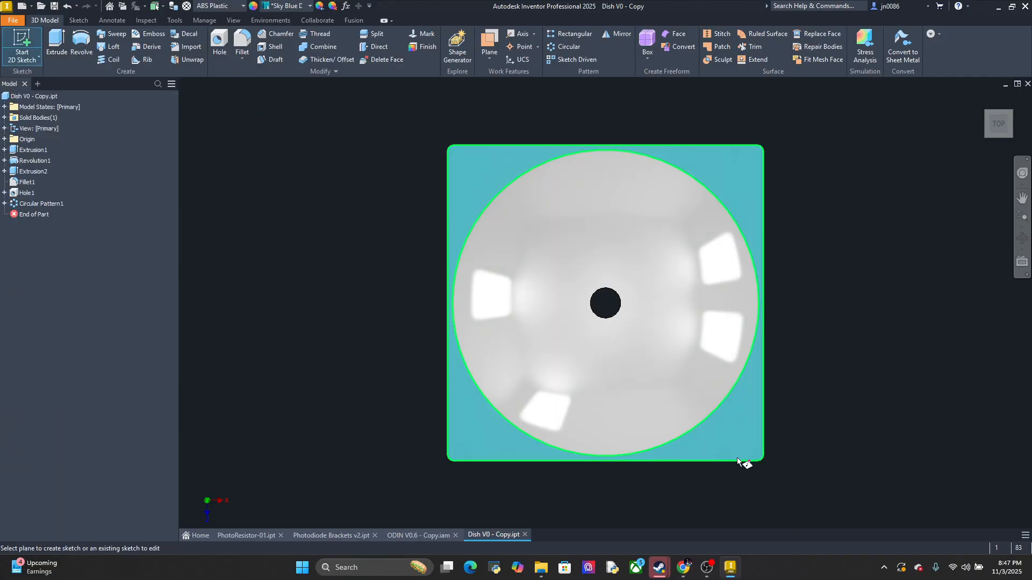
left_click(743, 438)
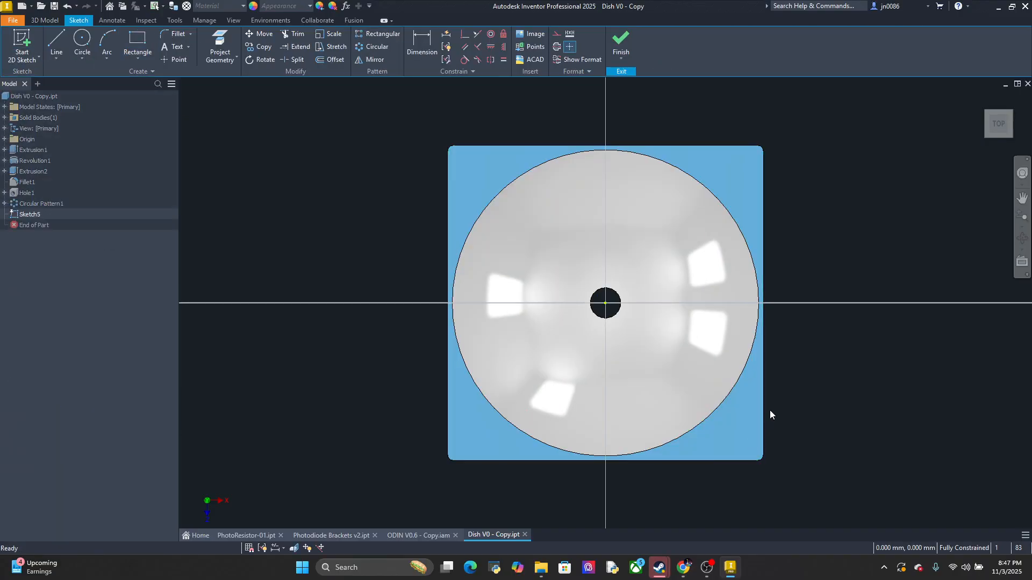
Examine the dish's filleted corner and side hole from an angle, ending with a straight top view of the sketch face
middle_click_drag(798, 405, 750, 368)
mouse_move(751, 368)
middle_mouse_down("shift")
mouse_move(751, 311)
mouse_move(723, 388)
mouse_move(688, 399)
mouse_move(687, 355)
mouse_move(703, 330)
mouse_move(688, 391)
mouse_move(788, 344)
mouse_move(852, 362)
mouse_move(821, 383)
mouse_move(702, 413)
mouse_move(753, 431)
middle_mouse_up("shift")
scroll(691, 387, "down", 5)
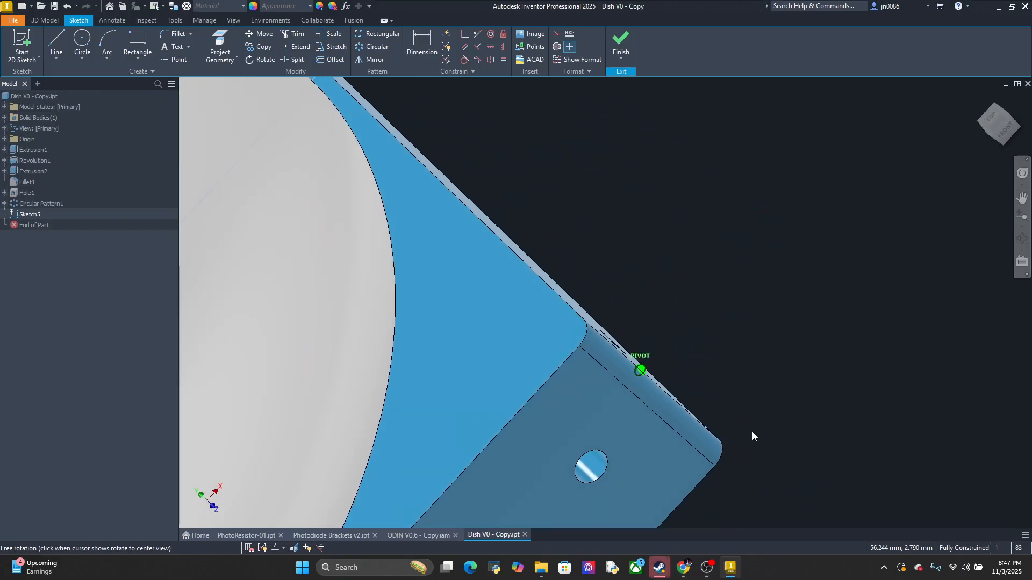
middle_click_drag(614, 403, 638, 348)
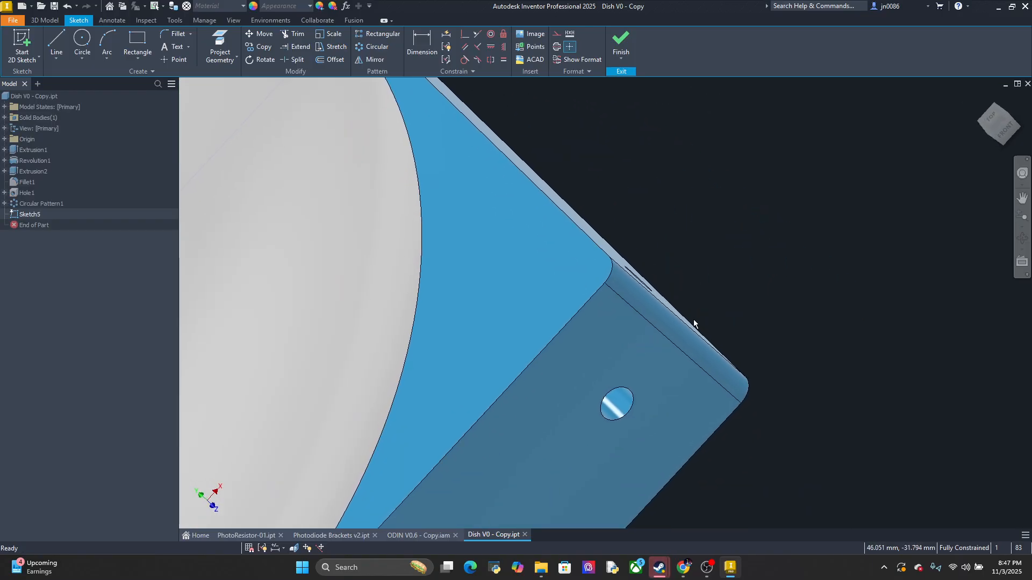
scroll(696, 322, "down", 3)
left_click(992, 117)
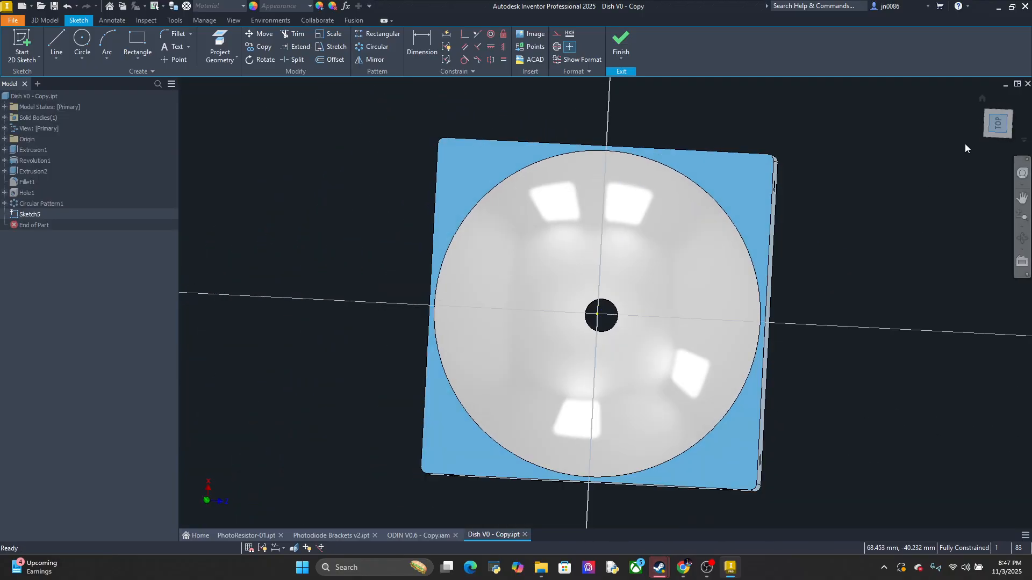
left_click(1013, 110)
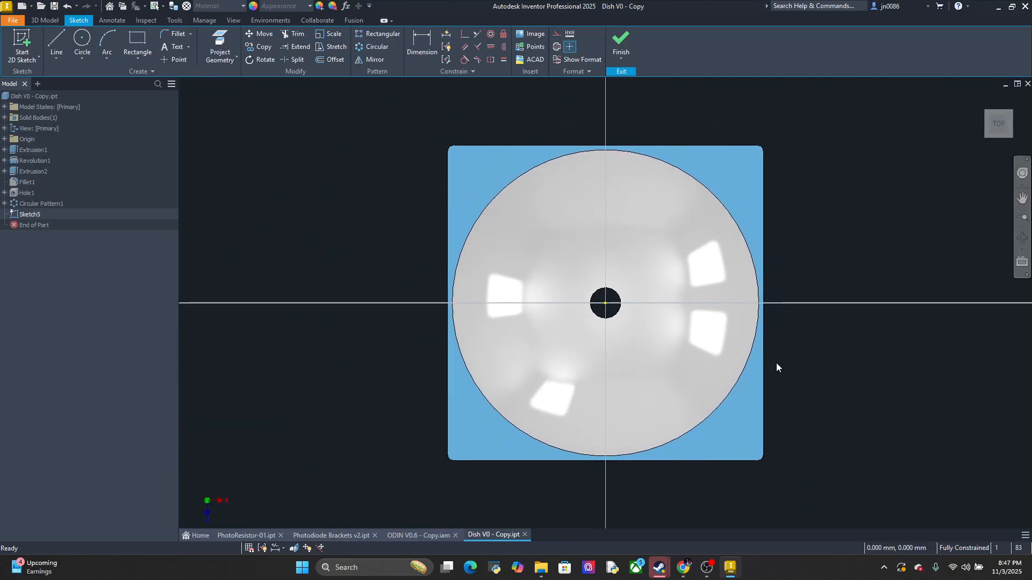
mouse_move(776, 363)
middle_mouse_down()
mouse_move(764, 330)
mouse_move(614, 304)
middle_mouse_up()
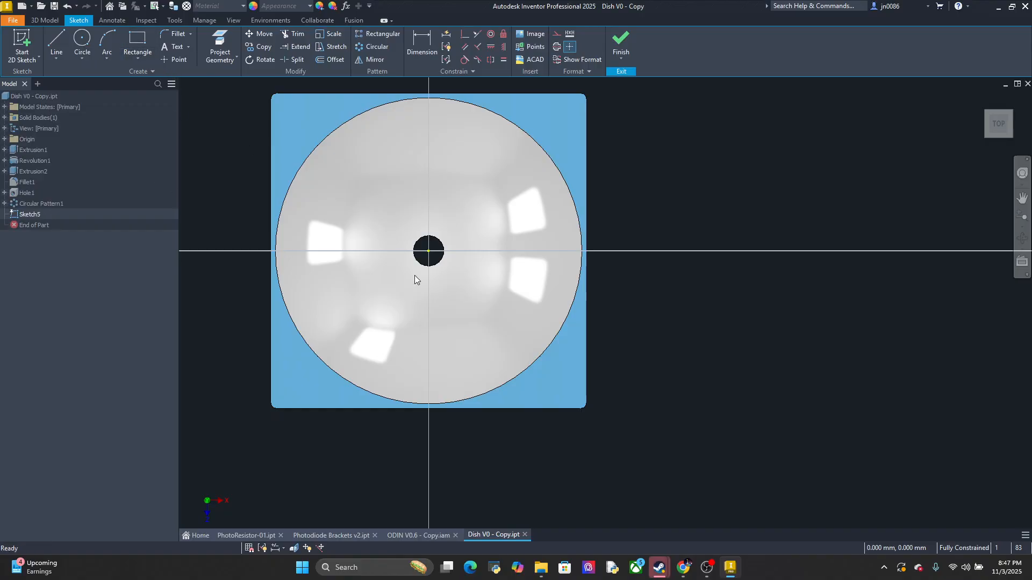
In the Photodiode Brackets v2 part, measure the width along the body's lower edge and the length of the long straight side edge
left_click(317, 535)
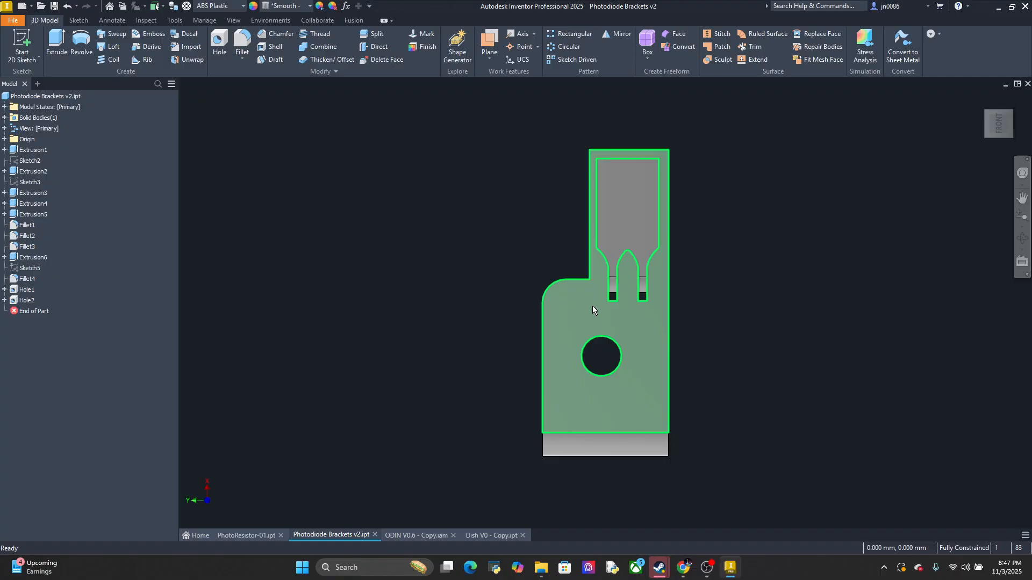
mouse_move(610, 324)
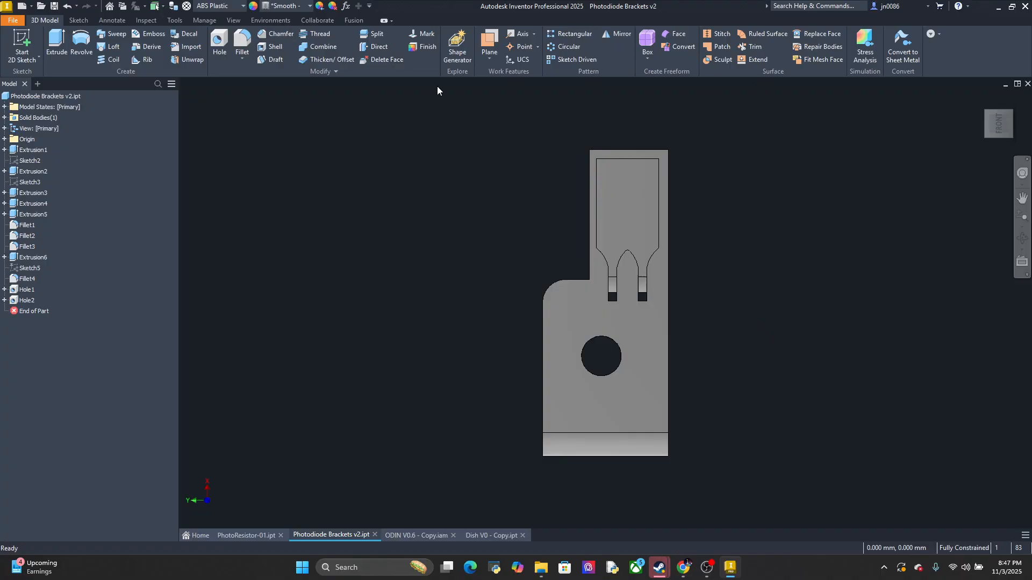
left_click(146, 20)
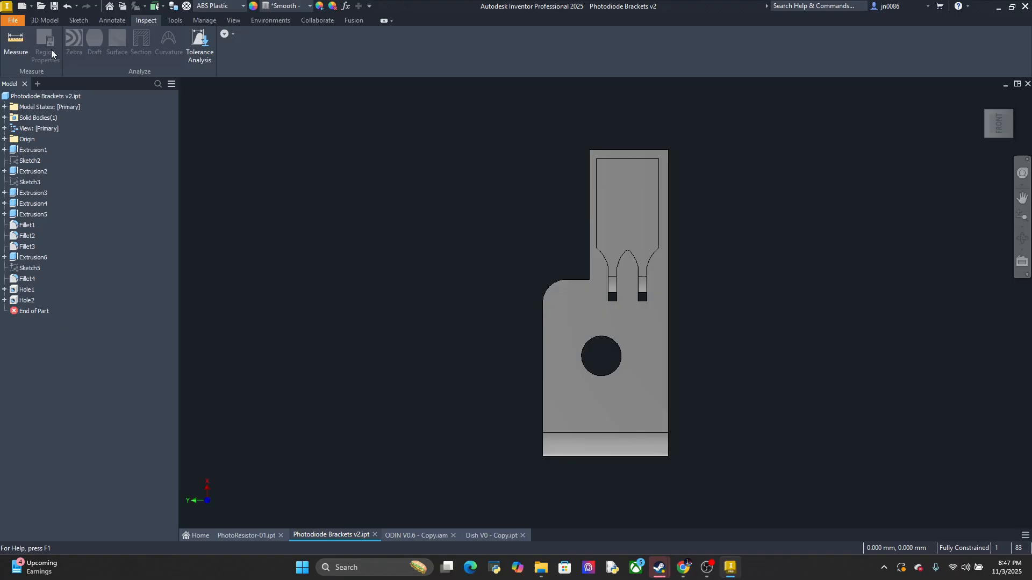
left_click(18, 47)
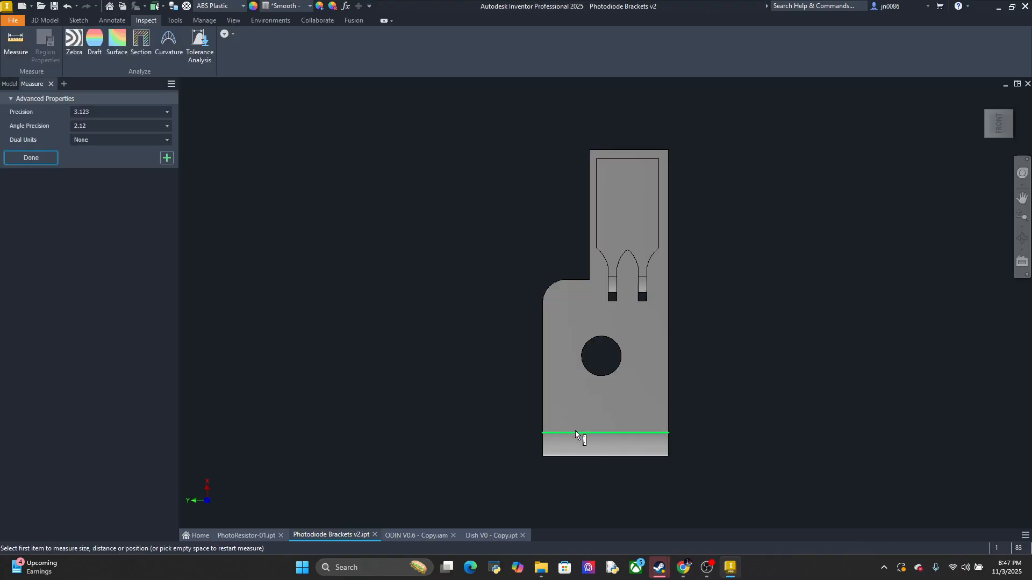
left_click(575, 431)
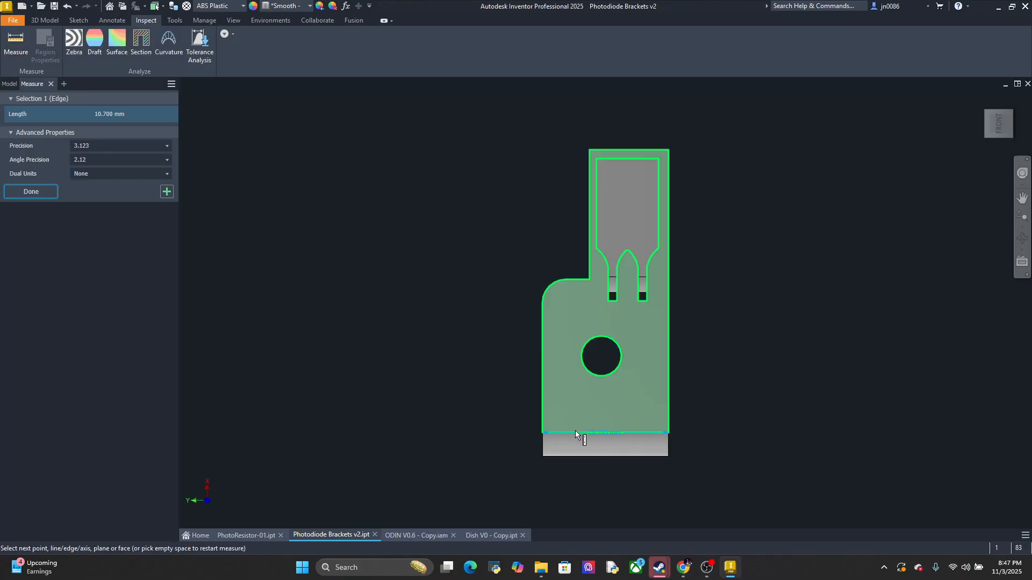
left_click(667, 382)
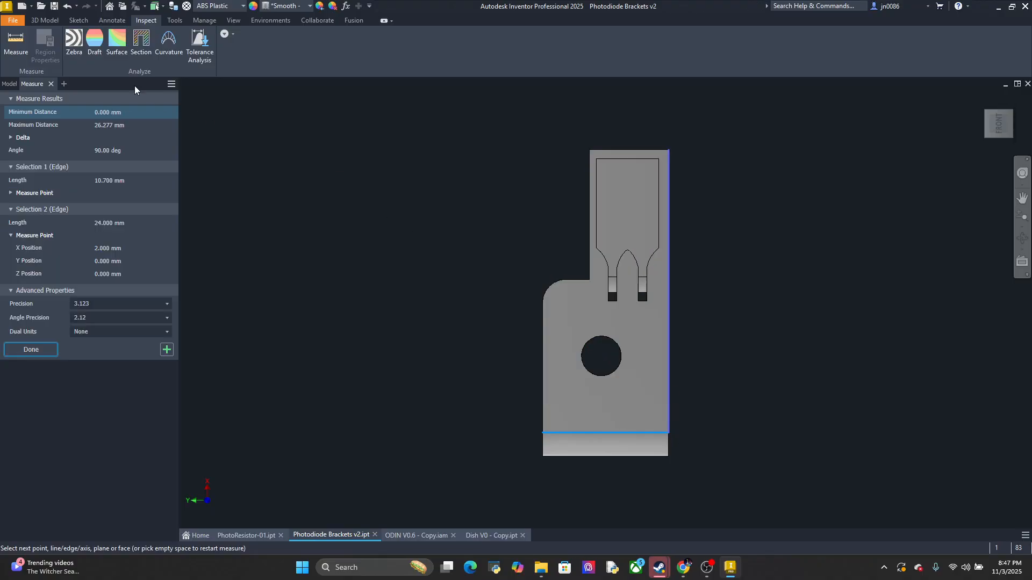
key("Escape")
left_click(18, 47)
left_click(669, 360)
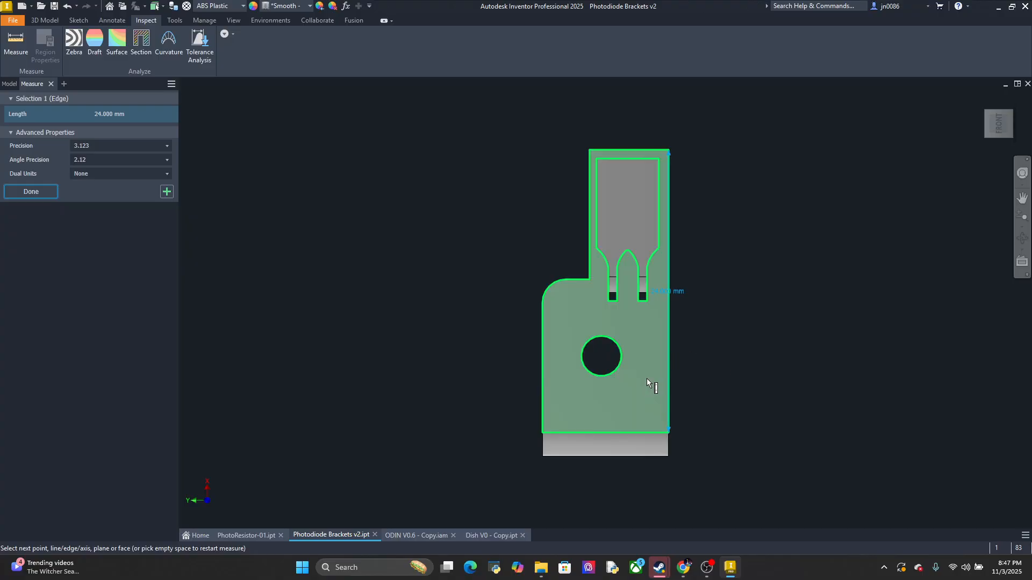
In the Dish V0 - Copy sketch, draw a rectangle 10.7 mm wide and 24 mm high from the front edge, beside the corner fillet
left_click(508, 532)
left_click(137, 43)
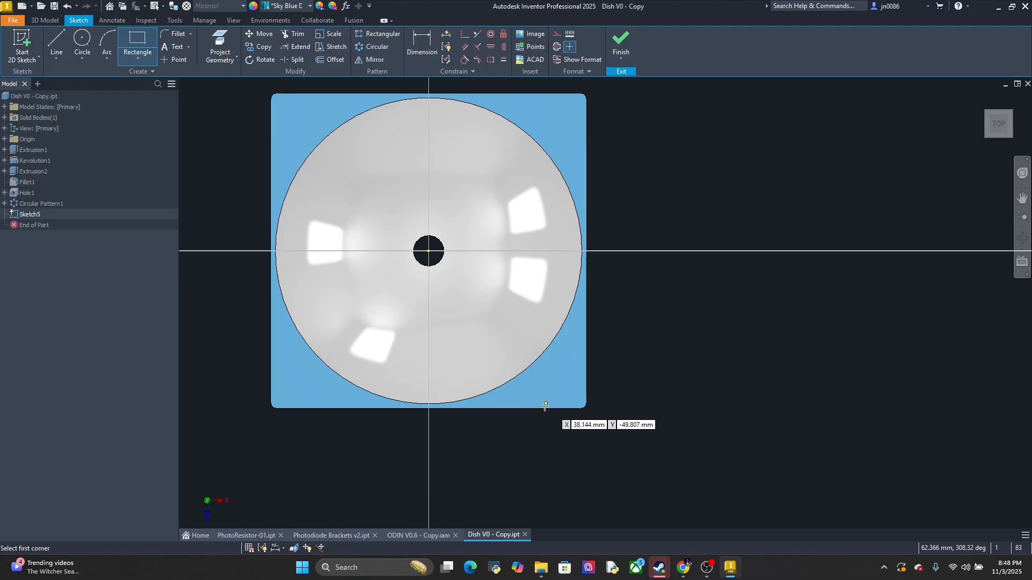
scroll(548, 406, "up", 4)
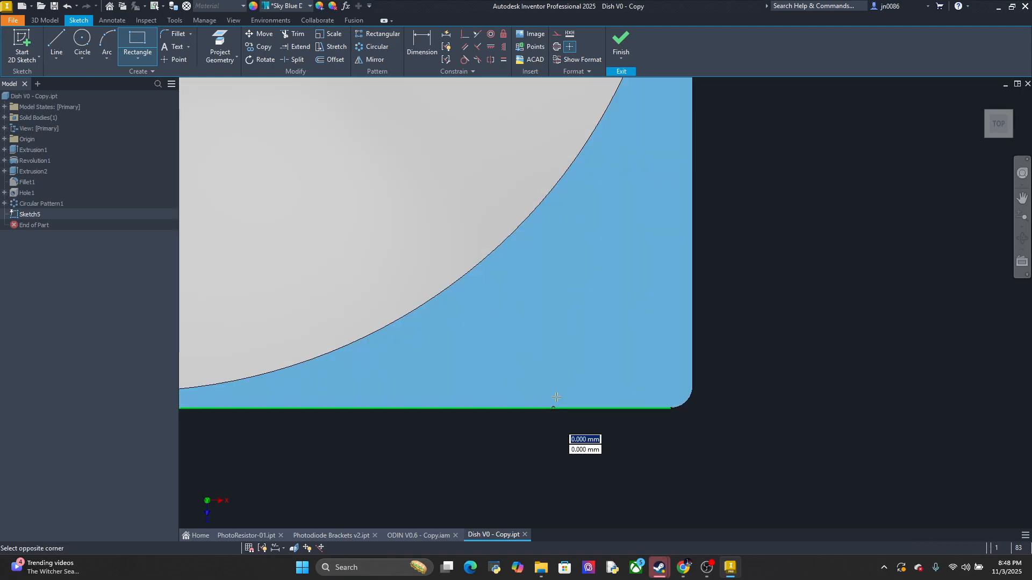
left_click(553, 408)
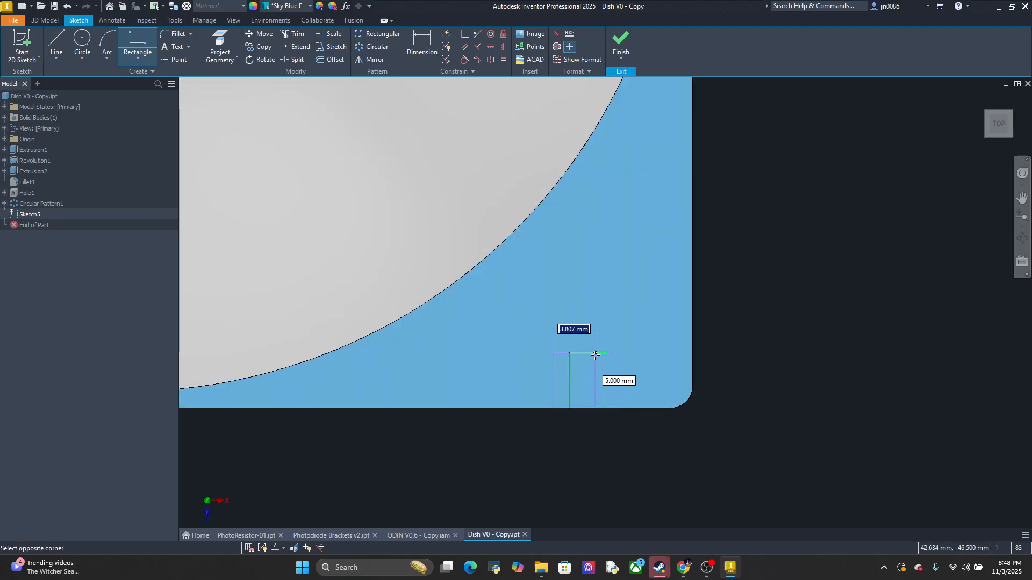
type("10.7")
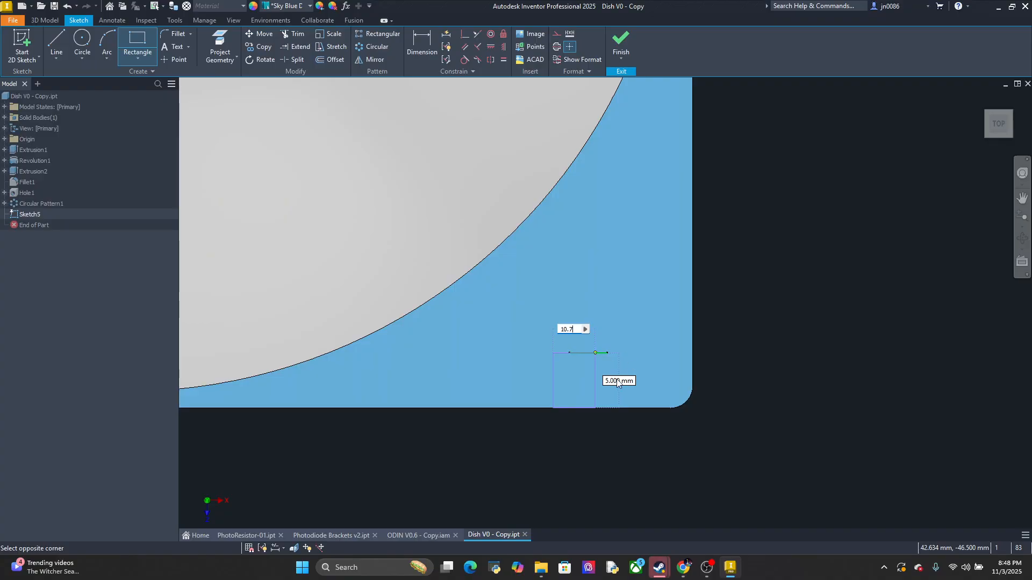
key("Tab")
type("24")
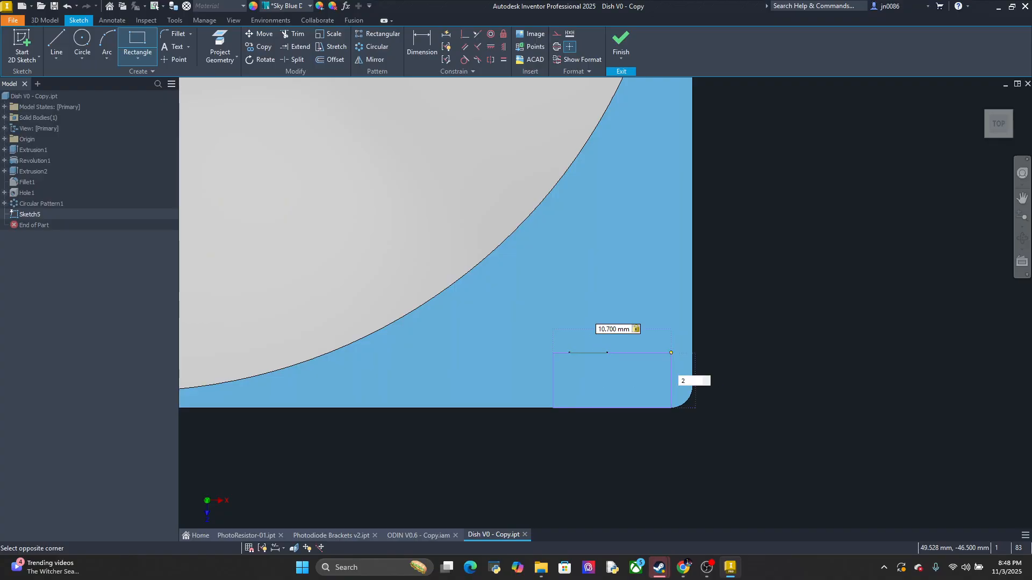
key("Return")
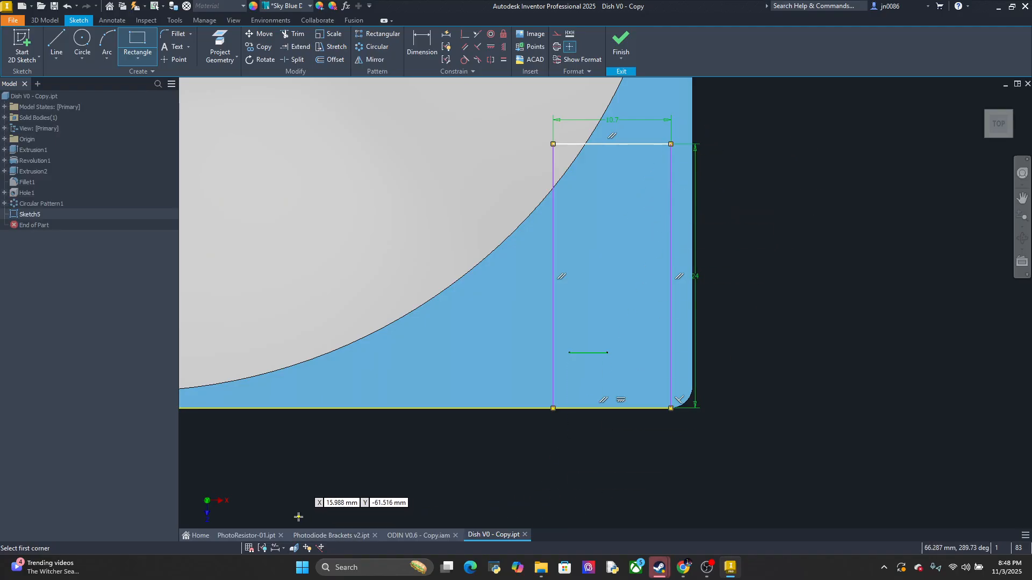
Compare the dish sketch's rectangle with the bracket part's outline and the bracket's placement in the ODIN V0.6 - Copy assembly
left_click(266, 538)
left_click(333, 532)
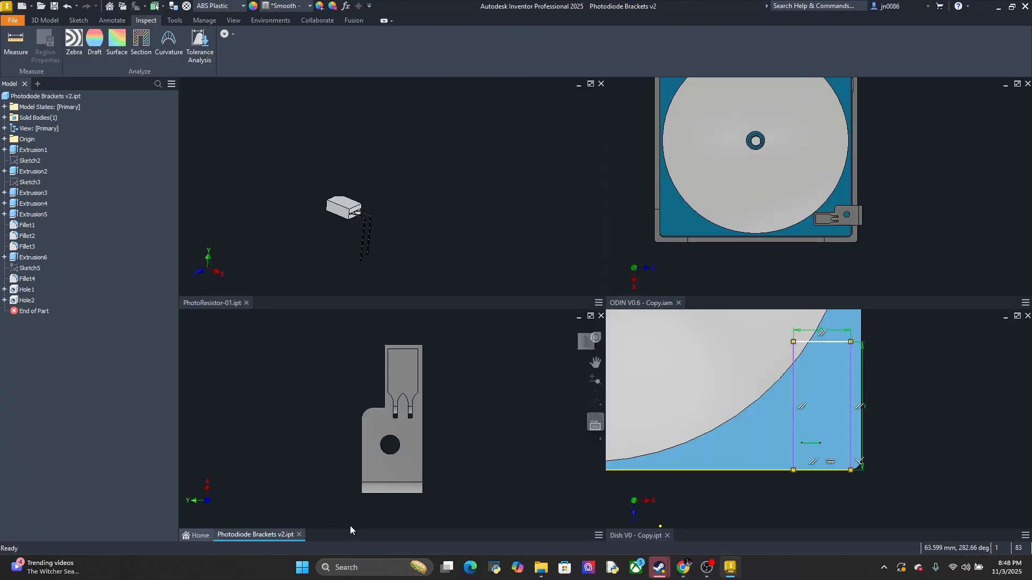
left_click(266, 535)
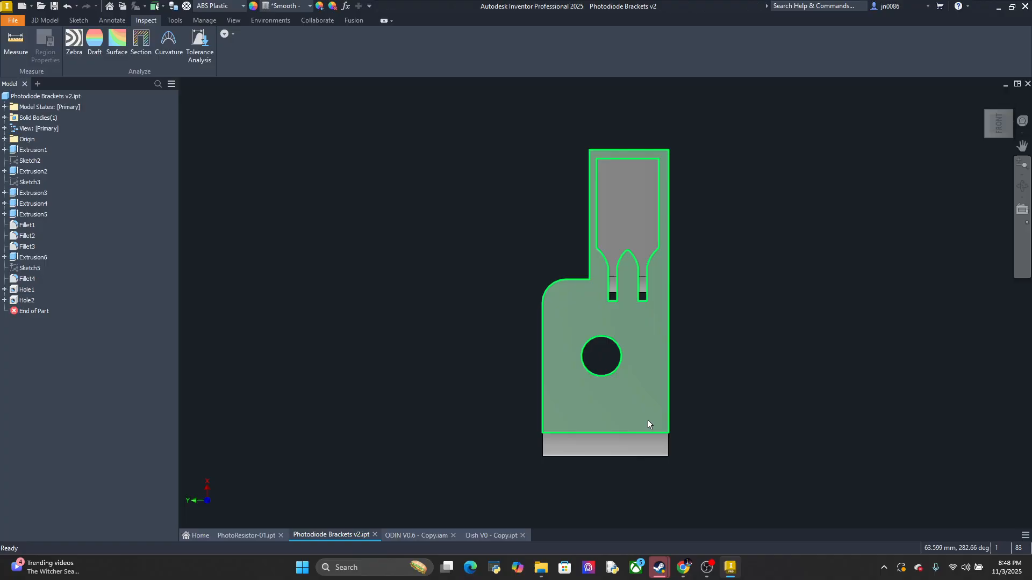
mouse_move(647, 420)
left_click(498, 534)
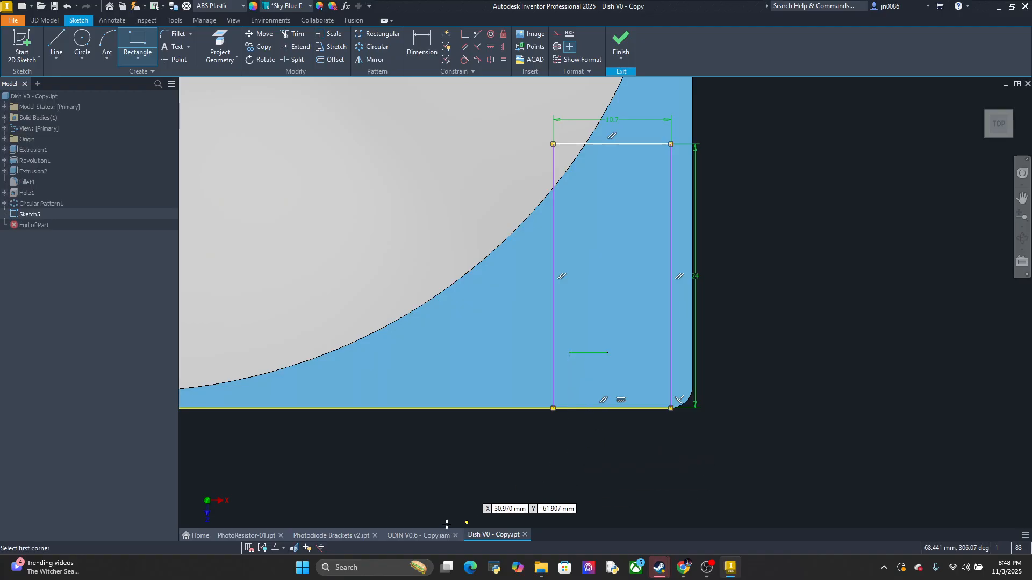
left_click(428, 535)
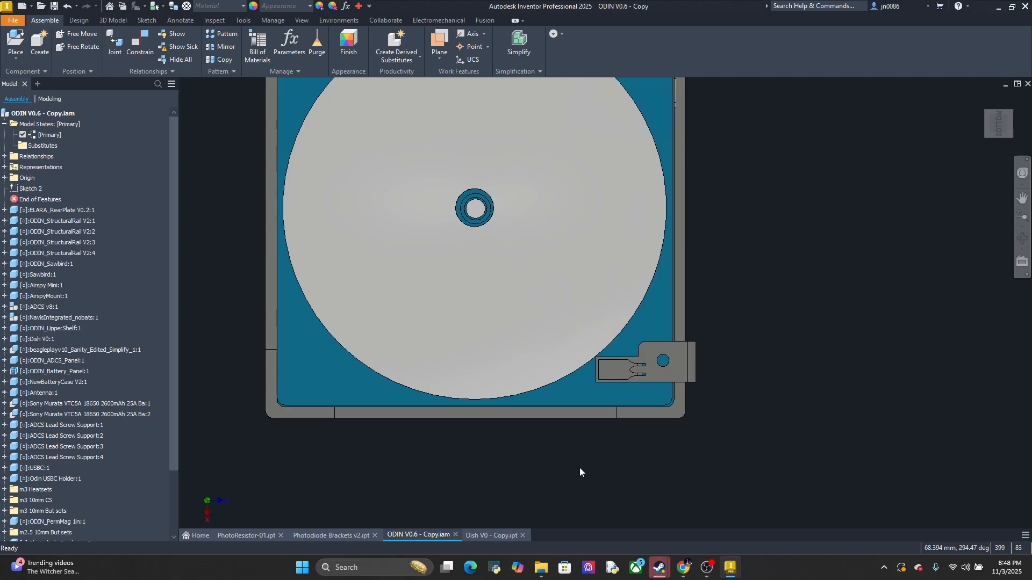
left_click(260, 536)
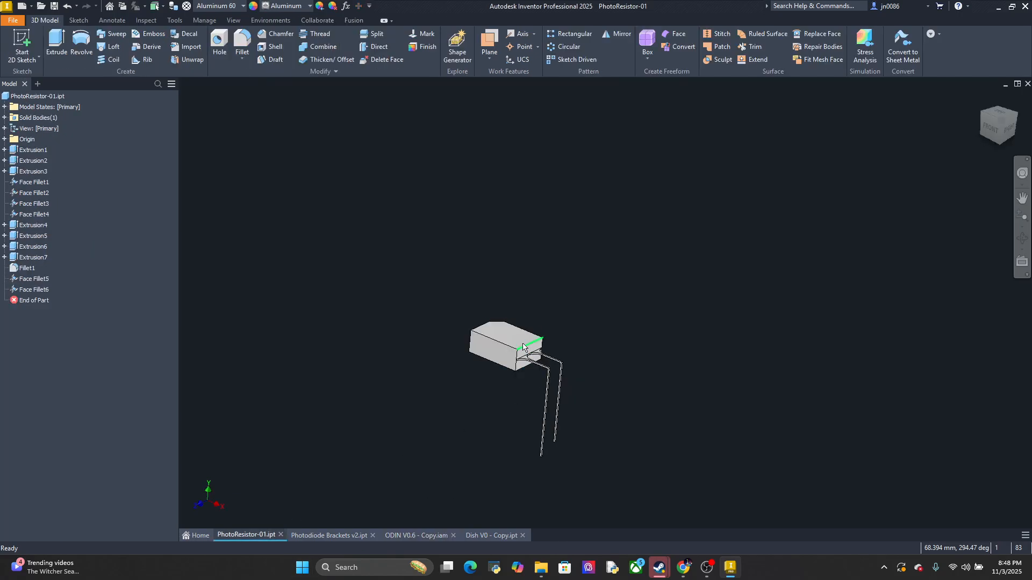
left_click(486, 532)
left_click(412, 536)
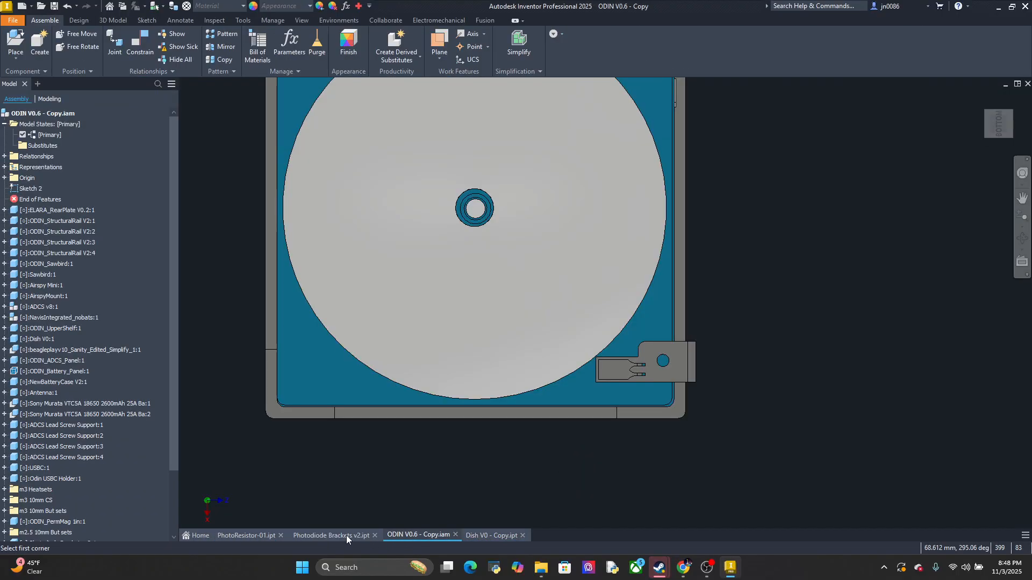
left_click(333, 534)
left_click(489, 533)
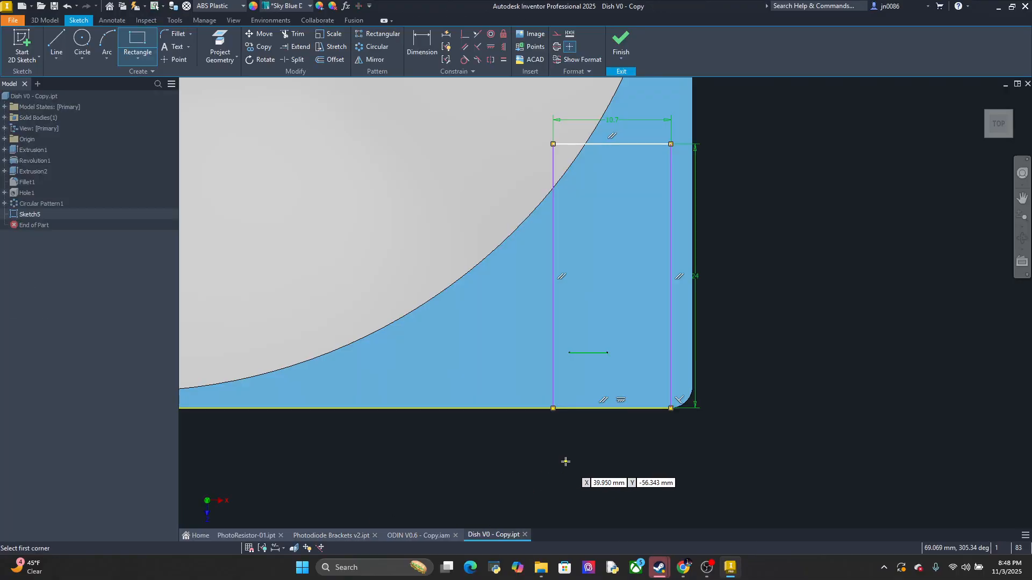
End the Rectangle command and delete the rectangle's vertical side nearest the dish's filleted corner
key("Escape")
left_click(671, 246)
key("Delete")
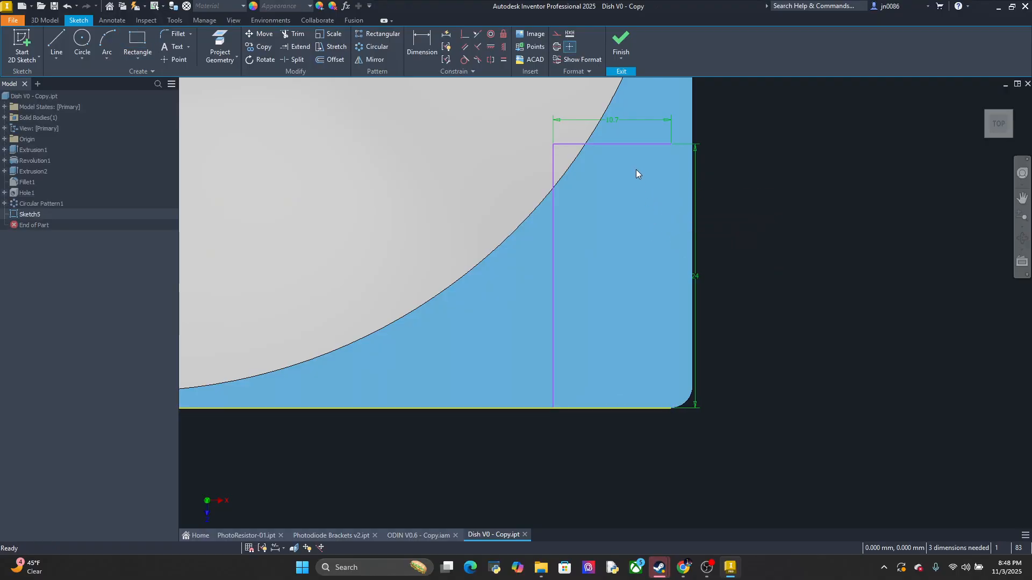
Undo the rectangle's side deletion and the 10.7 by 24 mm rectangle in the Dish V0 - Copy sketch
key("ctrl+z")
key("ctrl+z")
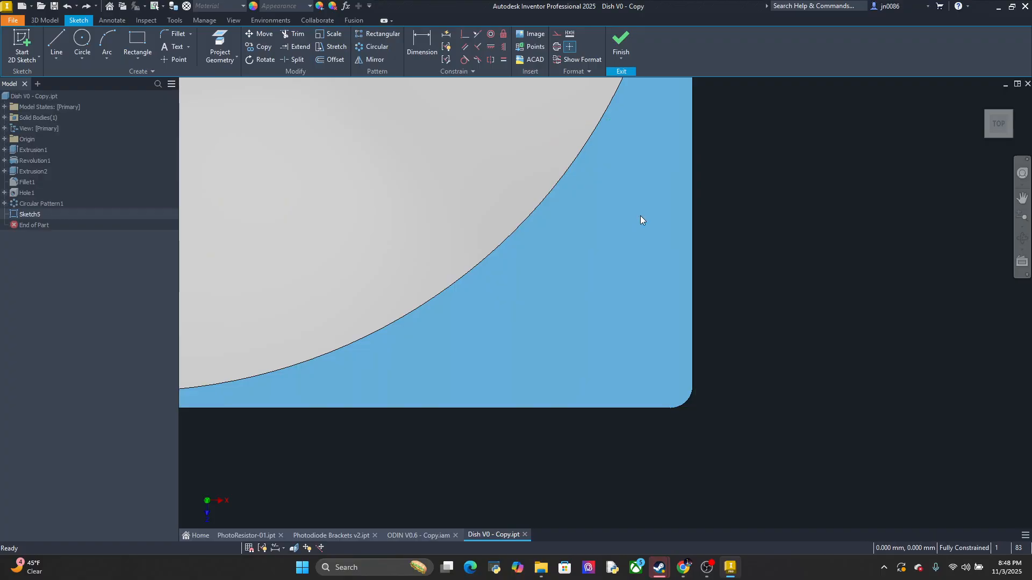
In the PhotoResistor-01 part, measure the width of the body along the edge where the leads attach
left_click(244, 531)
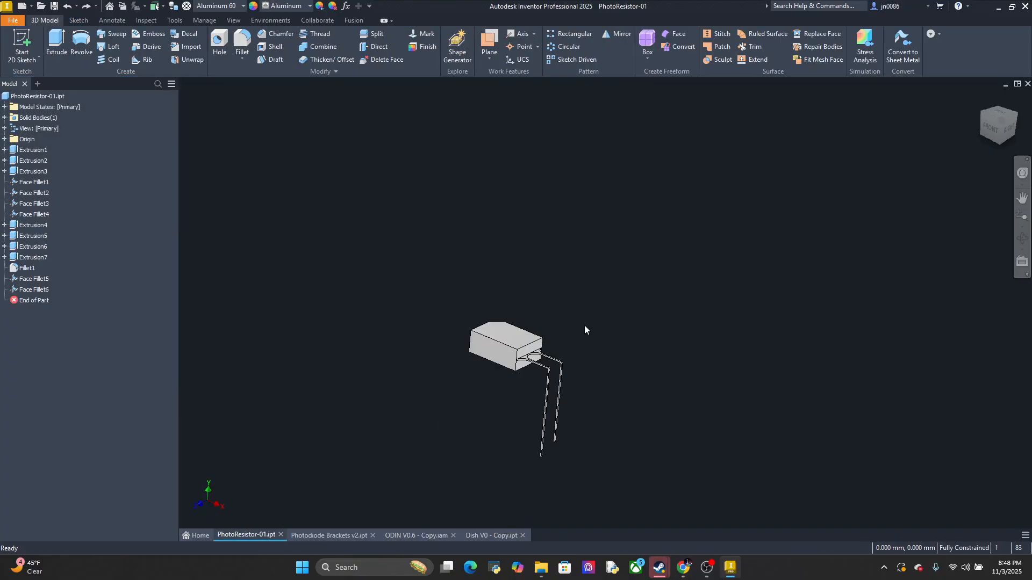
left_click(1000, 114)
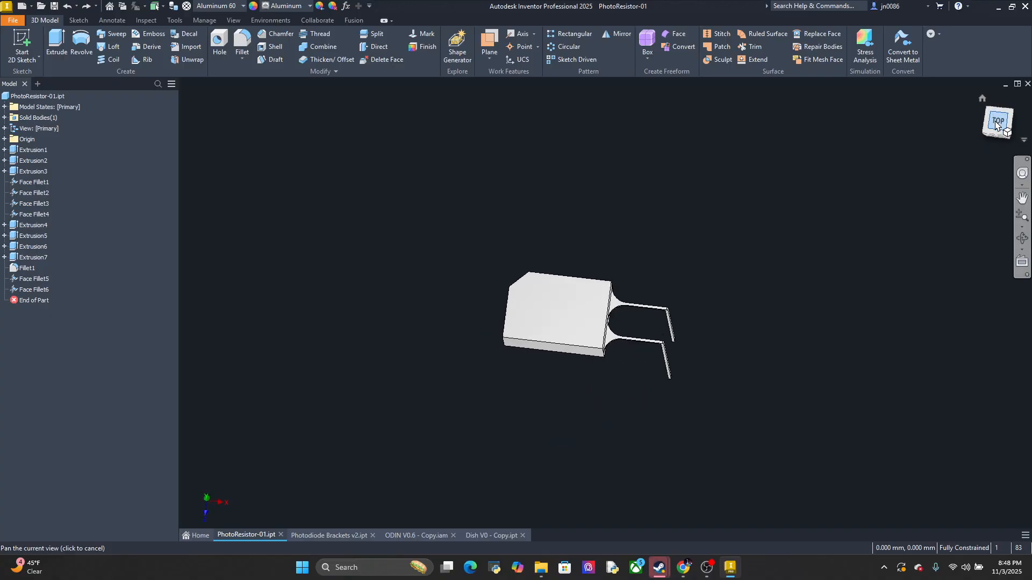
left_click(1014, 102)
left_click(1027, 106)
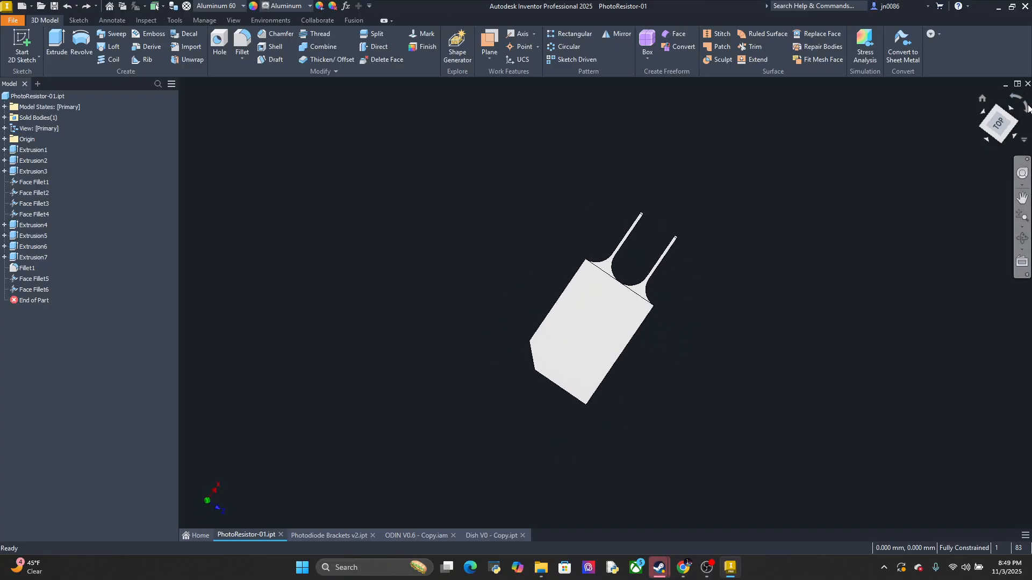
left_click(1027, 108)
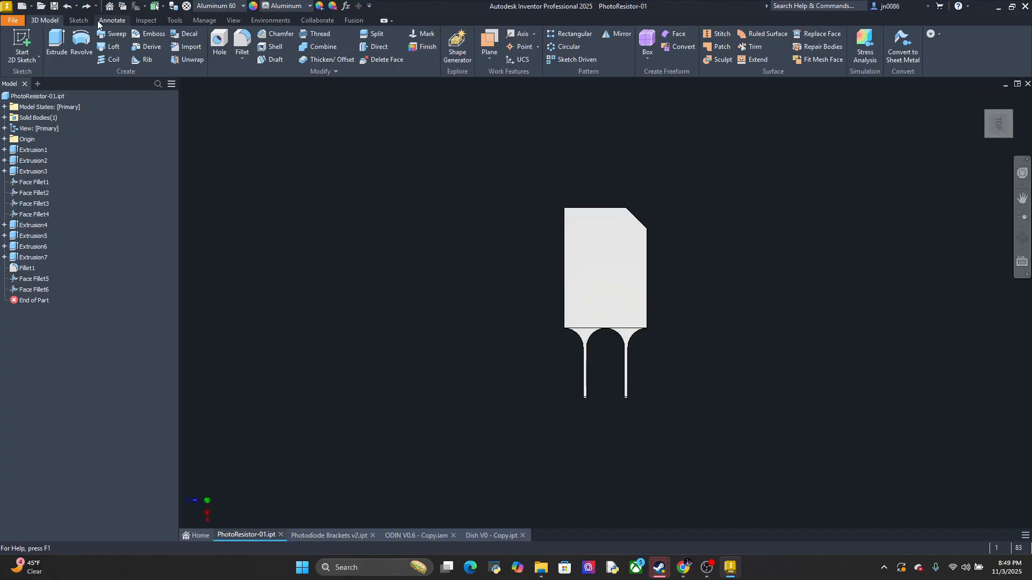
left_click(149, 19)
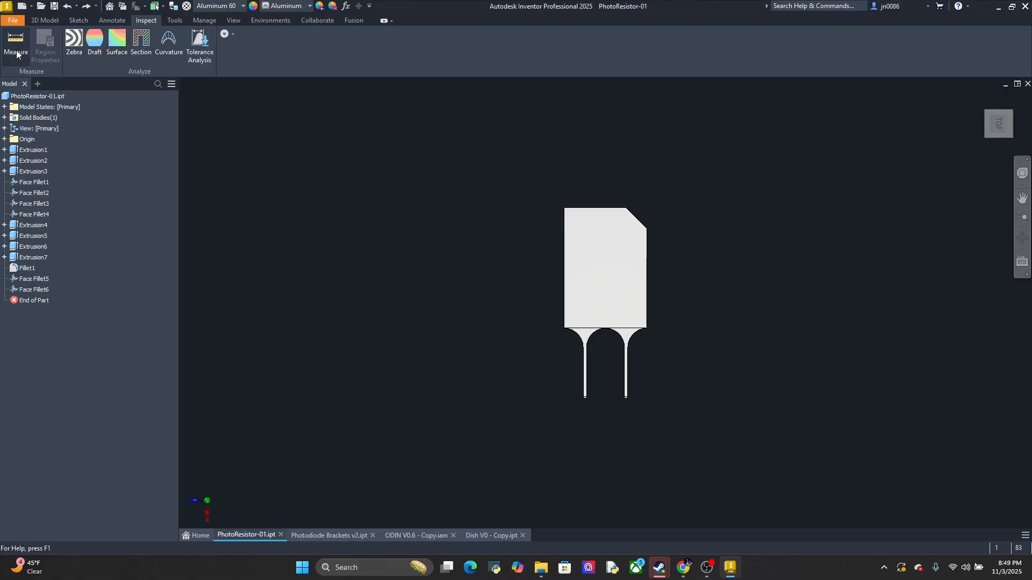
key("m")
left_click(601, 329)
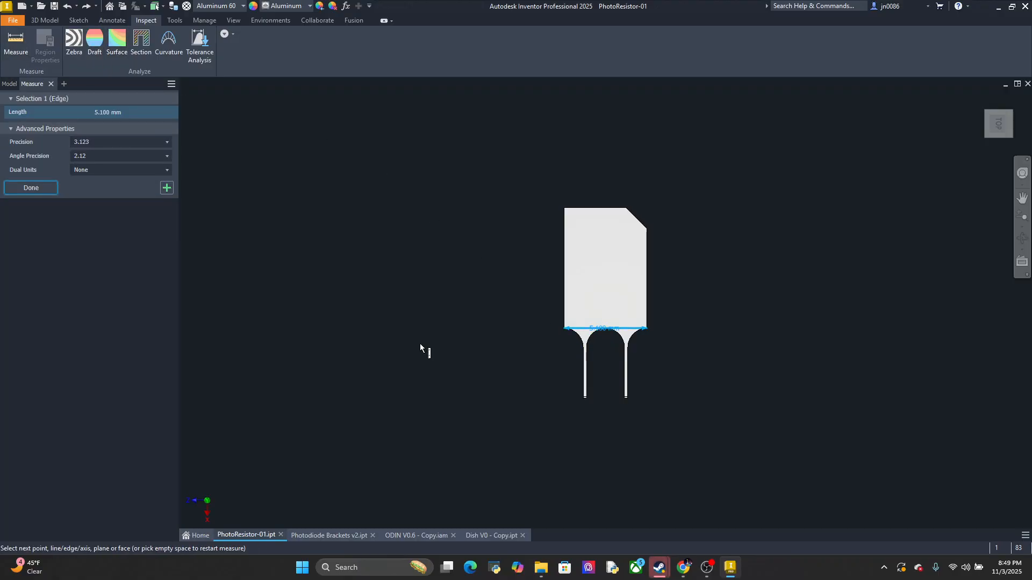
Measure the long straight side edge of the PhotoResistor-01 body, opposite the chamfered side
left_click(21, 36)
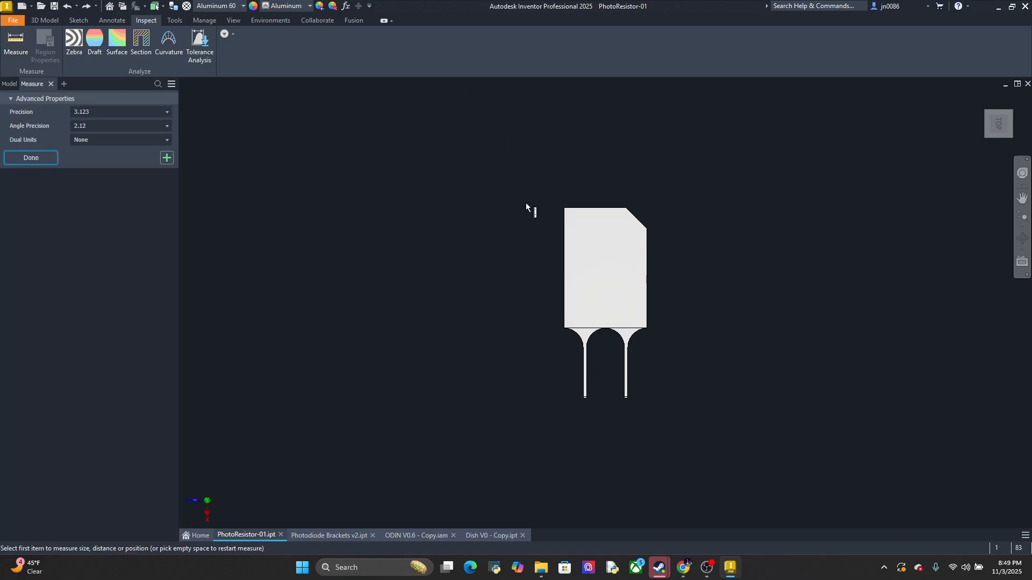
left_click(564, 264)
key("Escape")
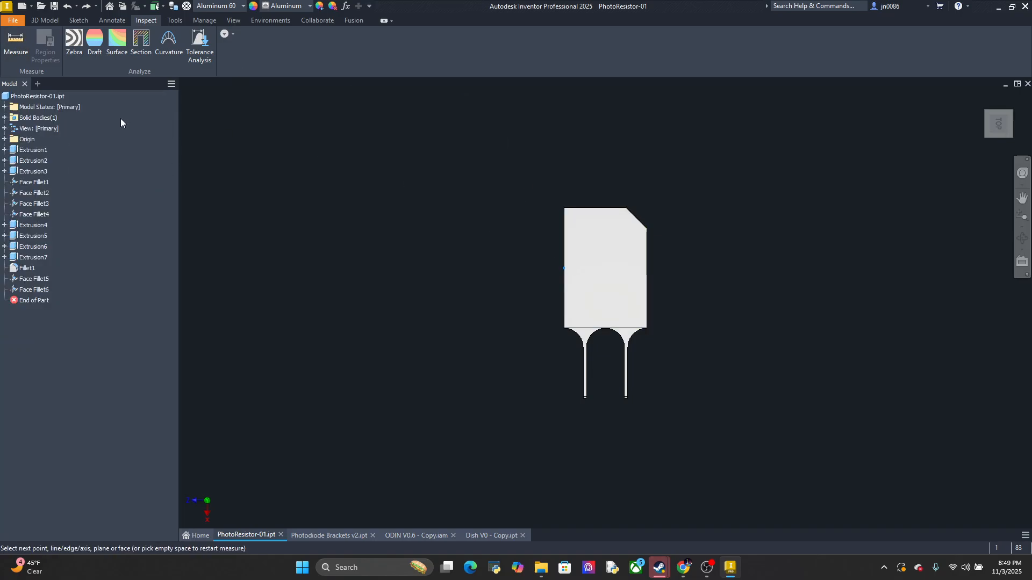
left_click(18, 52)
left_click(564, 247)
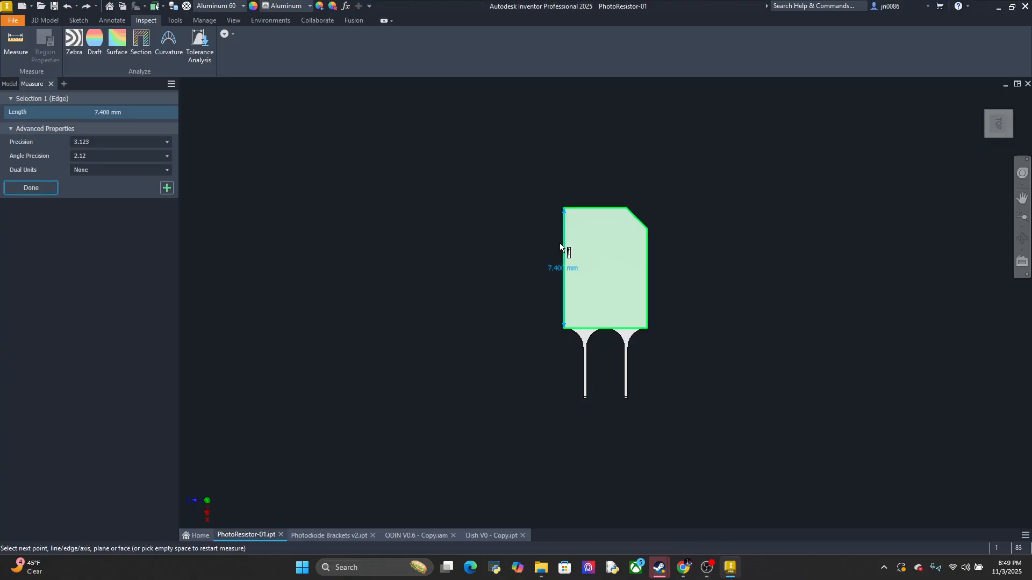
left_click(489, 536)
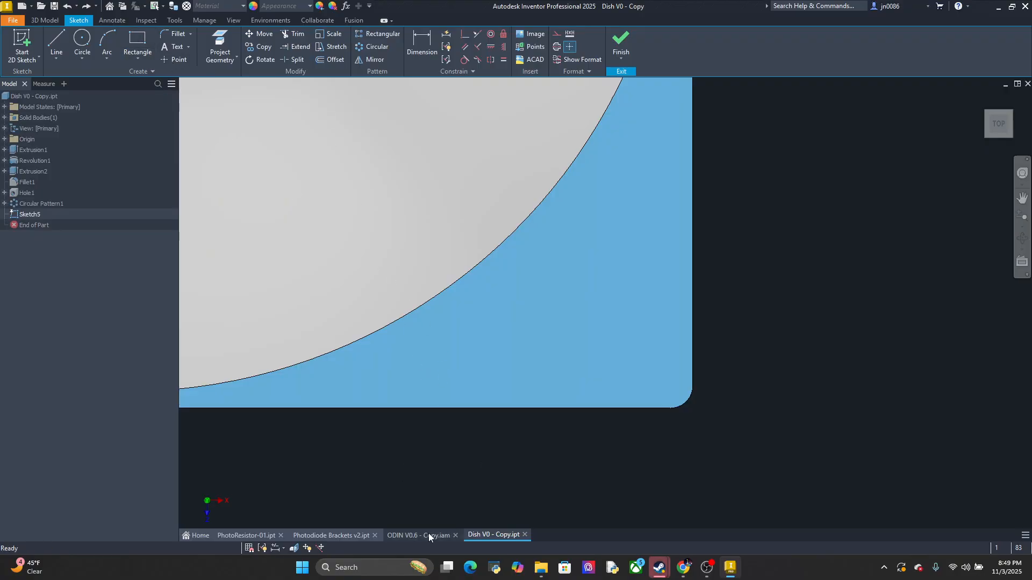
left_click(245, 535)
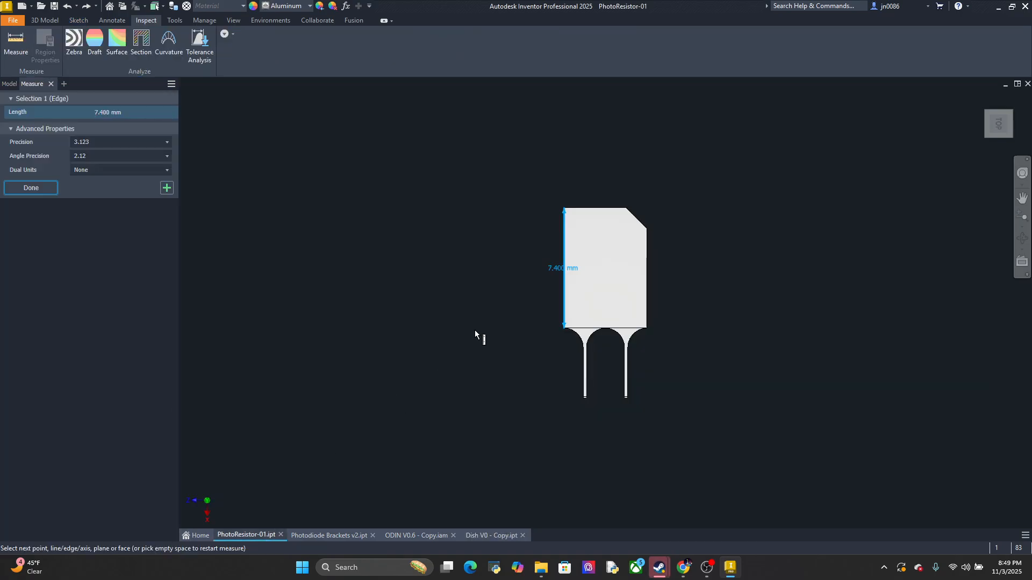
In the Dish V0 - Copy sketch, draw a rectangle 5.2 mm wide and 7.5 mm high from the front edge near the filleted corner
left_click(477, 536)
key("r")
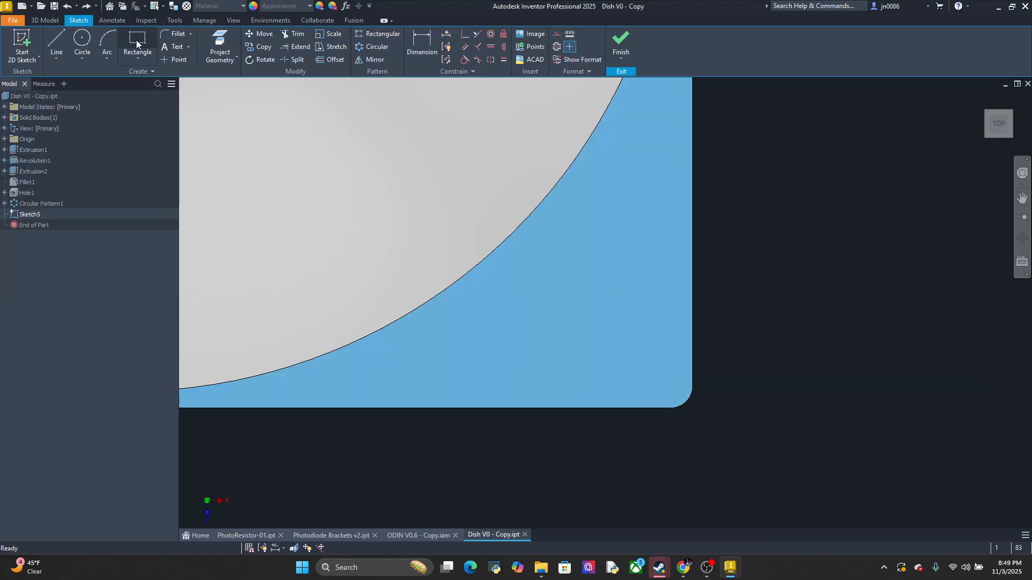
left_click(569, 407)
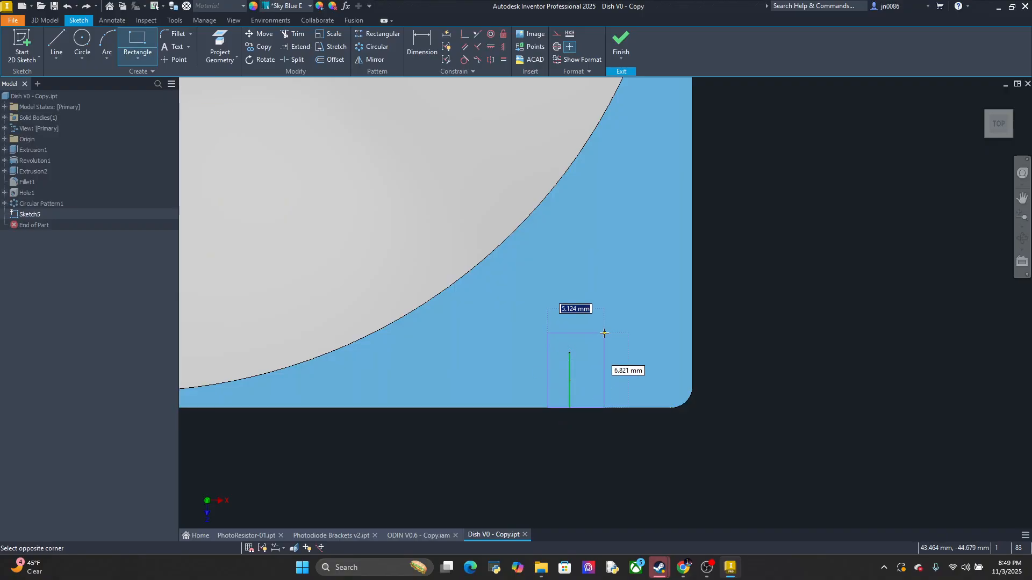
type("5.2")
key("Tab")
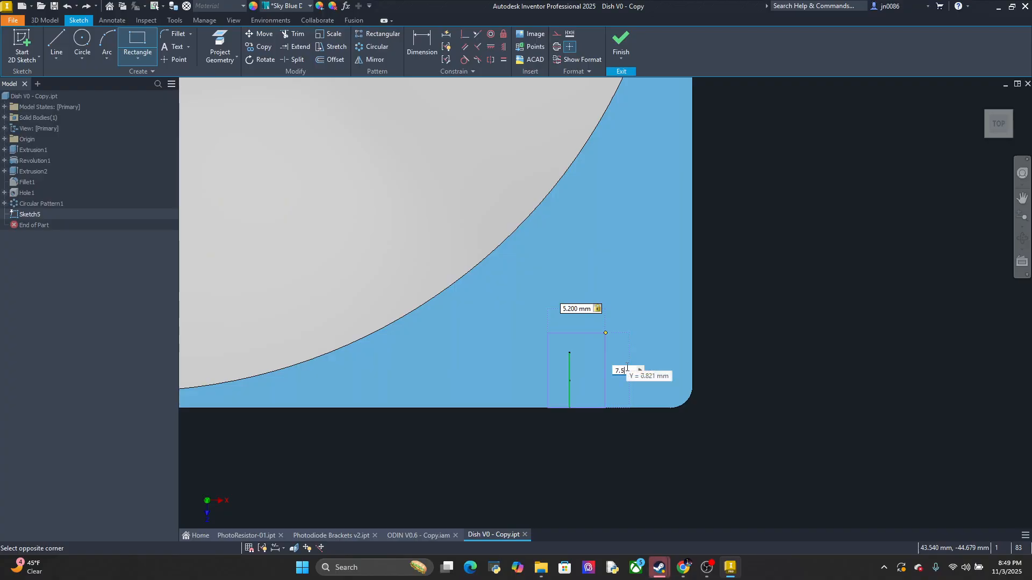
key("Return")
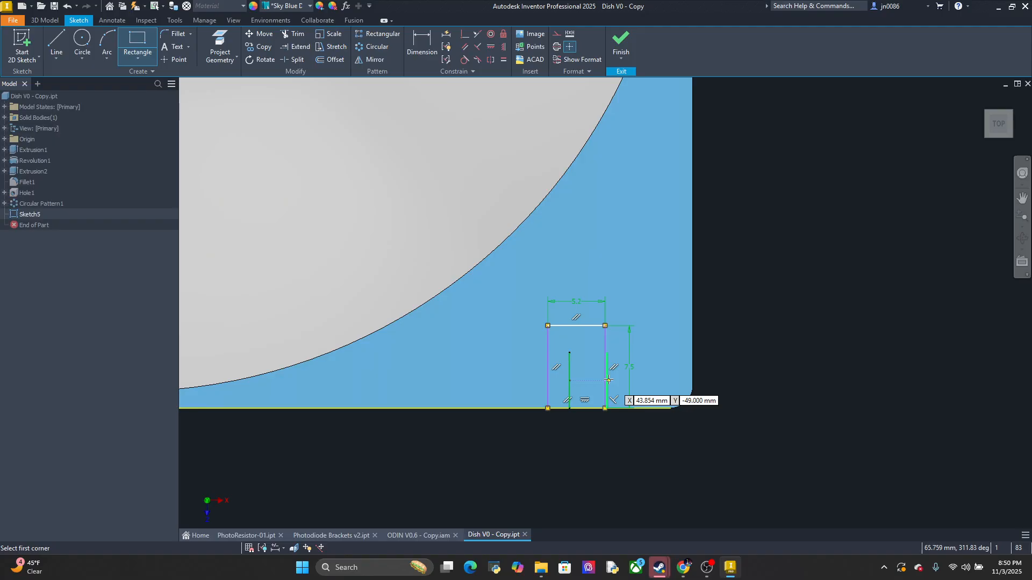
mouse_move(609, 380)
middle_mouse_down("shift")
mouse_move(626, 359)
mouse_move(624, 323)
middle_mouse_up("shift")
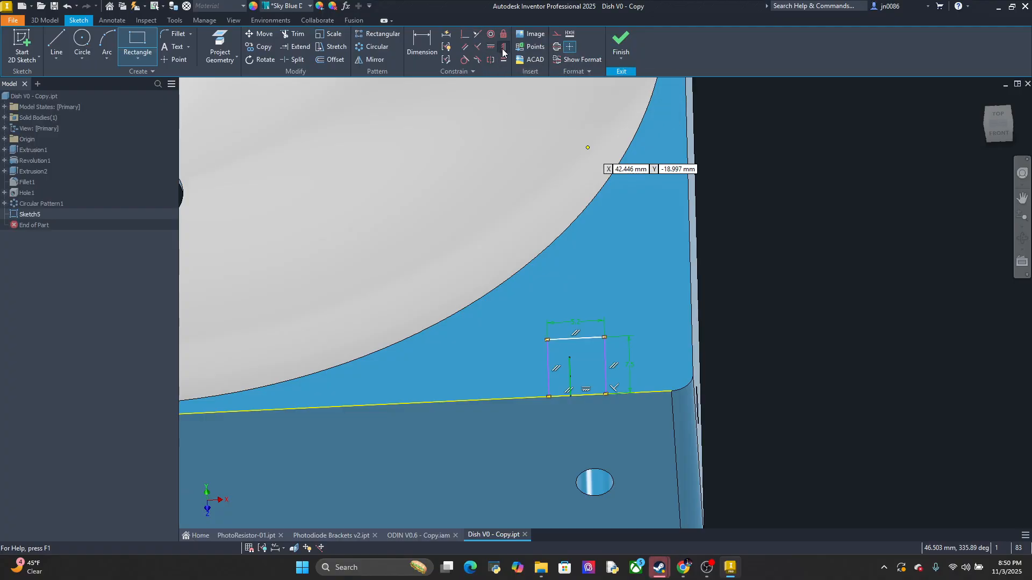
left_click(446, 37)
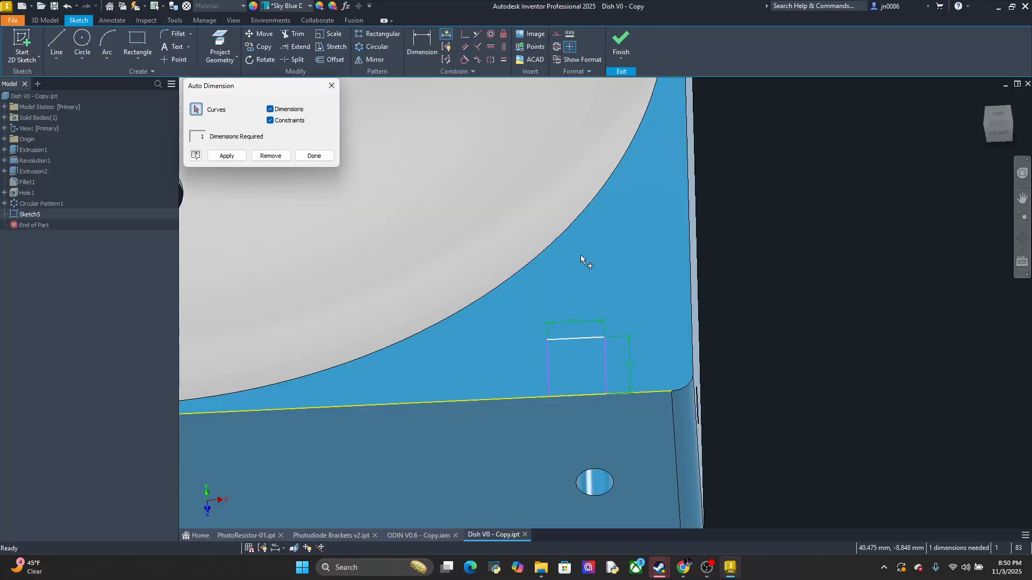
scroll(505, 305, "up", 3)
mouse_move(627, 455)
middle_mouse_down()
mouse_move(673, 377)
mouse_move(642, 227)
middle_mouse_up()
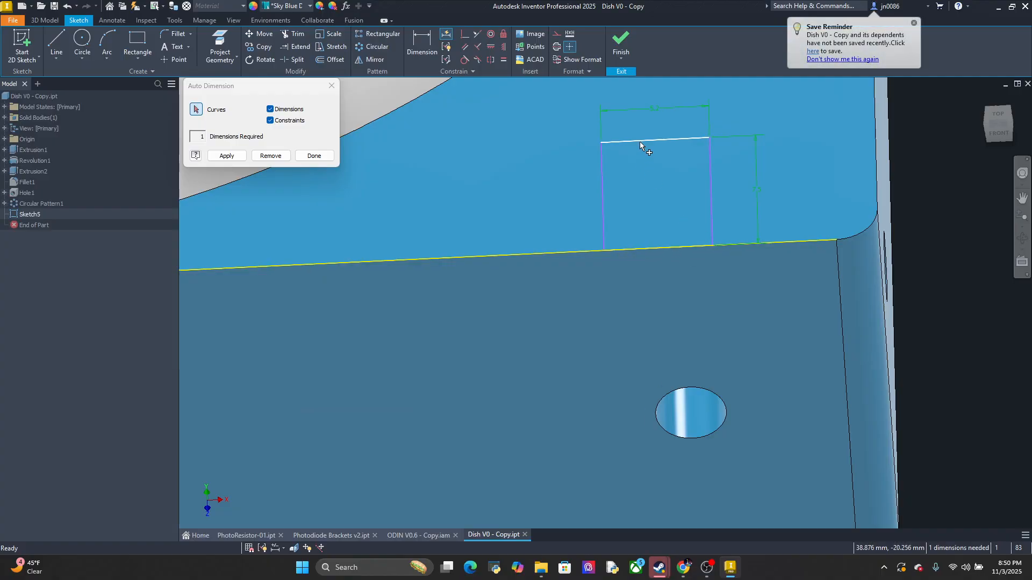
left_click(661, 139)
key("Escape")
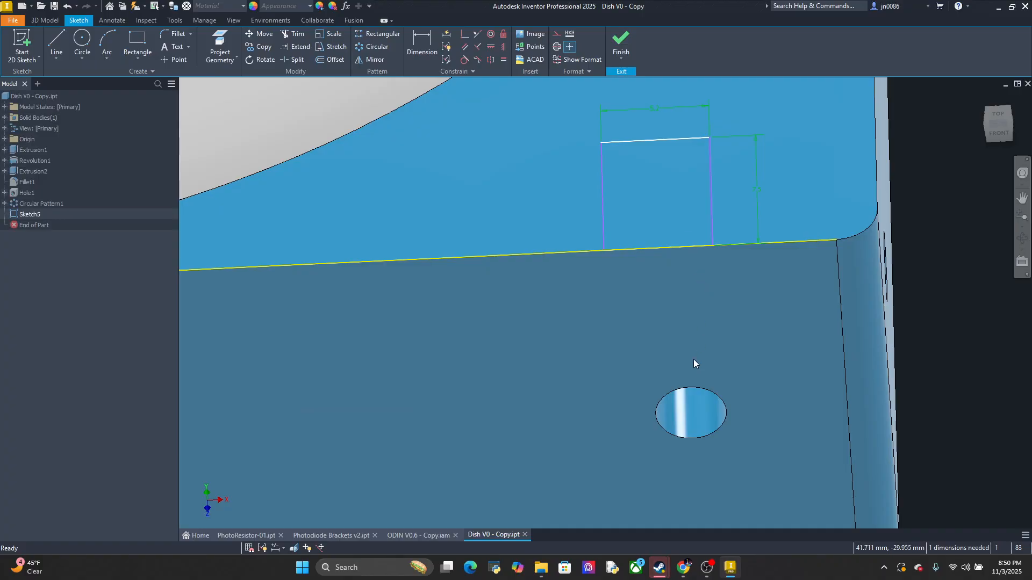
Try to apply a horizontal constraint to the dish's front edge, and undo the 5.2 by 7.5 mm rectangle
middle_click_drag(743, 277, 649, 276)
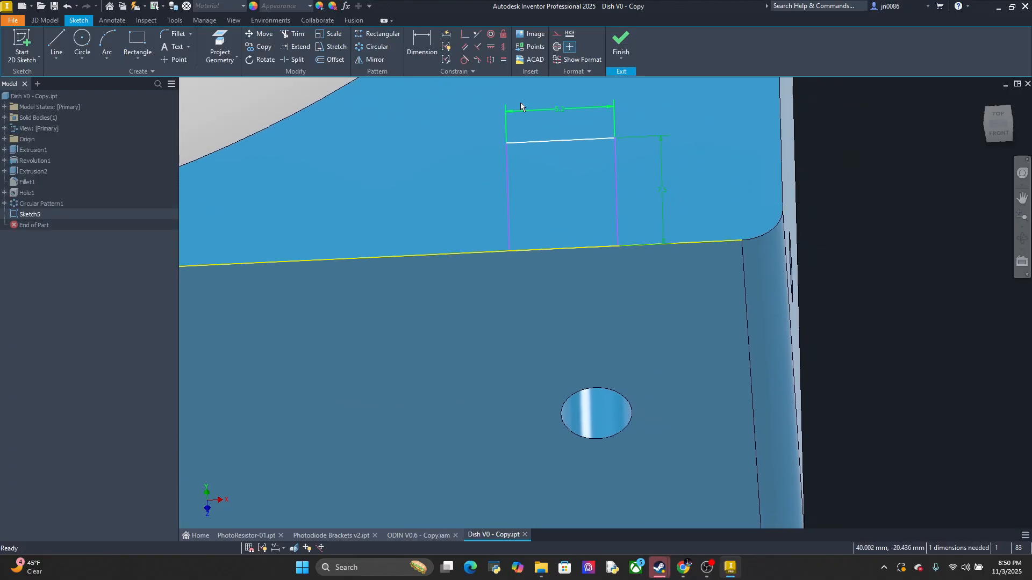
left_click(491, 48)
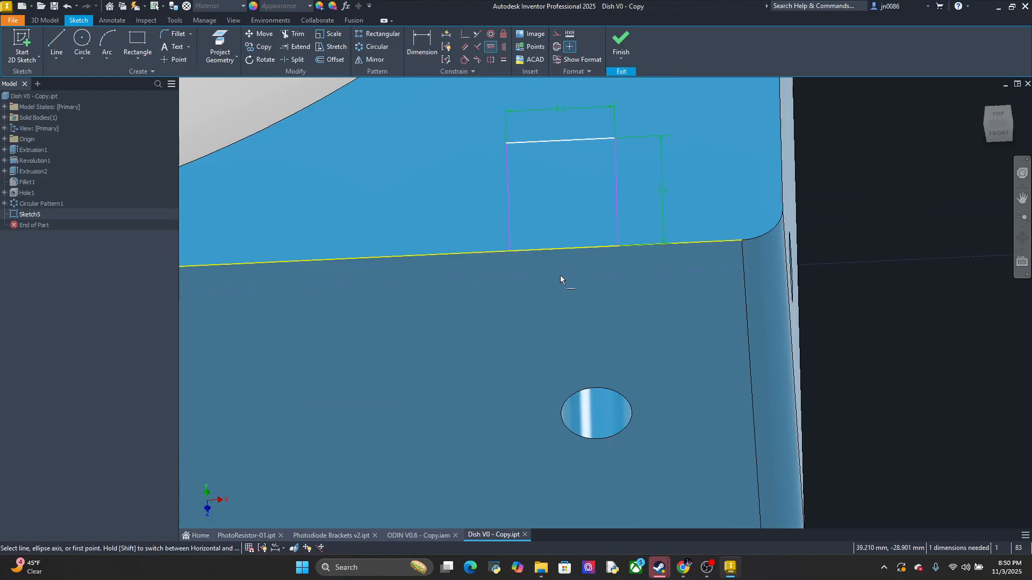
left_click(557, 251)
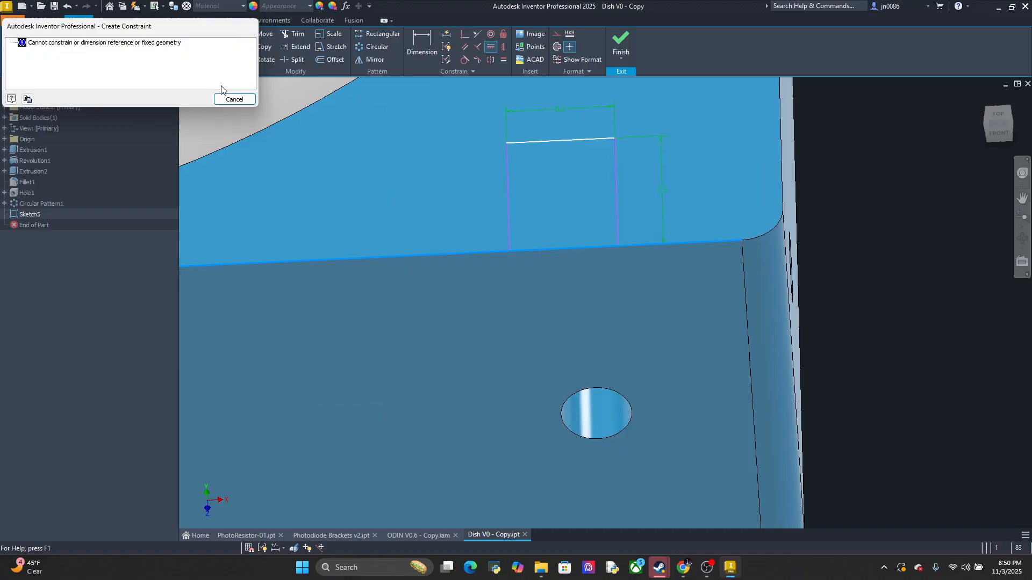
left_click(230, 100)
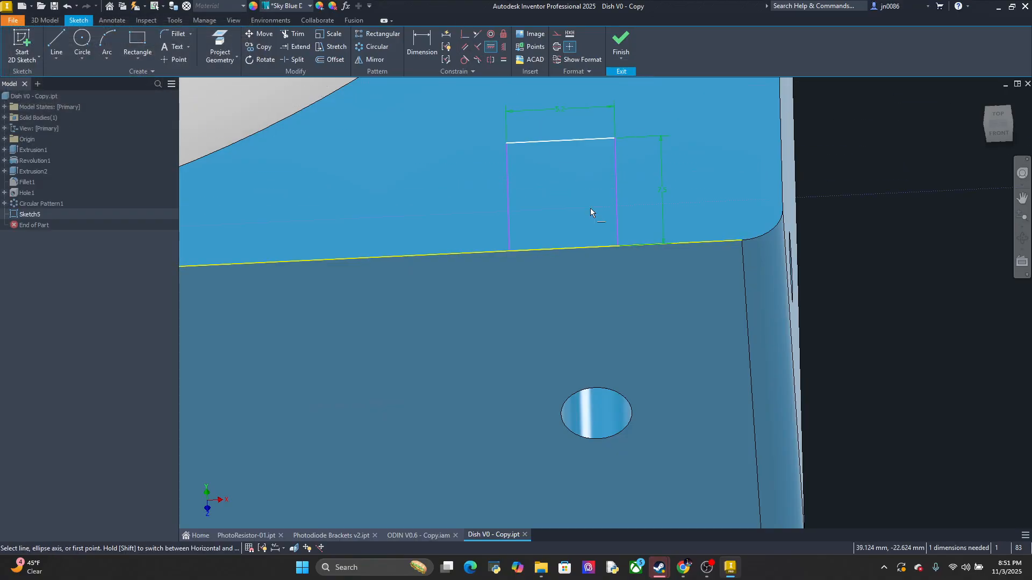
middle_click_drag(604, 215, 617, 207)
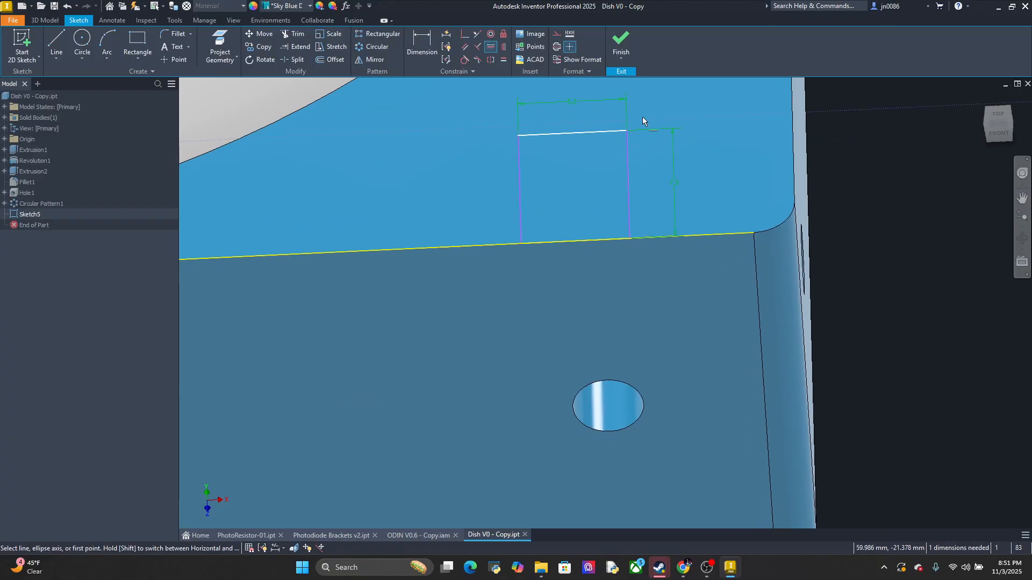
key("ctrl+z")
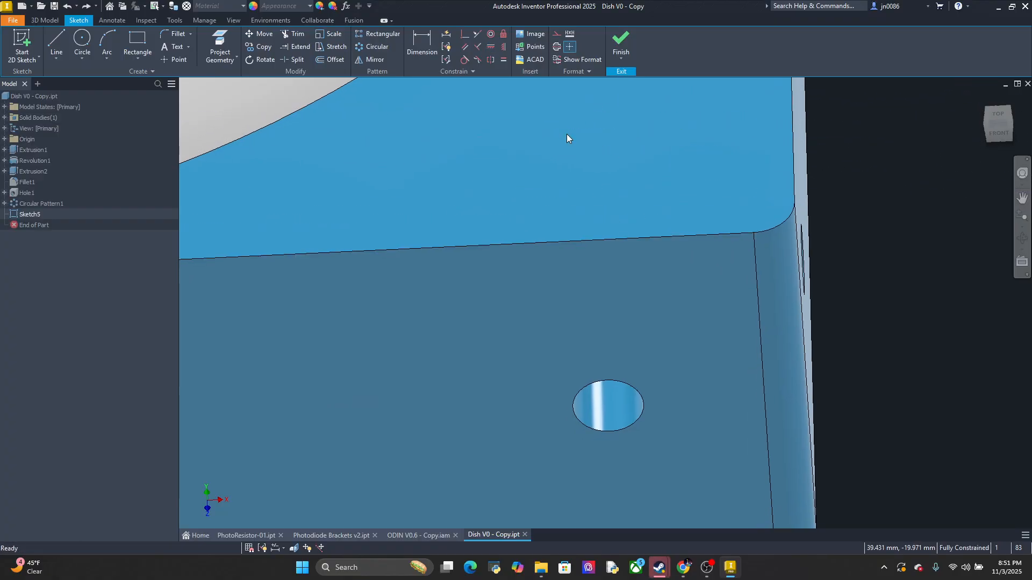
Start a two-point center rectangle with its centre on the dish's front edge, aligned with the side hole near the filleted corner
middle_click_drag(729, 209, 652, 203)
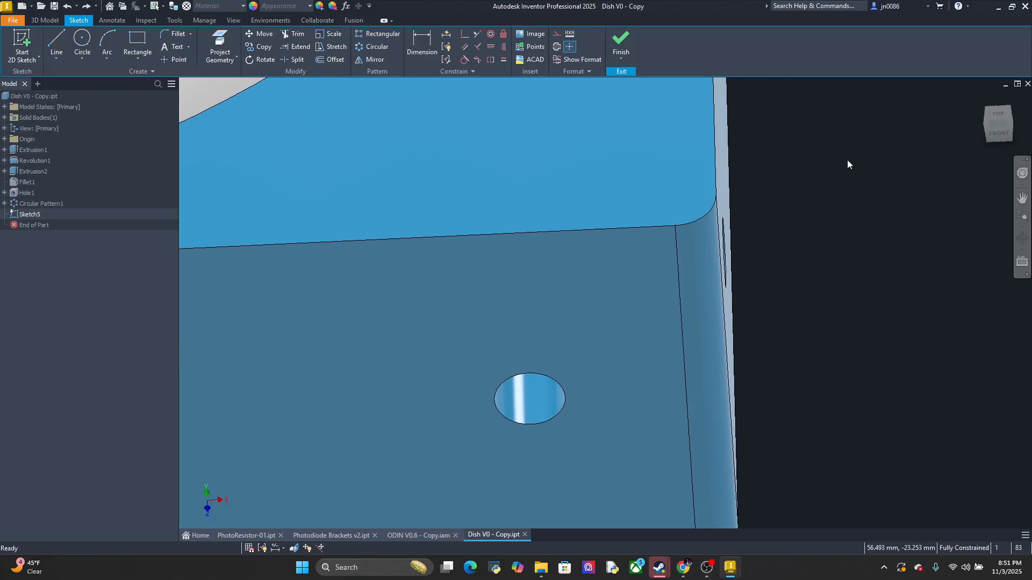
left_click(997, 131)
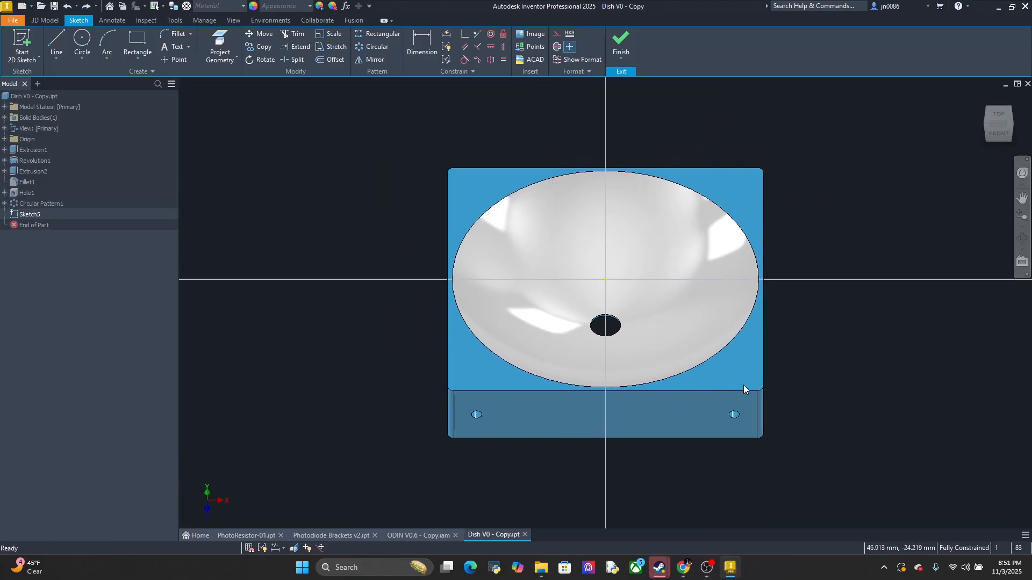
scroll(735, 387, "up", 4)
scroll(714, 424, "down", 2)
middle_click_drag(710, 393, 652, 311)
left_click(138, 57)
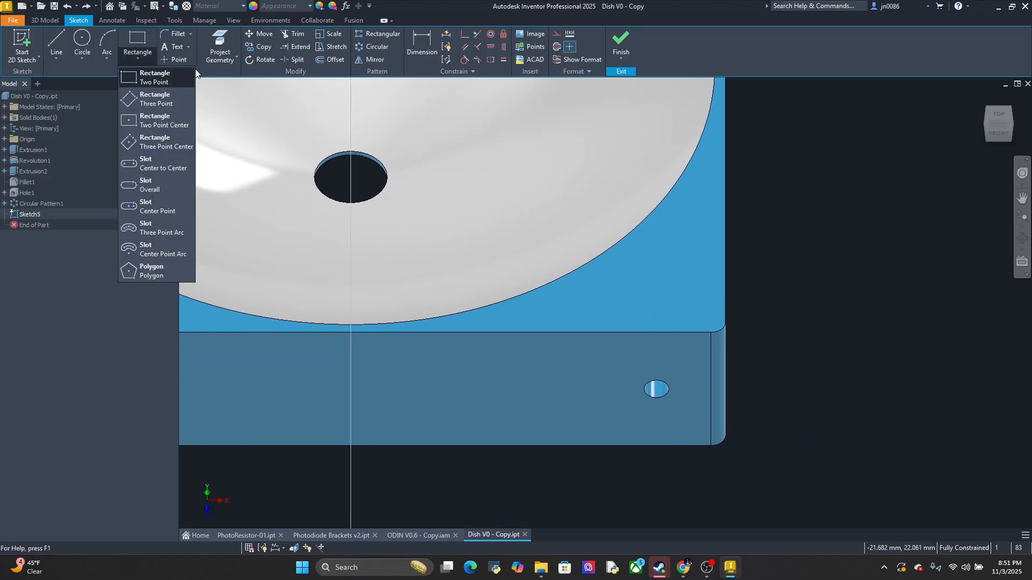
left_click(169, 114)
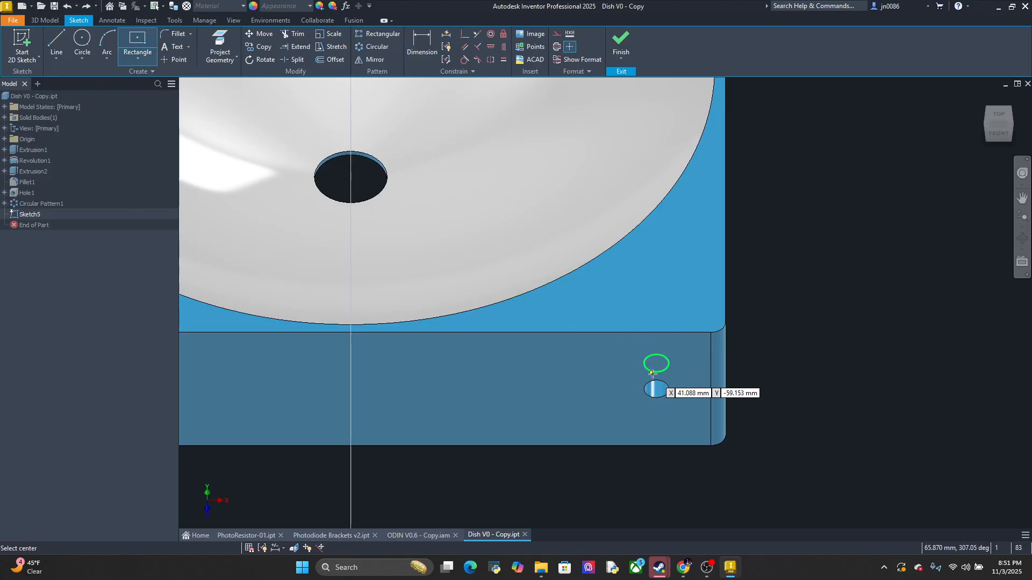
scroll(653, 379, "up", 2)
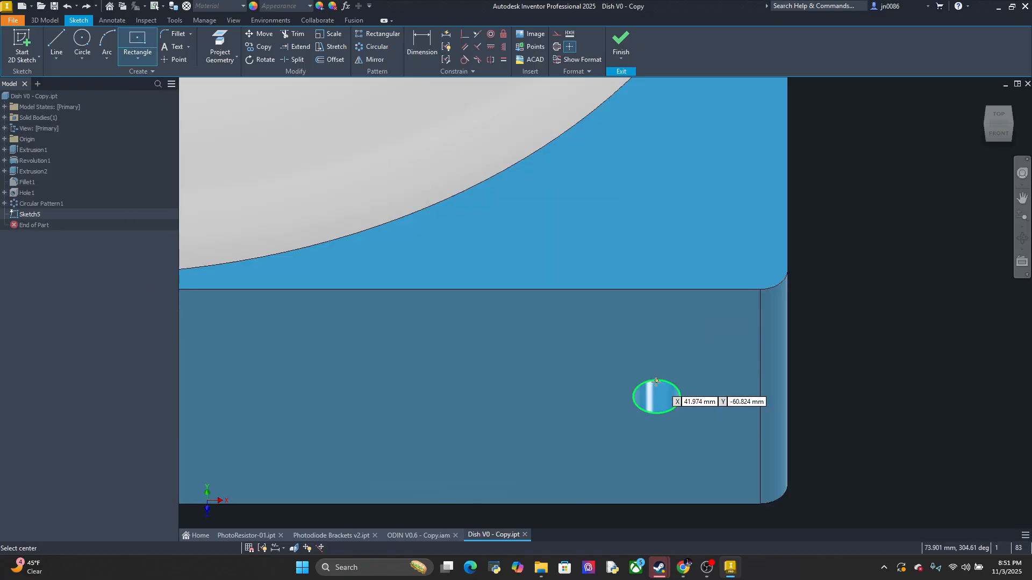
left_click(656, 289)
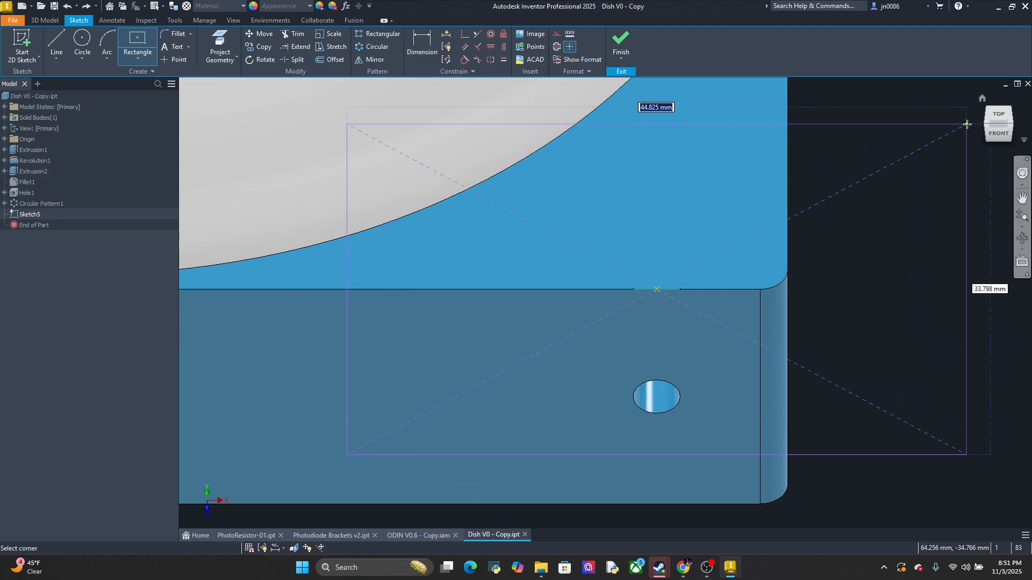
Complete the centered rectangle on the front edge with a width of 5.2 mm and a height of about 19 mm
left_click(1002, 119)
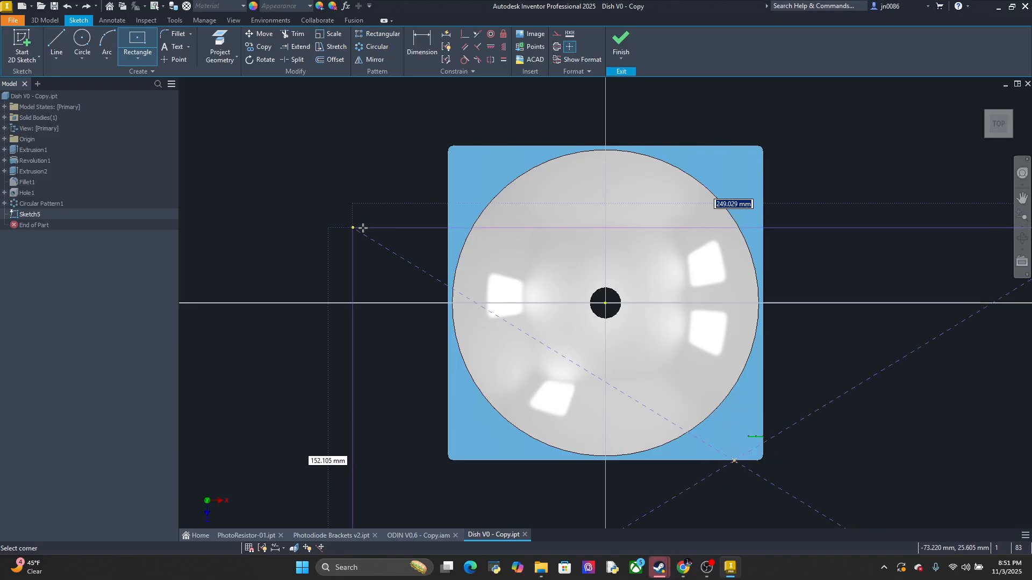
left_click(134, 53)
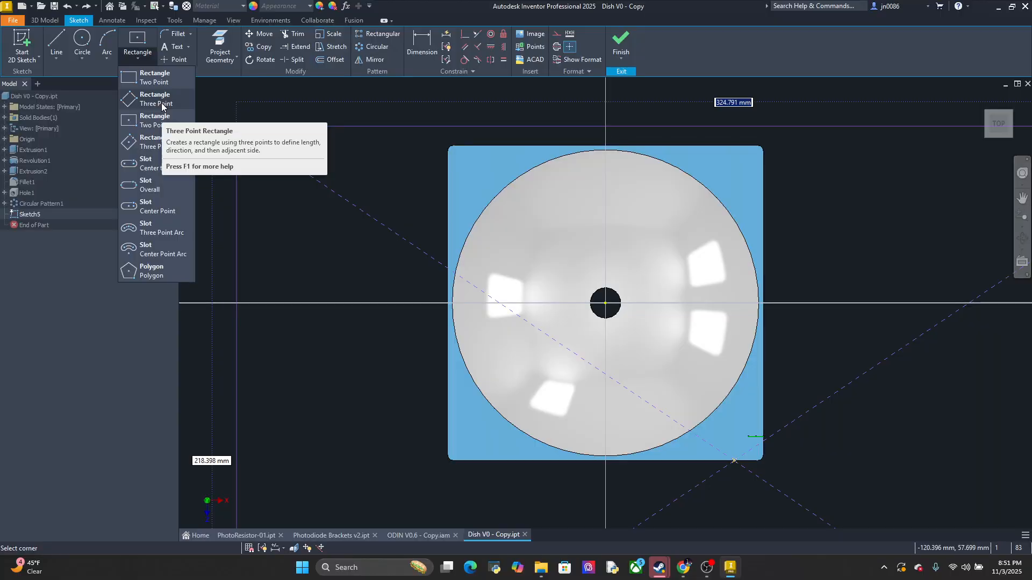
left_click(750, 379)
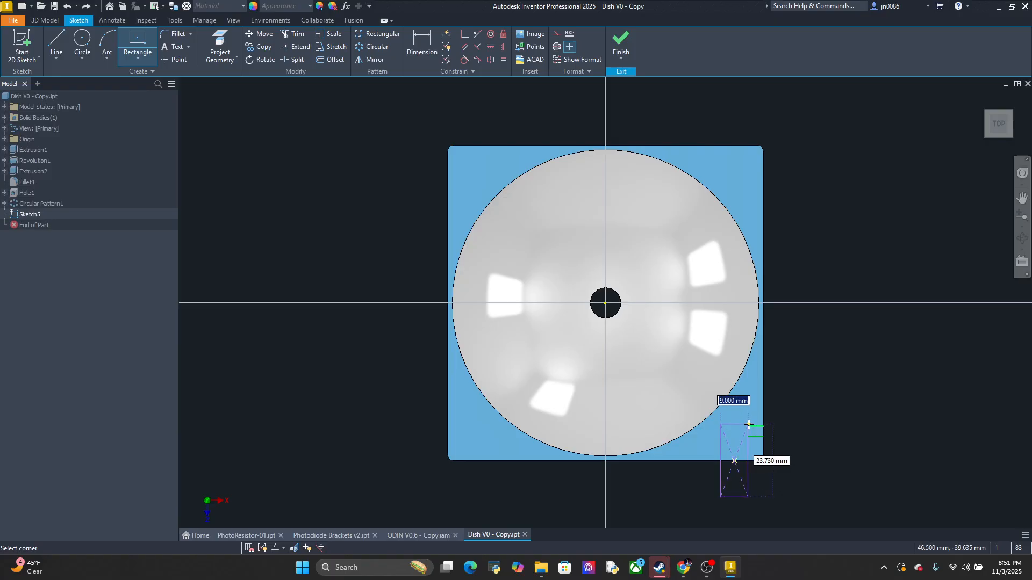
type("10.2")
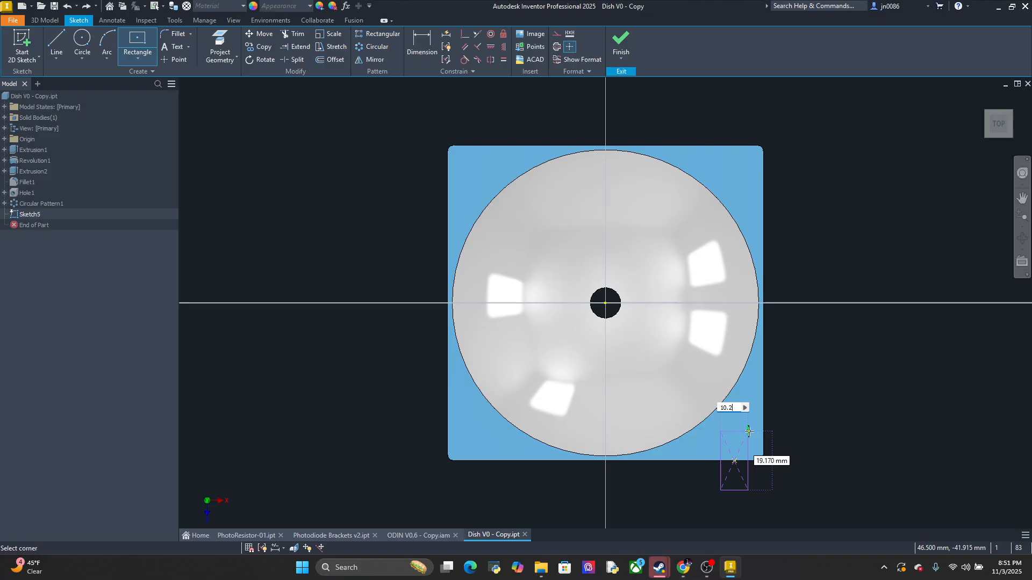
key("BackSpace")
key("BackSpace")
key("BackSpace")
key("BackSpace")
type("5.2")
key("Return")
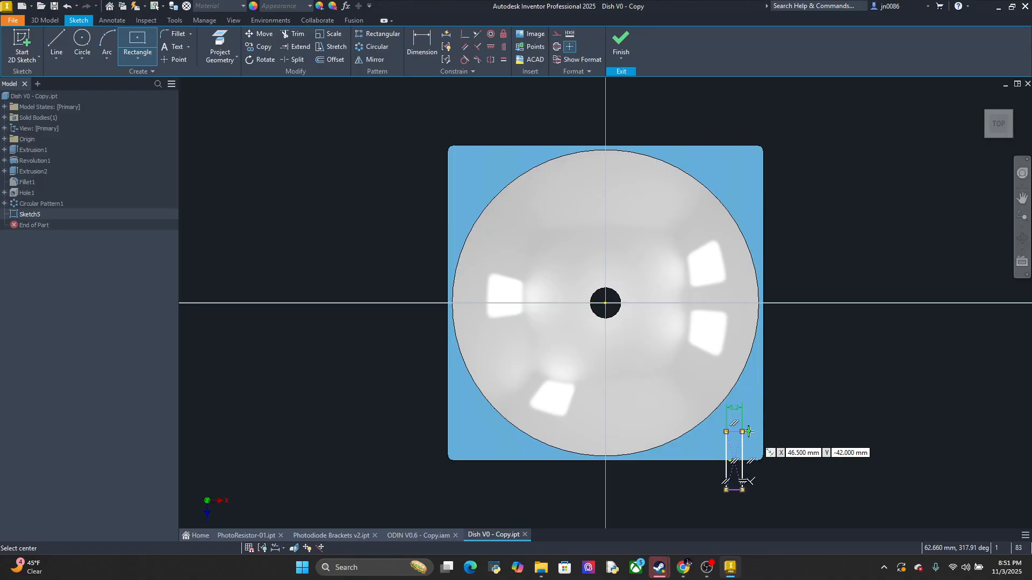
Draw a line along the dish's front edge across the rectangle, joining its two long sides
scroll(768, 441, "down", 6)
mouse_move(776, 441)
middle_mouse_down()
mouse_move(764, 373)
mouse_move(776, 281)
middle_mouse_up()
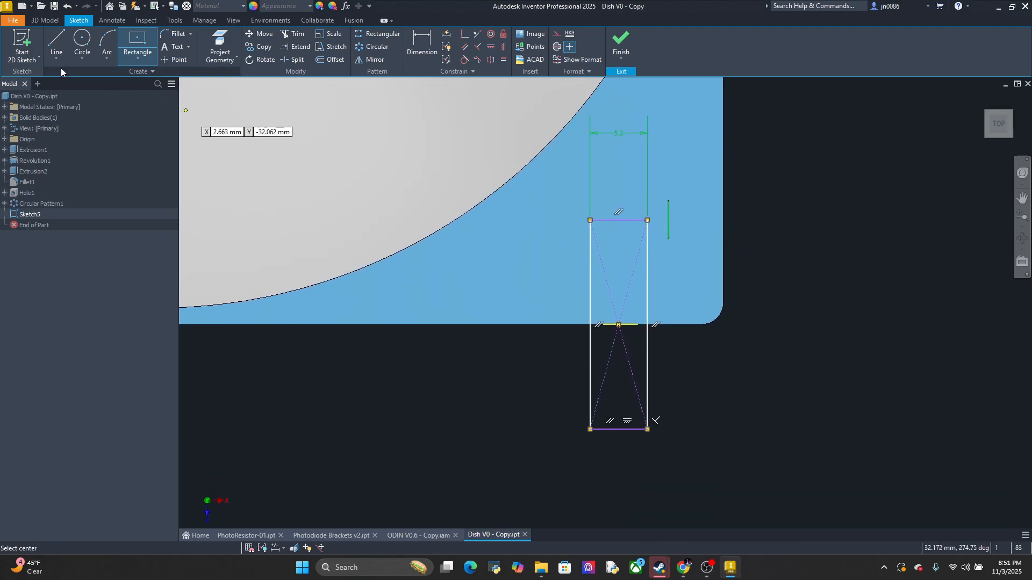
left_click(57, 41)
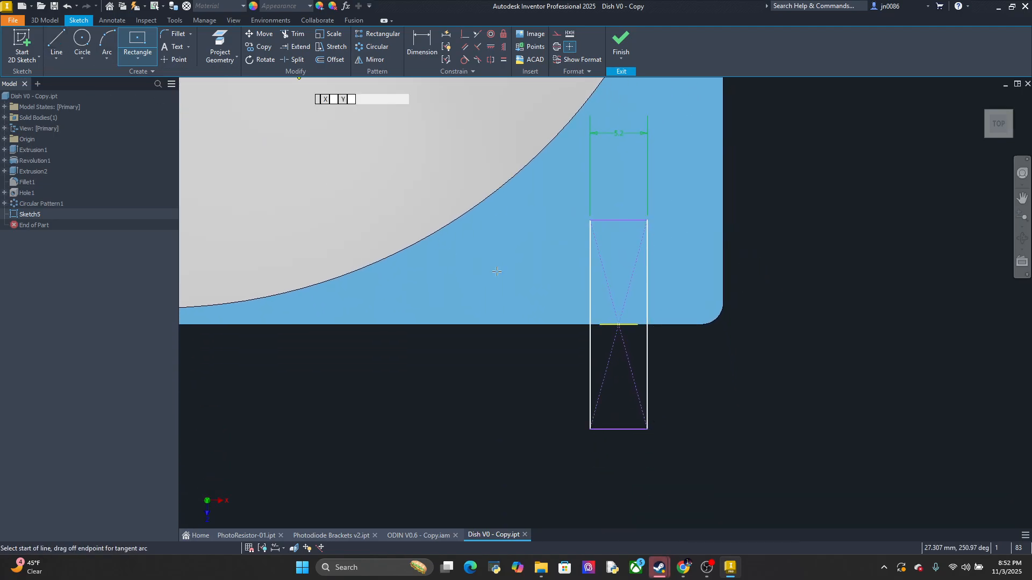
left_click(590, 324)
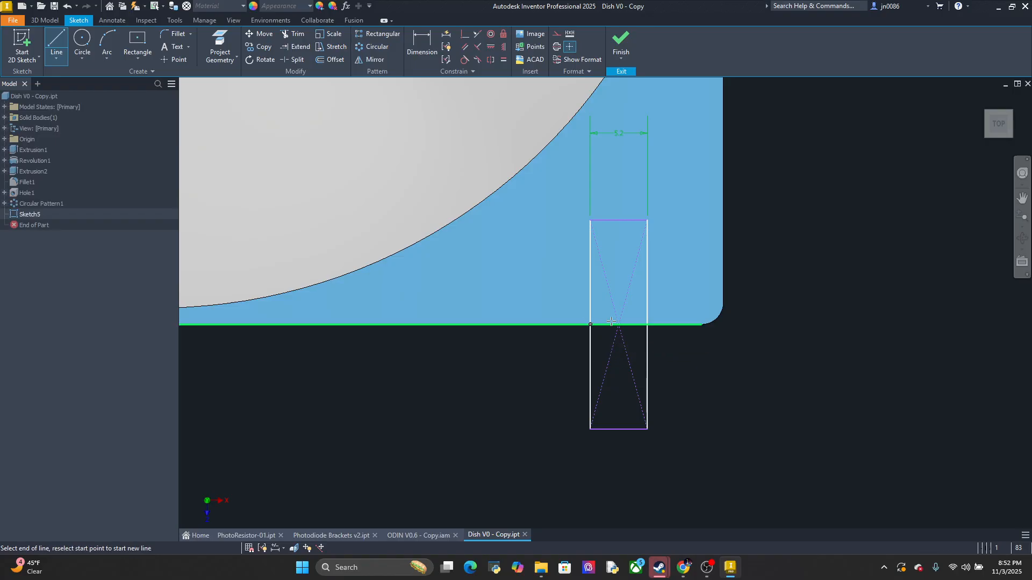
double_click(647, 325)
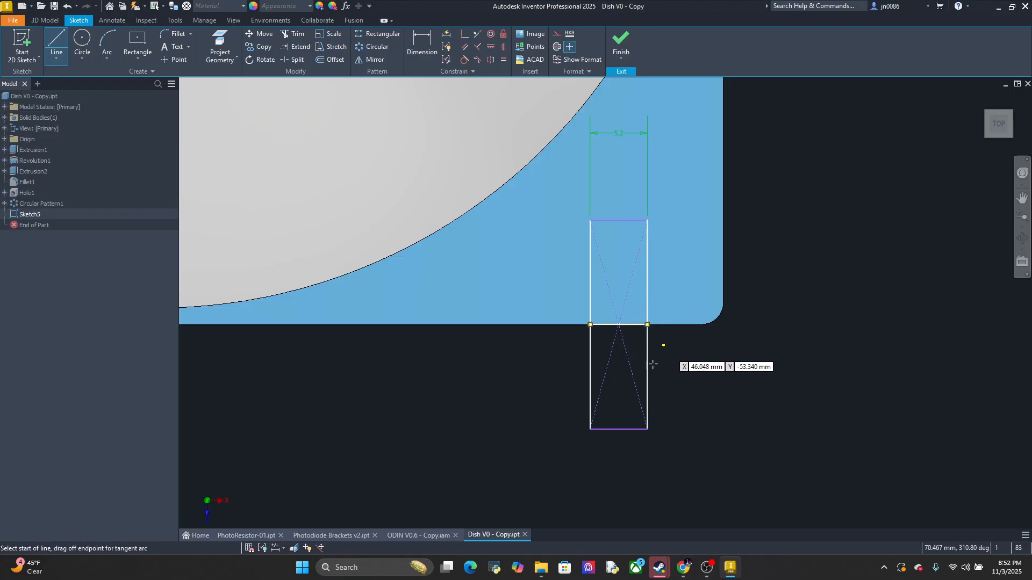
key("Escape")
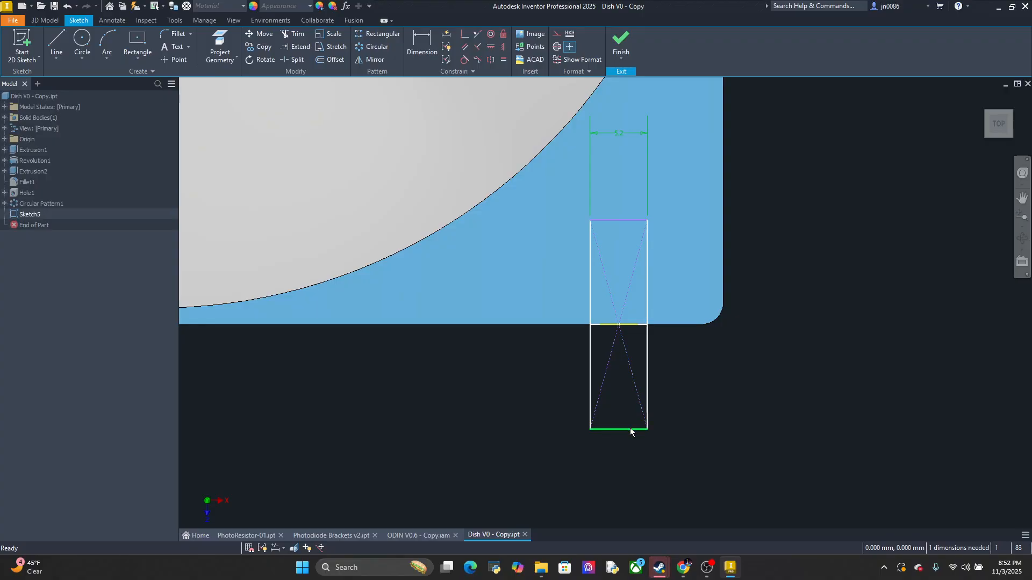
Delete the rectangle's outer short edge, both long sides and the diagonal construction lines that extend beyond the dish
left_click(630, 429)
key("Delete")
left_click(647, 393)
key("Delete")
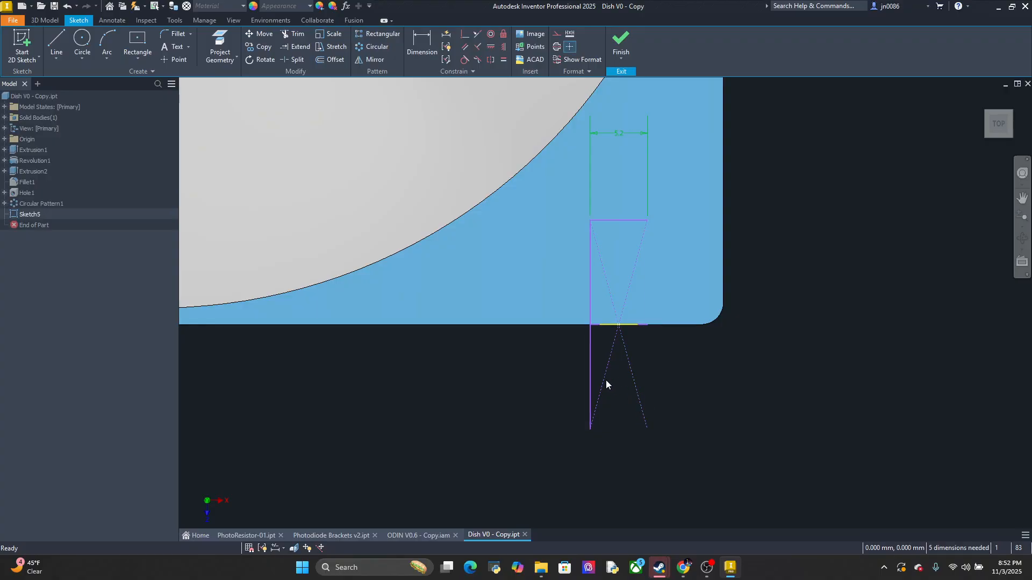
left_click(592, 373)
key("Delete")
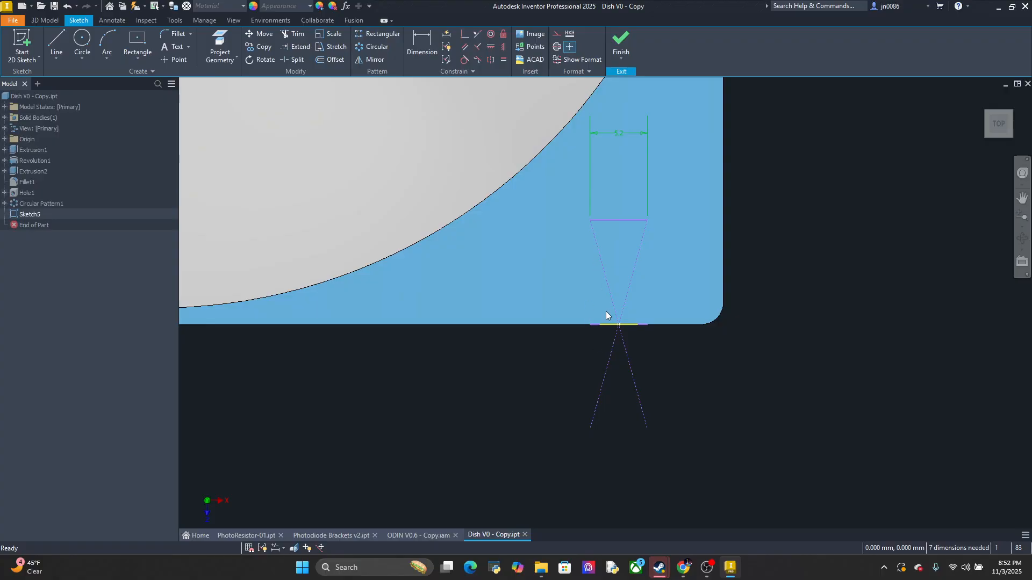
left_click(611, 361)
key("Delete")
left_click(632, 364)
key("Delete")
Draw two vertical lines joining the ends of the remaining inner edge to the line on the dish's front edge
key("l")
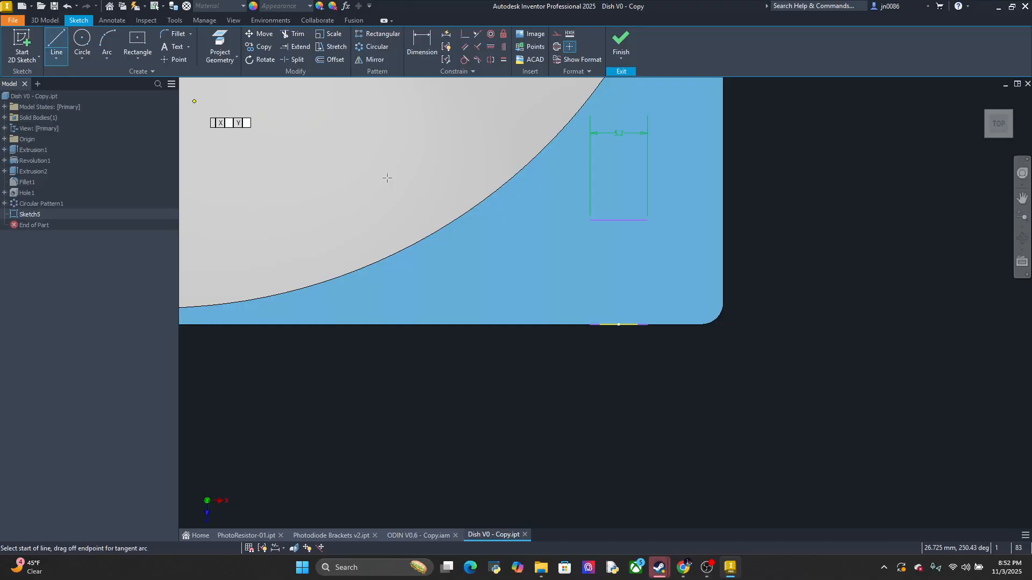
left_click(591, 219)
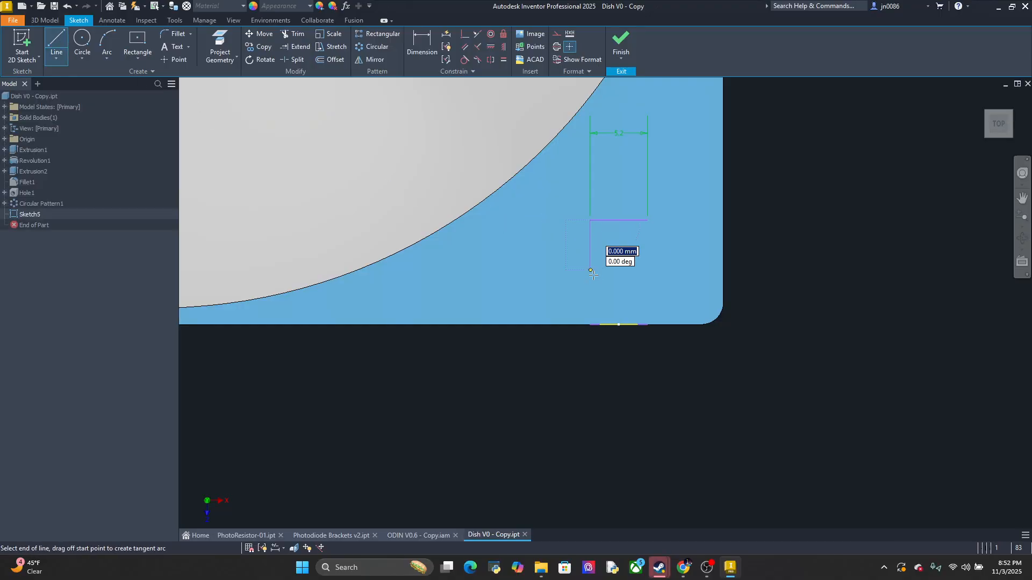
left_click(590, 324)
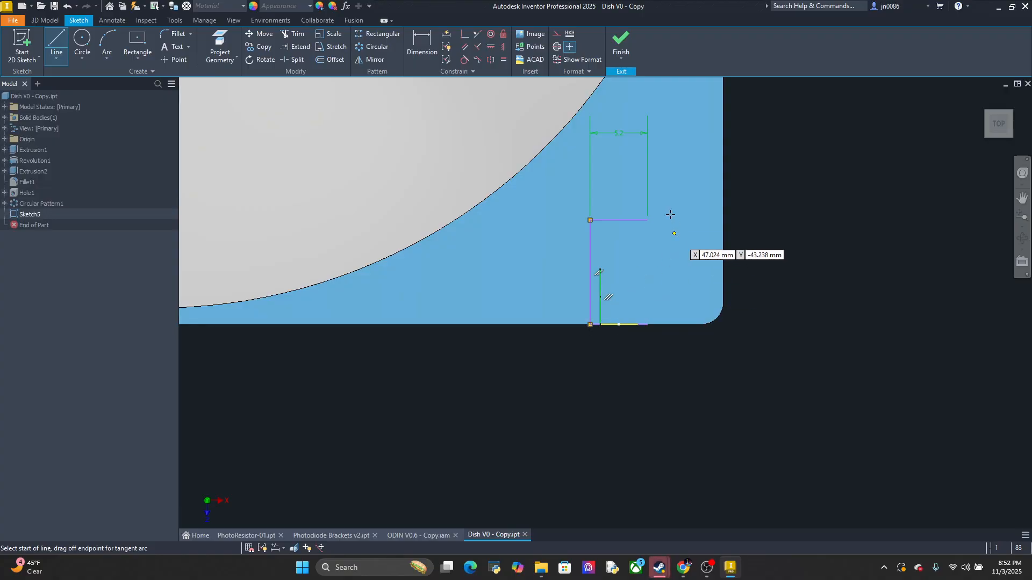
left_click(648, 220)
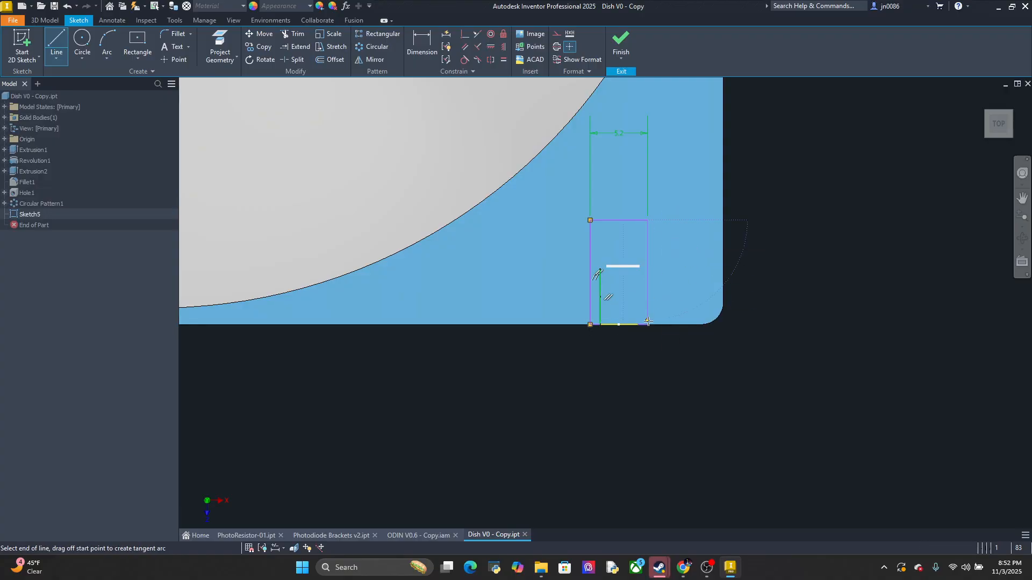
left_click(647, 324)
scroll(649, 323, "up", 3)
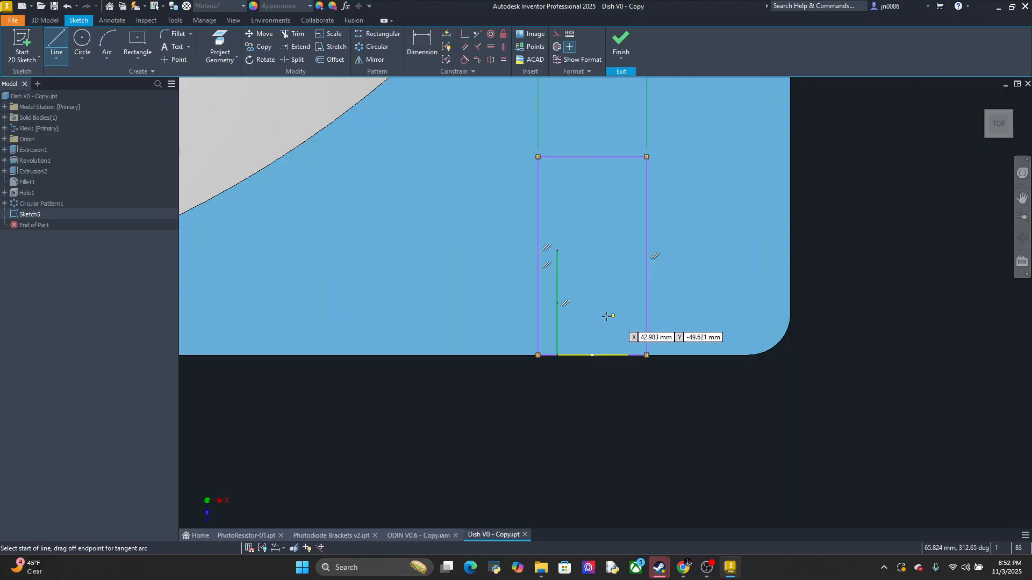
key("Escape")
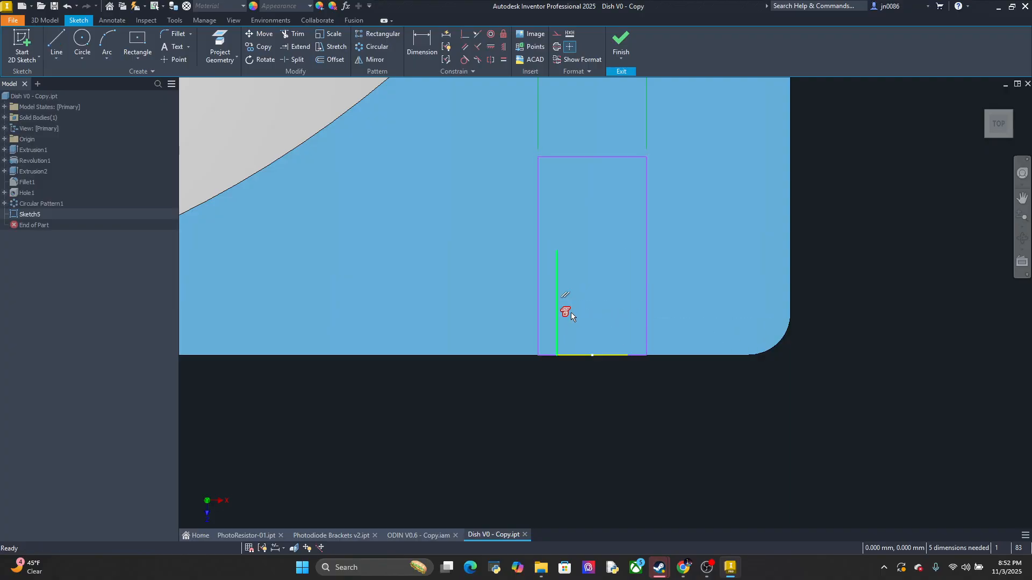
Delete the vertical reference line inside the rectangle and dimension the rectangle's long side to 7.5 mm
key("Delete")
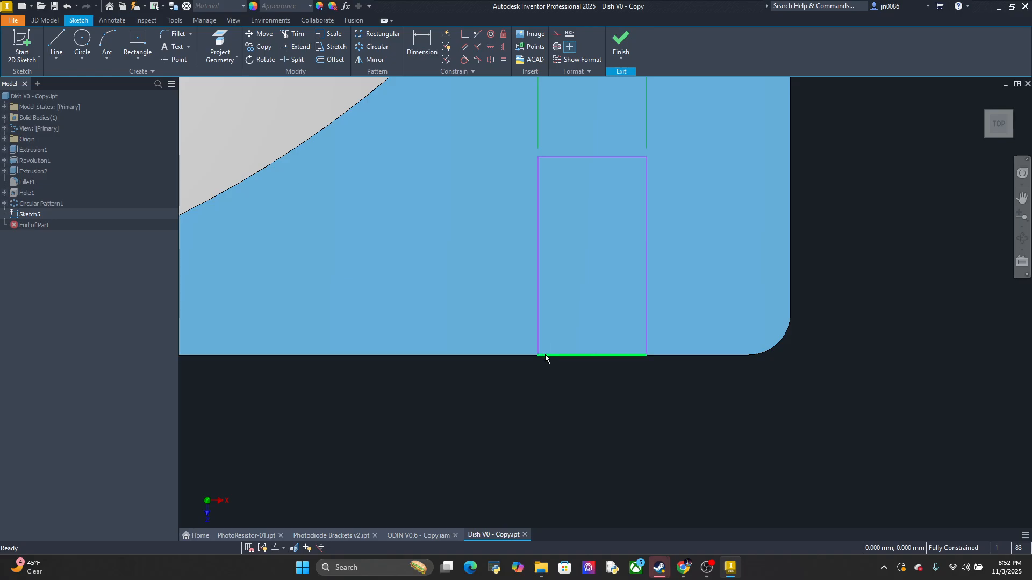
left_click(422, 43)
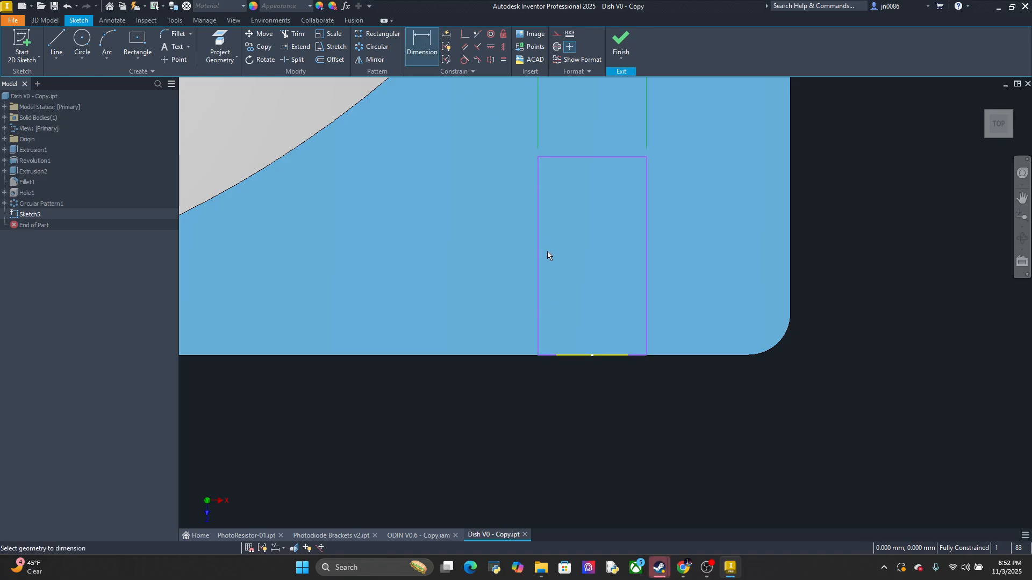
left_click(537, 247)
left_click(469, 245)
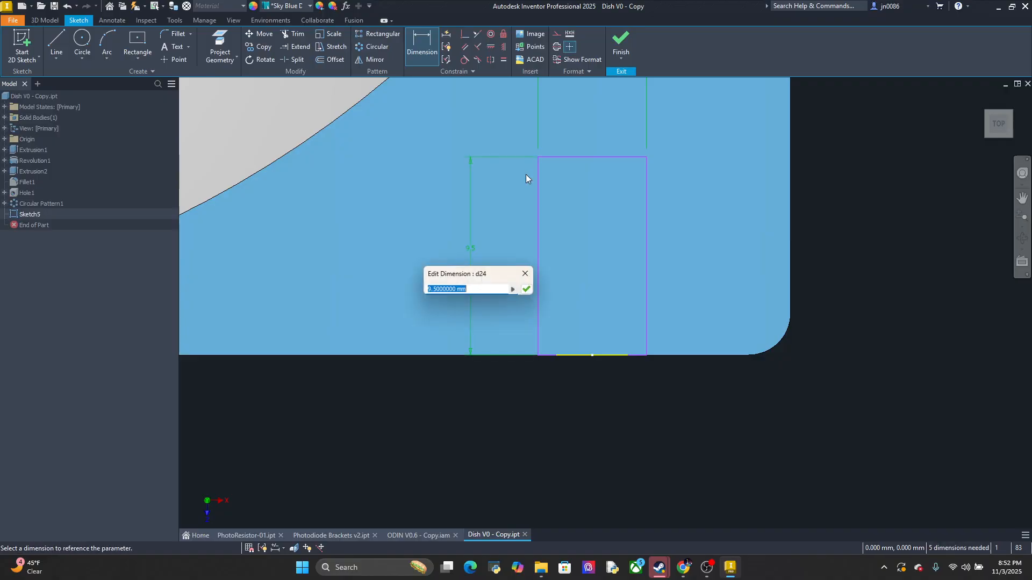
type("7.5")
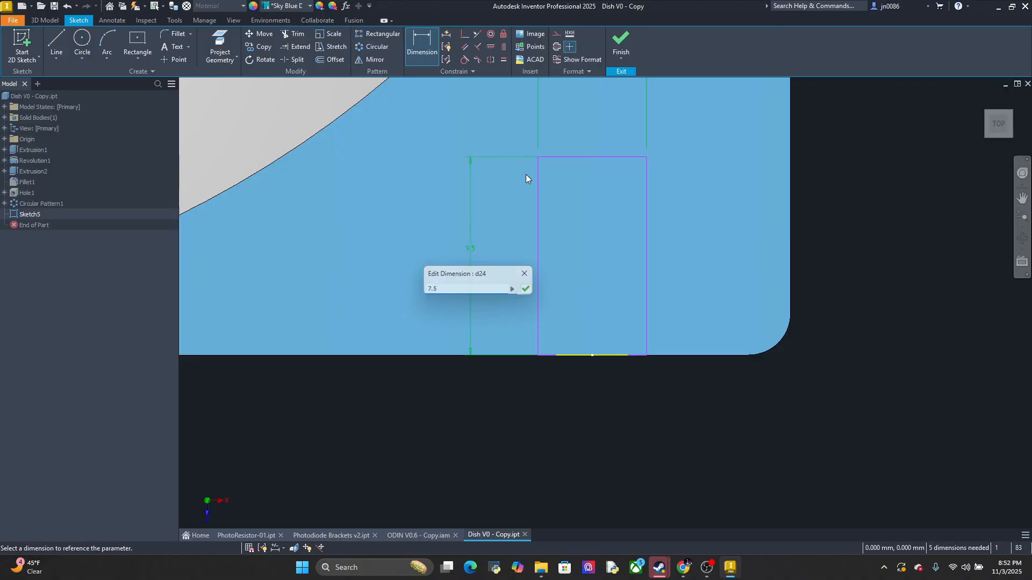
key("Return")
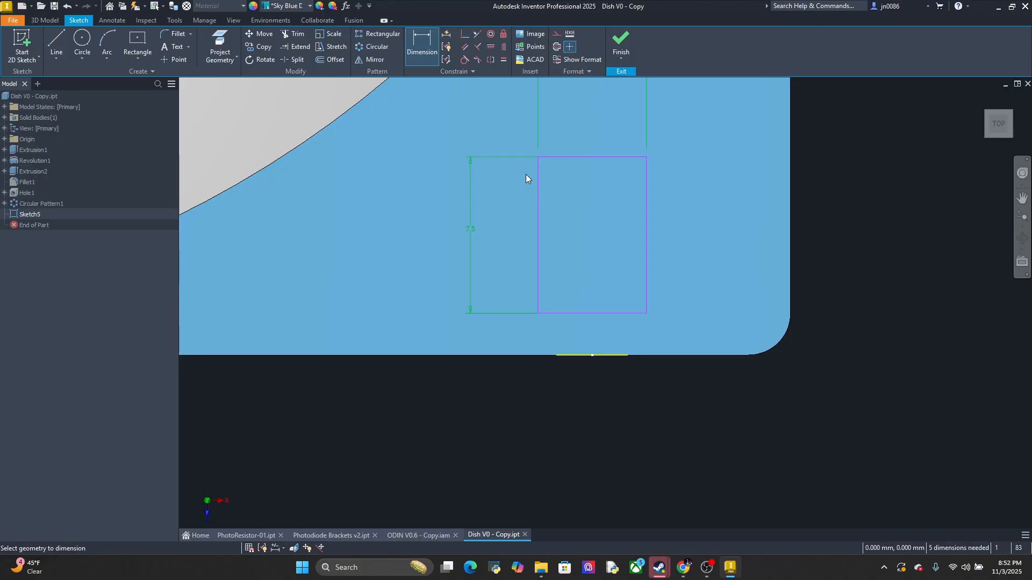
Make the rectangle's outer short edge collinear with the dish's front edge
left_click(478, 34)
left_click(591, 313)
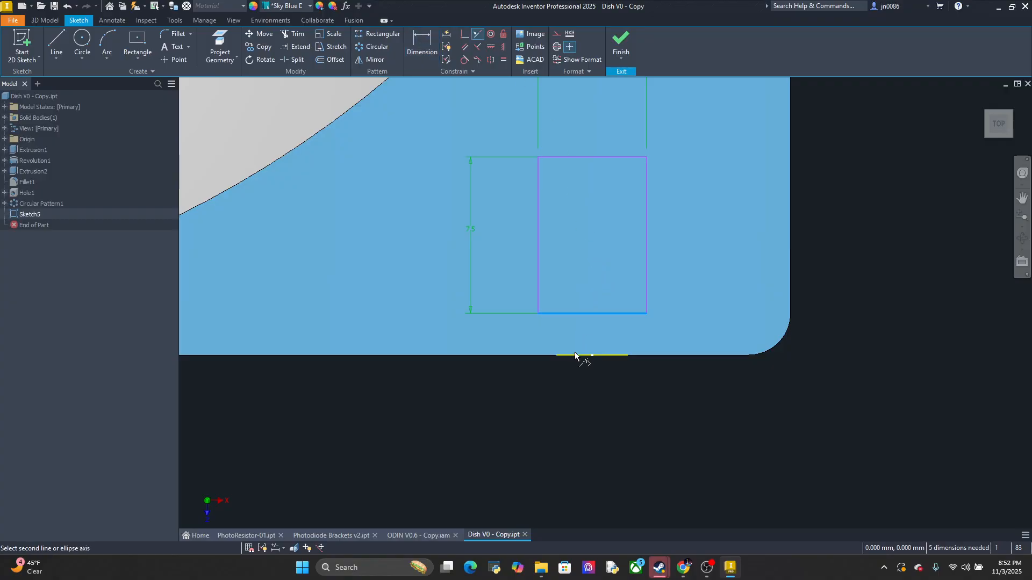
left_click(574, 355)
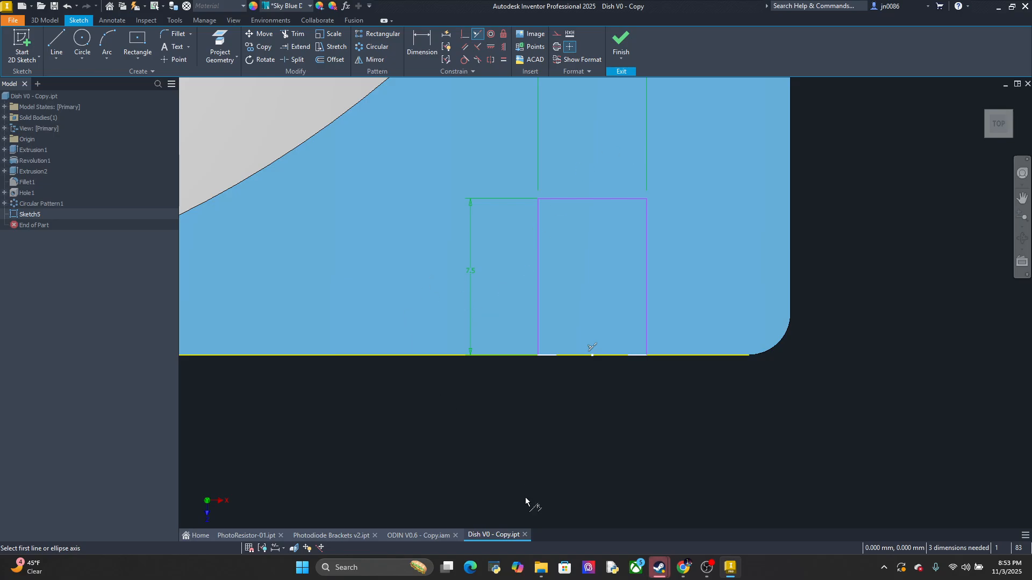
In the PhotoResistor-01 part, measure the body's thickness along the end edge opposite the leads, seen from the front
left_click(357, 536)
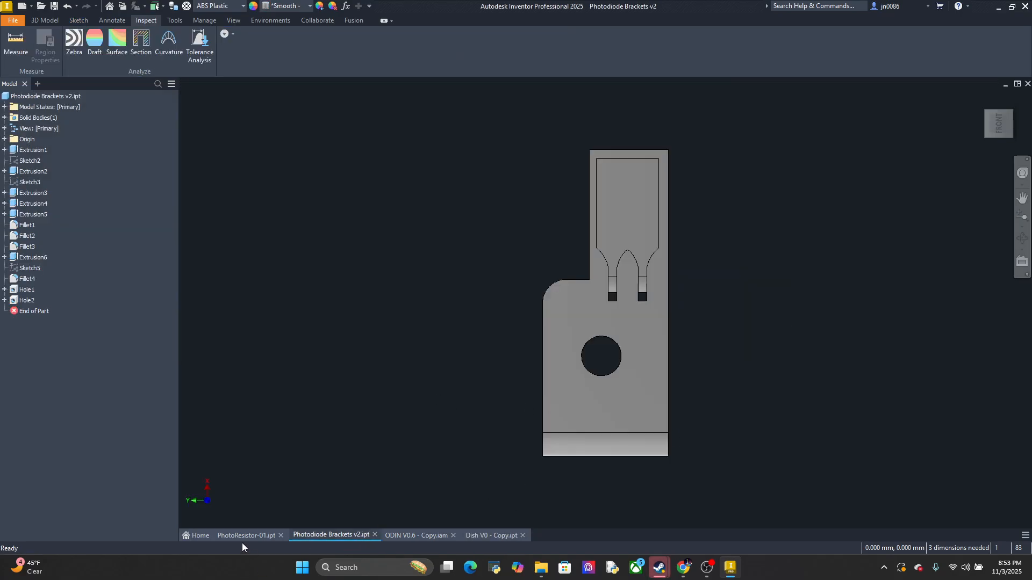
left_click(263, 533)
middle_click_drag(583, 357, 585, 325)
middle_click_drag(594, 370, 725, 281, "shift")
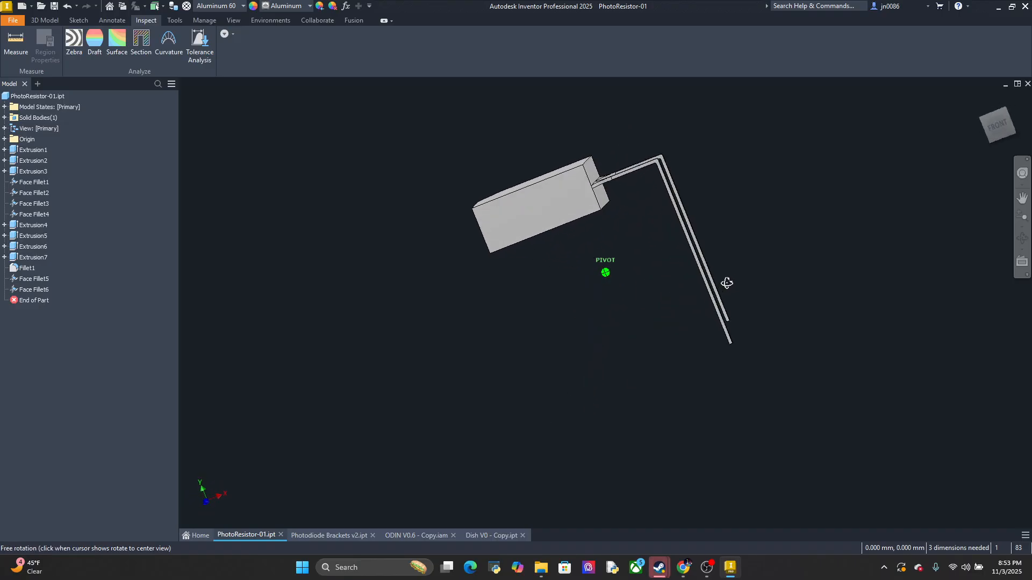
left_click(994, 115)
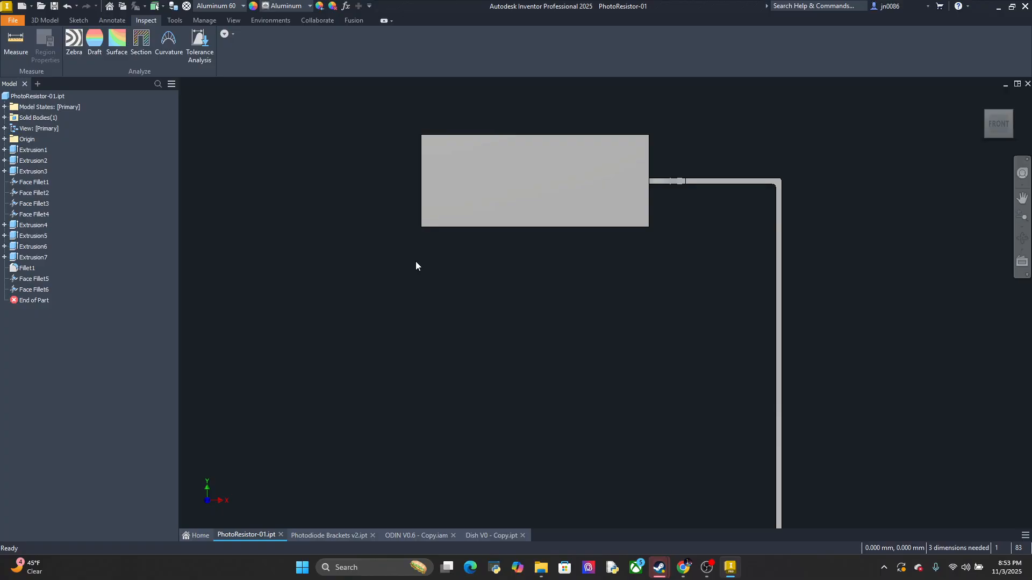
left_click(23, 49)
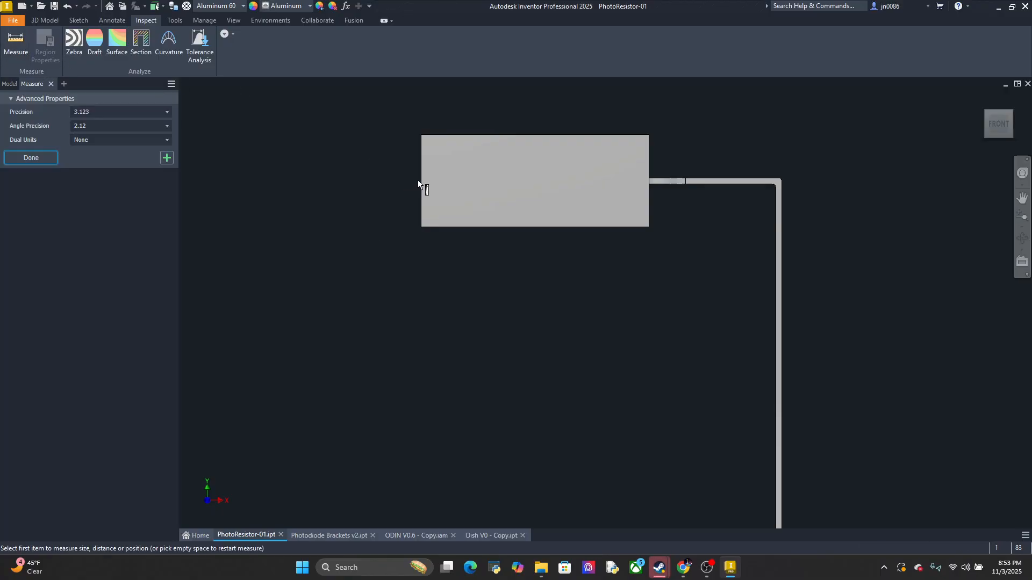
left_click(422, 186)
left_click(421, 188)
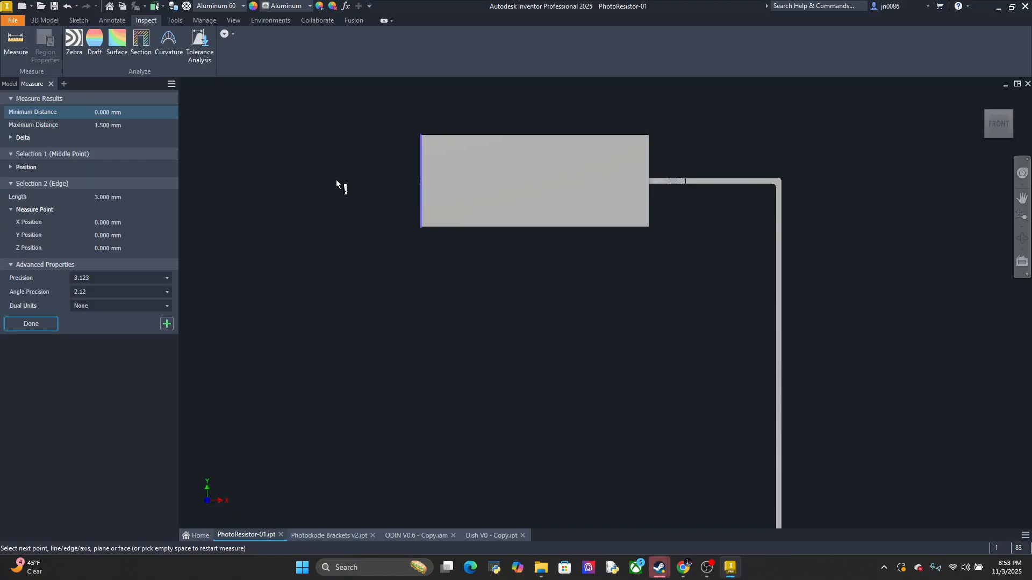
Remeasure the PhotoResistor-01 body's end edge opposite the leads and return to the Dish V0 - Copy part
left_click(16, 43)
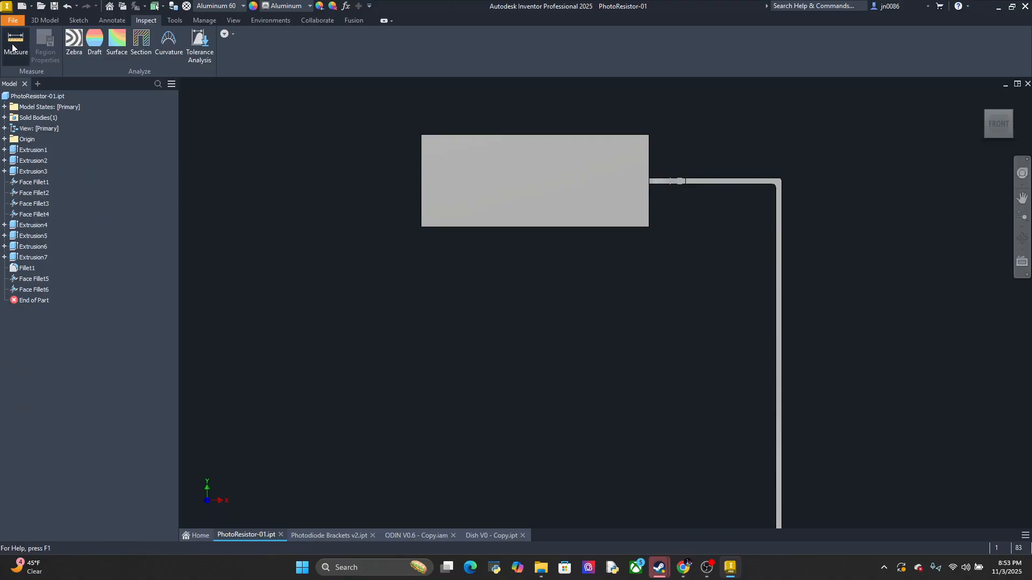
left_click(421, 209)
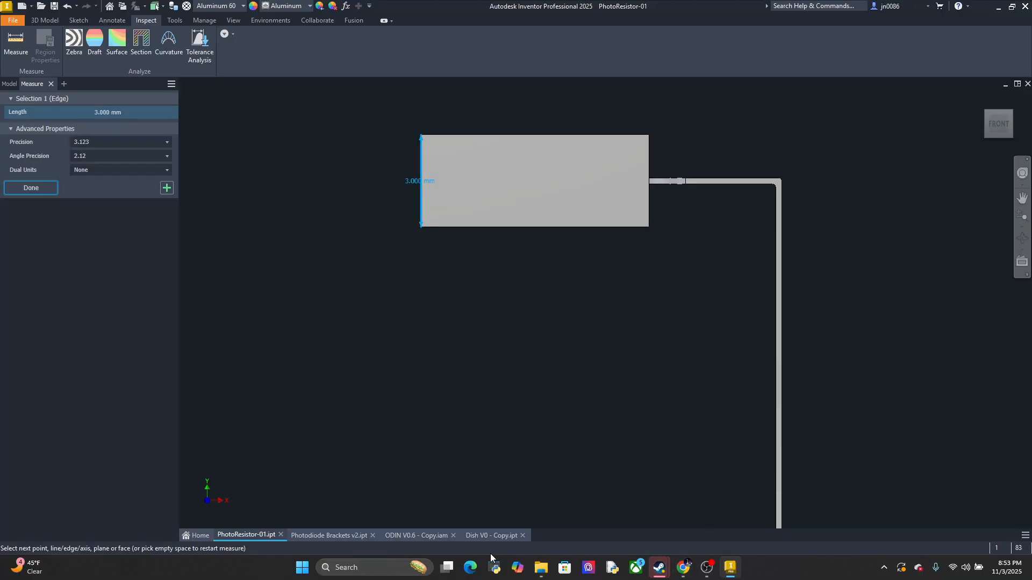
left_click(491, 536)
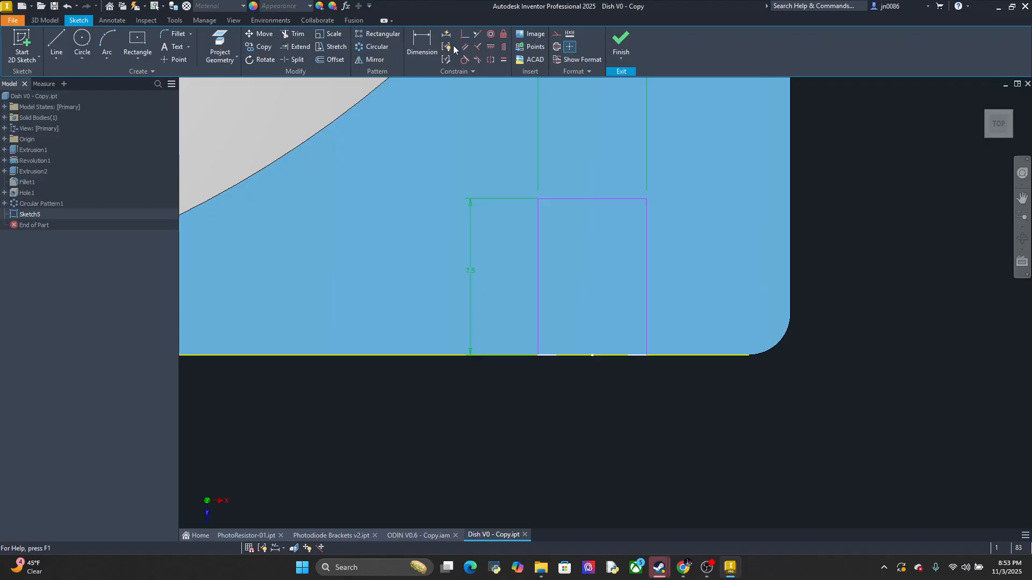
Finish the footprint sketch and extrude the rectangle at the dish corner by 3.1 mm
left_click(621, 43)
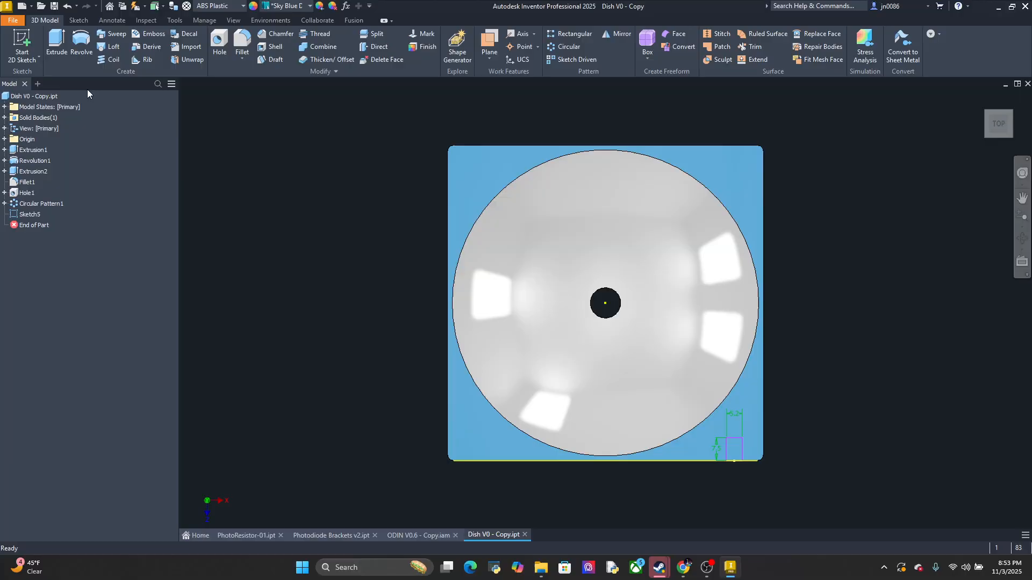
left_click(58, 46)
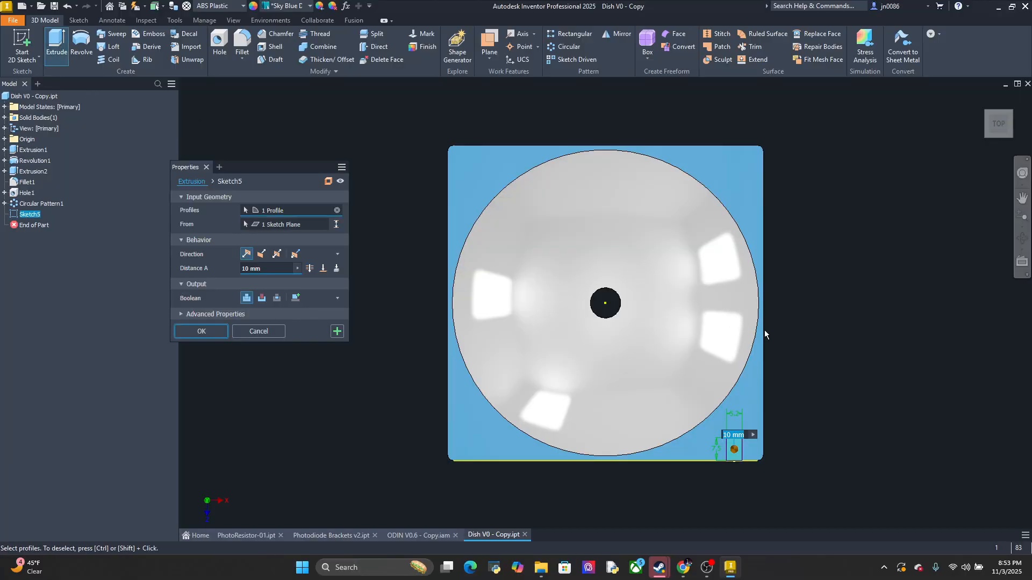
middle_click_drag(777, 301, 696, 267)
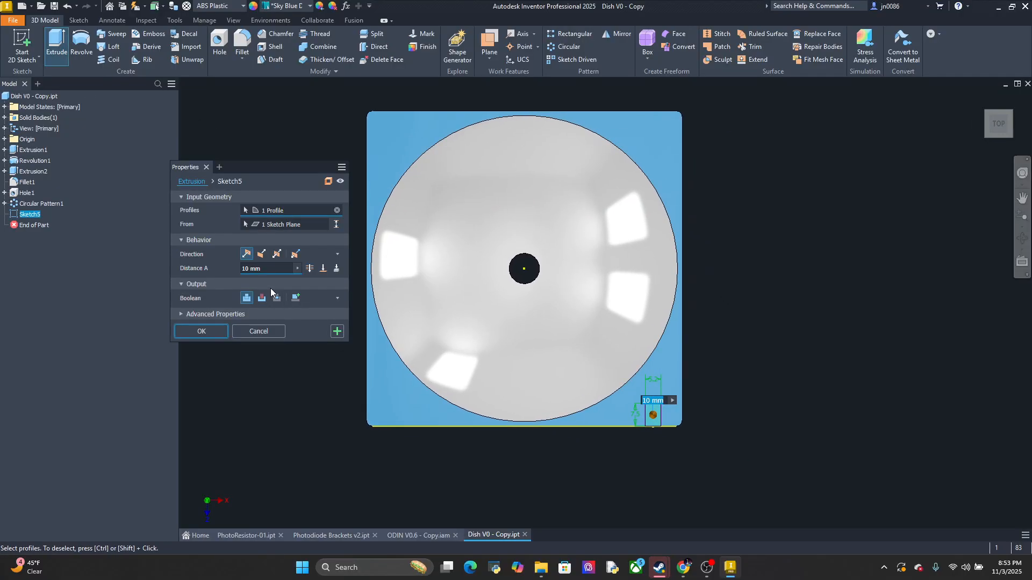
type("2.5")
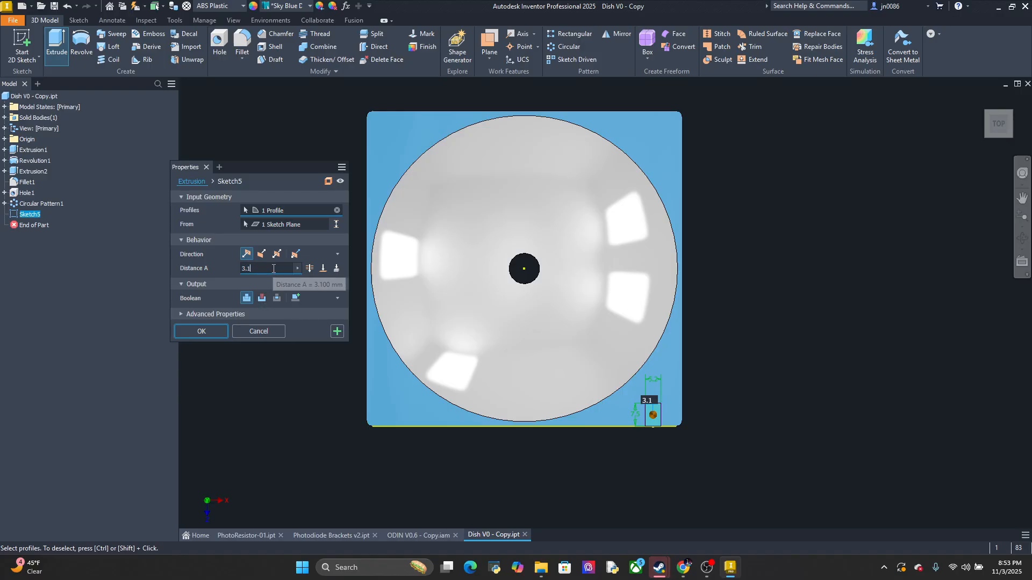
key("Return")
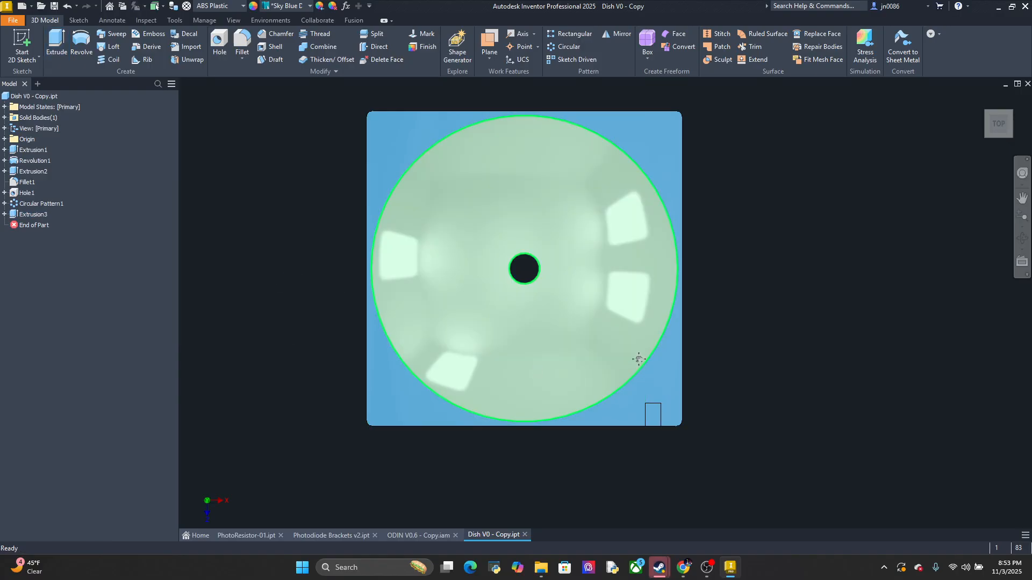
Change the rectangular extrusion at the dish corner to a cut and flip its direction down into the dish body
middle_click_drag(637, 357, 632, 309, "shift")
scroll(644, 279, "down", 5)
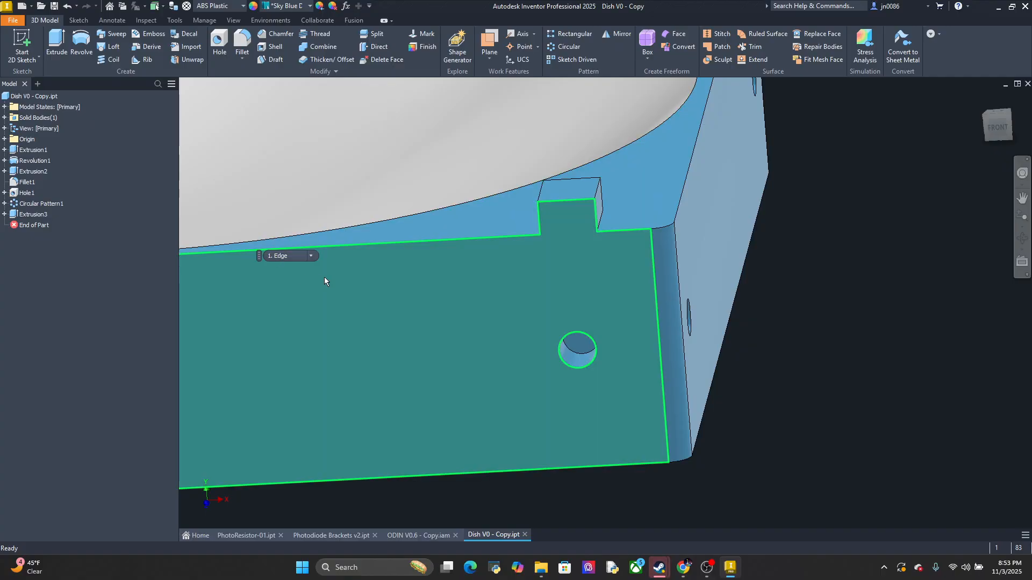
double_click(16, 215)
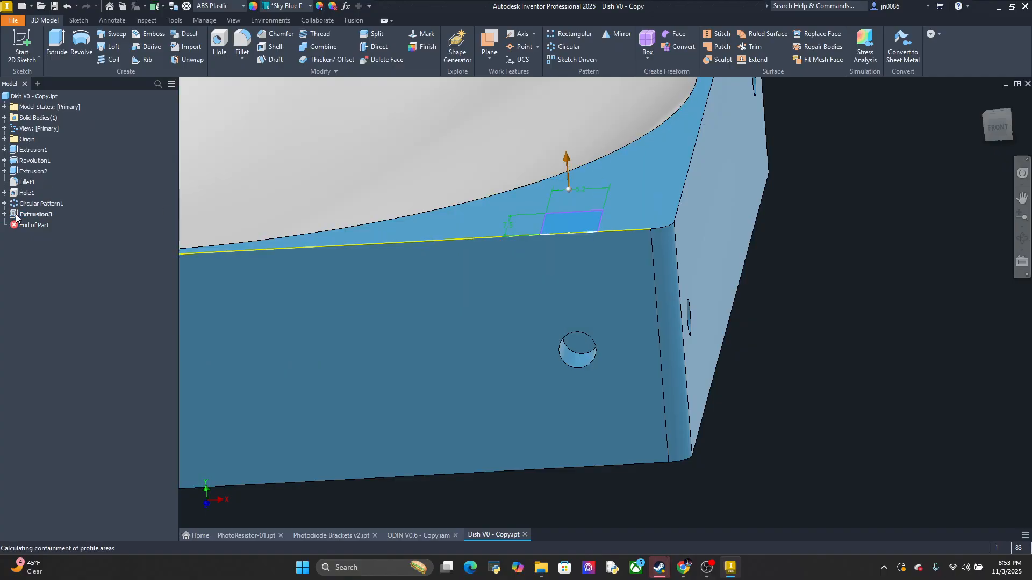
left_click(262, 298)
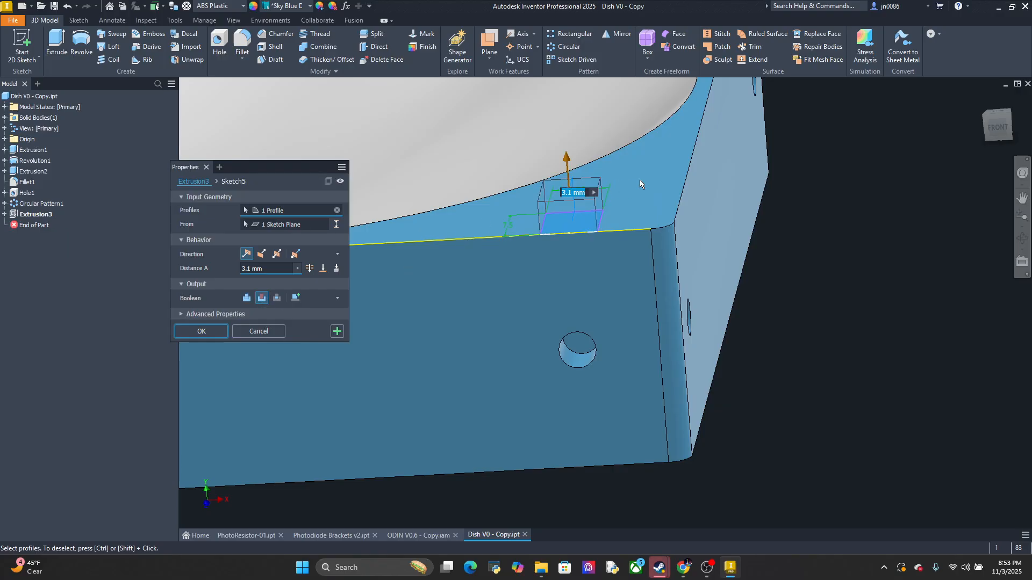
left_click(261, 256)
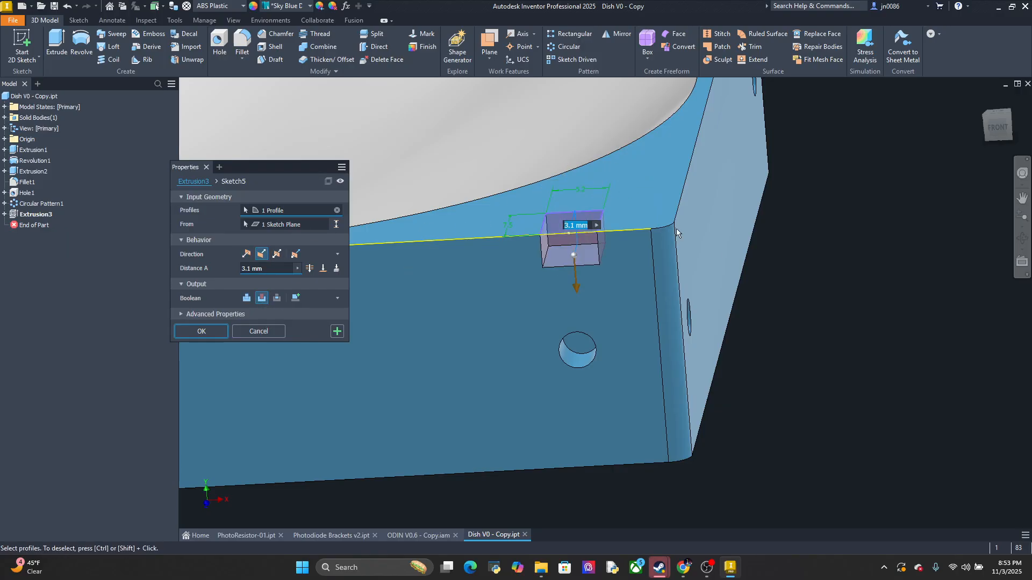
left_click(202, 331)
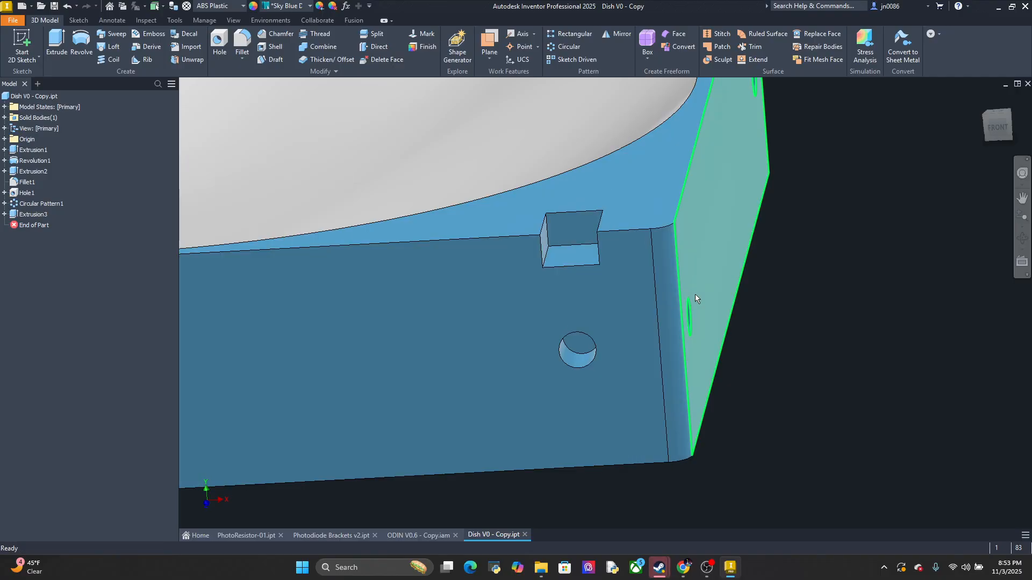
Examine the bracket at the dish corner in the ODIN V0.6 - Copy assembly and the lead layout of the PhotoResistor-01 part
mouse_move(695, 295)
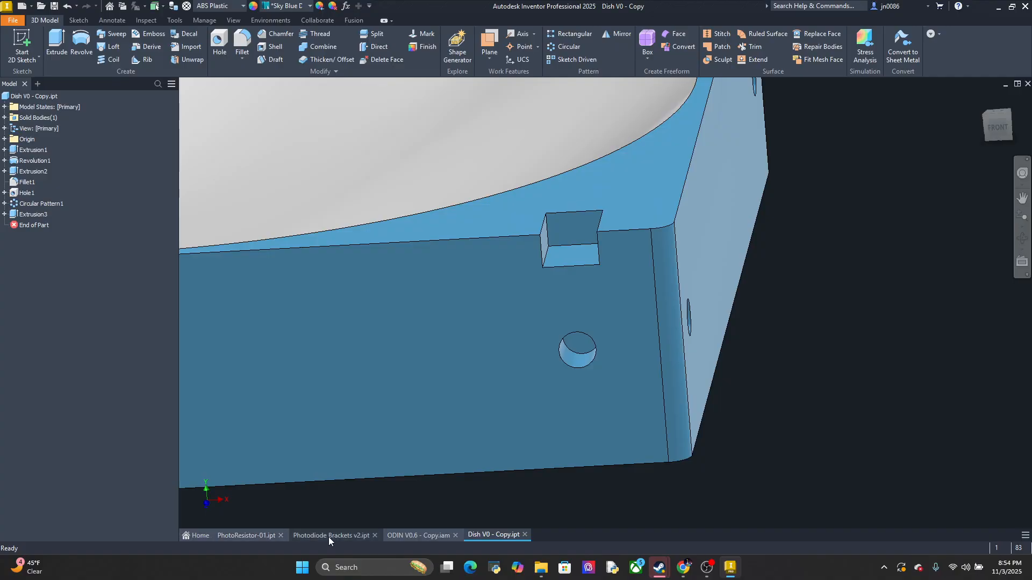
left_click(419, 535)
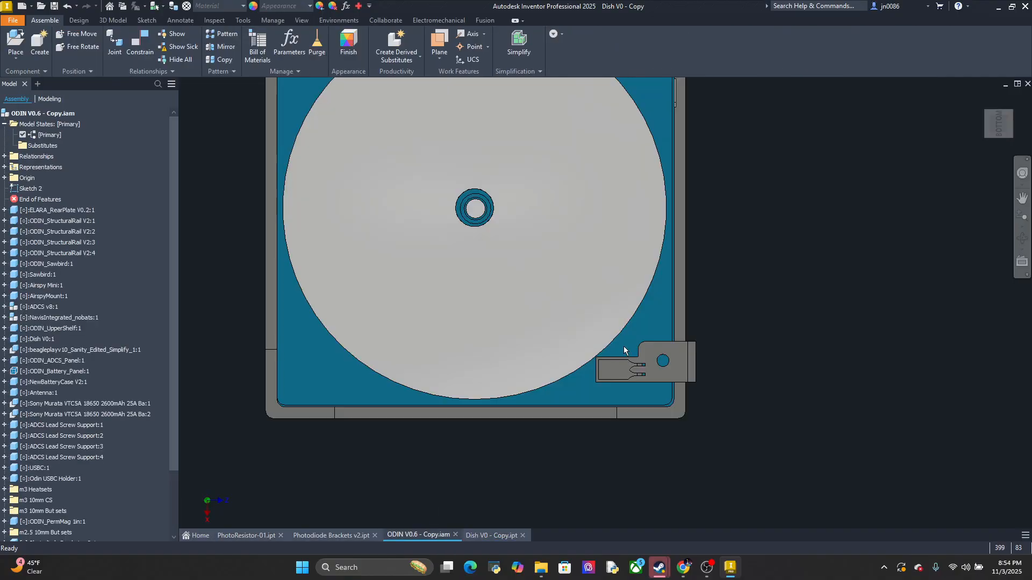
middle_click_drag(684, 393, 711, 353, "shift")
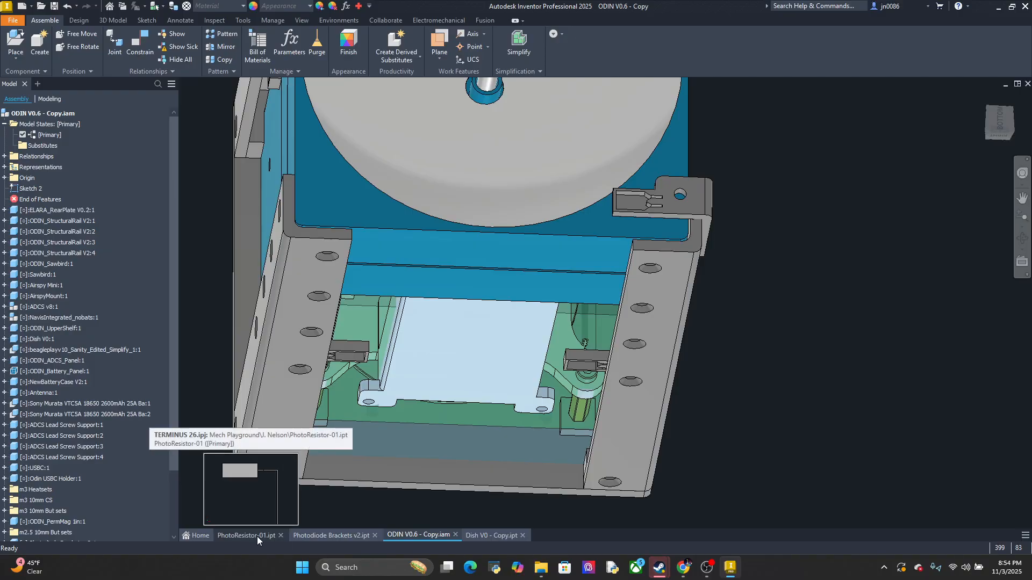
left_click(257, 537)
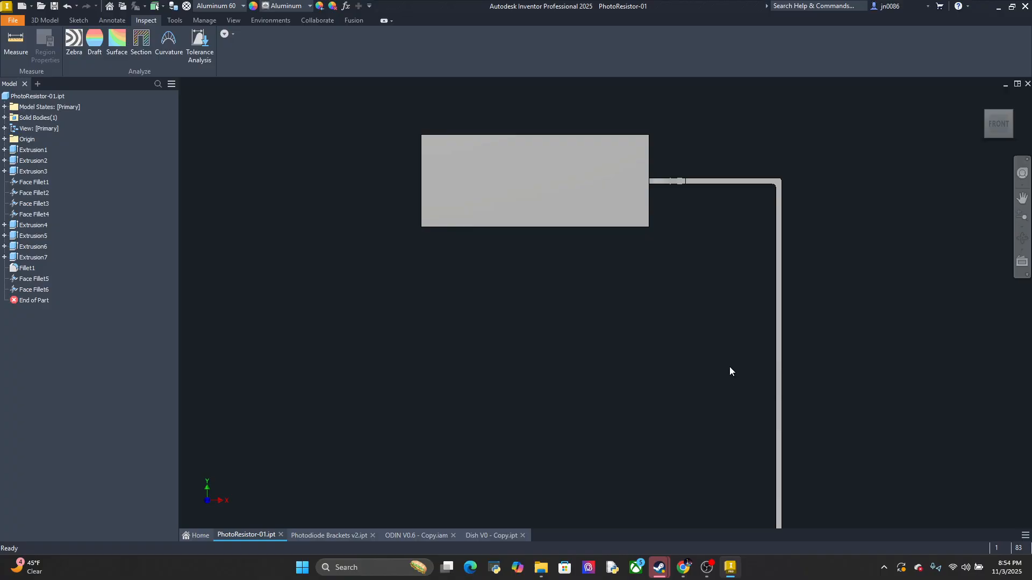
middle_click_drag(755, 417, 799, 389)
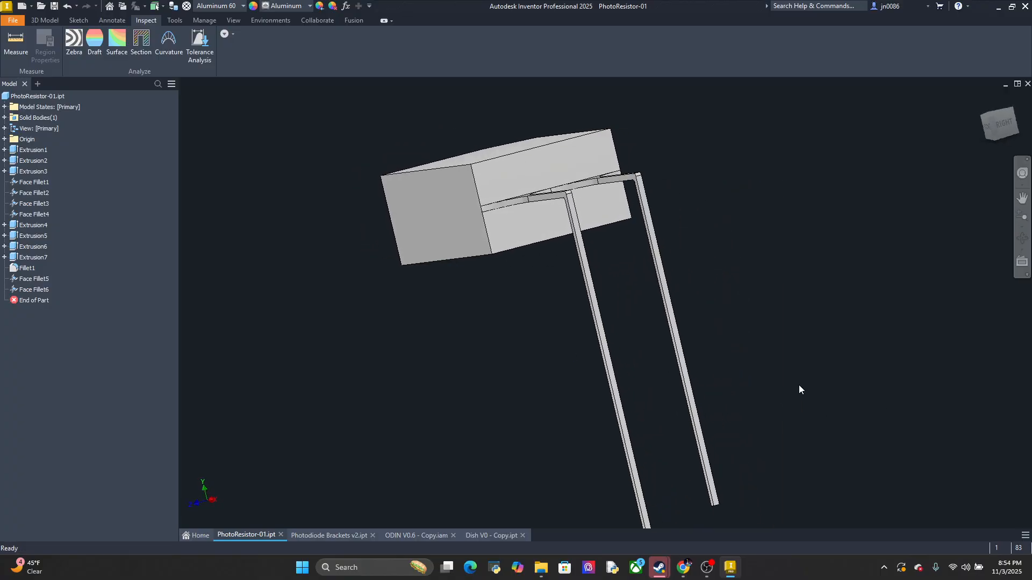
left_click(1003, 133)
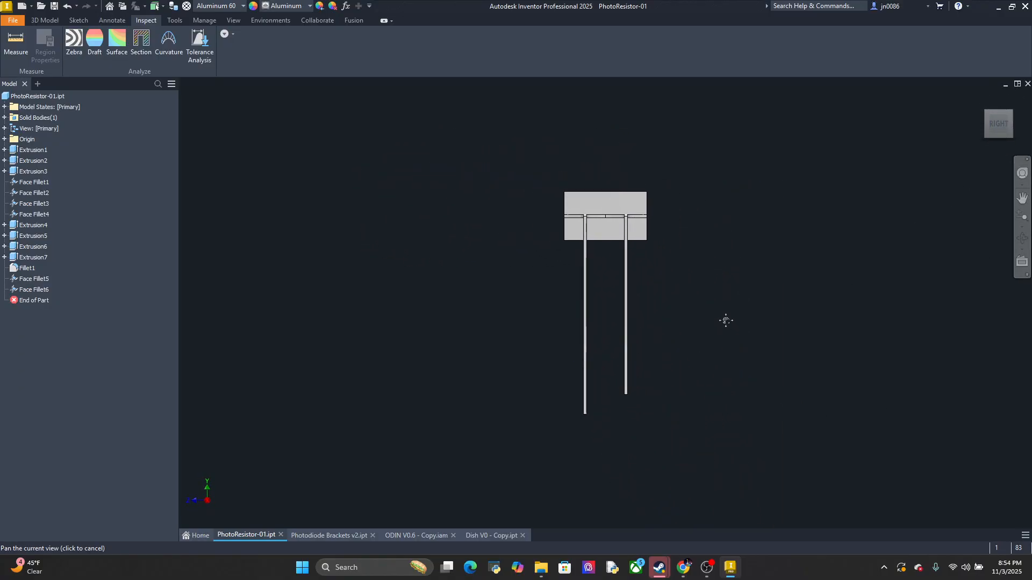
middle_click_drag(725, 320, 588, 378, "shift")
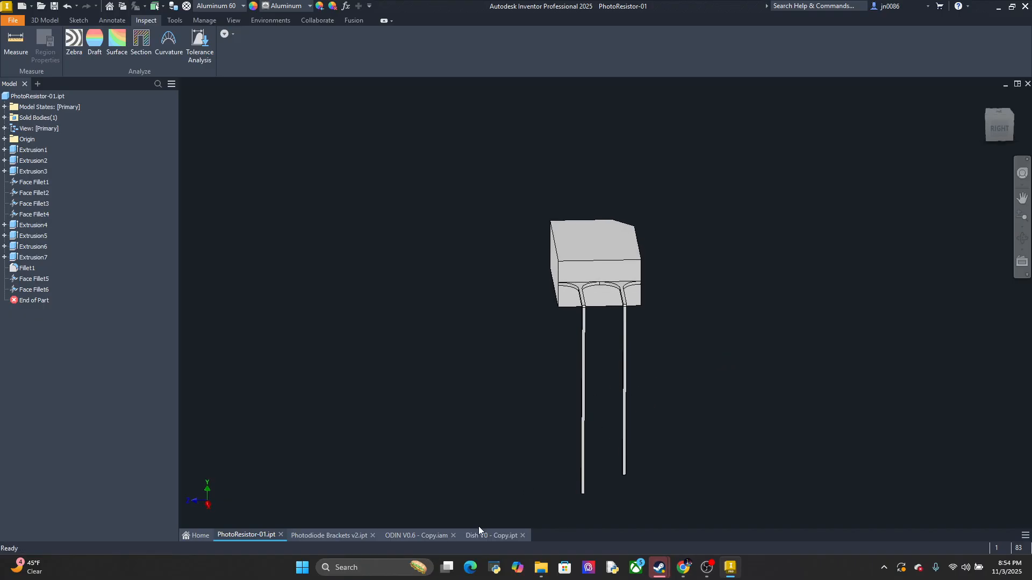
Inspect the pocket and the side hole below it in Dish V0 - Copy from the front
left_click(495, 533)
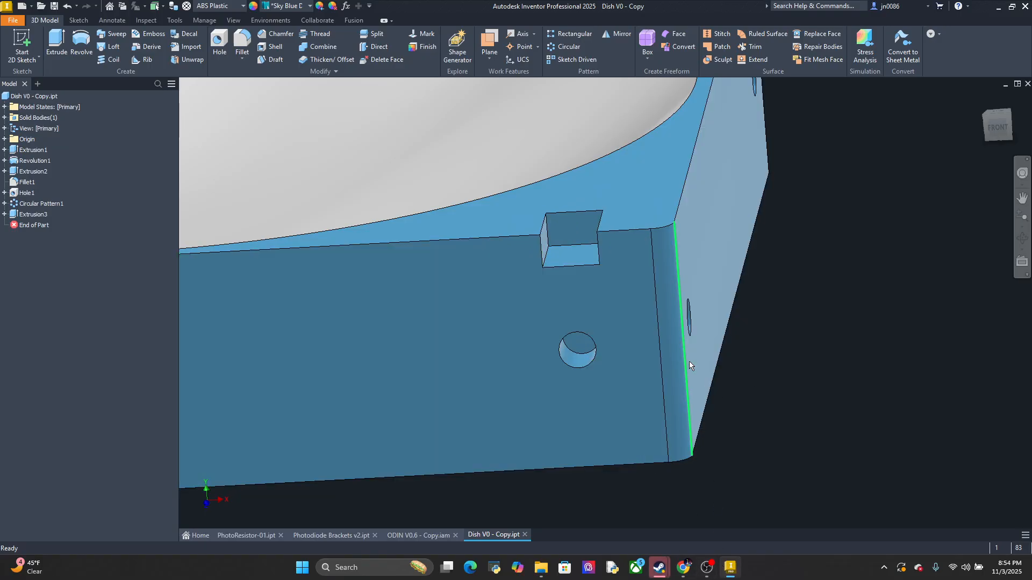
scroll(717, 358, "up", 5)
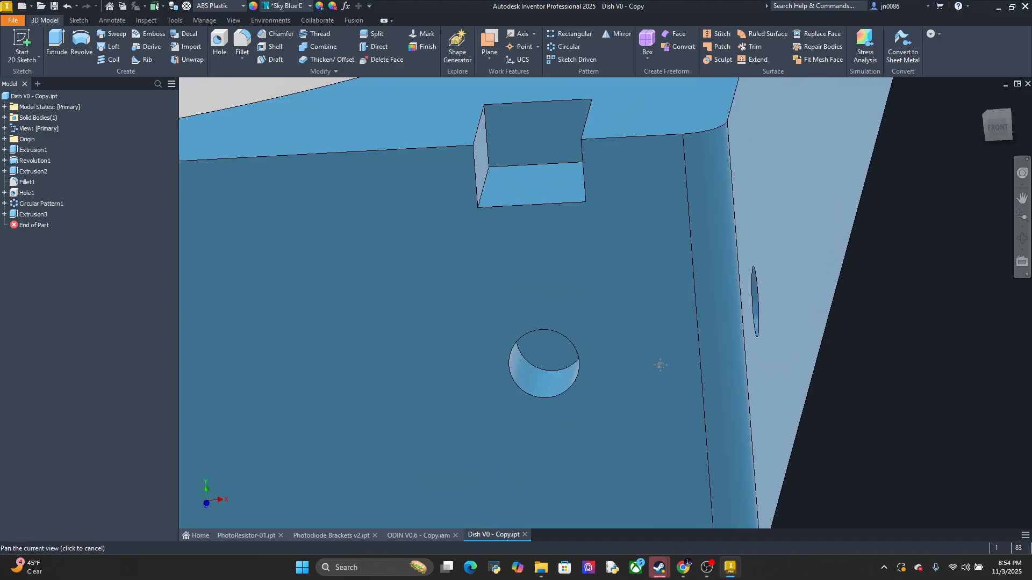
middle_click_drag(659, 362, 712, 380)
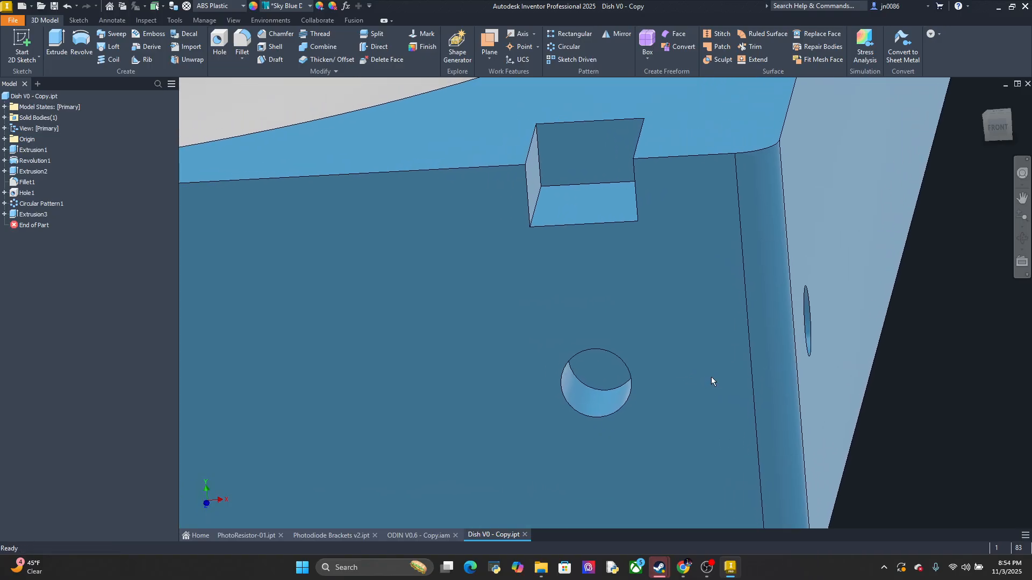
left_click(997, 127)
scroll(768, 292, "up", 3)
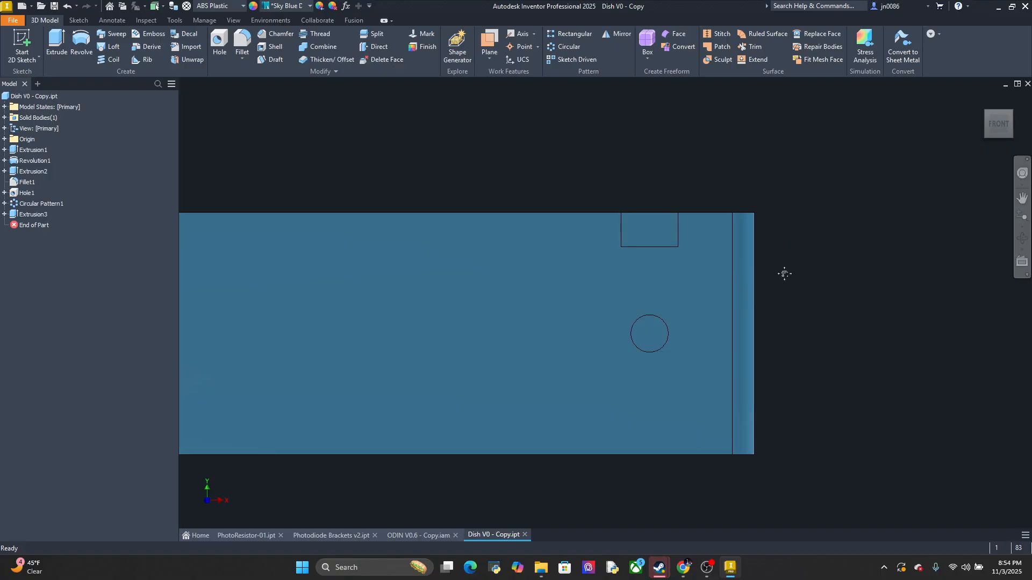
Examine the pocket and side hole in Dish V0 - Copy and the rear plate corner of the ODIN V0.6 - Copy assembly
middle_click_drag(783, 272, 758, 394)
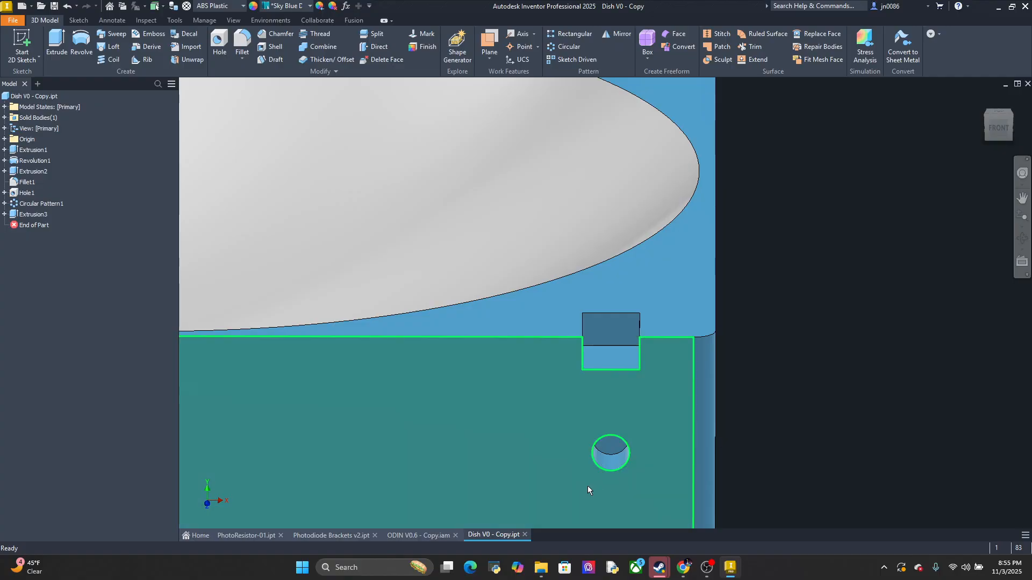
left_click(399, 532)
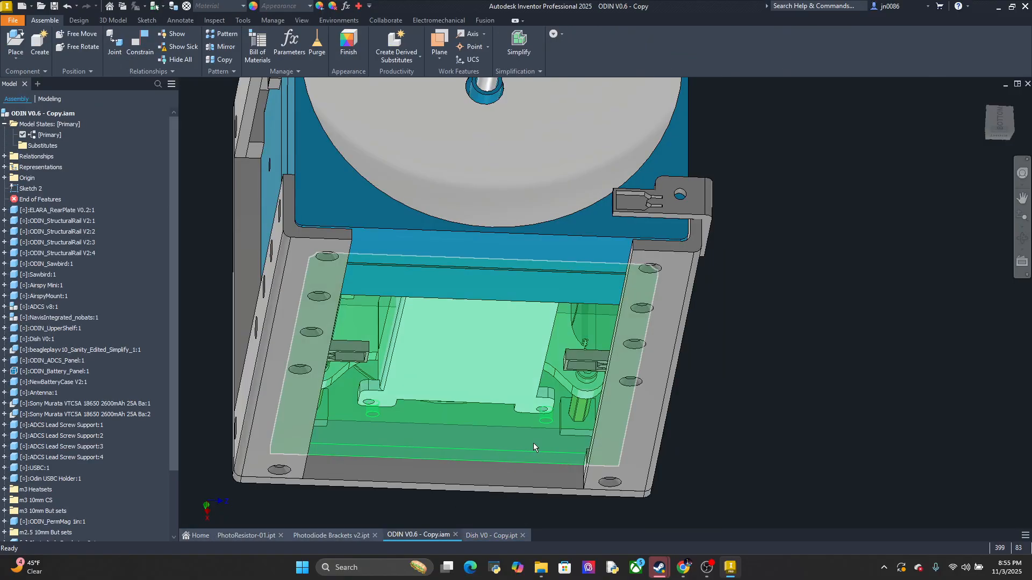
scroll(534, 443, "up", 4)
middle_click_drag(540, 490, 602, 400, "shift")
scroll(613, 411, "down", 4)
middle_click_drag(553, 439, 468, 480)
middle_click_drag(468, 480, 497, 445, "shift")
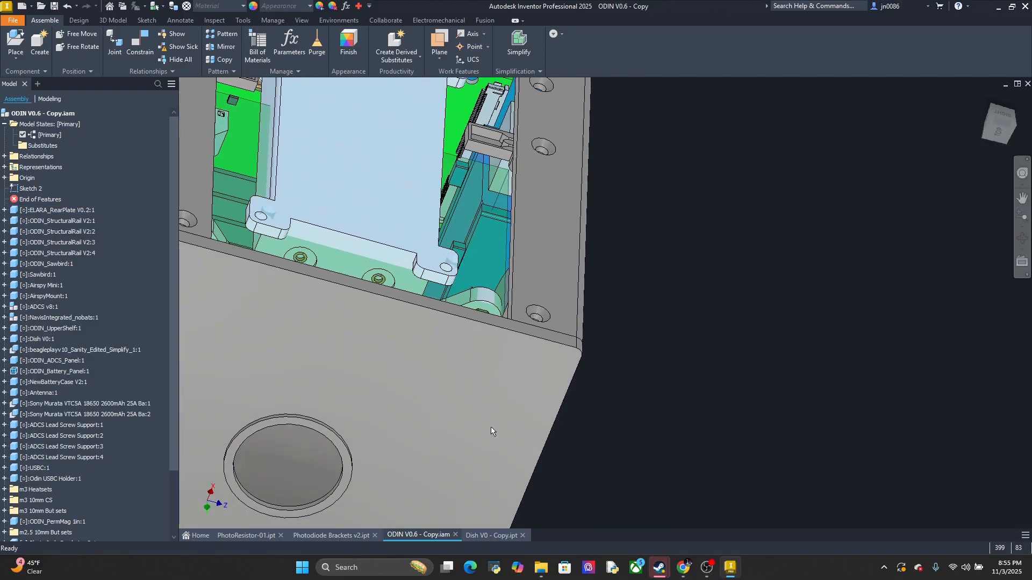
left_click(473, 376)
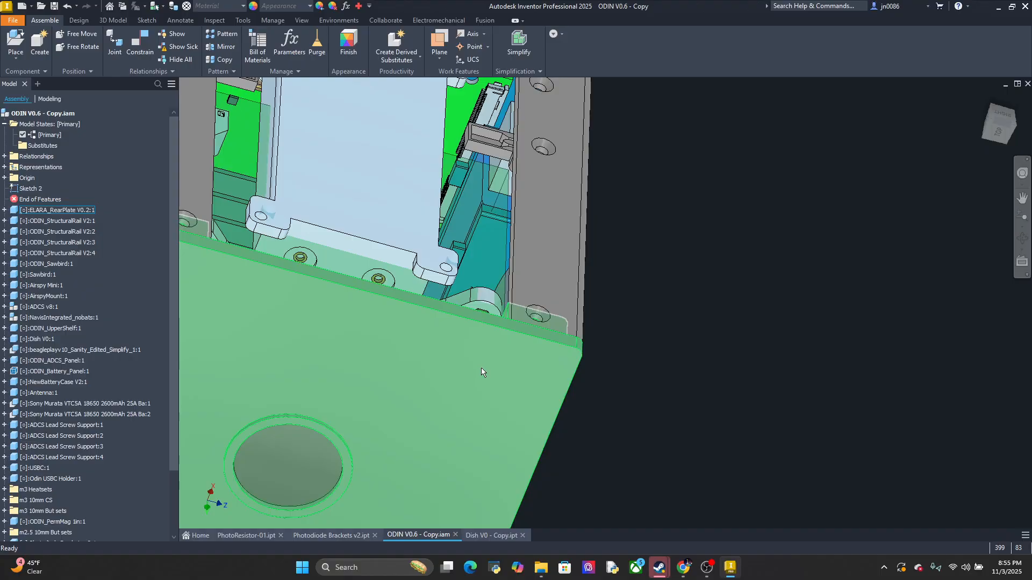
left_click(633, 340)
middle_click_drag(604, 353, 593, 256)
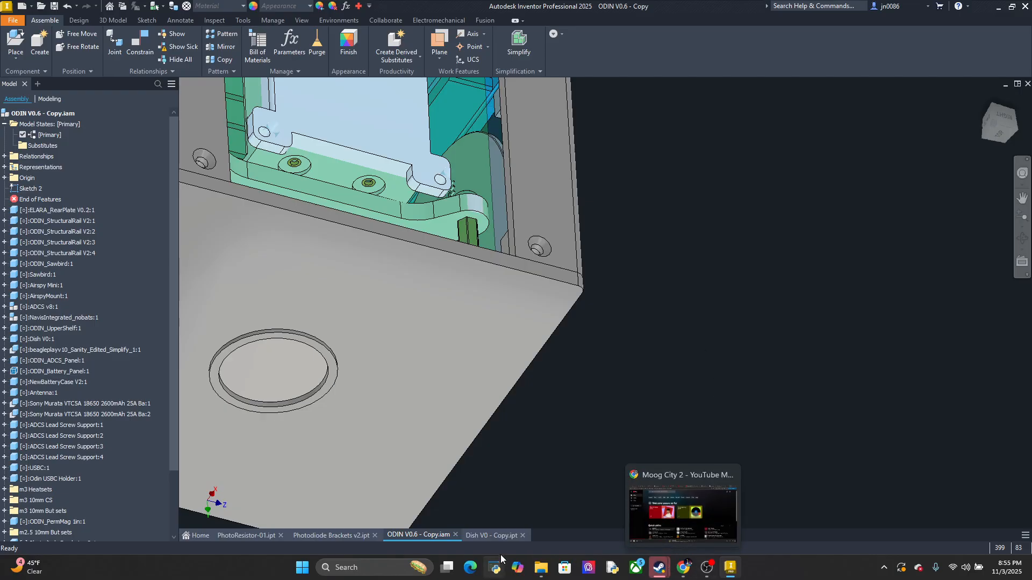
left_click(499, 535)
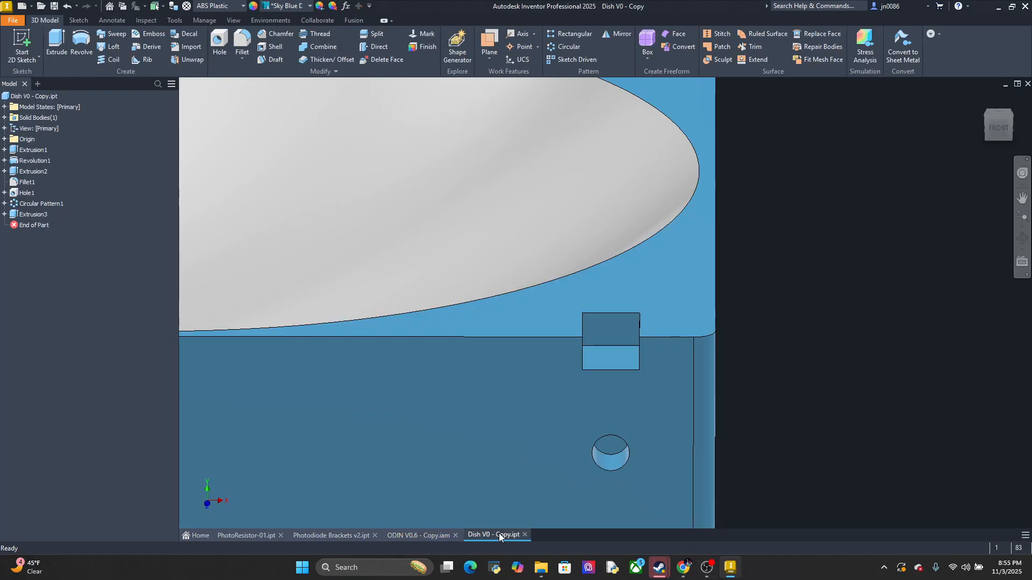
middle_click_drag(731, 342, 718, 321)
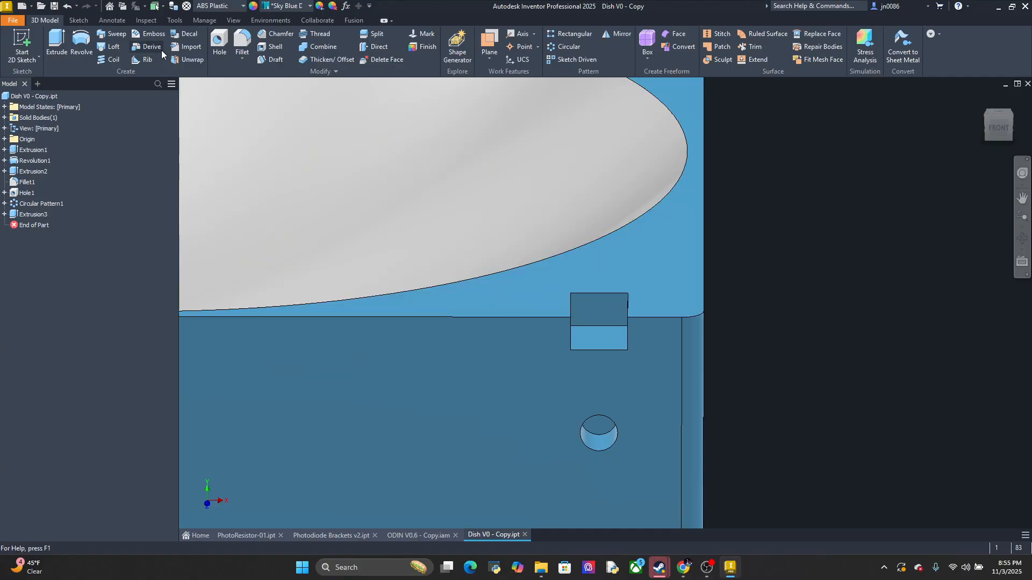
Create a new part and start a 2D sketch on its horizontal XZ plane
left_click(31, 7)
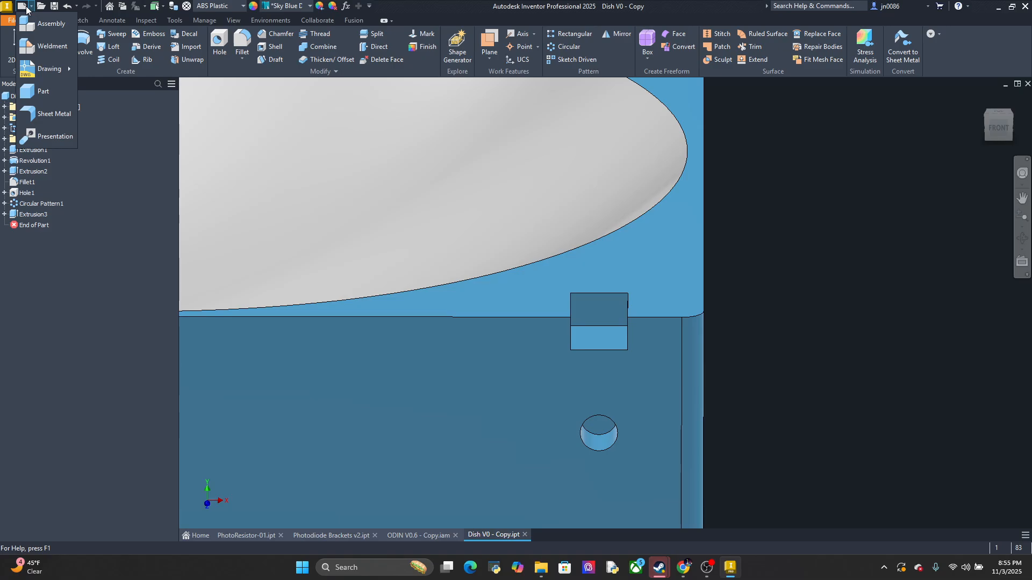
left_click(39, 98)
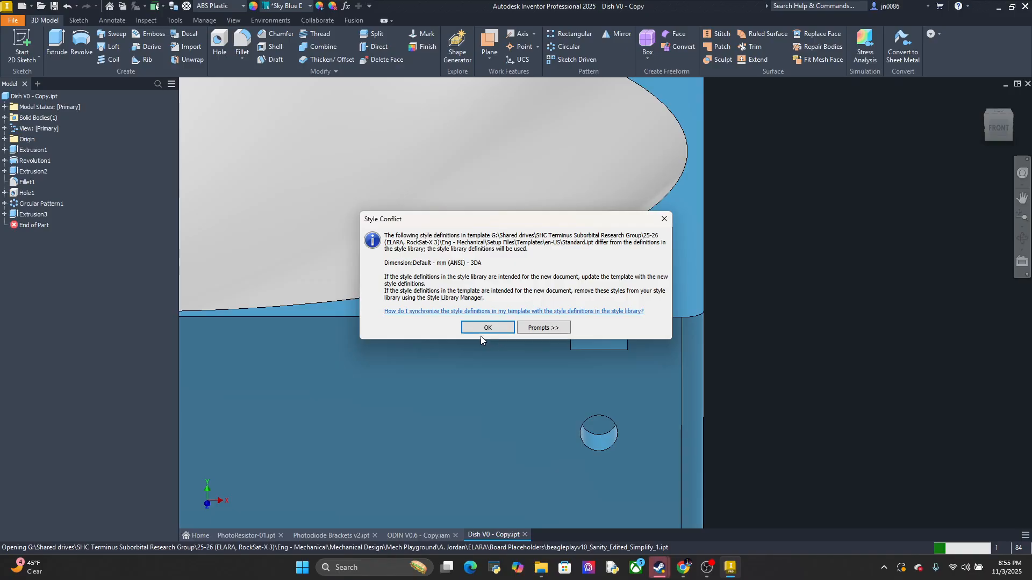
left_click(485, 329)
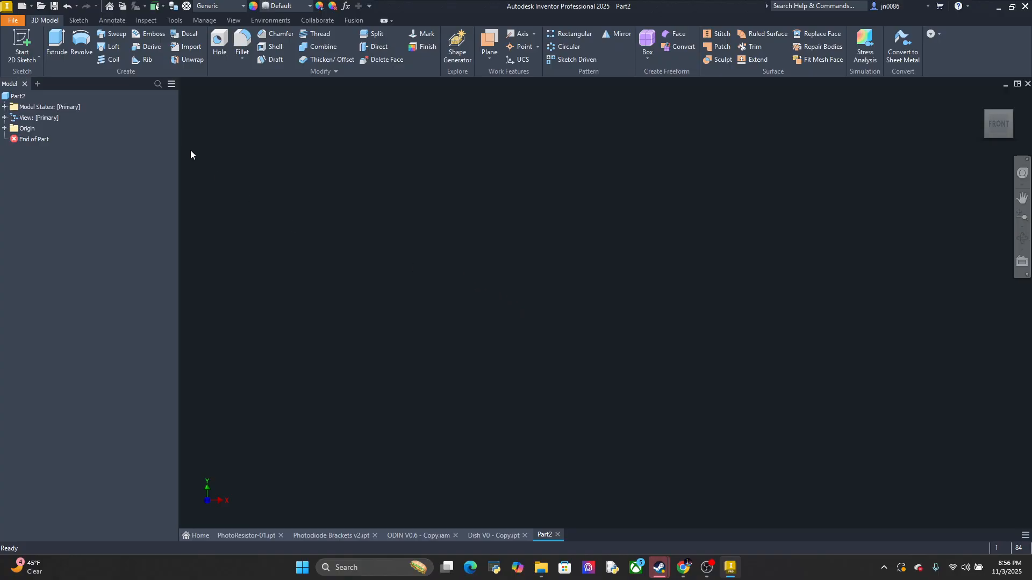
left_click(22, 44)
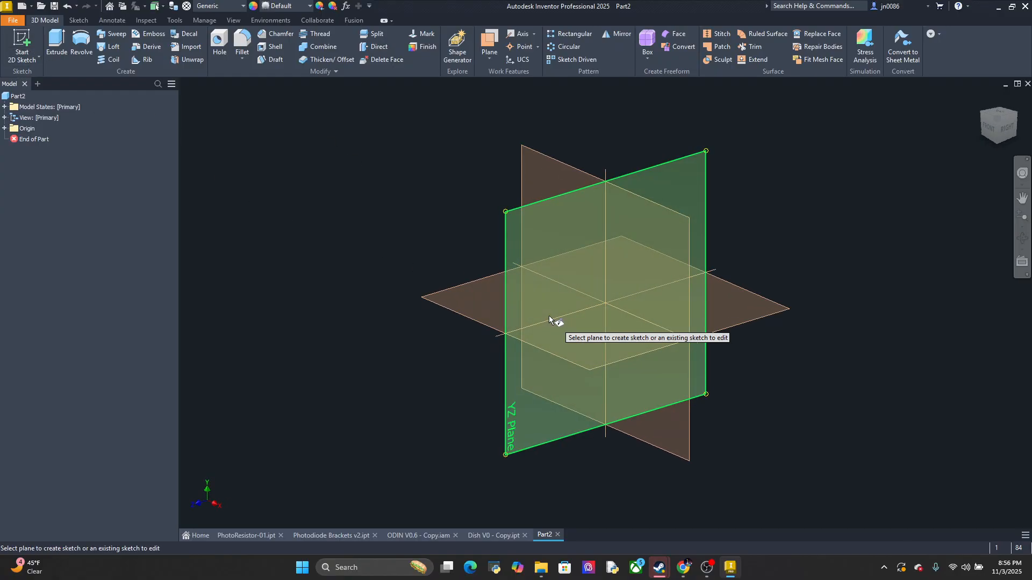
left_click(580, 352)
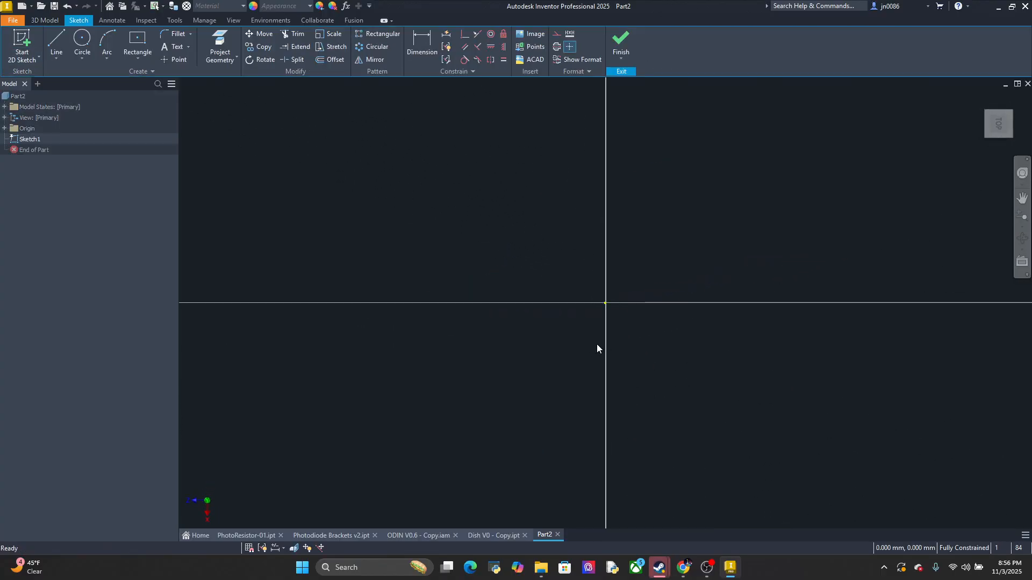
Review the Photodiode Brackets v2 part, the ODIN V0.6 - Copy assembly and the corner pocket in Dish V0 - Copy
left_click(313, 536)
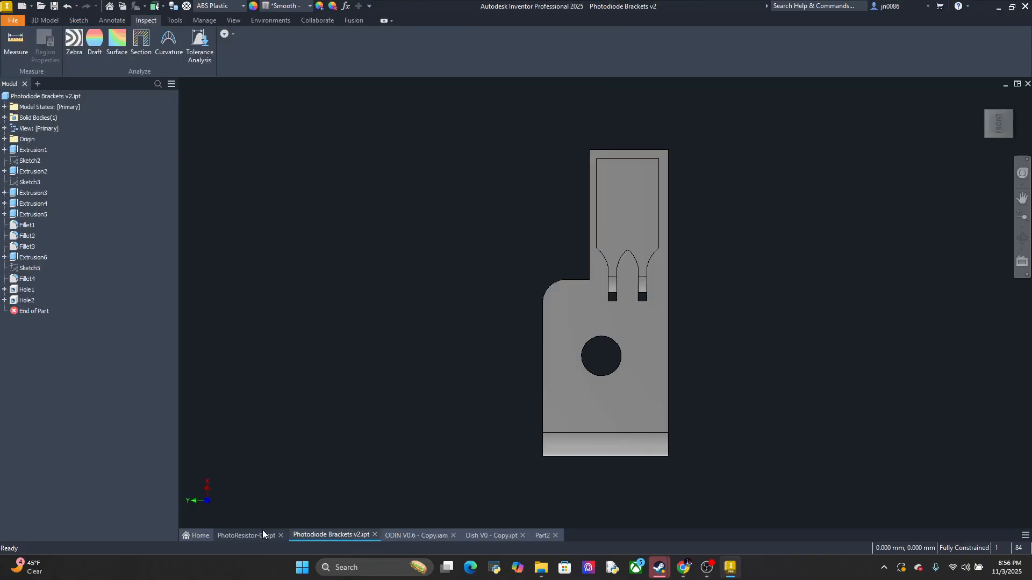
mouse_move(262, 530)
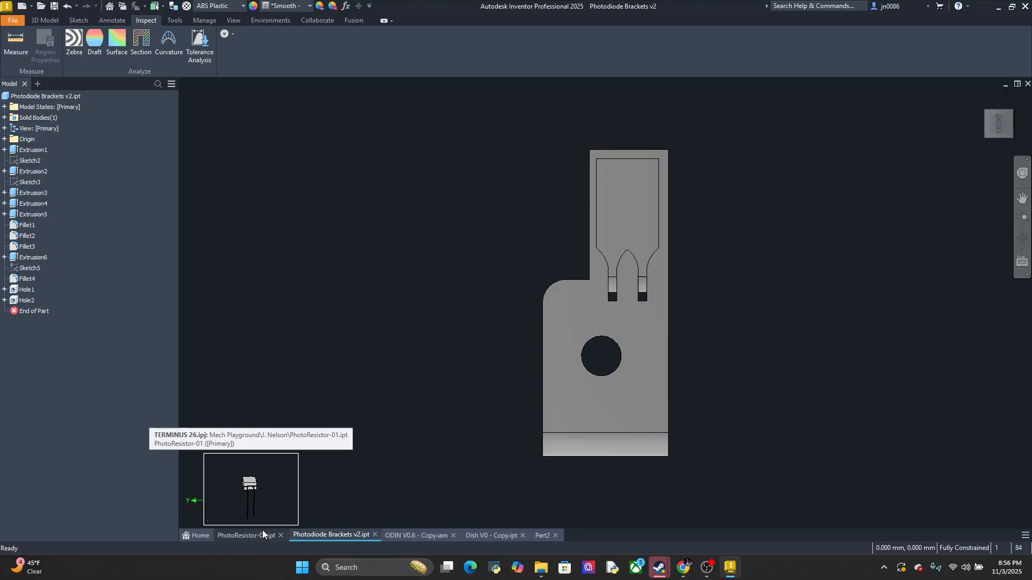
left_click(263, 529)
left_click(350, 533)
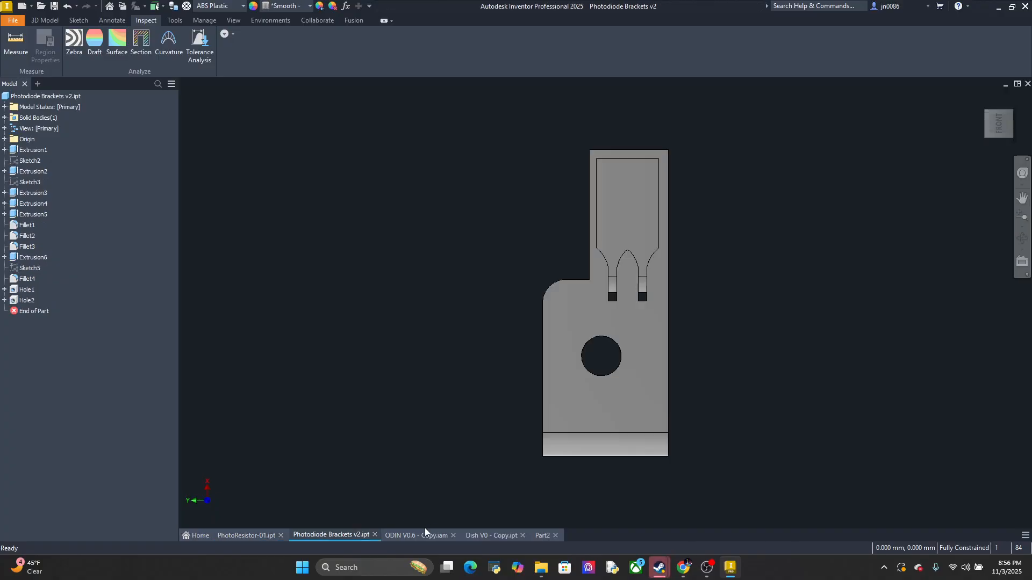
left_click(427, 530)
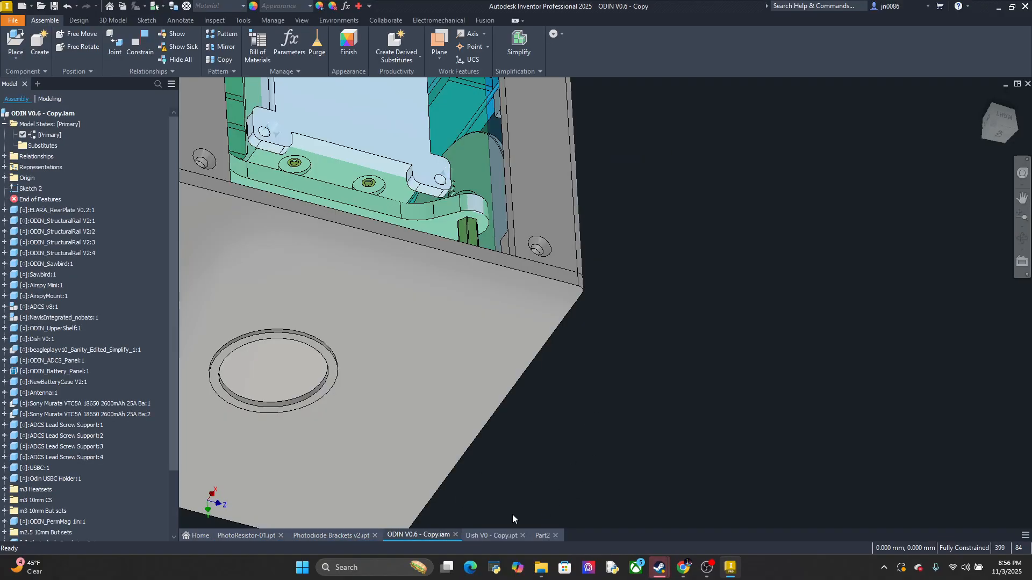
left_click(490, 535)
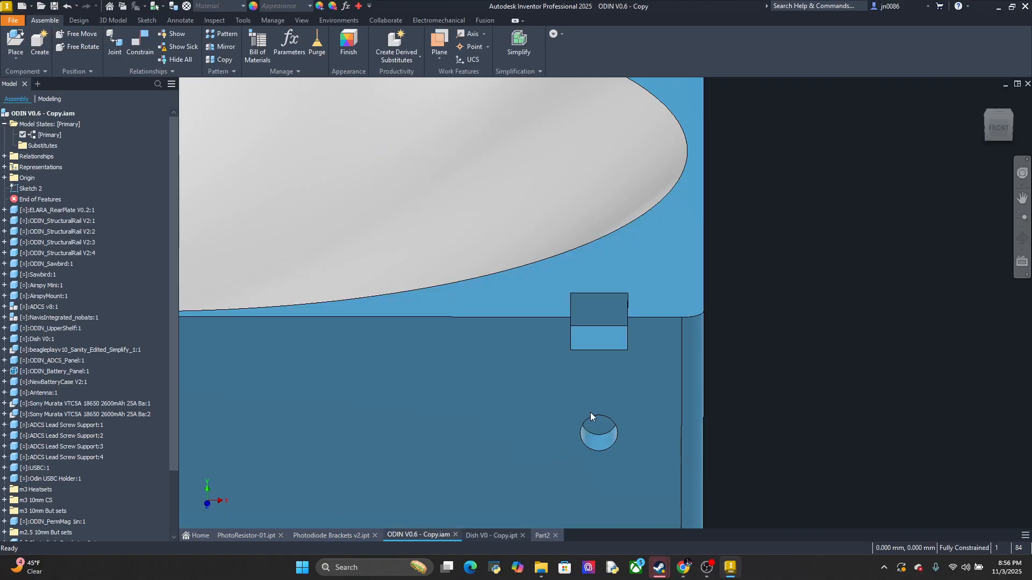
left_click(612, 305)
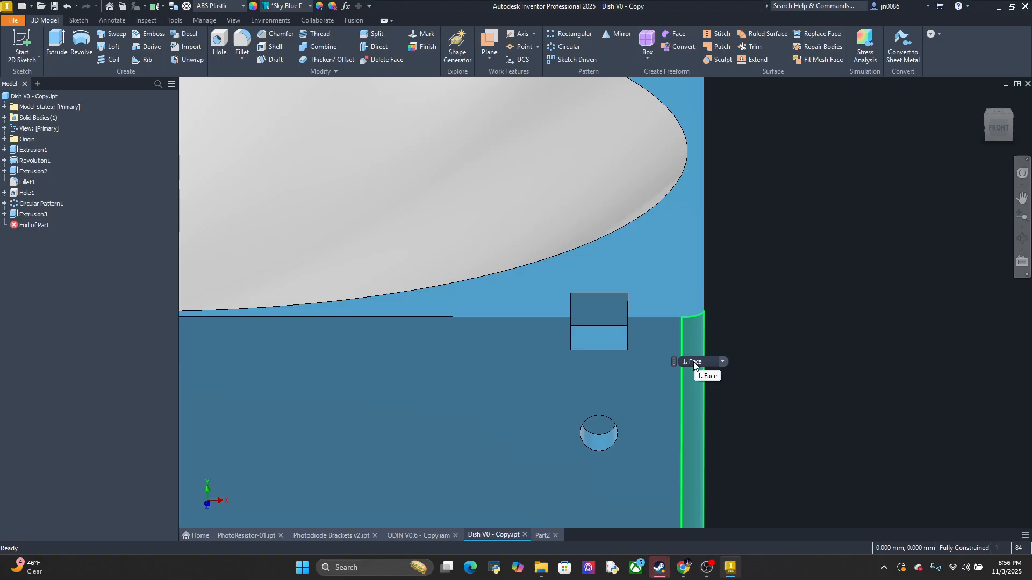
middle_click_drag(776, 340, 771, 288)
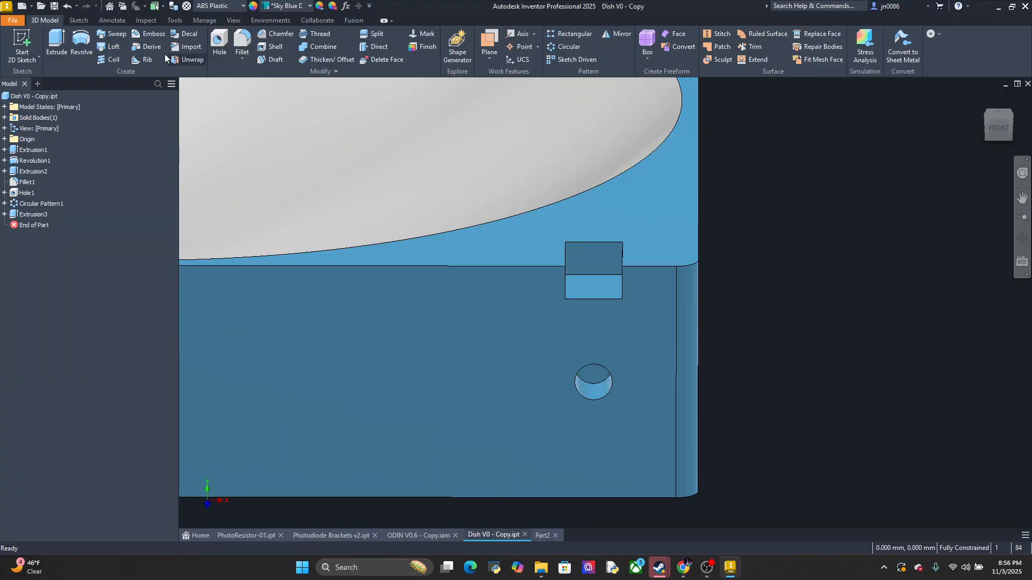
Measure the distance between the pocket's lower front edge and the side hole in Dish V0 - Copy
left_click(170, 20)
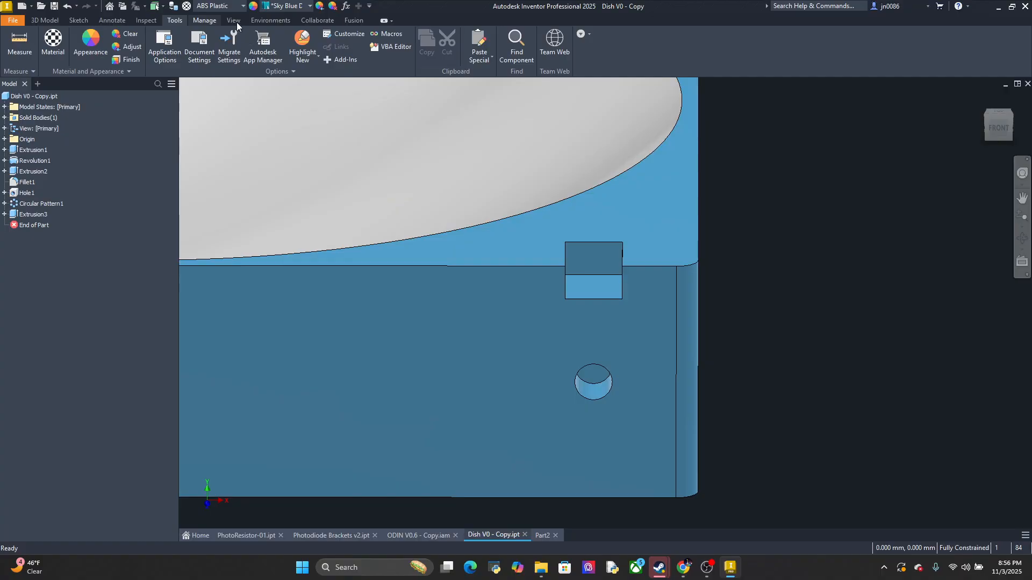
left_click(207, 21)
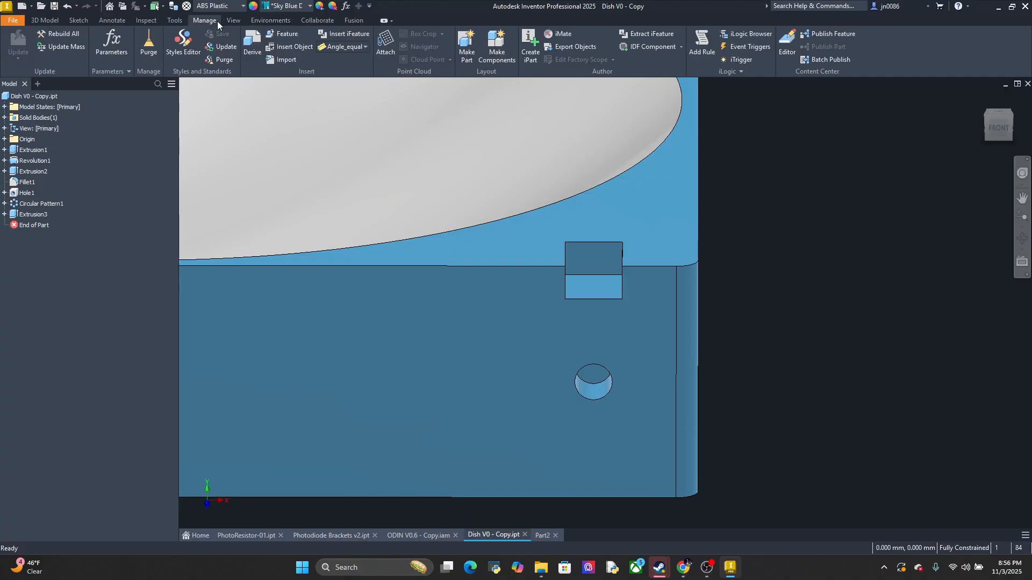
left_click(175, 19)
left_click(19, 43)
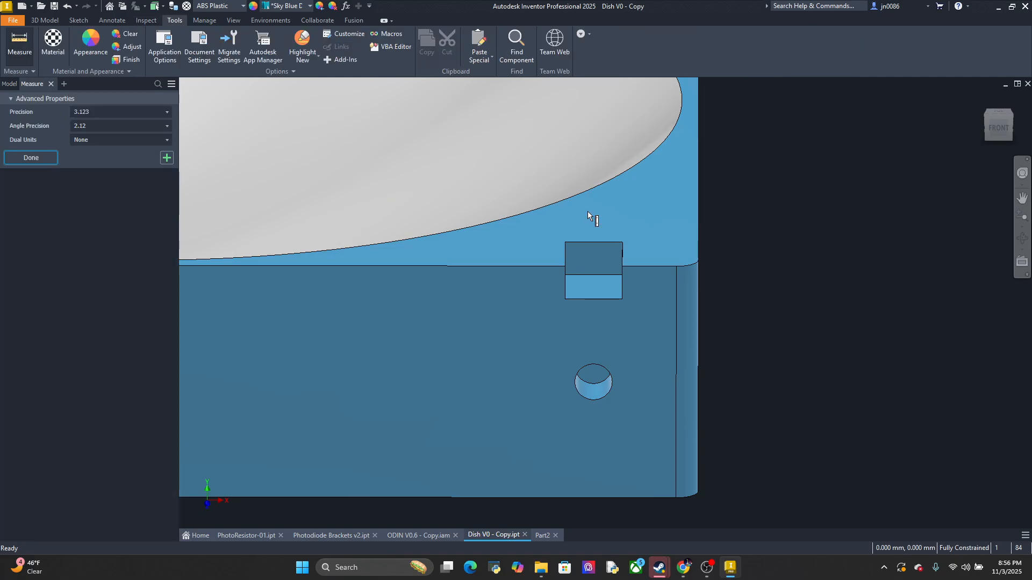
left_click(584, 300)
left_click(591, 364)
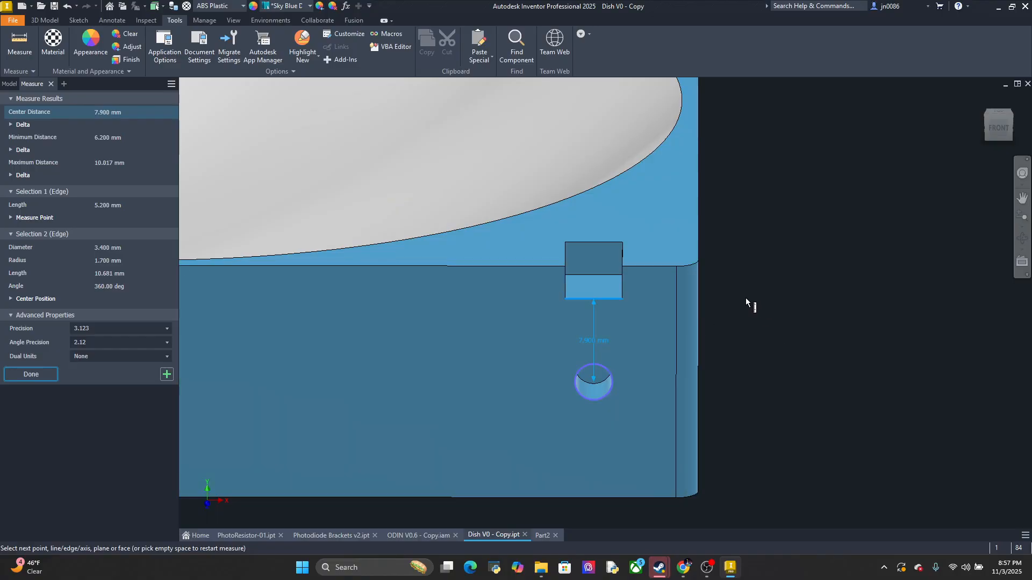
middle_click_drag(778, 326, 716, 338)
Inspect the PhotoResistor-01 body and leads from the top and compare them with the recess in Photodiode Brackets v2
left_click(258, 532)
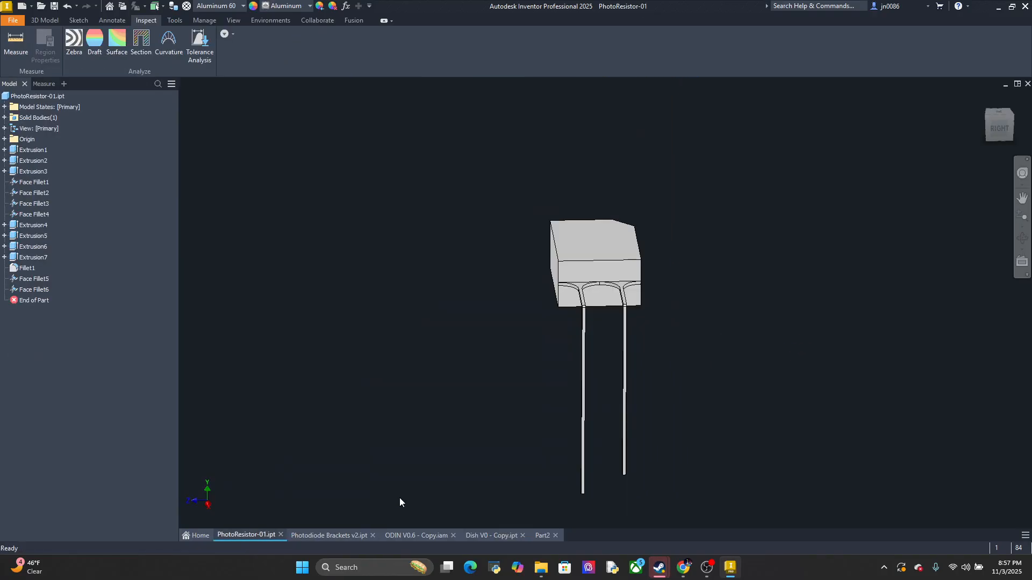
middle_click_drag(601, 301, 426, 543)
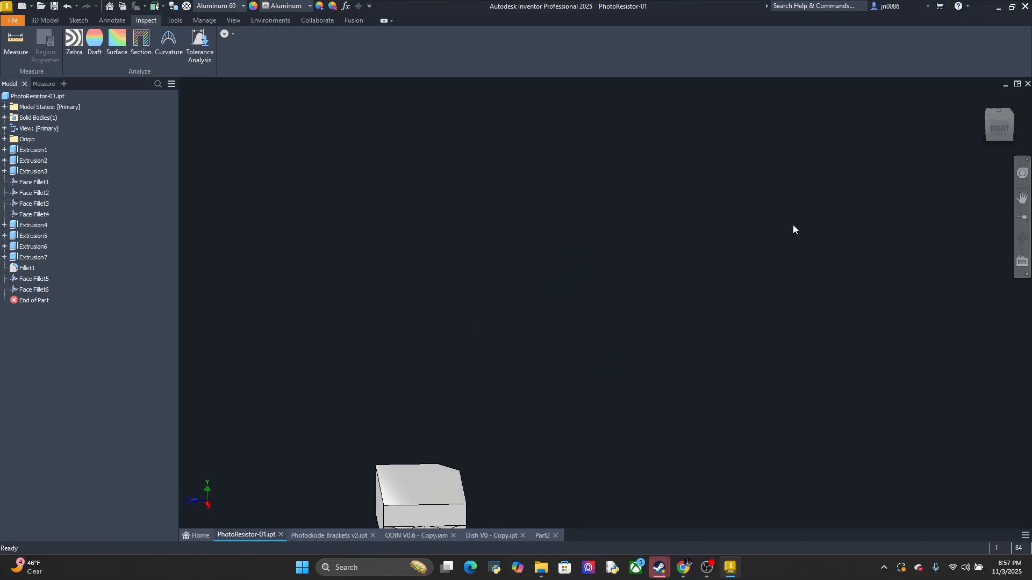
left_click(1005, 111)
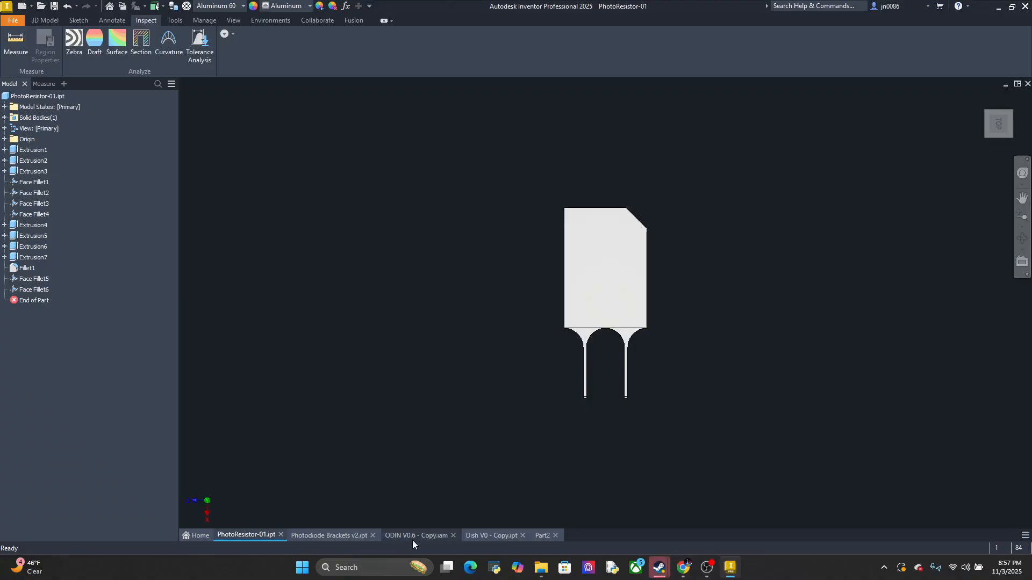
left_click(337, 534)
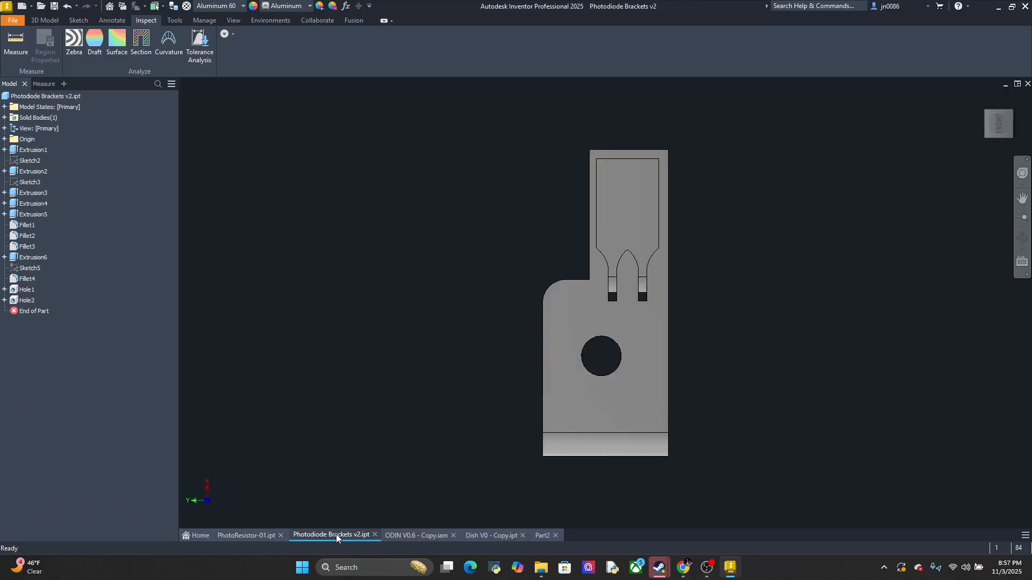
left_click(269, 536)
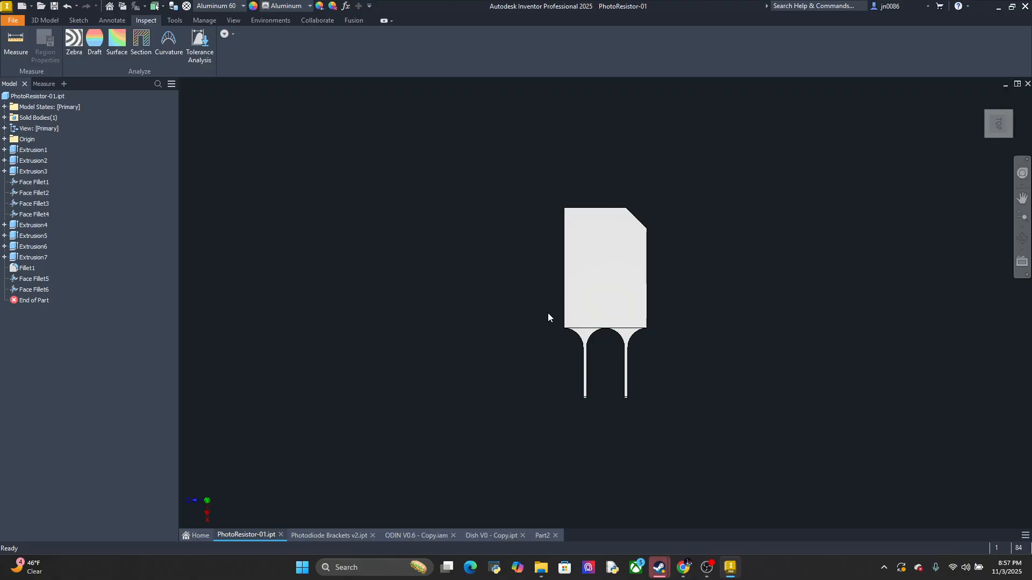
Draw a center rectangle 5.2 mm wide and 7.5 mm high at the Part2 sketch origin and reopen the finished sketch for editing
left_click(536, 536)
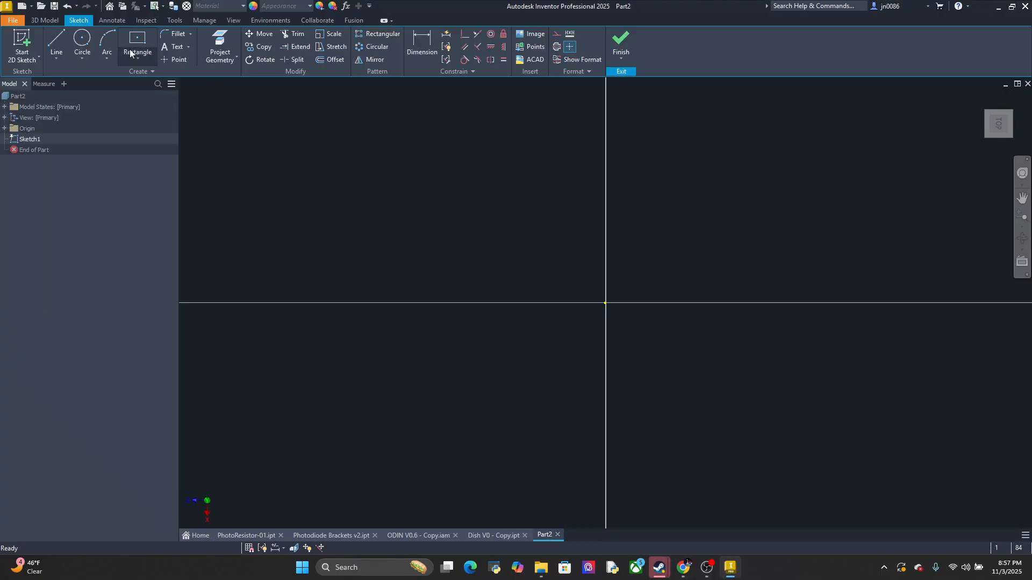
key("r")
left_click(604, 303)
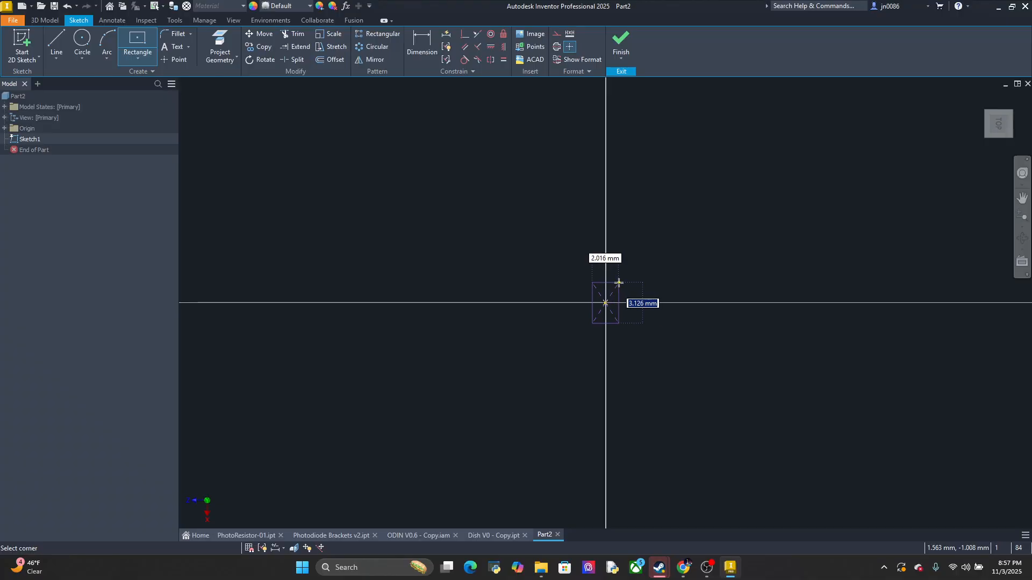
type("7.5")
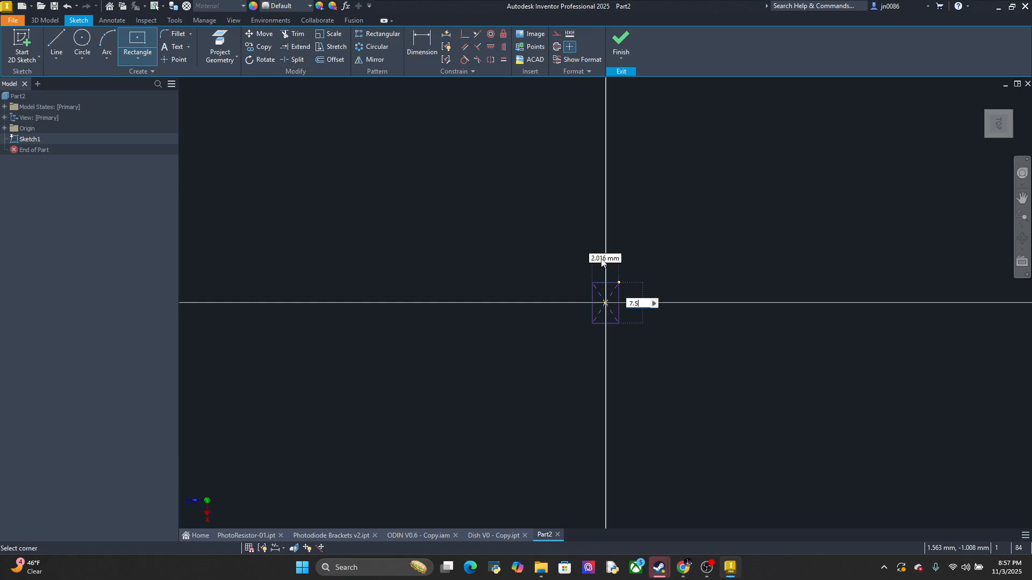
key("Tab")
type("5.2")
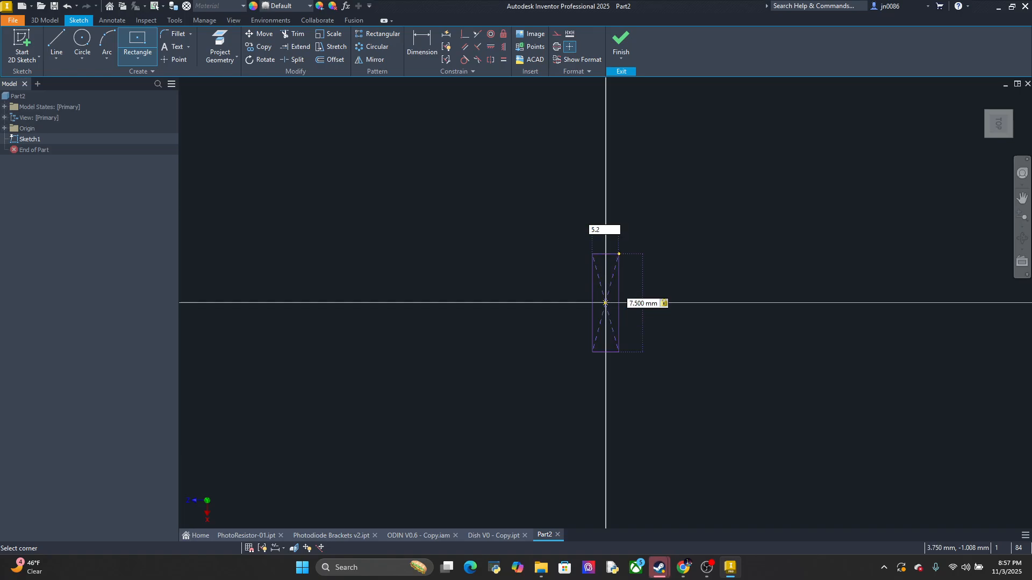
key("Return")
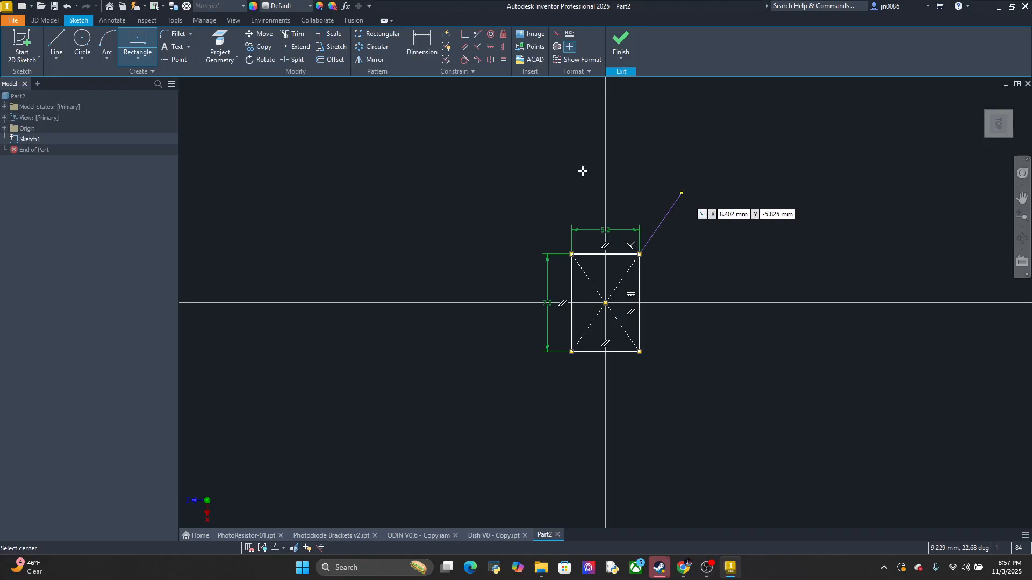
left_click(622, 40)
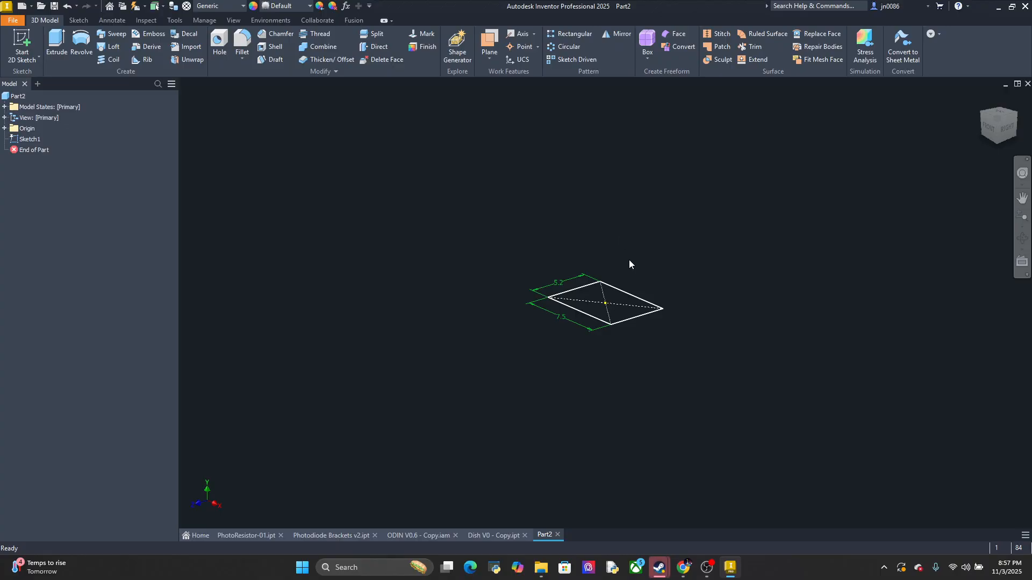
double_click(33, 139)
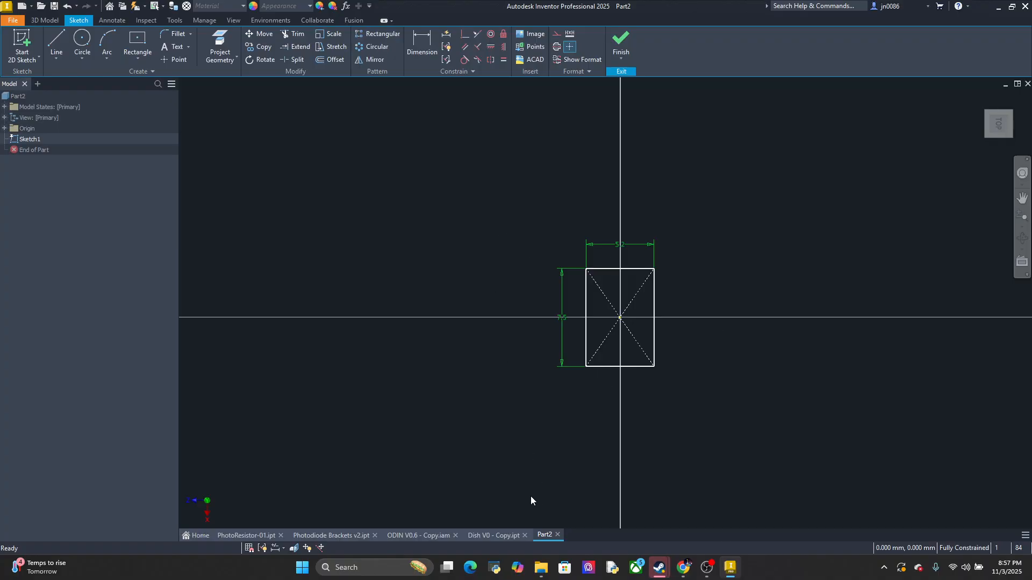
Measure the gap between the photodiode recess's long edge and the bracket arm's outer edge in Photodiode Brackets v2
left_click(323, 535)
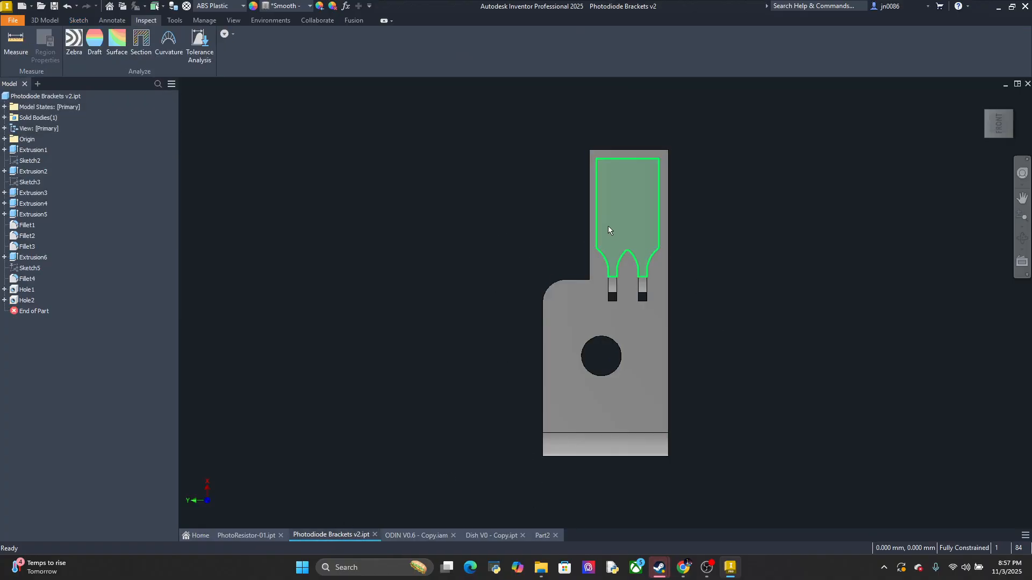
key("m")
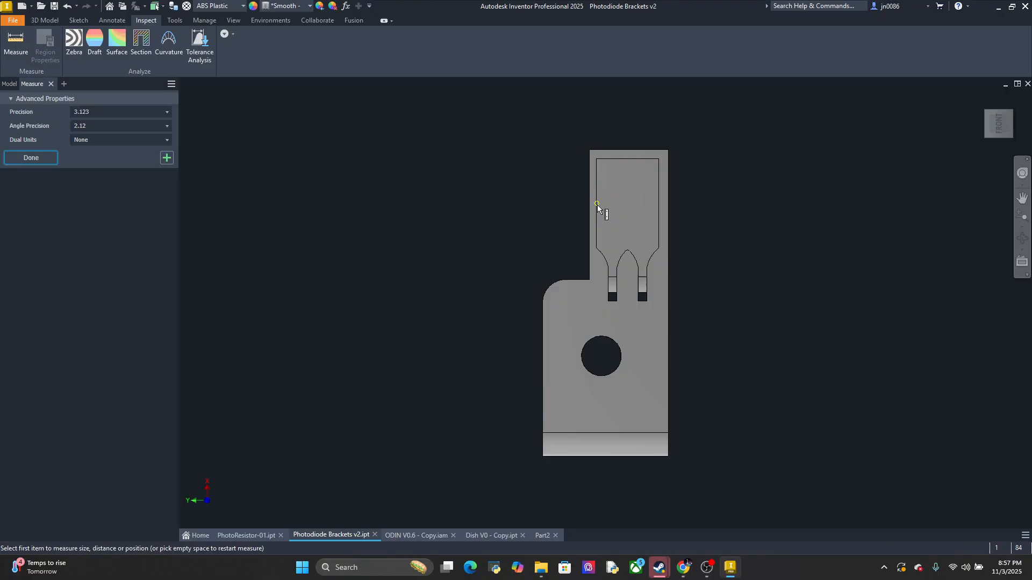
left_click(598, 208)
left_click(589, 210)
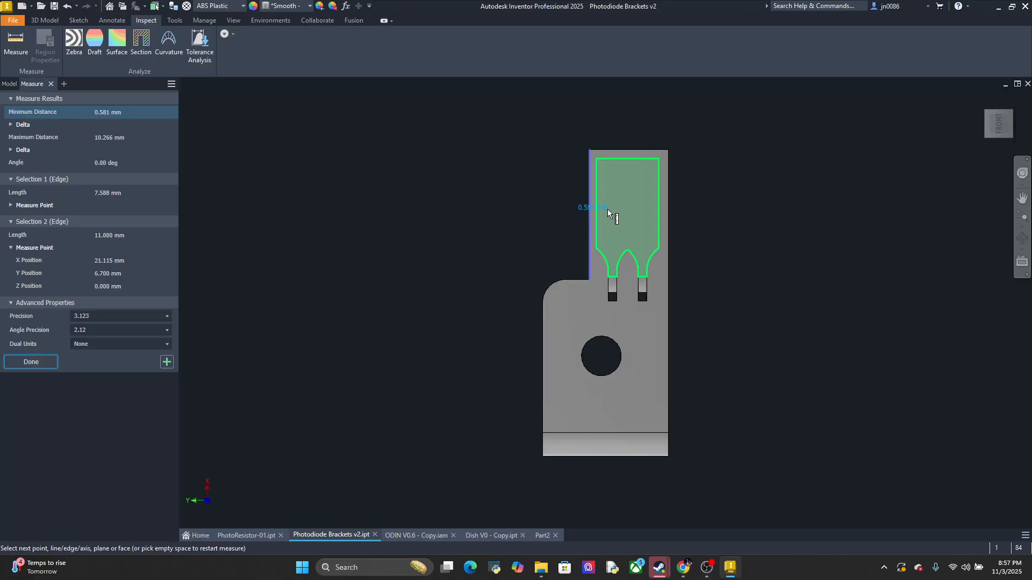
scroll(607, 208, "up", 3)
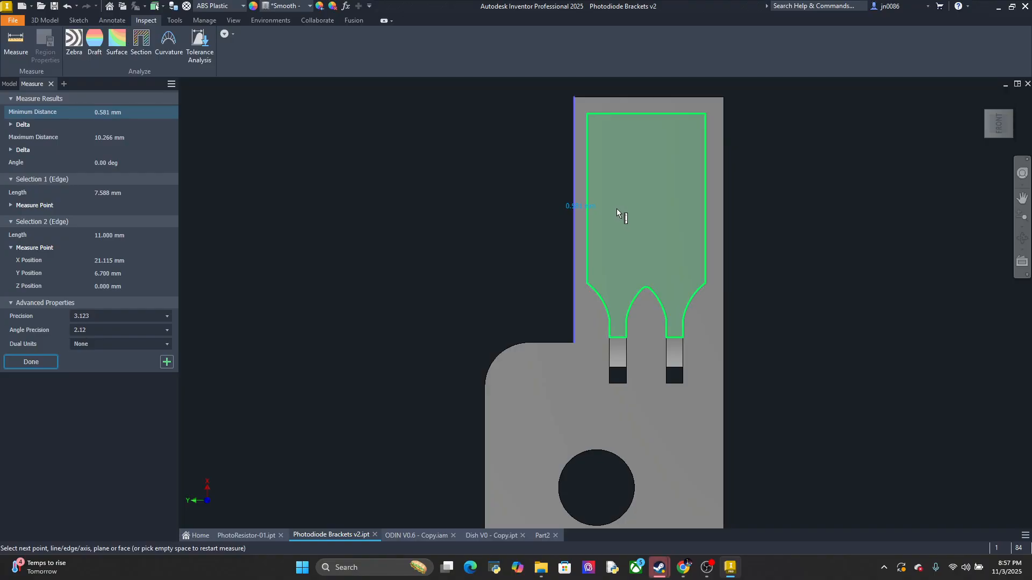
scroll(617, 208, "down", 3)
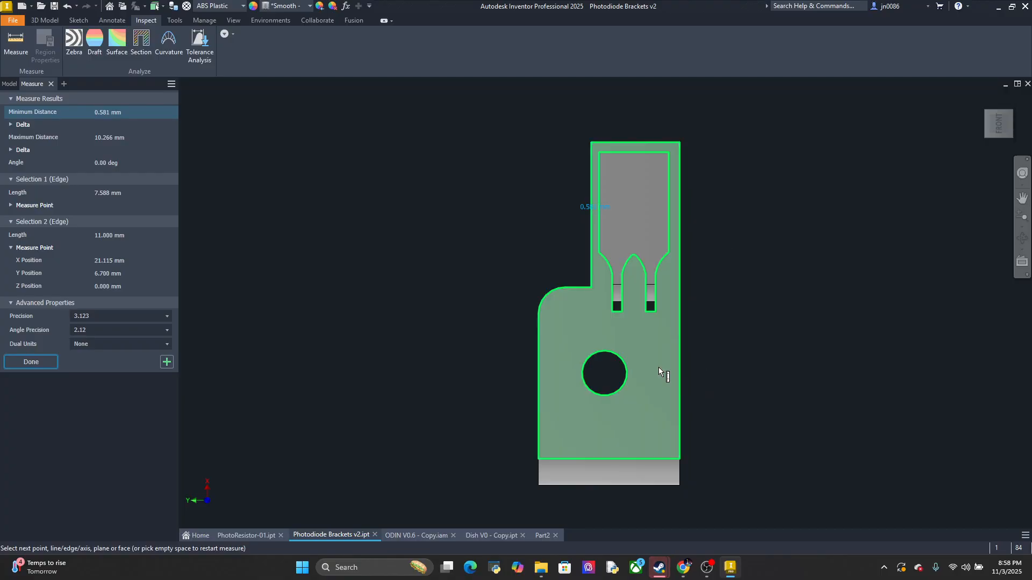
key("Escape")
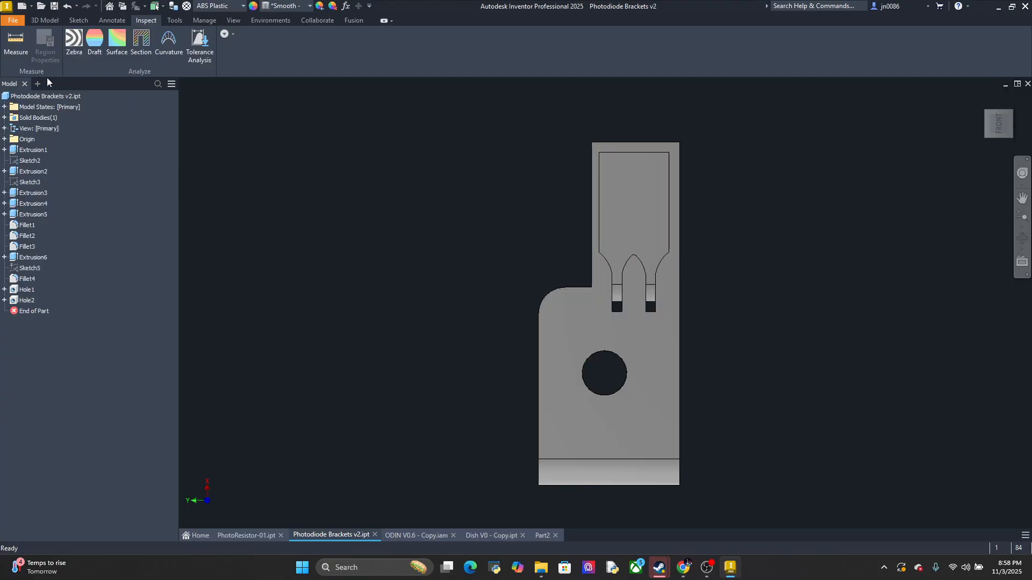
Measure the length of the bracket arm's outer long edge above the rounded shoulder
left_click(21, 47)
left_click(591, 269)
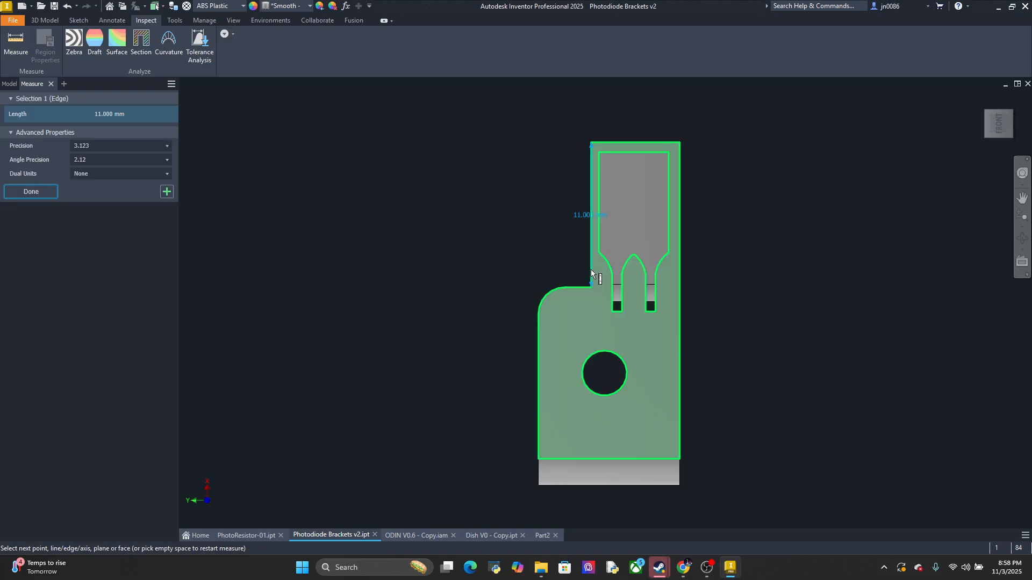
key("Escape")
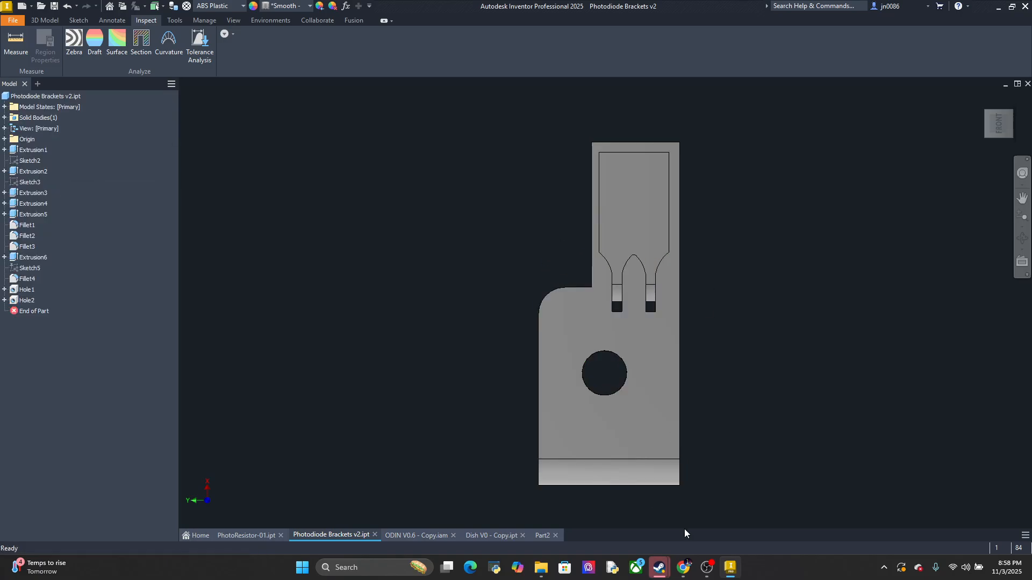
Draw a center rectangle 11 mm high and 5.78 mm wide at the sketch origin in Part2
left_click(542, 536)
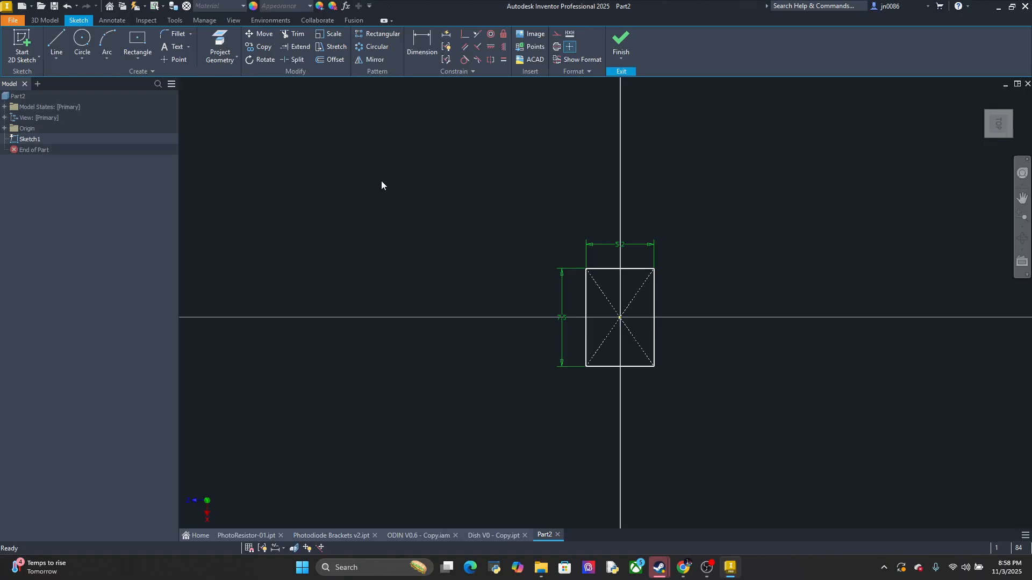
left_click(152, 47)
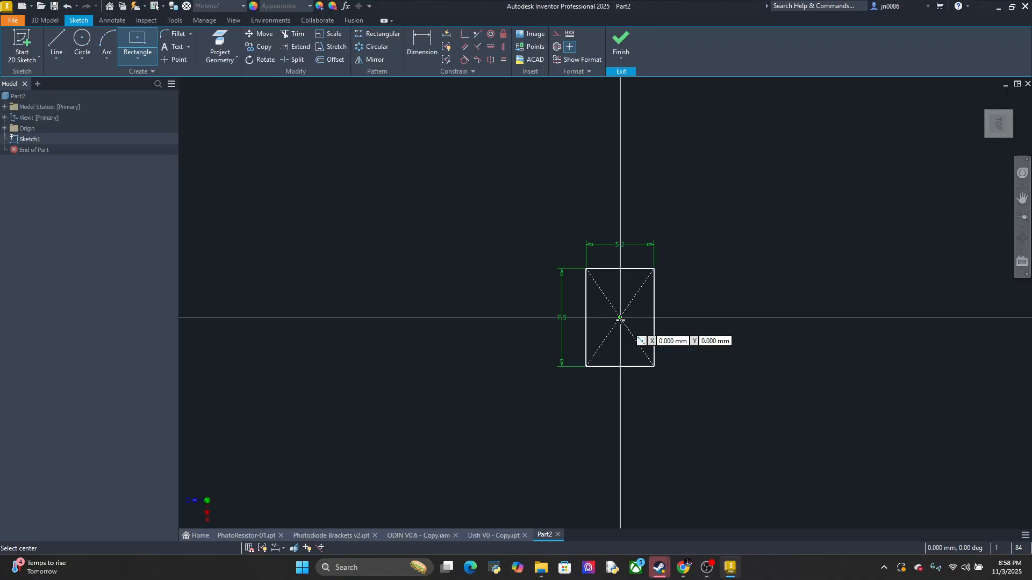
left_click(620, 318)
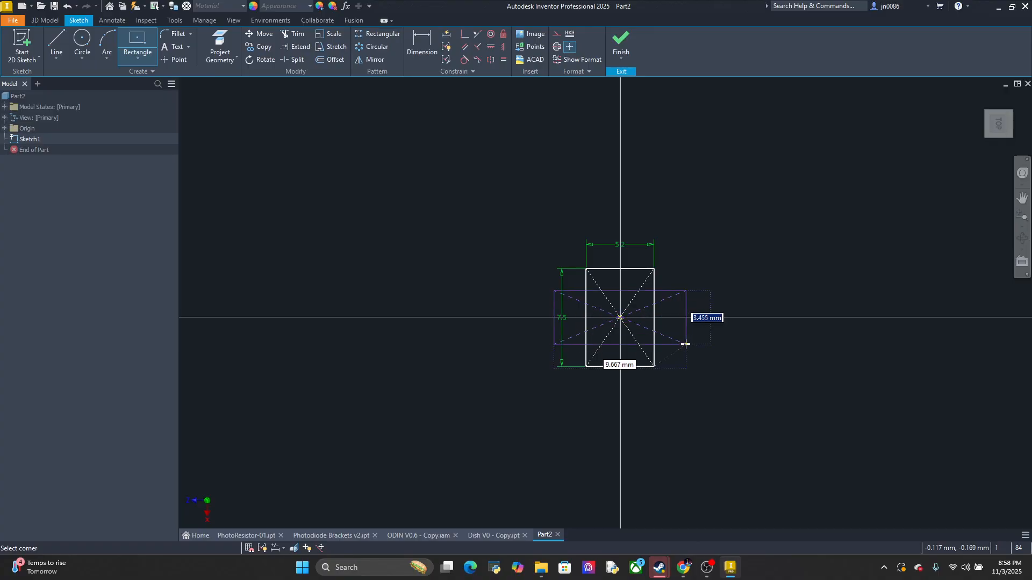
type("11")
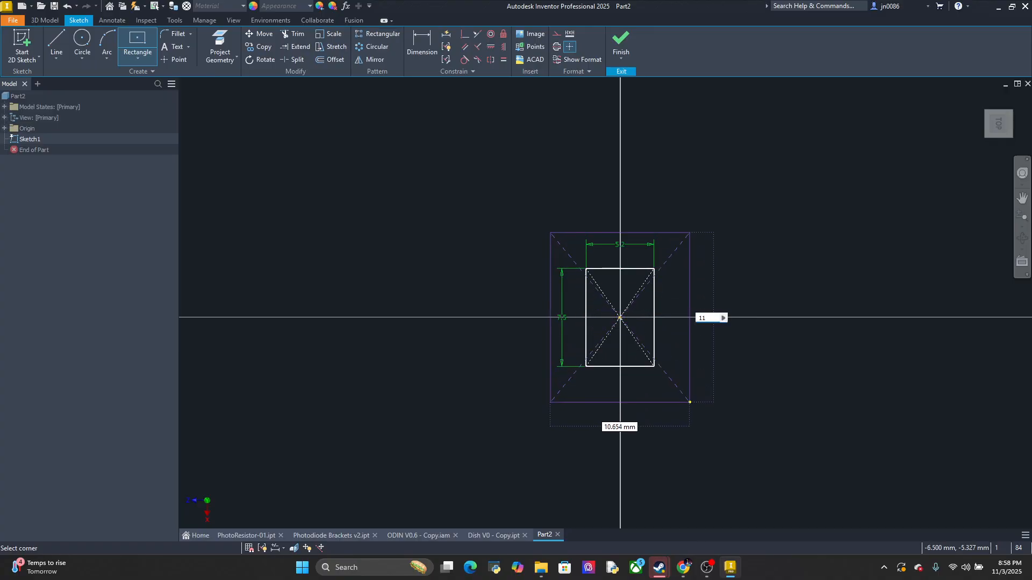
key("Tab")
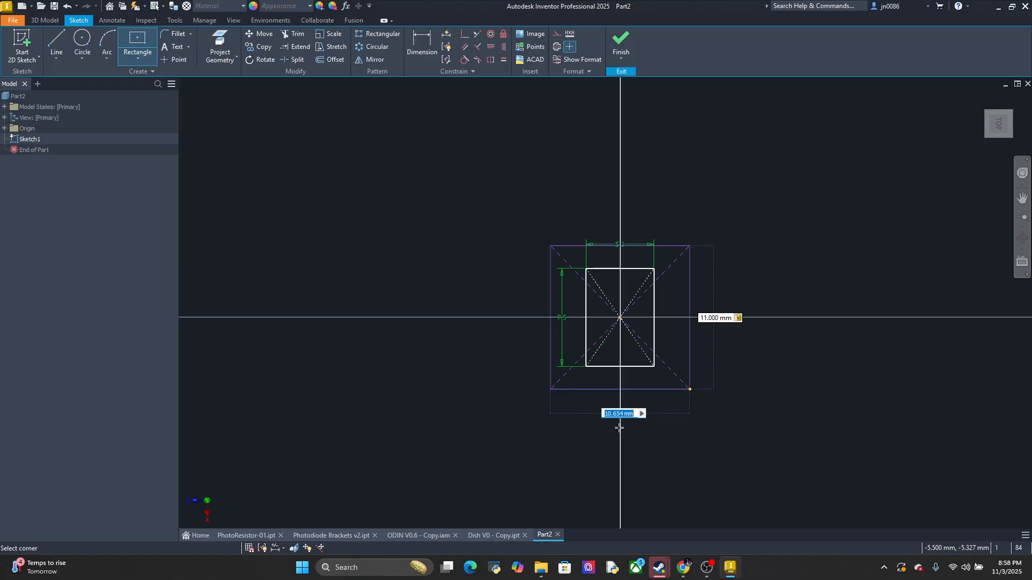
type("5.78")
key("Return")
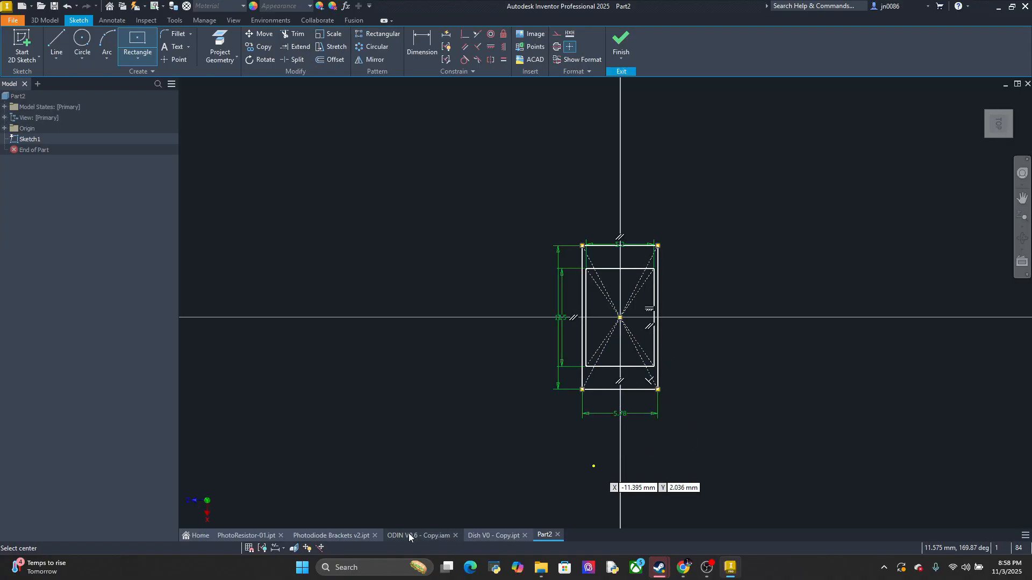
Examine the lead channels of the recess in Photodiode Brackets v2 and the lead shape of PhotoResistor-01
left_click(329, 536)
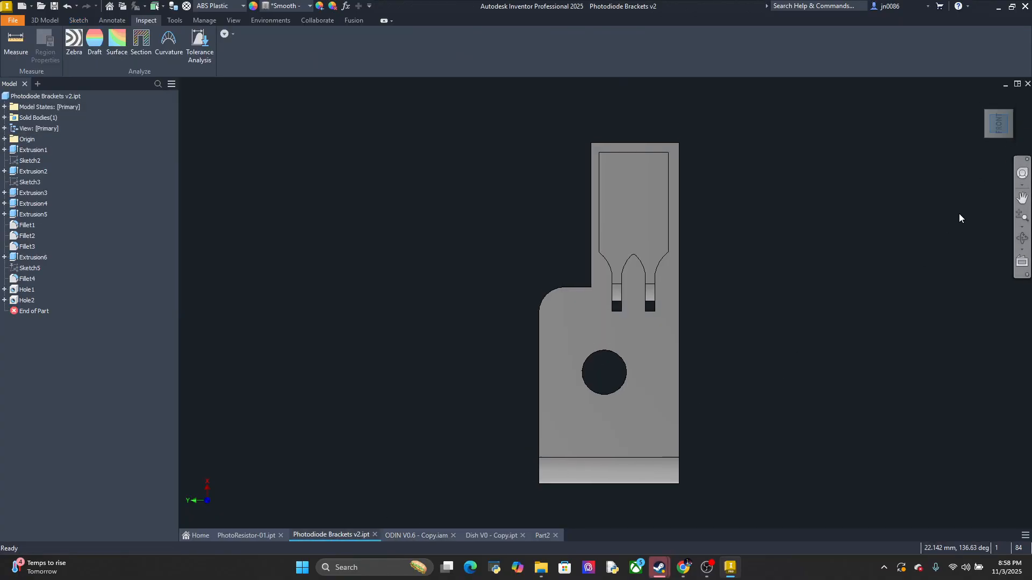
scroll(688, 284, "up", 3)
middle_click_drag(686, 275, 682, 346)
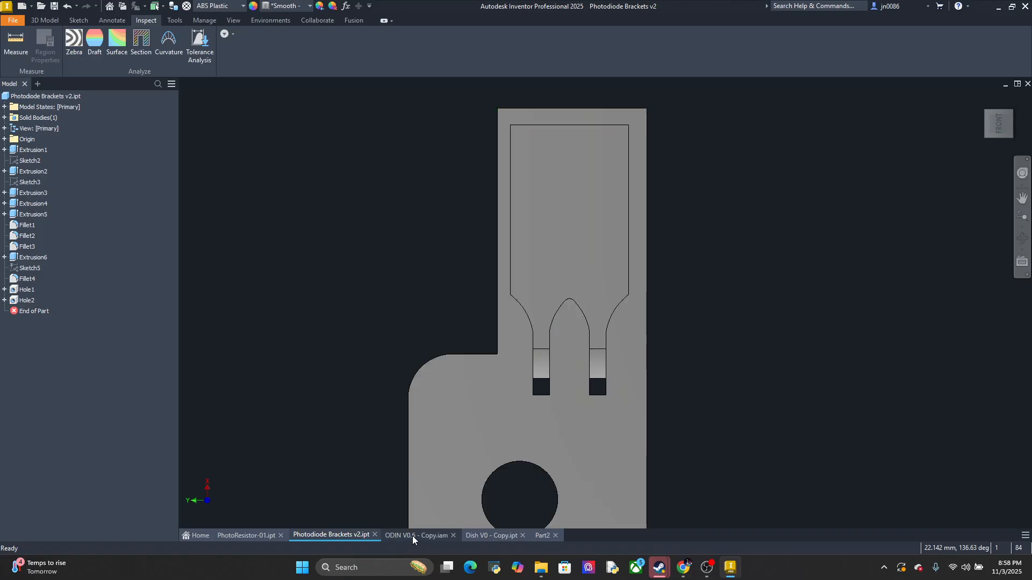
left_click(247, 540)
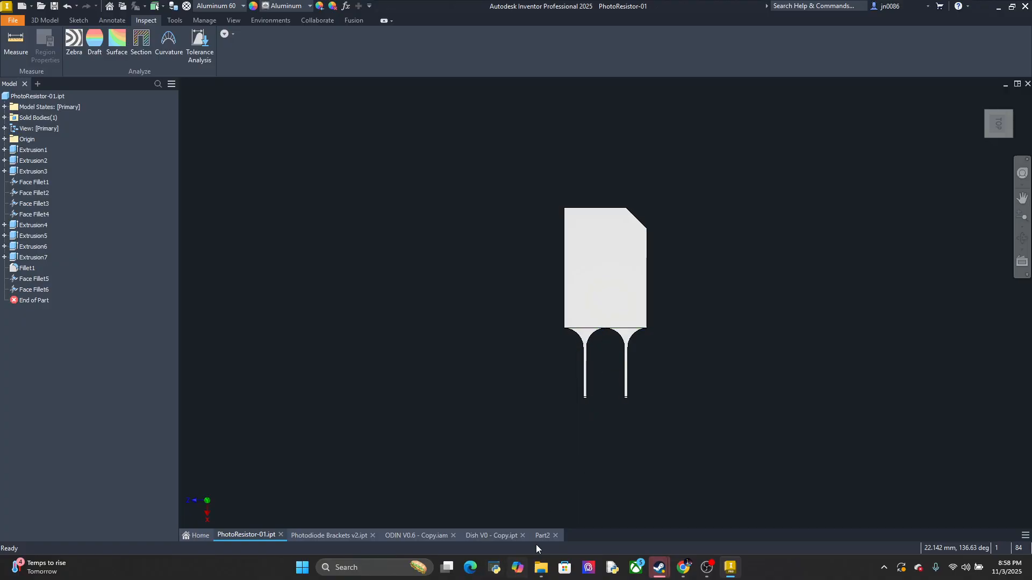
left_click(546, 535)
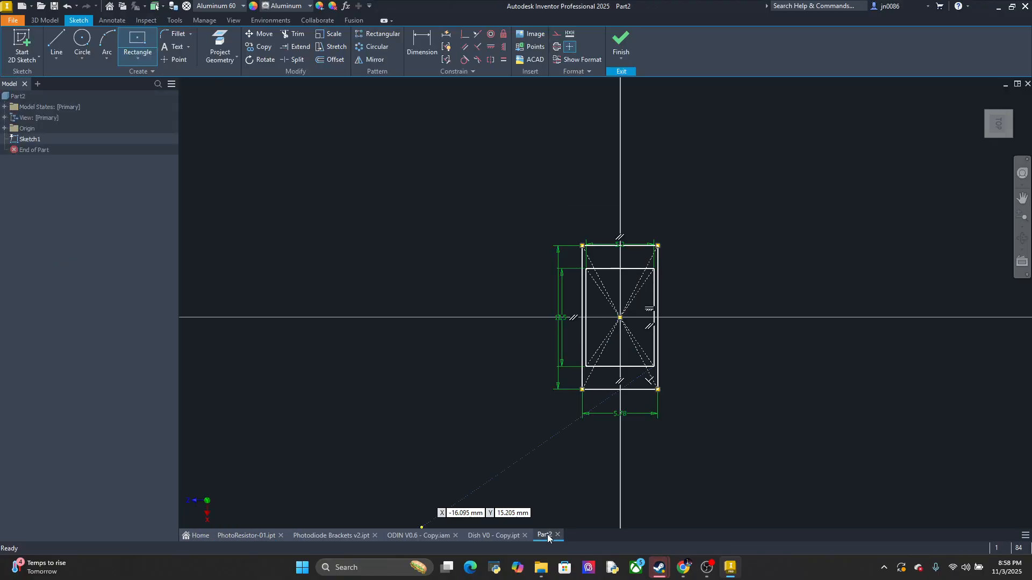
scroll(718, 385, "up", 3)
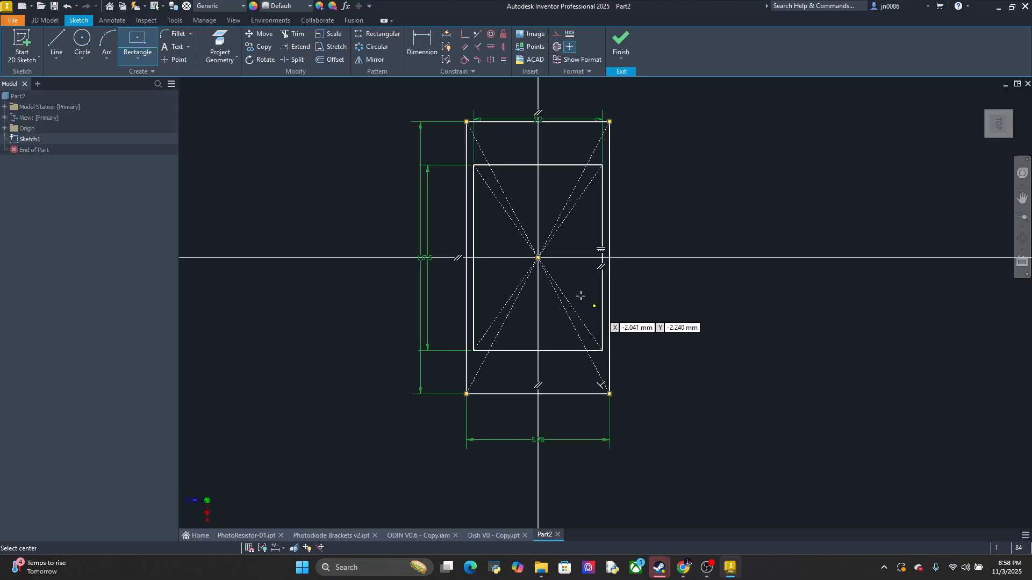
left_click(112, 40)
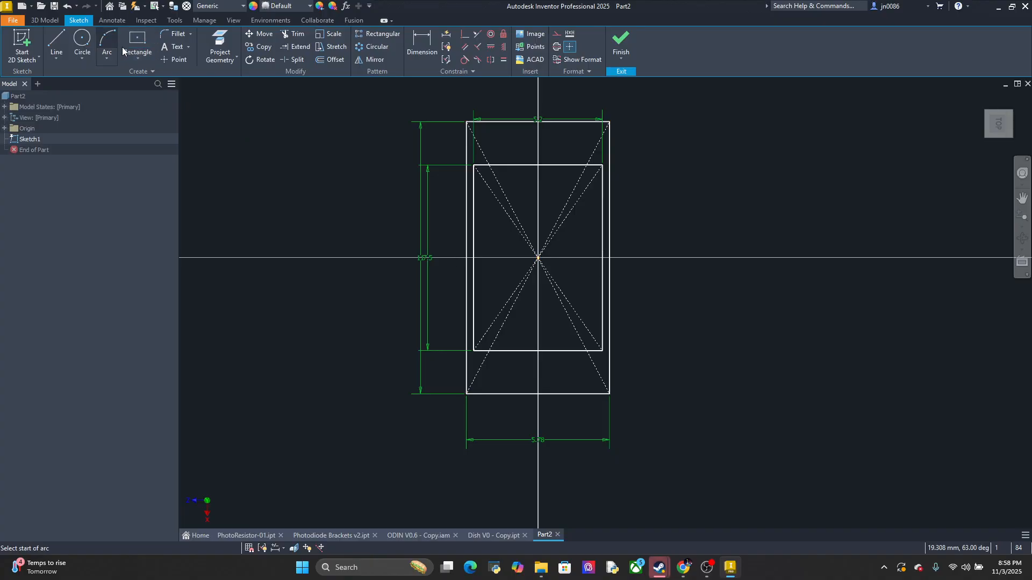
left_click(473, 350)
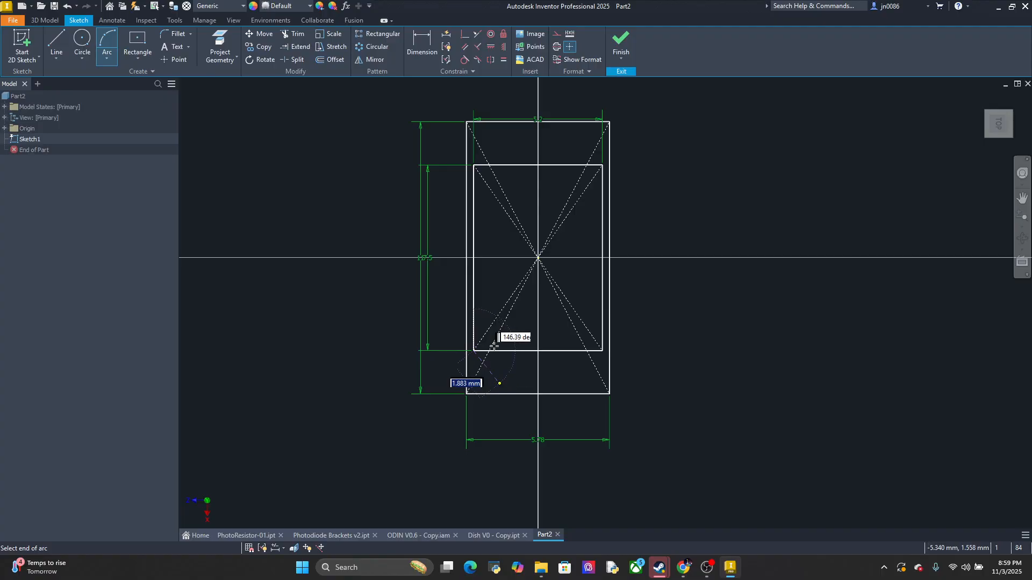
left_click(107, 59)
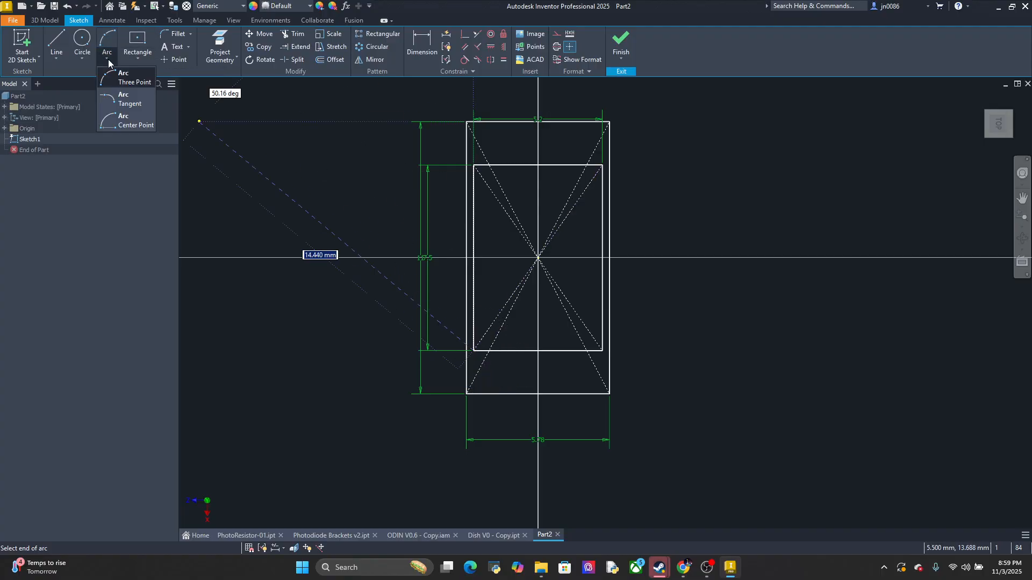
left_click(126, 99)
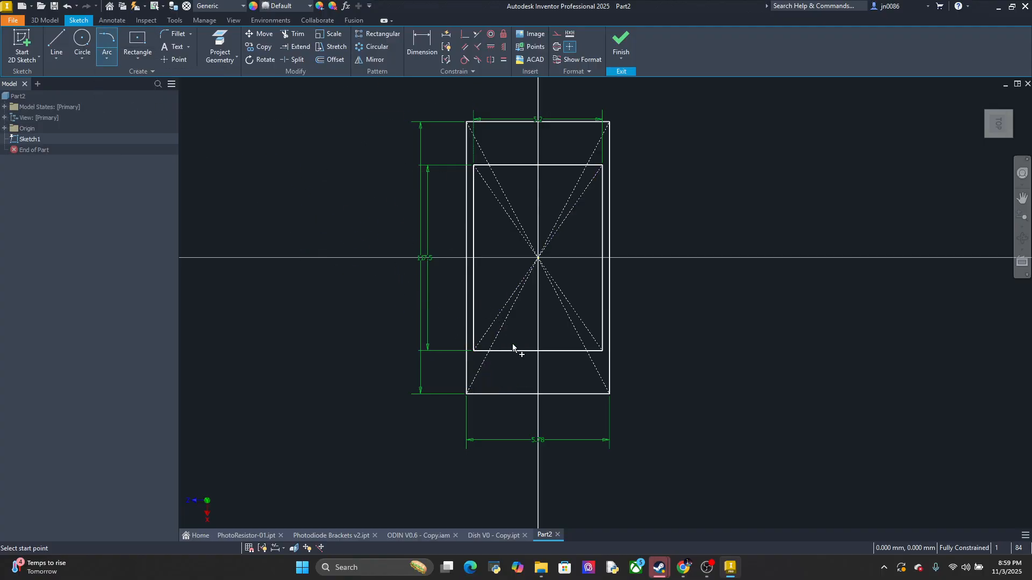
left_click(473, 350)
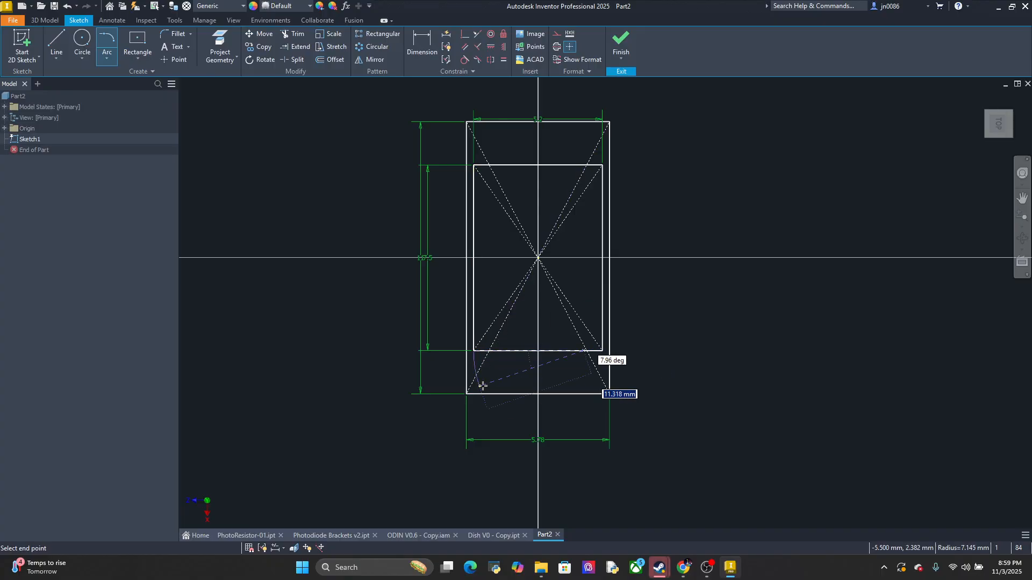
key("Escape")
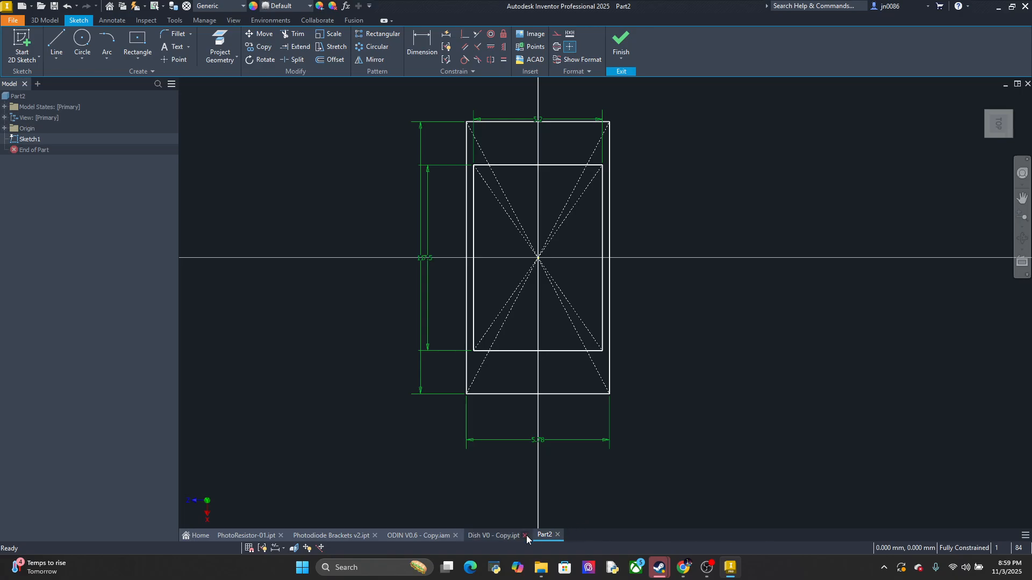
Review the ODIN V0.6 - Copy assembly and the bracket, and inspect the PhotoResistor-01 lead flares from the top and right views
left_click(482, 535)
left_click(420, 534)
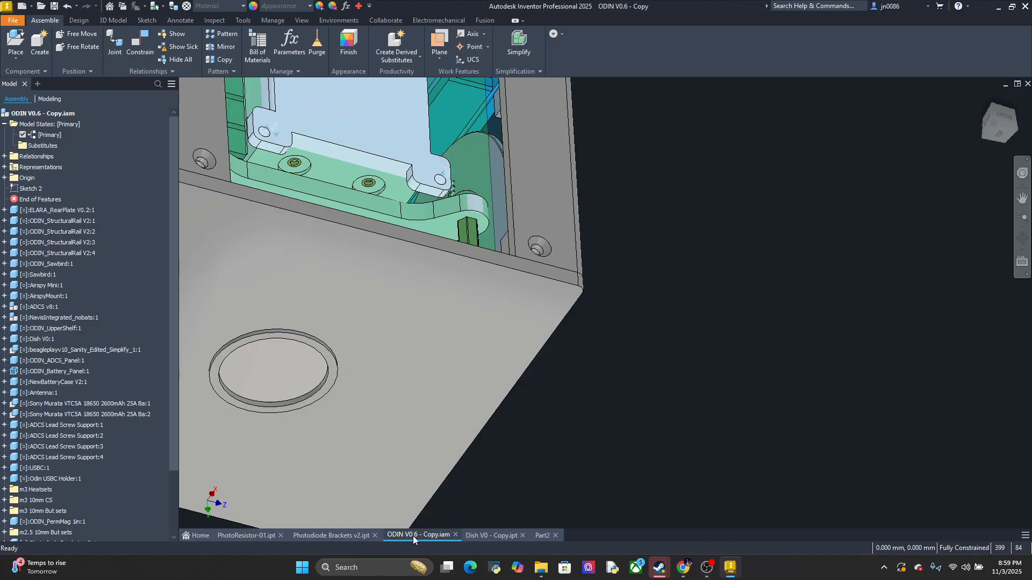
left_click(361, 533)
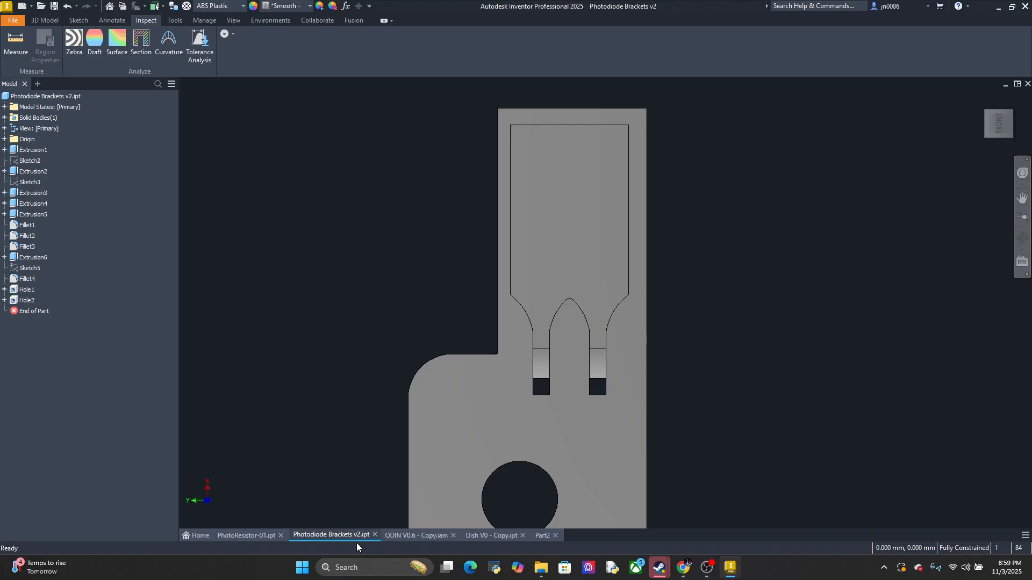
left_click(257, 535)
scroll(627, 346, "up", 3)
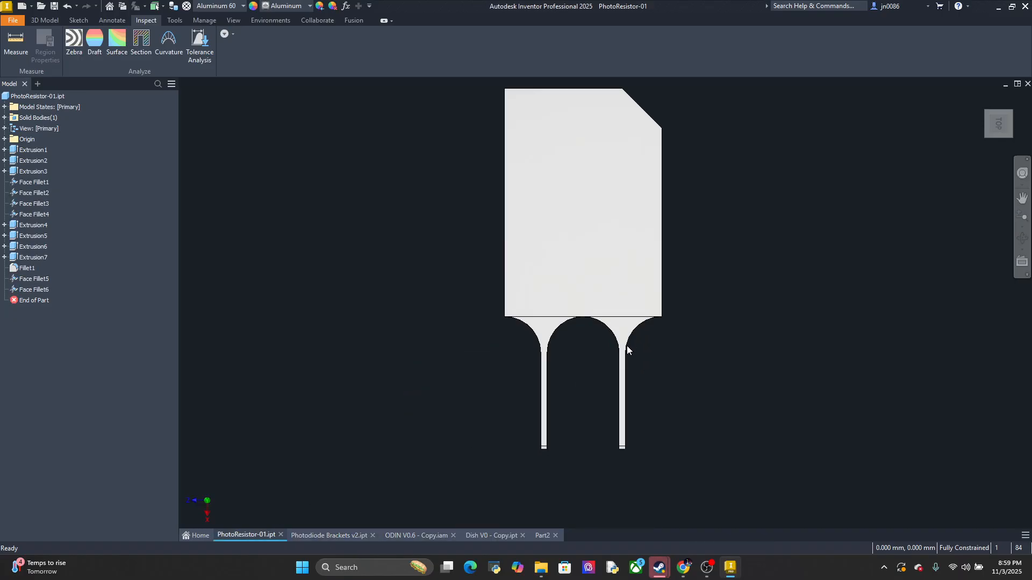
left_click(651, 320)
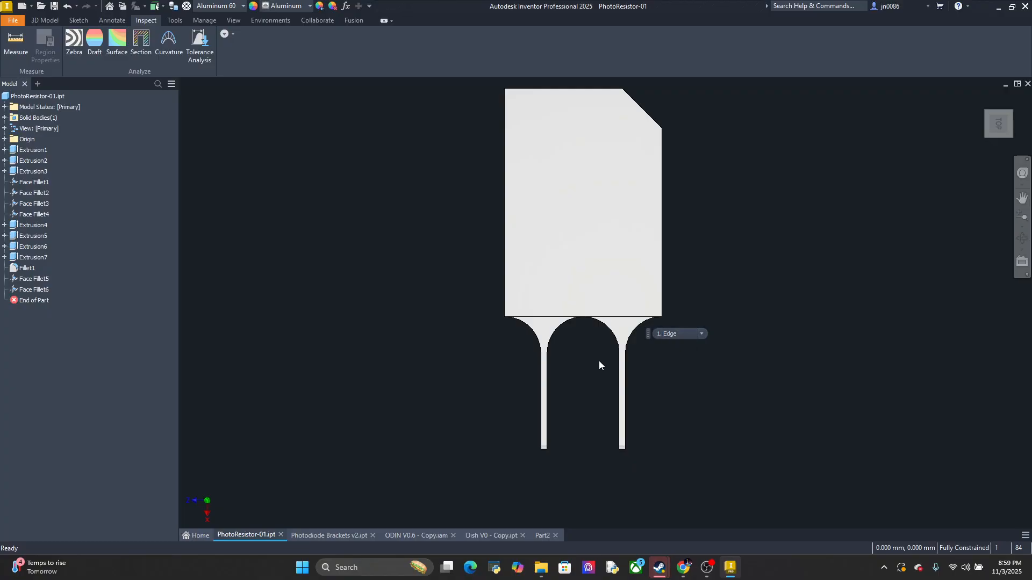
left_click(1000, 142)
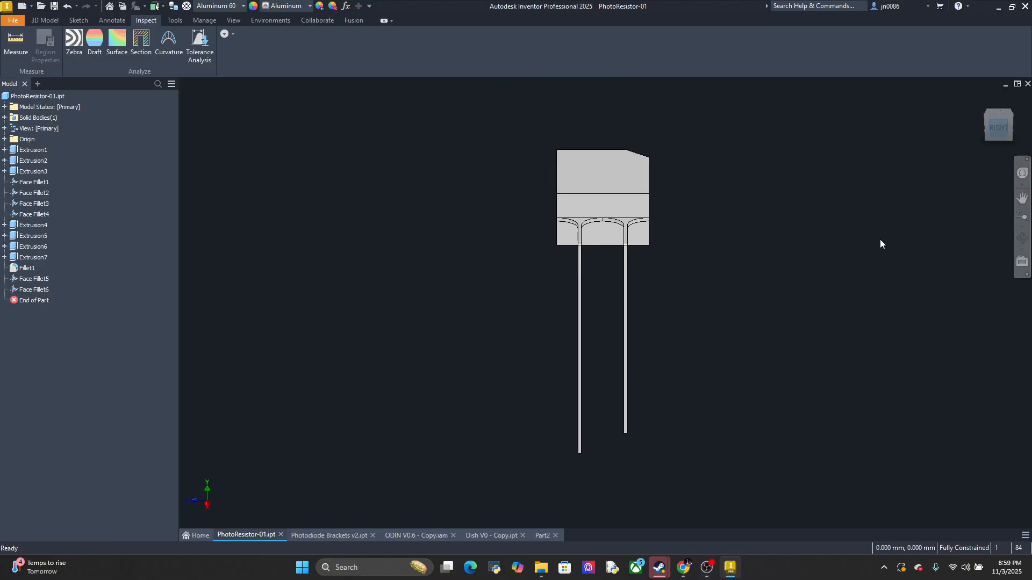
scroll(596, 238, "up", 5)
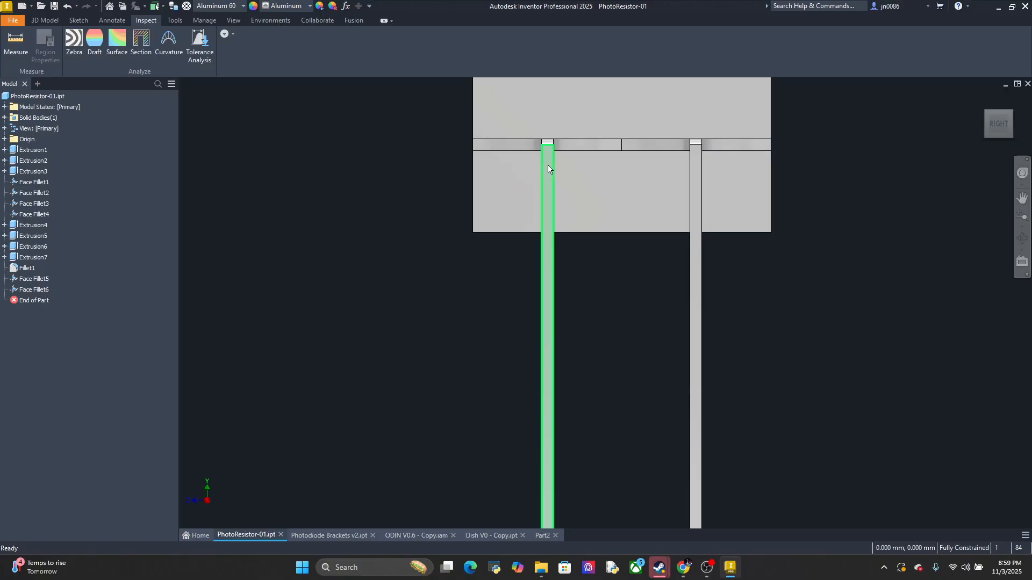
middle_click_drag(597, 186, 588, 302)
scroll(569, 269, "up", 3)
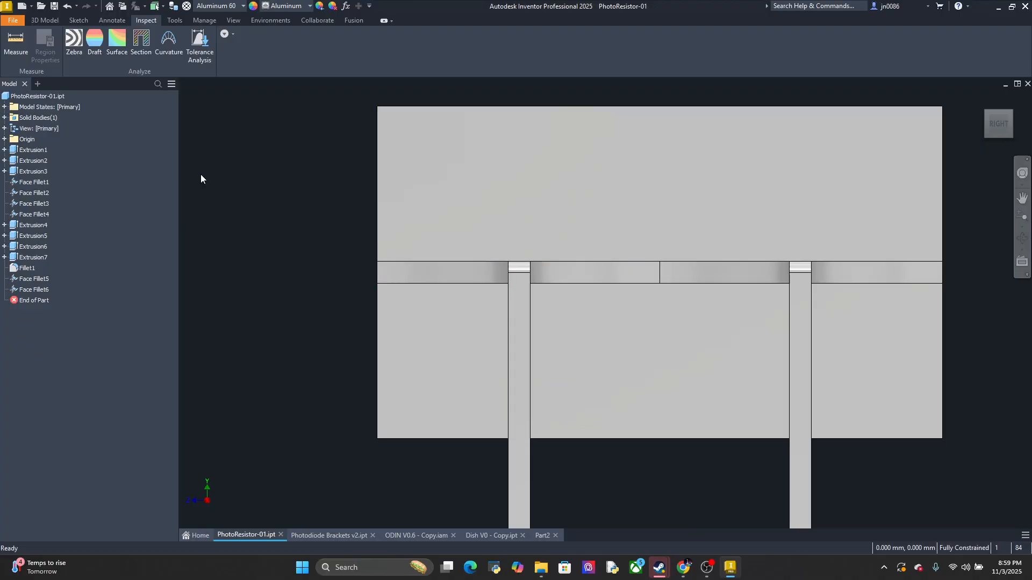
Measure the distance from the PhotoResistor-01 flare's outer edge to the nearer lead
left_click(23, 46)
left_click(377, 274)
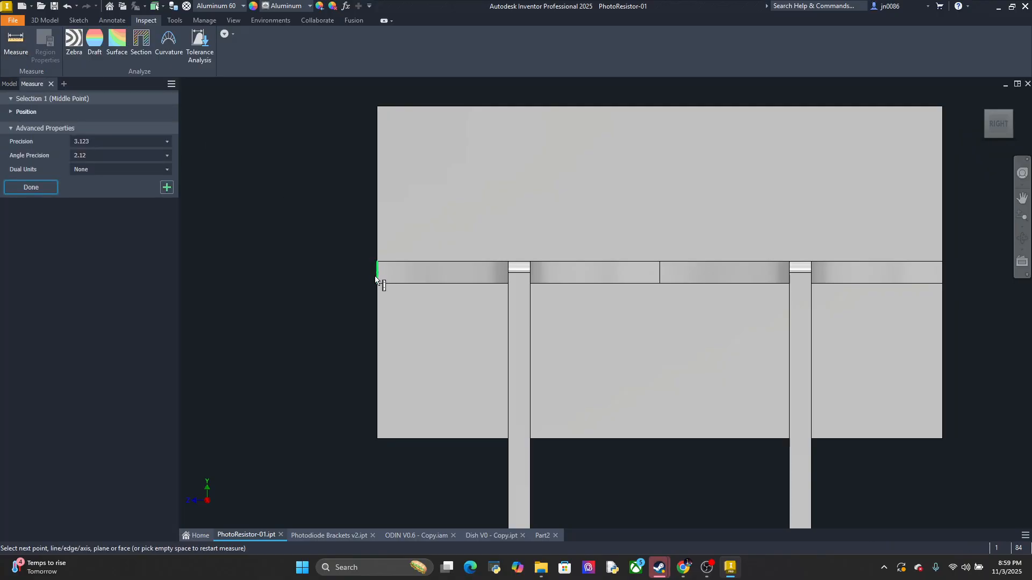
left_click(508, 273)
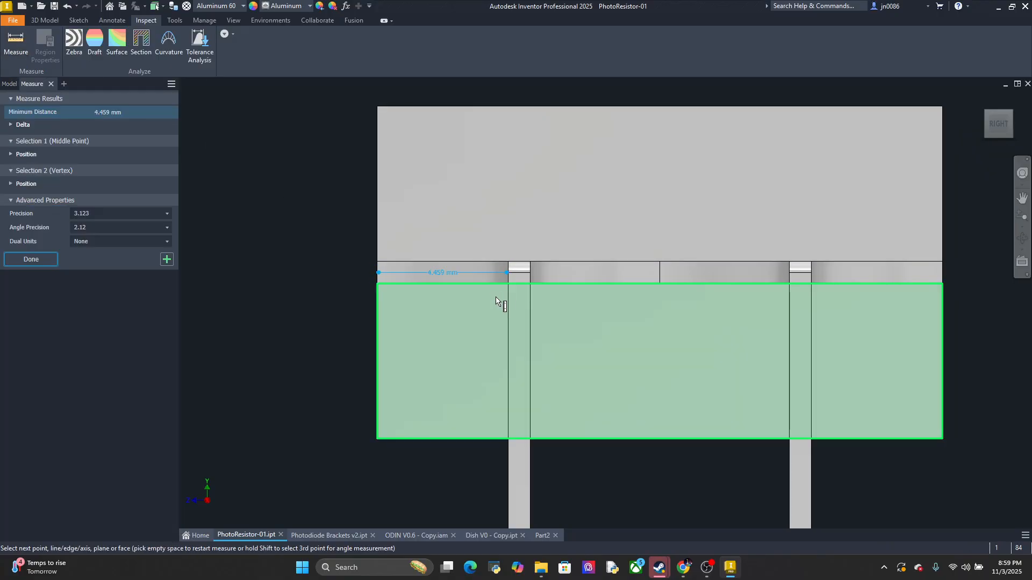
middle_click_drag(473, 304, 525, 283, "shift")
key("Escape")
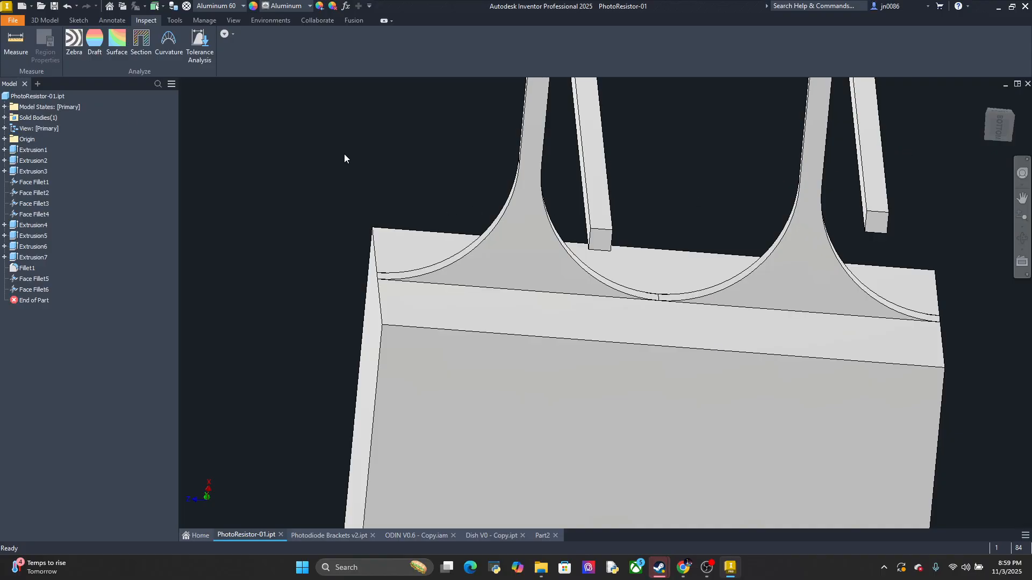
Measure the base width of one PhotoResistor-01 lead flare between its end vertices, and return to the Part2 sketch
left_click(16, 43)
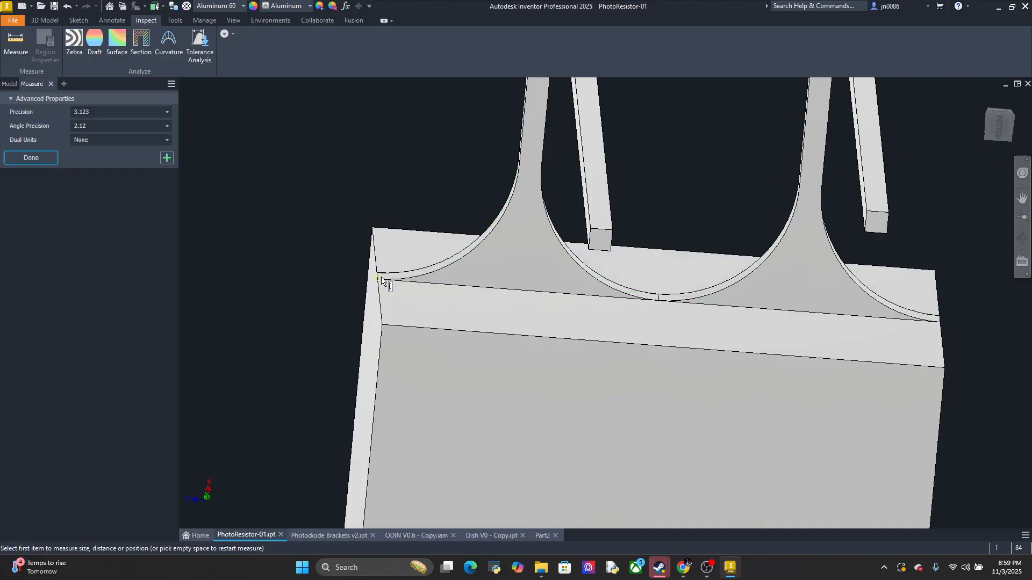
left_click(379, 279)
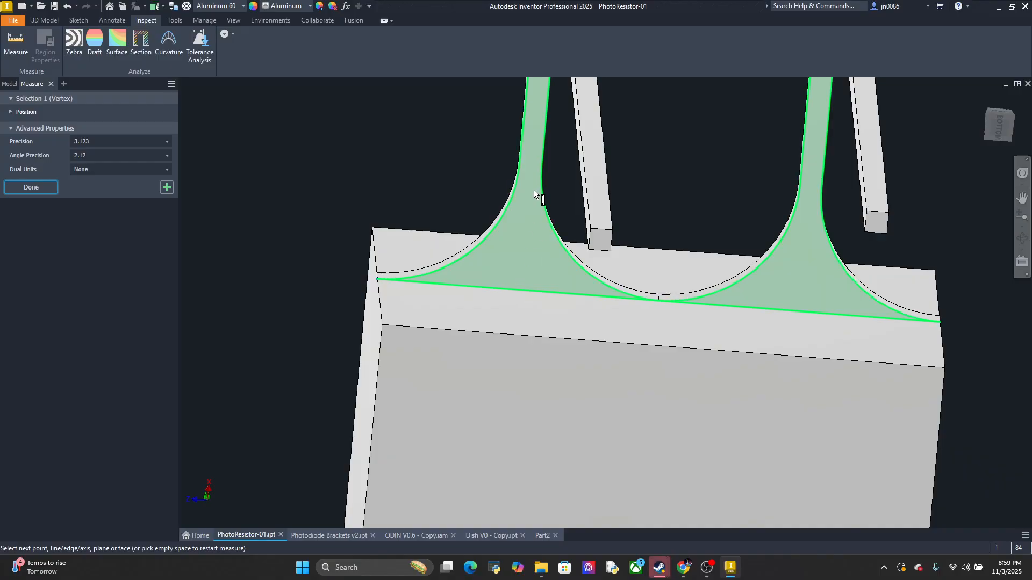
left_click(659, 298)
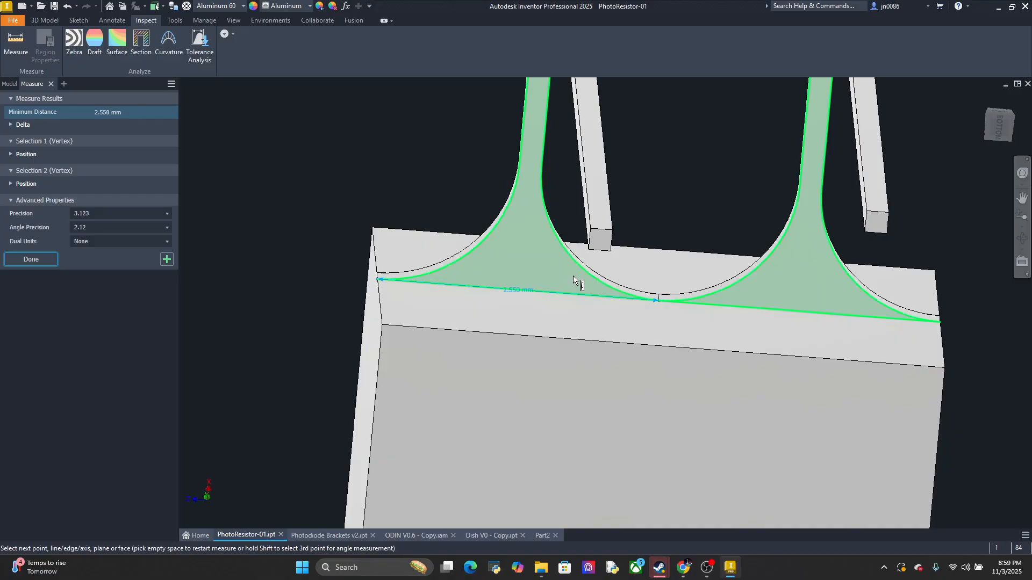
mouse_move(590, 297)
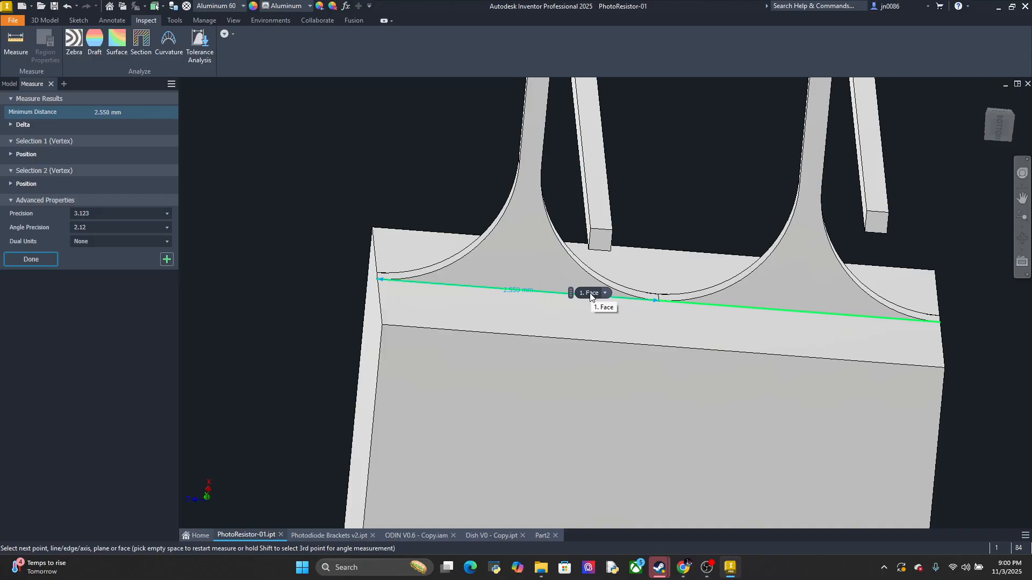
left_click(540, 535)
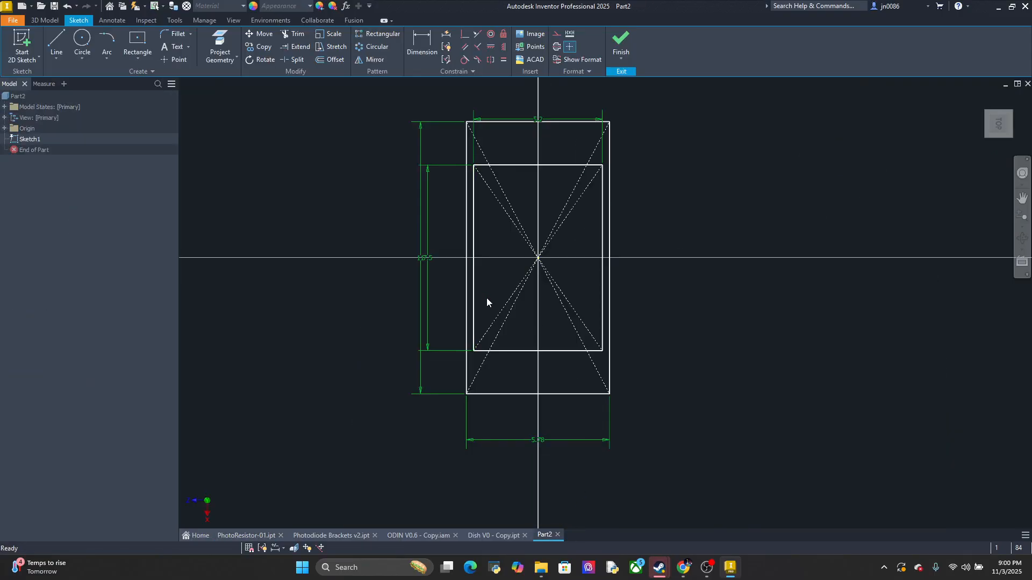
left_click(137, 52)
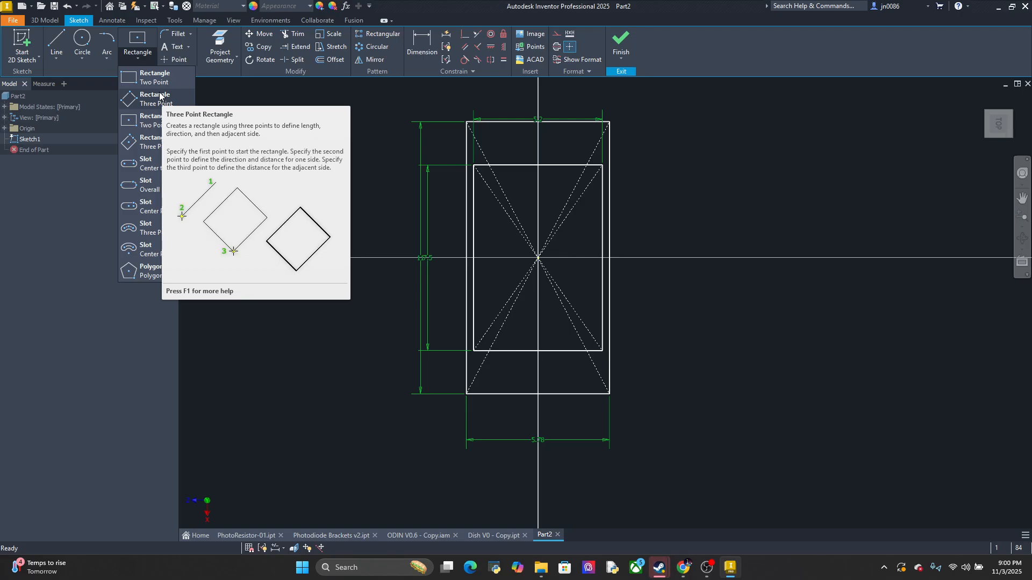
left_click(157, 122)
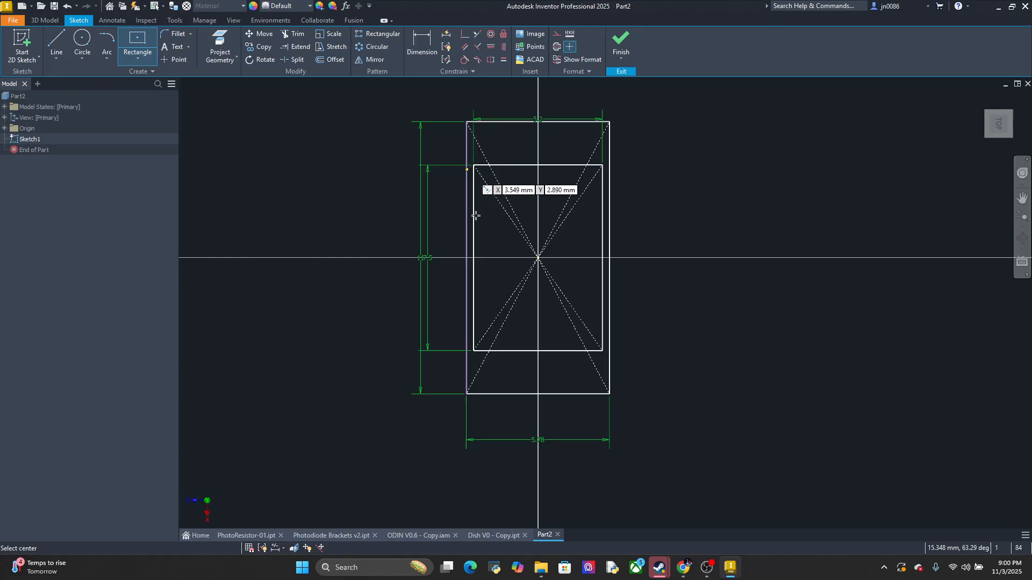
left_click(502, 351)
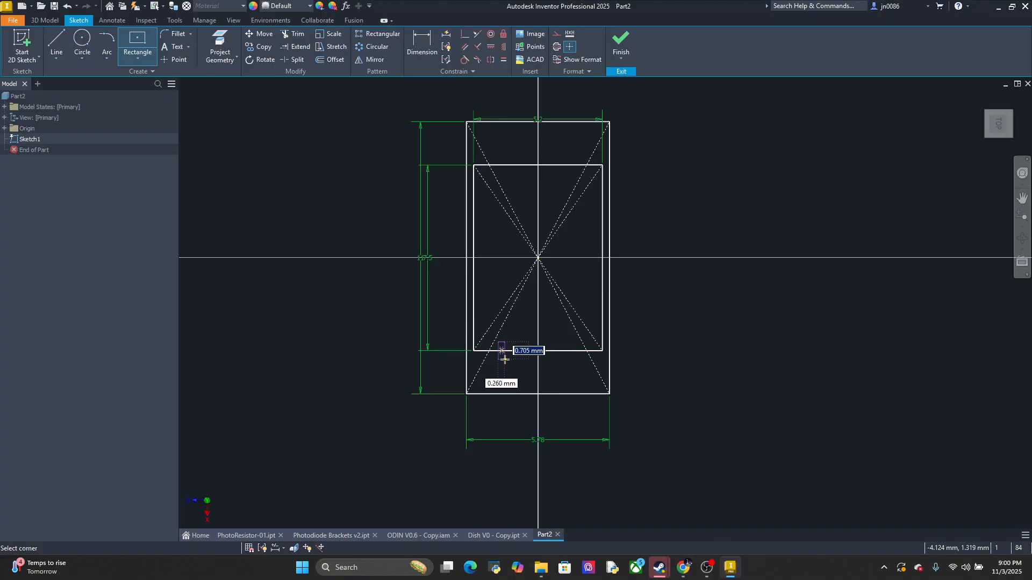
key("Escape")
Draw two 1.75 mm tall two-point rectangles, about 0.54 and 0.69 mm wide, between the lower edges of the inner and outer rectangles
left_click(143, 53)
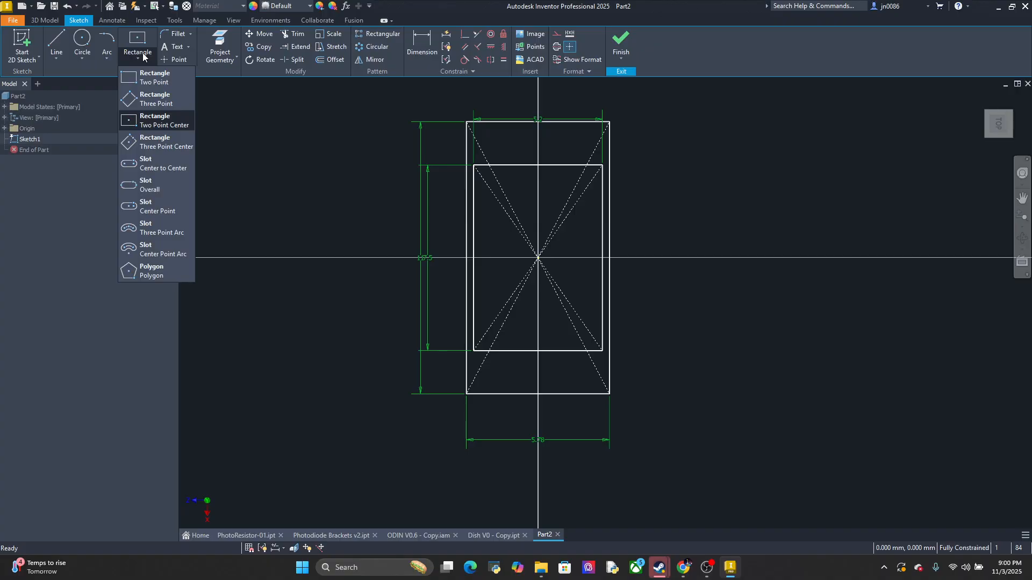
left_click(156, 78)
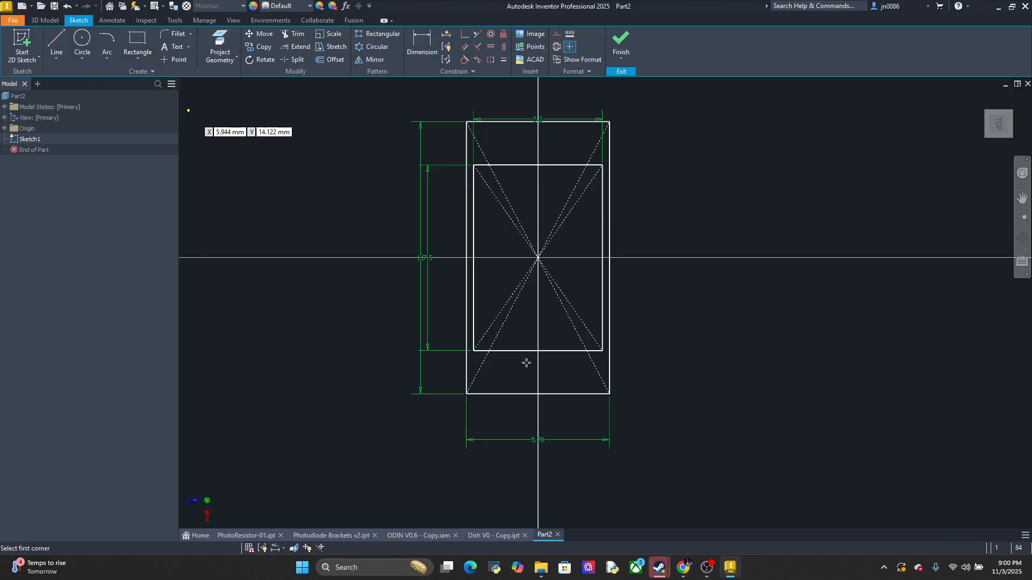
left_click(497, 351)
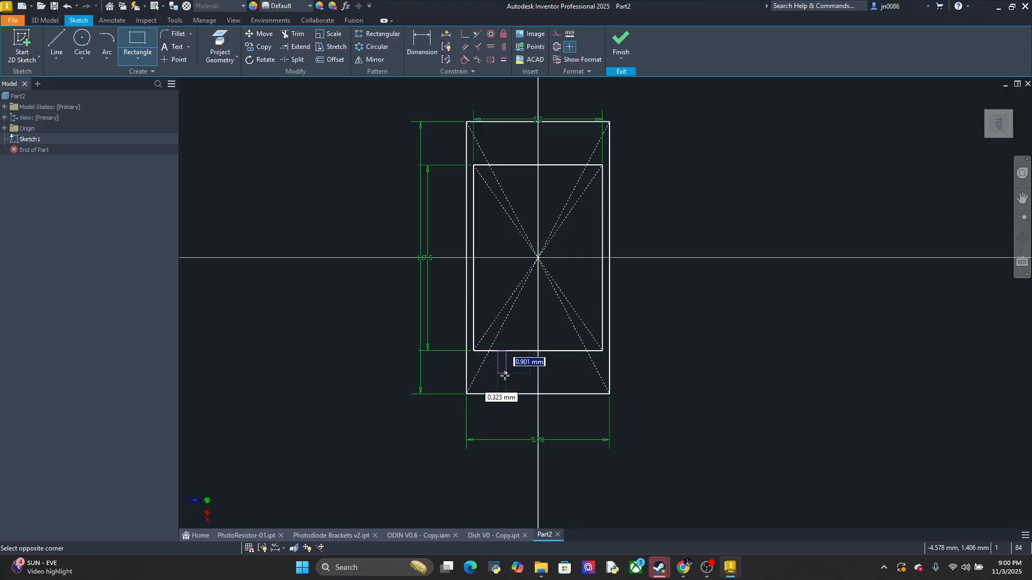
left_click(511, 393)
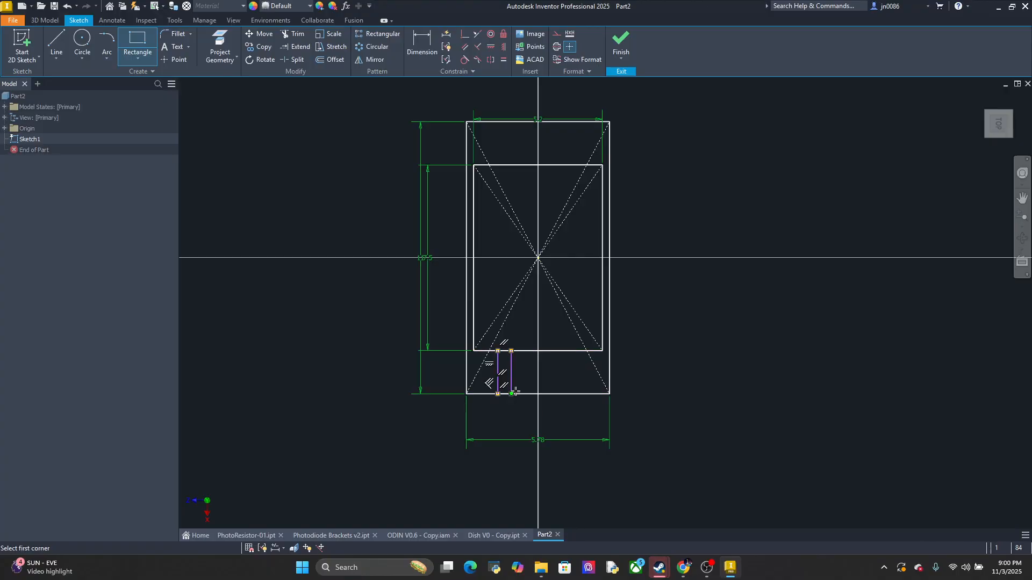
left_click(561, 352)
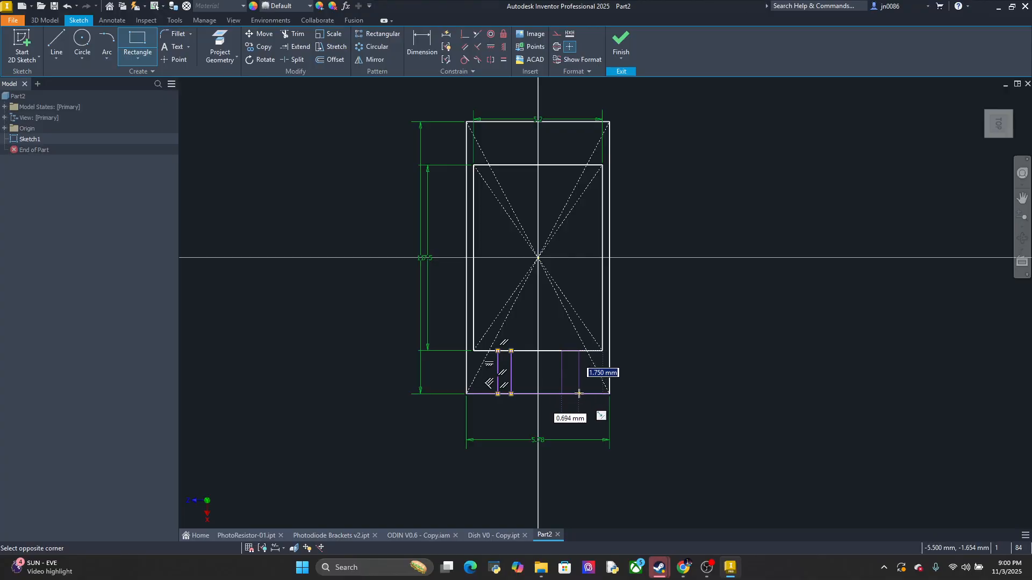
left_click(579, 393)
Set the width of both narrow lead-channel rectangles to 0.2 mm
scroll(675, 355, "up", 3)
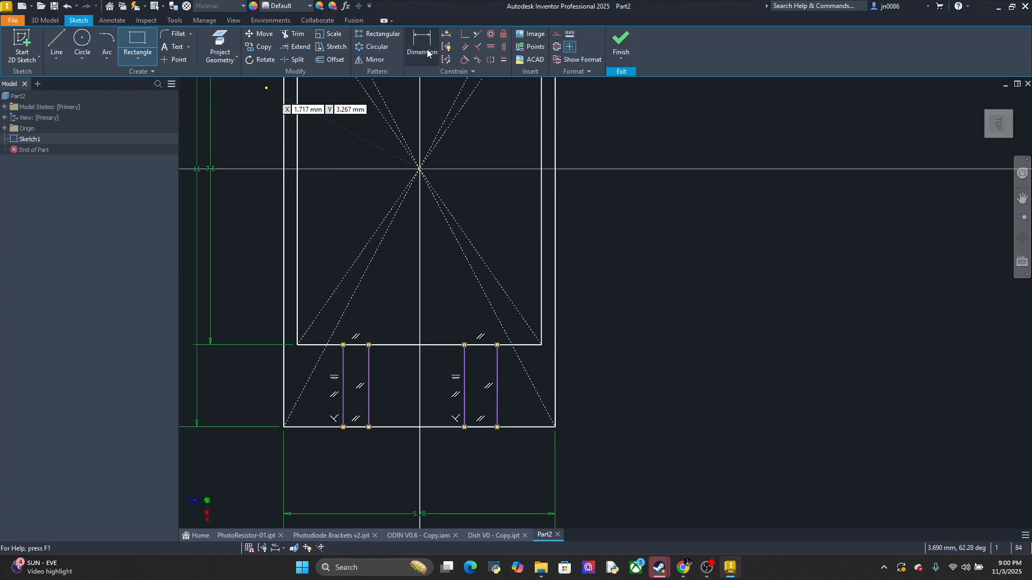
key("d")
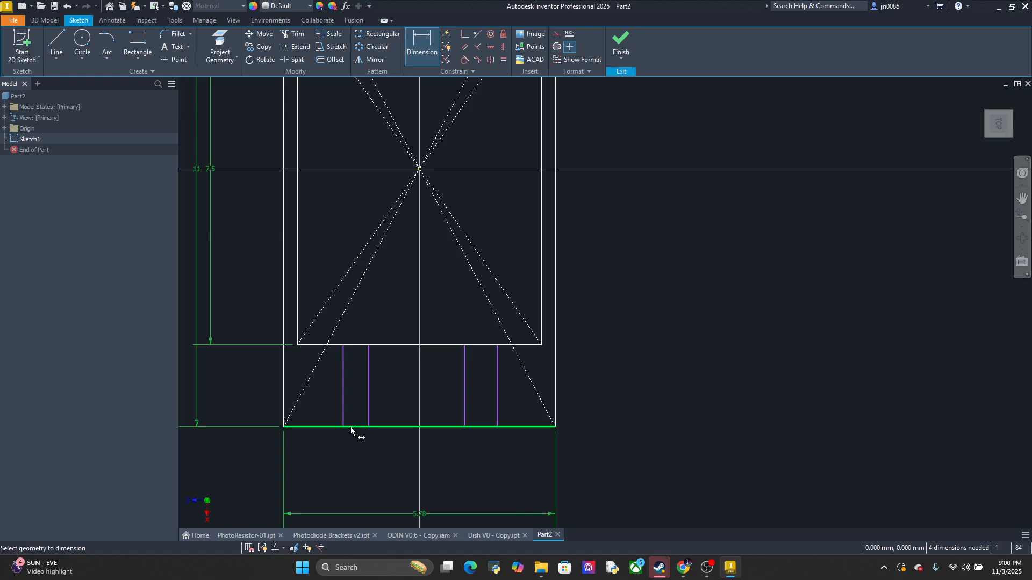
left_click(344, 369)
left_click(369, 376)
left_click(357, 388)
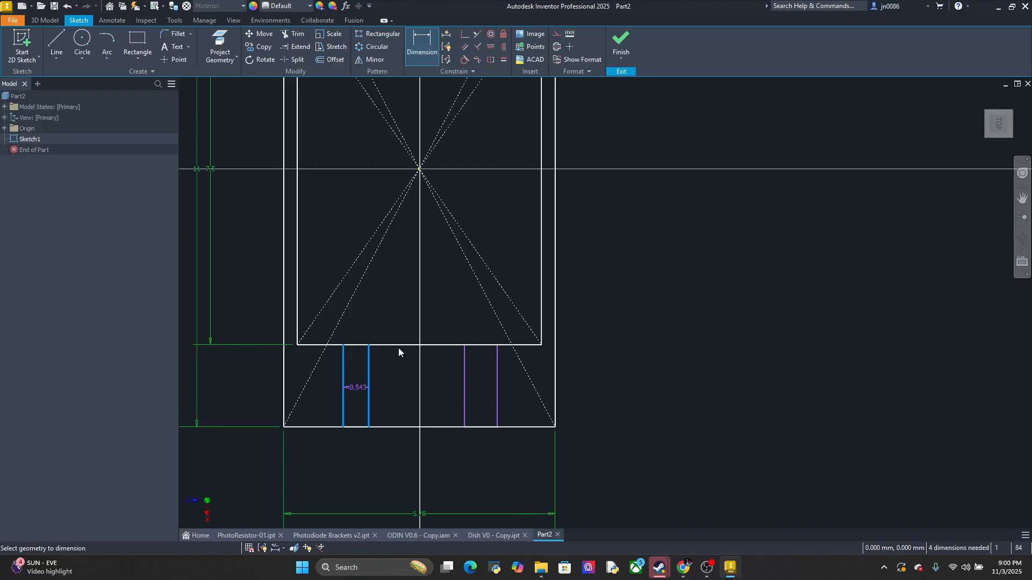
type(".2")
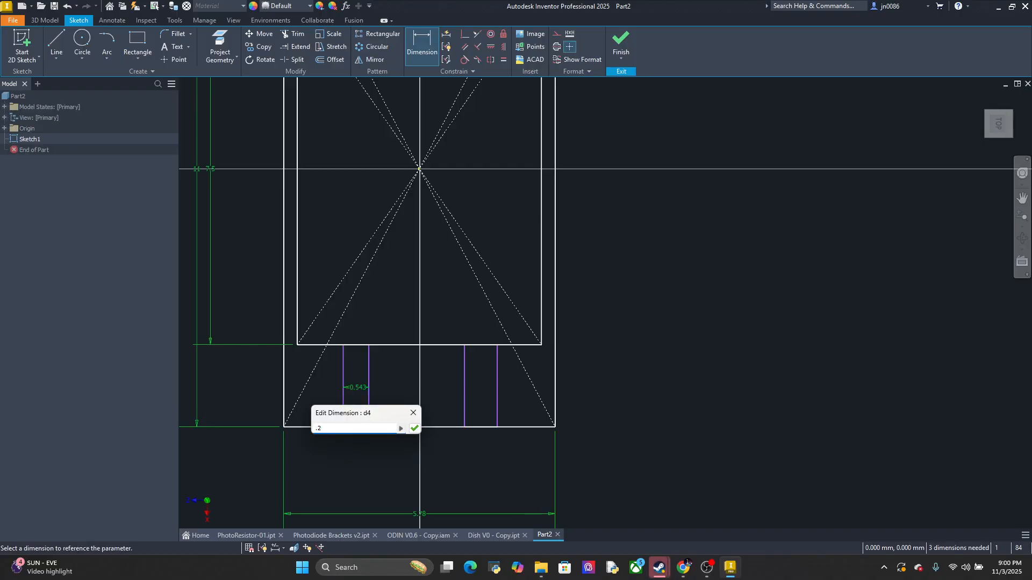
key("Return")
left_click(463, 395)
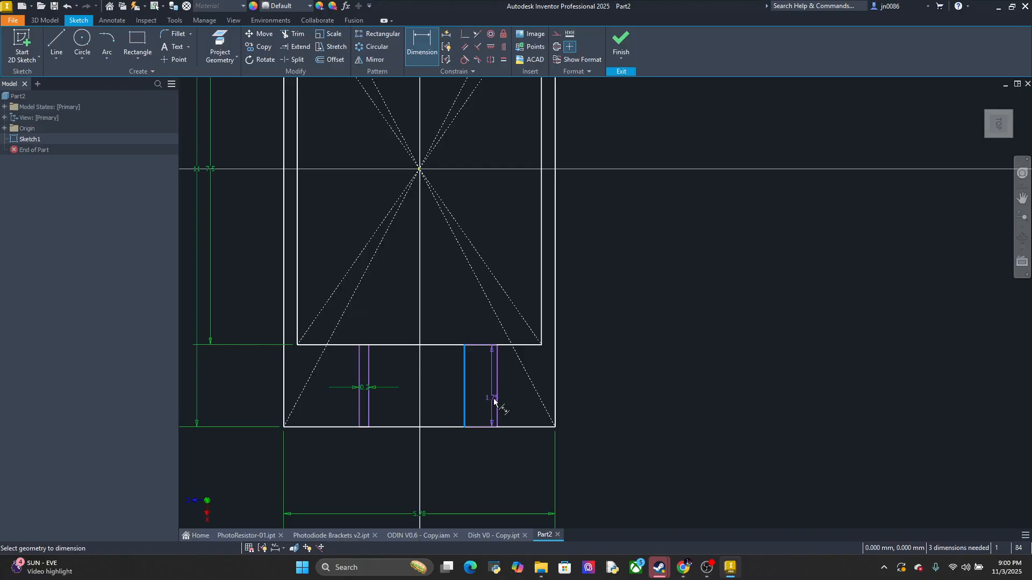
left_click(495, 401)
left_click(483, 395)
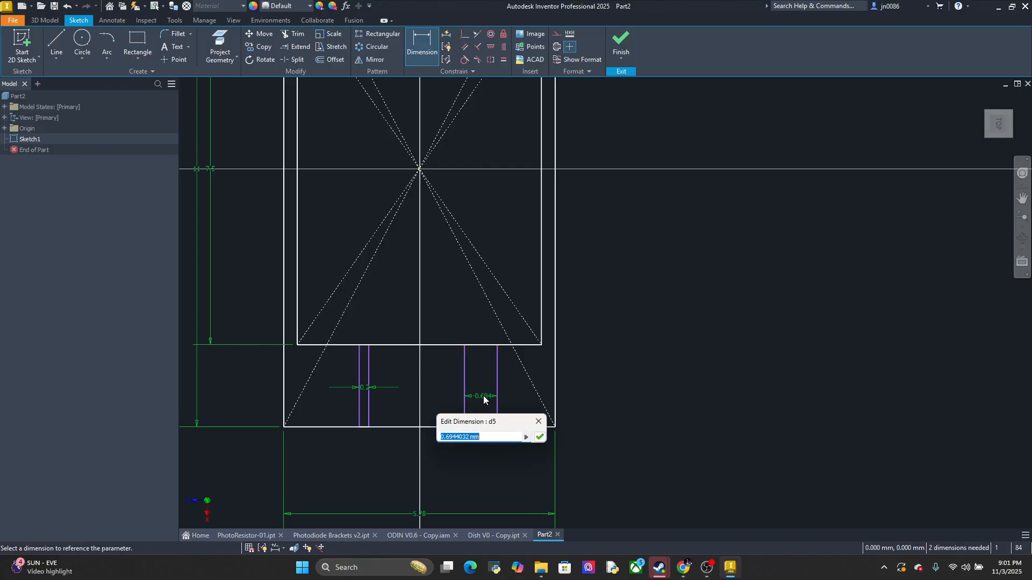
type(".2")
key("Return")
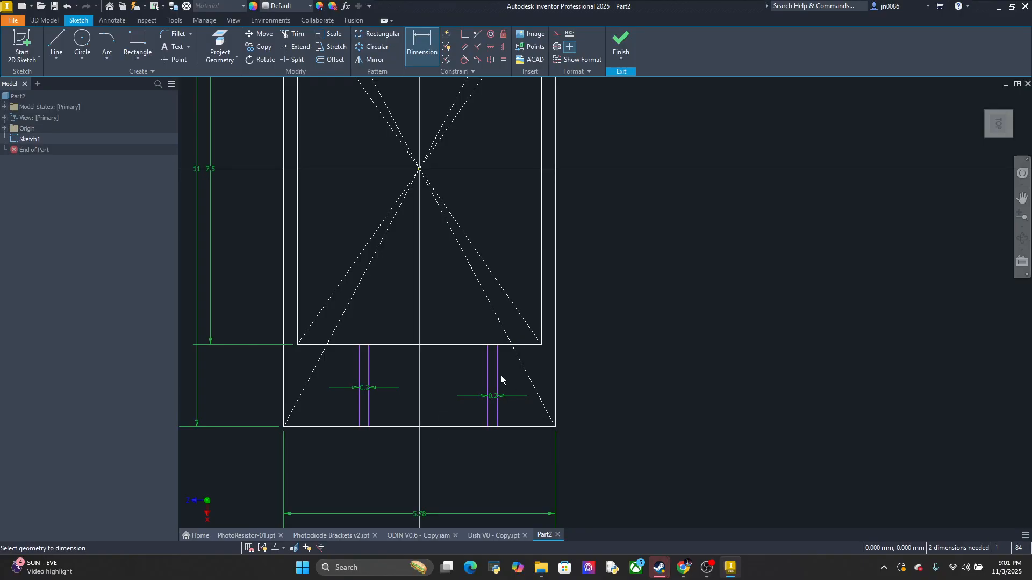
Set the distance from the right lead channel's outer edge to the outer rectangle's right side to 1.075 mm
left_click(498, 376)
left_click(555, 384)
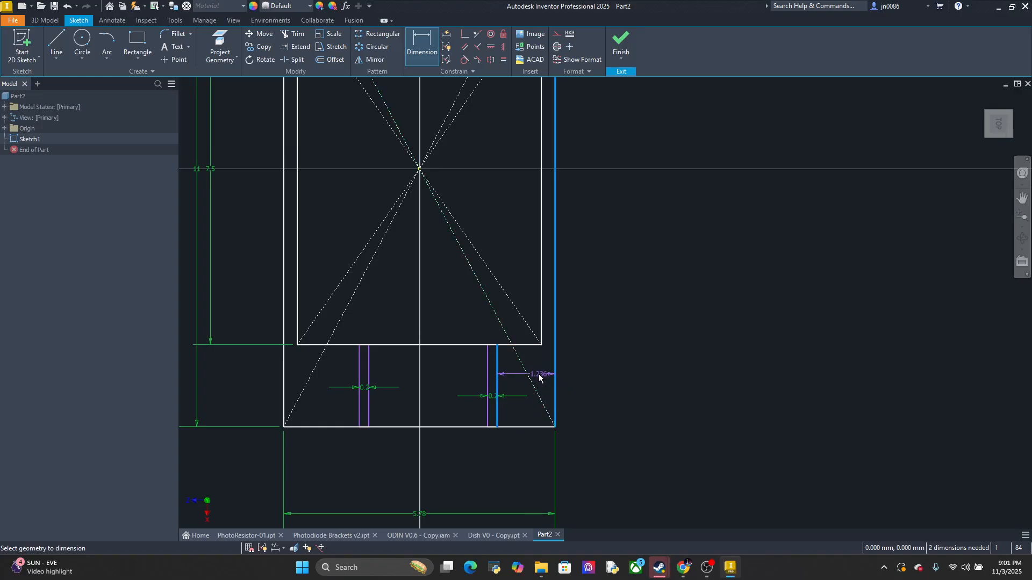
left_click(539, 378)
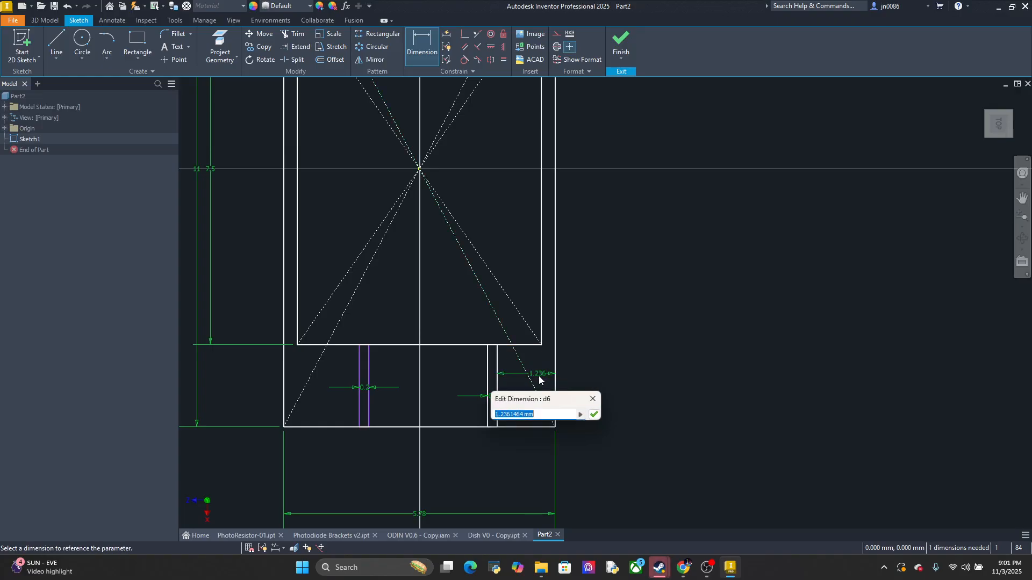
type("1.075")
key("Return")
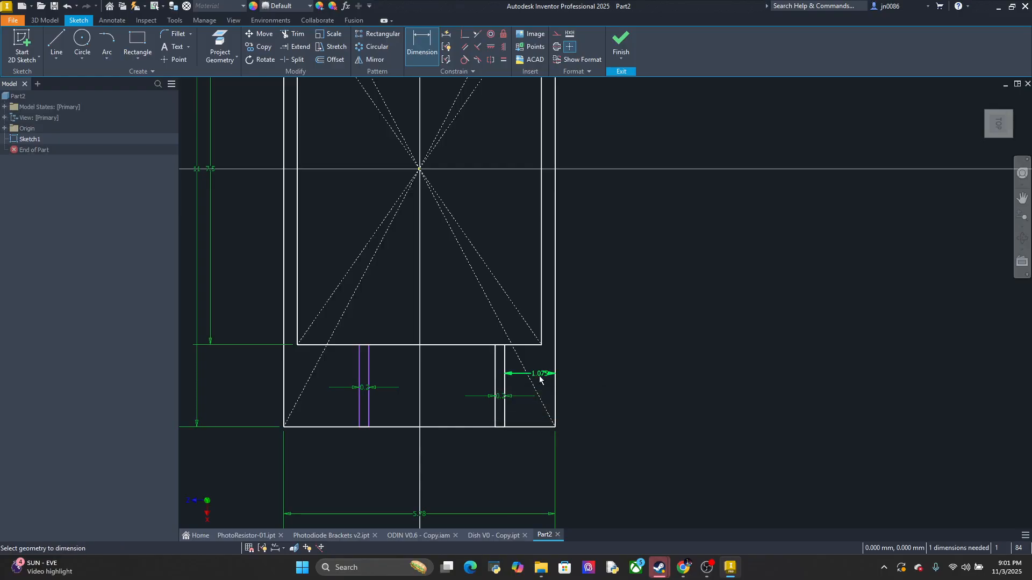
Set the distance from the left lead channel's outer edge to the inner rectangle's left side to 1.075 mm
left_click(360, 377)
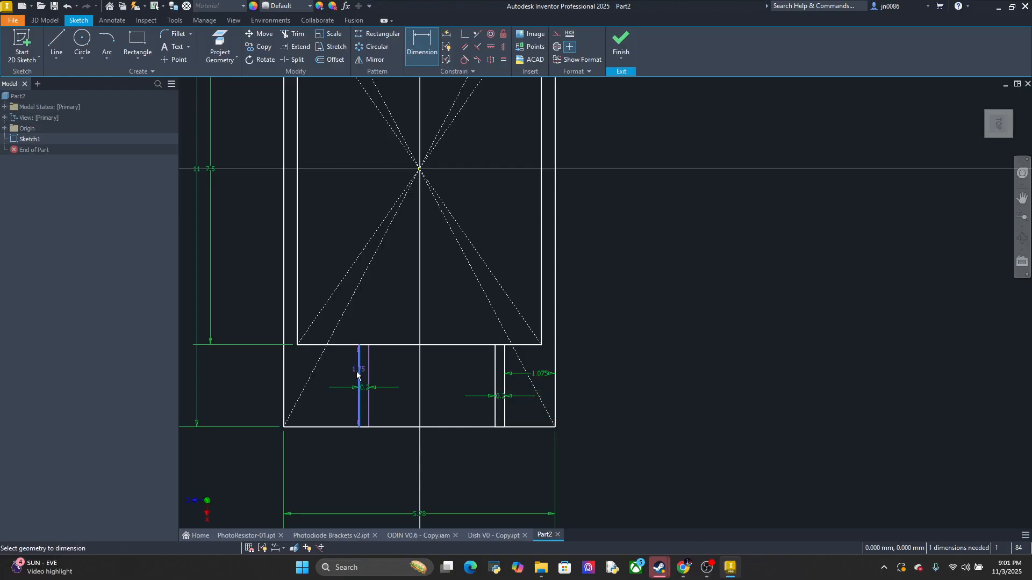
left_click(297, 334)
left_click(311, 372)
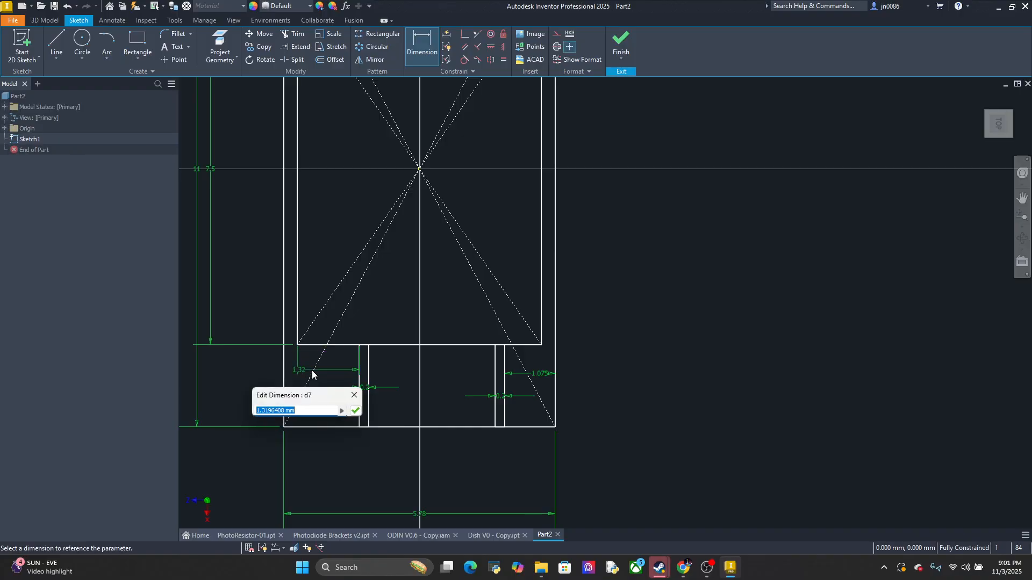
type("1.075")
key("Return")
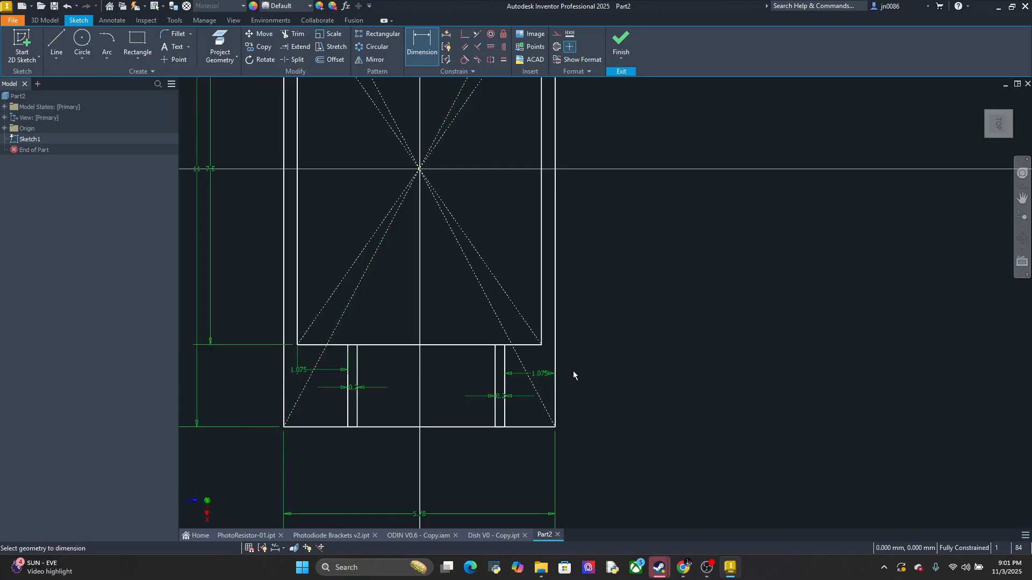
Delete the 1.075 mm dimension between the right lead channel and the outer rectangle's right side
double_click(545, 375)
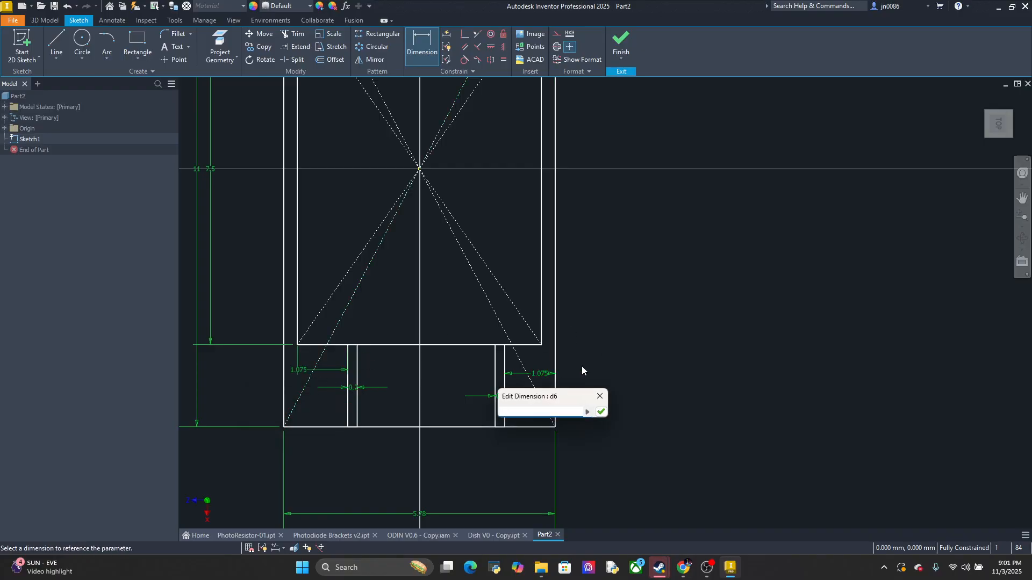
key("Escape")
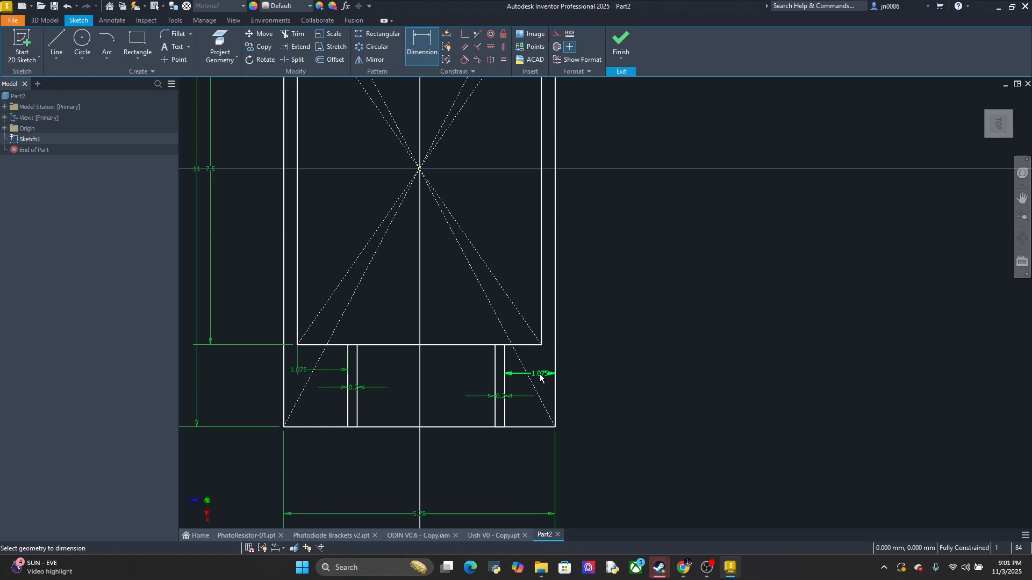
double_click(540, 376)
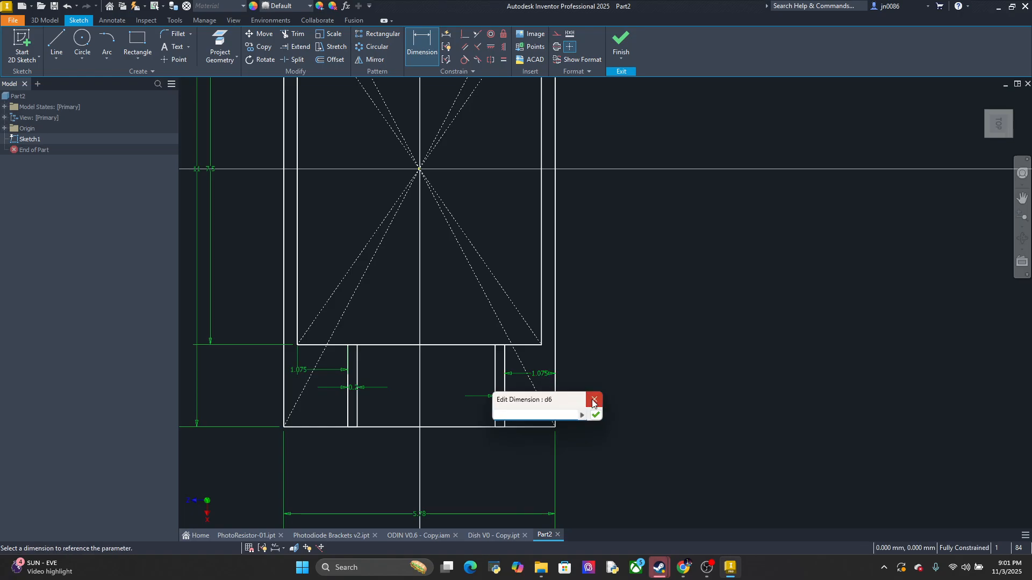
key("Escape")
double_click(539, 371)
right_click(542, 377)
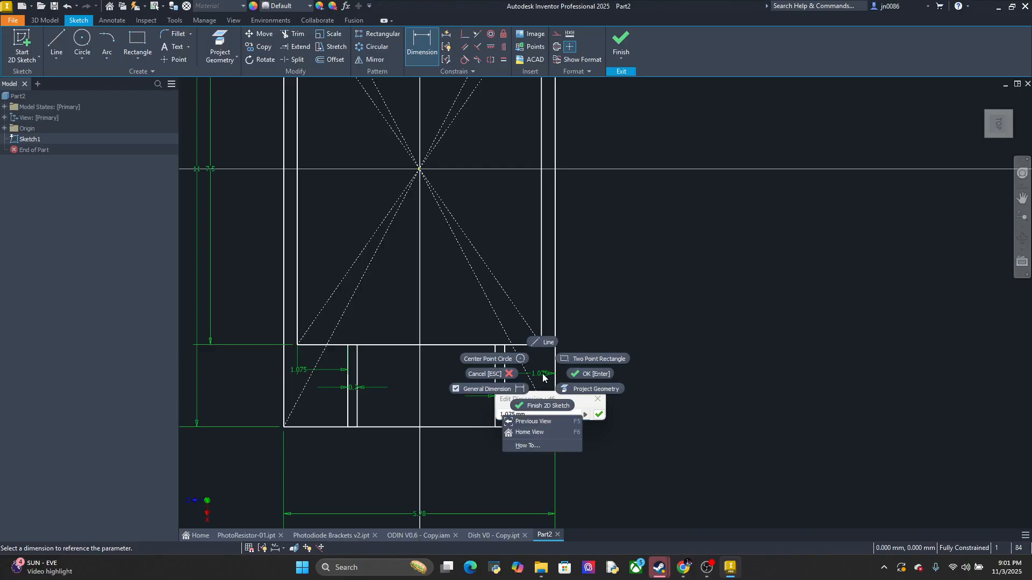
key("Escape")
key("Escape")
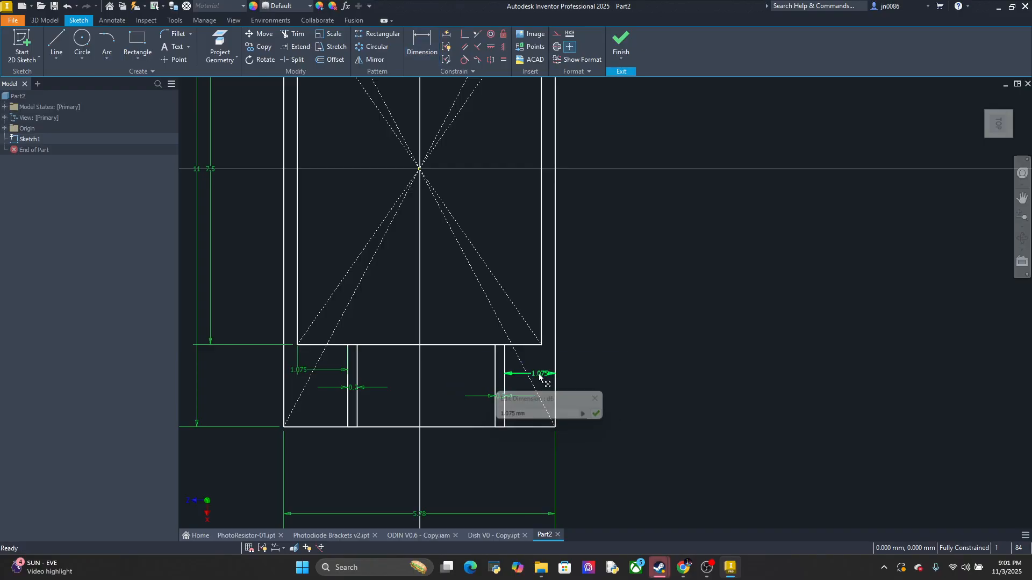
right_click(540, 379)
left_click(538, 343)
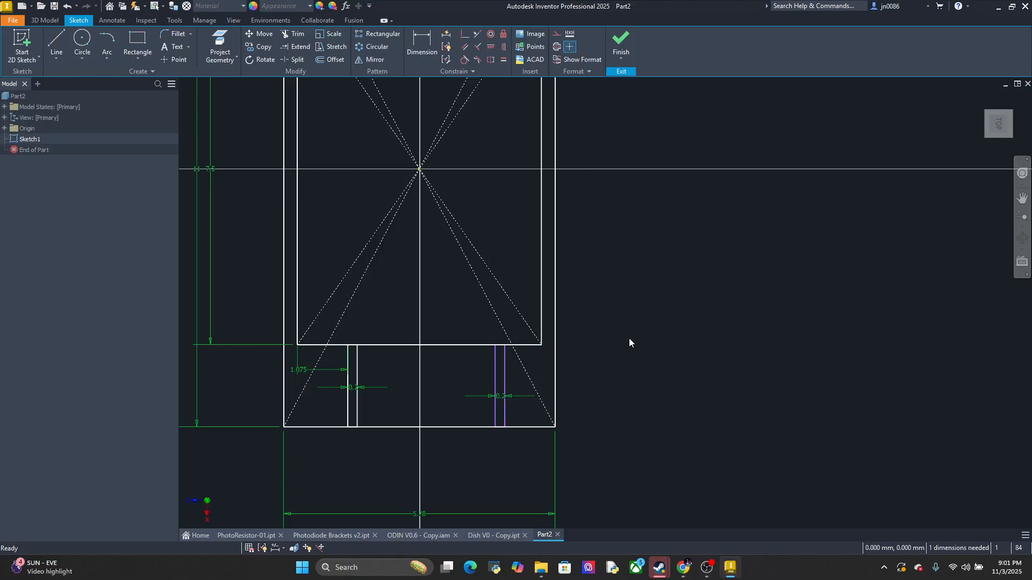
Set the distance from the right lead channel's outer edge to the inner rectangle's right side to 1.075 mm
left_click(422, 43)
left_click(504, 362)
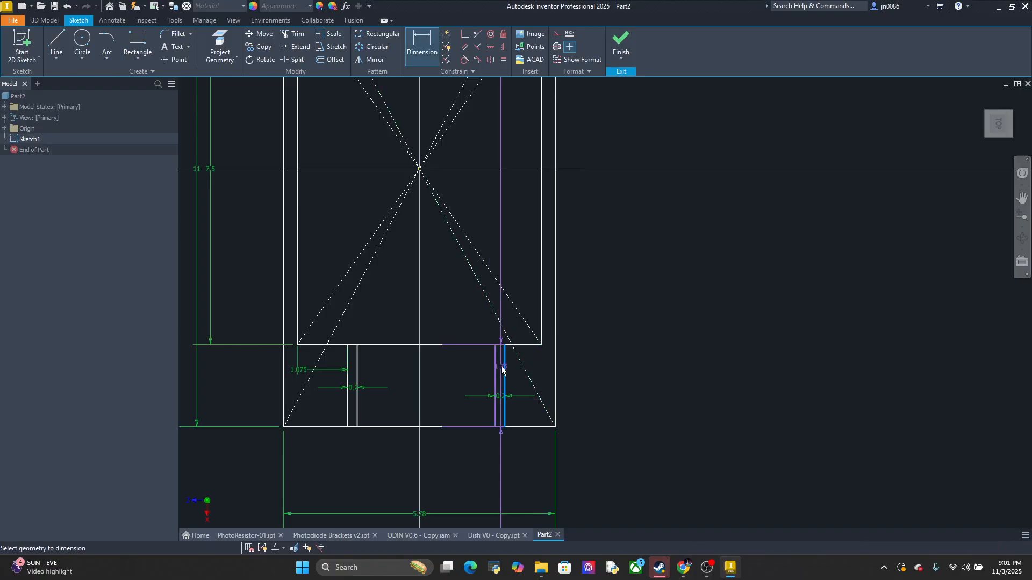
left_click(541, 337)
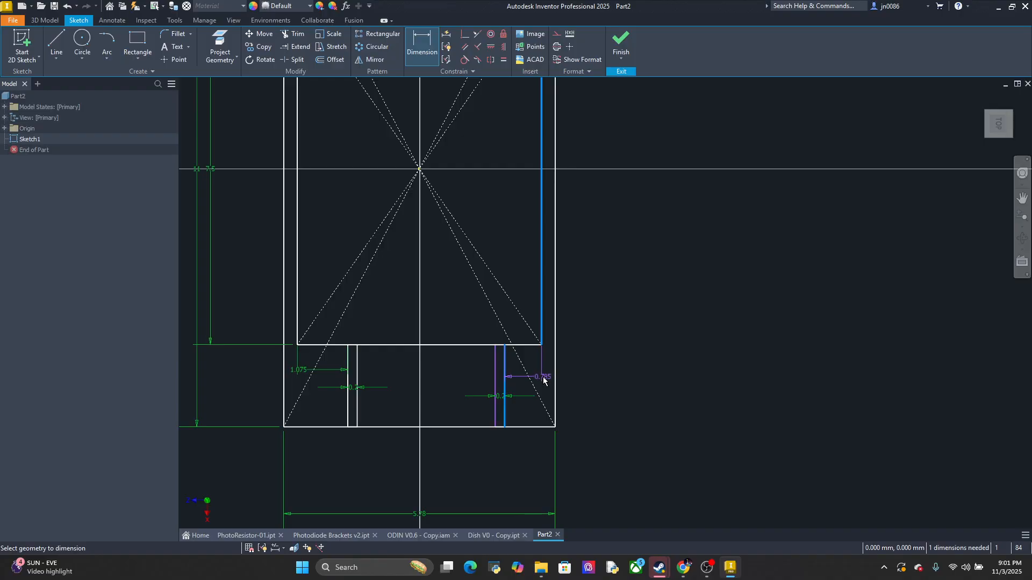
left_click(544, 379)
type("1.075")
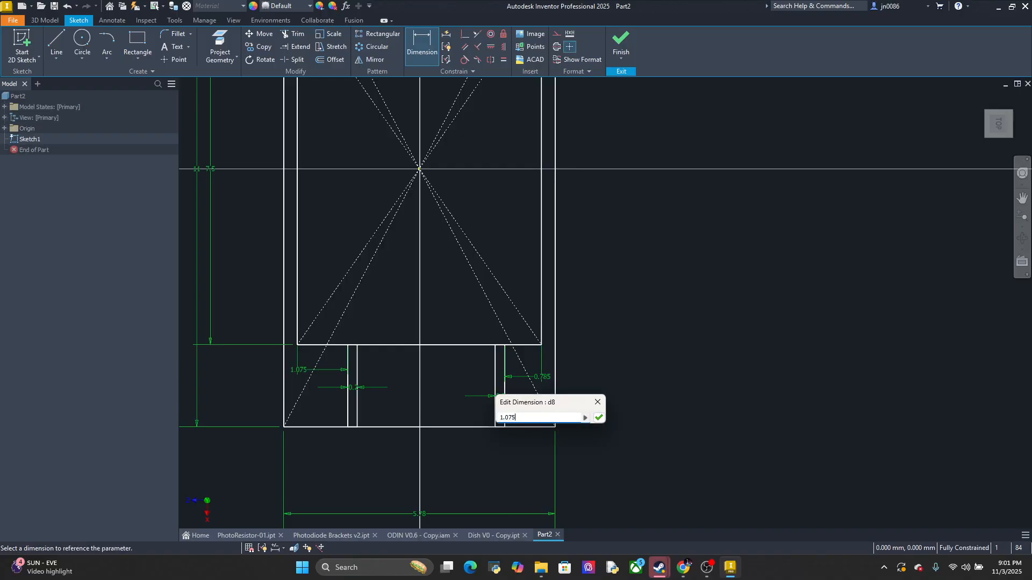
key("Return")
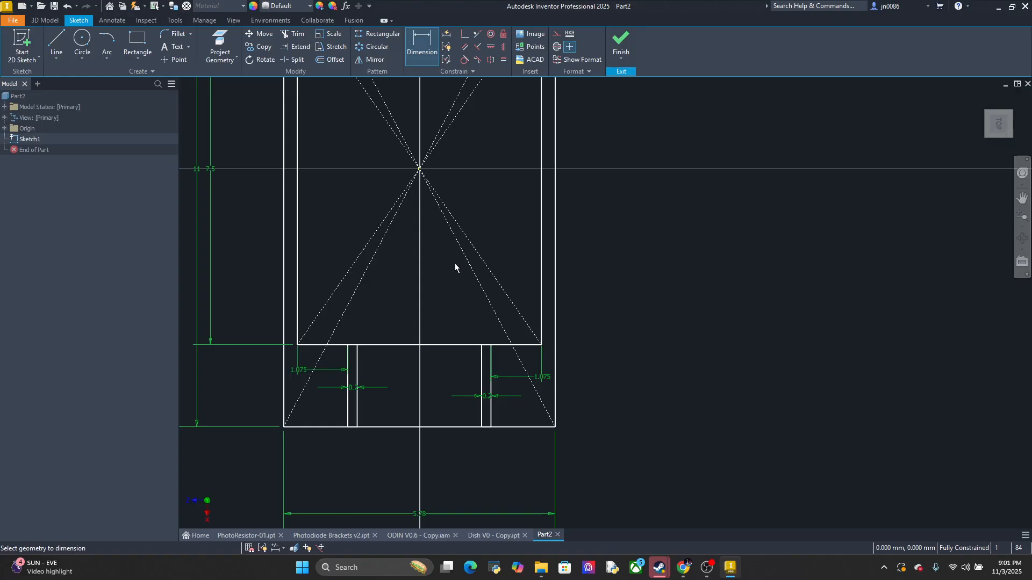
key("a")
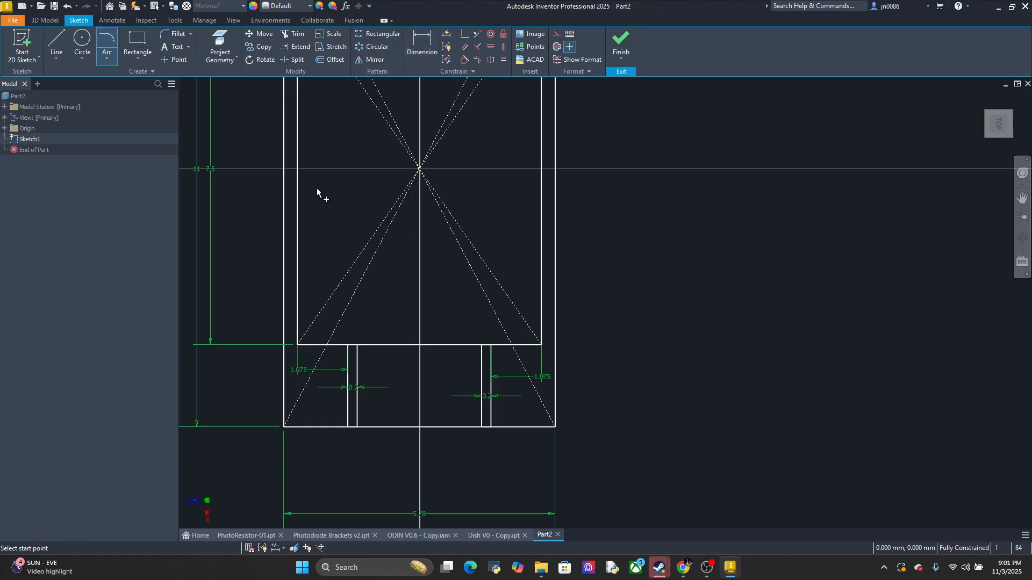
left_click(297, 345)
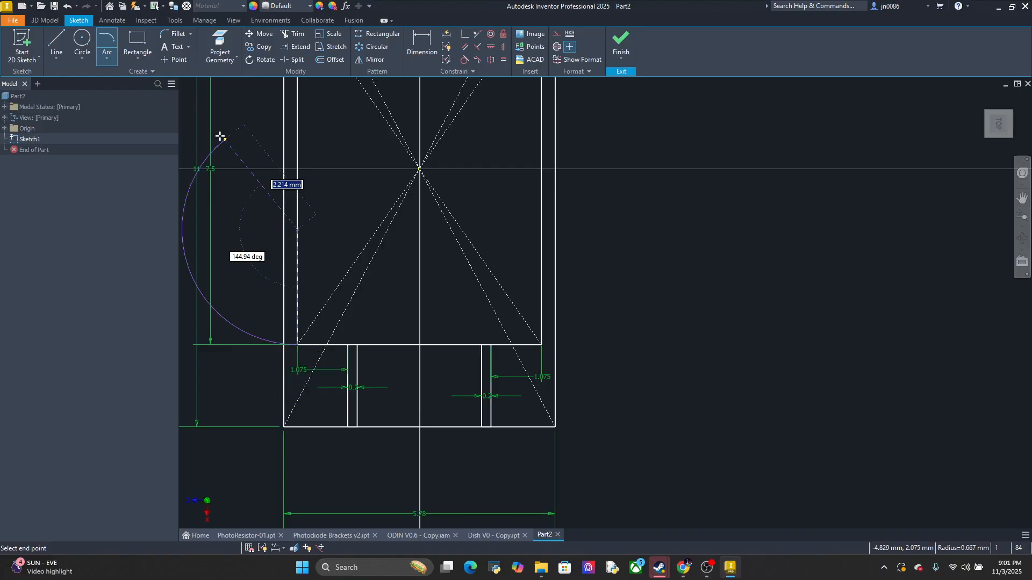
left_click(108, 42)
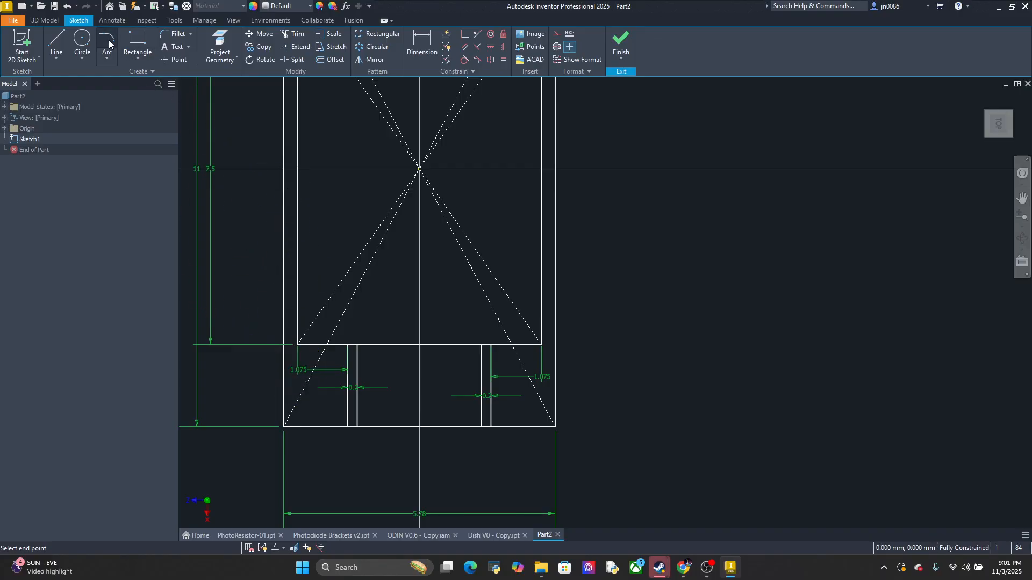
left_click(297, 345)
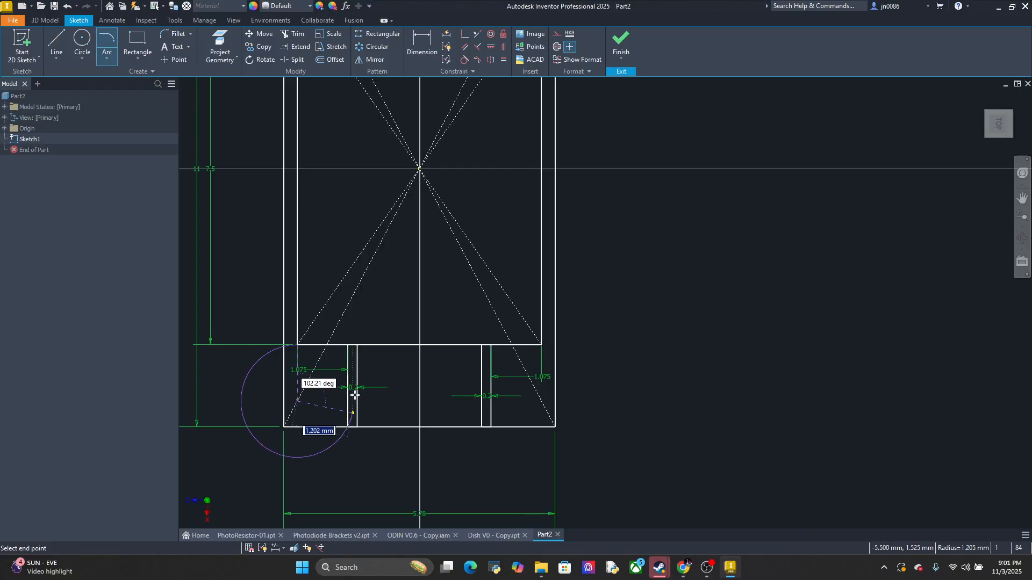
key("Escape")
left_click(108, 61)
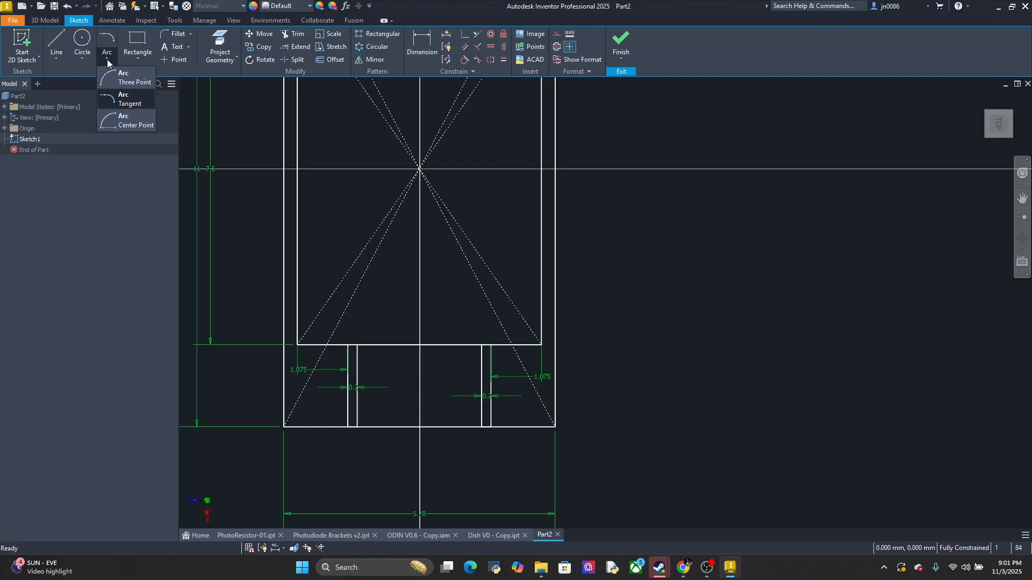
left_click(110, 61)
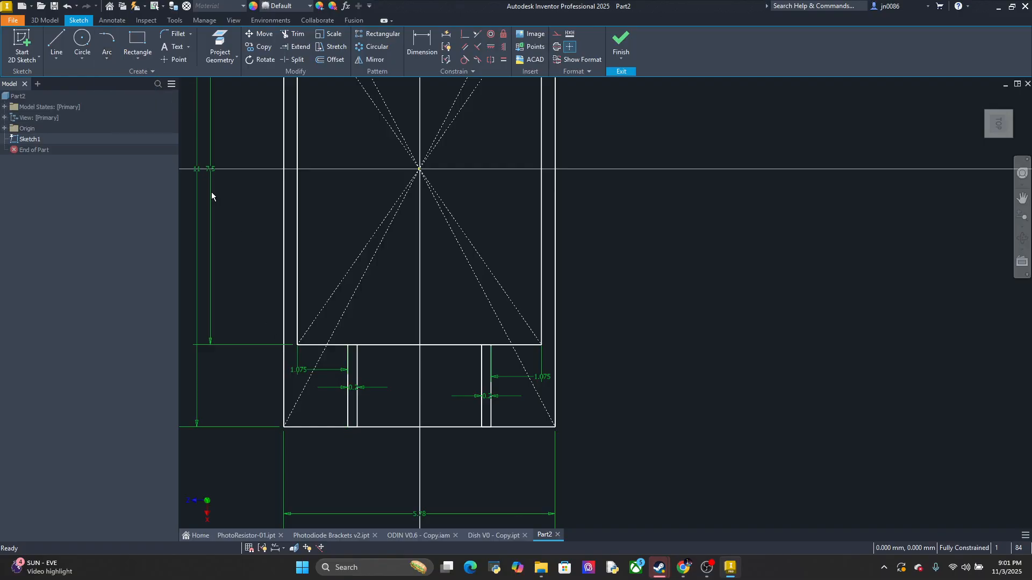
Draw a centre-point arc of about 1.962 mm radius from the left lead channel's lower outer corner to the inner rectangle's lower-left corner
left_click(107, 43)
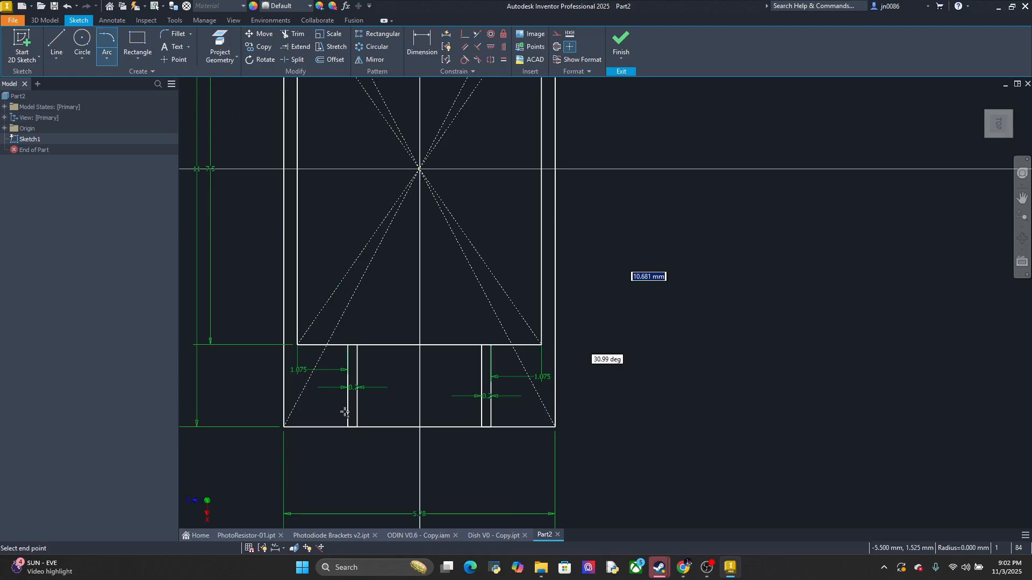
left_click(257, 426)
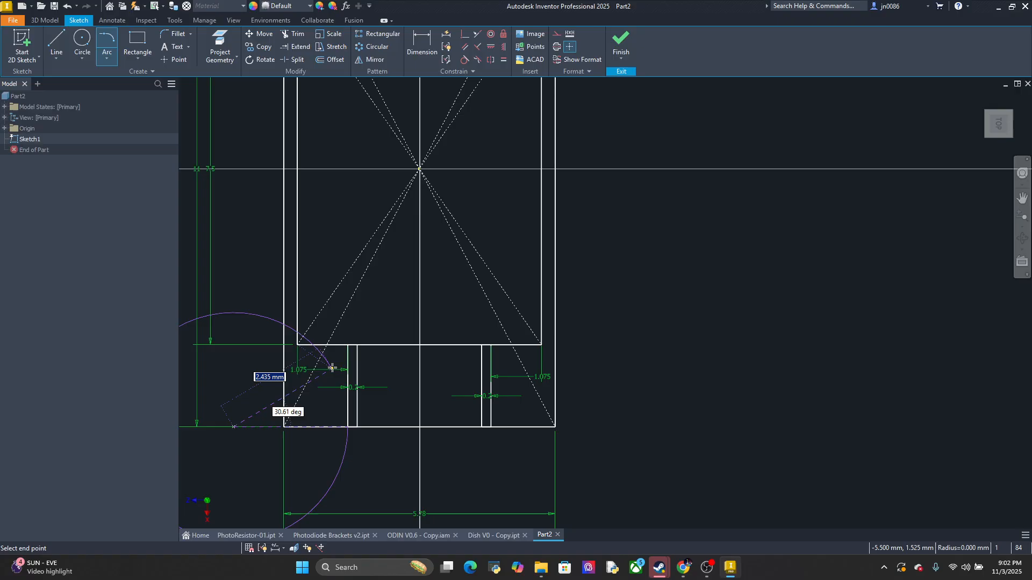
left_click(297, 345)
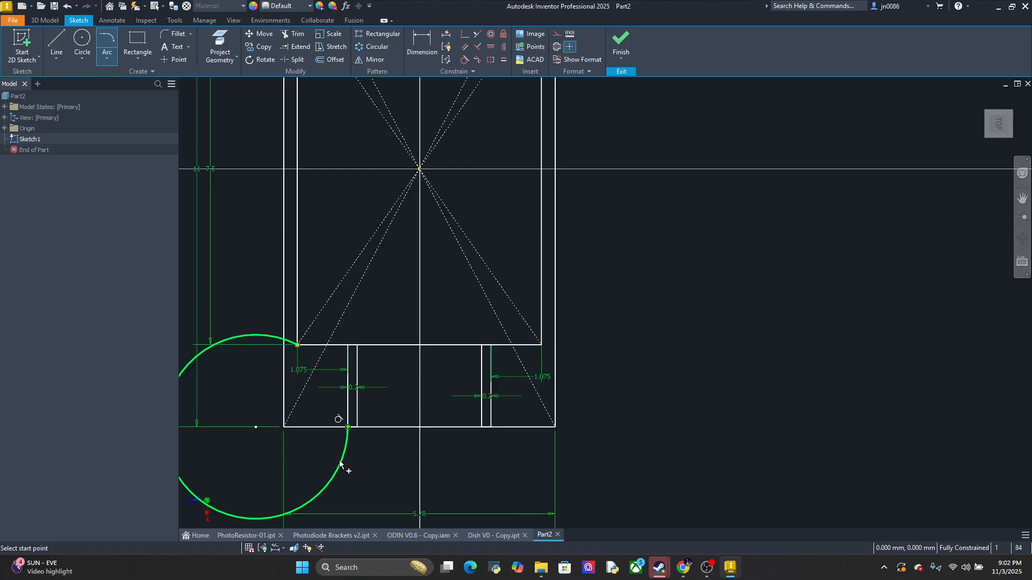
Draw a three-point arc of about 1.962 mm radius from the inner rectangle's lower-left corner to the left lead channel's lower outer corner
left_click(108, 43)
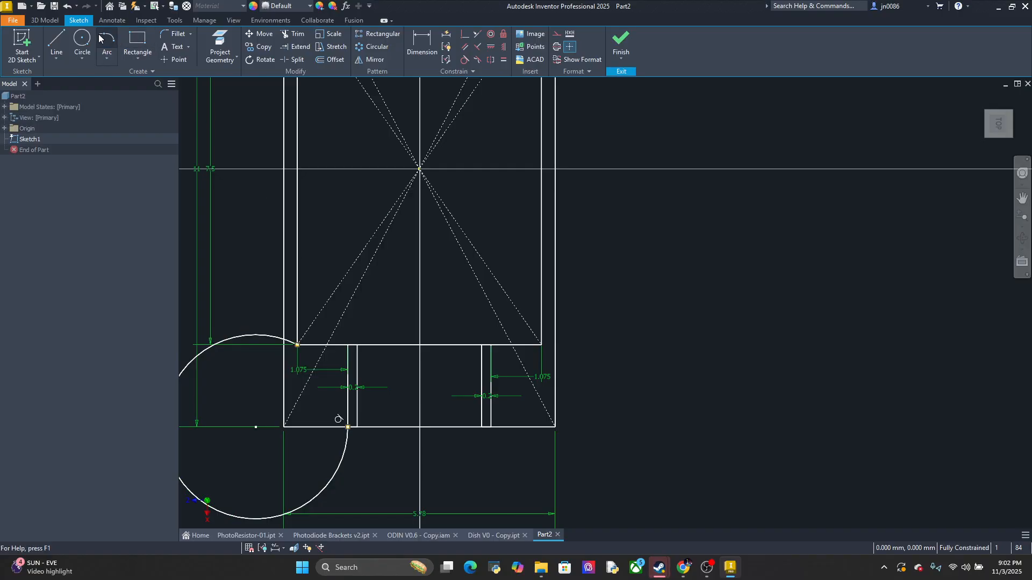
left_click(106, 56)
left_click(120, 100)
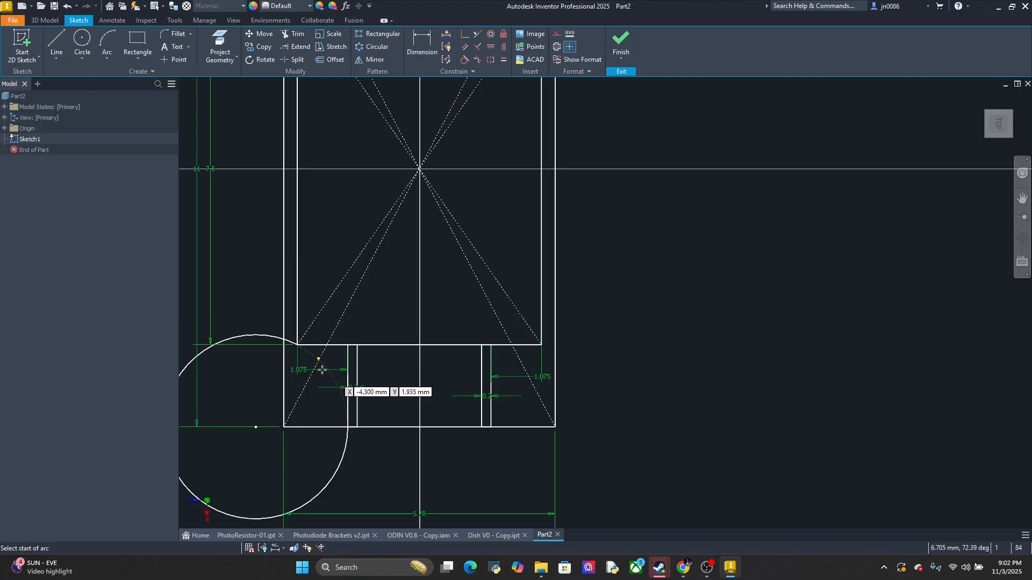
left_click(298, 345)
left_click(348, 424)
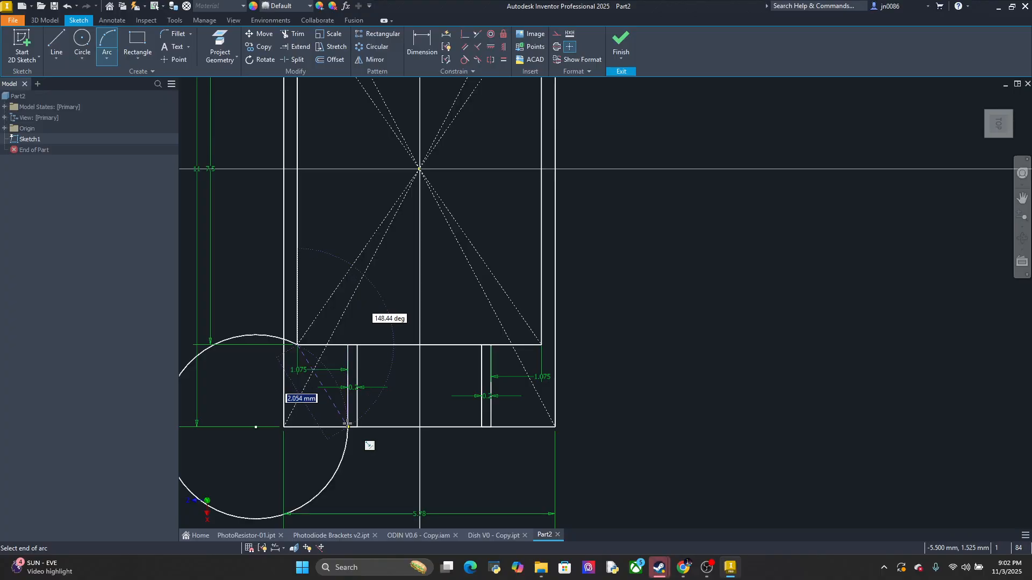
left_click(339, 385)
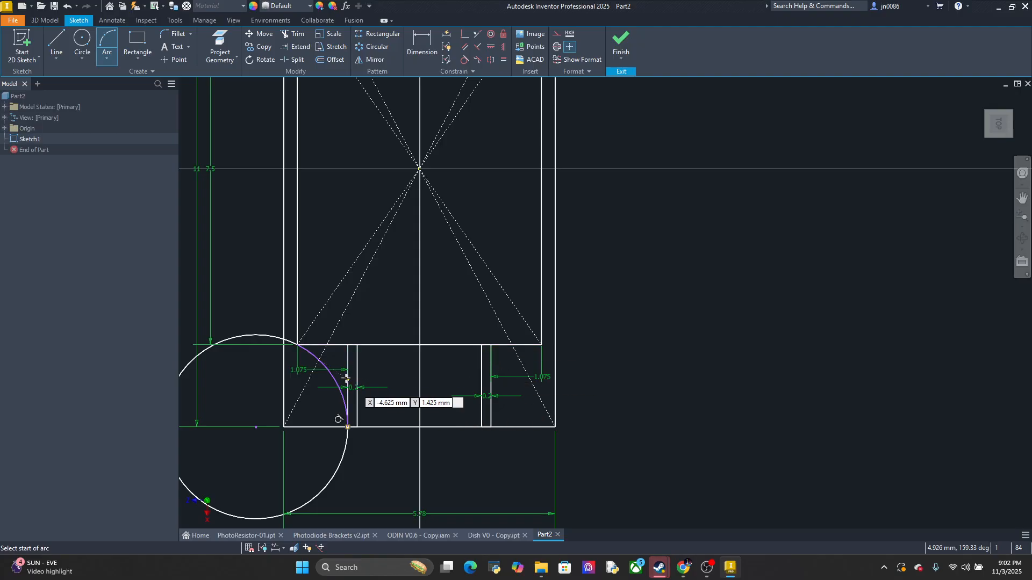
Delete the large centre-point arc that bulges outside the outer rectangle's lower-left corner
key("Escape")
left_click(234, 337)
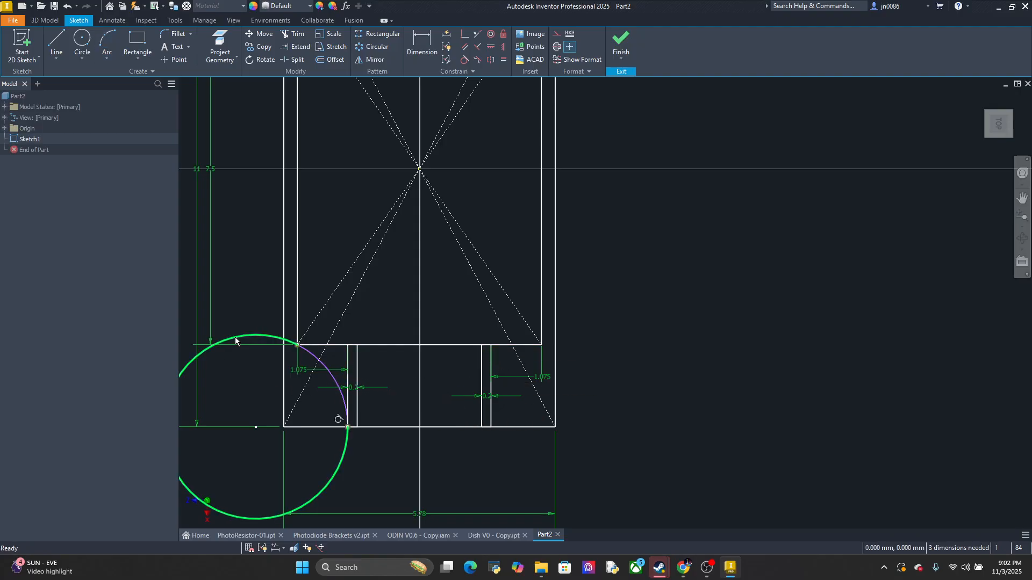
key("Delete")
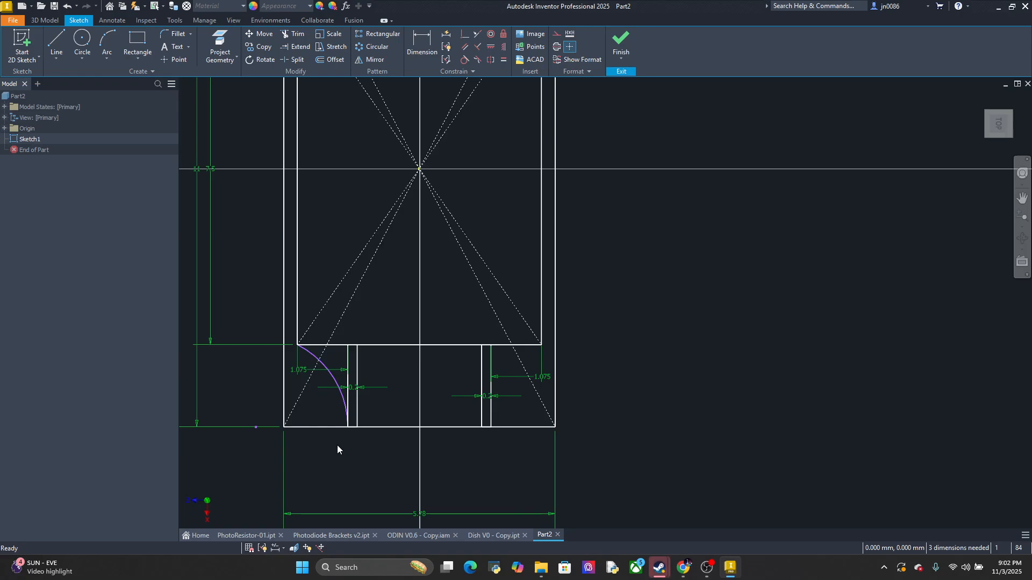
Dimension the radius of the arc on the outer side of the left lead channel
scroll(353, 387, "up", 2)
left_click(422, 47)
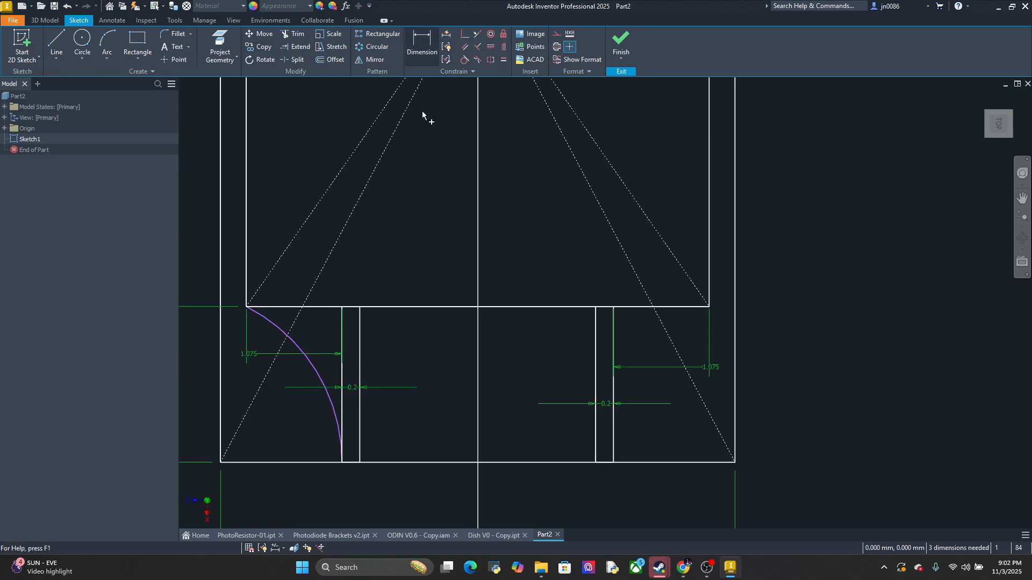
left_click(318, 373)
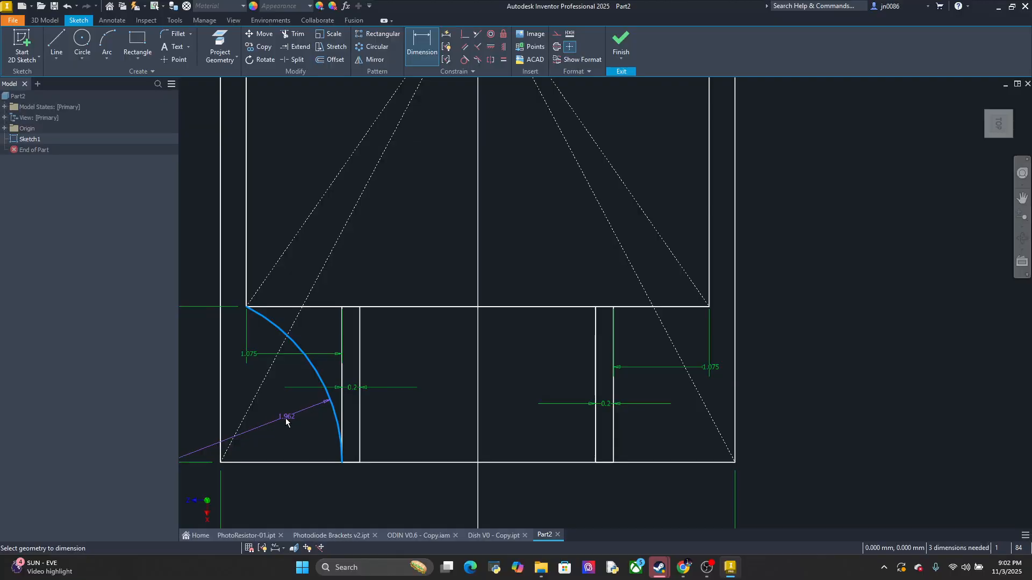
scroll(277, 427, "down", 2)
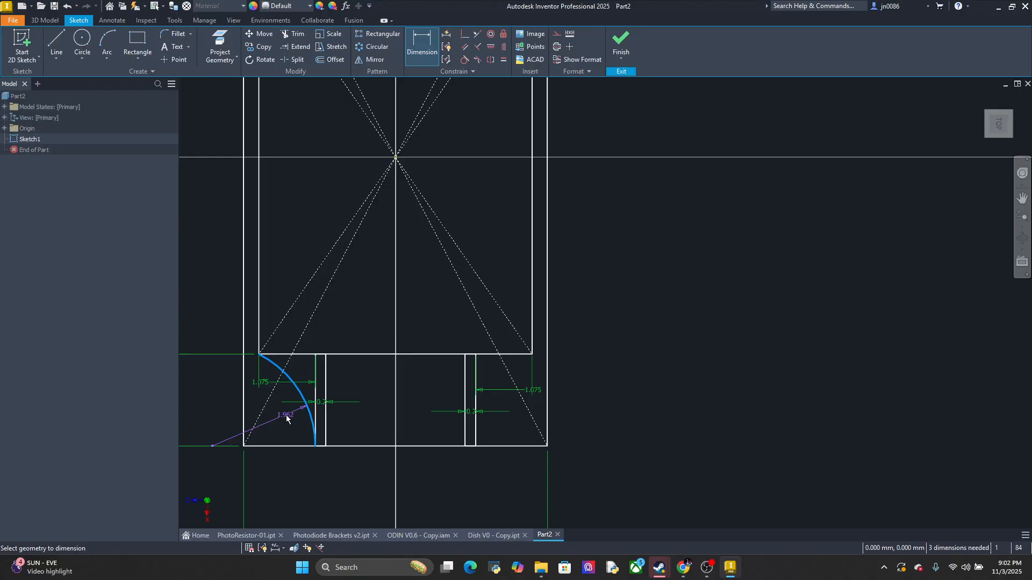
left_click(276, 422)
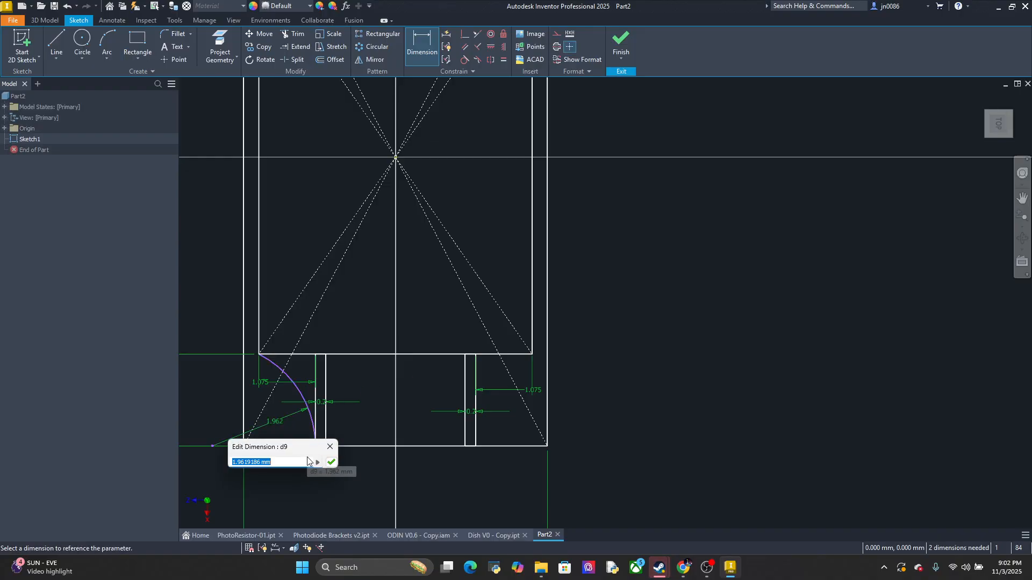
key("Return")
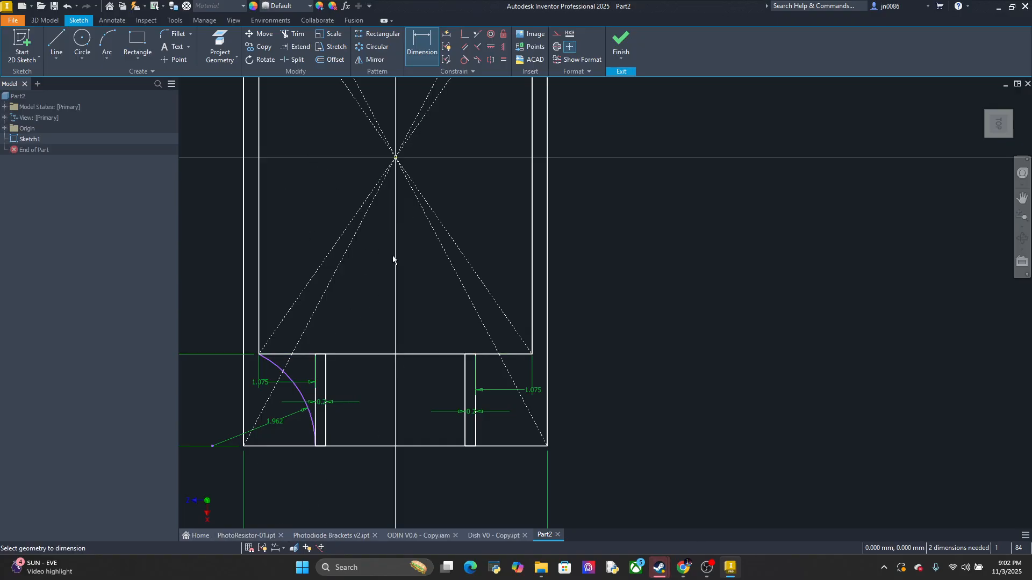
Draw a three-point arc with 1.982 mm chord and radius from the left lead channel's lower inner corner up to the inner rectangle's bottom side
left_click(107, 46)
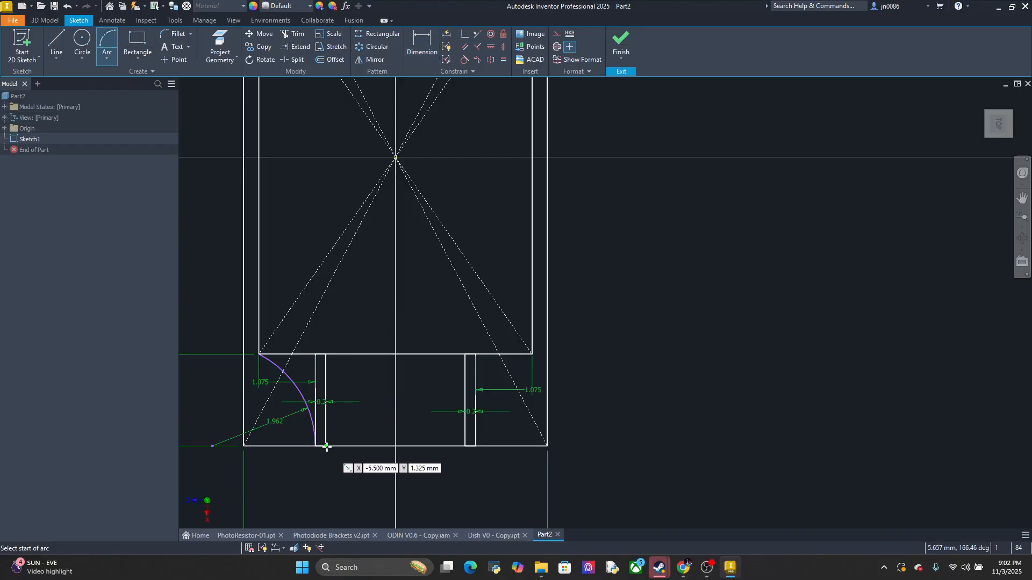
left_click(325, 446)
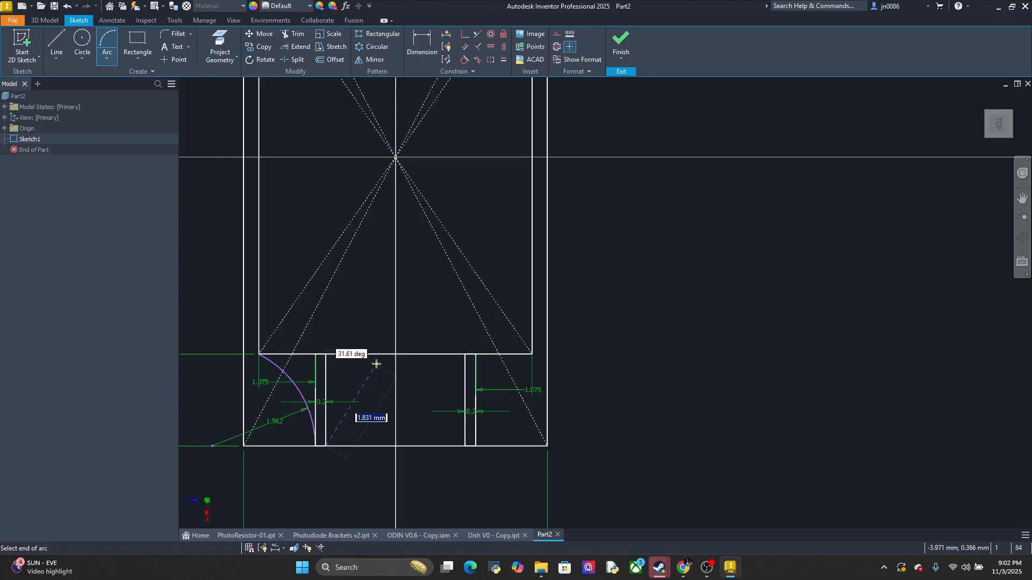
type("1.")
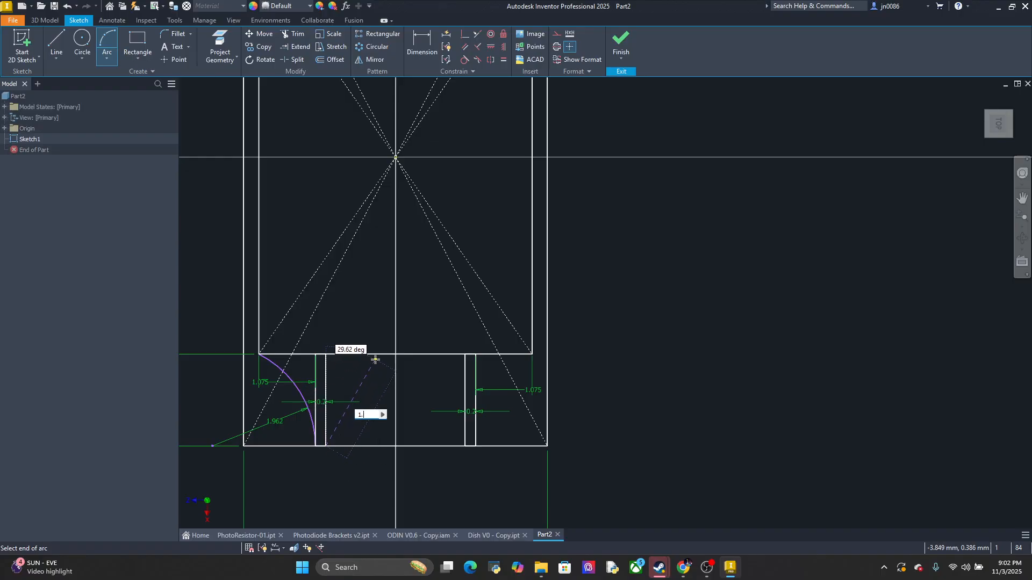
type("982")
key("Return")
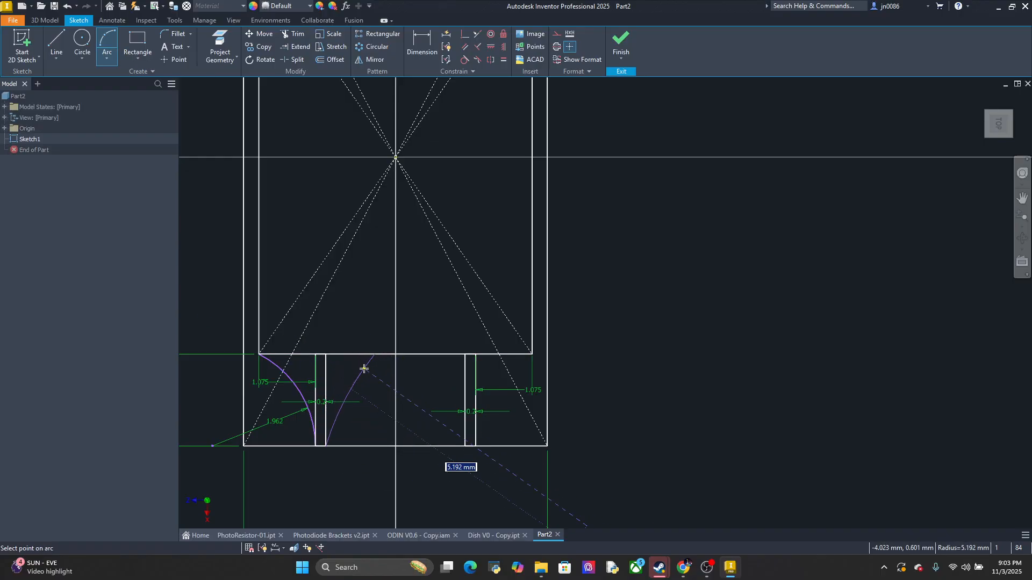
type("1.")
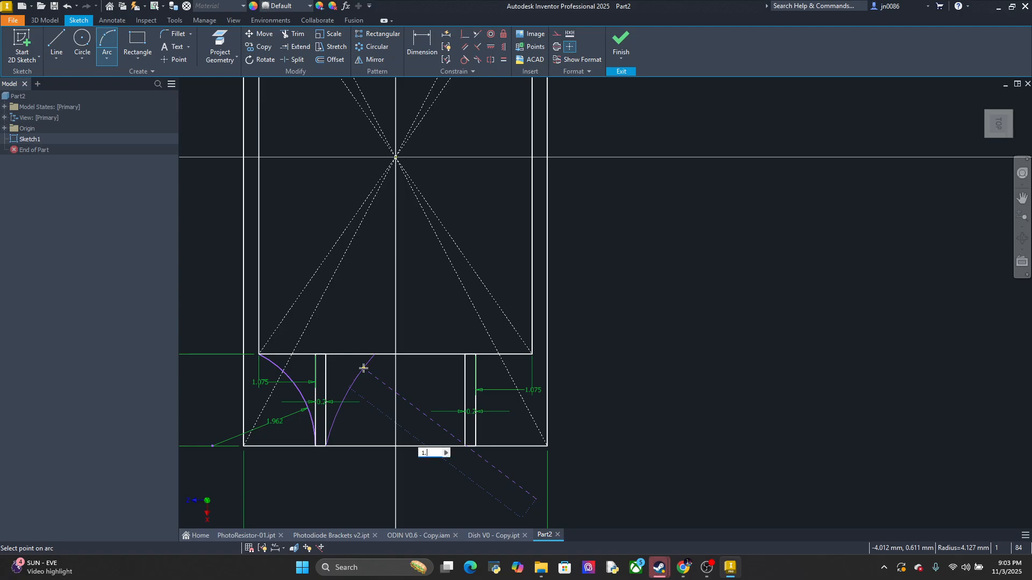
type("982")
key("Return")
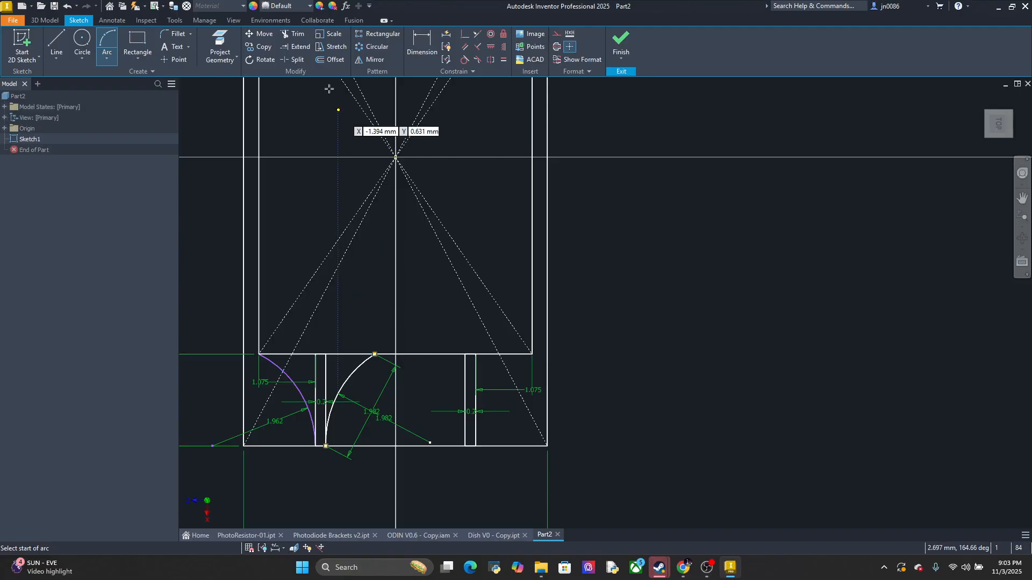
left_click(422, 46)
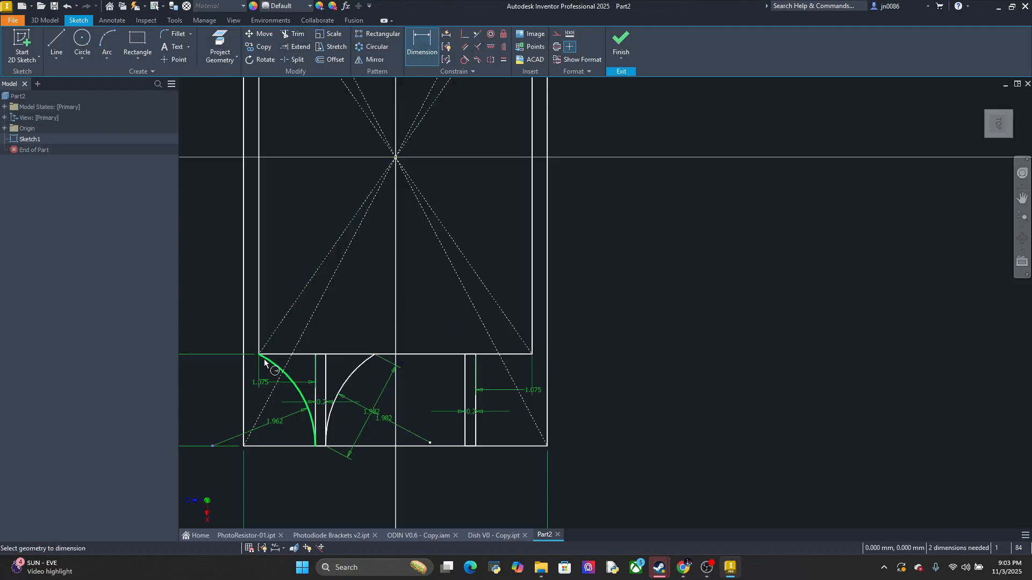
left_click(316, 356)
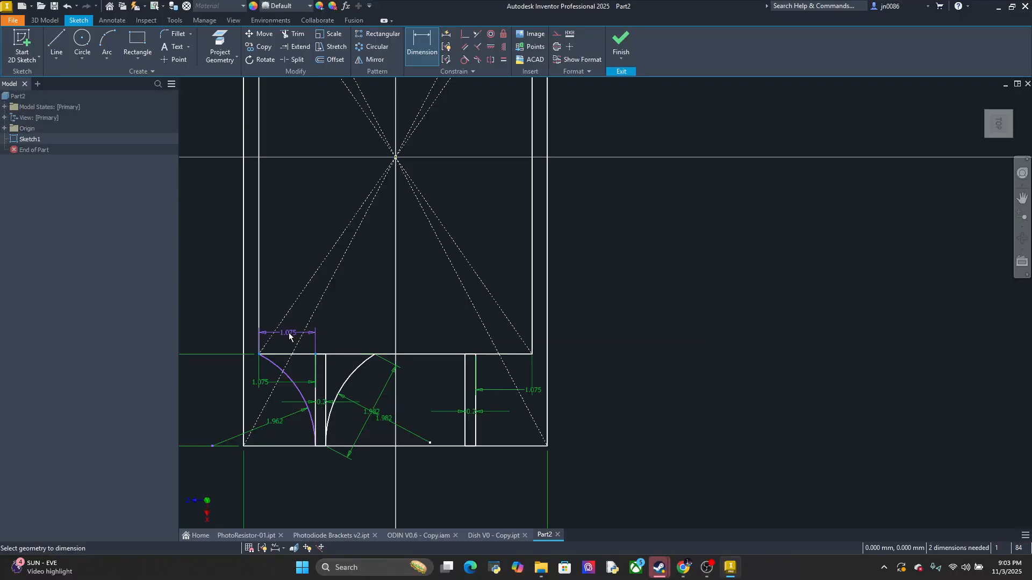
key("Escape")
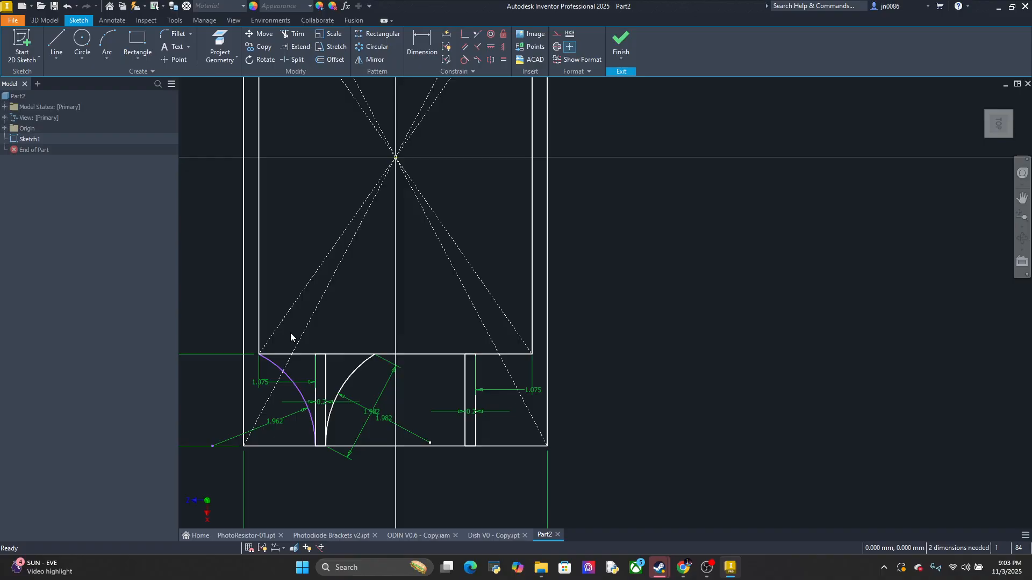
Try to dimension the horizontal distance from the left lead channel's inner upper corner to the inner arc's upper end
left_click(326, 354)
left_click(420, 42)
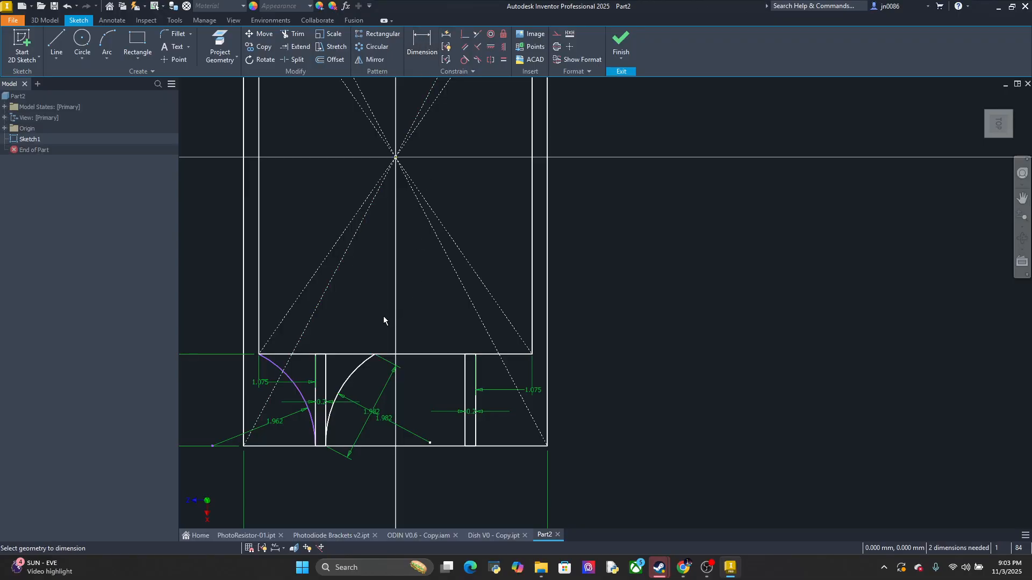
left_click(325, 355)
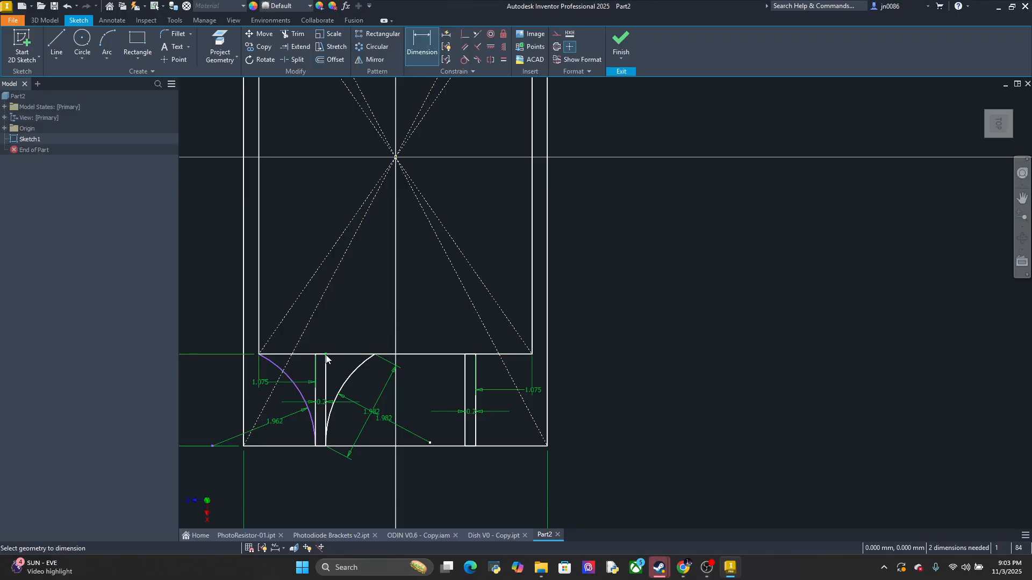
left_click(375, 355)
left_click(354, 323)
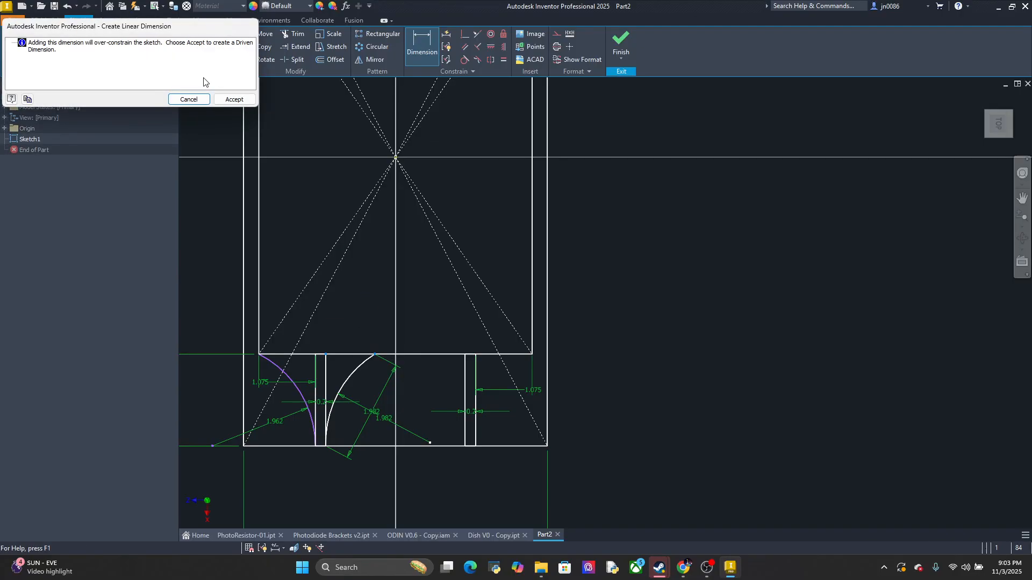
left_click(190, 99)
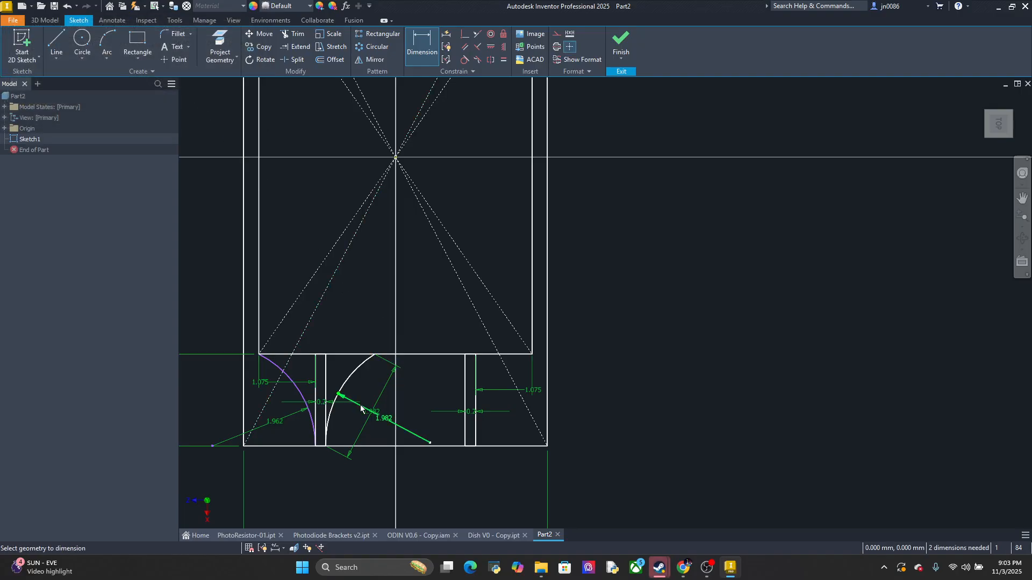
Delete the 1.982 mm chord dimension of the arc on the inner side of the left lead channel
left_click(361, 434)
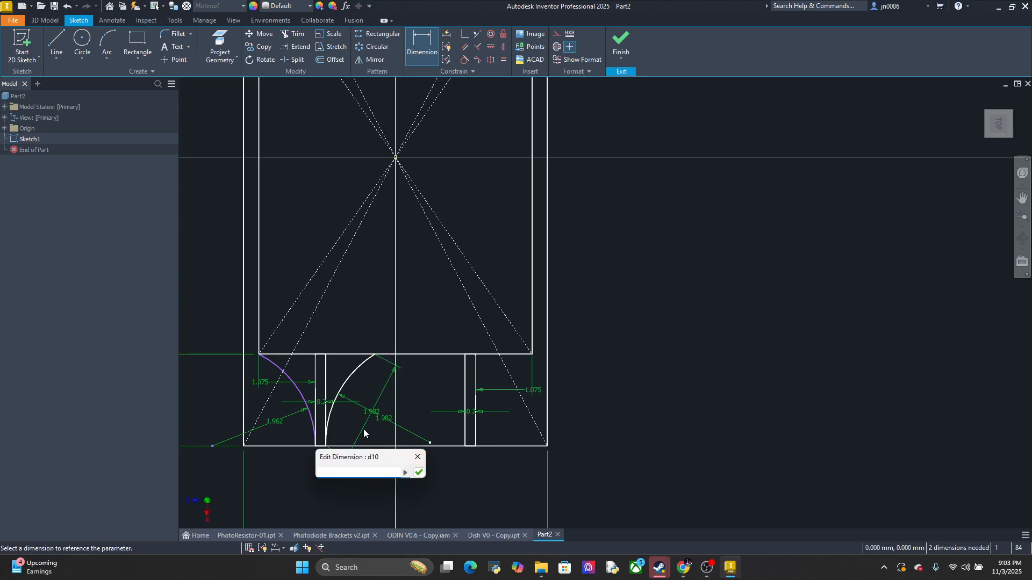
key("Escape")
key("Escape")
key("Delete")
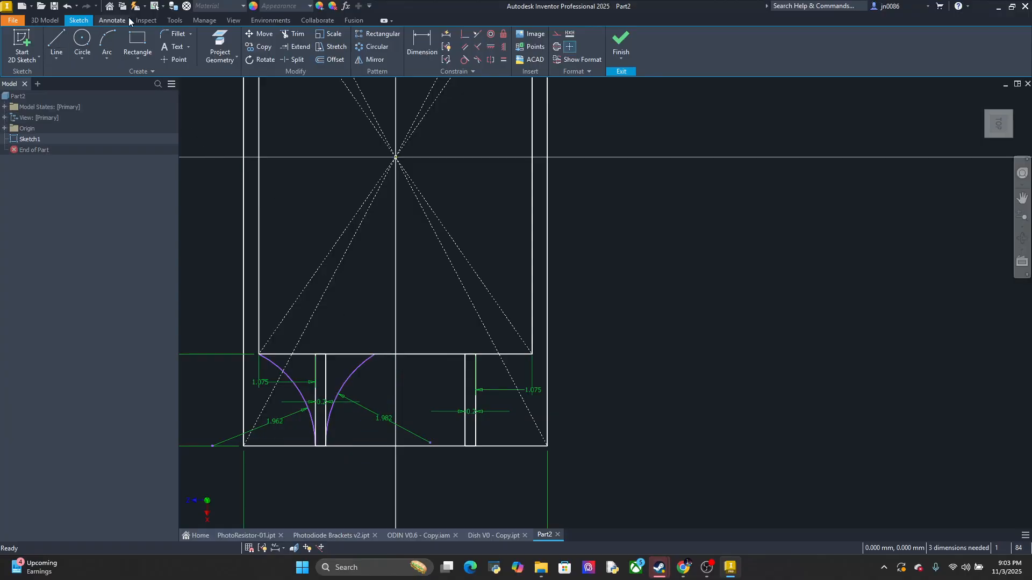
Try to dimension the horizontal distance between the endpoints of the arc on the left lead channel's outer side
left_click(411, 58)
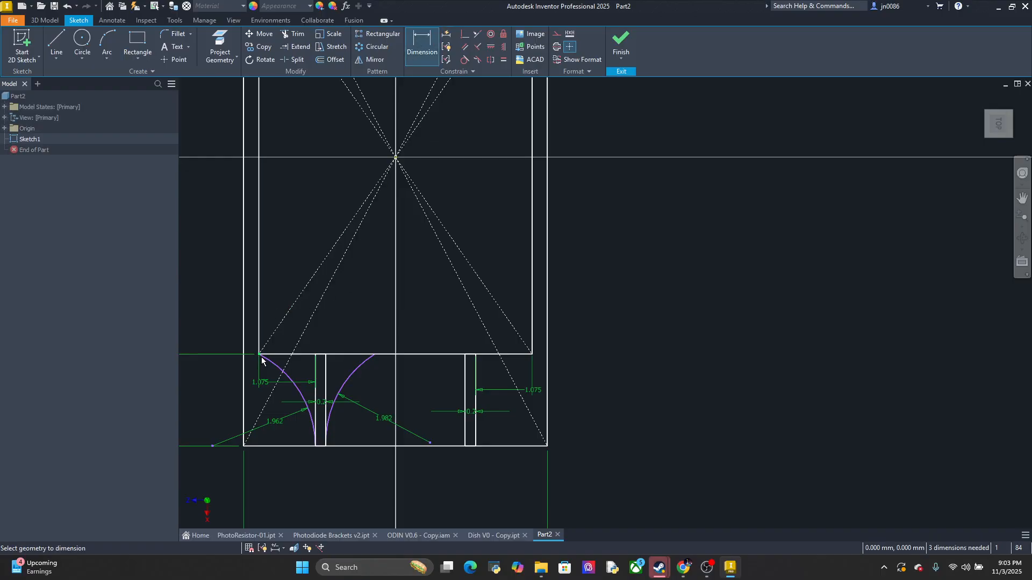
left_click(260, 356)
left_click(316, 445)
left_click(286, 328)
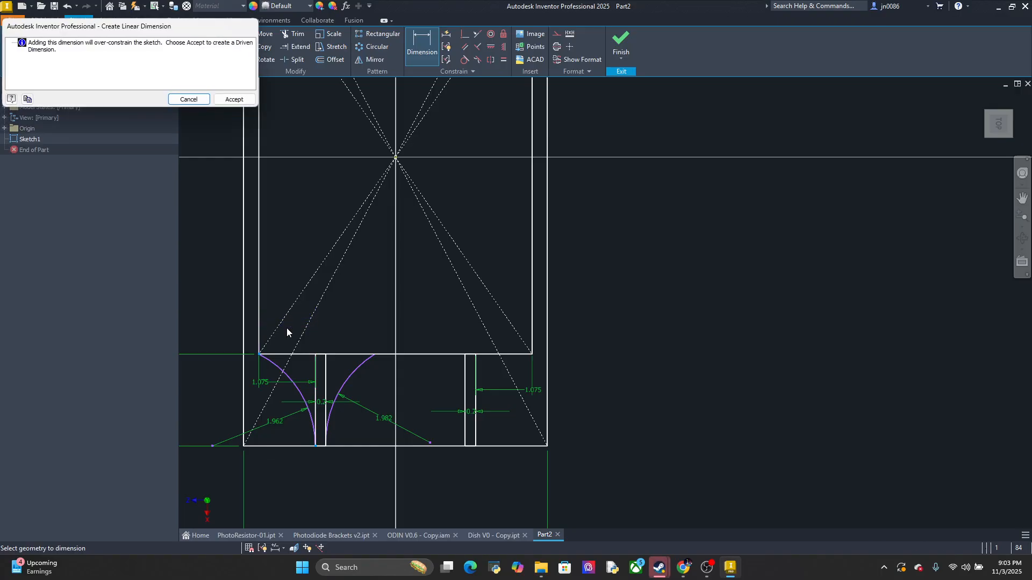
left_click(189, 99)
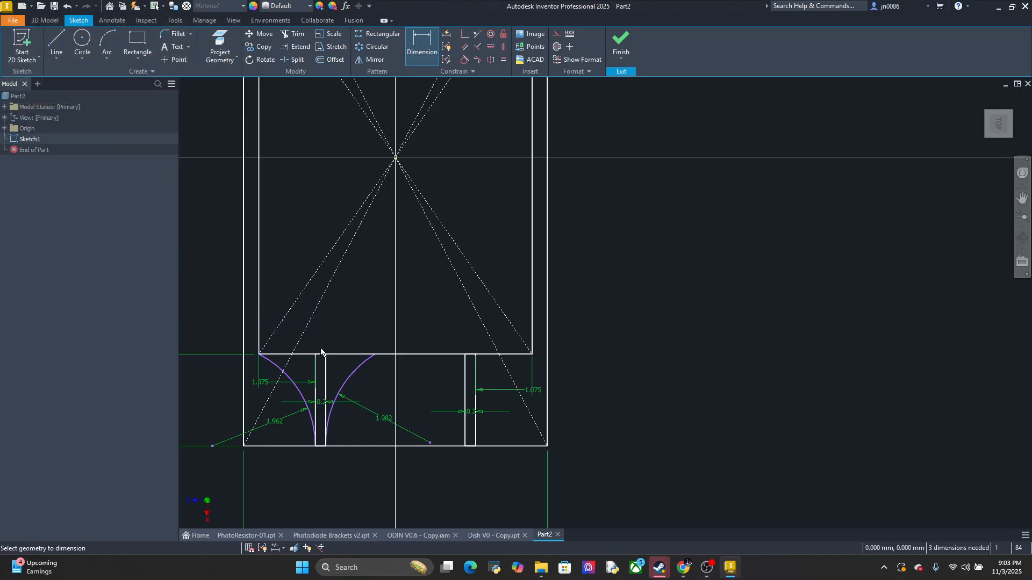
Dimension the horizontal span of the arc on the left lead channel's inner side as 1.075 mm
left_click(327, 447)
left_click(375, 355)
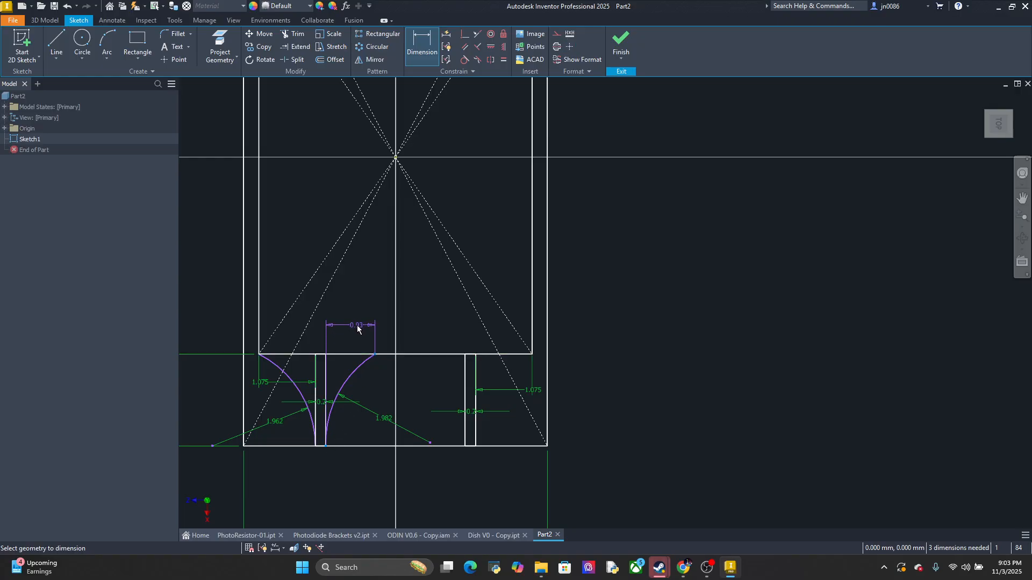
left_click(366, 331)
type("1.075")
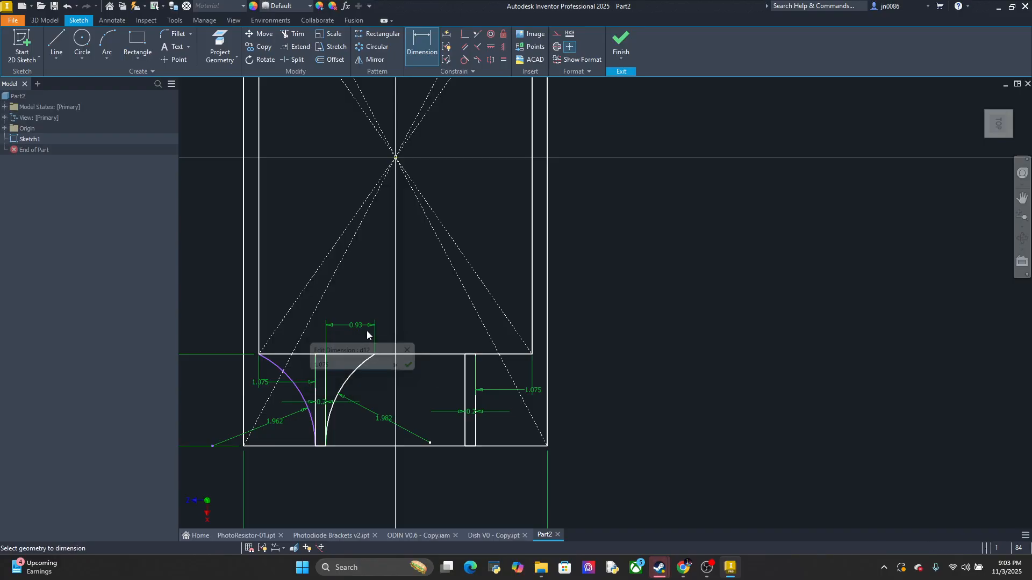
key("Return")
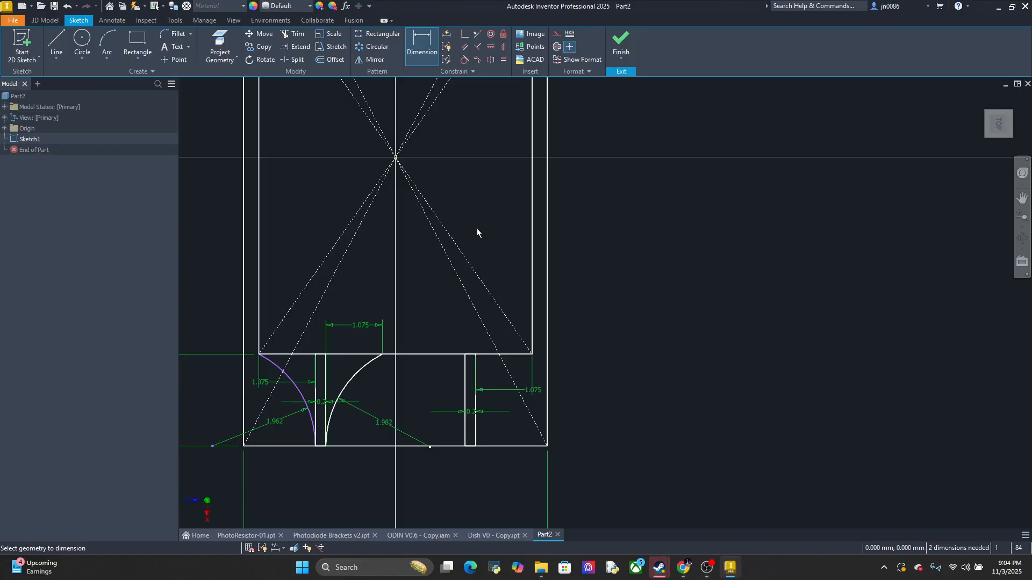
Set the left lead channel's offset from the inner rectangle's nearest side to 1.175 mm
double_click(263, 384)
type("1.1")
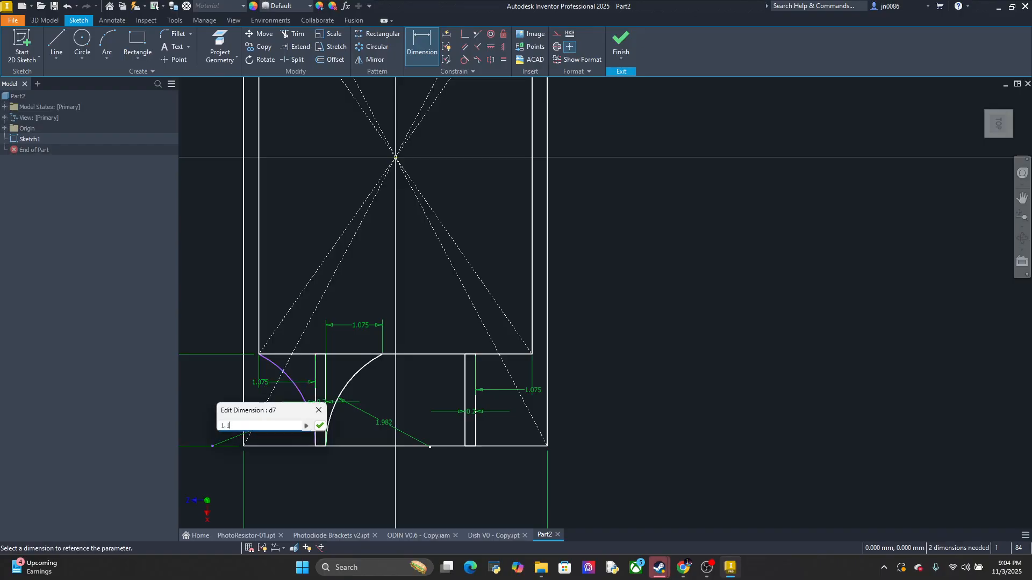
type("75")
key("Return")
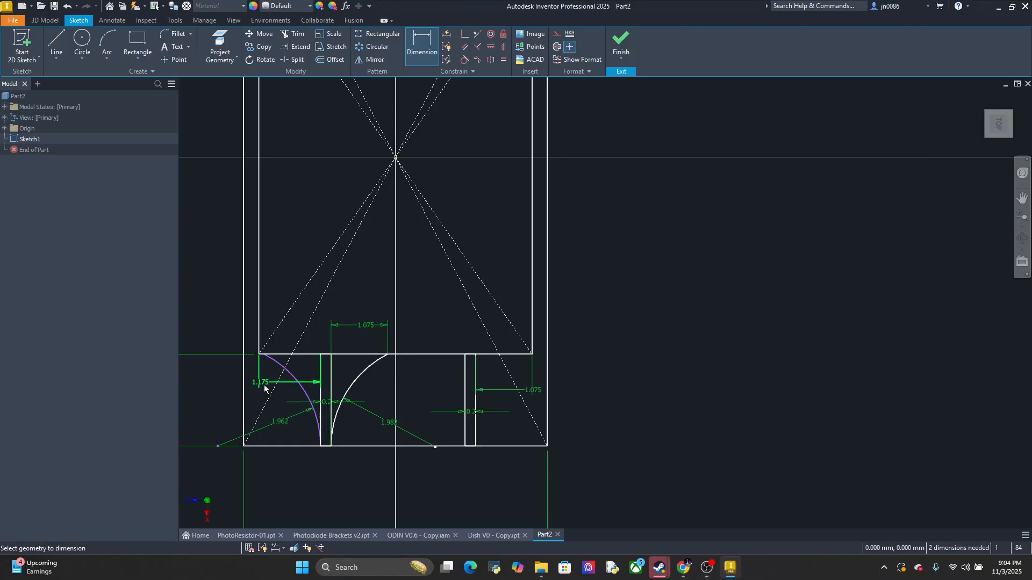
Set the horizontal span of the arc beside the left lead channel to 1.175 mm
double_click(359, 325)
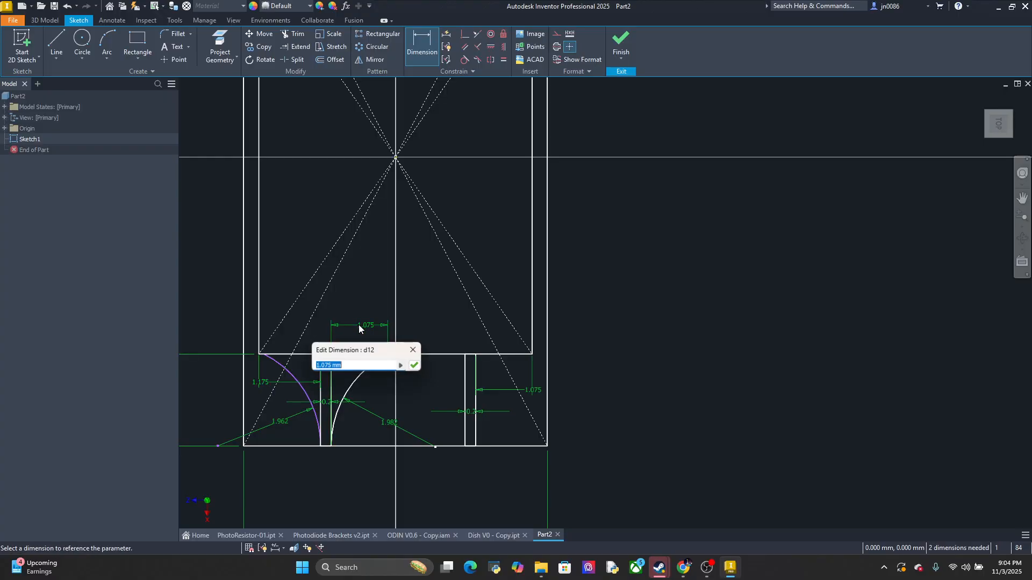
type("1.175")
key("Return")
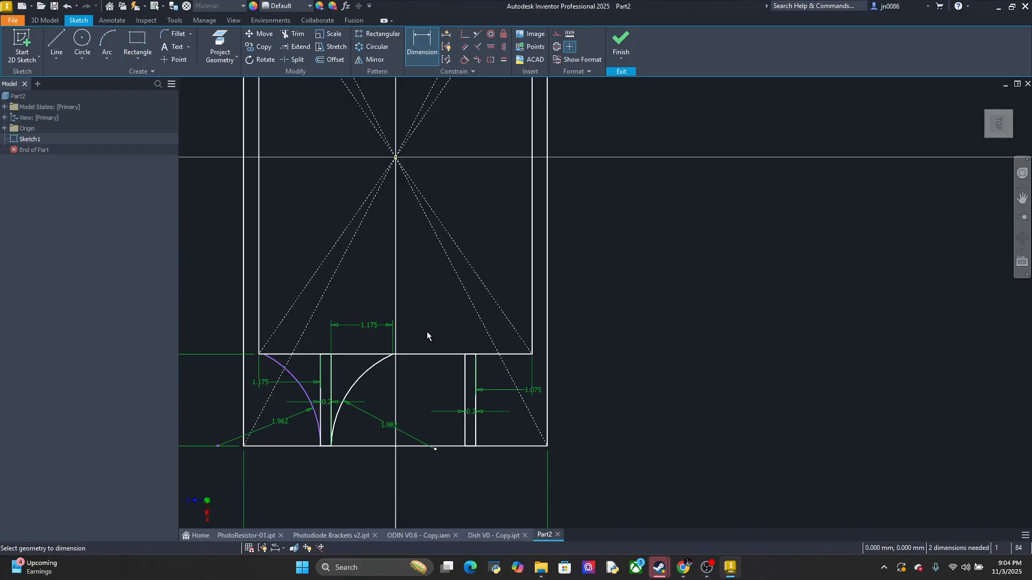
Delete the two flare arcs on the outer and inner sides of the left lead channel
left_click(304, 391)
key("Escape")
key("Escape")
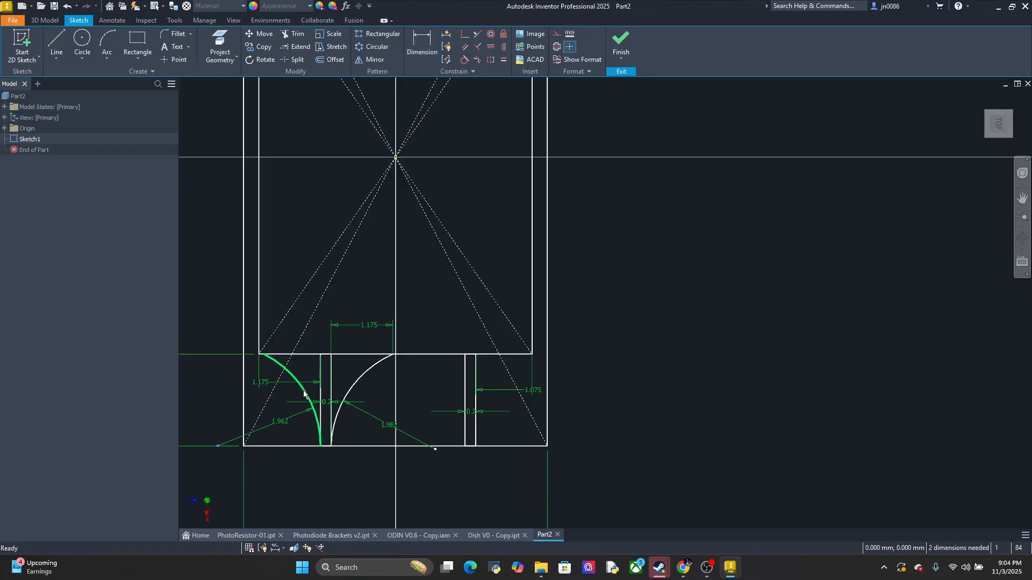
left_click(304, 392)
key("Delete")
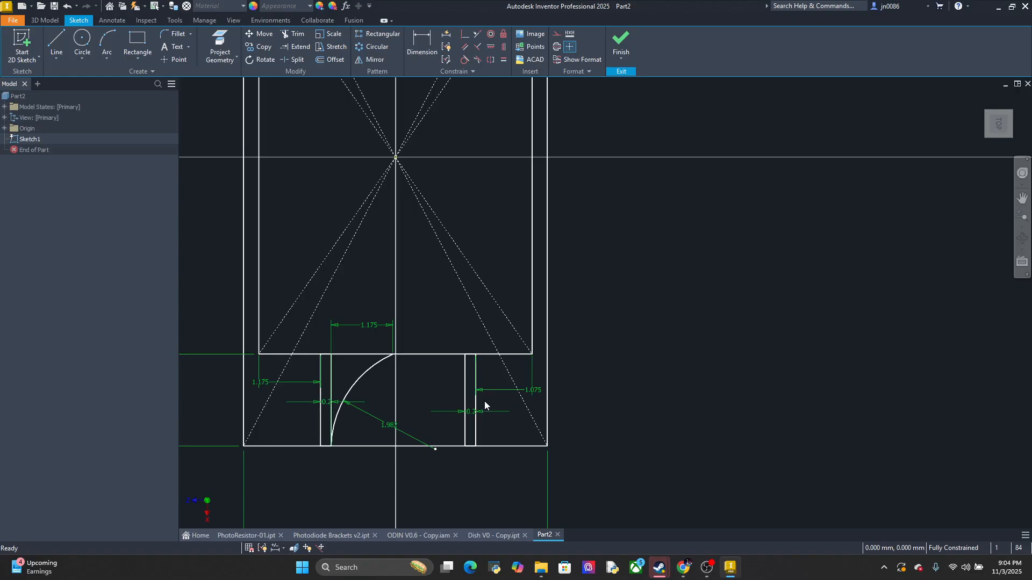
scroll(398, 364, "down", 5)
scroll(454, 352, "up", 4)
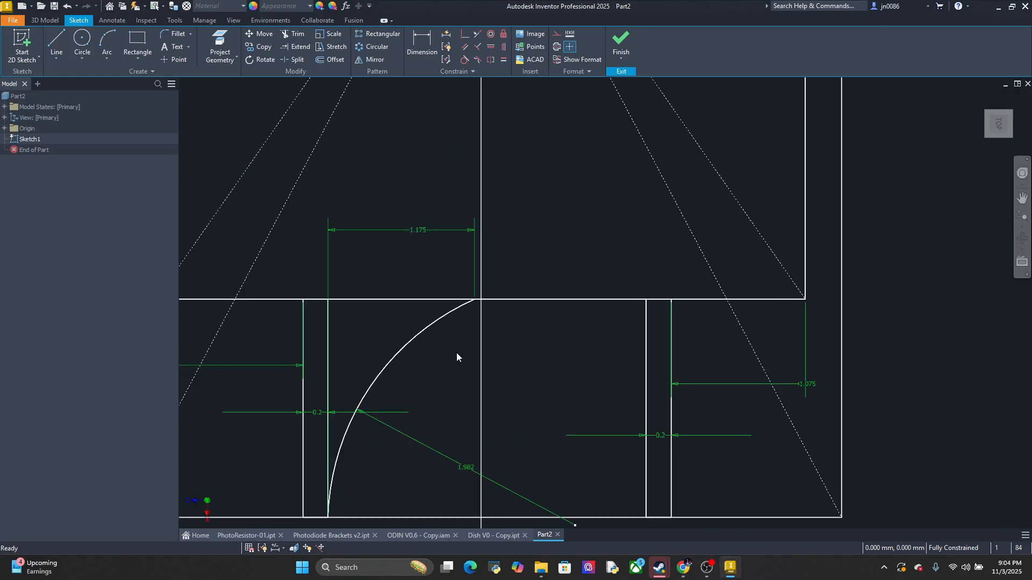
scroll(457, 352, "up", 2)
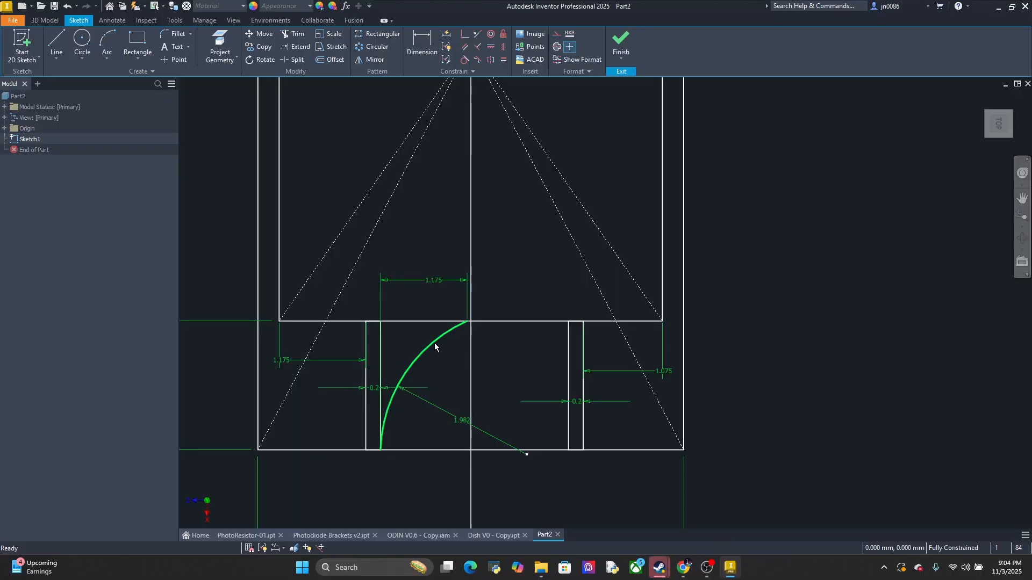
left_click(434, 343)
key("Delete")
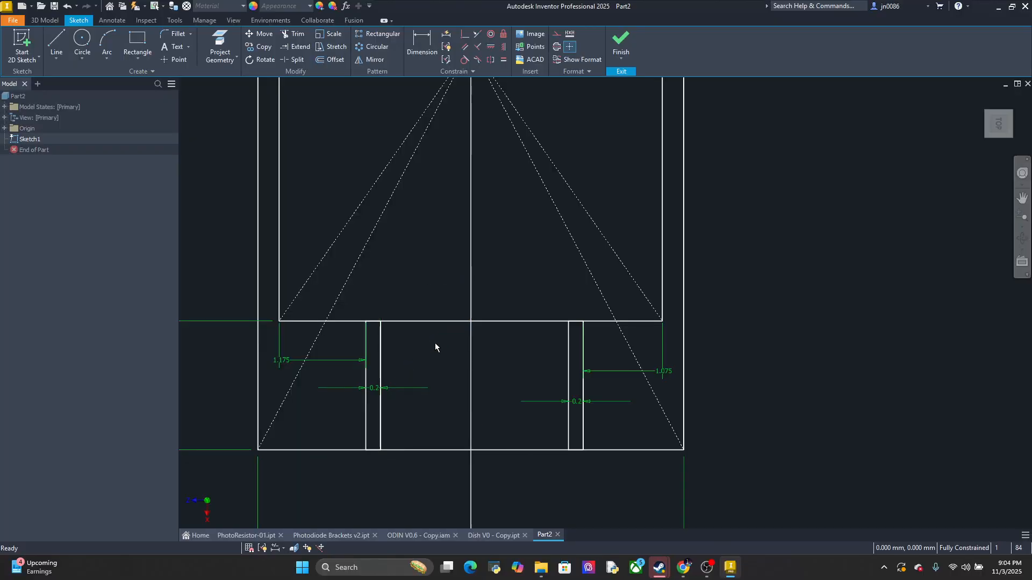
Set the right lead channel's offset from the inner rectangle's nearest side to 1.175 mm
double_click(605, 369)
type("1")
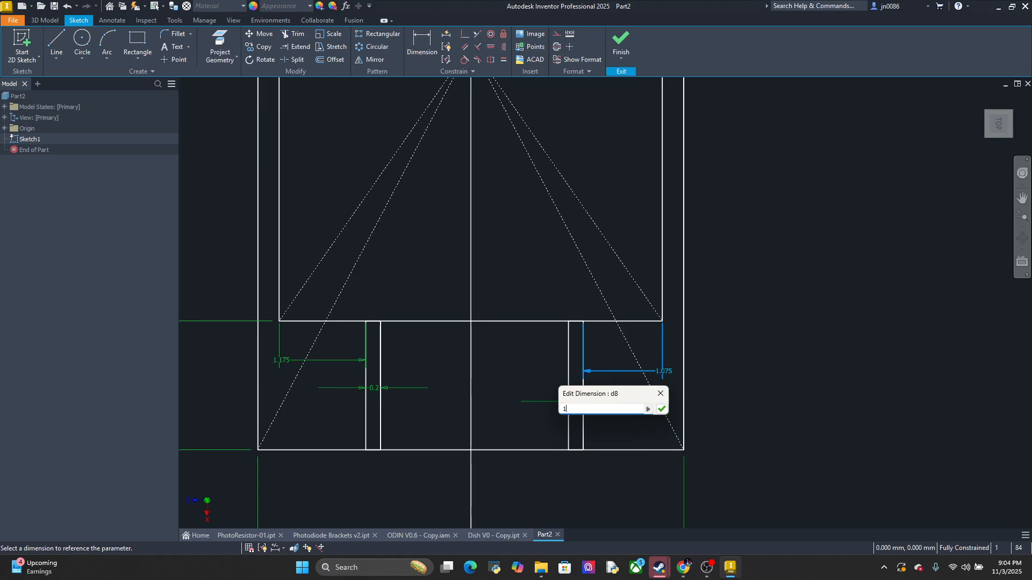
type(".175")
key("Return")
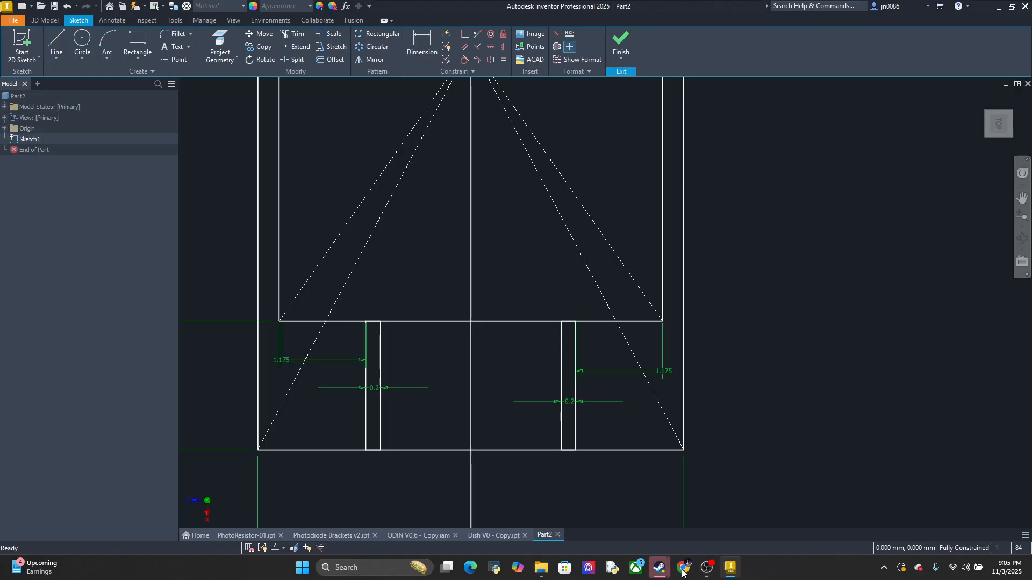
Switch to PhotoResistor-01.ipt and examine the flared junctions between the leads and the body straight on from the right side
left_click(317, 536)
left_click(249, 535)
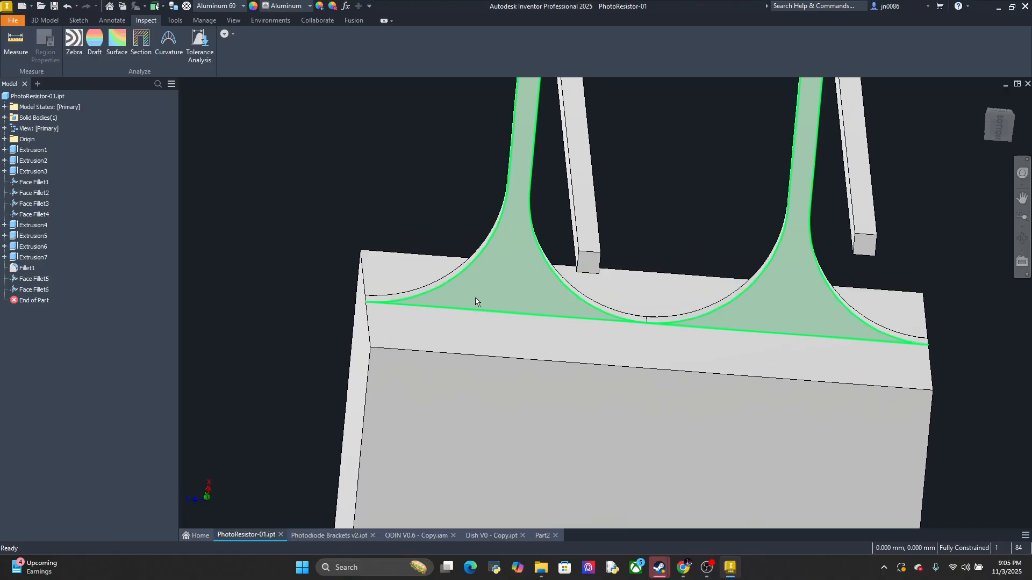
left_click(23, 32)
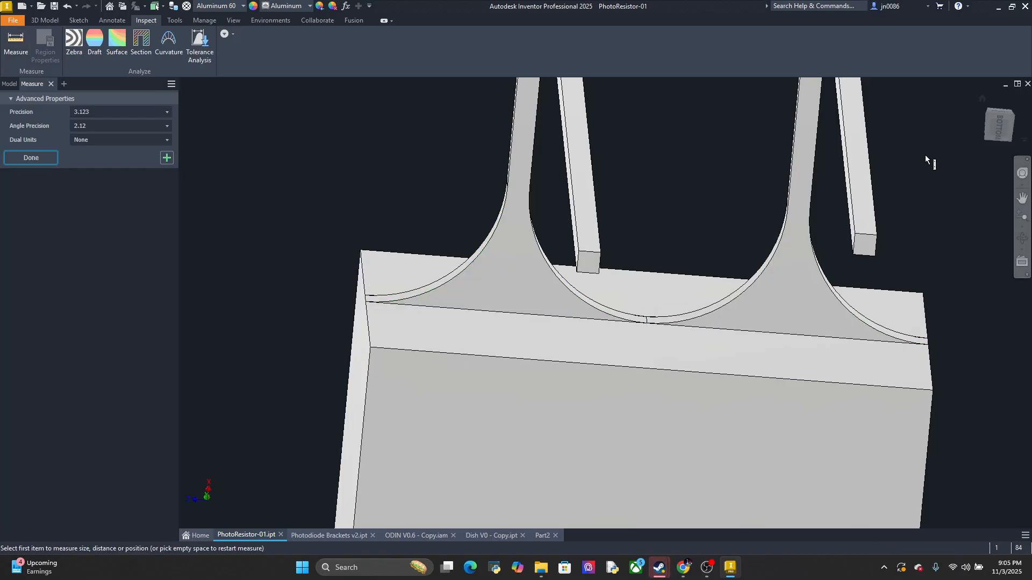
left_click(1000, 117)
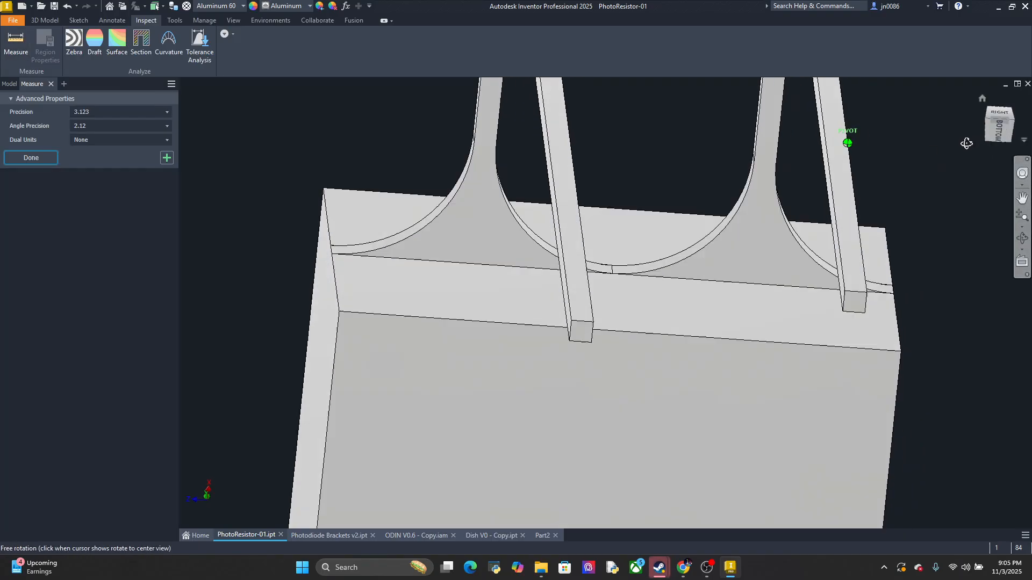
scroll(594, 259, "up", 2)
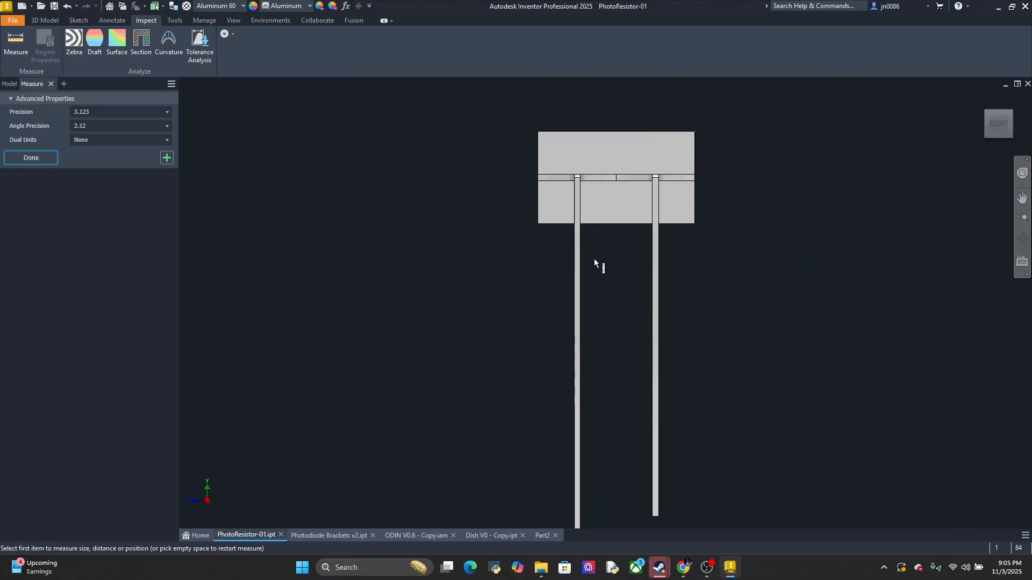
scroll(607, 168, "up", 4)
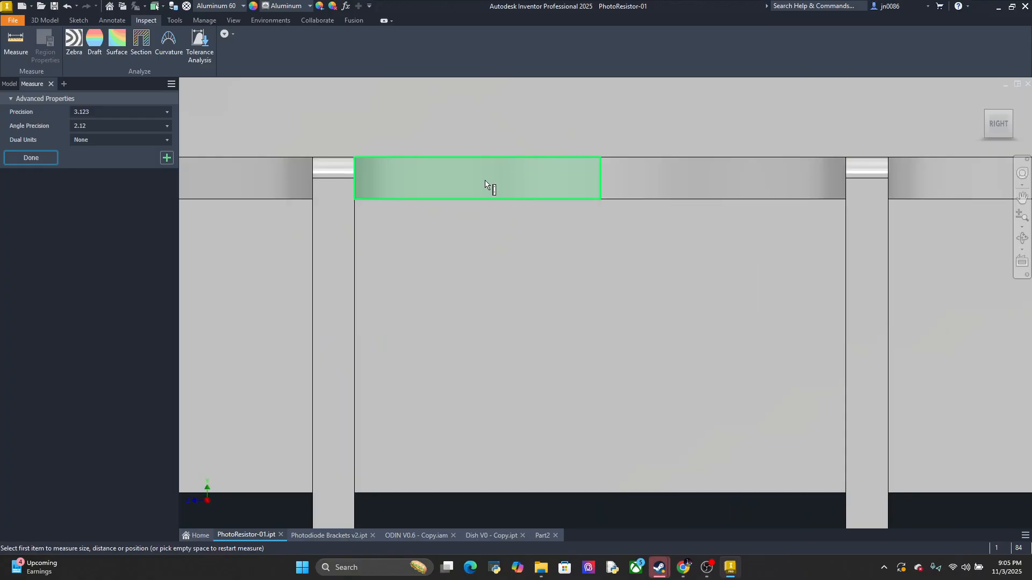
Start a new sketch on the lead-side face of the PhotoResistor-01 body
left_click(44, 20)
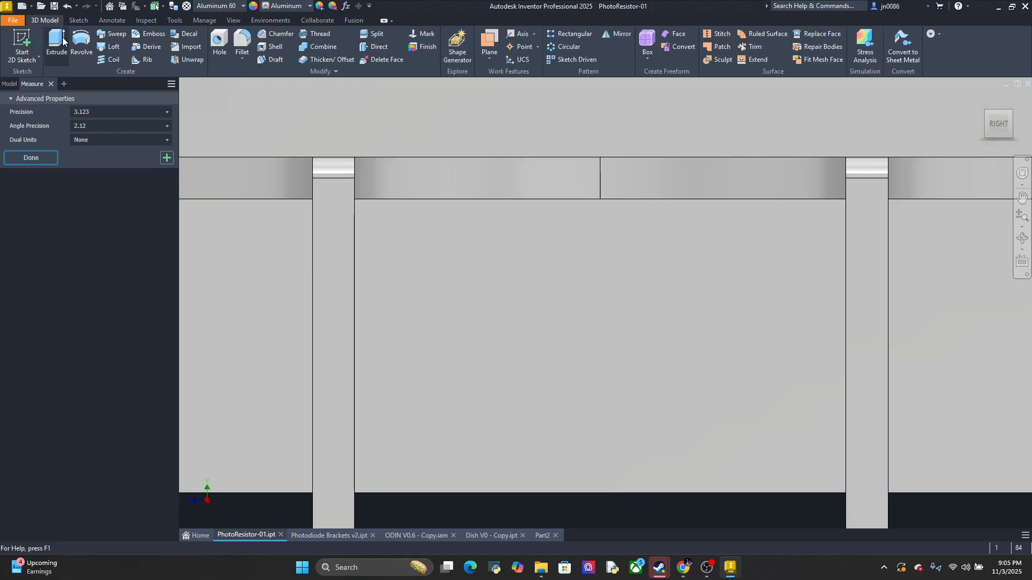
left_click(23, 47)
middle_click_drag(347, 142, 520, 143)
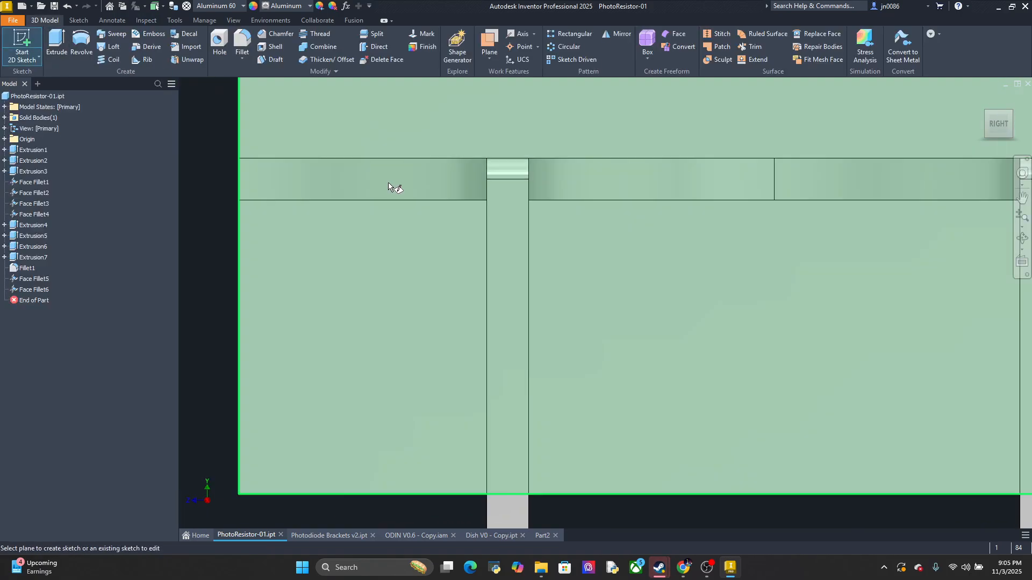
scroll(357, 189, "down", 2)
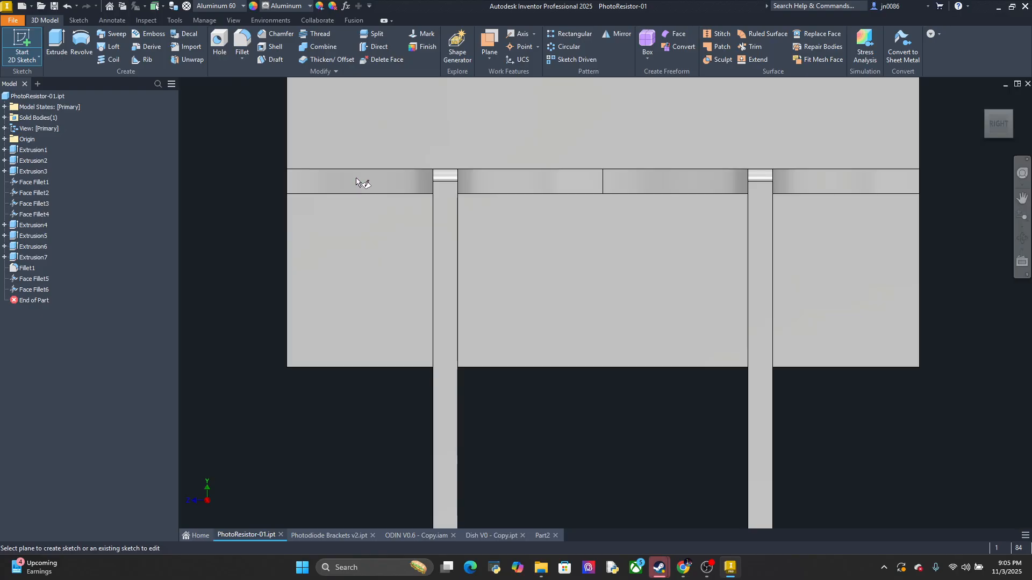
scroll(357, 183, "down", 3)
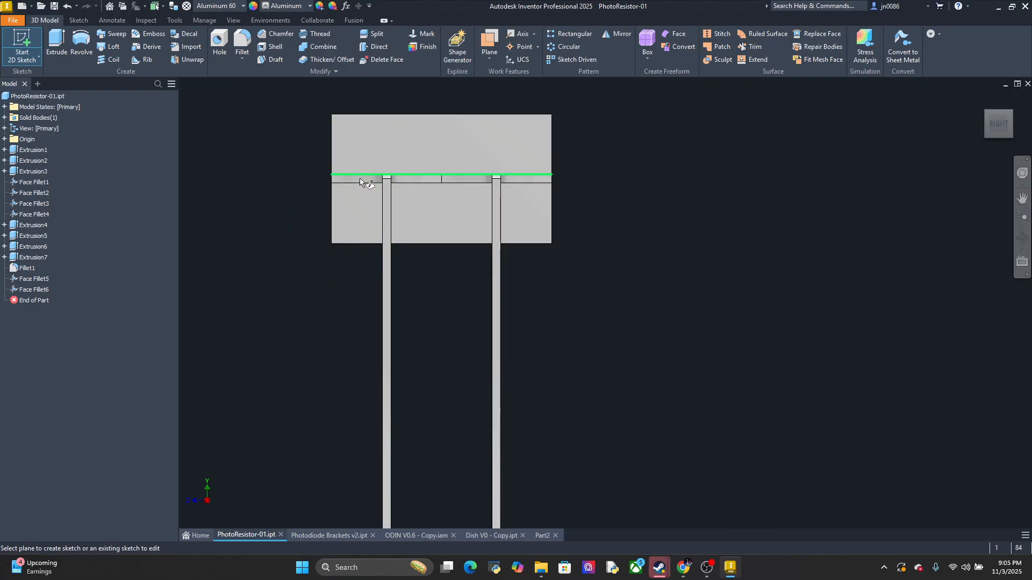
left_click(364, 181)
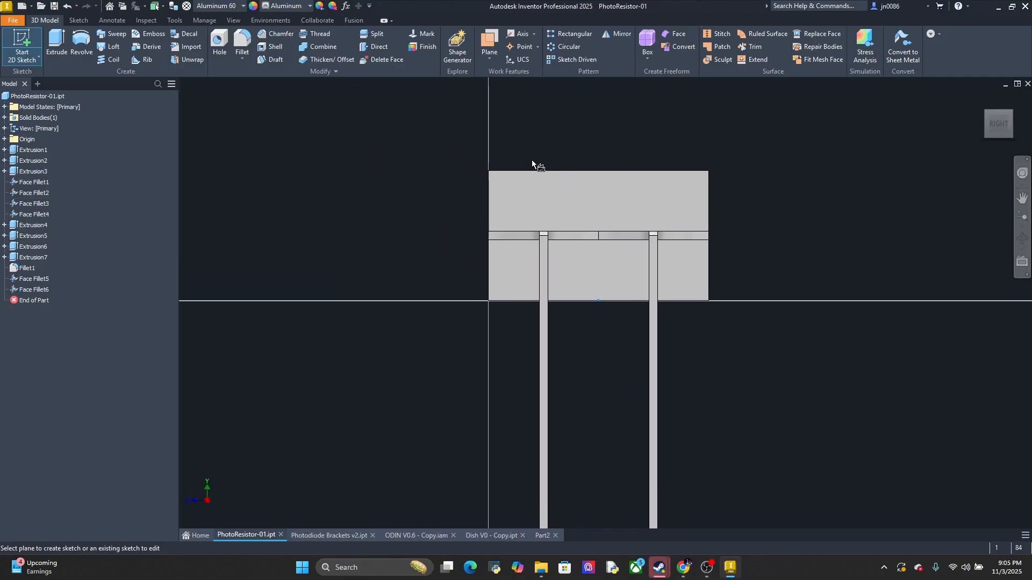
scroll(531, 180, "up", 5)
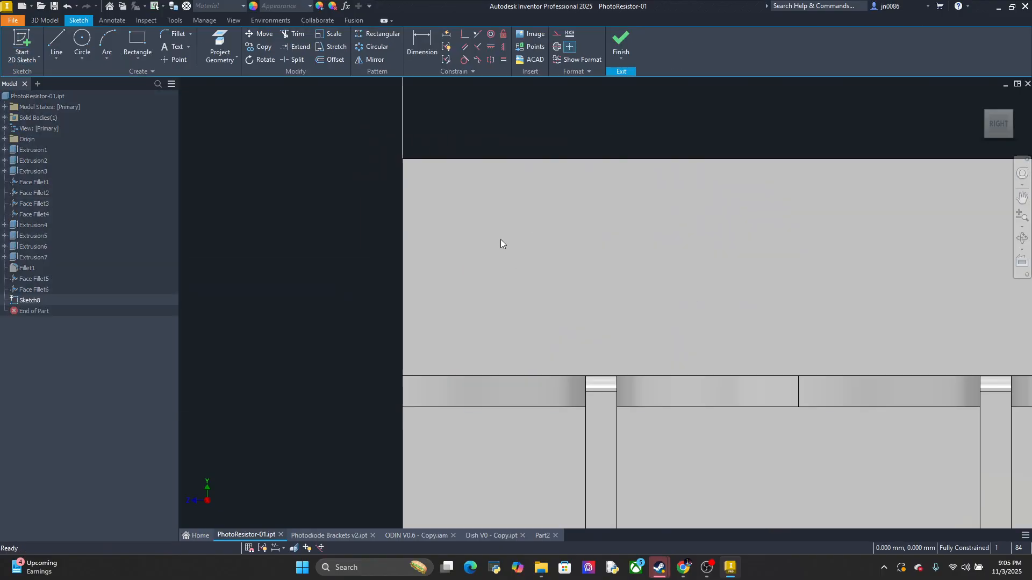
left_click(56, 43)
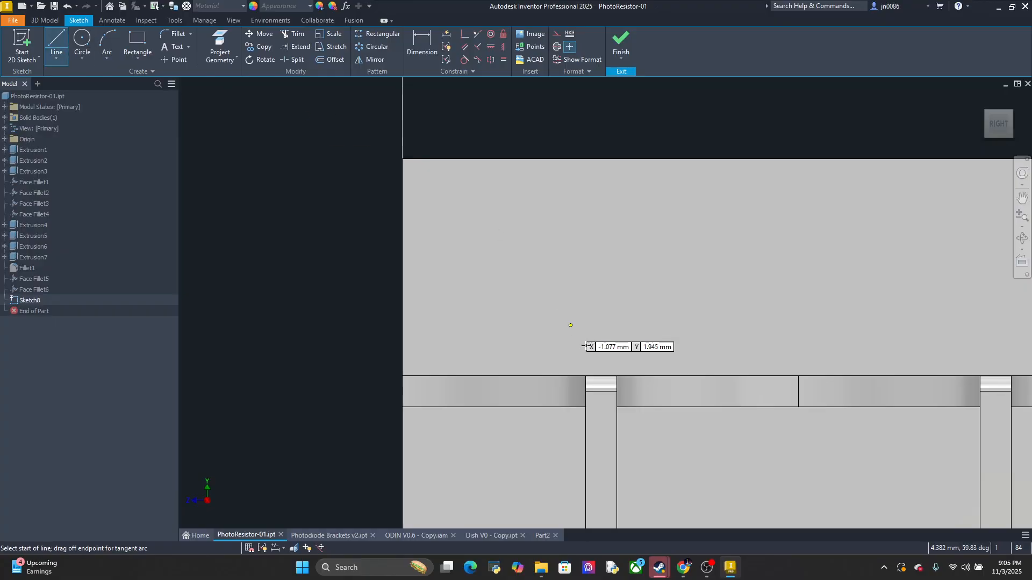
left_click(601, 376)
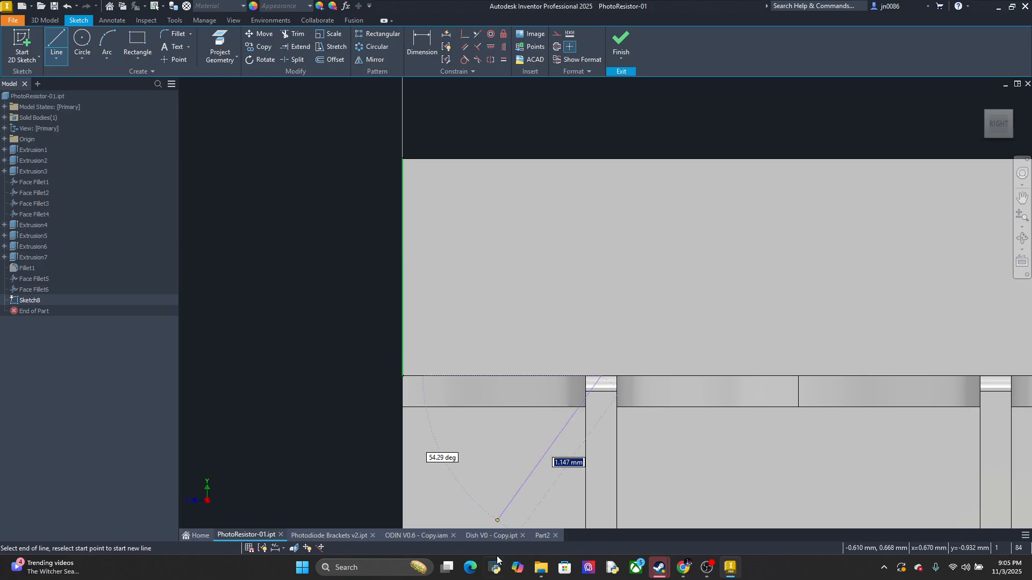
key("Escape")
Switch to Part2 and set the left lead channel's offset from the inner rectangle's nearest side to 1.18 mm
left_click(539, 535)
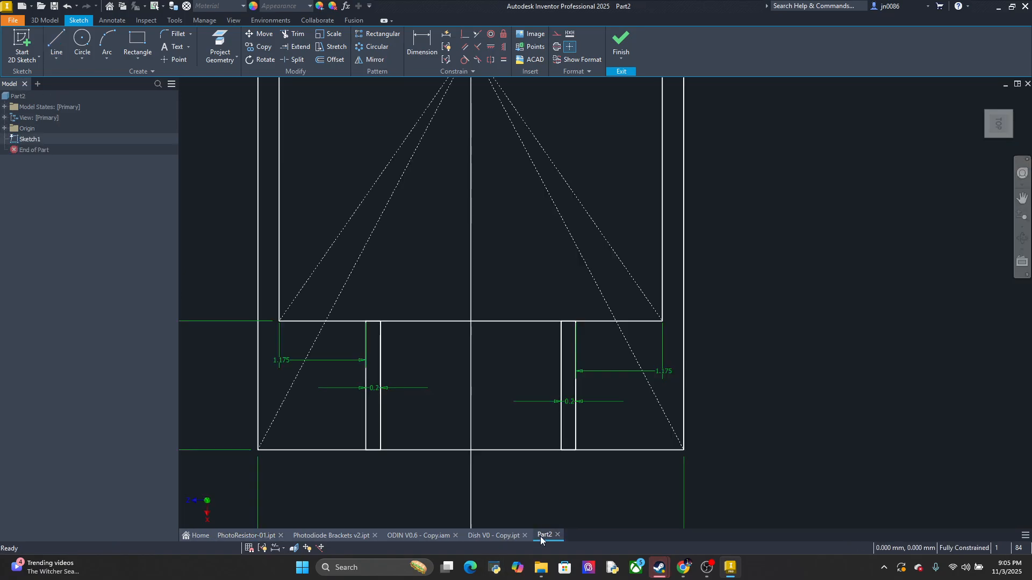
double_click(315, 360)
type("1.18")
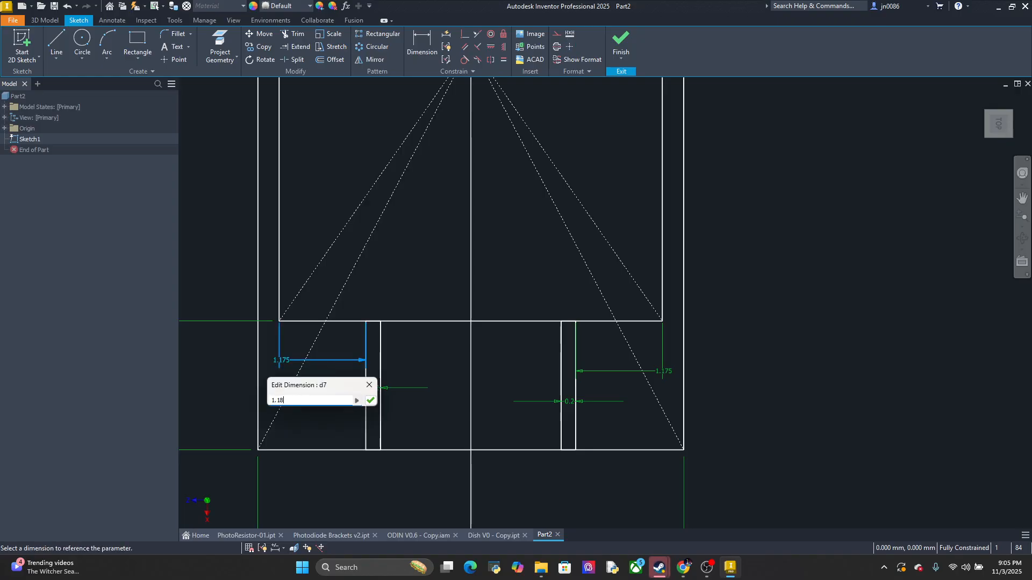
key("Return")
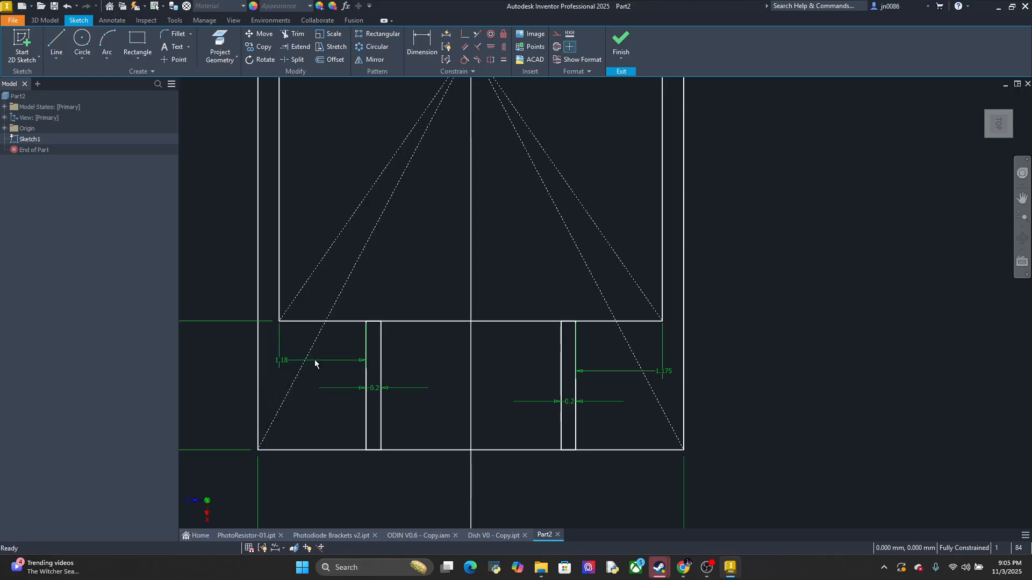
Set the right lead channel's offset from the inner rectangle's nearest side to 1.18 mm
double_click(607, 370)
type("1.1")
key("Return")
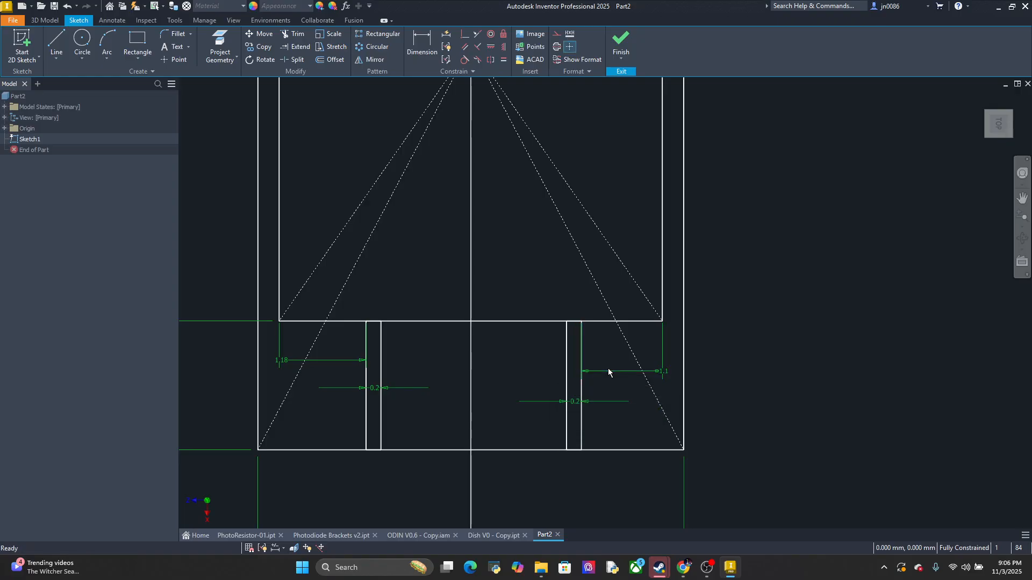
double_click(615, 370)
type("1")
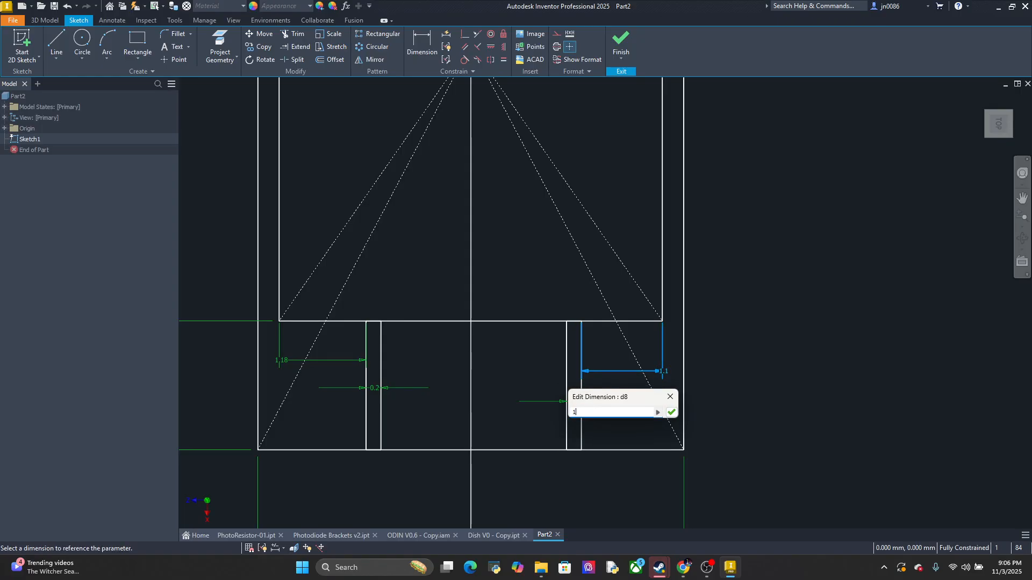
type(".18")
key("Return")
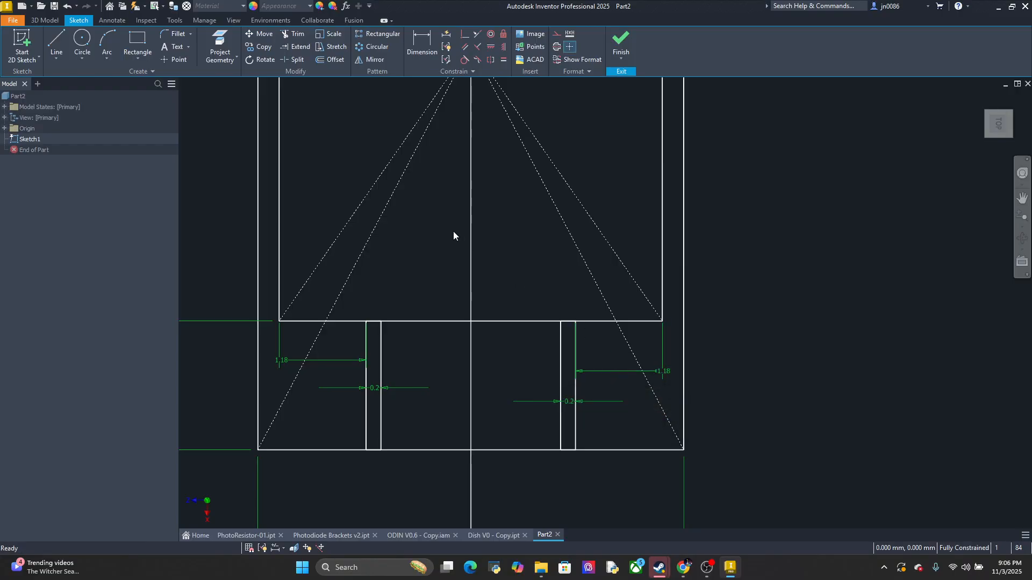
left_click(108, 49)
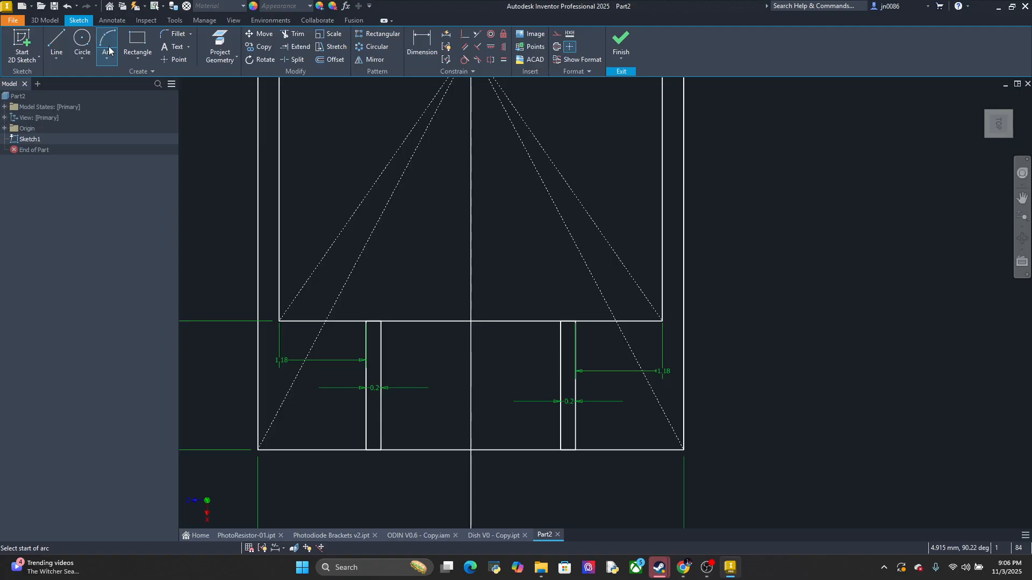
left_click(381, 321)
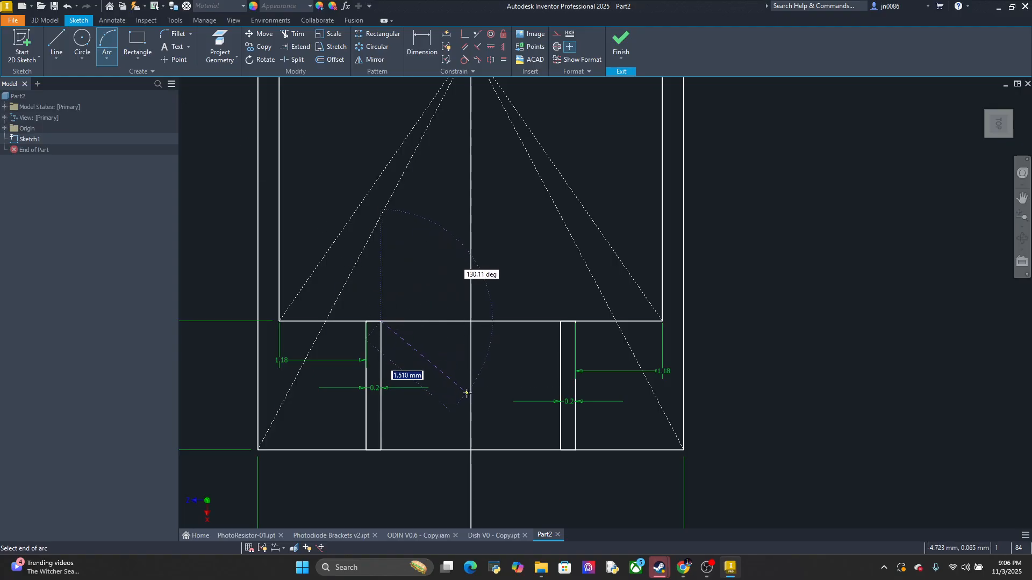
left_click(471, 450)
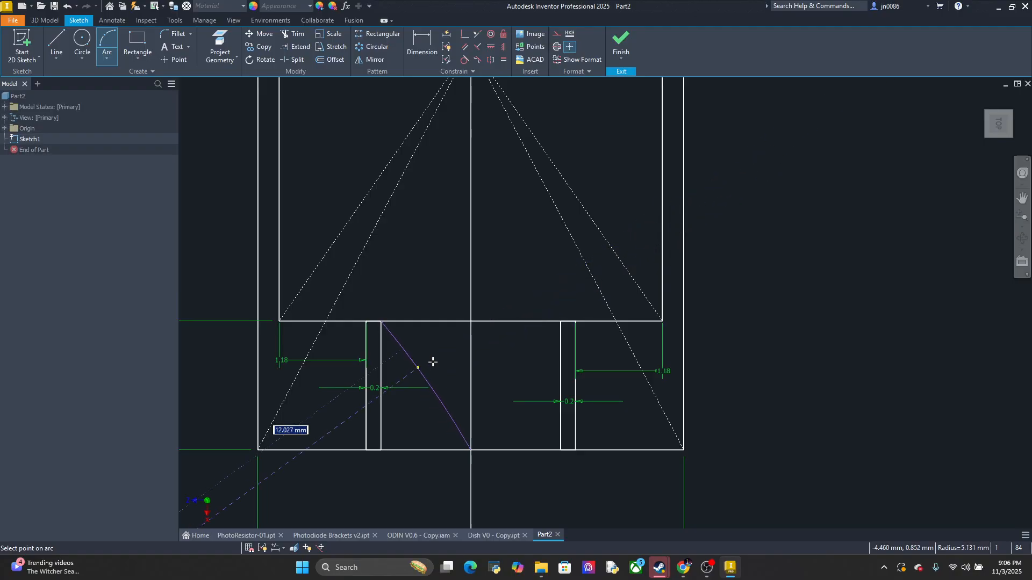
key("Escape")
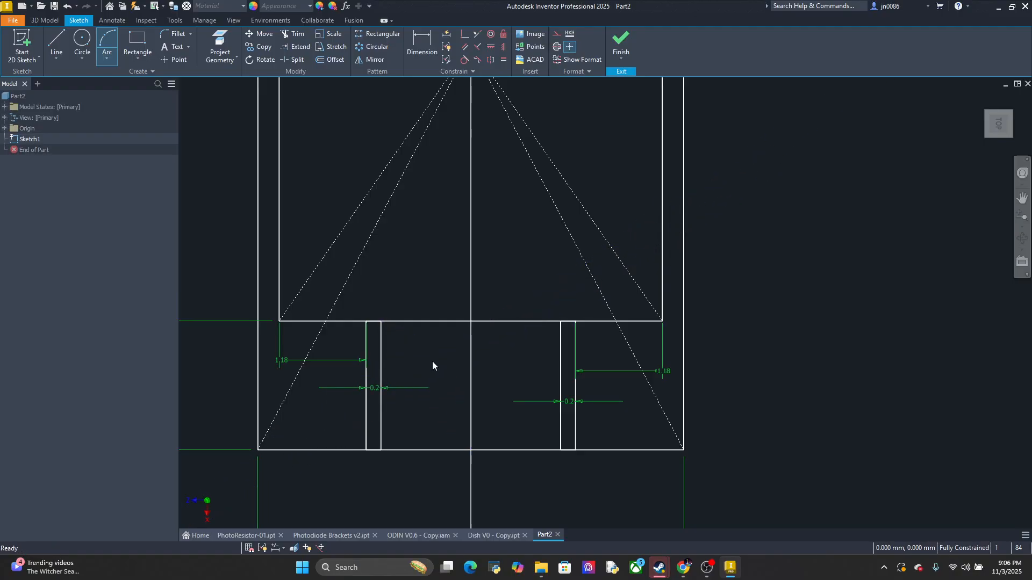
left_click(112, 38)
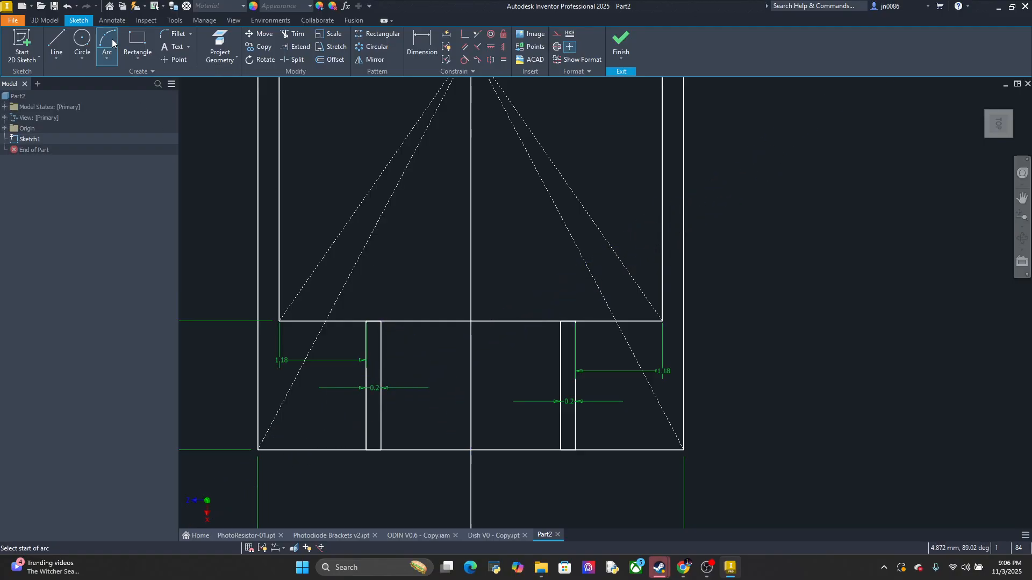
left_click(381, 321)
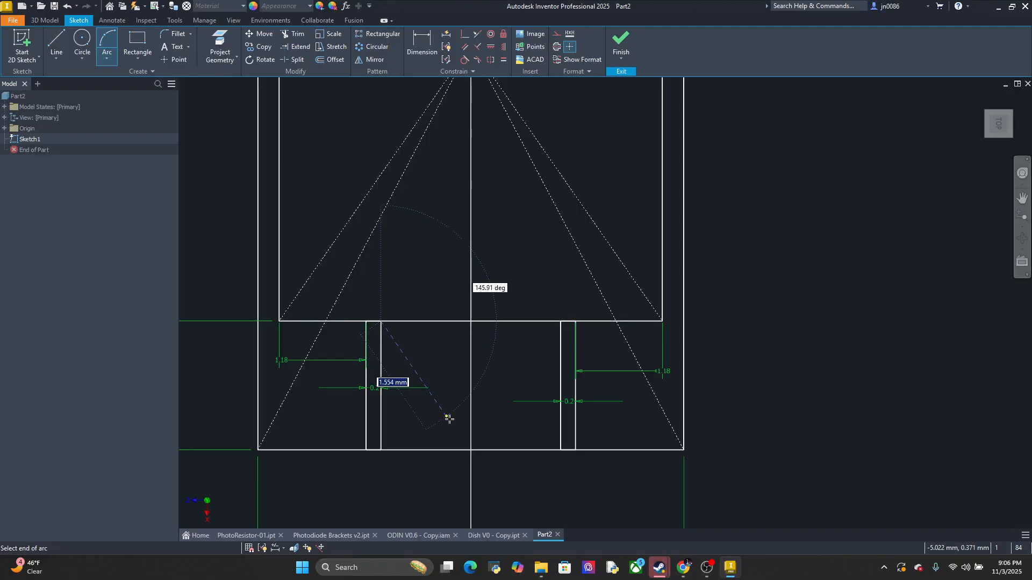
left_click(471, 449)
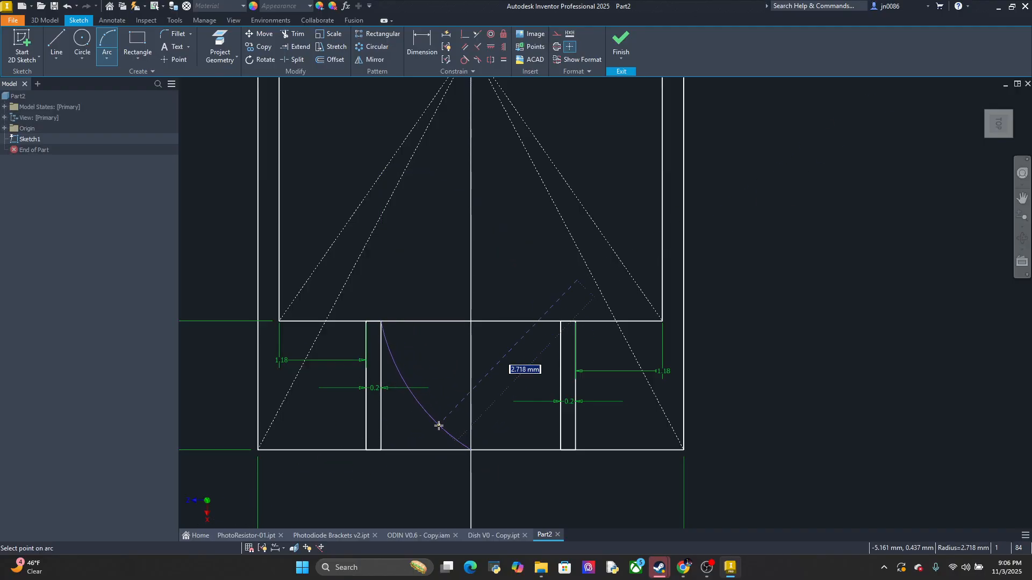
key("Escape")
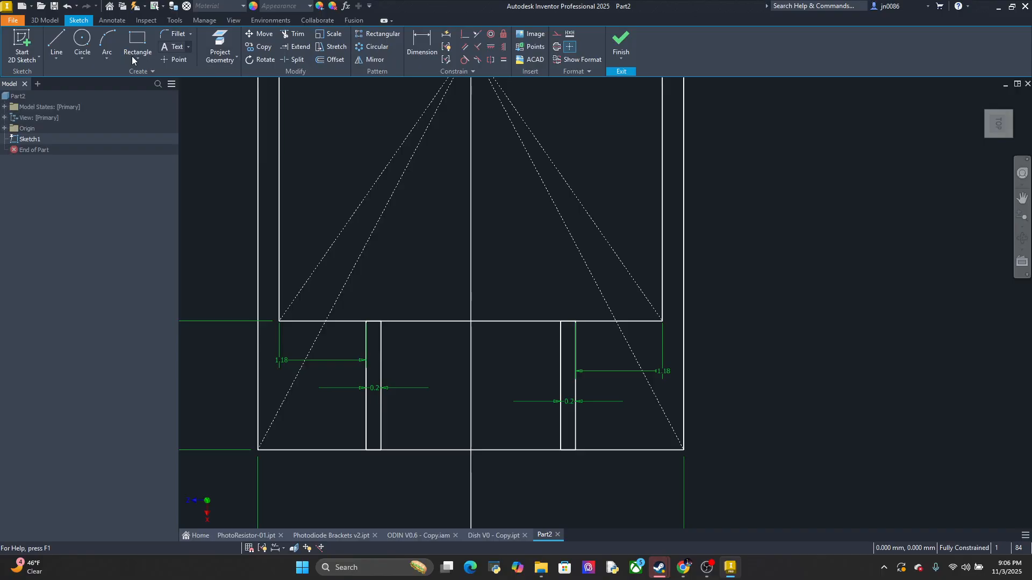
left_click(107, 44)
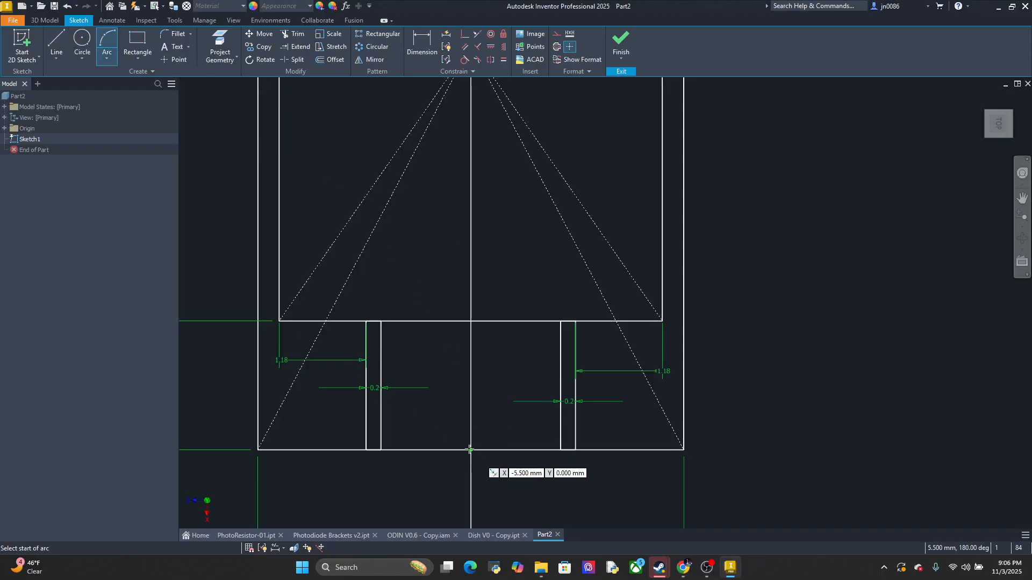
left_click(471, 451)
left_click(380, 323)
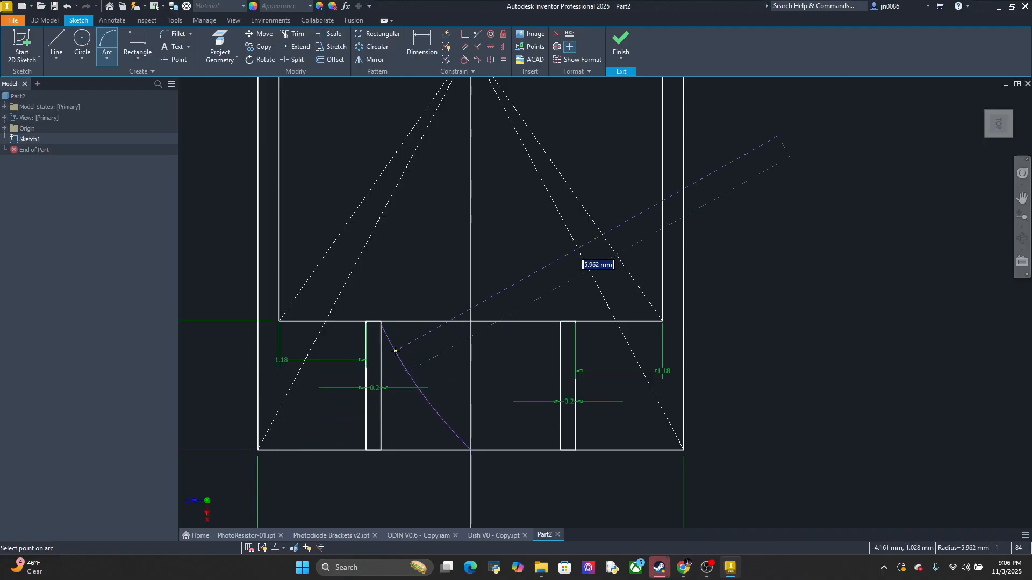
key("Escape")
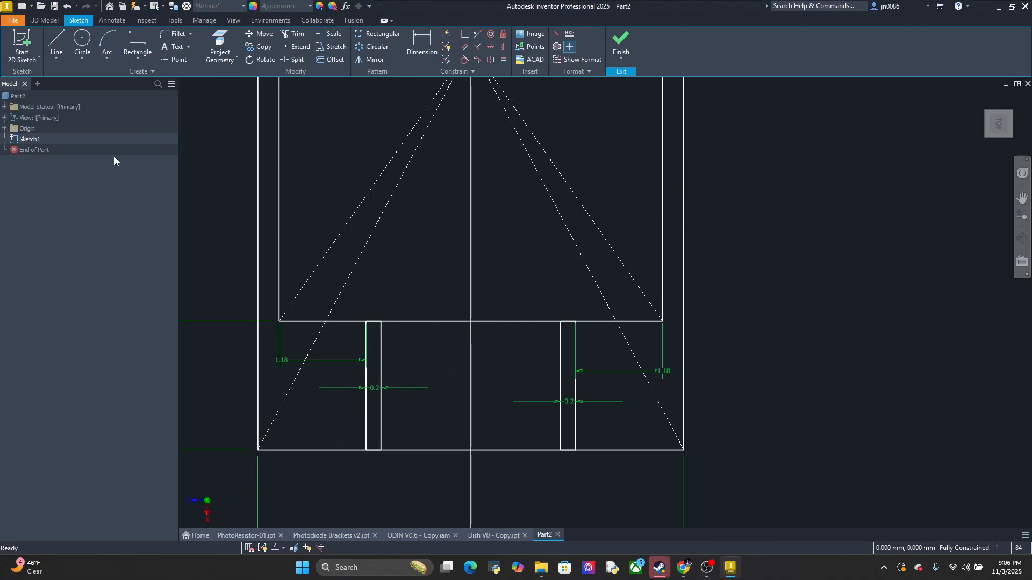
left_click(105, 57)
left_click(133, 104)
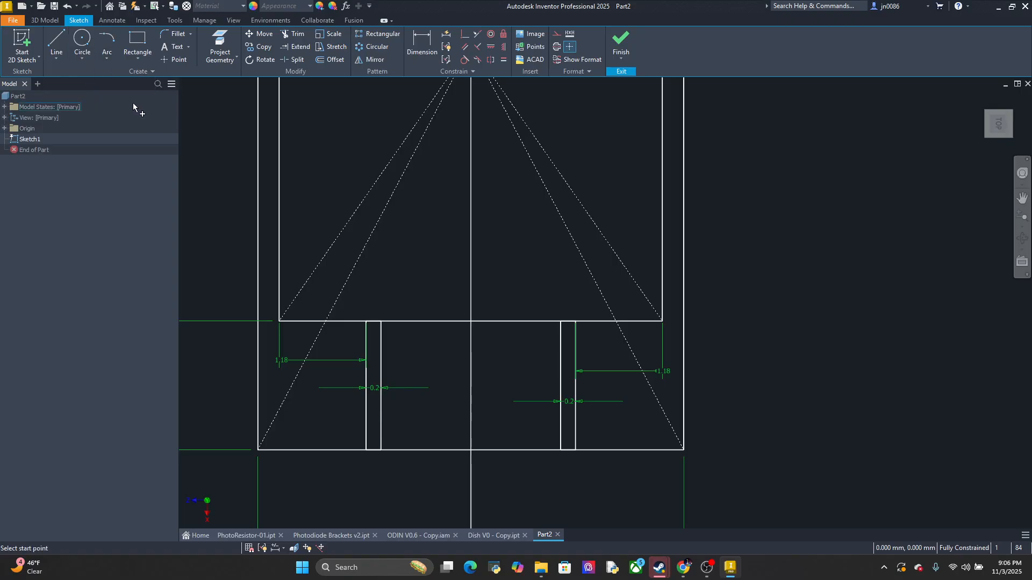
left_click(381, 322)
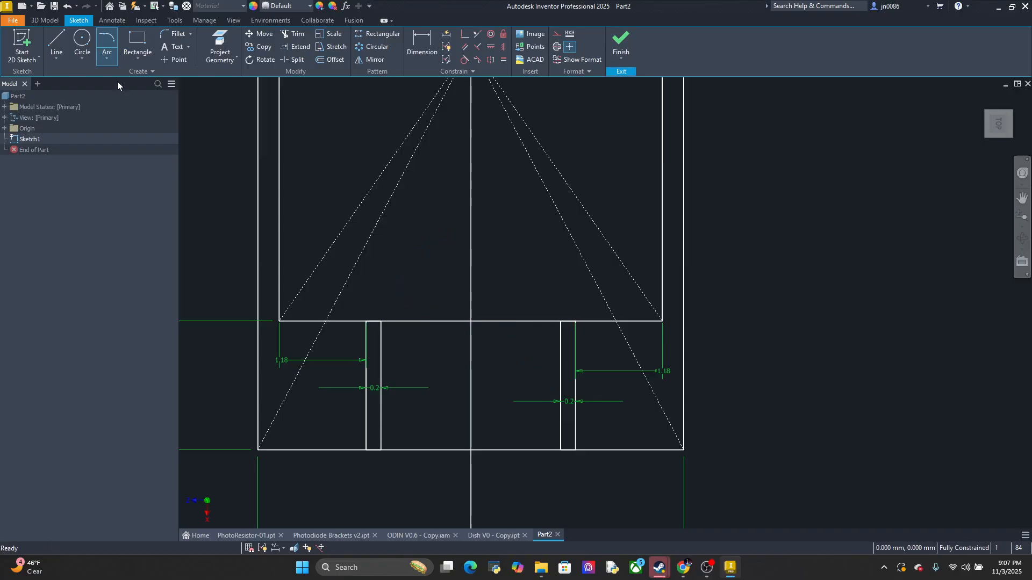
left_click(110, 55)
left_click(108, 57)
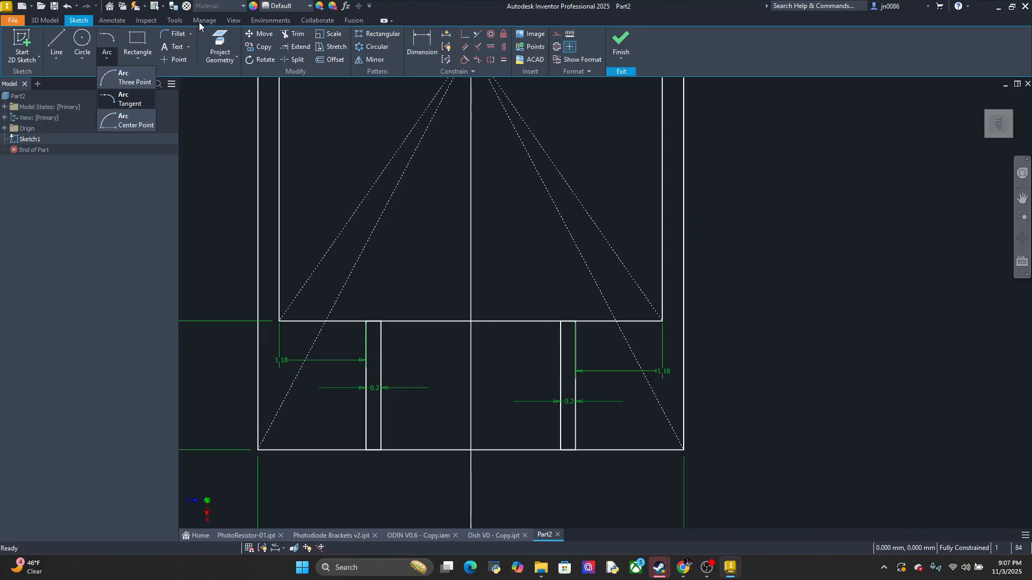
Try a 2 mm sketch fillet between the left lead channel's inner side and the inner rectangle's lower edge, and undo it
left_click(172, 34)
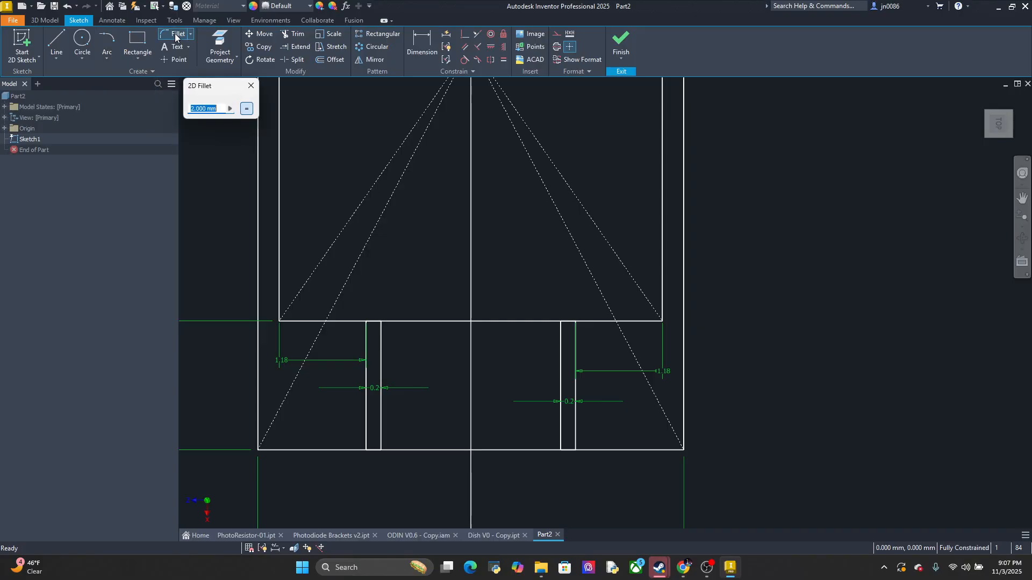
left_click(382, 352)
left_click(418, 322)
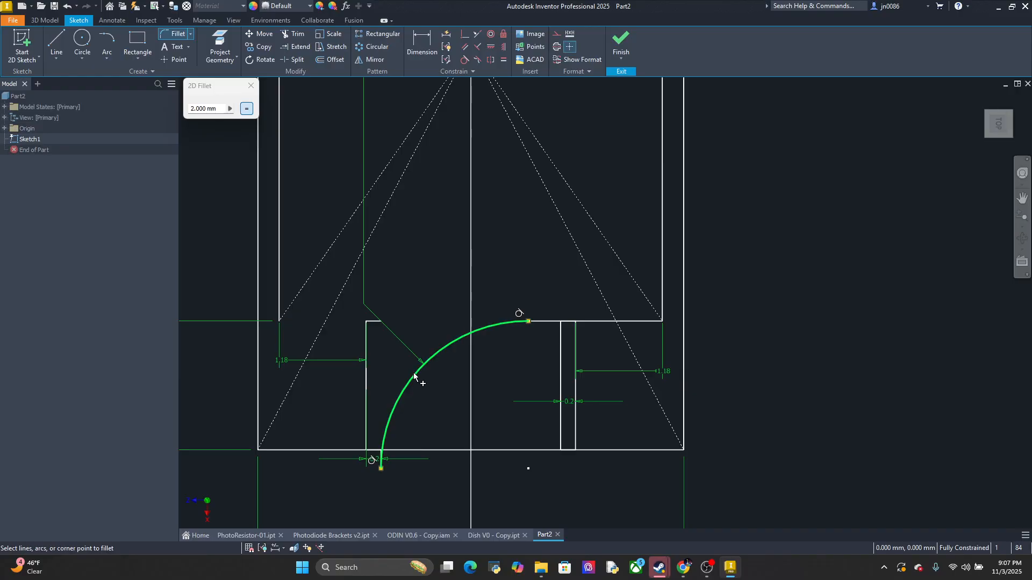
scroll(413, 373, "up", 3)
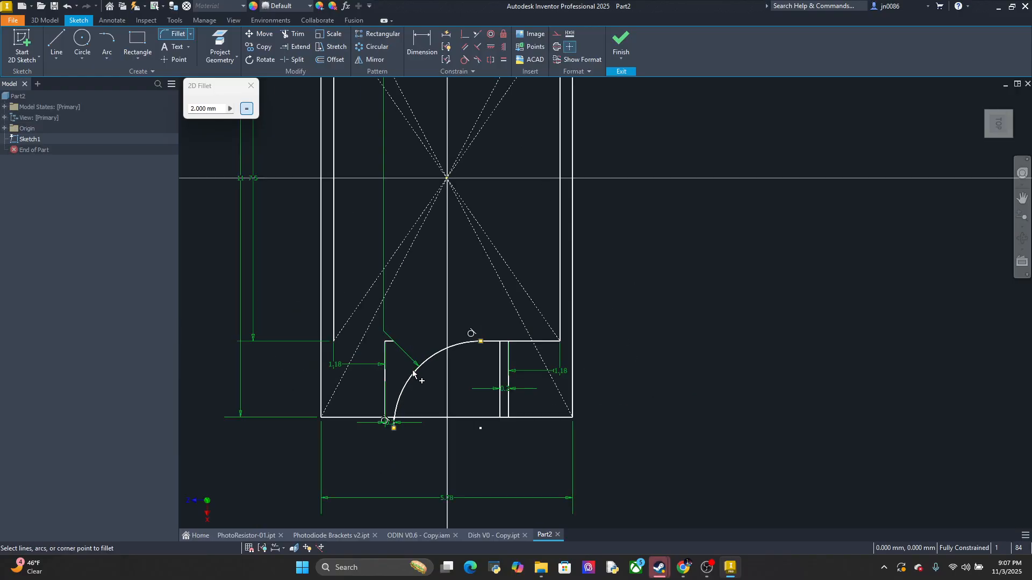
scroll(408, 361, "down", 3)
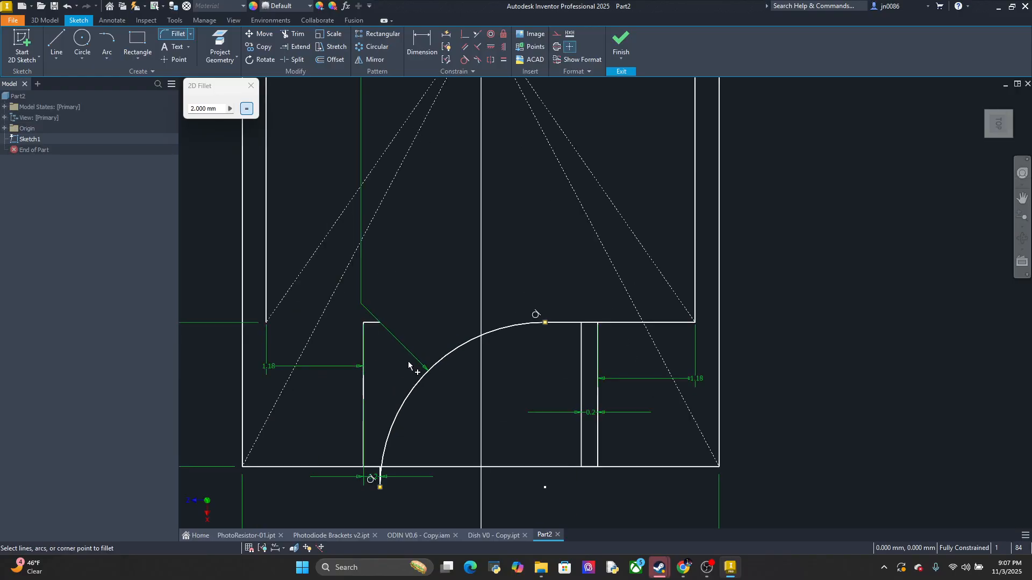
left_click(201, 109)
type(".2")
key("Escape")
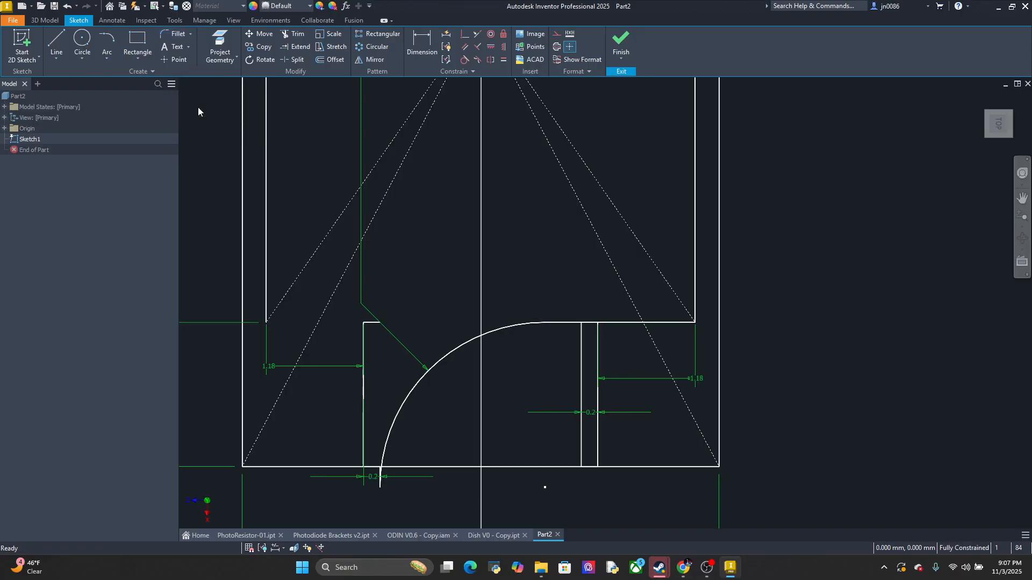
key("ctrl+z")
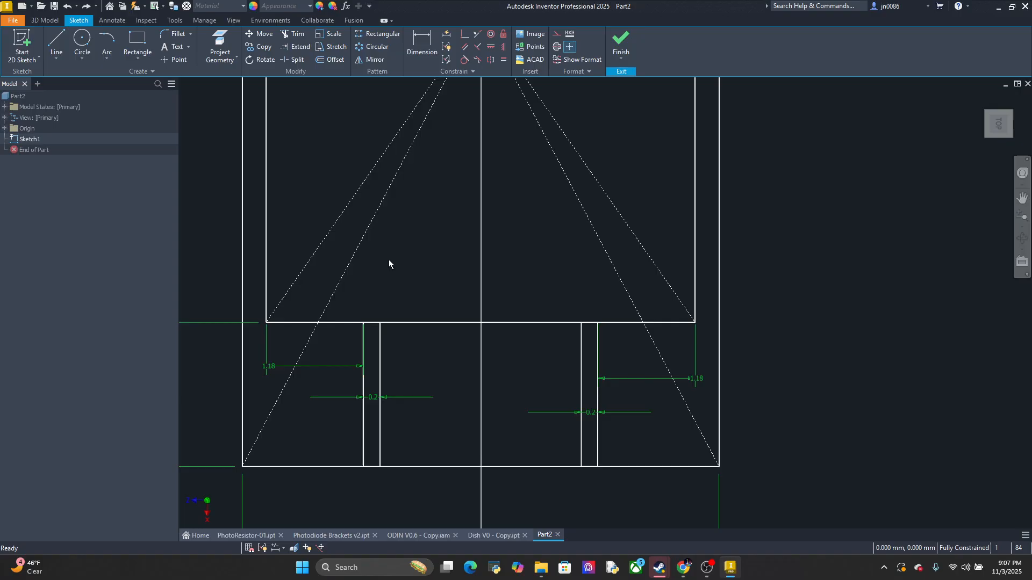
Delete the short upper edge of the left lead channel where it meets the inner rectangle
left_click(370, 324)
key("Delete")
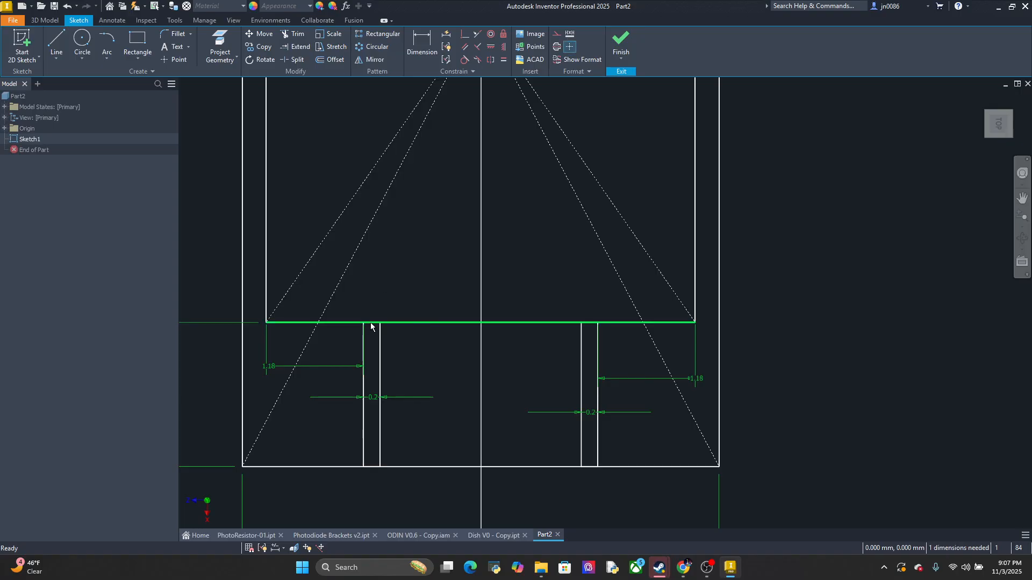
Delete the inner rectangle's lower edge and the short upper edge of the right lead channel
scroll(370, 329, "up", 5)
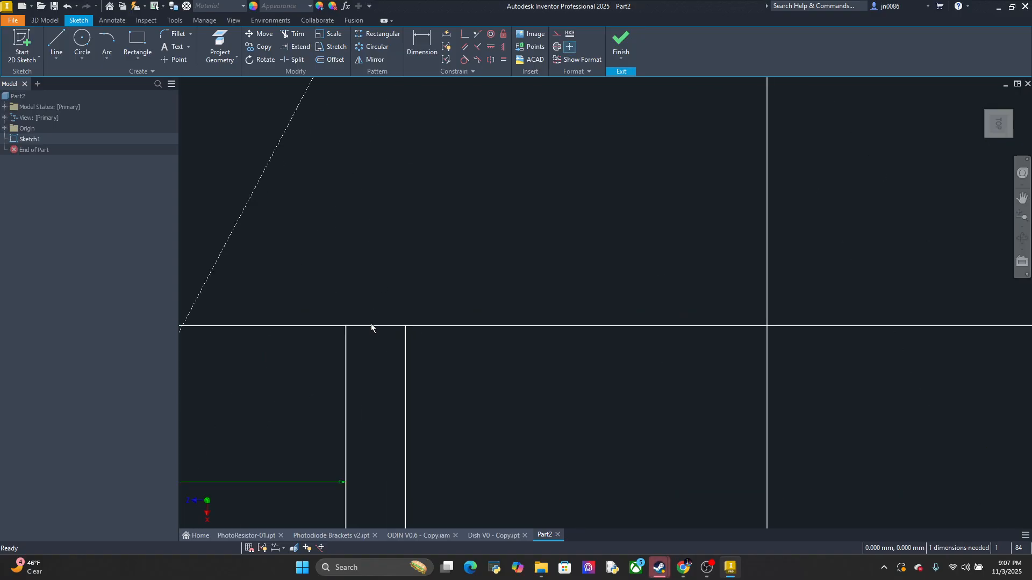
scroll(371, 328, "down", 6)
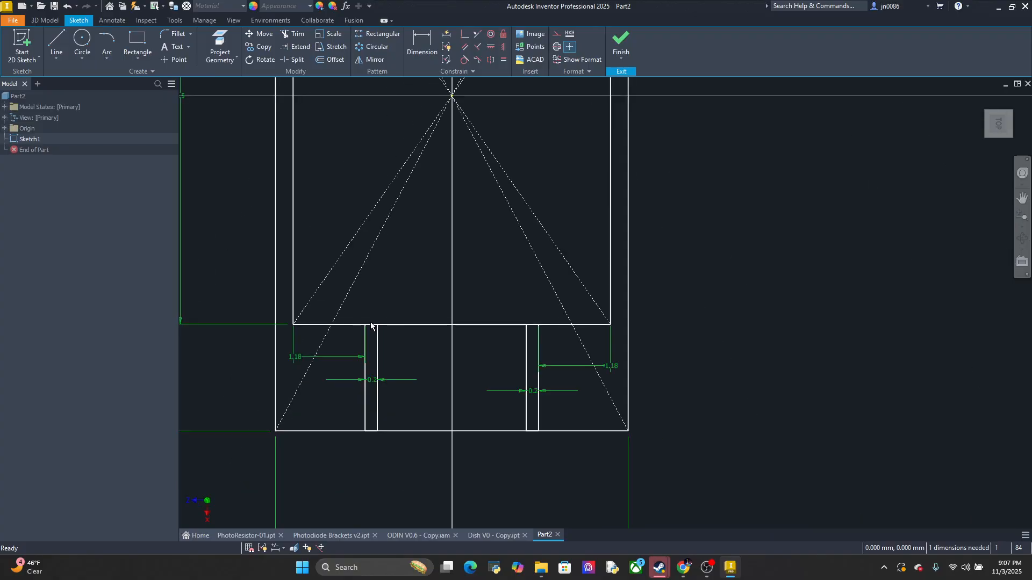
left_click(402, 324)
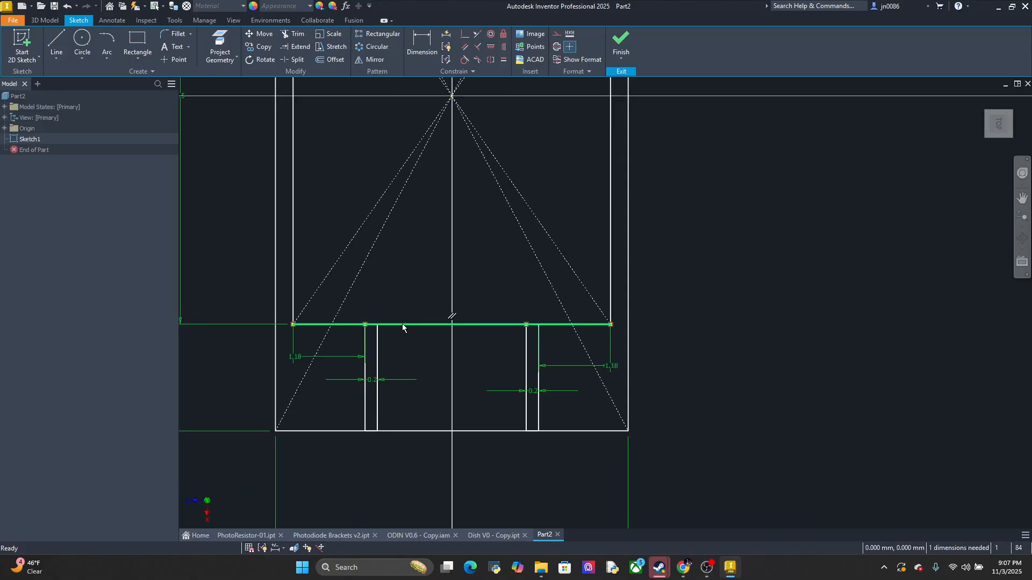
key("Delete")
left_click(532, 327)
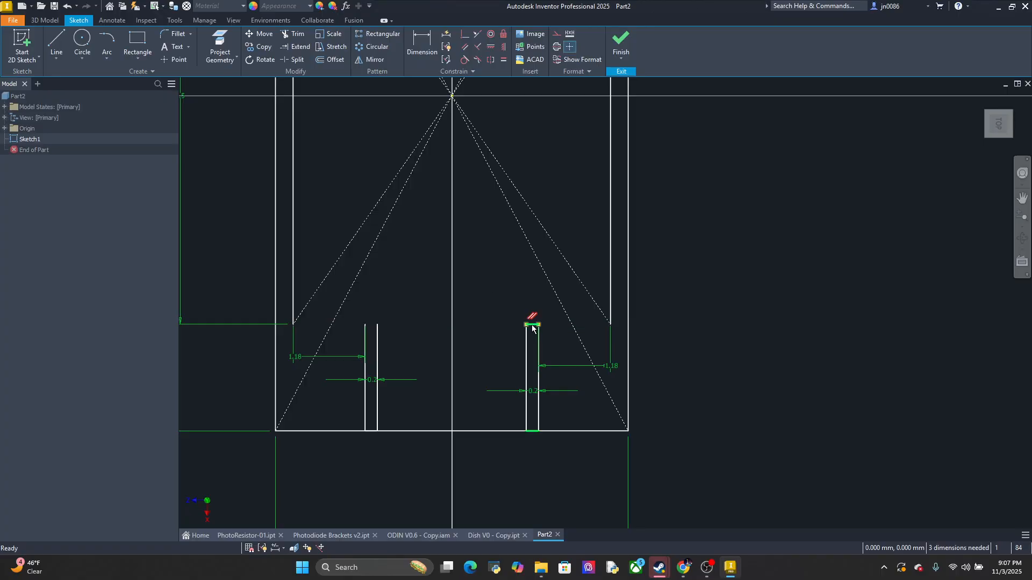
key("Delete")
Redraw the inner rectangle's lower edge as three line segments, leaving the tops of both lead channels open
left_click(60, 48)
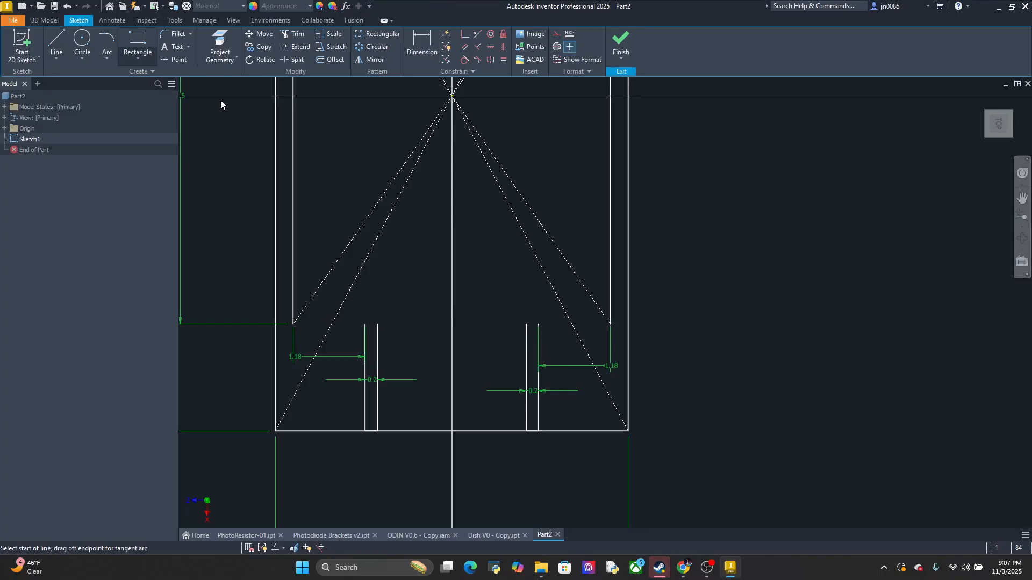
left_click(293, 323)
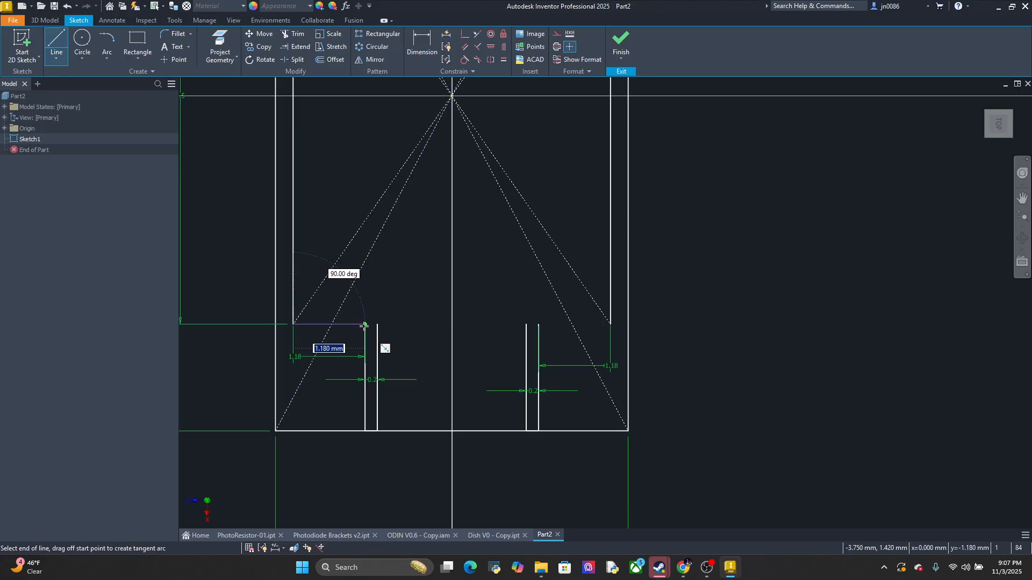
double_click(365, 324)
left_click(378, 325)
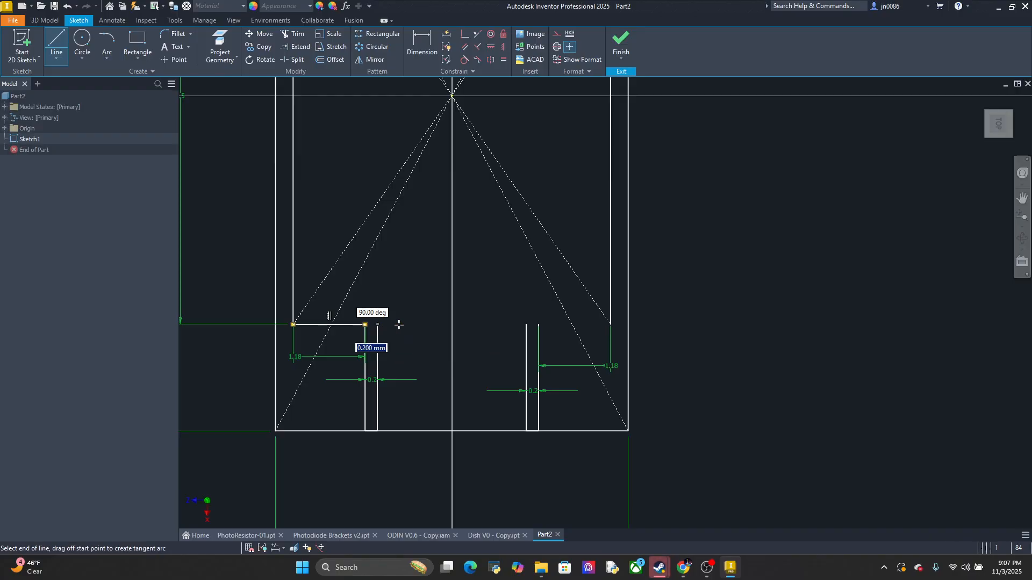
left_click(527, 324)
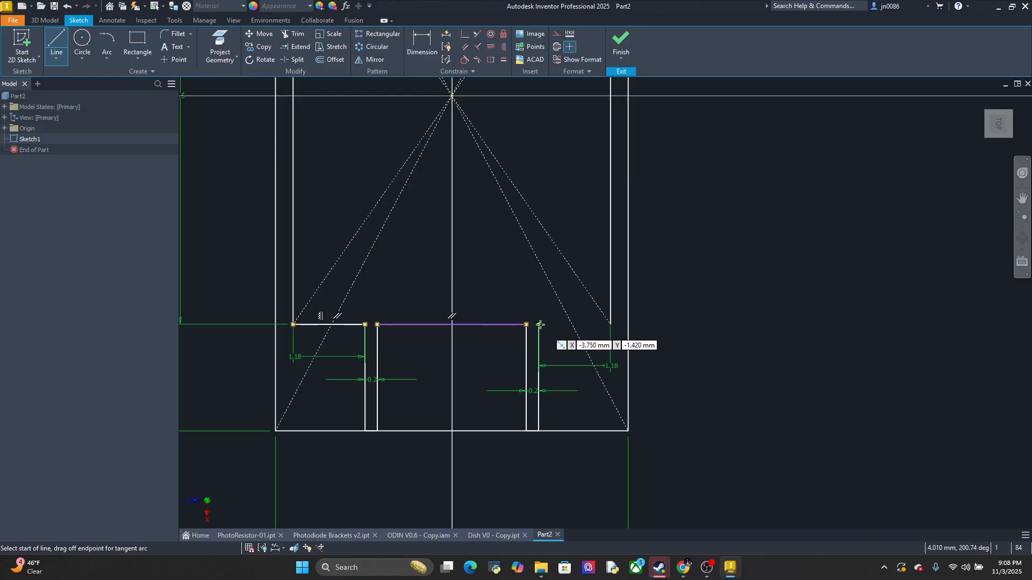
double_click(610, 324)
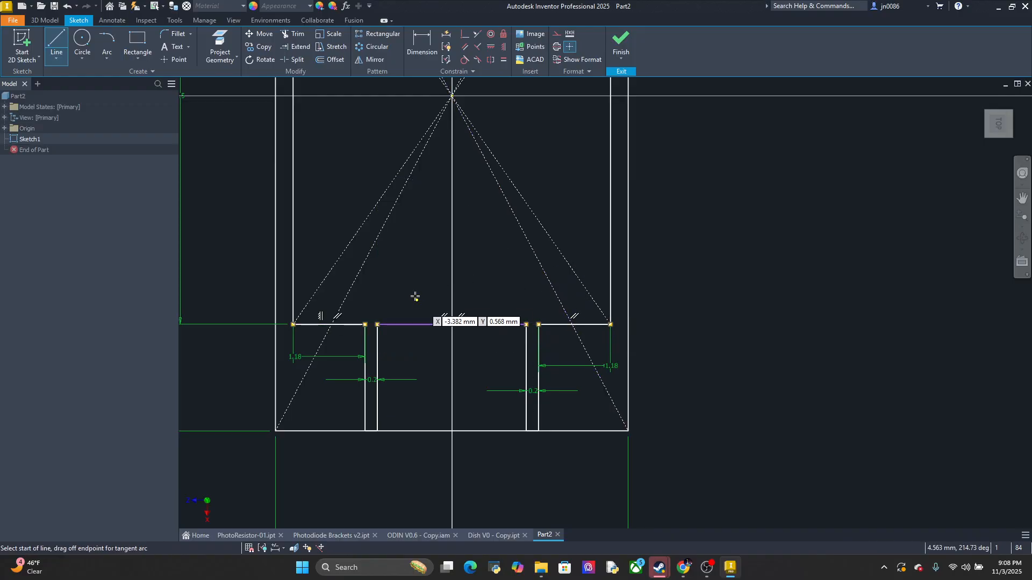
key("d")
left_click(419, 324)
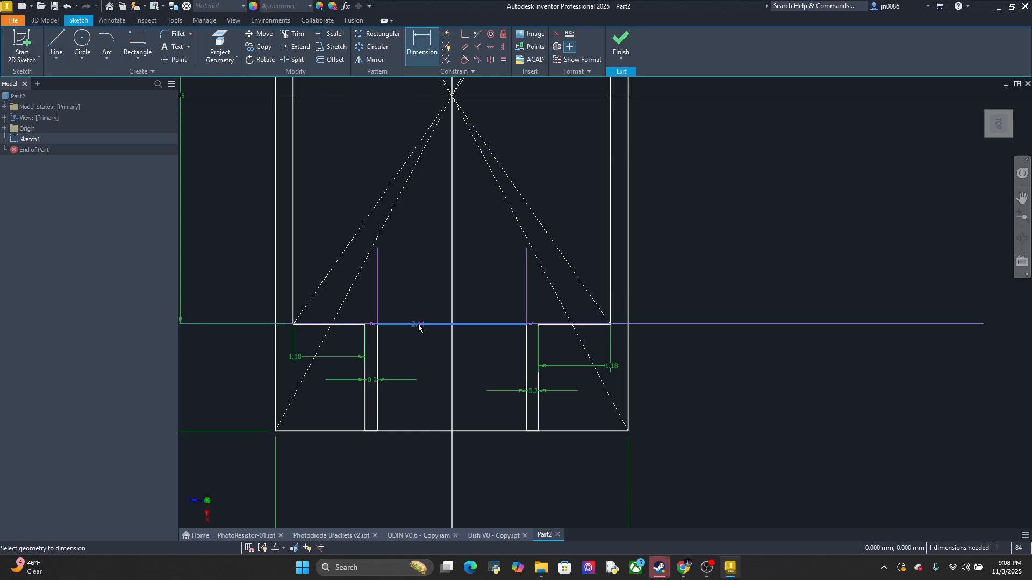
left_click(427, 285)
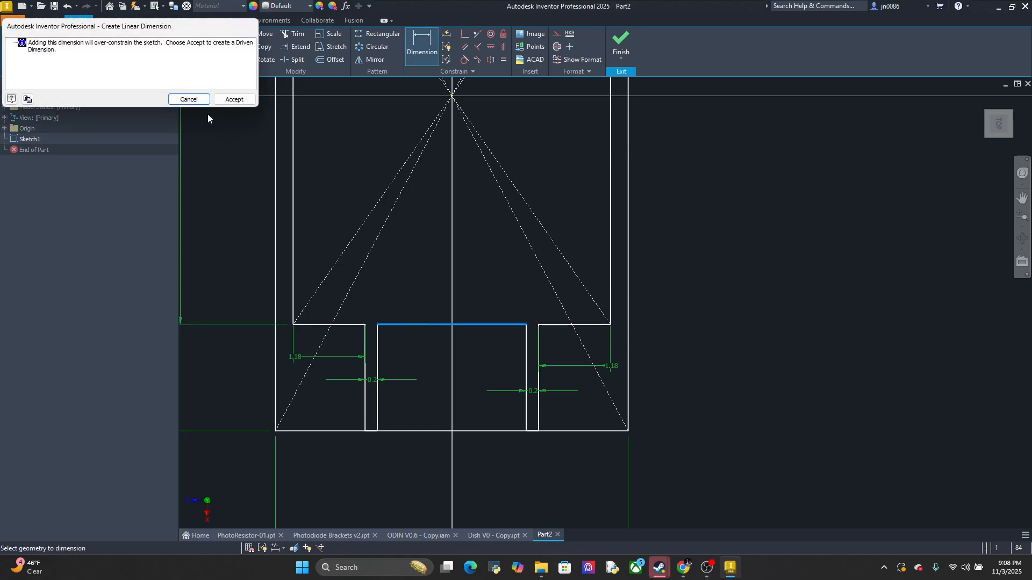
left_click(195, 99)
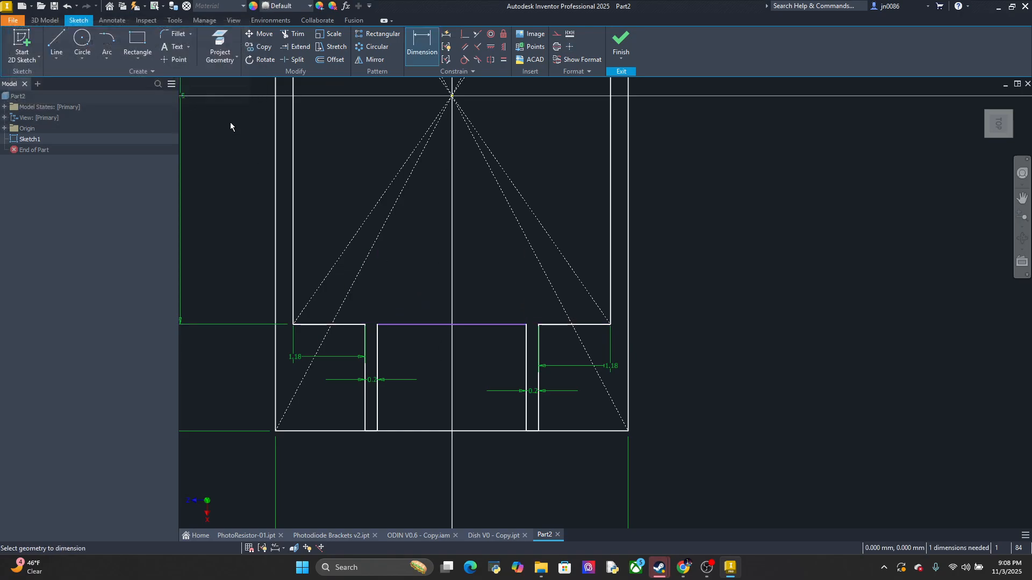
left_click(483, 321)
left_click(477, 282)
key("Escape")
Add a driven dimension for the length of the line segment between the two lead channels
left_click(467, 324)
left_click(483, 274)
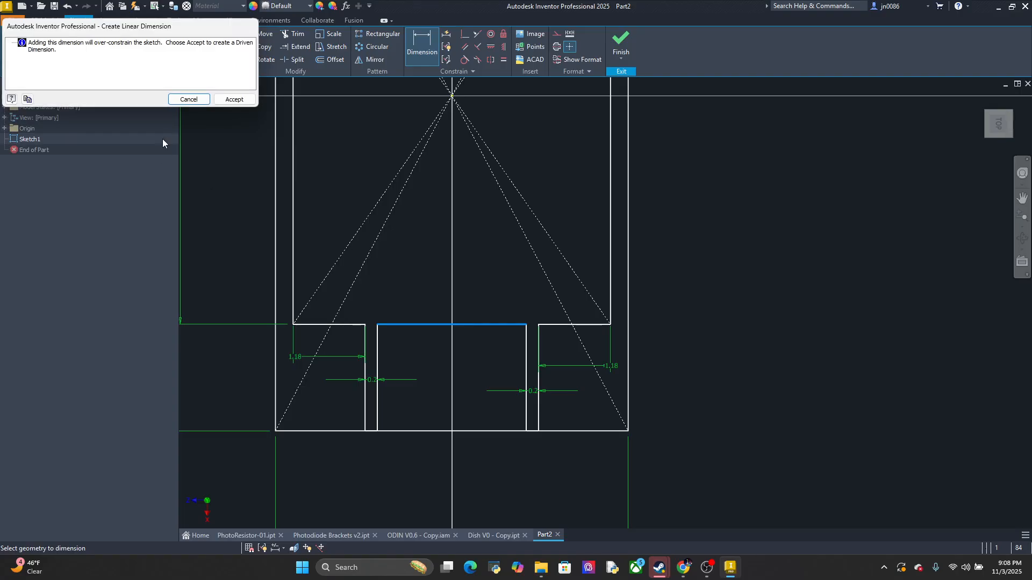
left_click(227, 100)
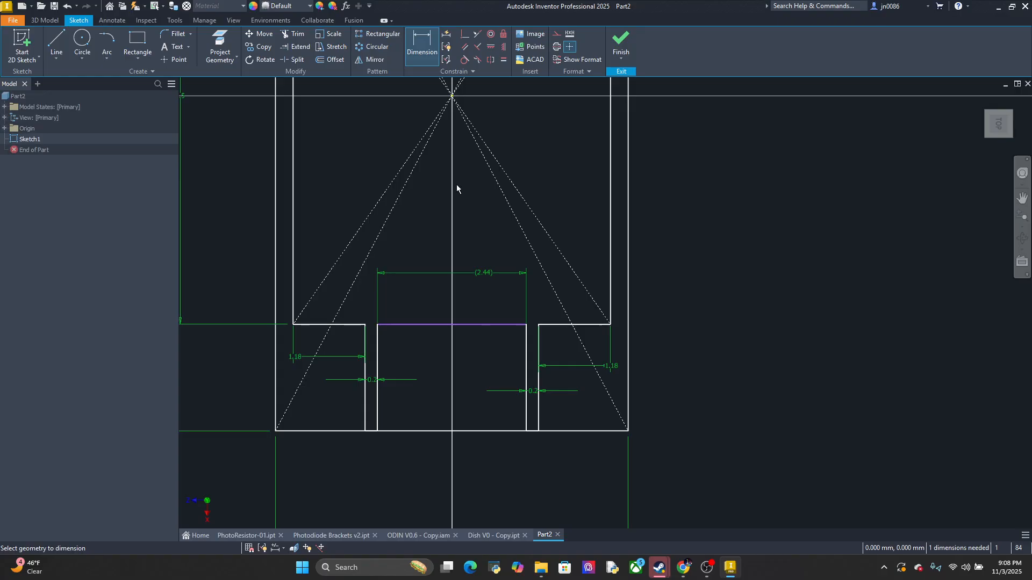
Try a 0.2 mm sketch fillet between the left lead channel's inner side and the middle segment, and undo it
left_click(175, 34)
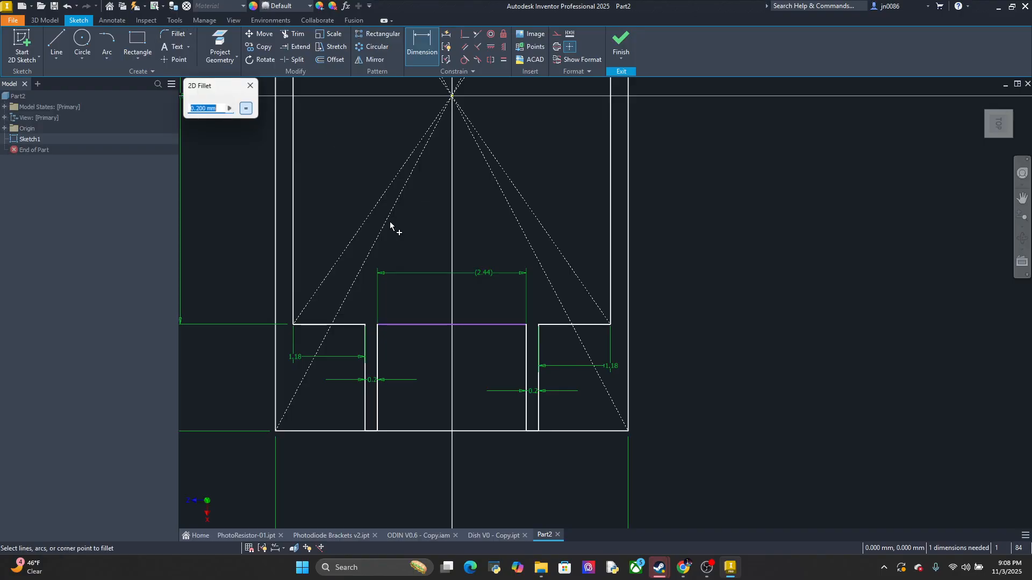
left_click(378, 346)
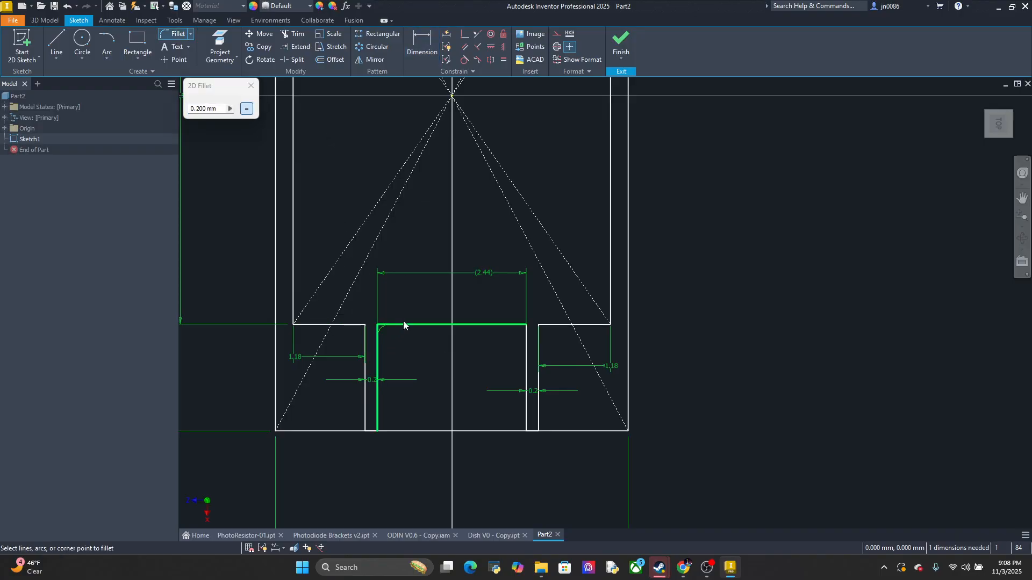
left_click(403, 323)
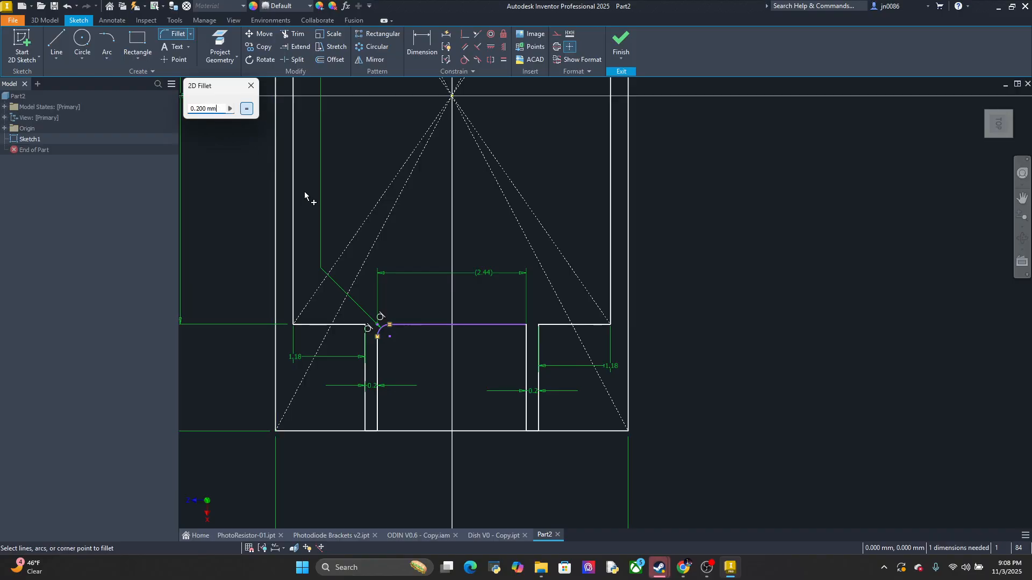
left_click(250, 86)
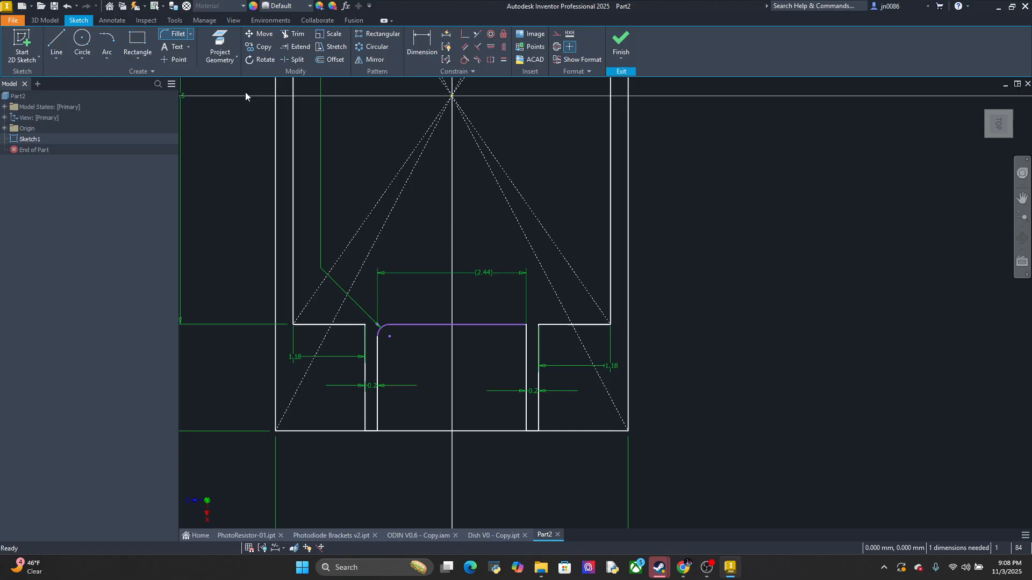
key("ctrl+z")
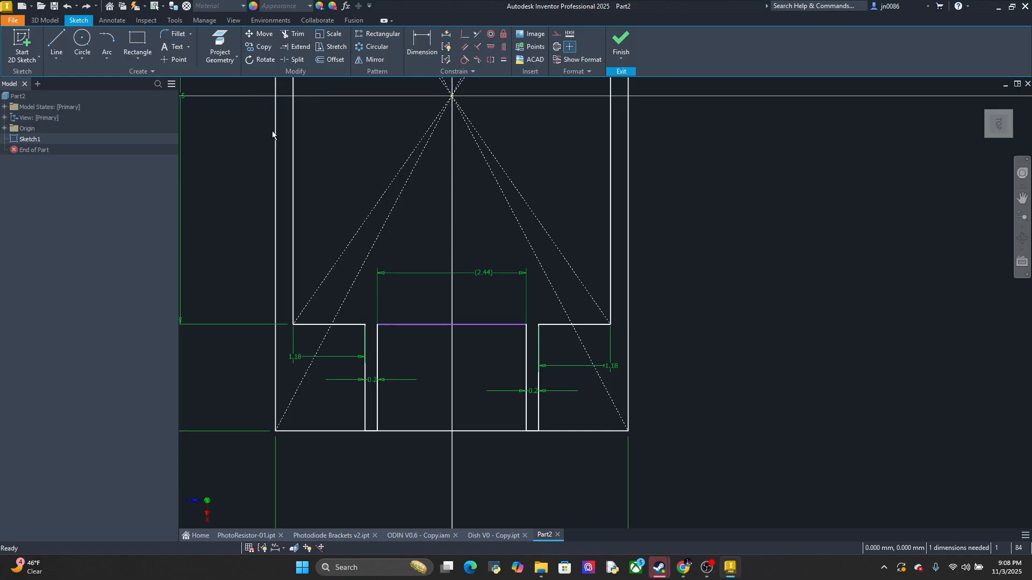
Fillet the corner between the left lead channel's inner side and the middle segment with a 0.2 mm radius
left_click(175, 36)
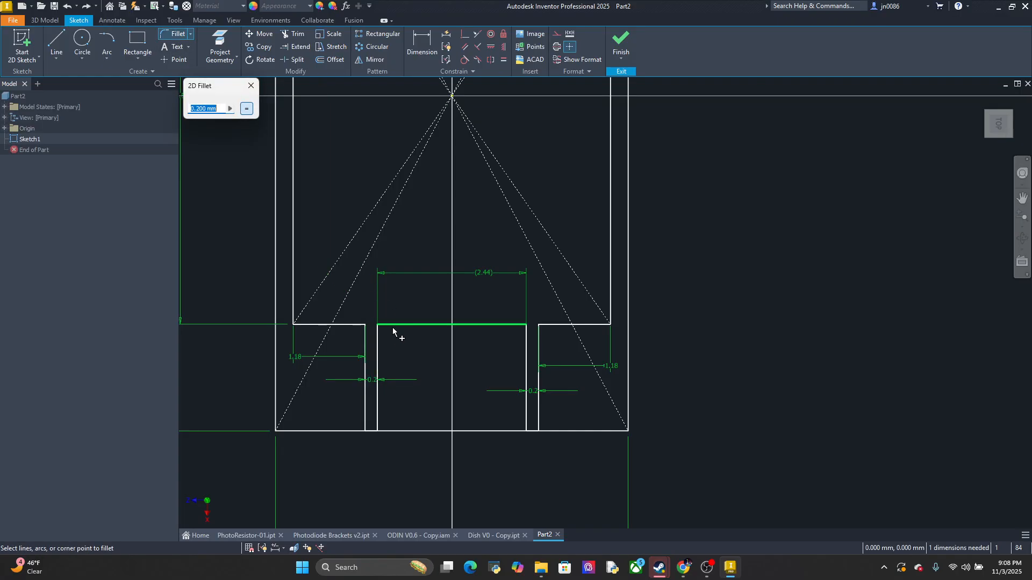
left_click(378, 344)
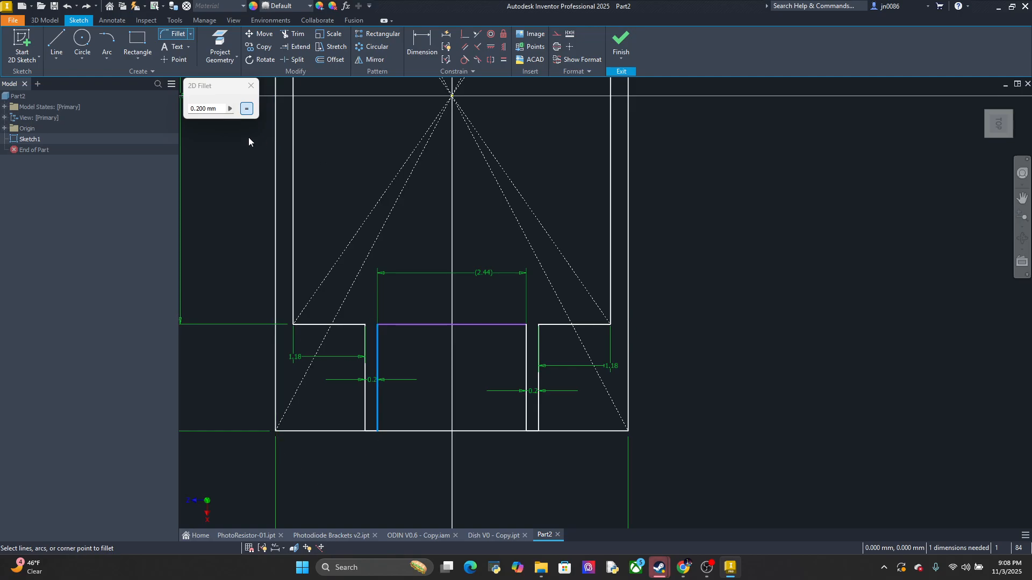
left_click(409, 325)
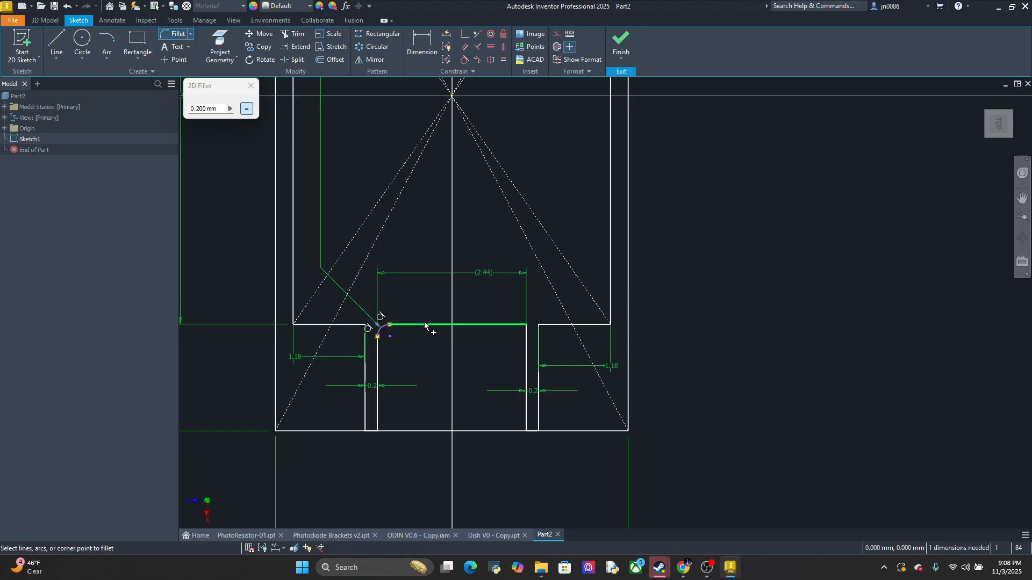
left_click(223, 109)
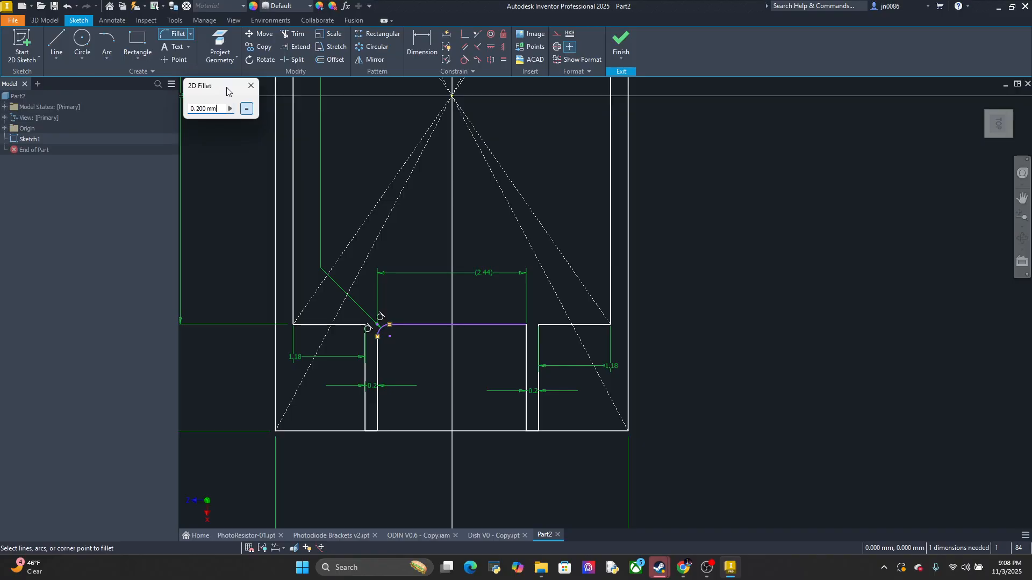
key("Escape")
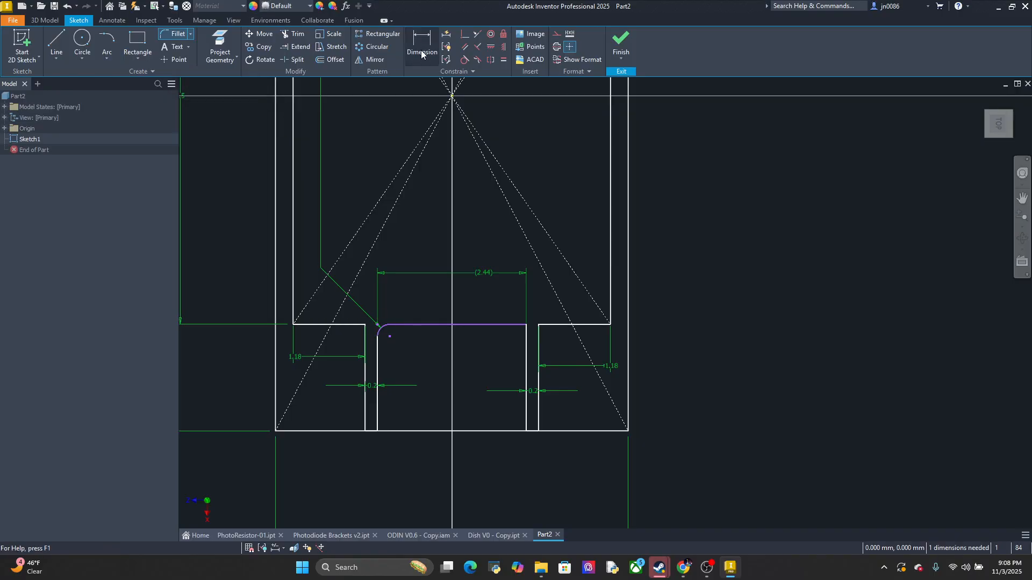
Try a radius of 1.22 mm for the fillet at the left lead channel's inner corner, and undo it
left_click(424, 46)
scroll(344, 296, "down", 5)
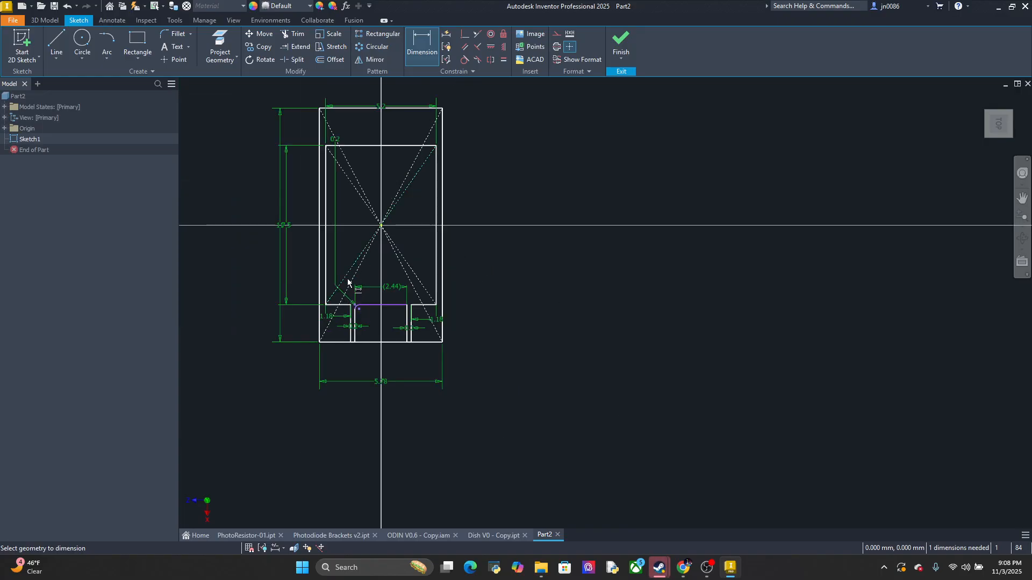
double_click(337, 189)
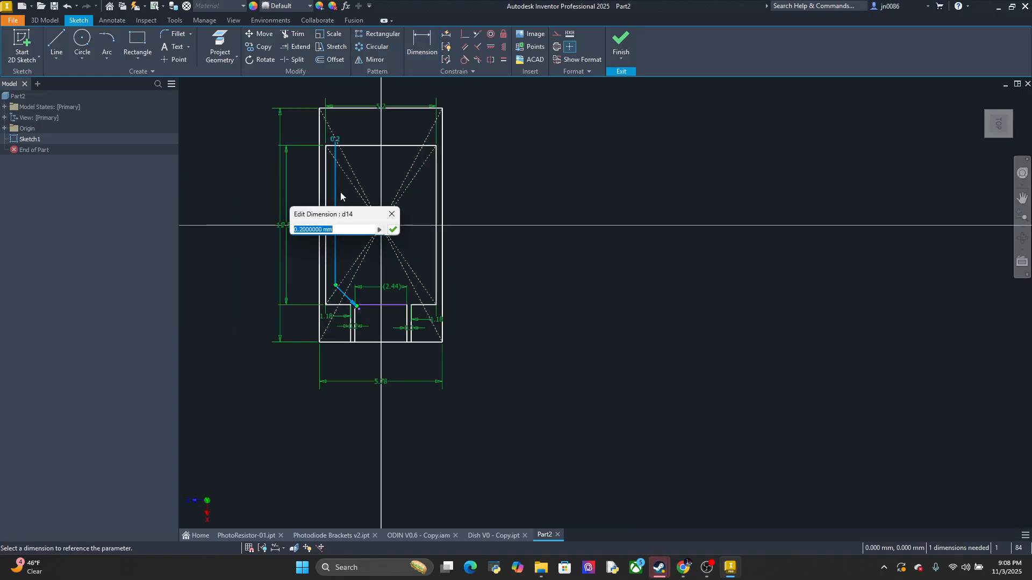
type("1.22")
scroll(380, 272, "up", 3)
scroll(359, 303, "down", 1)
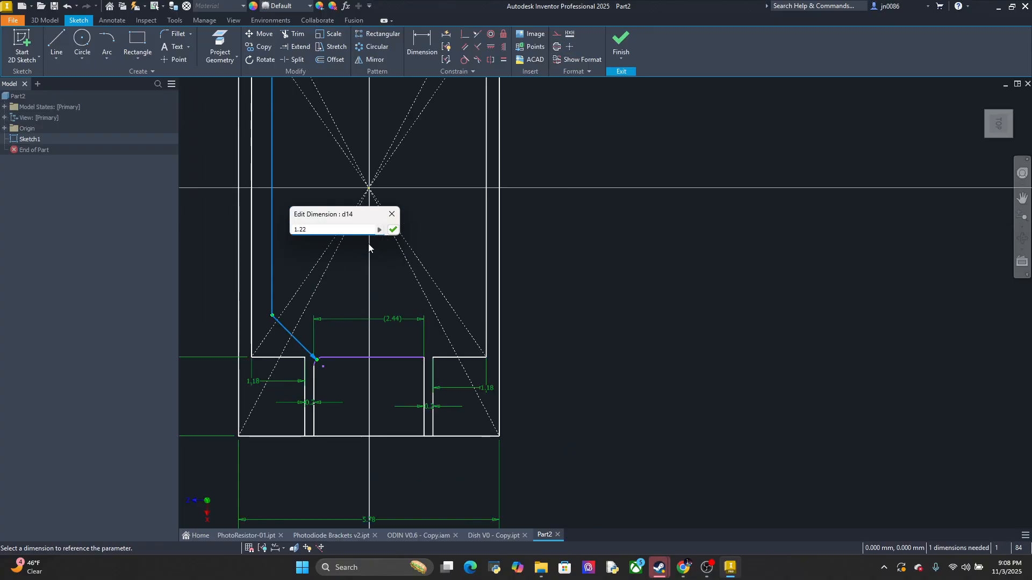
key("Return")
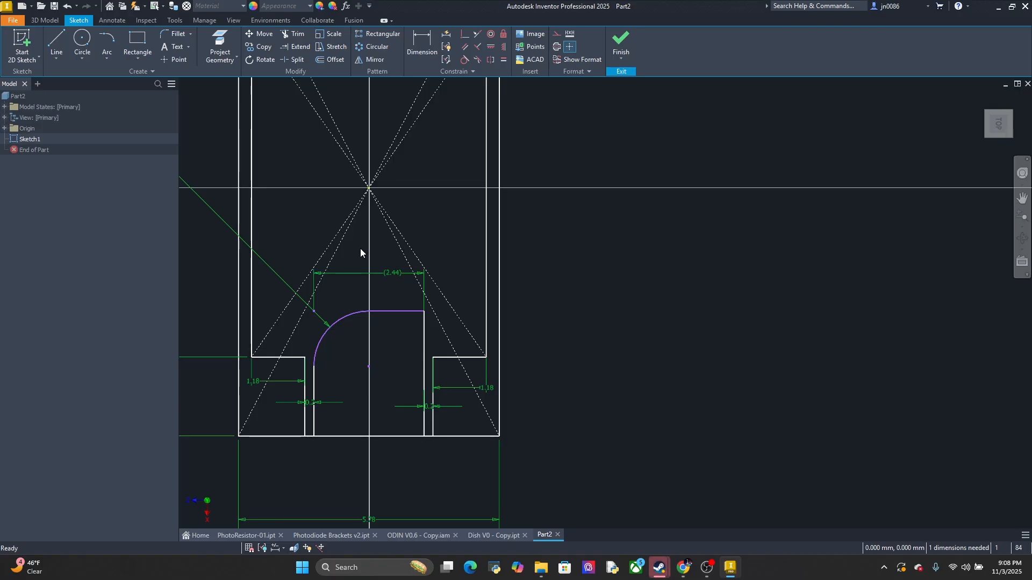
key("ctrl+z")
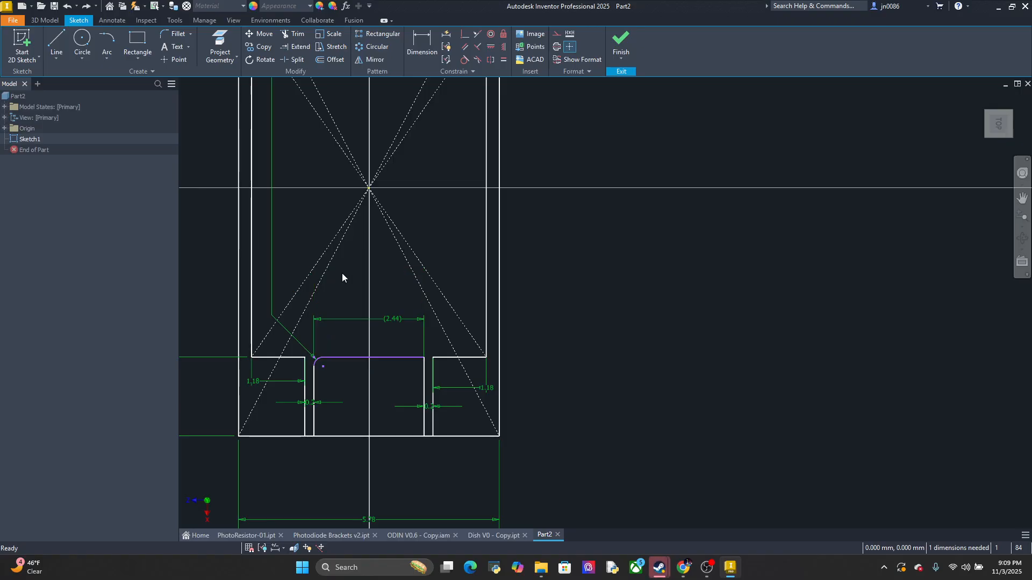
Try a radius of 1 mm for the fillet at the left lead channel's inner corner, and undo it
middle_click_drag(364, 249, 417, 231)
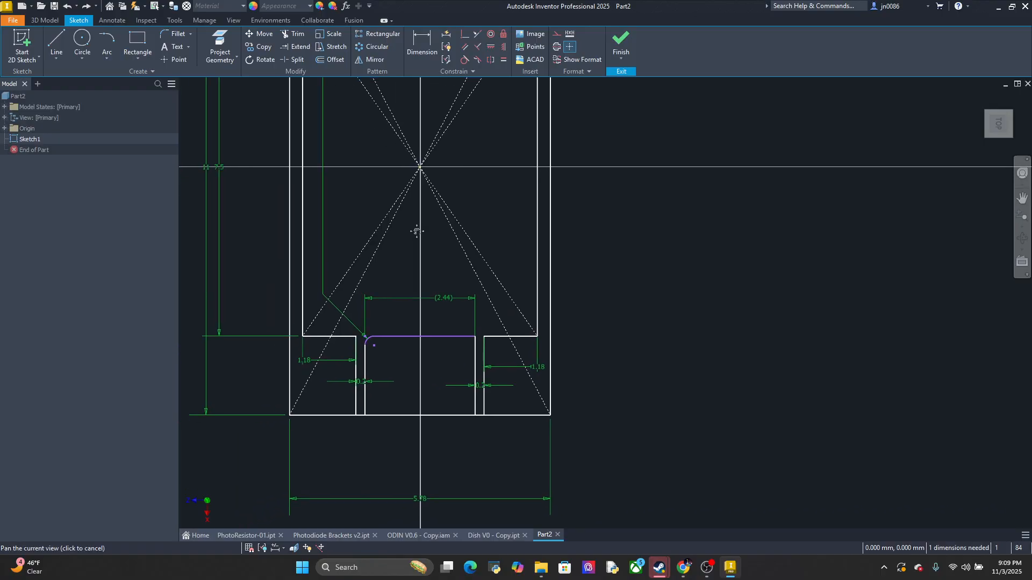
double_click(326, 254)
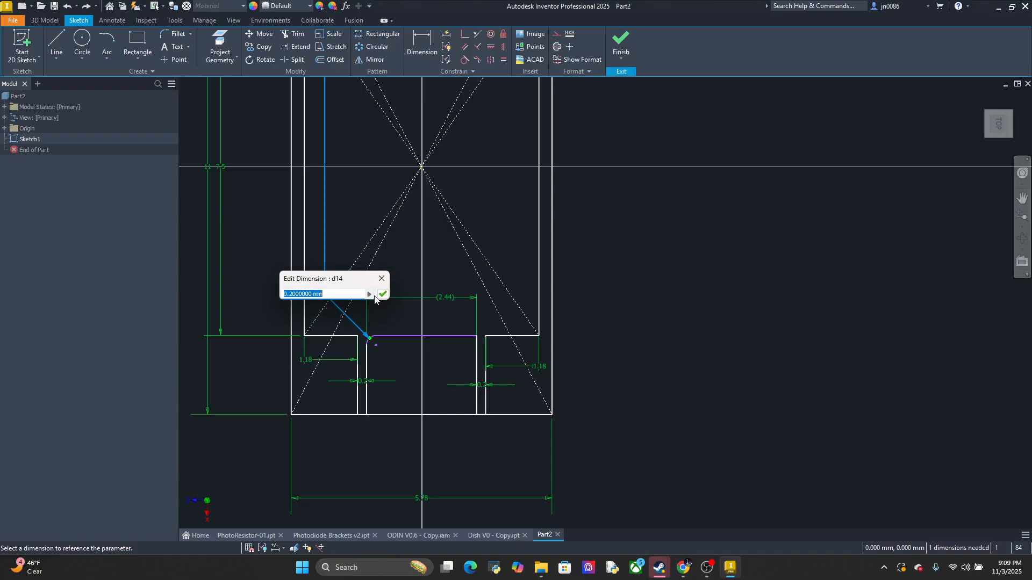
type("4")
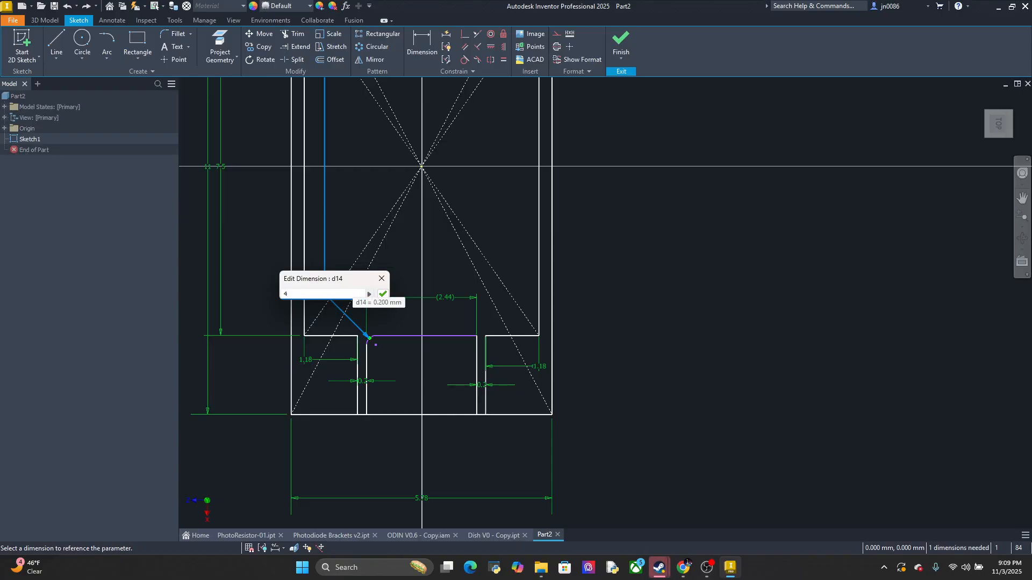
key("Return")
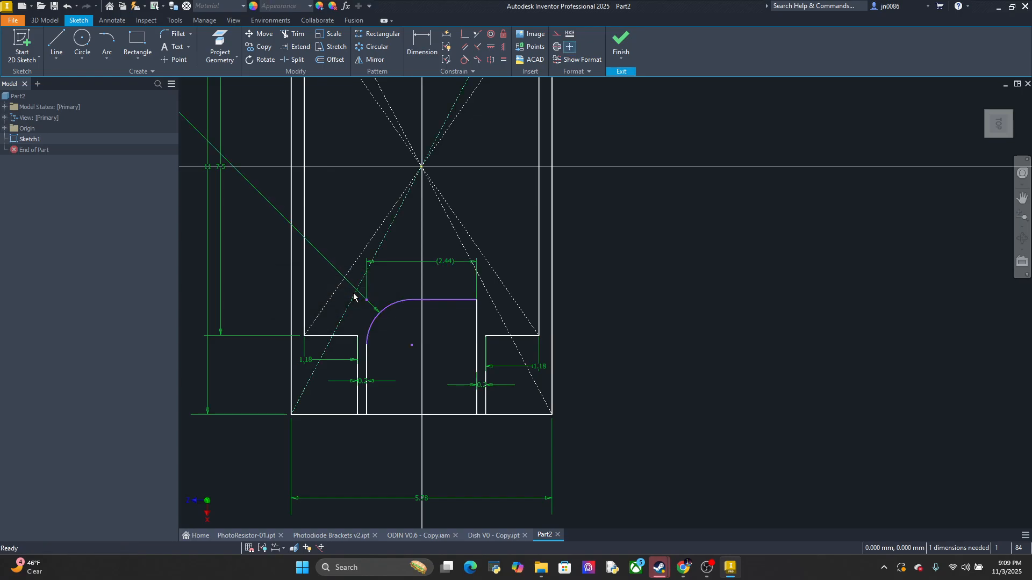
key("ctrl+z")
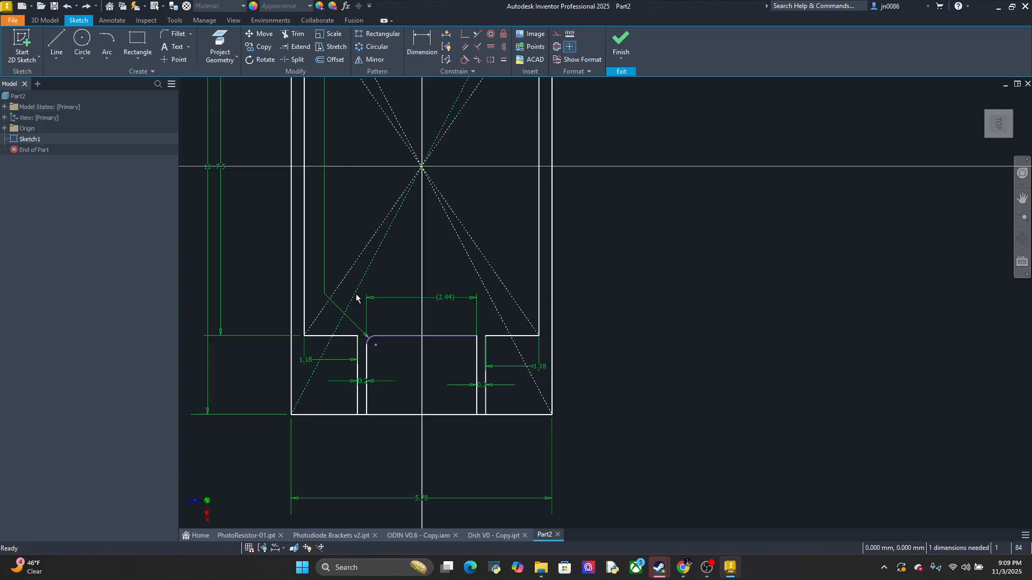
scroll(355, 297, "down", 3)
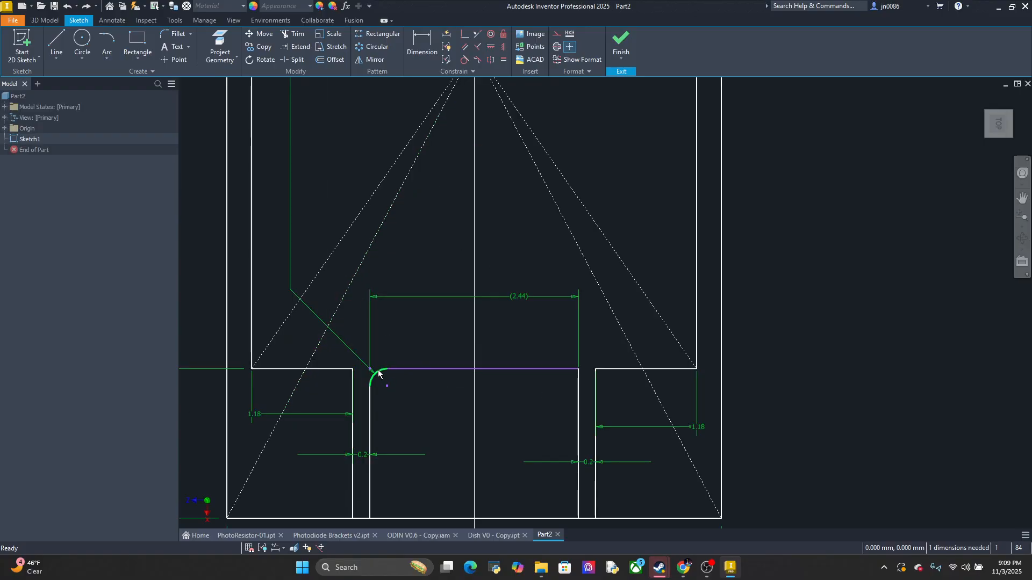
Undo the left inner corner fillet and dimension the left lead channel's inner side at 1.75 mm
key("ctrl+z")
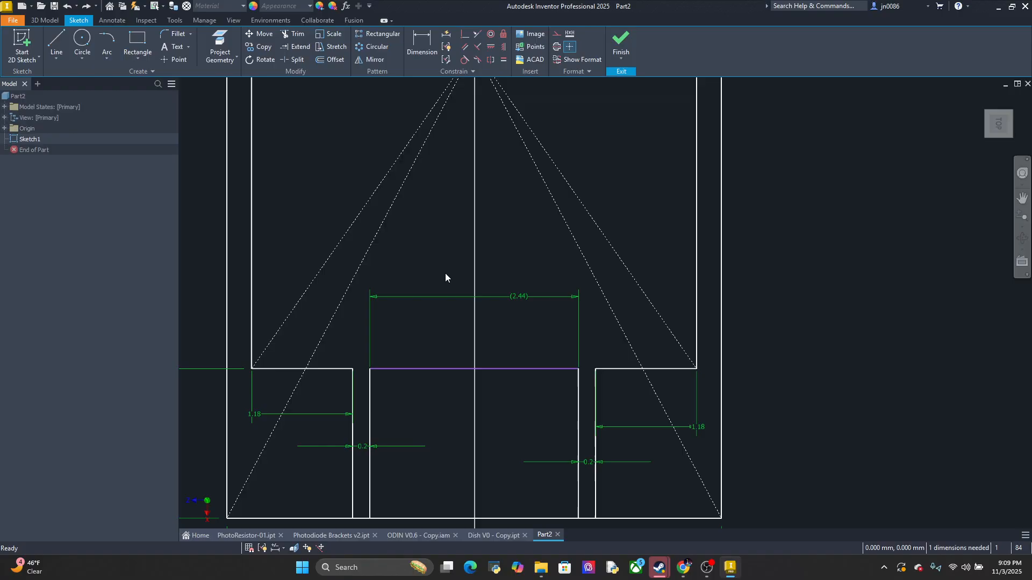
left_click(422, 43)
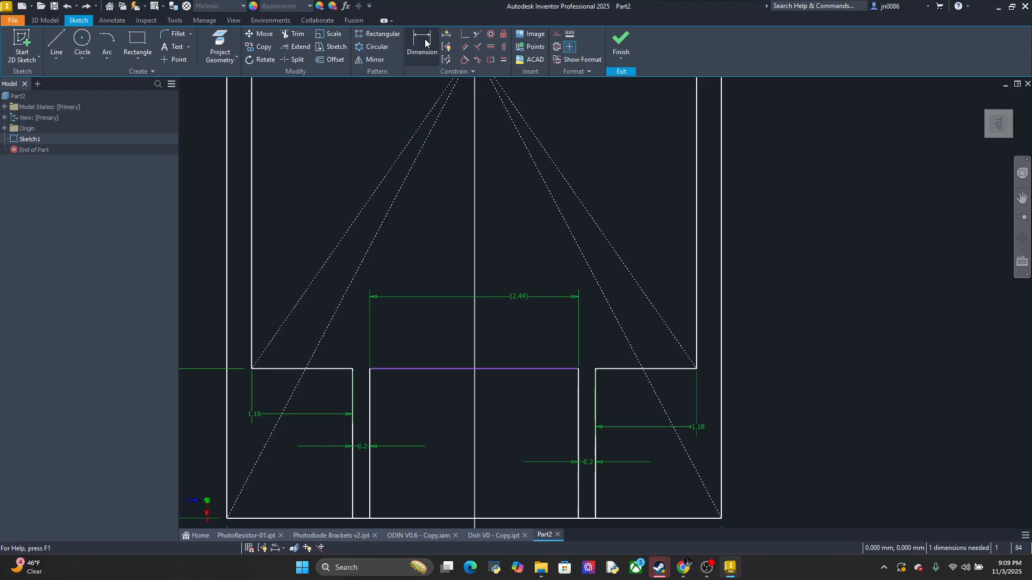
left_click(370, 415)
left_click(446, 424)
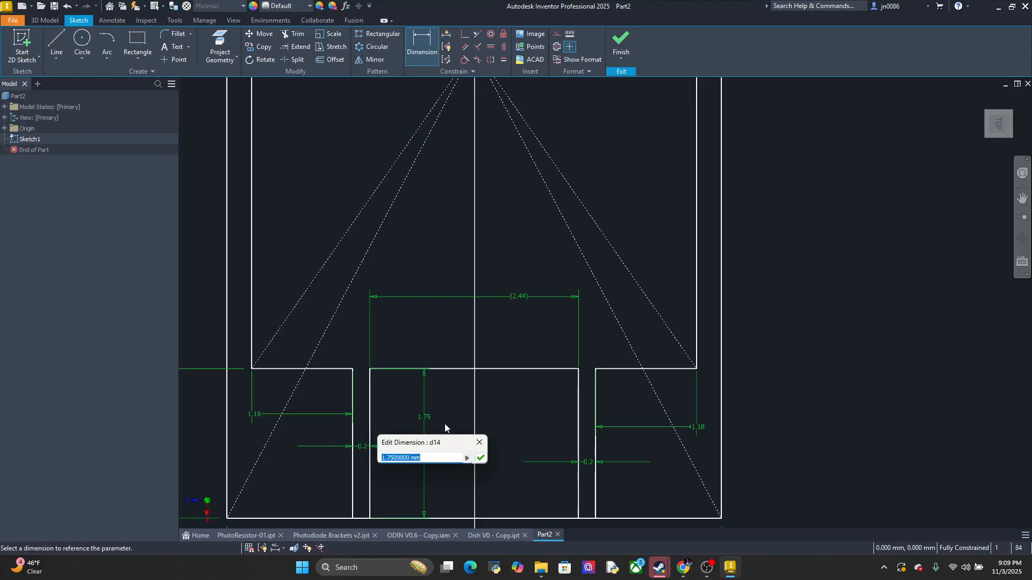
key("Return")
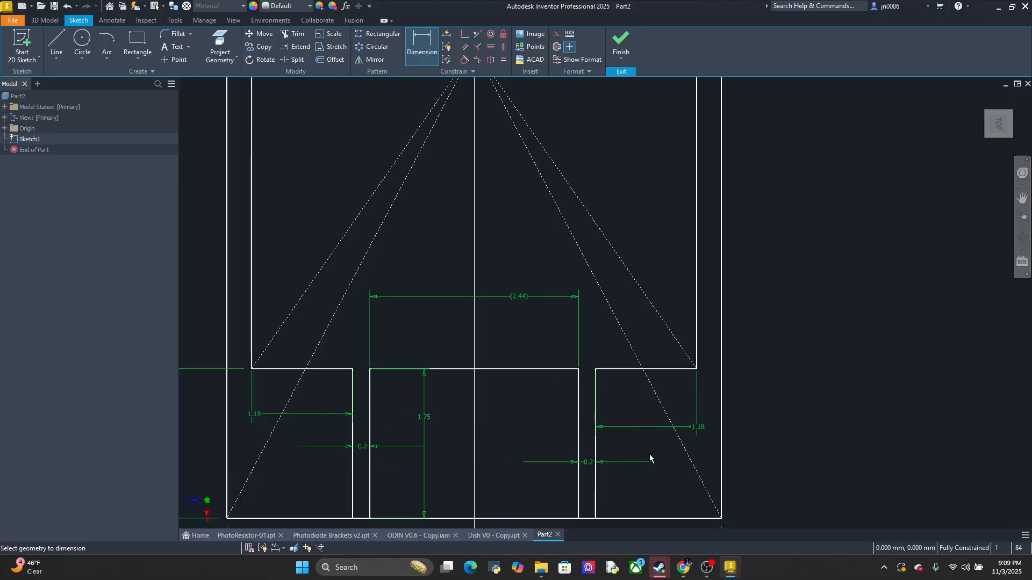
left_click(579, 426)
left_click(540, 424)
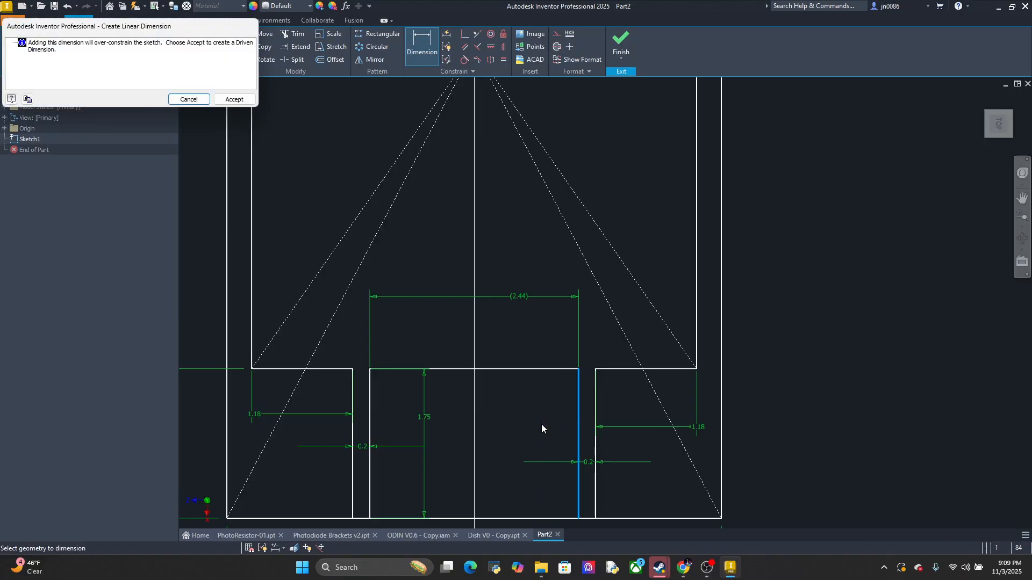
left_click(192, 99)
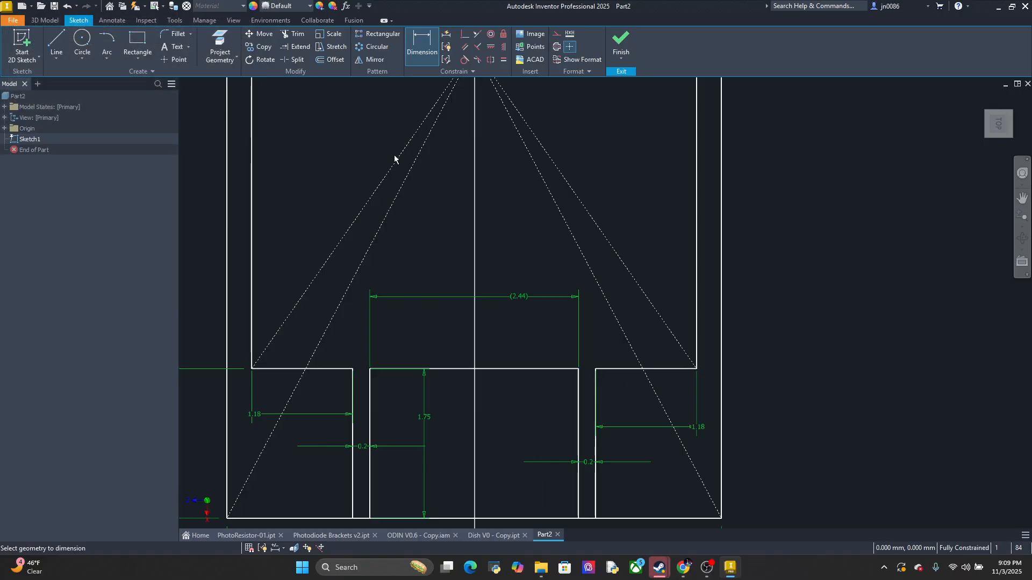
Round both upper corners of the middle segment between the lead channels with 1.22 mm sketch fillets
left_click(173, 33)
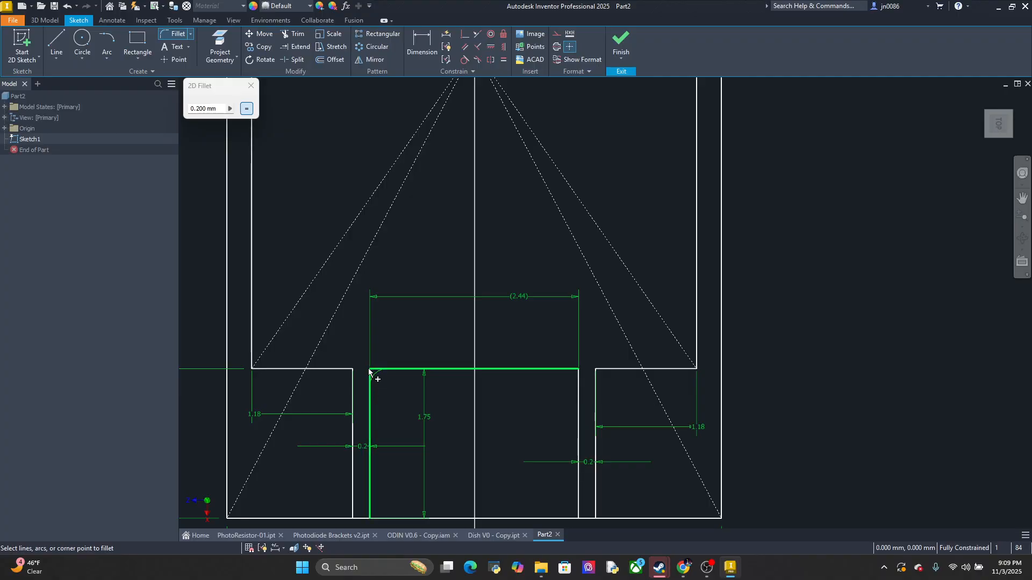
left_click(229, 110)
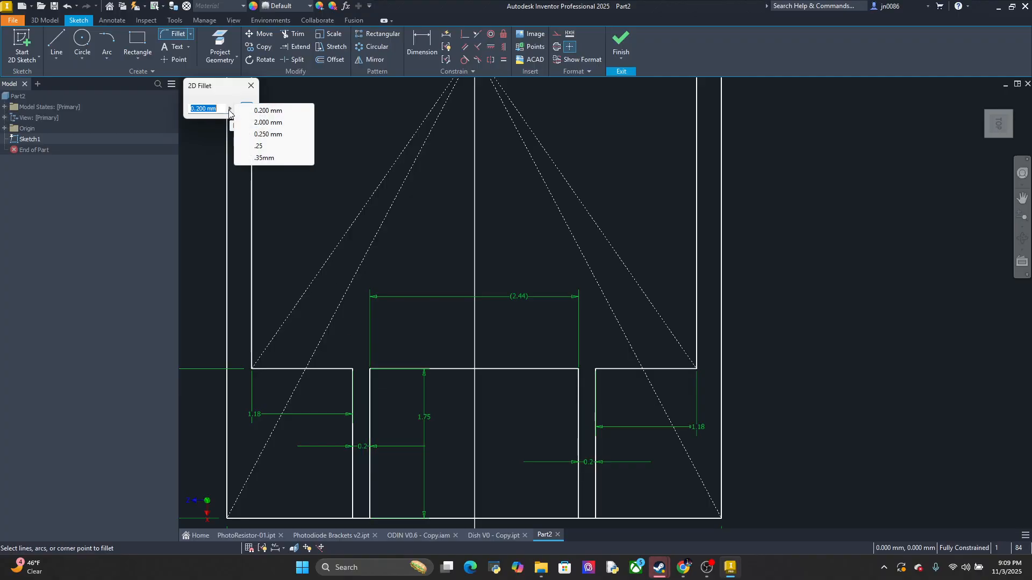
left_click(230, 110)
double_click(218, 109)
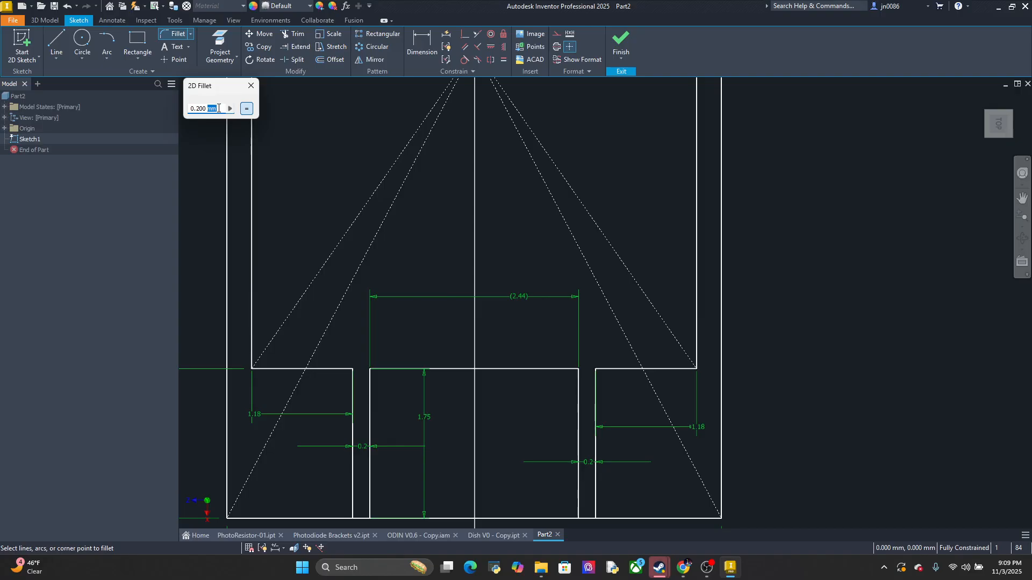
left_click_drag(219, 109, 207, 113)
type("1")
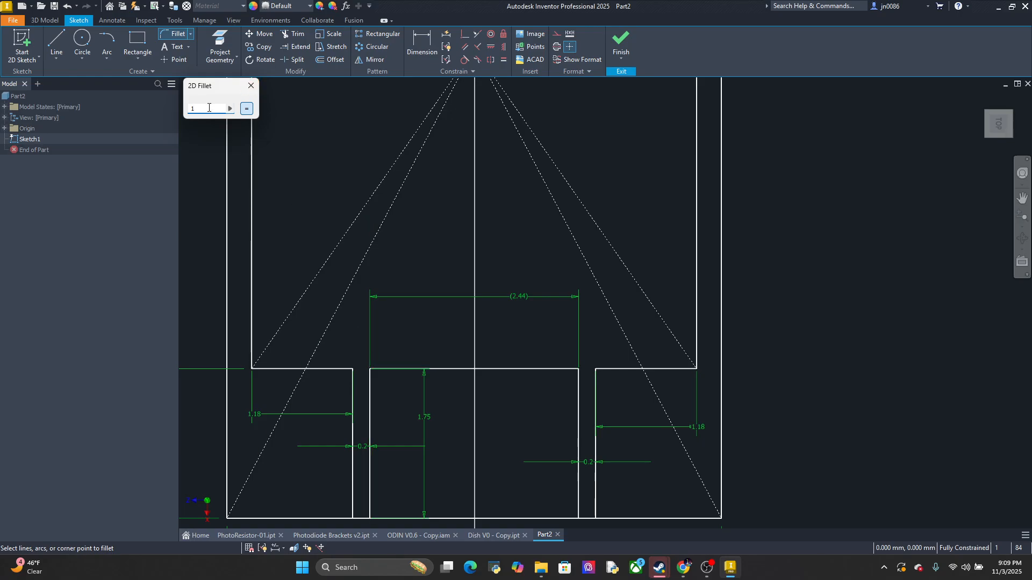
type(".22")
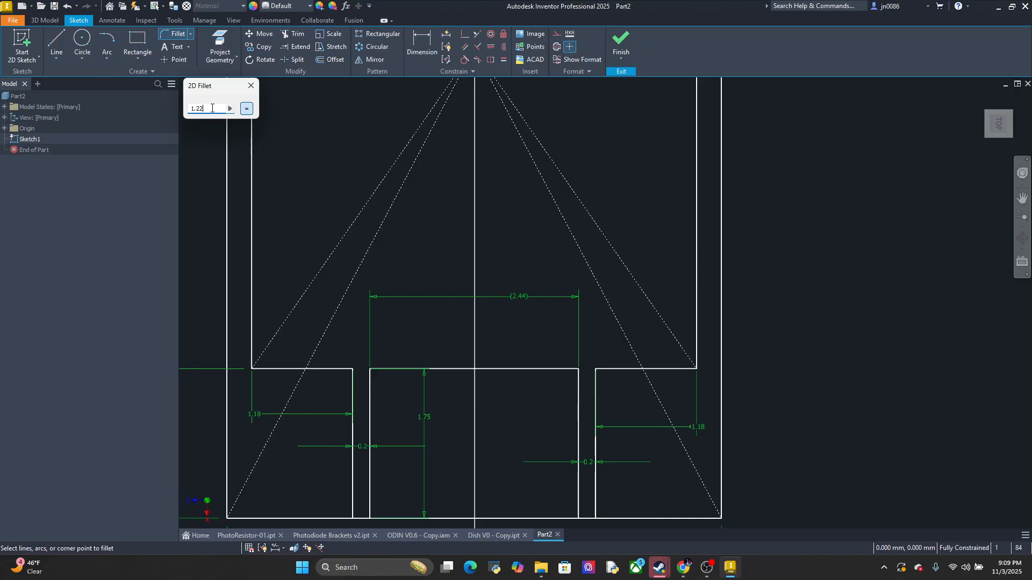
left_click(369, 370)
left_click(578, 369)
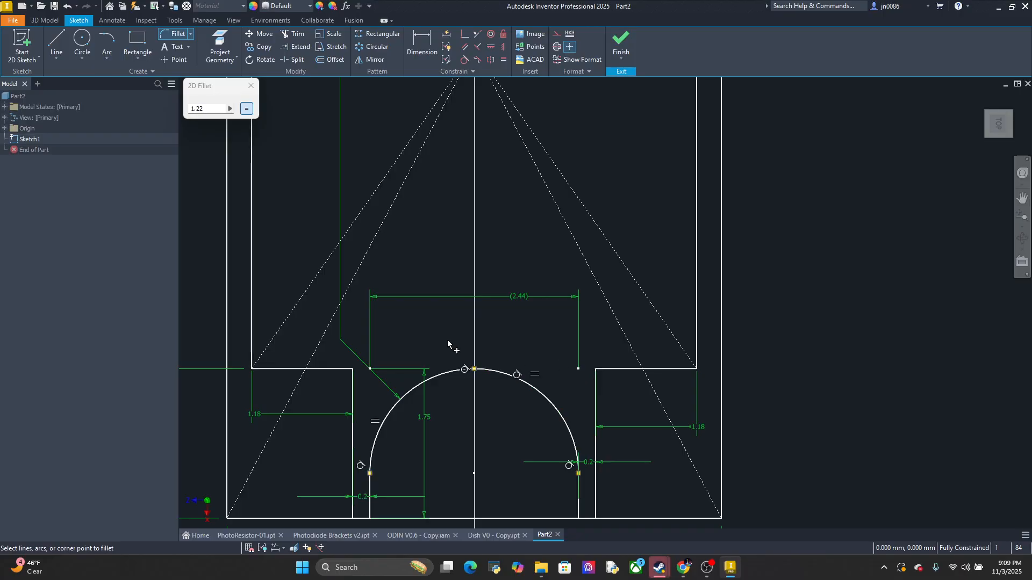
Fillet the outer corners of both lead channels with a 1.22 mm radius and finish the sketch
left_click(353, 370)
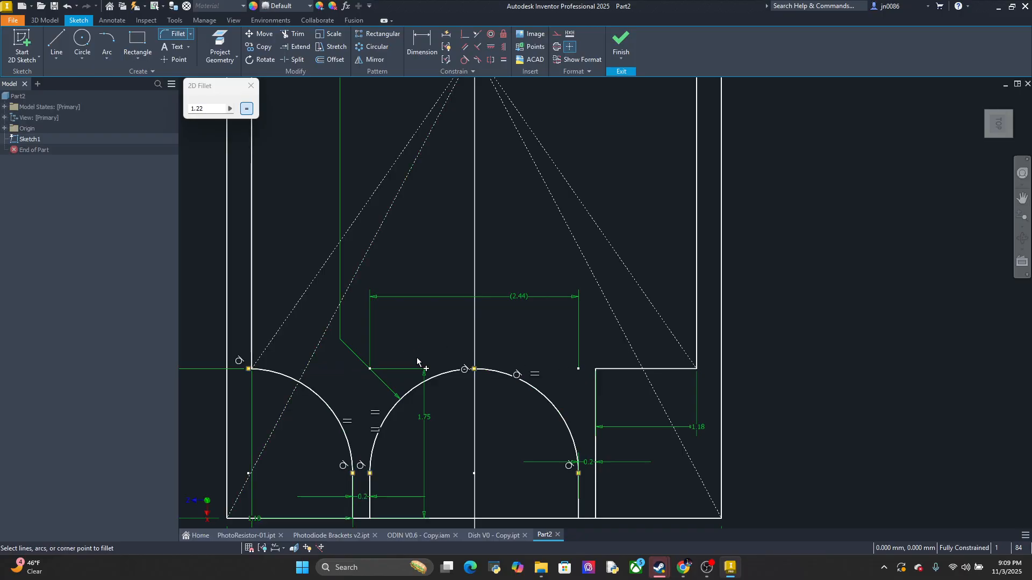
left_click(595, 368)
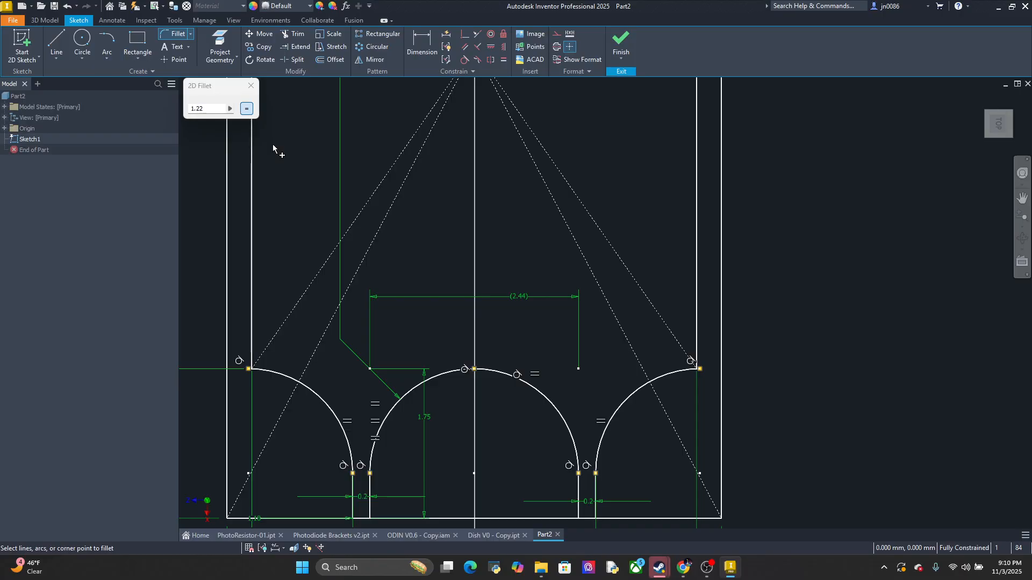
left_click(624, 46)
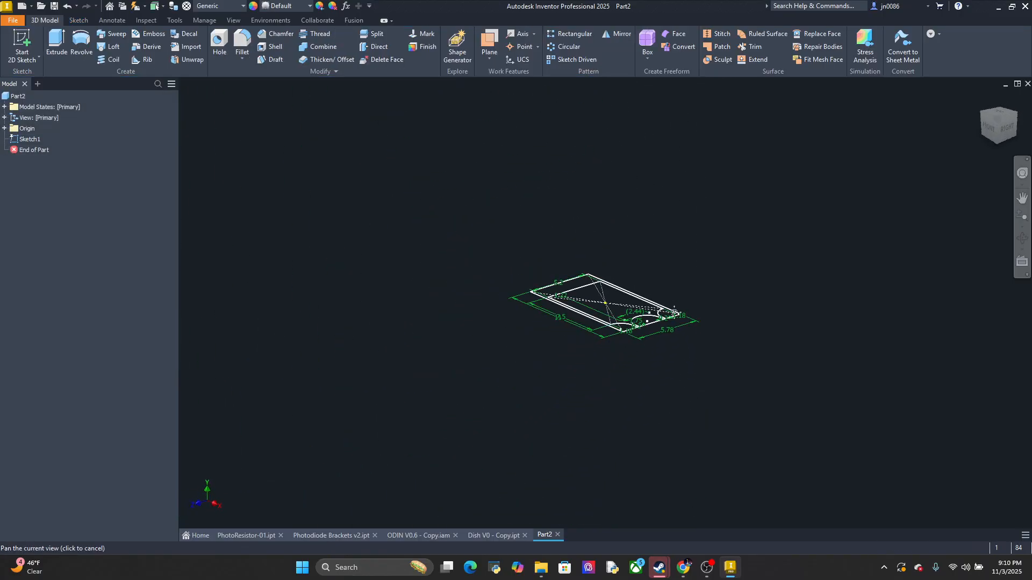
Examine the flared lead channels in the Part2 sketch and compare them with the recess in Photodiode Brackets v2
scroll(634, 353, "up", 8)
middle_click_drag(634, 338, 642, 362)
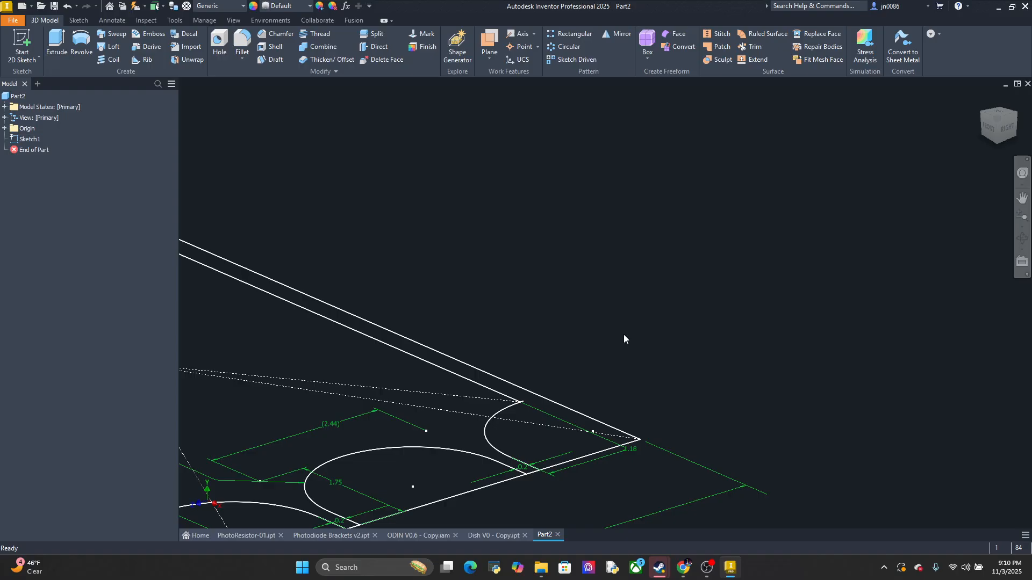
middle_click_drag(620, 309, 612, 352, "shift")
middle_click_drag(612, 352, 698, 153)
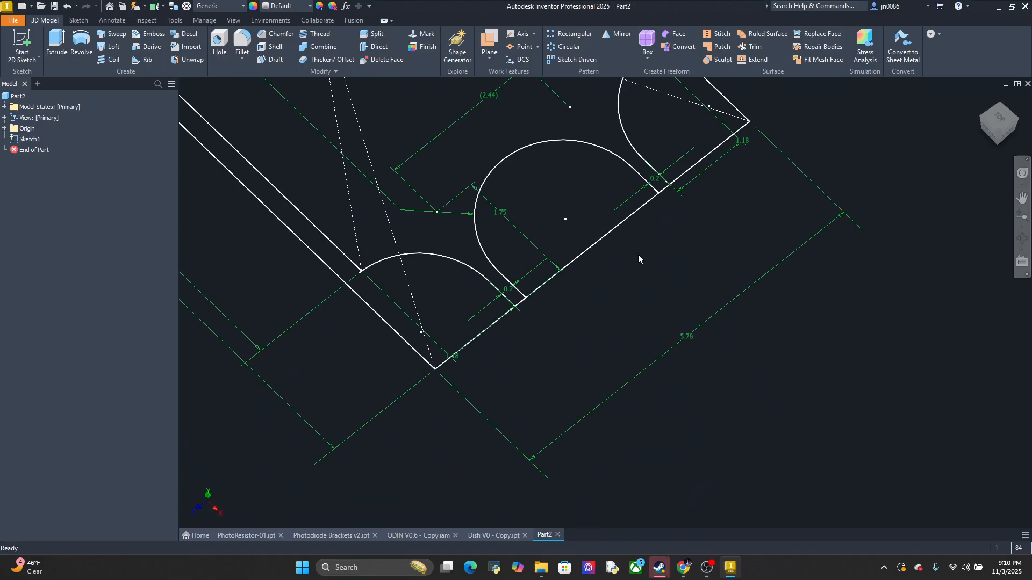
left_click(256, 535)
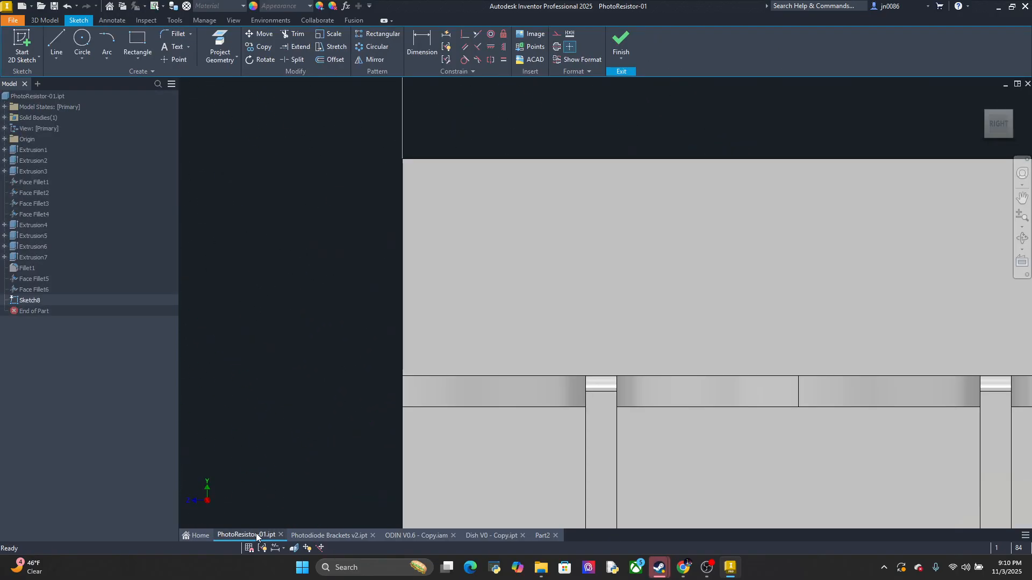
left_click(336, 532)
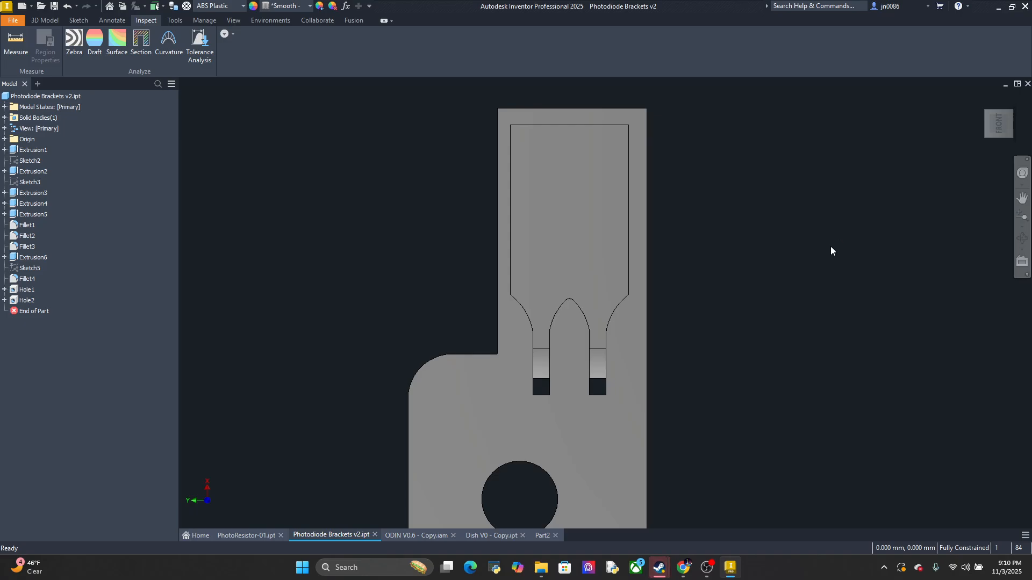
mouse_move(795, 290)
middle_mouse_down("shift")
mouse_move(852, 261)
mouse_move(855, 293)
mouse_move(755, 295)
mouse_move(768, 264)
middle_mouse_up("shift")
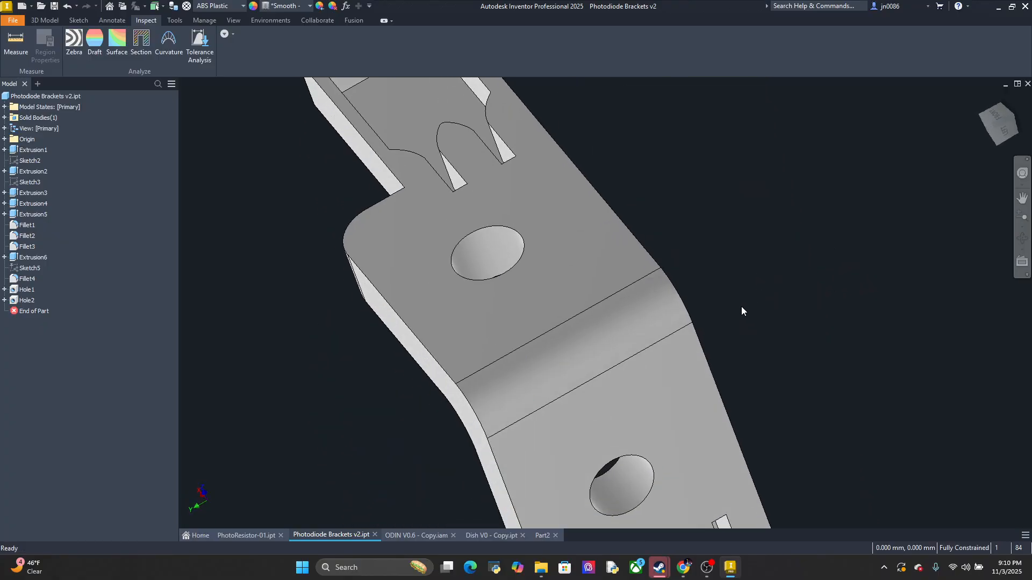
left_click(997, 124)
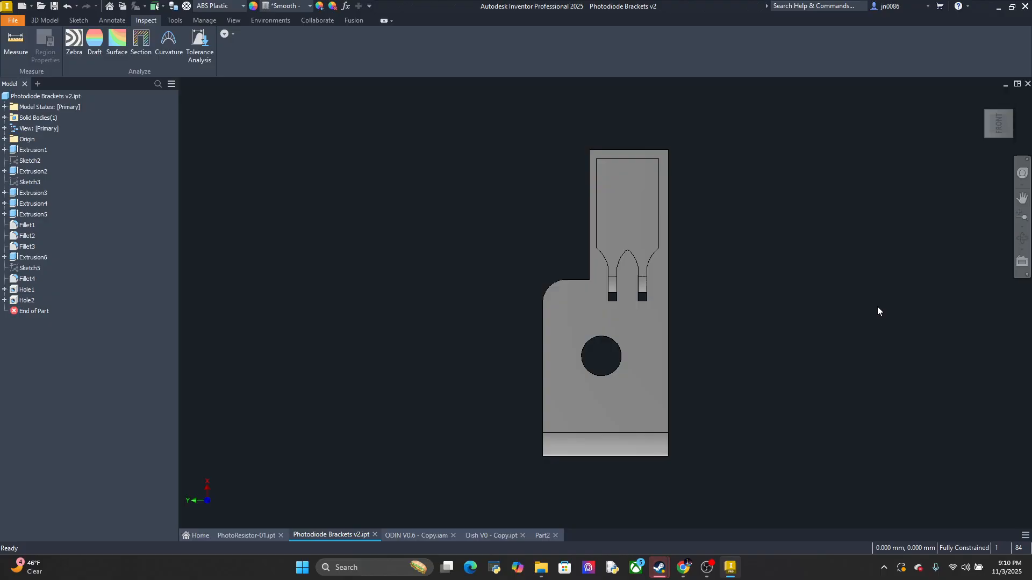
left_click(543, 534)
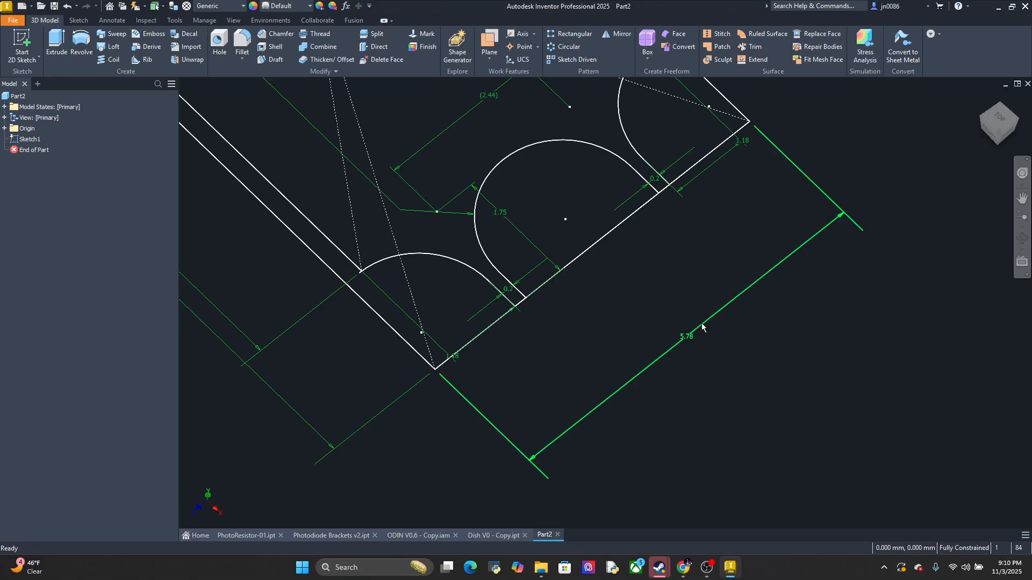
mouse_move(701, 323)
middle_mouse_down()
mouse_move(665, 376)
mouse_move(585, 440)
middle_mouse_up()
scroll(586, 435, "up", 3)
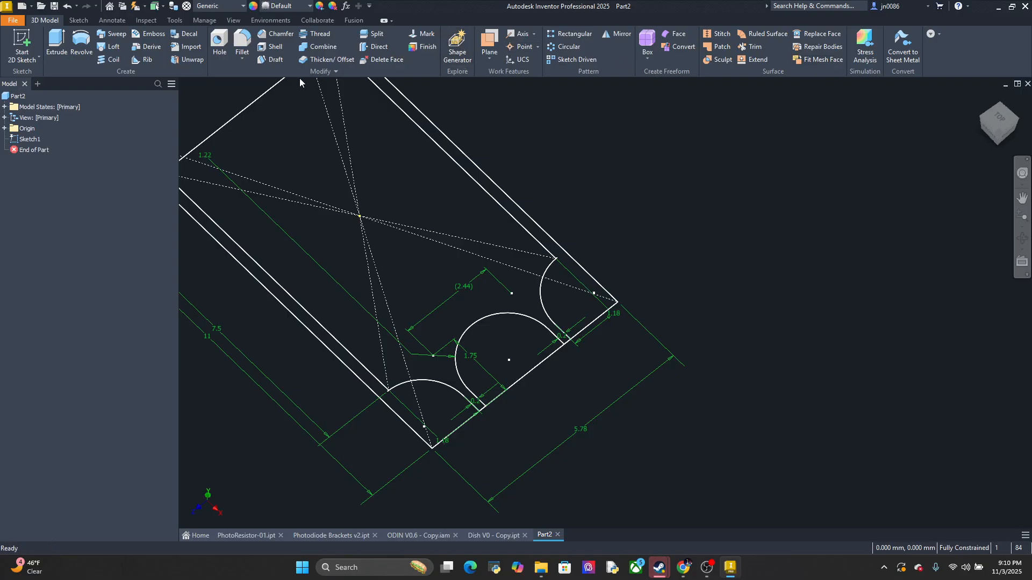
left_click(62, 49)
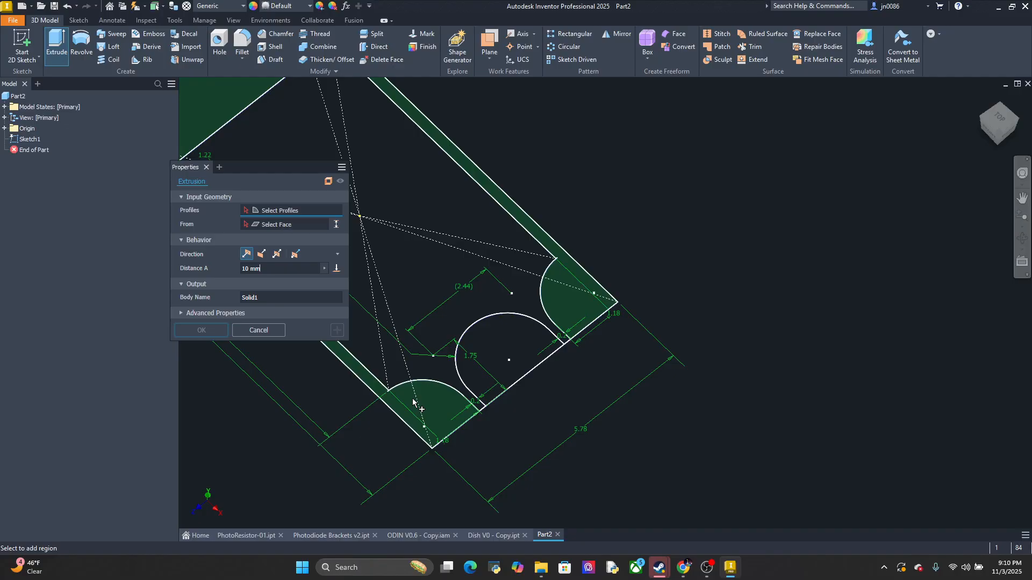
left_click(417, 402)
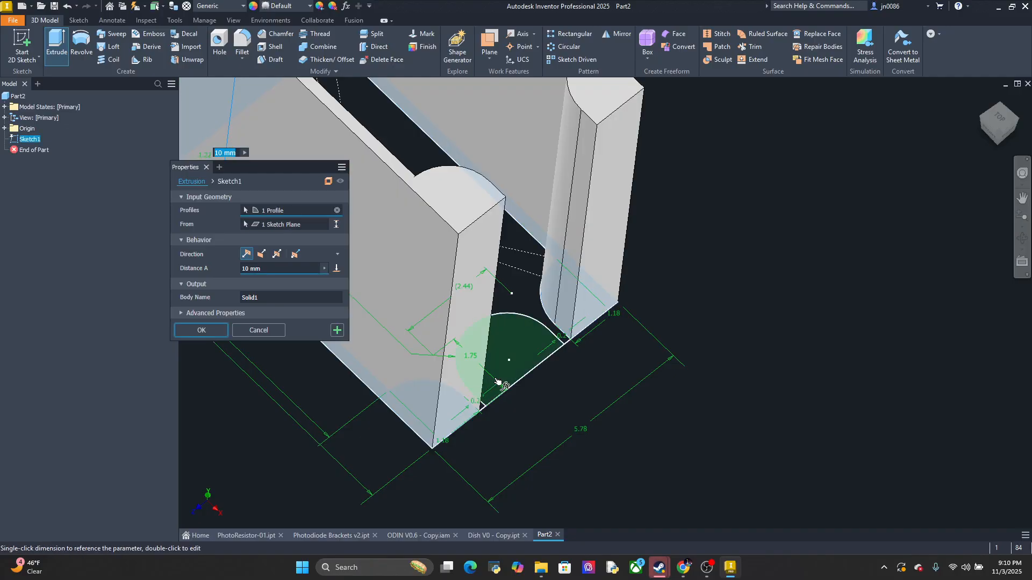
left_click(534, 352)
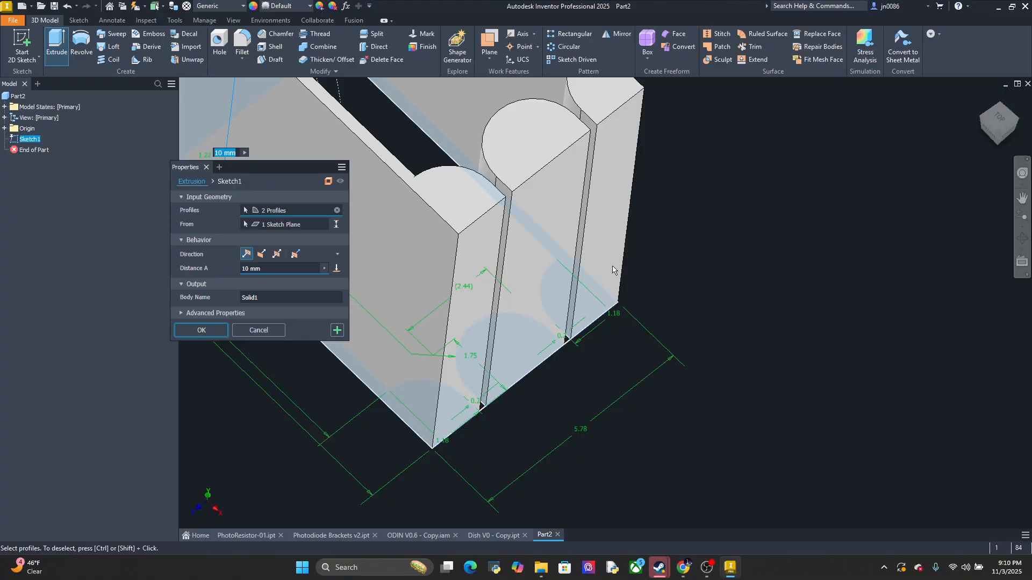
middle_click_drag(613, 265, 529, 418)
scroll(529, 419, "down", 3)
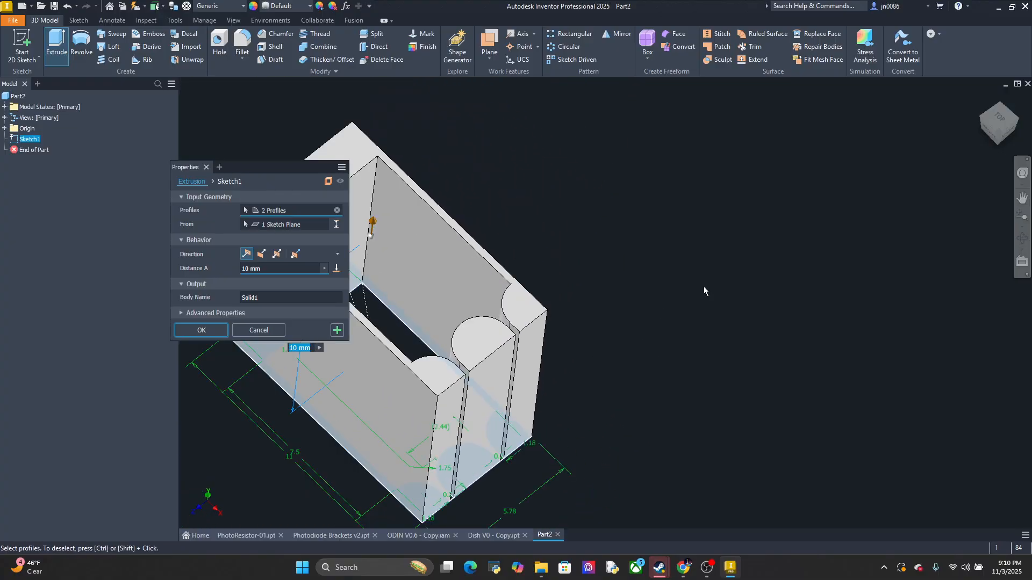
left_click(1000, 121)
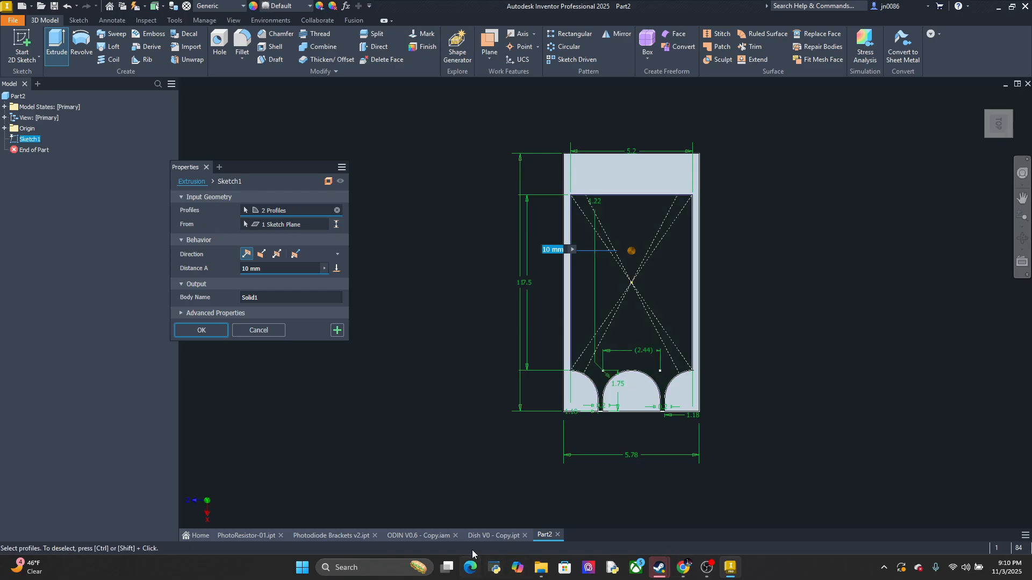
Close the open extrusion and measure the thickness edge near the end of the upright arm in Photodiode Brackets v2
left_click(344, 535)
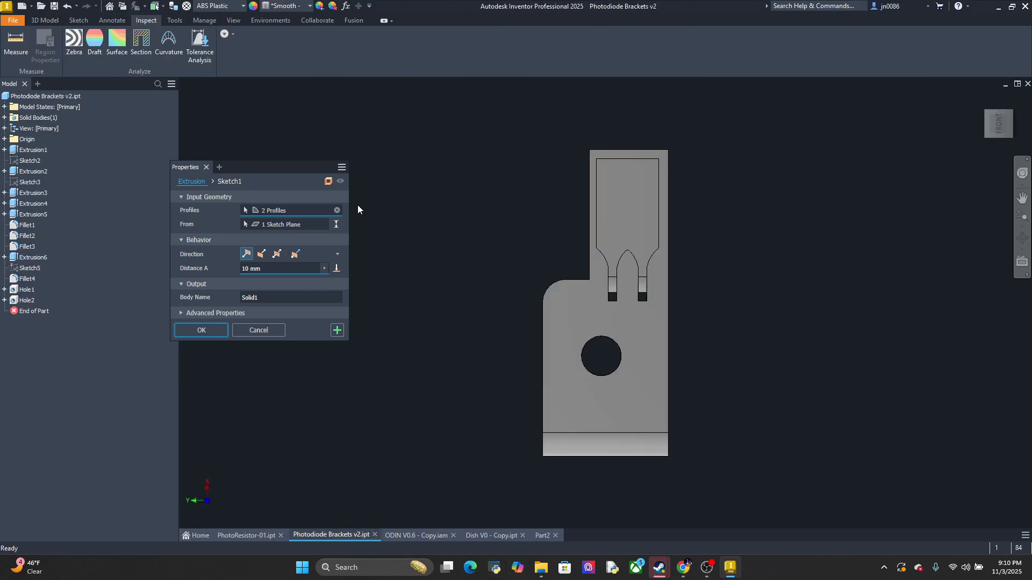
left_click(207, 167)
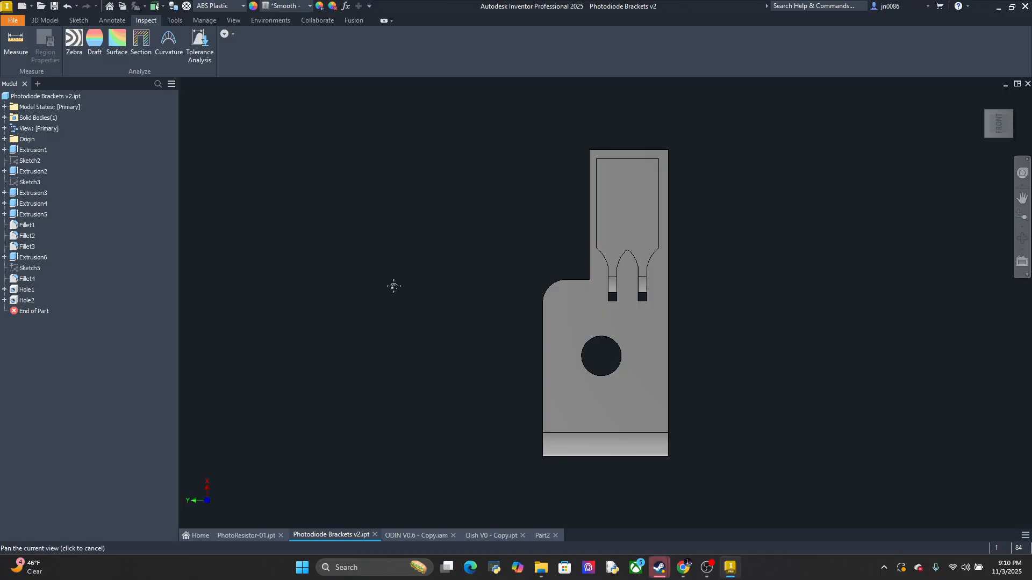
mouse_move(392, 285)
middle_mouse_down("shift")
mouse_move(530, 272)
mouse_move(600, 290)
middle_mouse_up("shift")
left_click(15, 40)
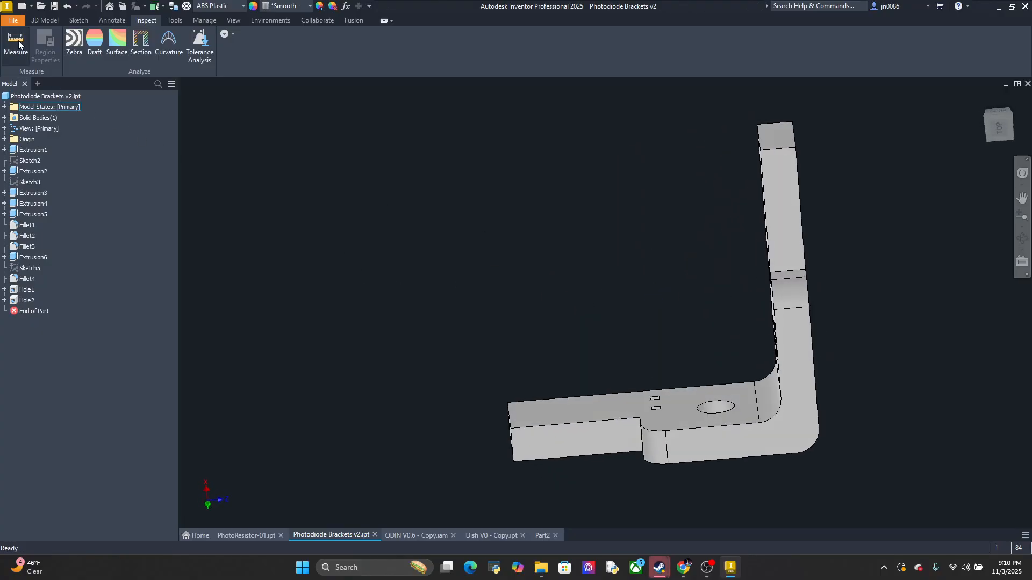
left_click(773, 148)
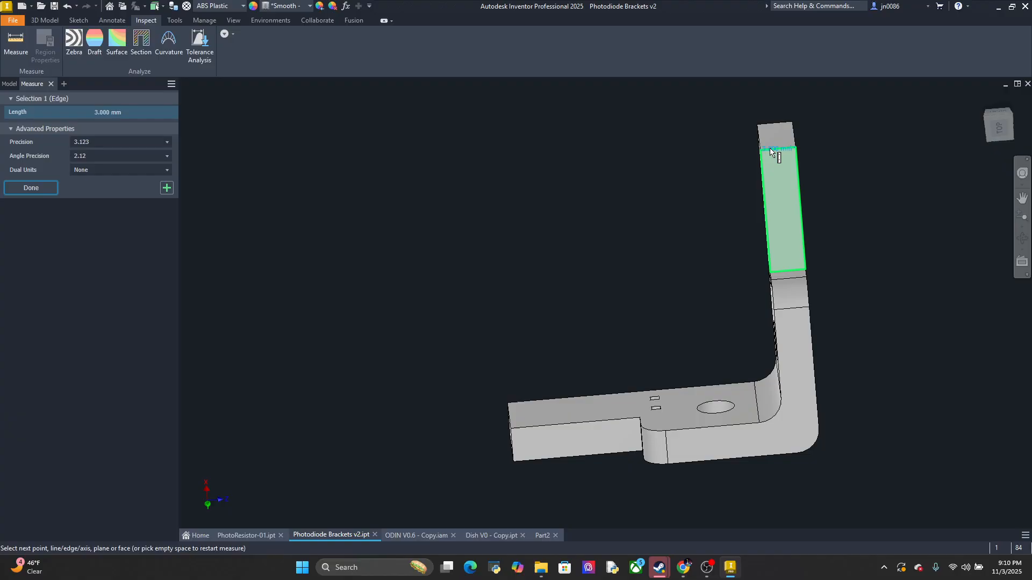
In Part2, extrude the outer frame profile and the rounded middle segment between the lead channels 3 mm
left_click(539, 534)
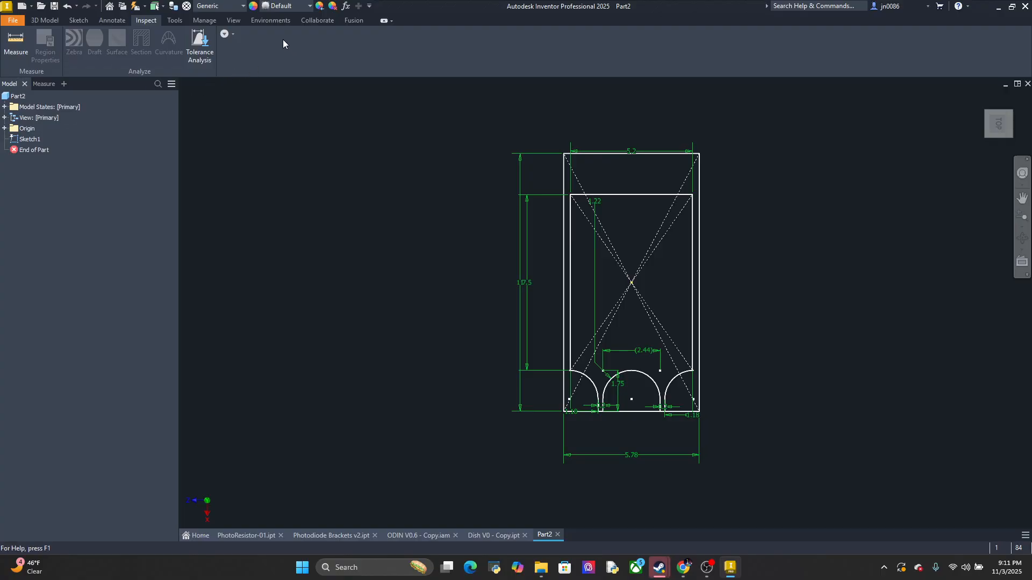
left_click(51, 21)
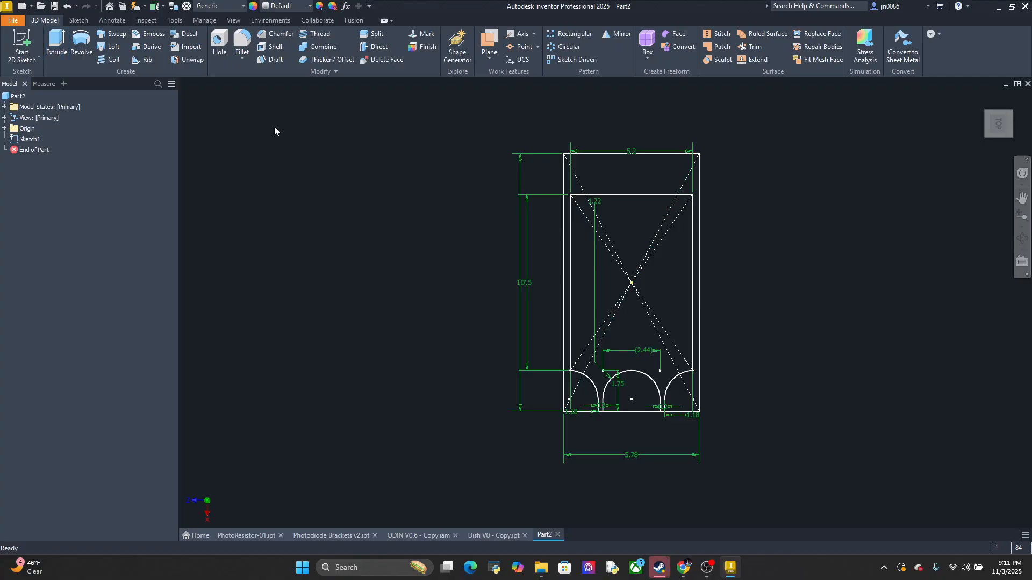
left_click(57, 43)
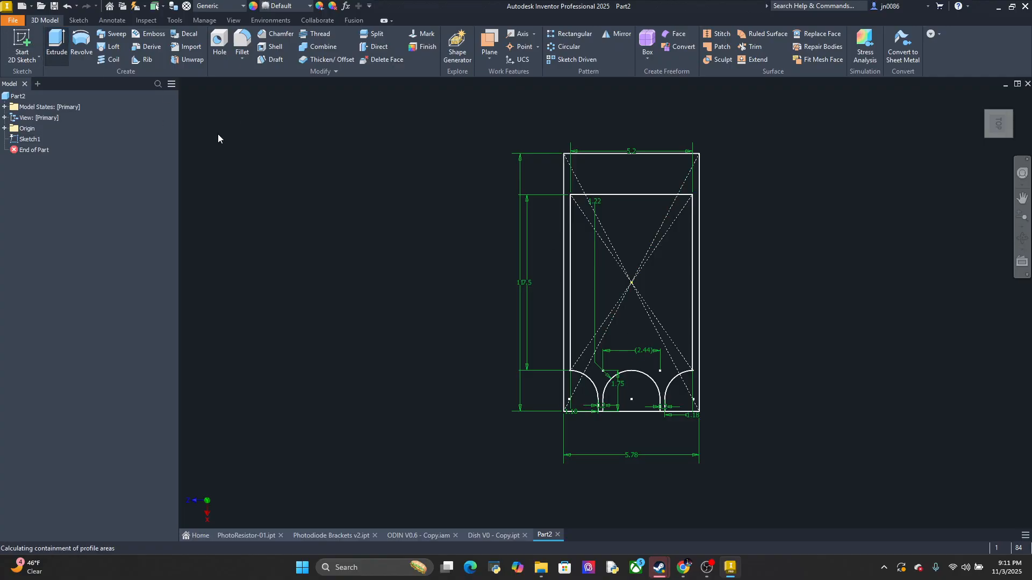
left_click(582, 404)
left_click(629, 393)
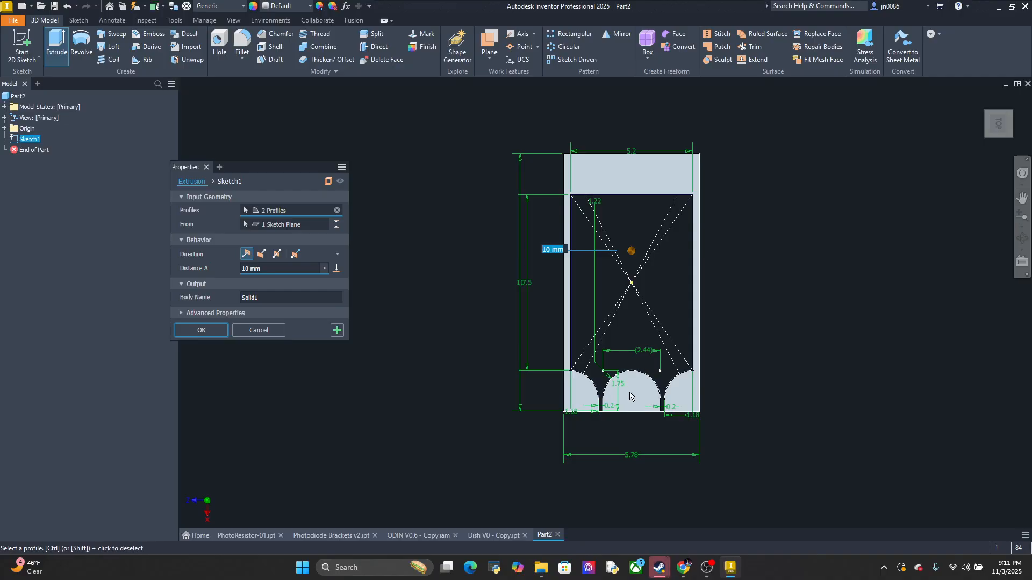
left_click(278, 269)
type("2")
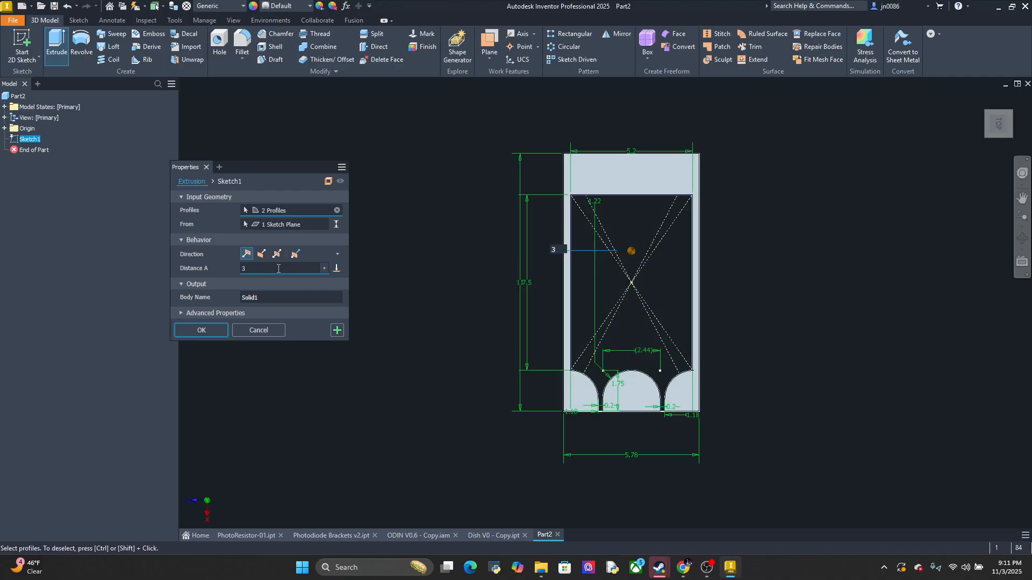
key("Return")
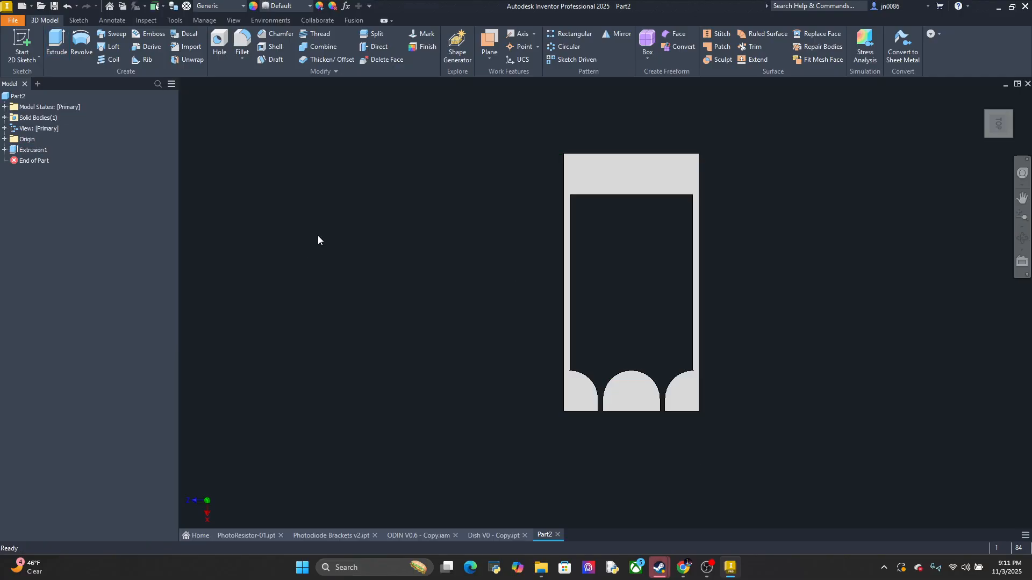
Inspect the extruded frame and undo its extrusion
scroll(623, 301, "down", 3)
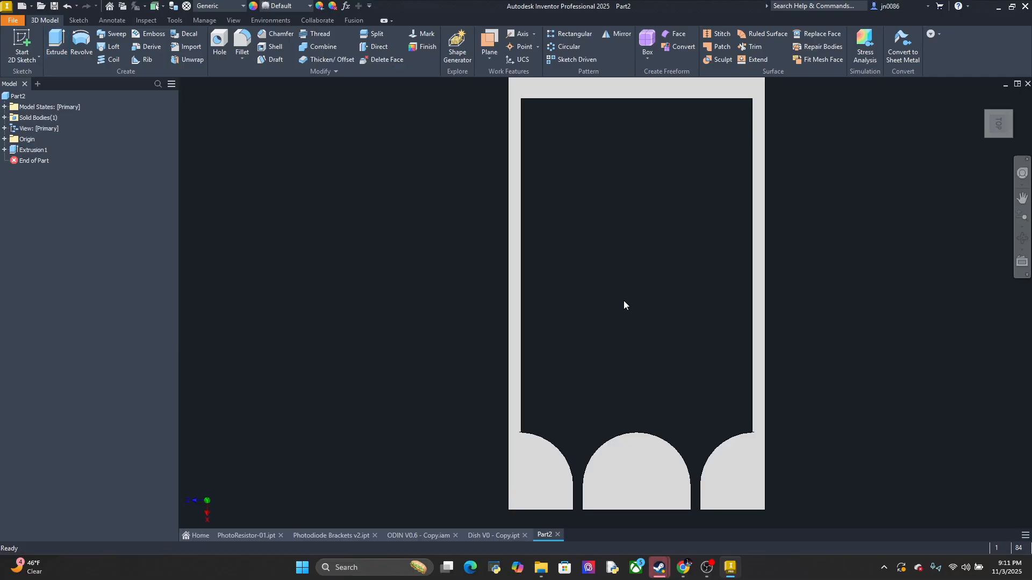
scroll(612, 317, "up", 2)
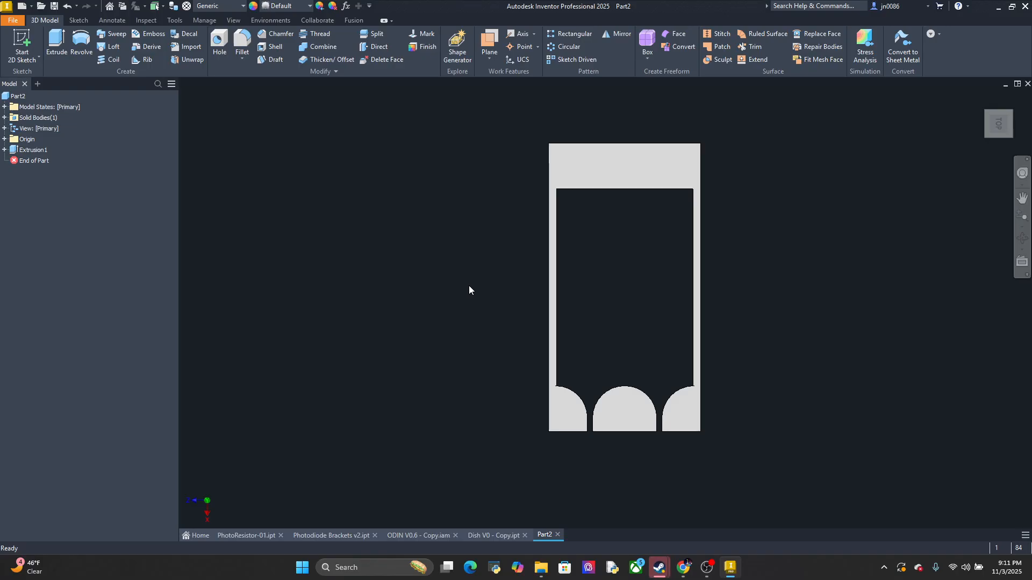
key("ctrl+z")
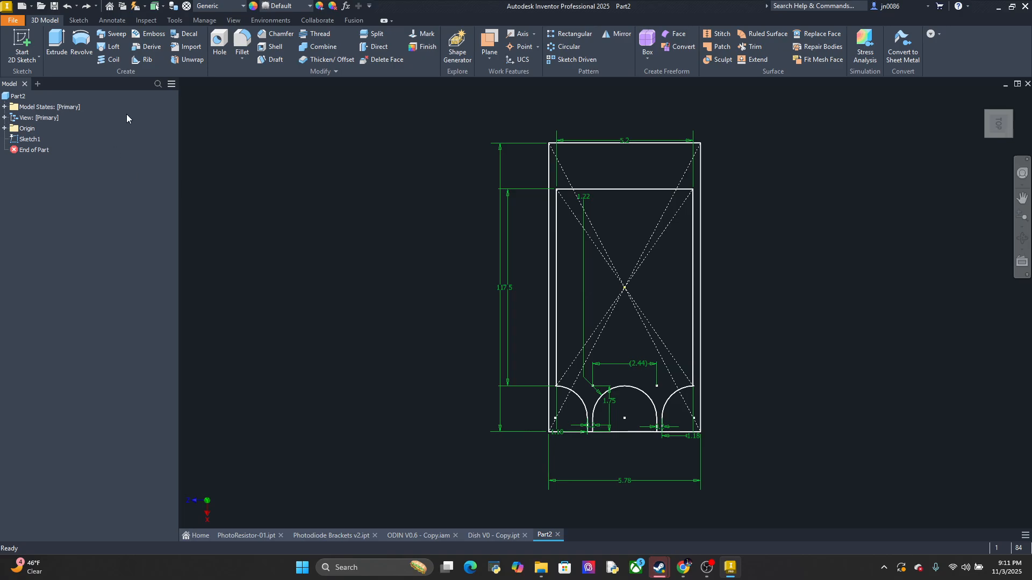
left_click(56, 45)
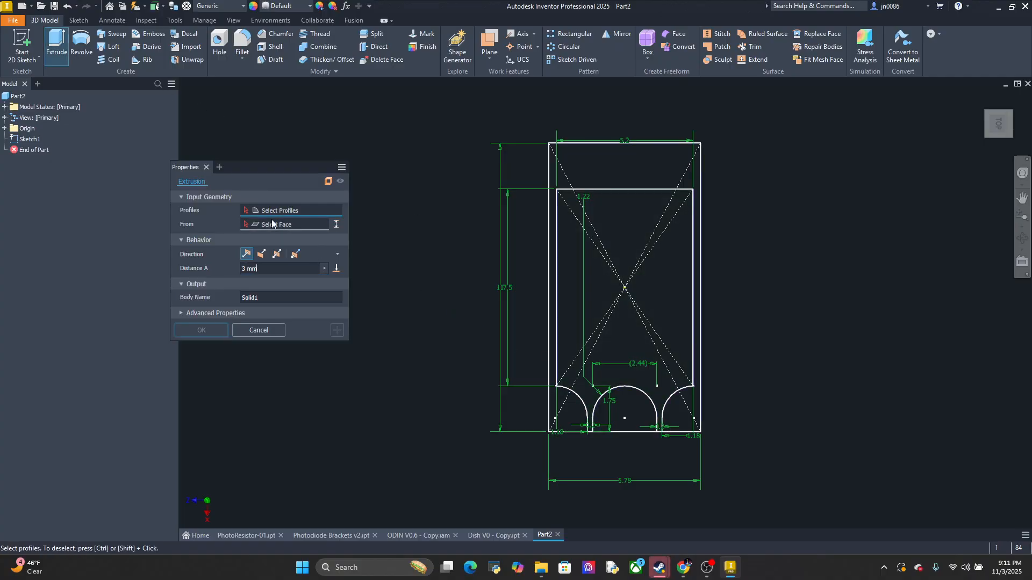
left_click(578, 422)
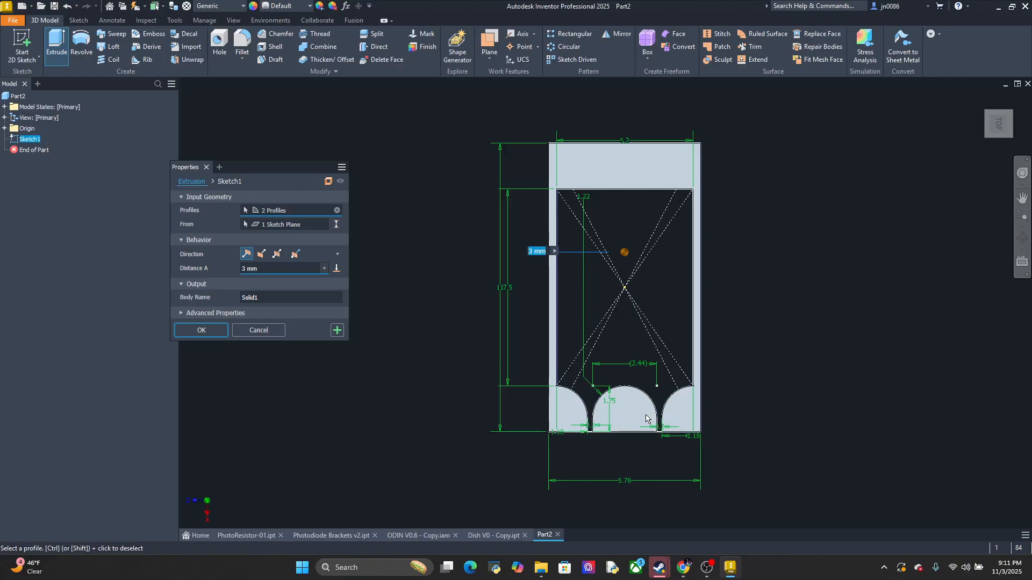
left_click(232, 313)
left_click(233, 315)
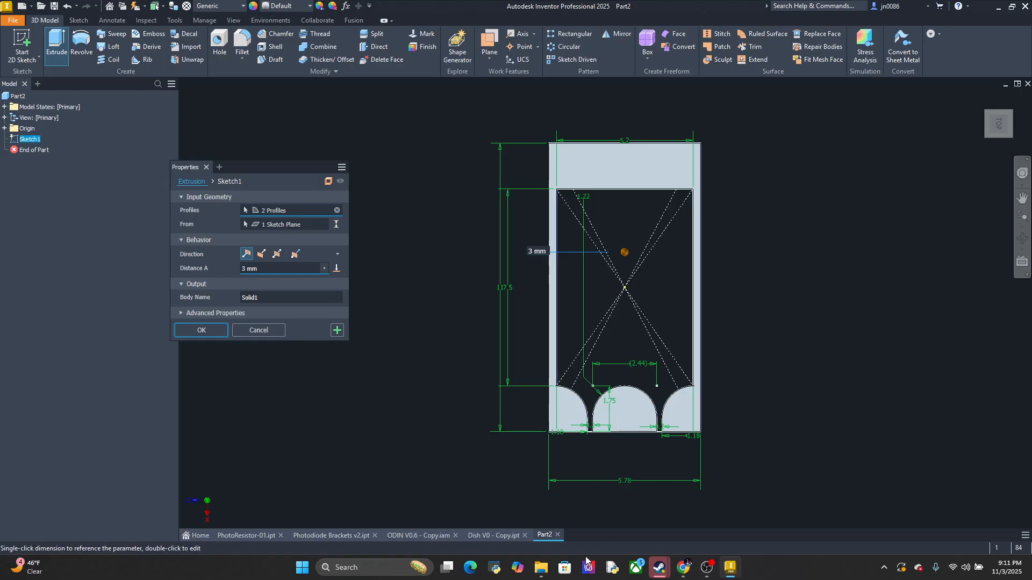
Measure the recess depth along its vertical corner edge near the lead channels in Photodiode Brackets v2
left_click(519, 540)
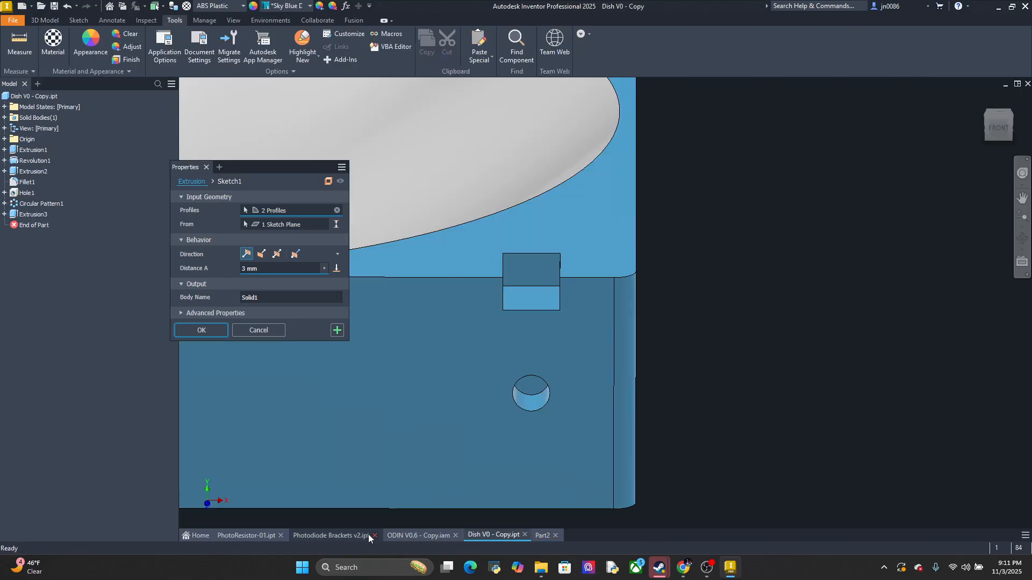
left_click(351, 536)
middle_click_drag(735, 412, 741, 373)
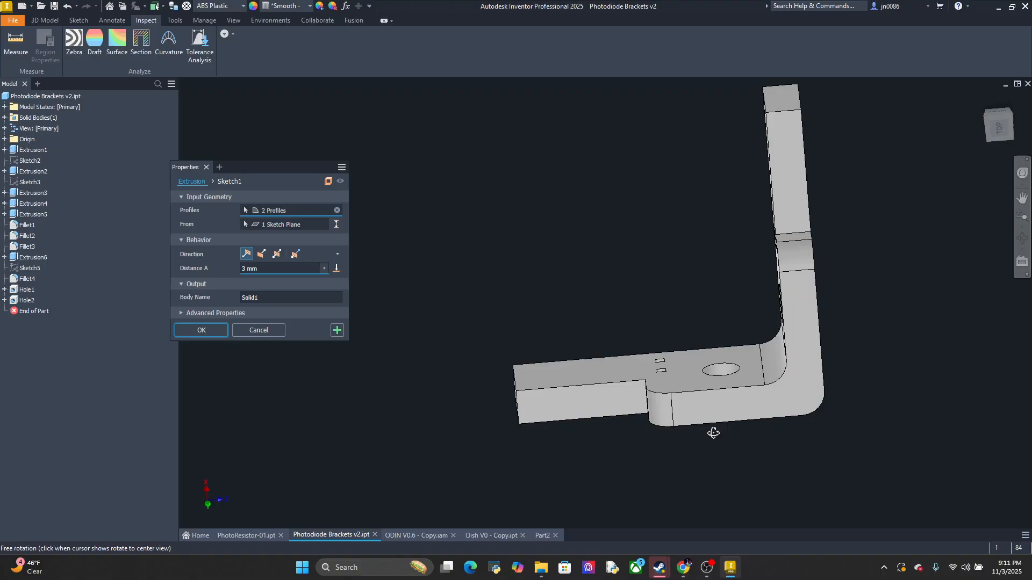
mouse_move(714, 433)
middle_mouse_down("shift")
mouse_move(716, 315)
mouse_move(734, 466)
middle_mouse_up("shift")
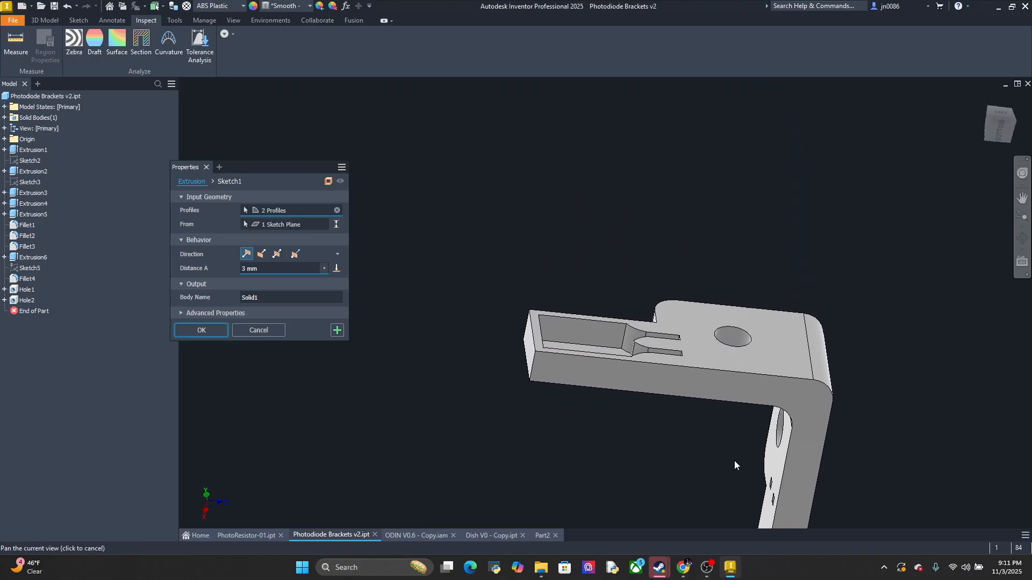
left_click(18, 49)
left_click(625, 340)
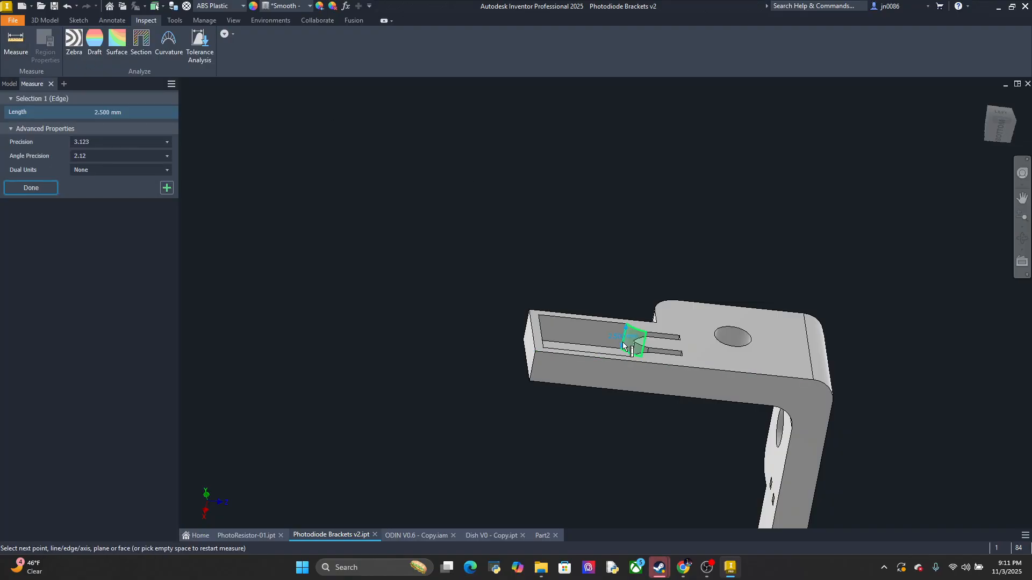
In Part2, set up an extrusion of the inner recess profile, including both lead channels, with a 0.5 mm distance
left_click(542, 536)
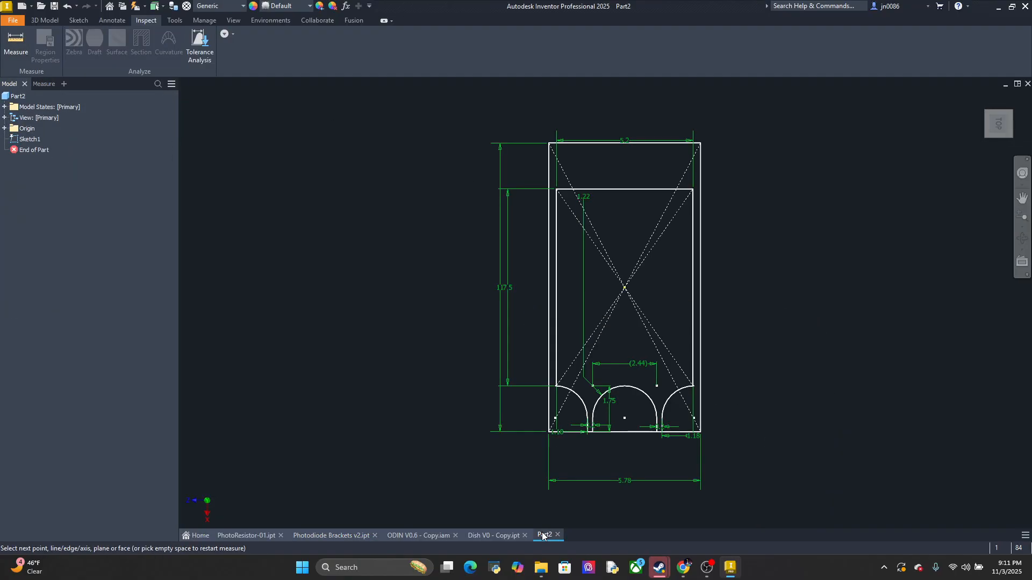
left_click(15, 42)
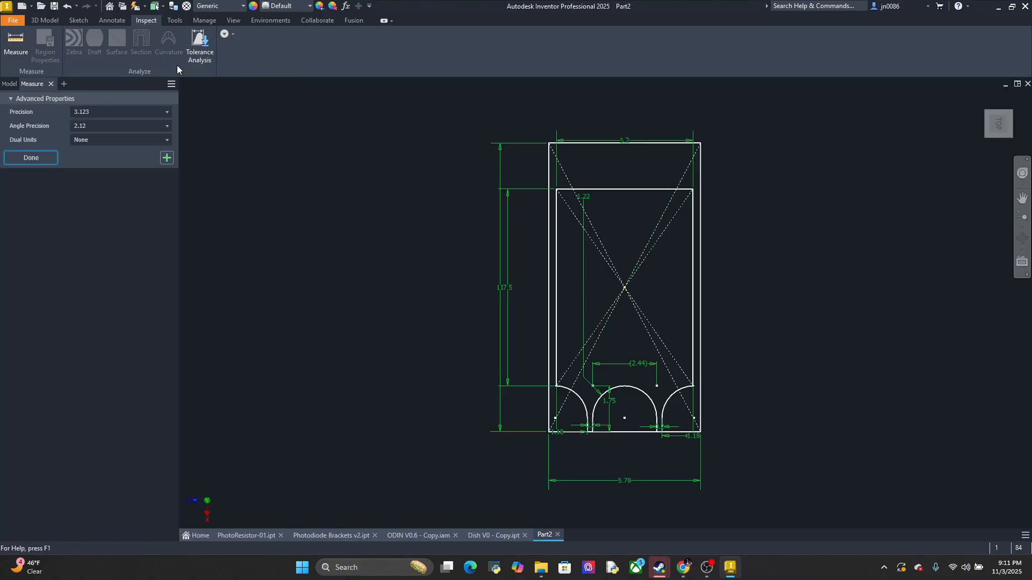
left_click(45, 21)
left_click(56, 45)
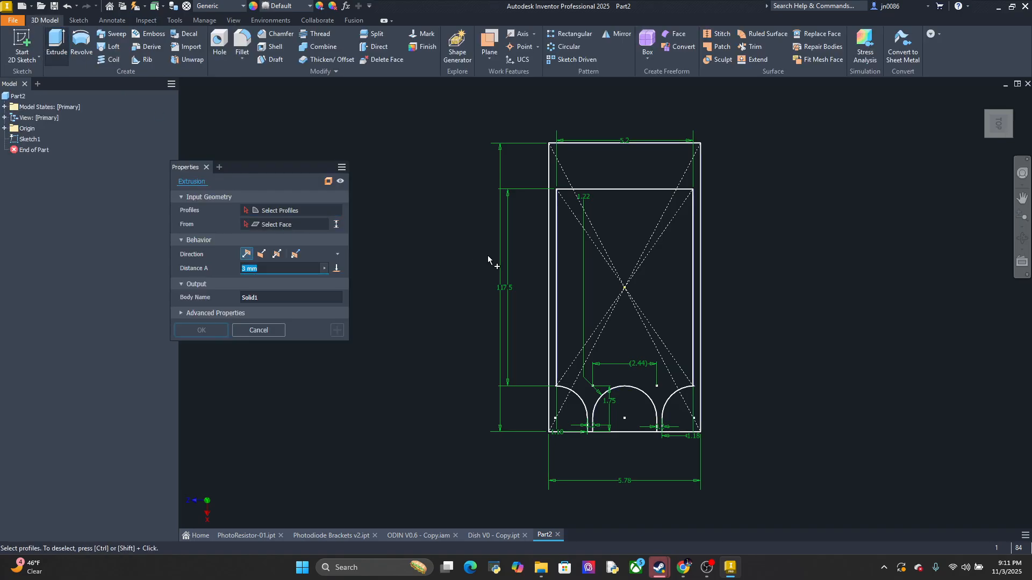
left_click(569, 302)
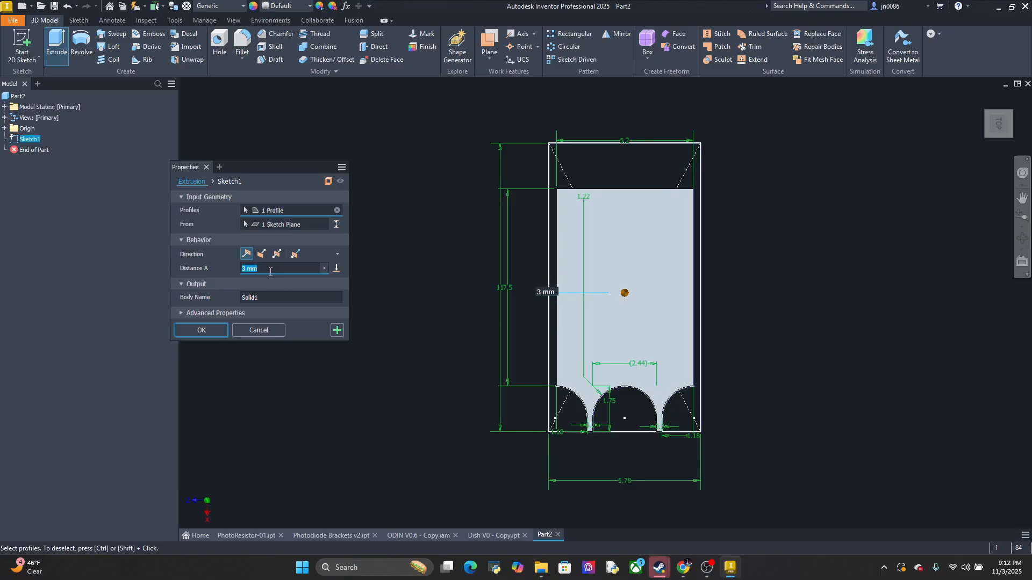
type(".5")
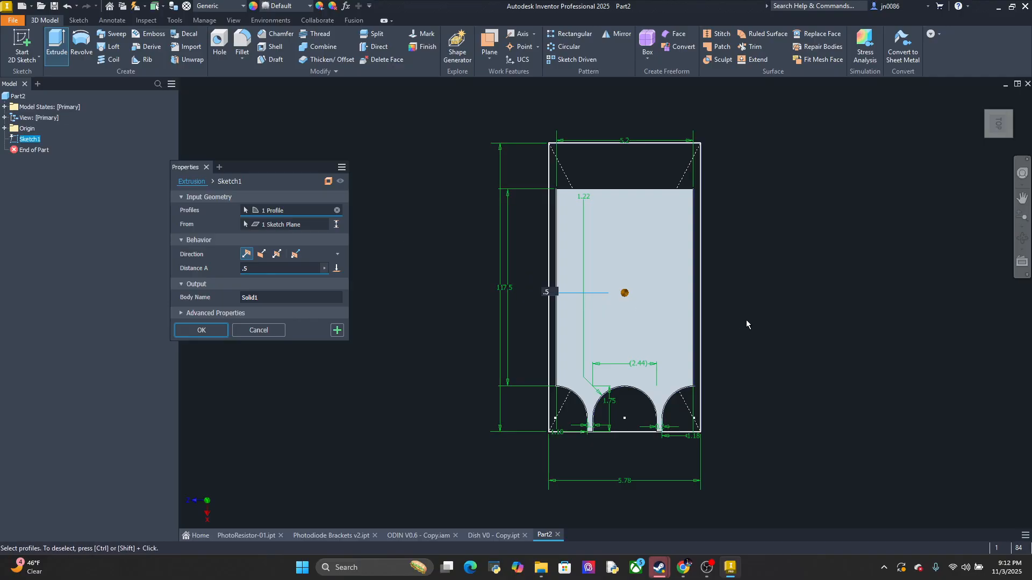
Extrude the inner recess profile with both lead channels 0.5 mm to form the recess floor
mouse_move(747, 324)
middle_mouse_down()
mouse_move(760, 244)
mouse_move(705, 368)
middle_mouse_up()
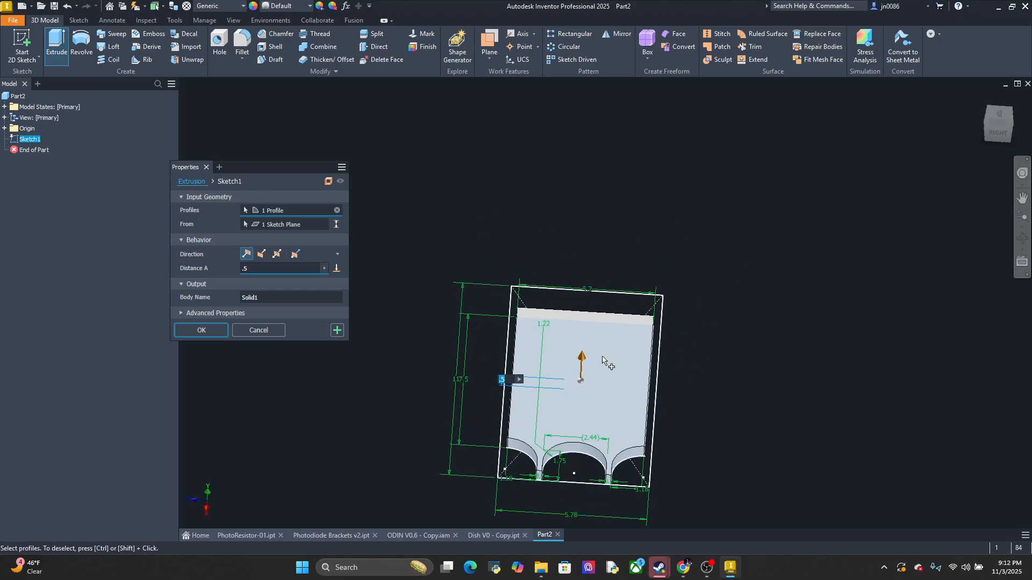
left_click(325, 268)
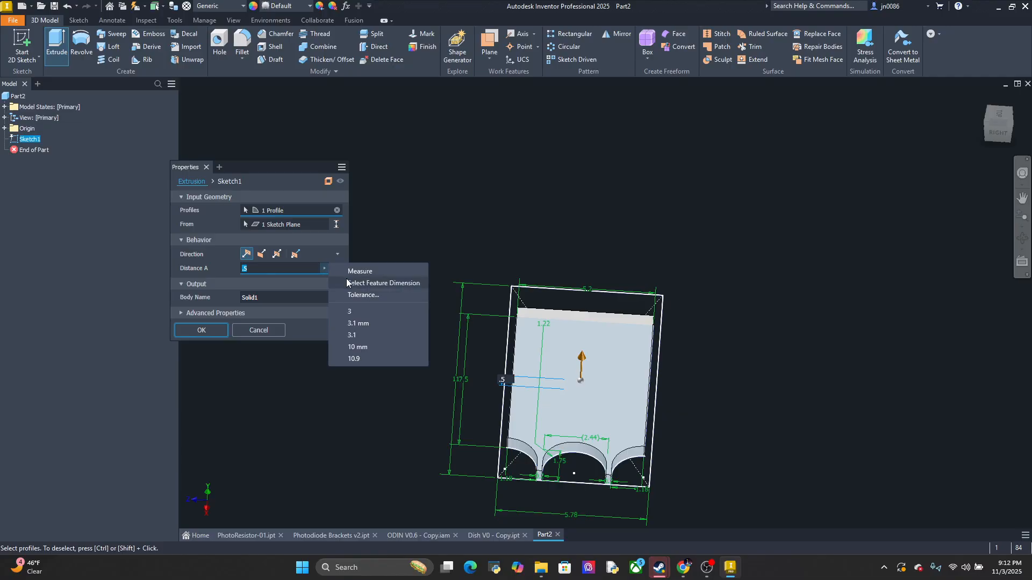
left_click(319, 272)
left_click(311, 224)
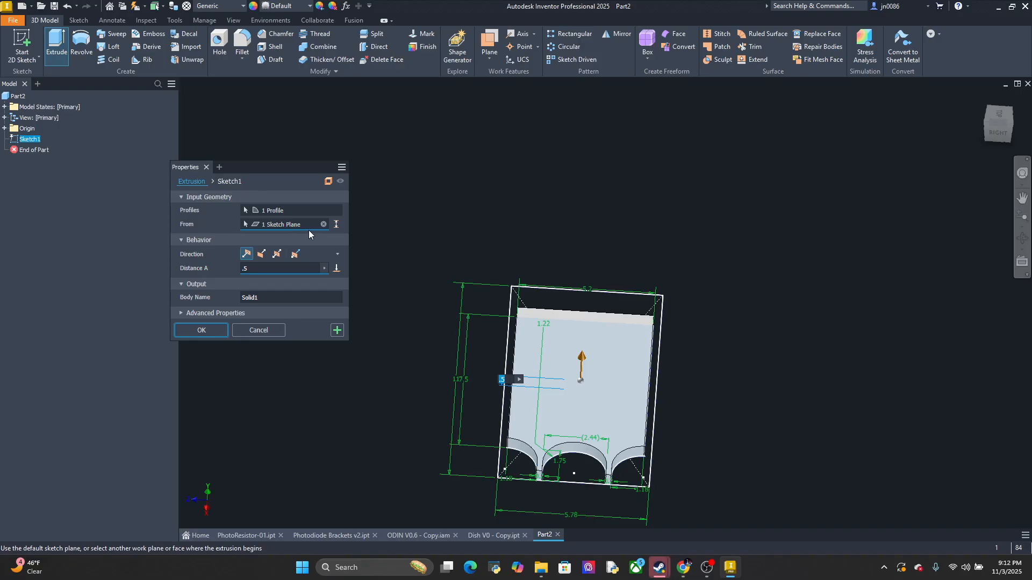
left_click(328, 181)
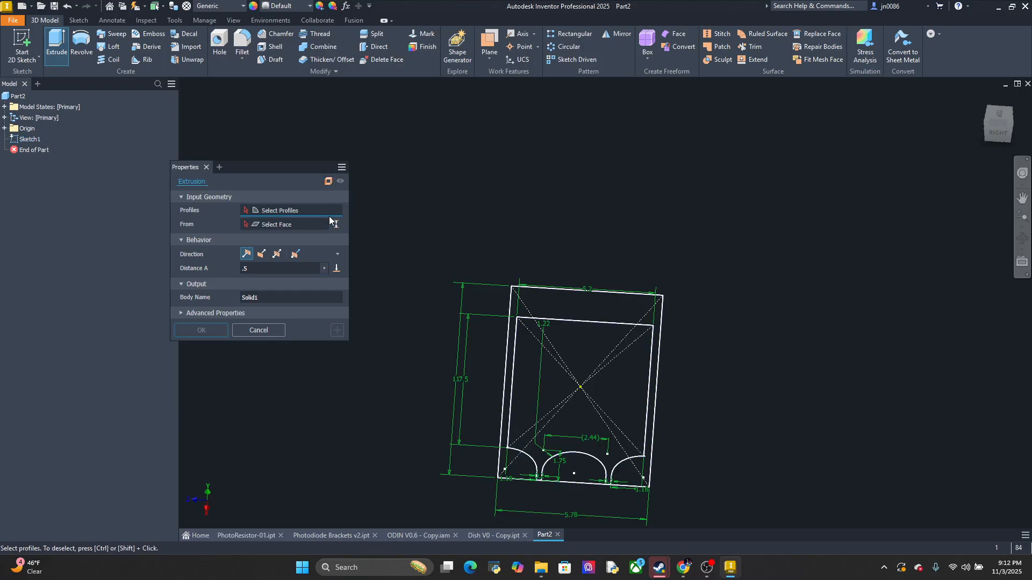
left_click(526, 416)
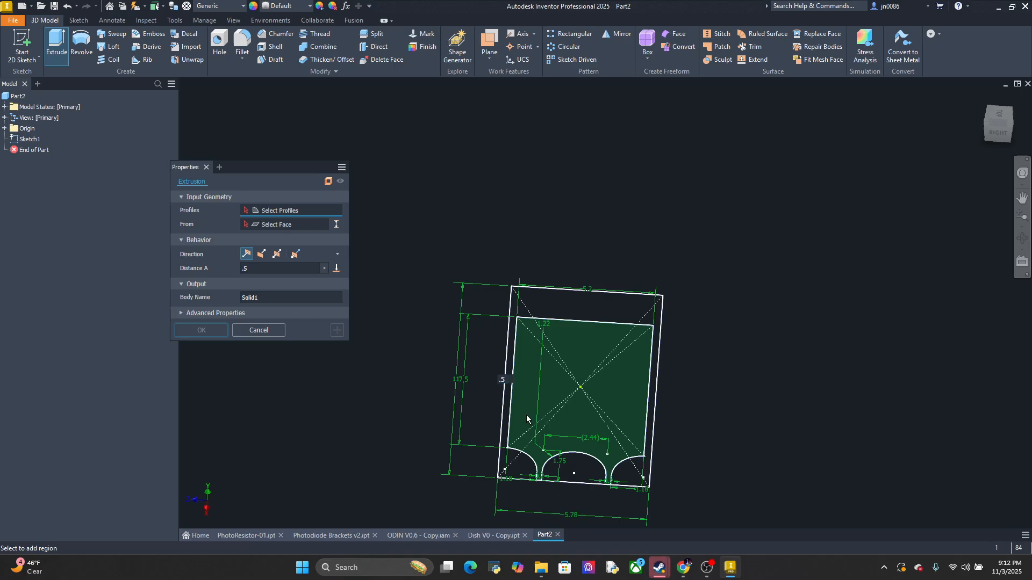
left_click(527, 416)
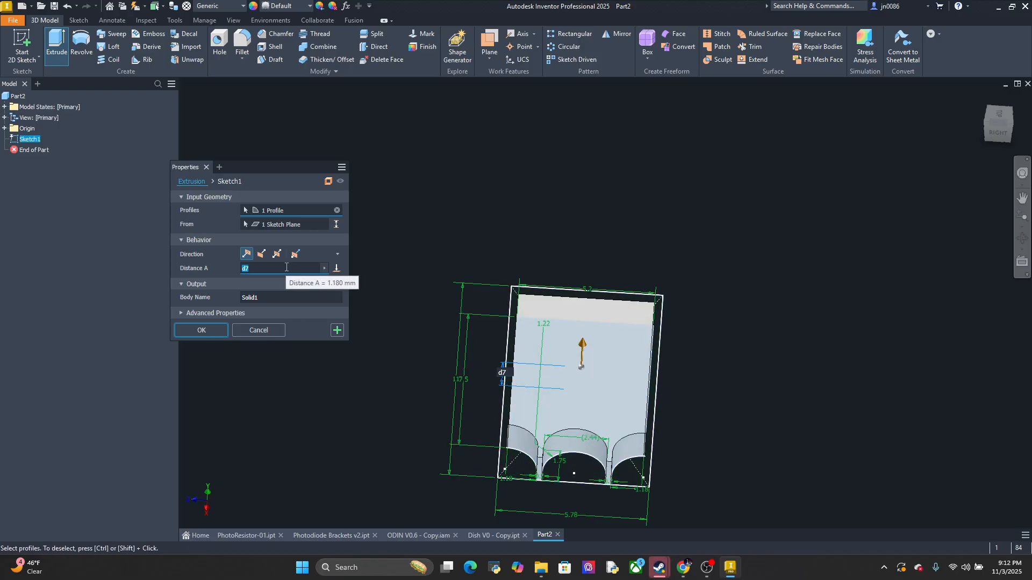
type(".")
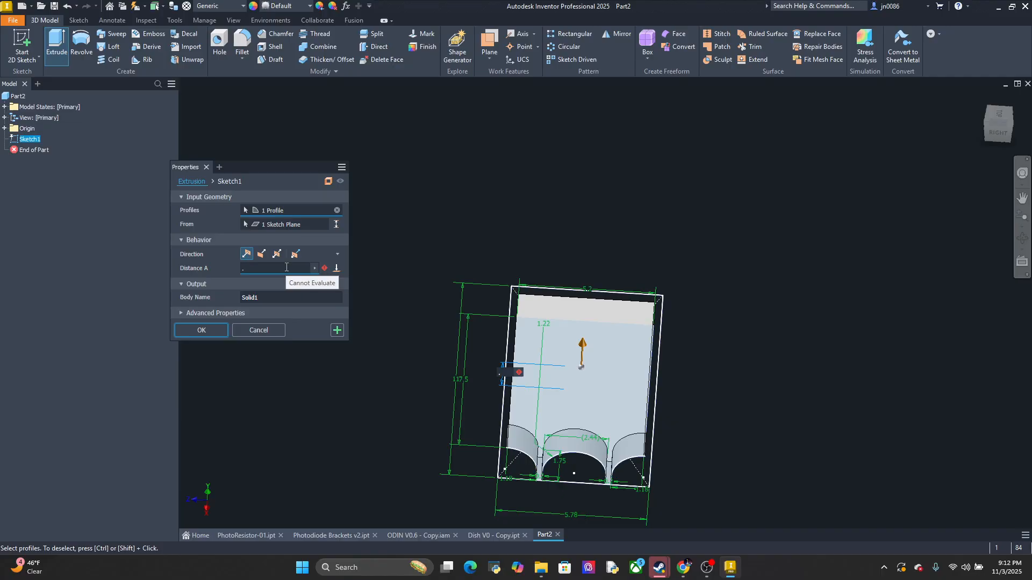
type("5")
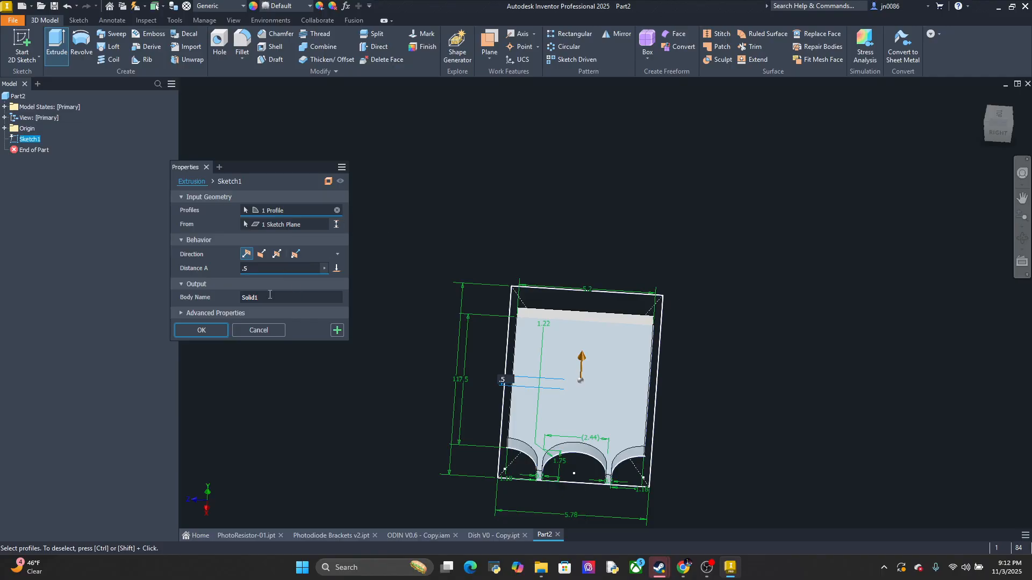
left_click(189, 332)
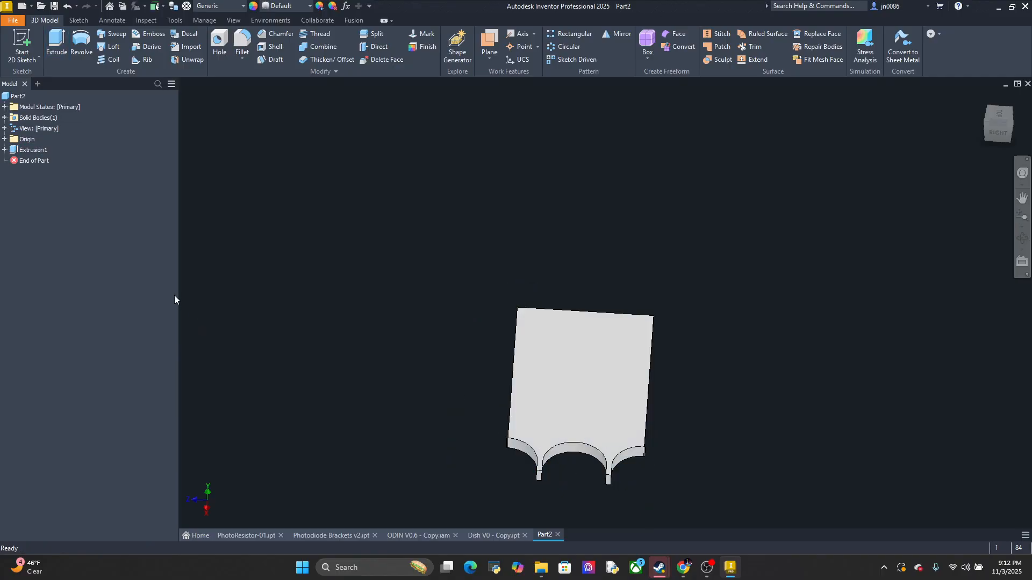
left_click(31, 140)
left_click(39, 128)
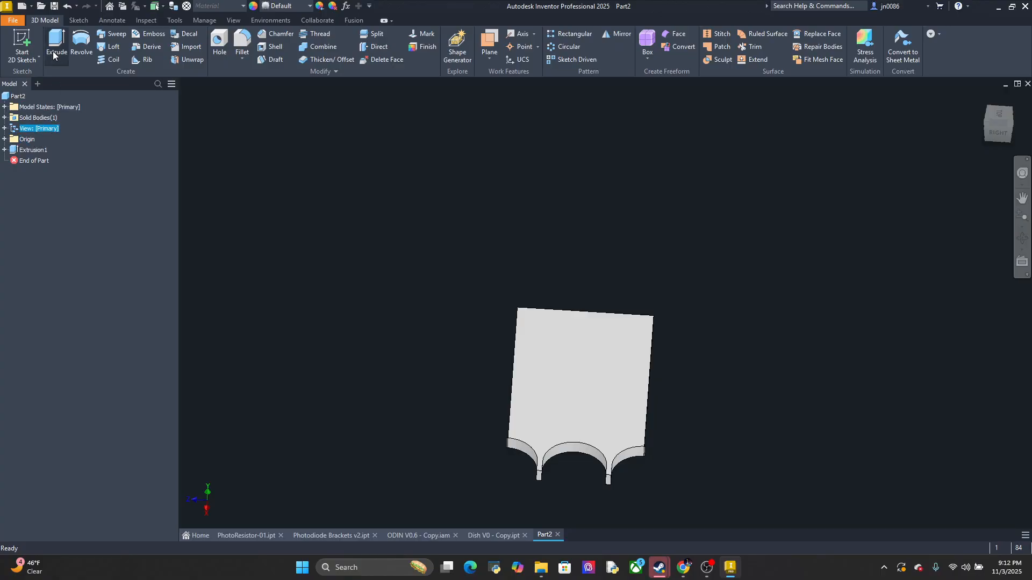
left_click(22, 44)
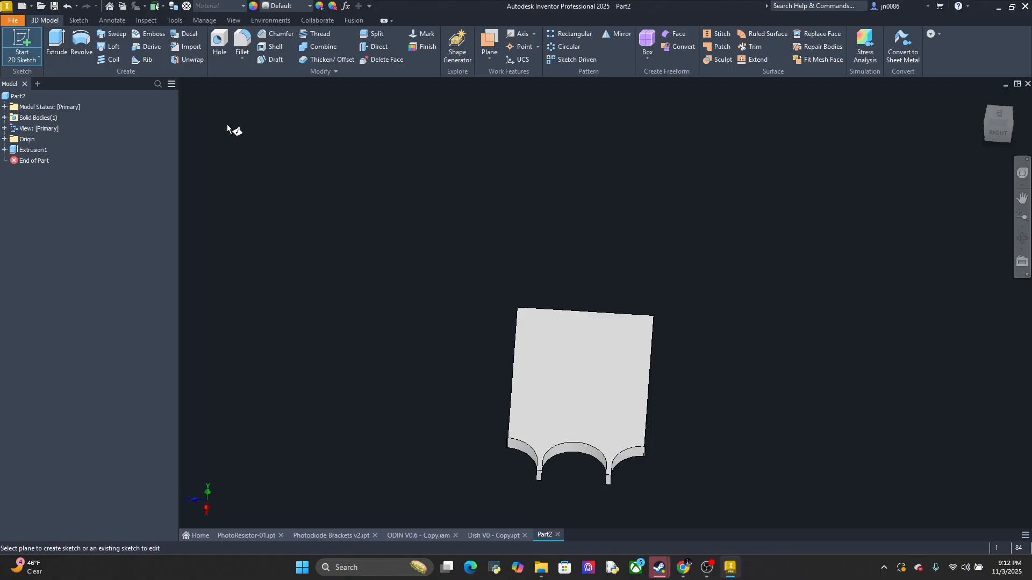
right_click(34, 151)
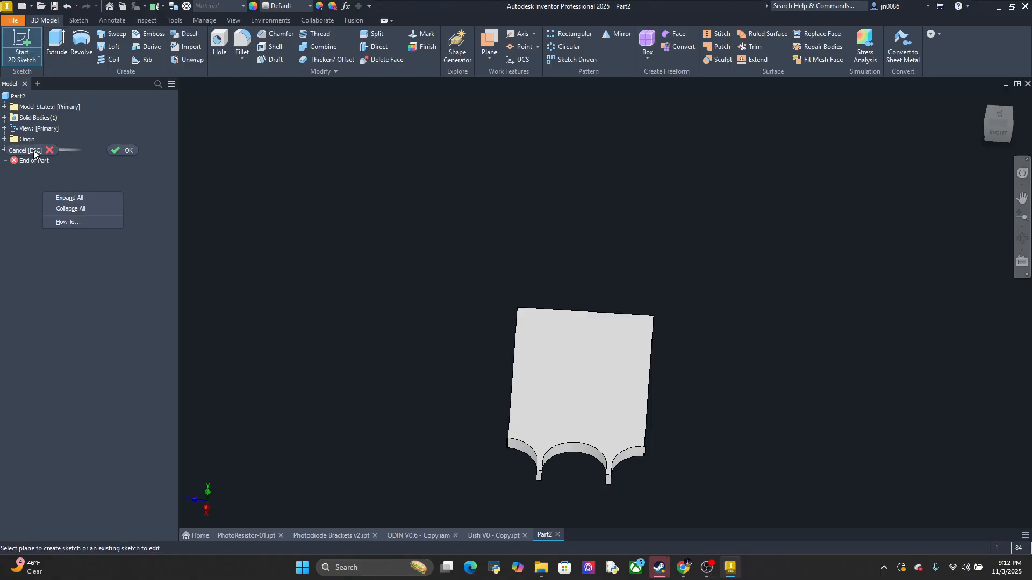
left_click(99, 189)
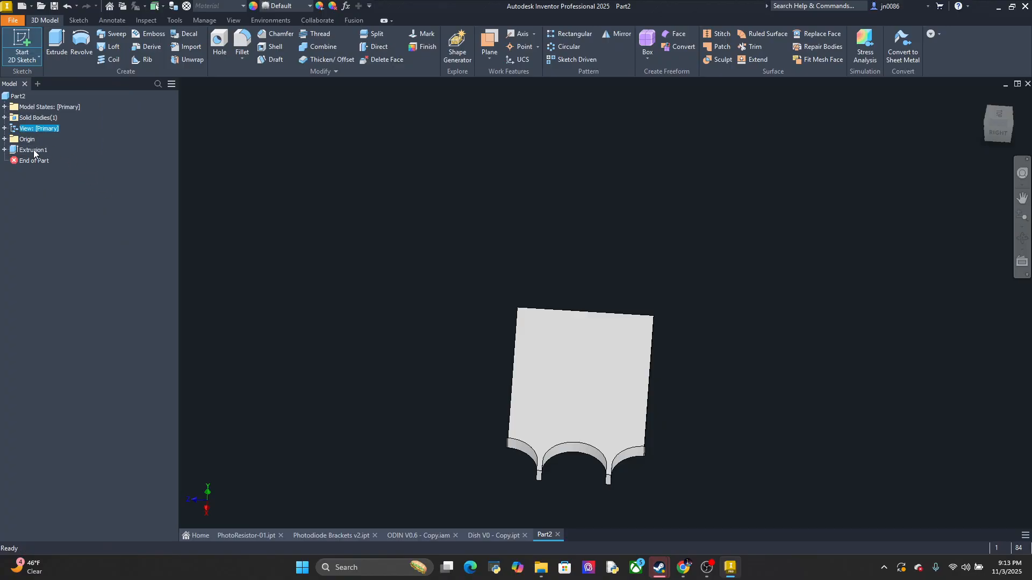
right_click(33, 152)
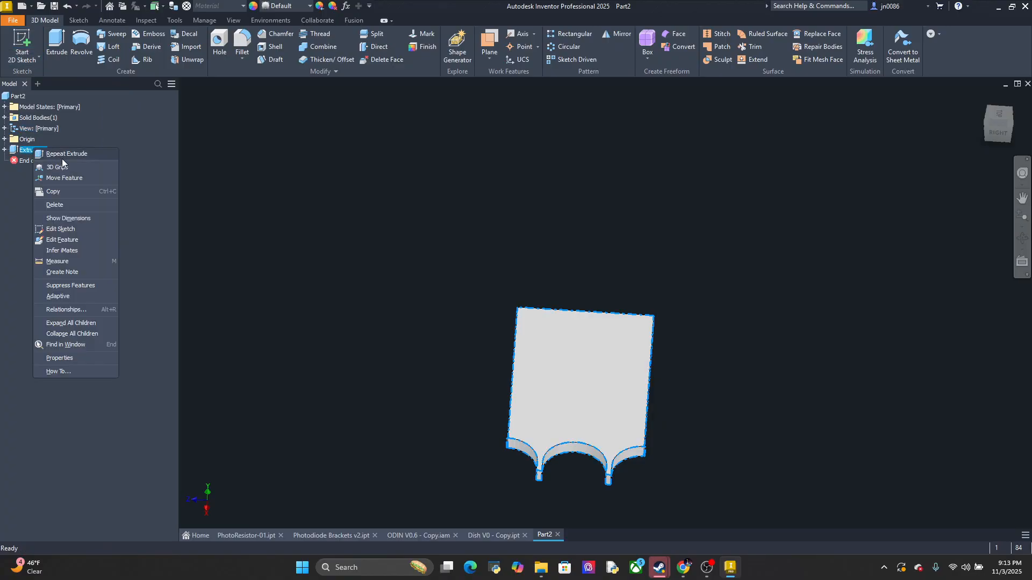
left_click(73, 230)
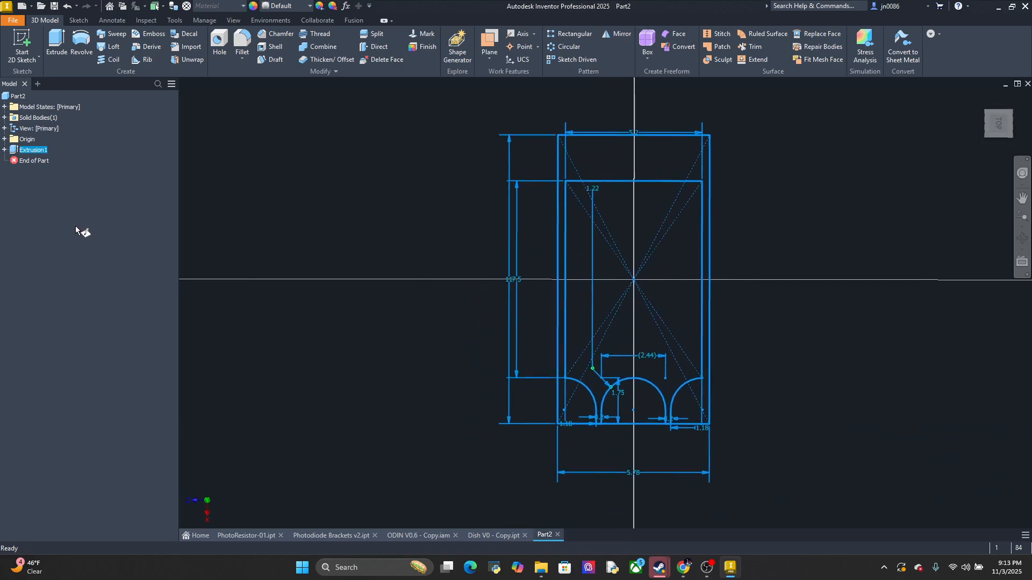
left_click(45, 20)
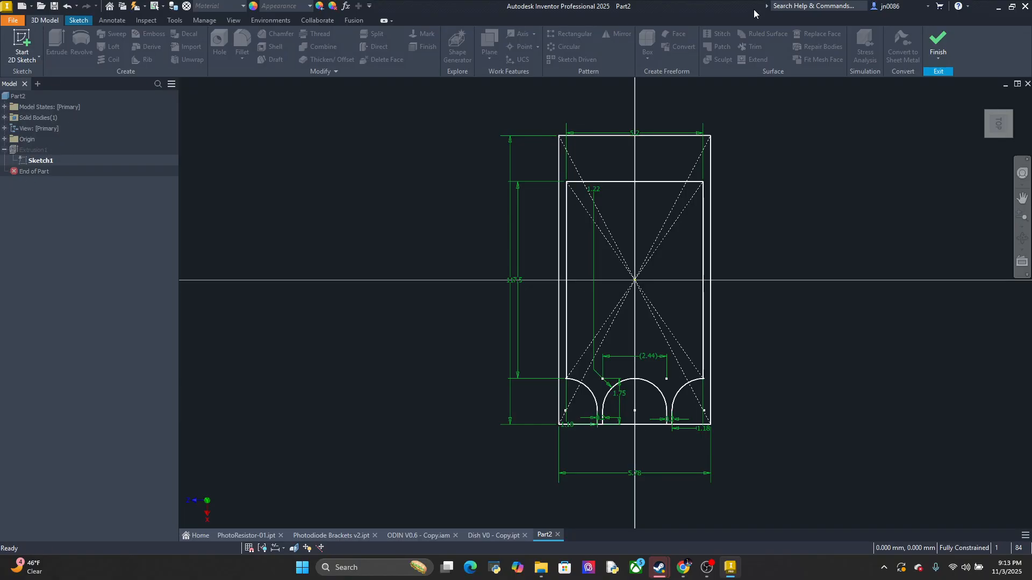
left_click(941, 61)
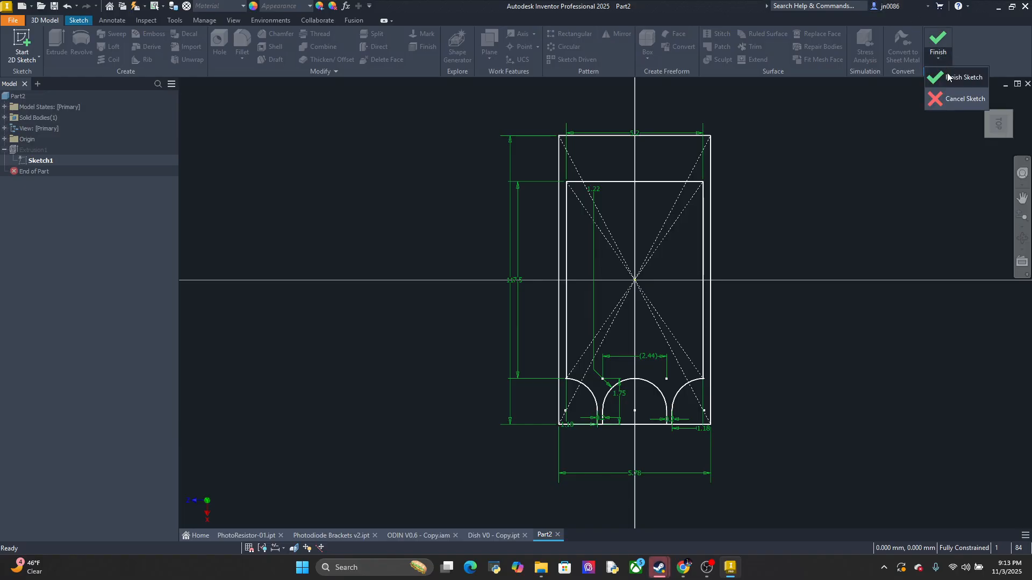
left_click(944, 78)
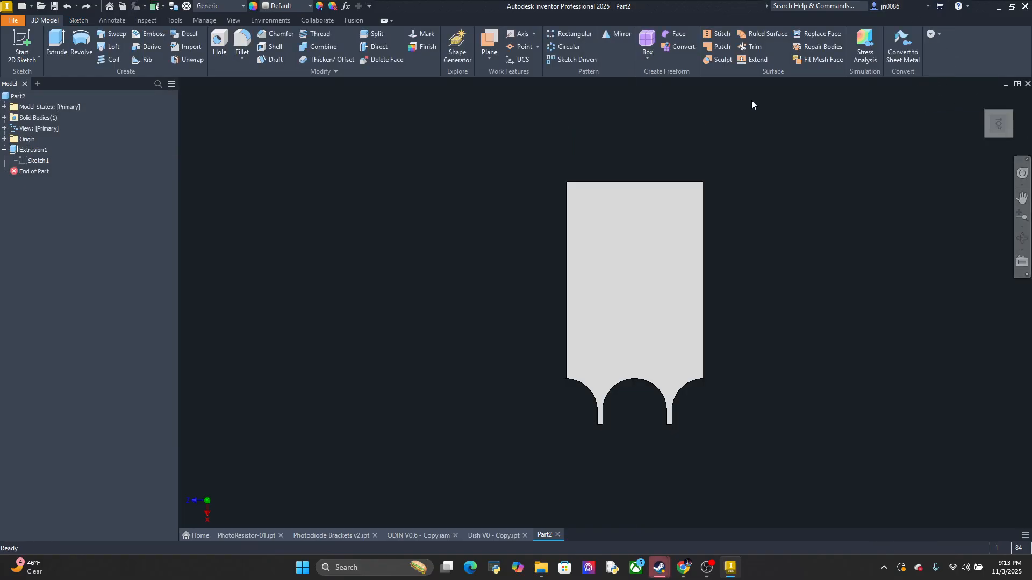
double_click(36, 160)
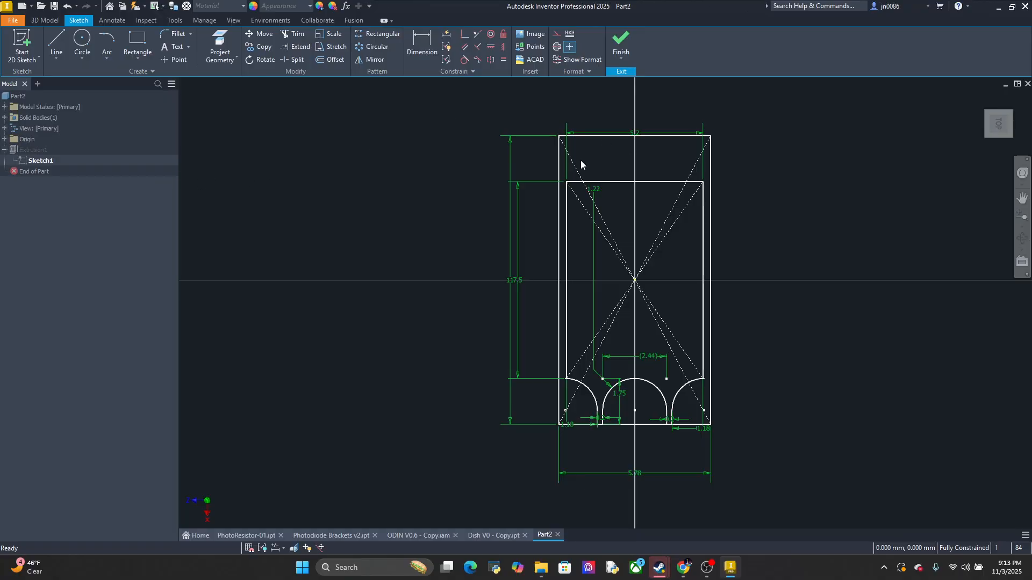
left_click(44, 20)
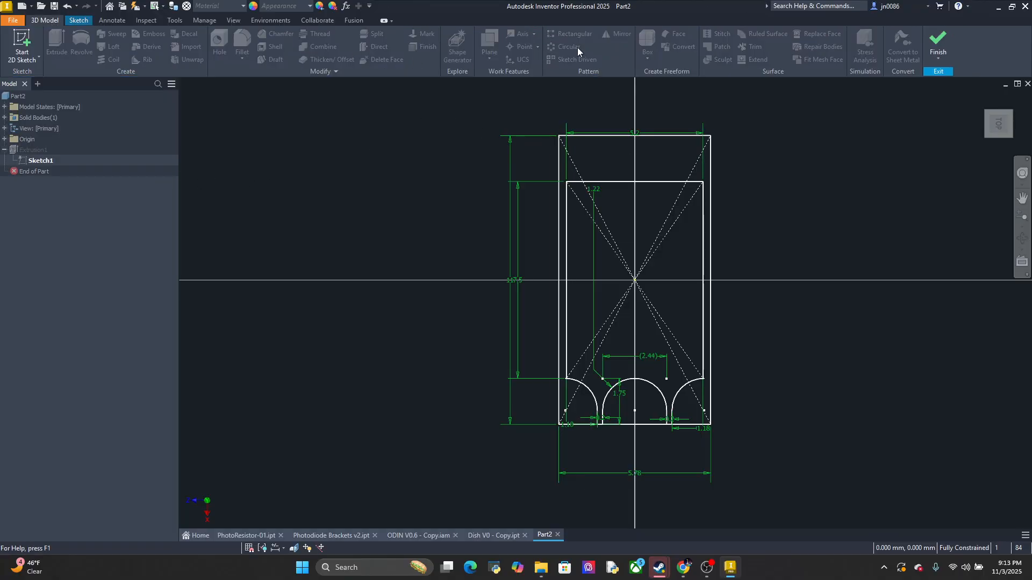
left_click(941, 67)
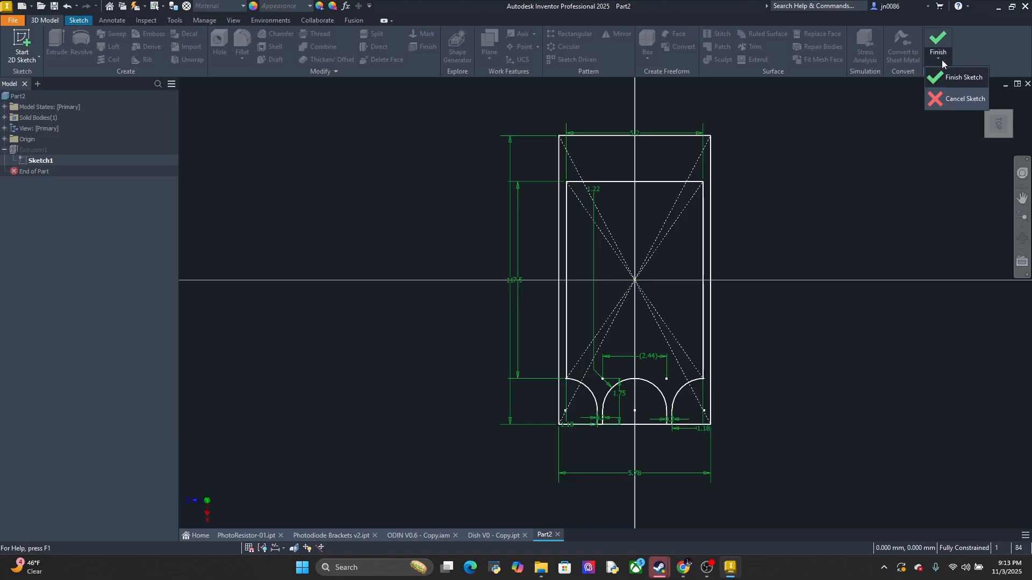
left_click(980, 79)
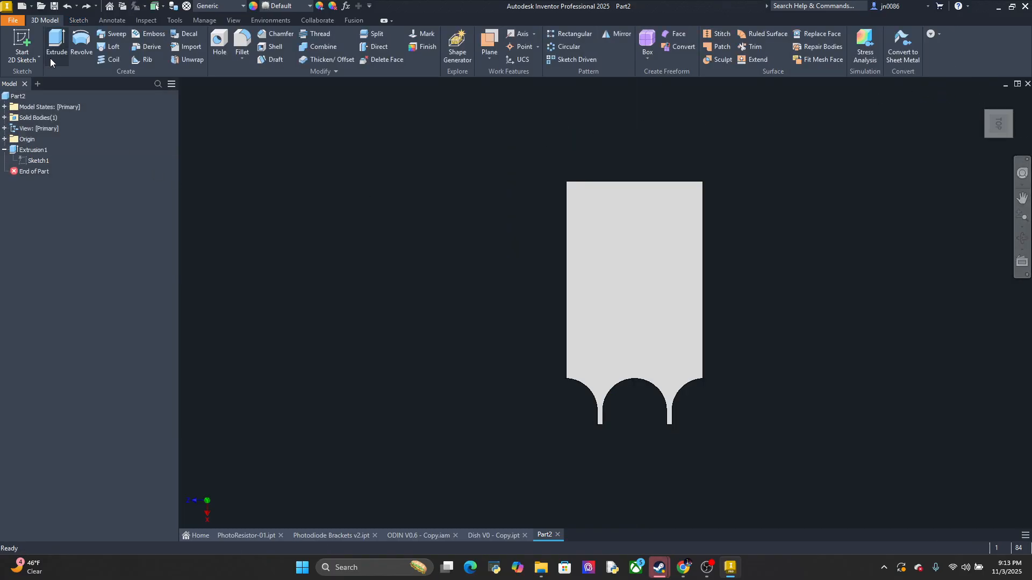
key("s")
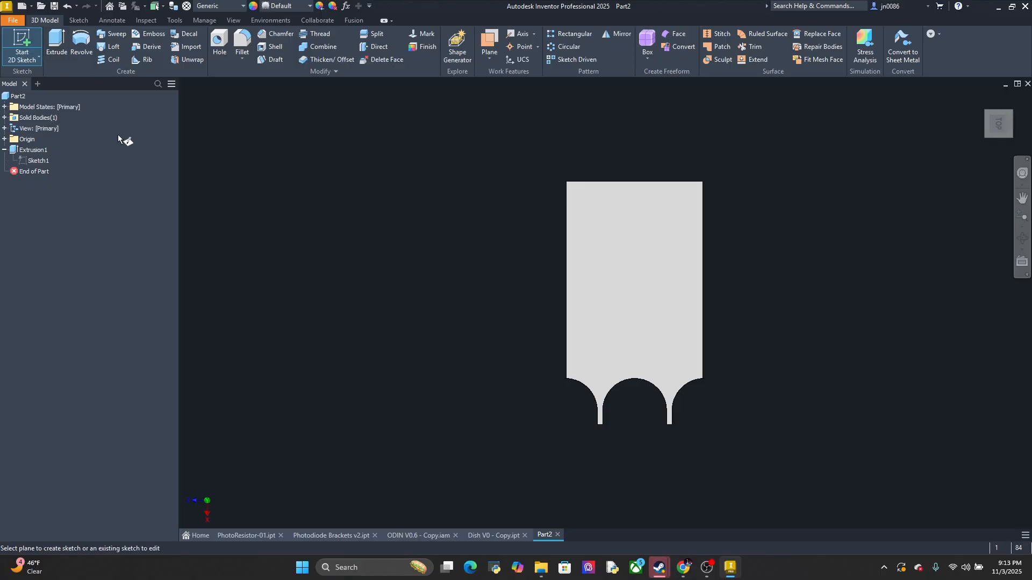
left_click(43, 162)
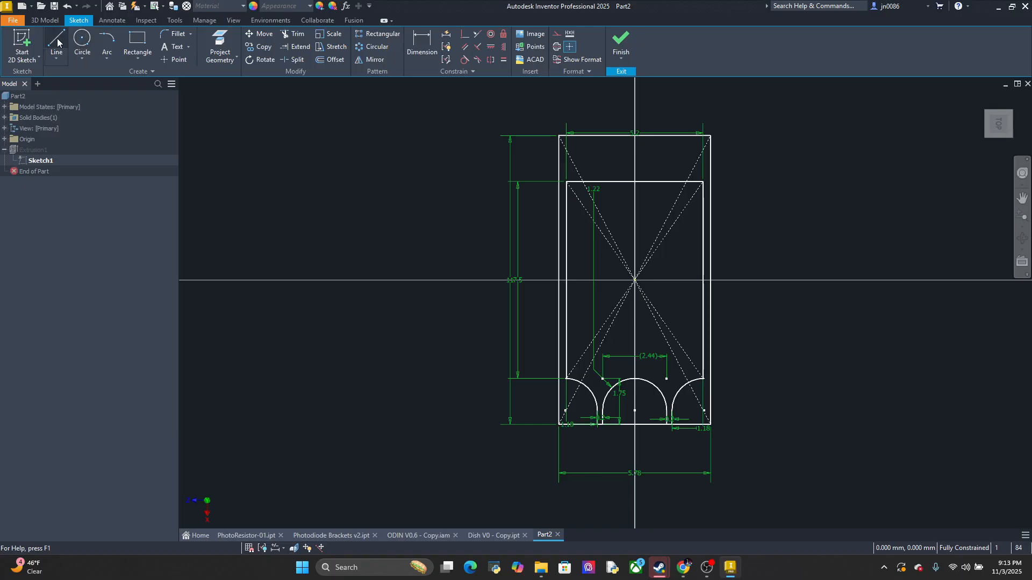
left_click(44, 21)
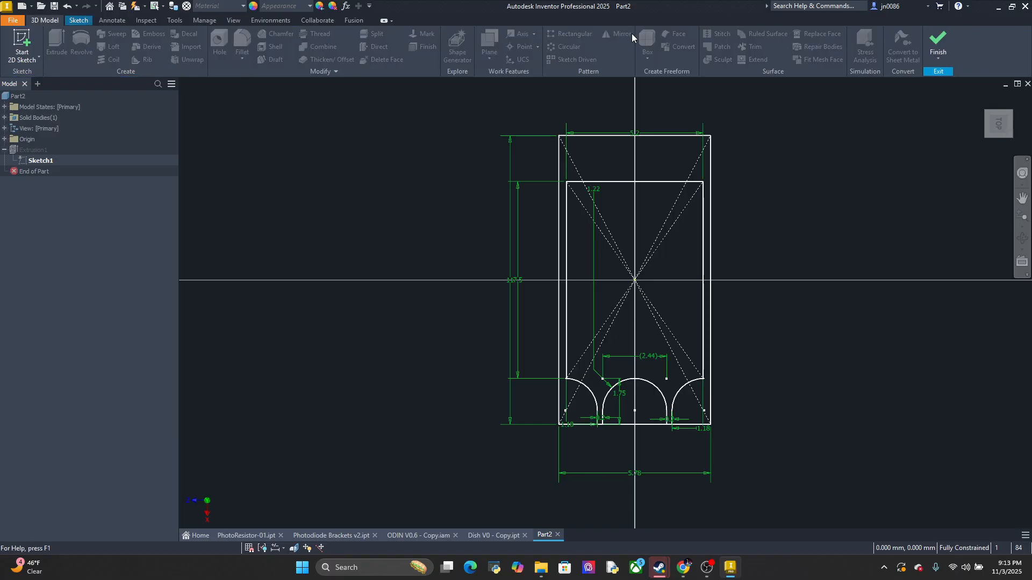
left_click(937, 43)
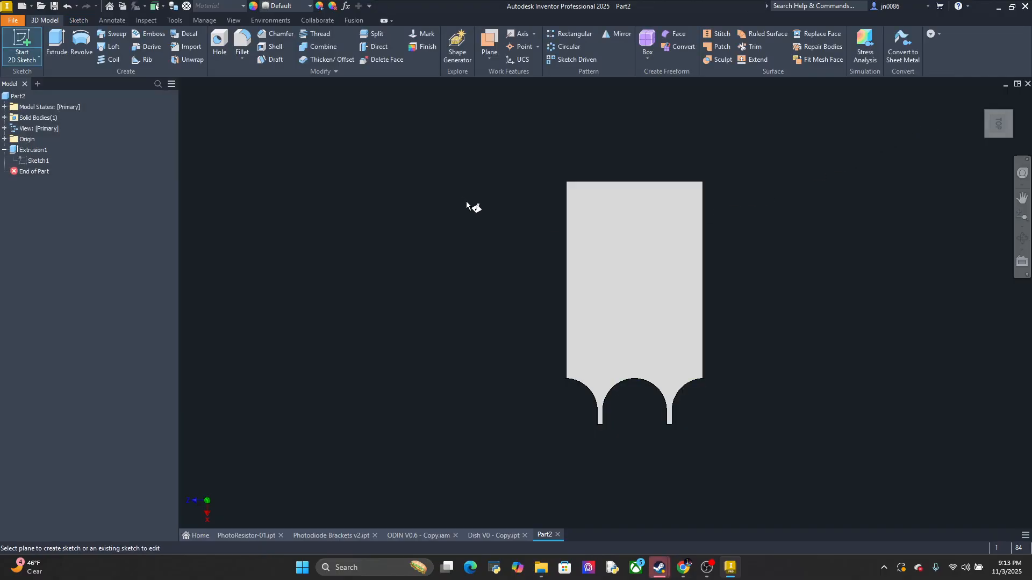
right_click(29, 164)
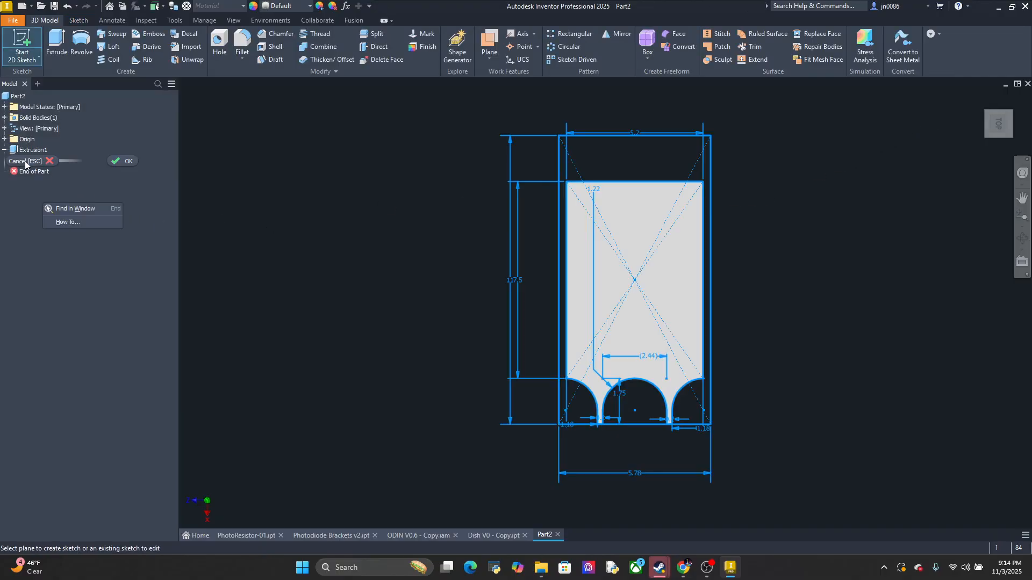
left_click(286, 239)
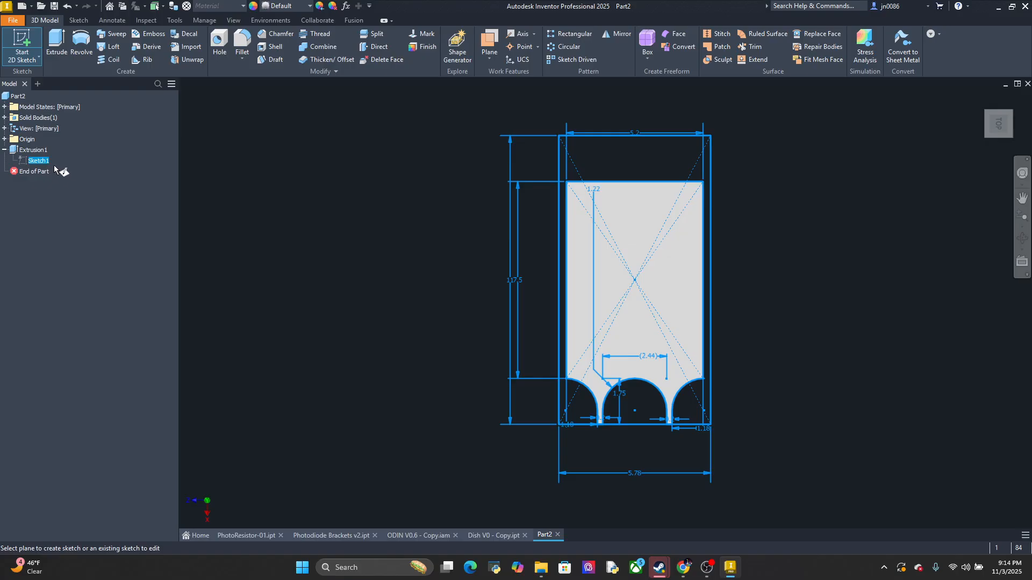
Make Extrusion1's Sketch1 visible and extrude the outer frame profile and rounded middle segment 3 mm, joined to the recess floor
right_click(41, 160)
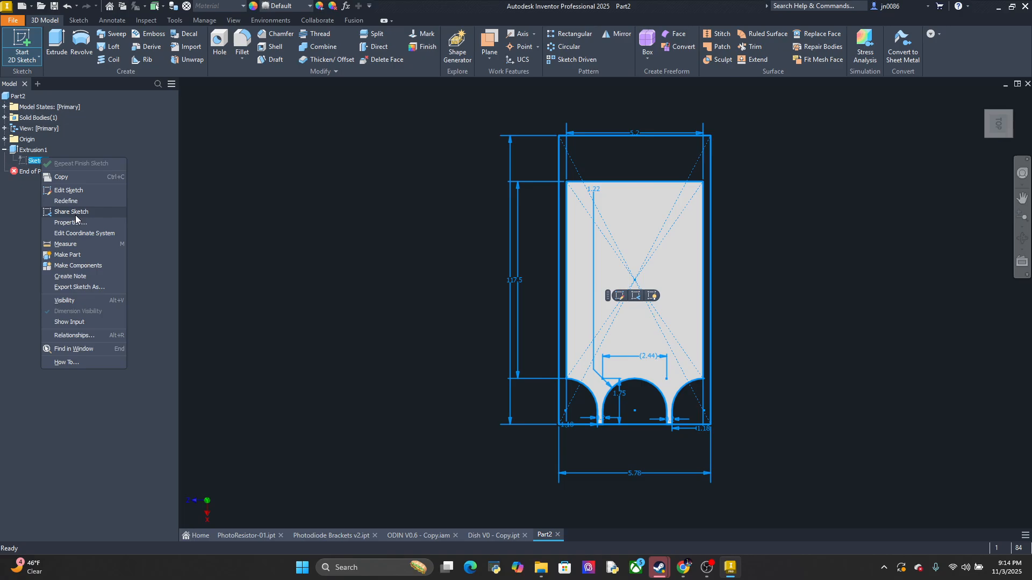
left_click(66, 299)
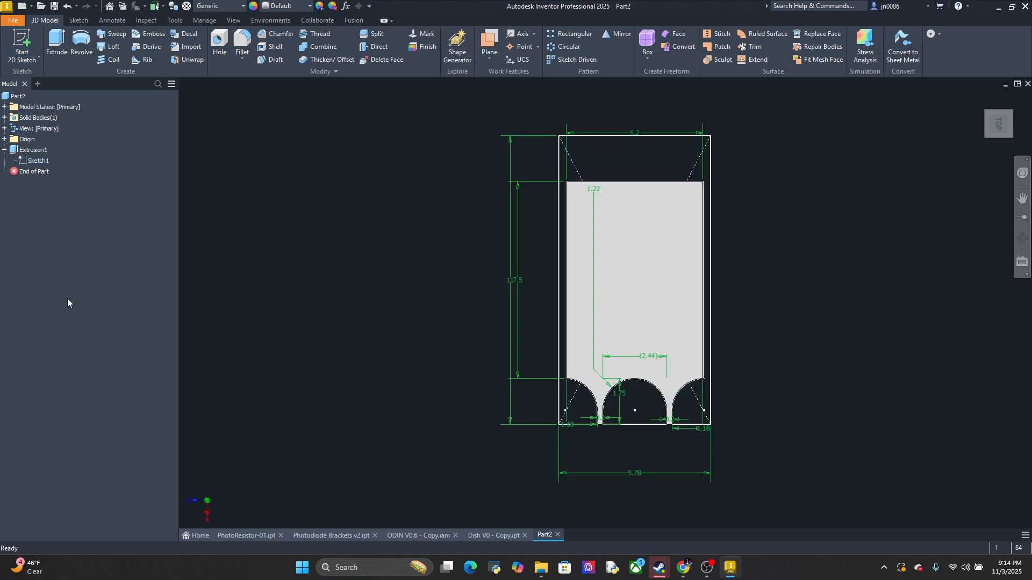
left_click(63, 40)
left_click(594, 170)
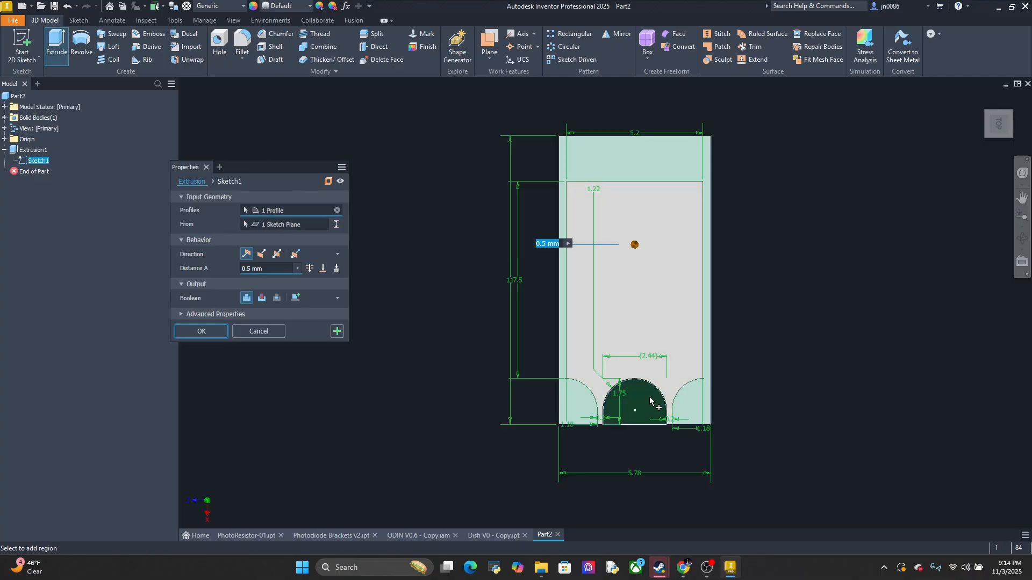
left_click(633, 405)
double_click(263, 268)
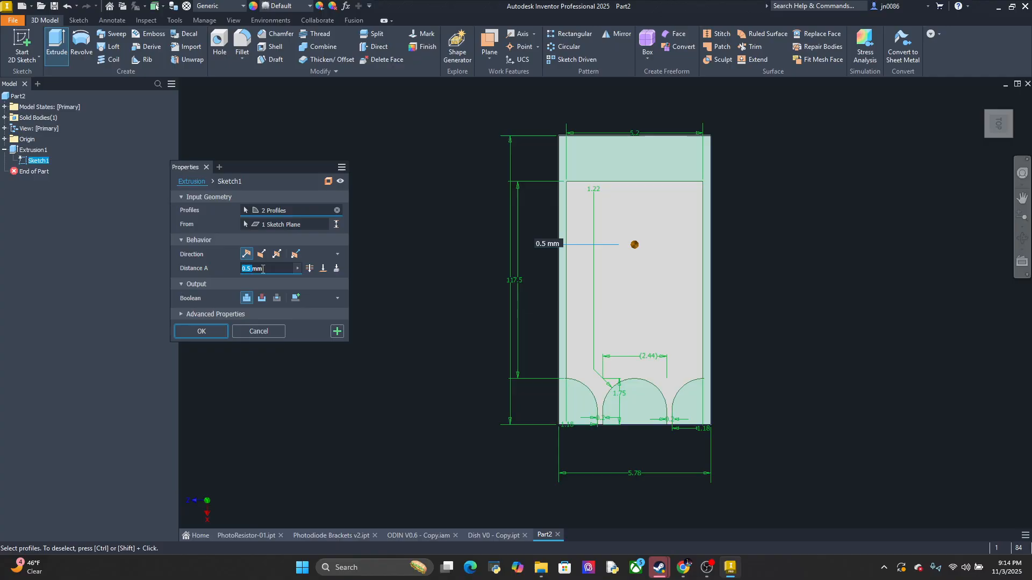
type("3")
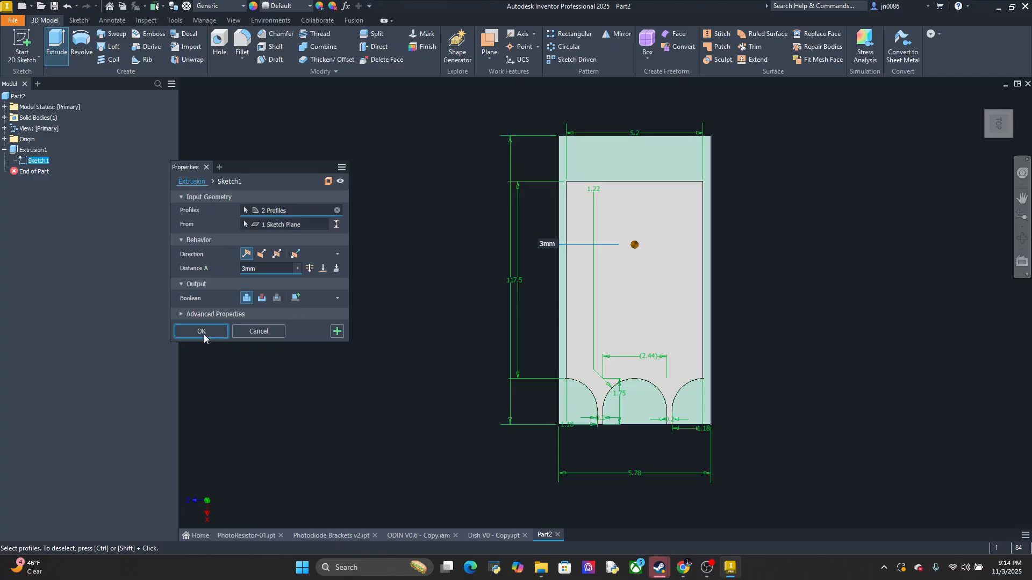
left_click(202, 331)
mouse_move(799, 369)
middle_mouse_down()
mouse_move(779, 288)
mouse_move(806, 276)
mouse_move(747, 285)
mouse_move(760, 327)
mouse_move(778, 305)
mouse_move(758, 284)
mouse_move(776, 272)
mouse_move(785, 292)
middle_mouse_up()
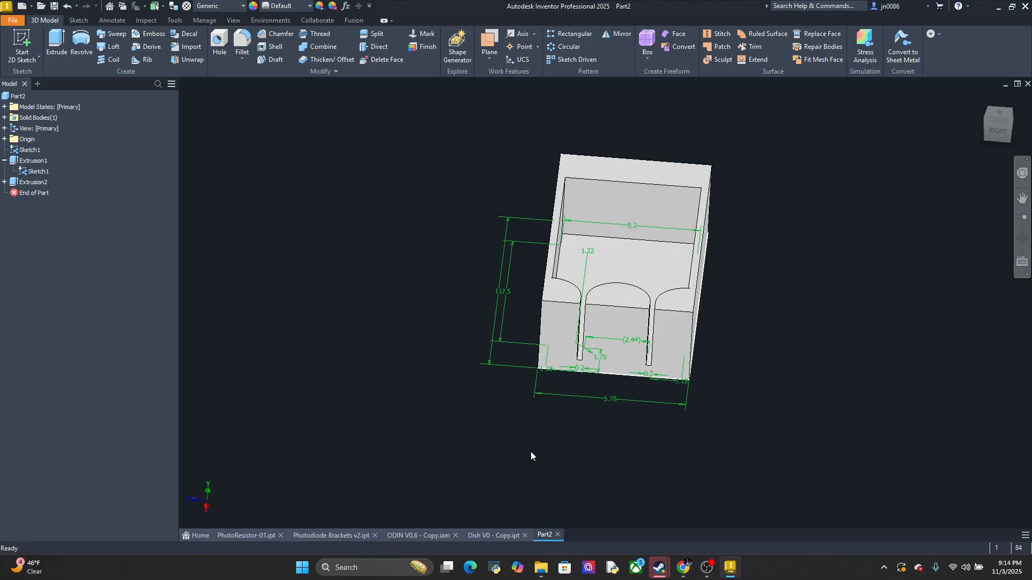
middle_click_drag(527, 454, 523, 493)
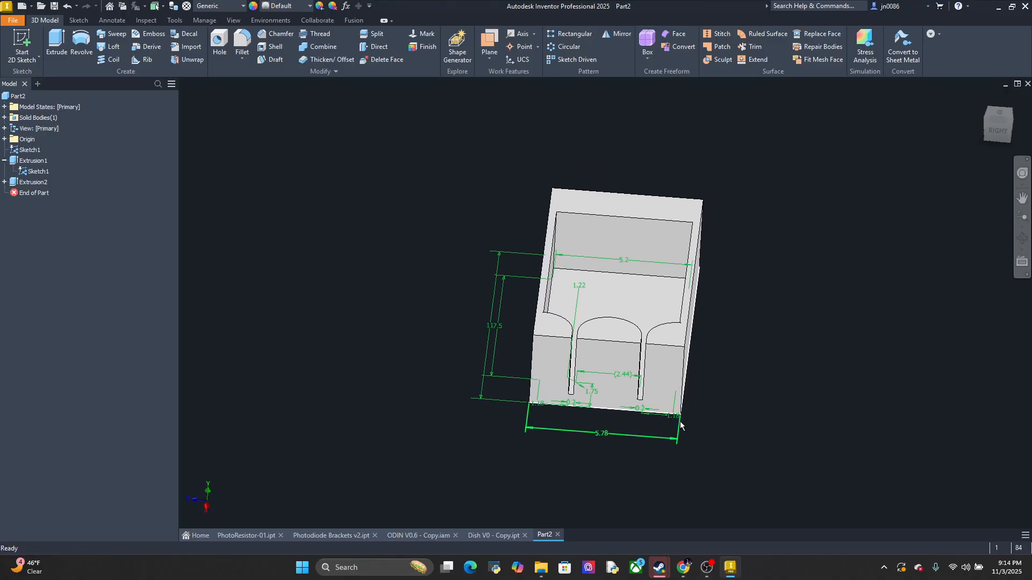
Compare the Part2 holder with the corner slot in Dish V0 - Copy and check the holder's overall length dimension
middle_click_drag(659, 416, 656, 498, "shift")
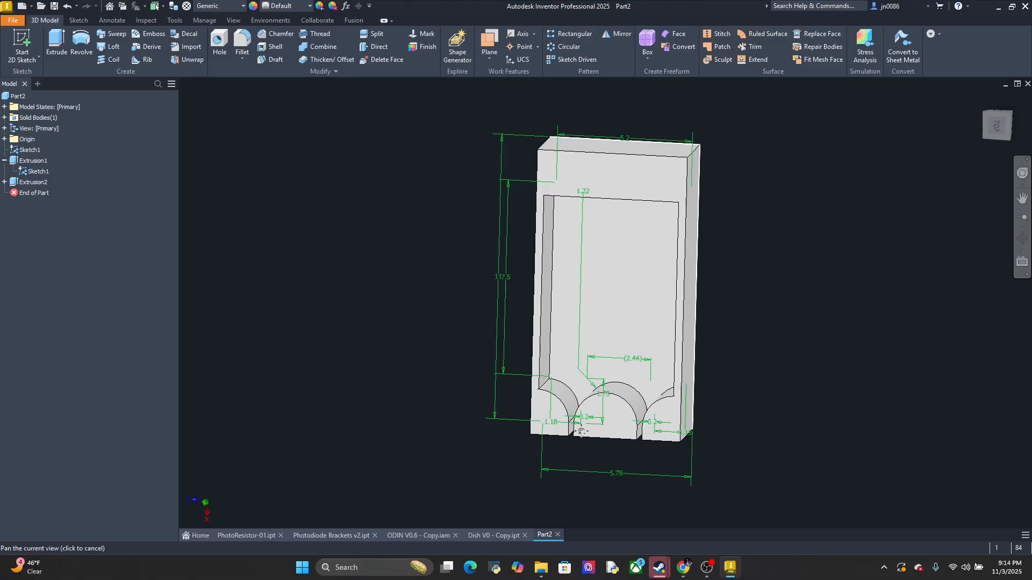
middle_click_drag(581, 476, 630, 366)
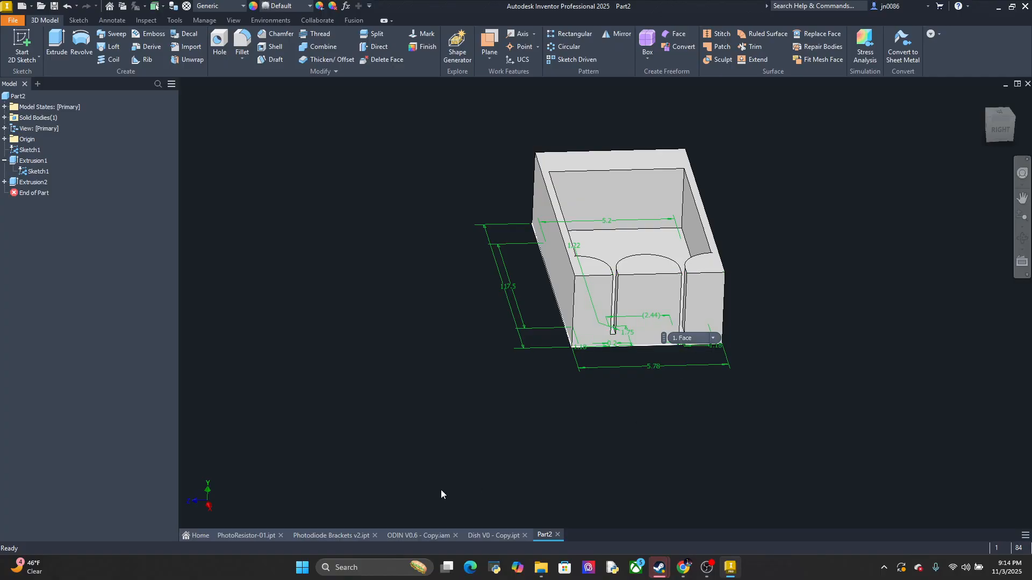
left_click(490, 536)
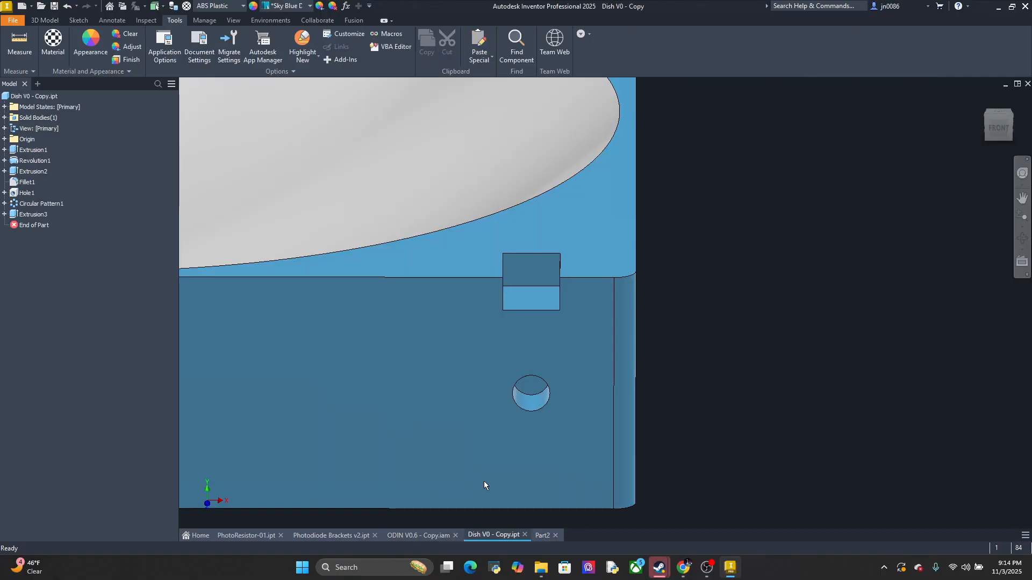
middle_click_drag(584, 318, 595, 365, "shift")
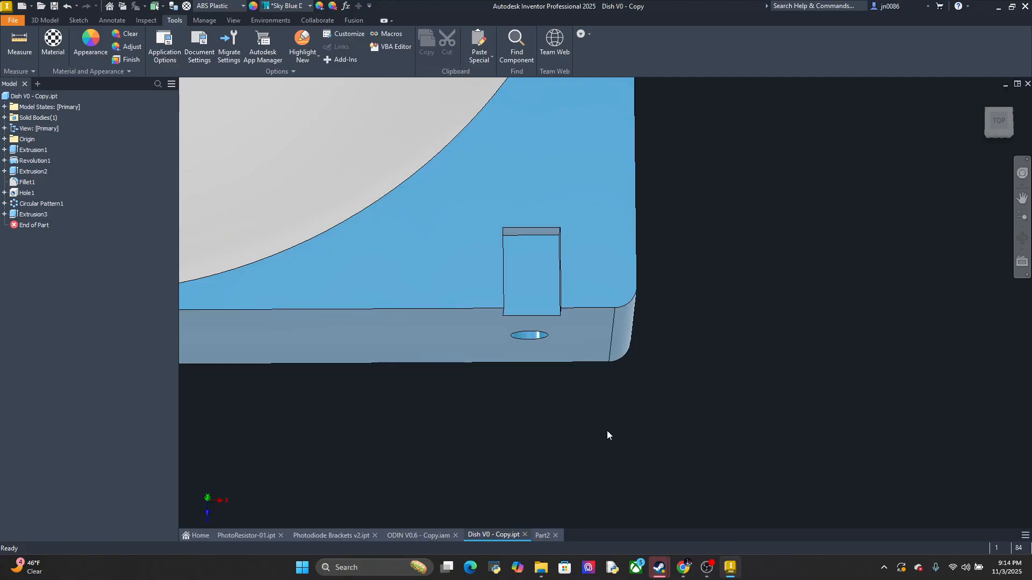
left_click(540, 536)
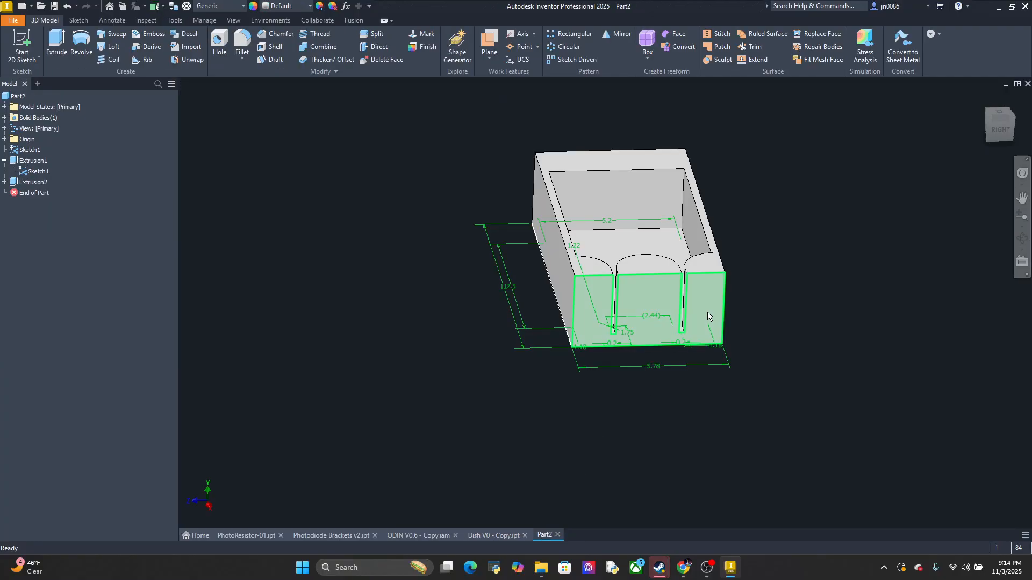
left_click(1000, 113)
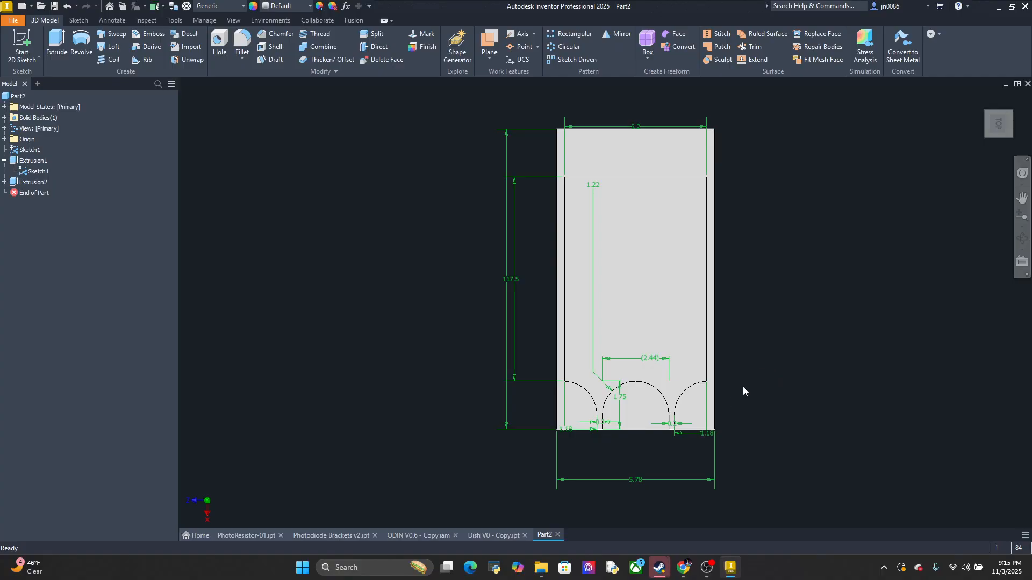
double_click(506, 283)
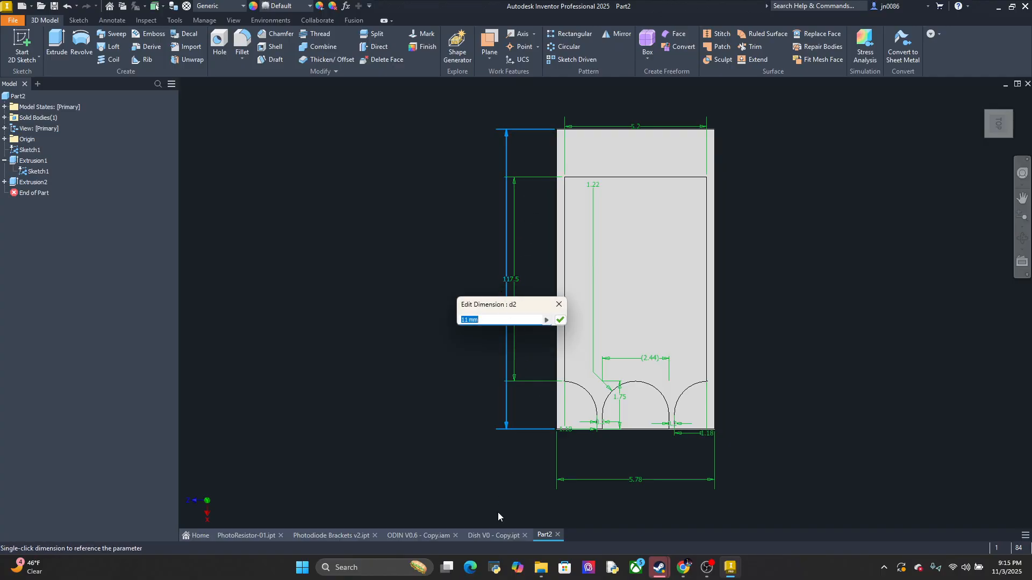
left_click(493, 537)
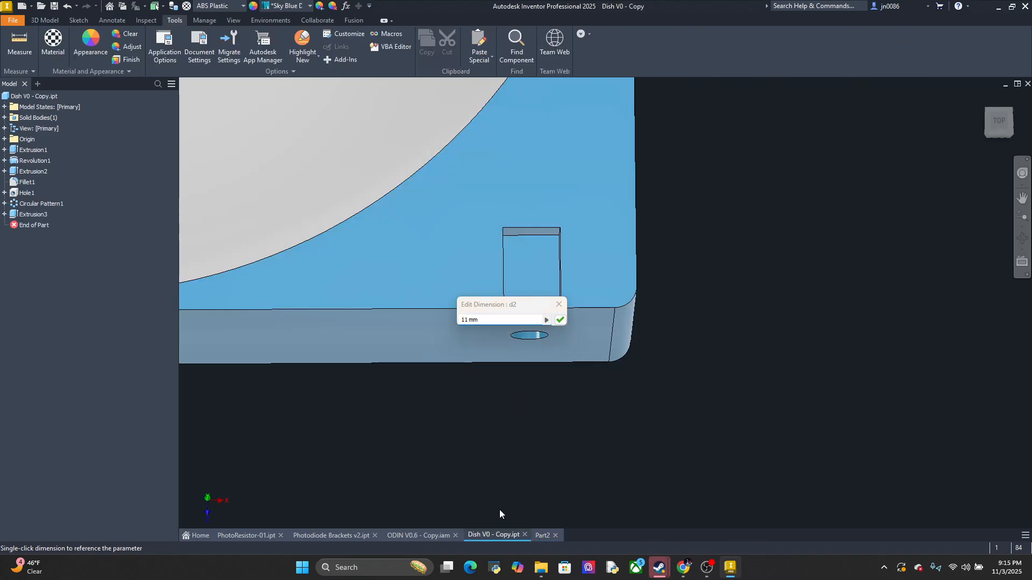
left_click(558, 302)
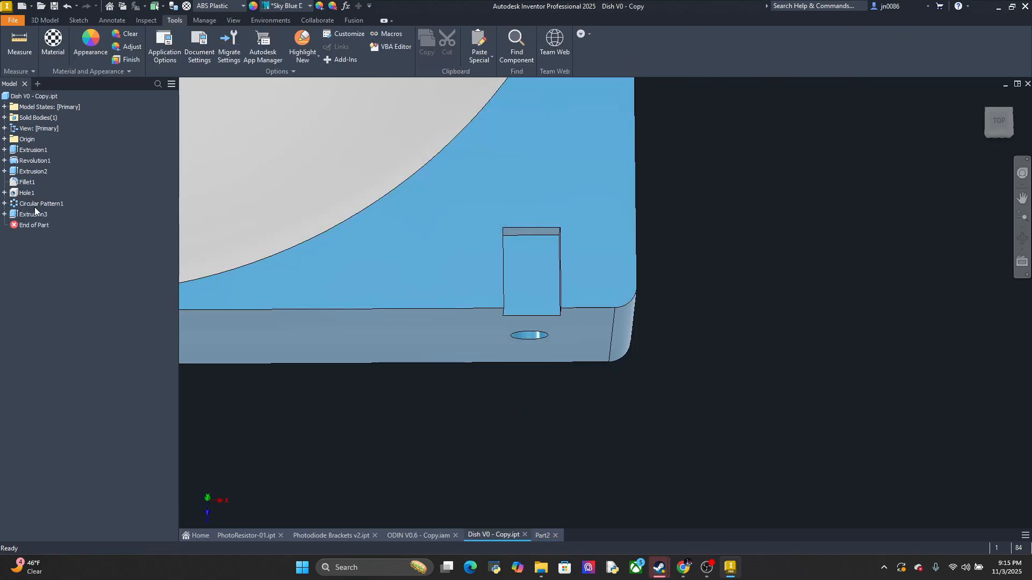
Open the sketch of Extrusion3 in Dish V0 - Copy for editing and set the corner slot's length to 11.1 mm
left_click(27, 194)
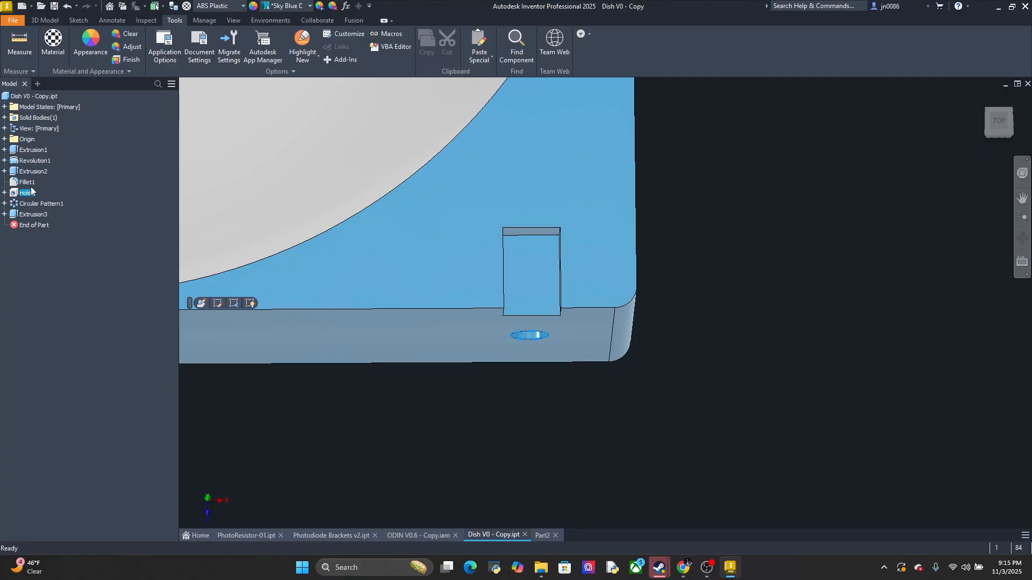
left_click(37, 213)
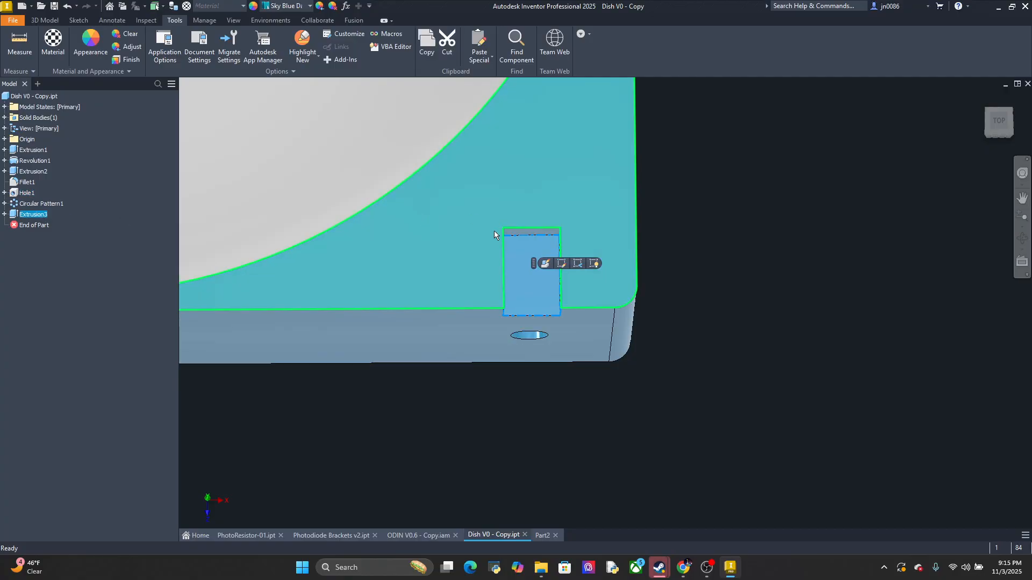
left_click(563, 266)
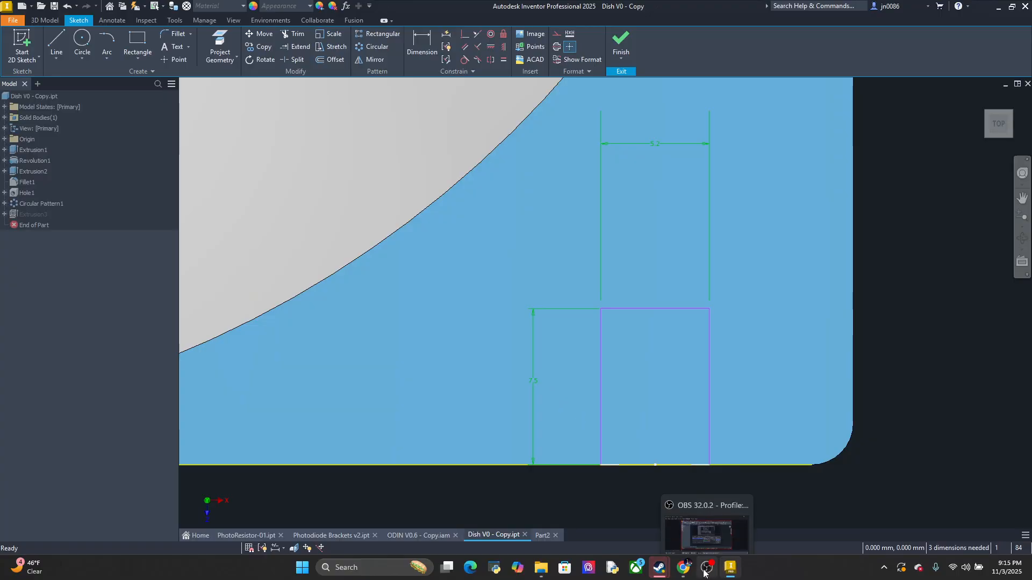
double_click(533, 387)
type("8")
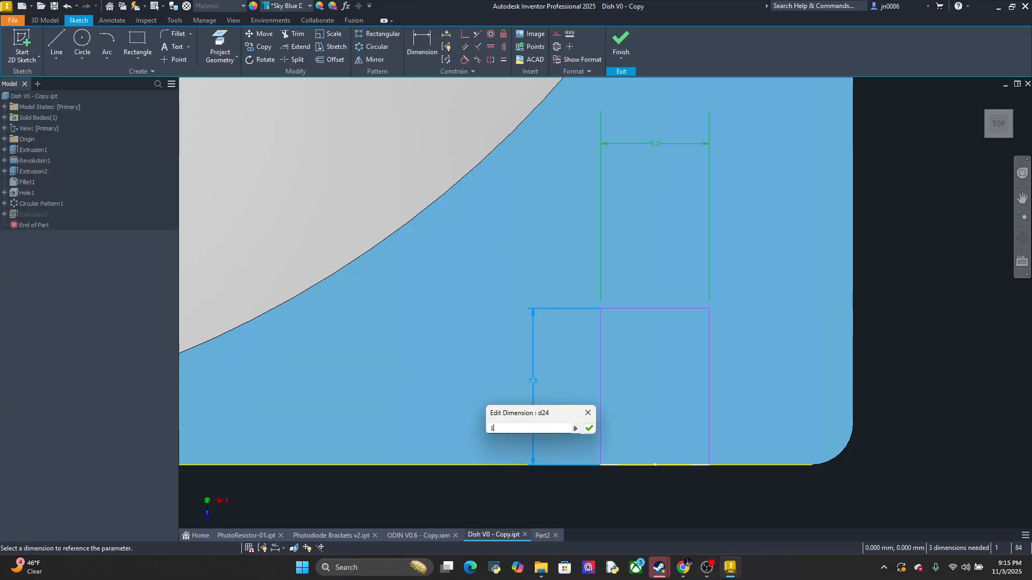
left_click(588, 424)
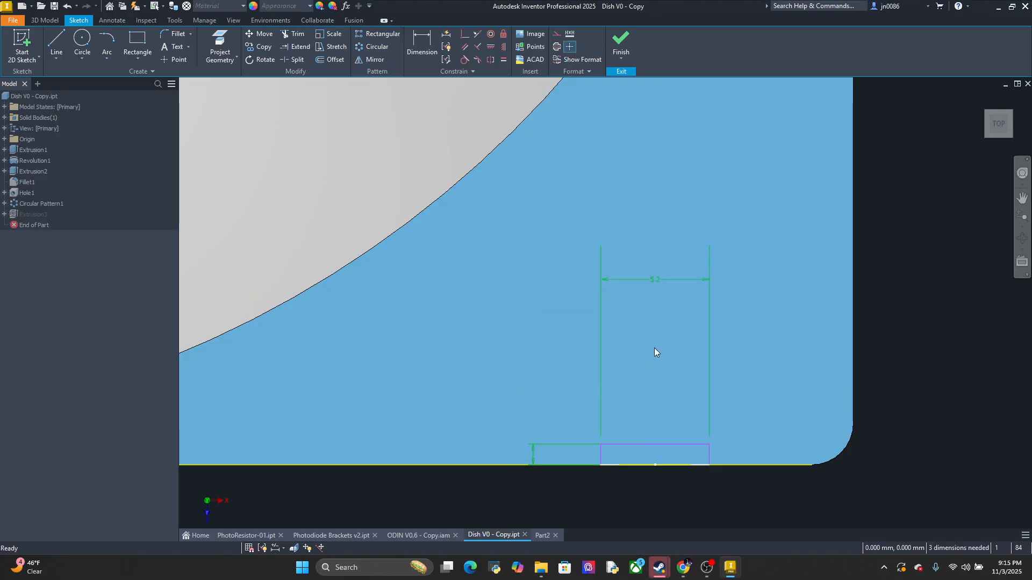
double_click(537, 451)
type("11")
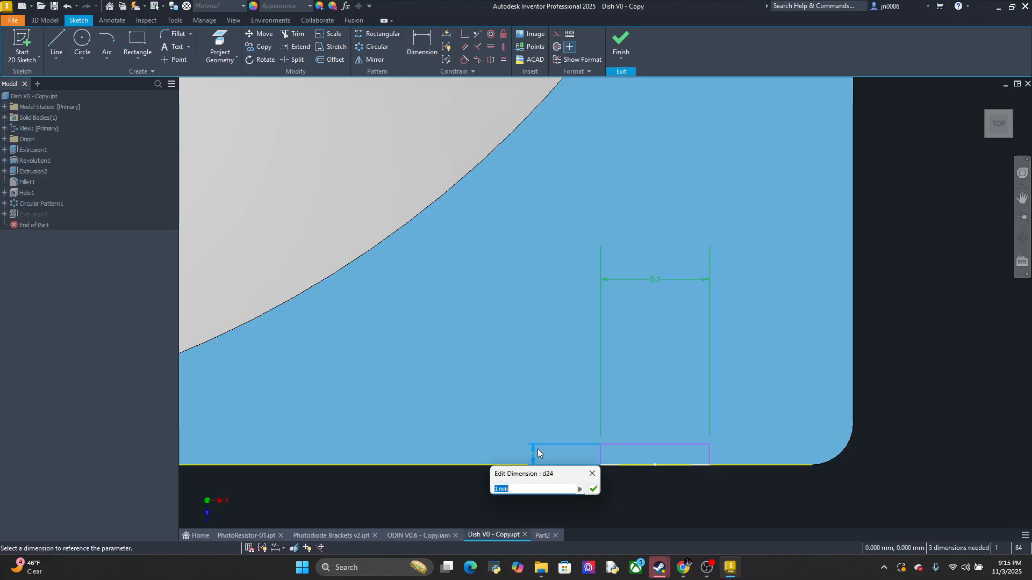
key("Return")
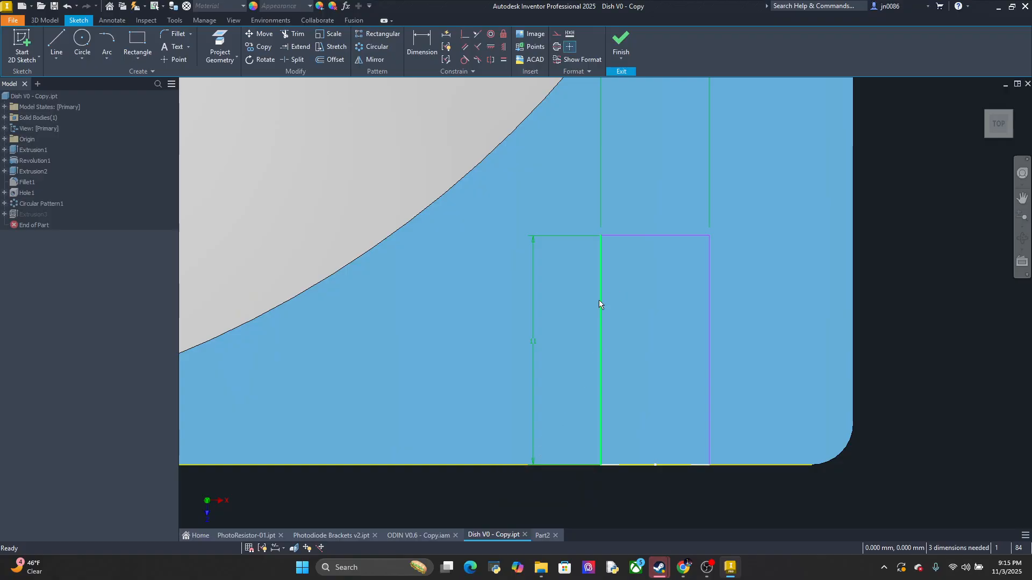
double_click(534, 343)
type("11.1")
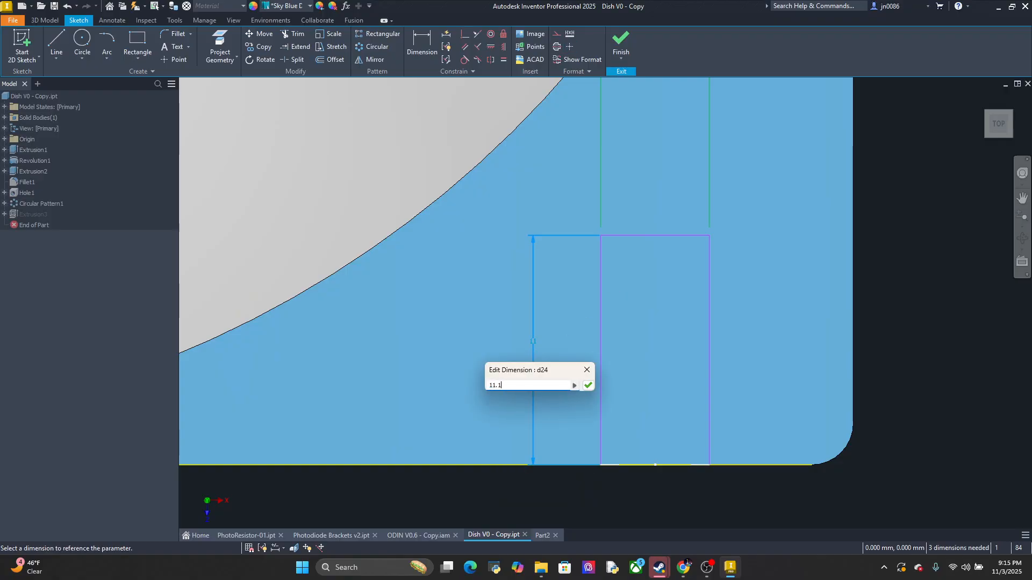
key("Return")
Set the corner slot's width to 5.88 mm, using the holder's outer width in Part2 as reference
middle_click_drag(731, 282, 670, 391)
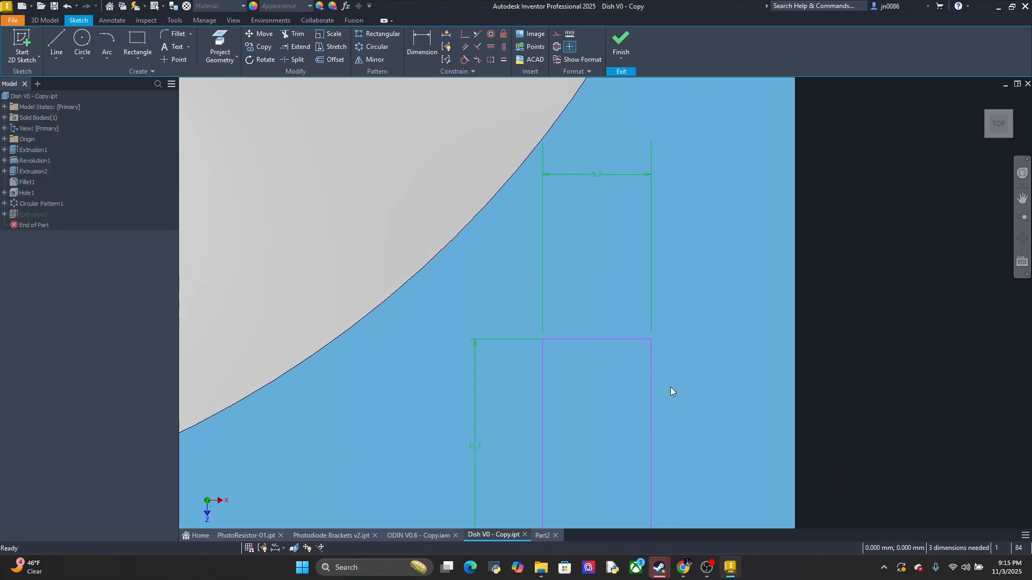
double_click(601, 178)
type("5")
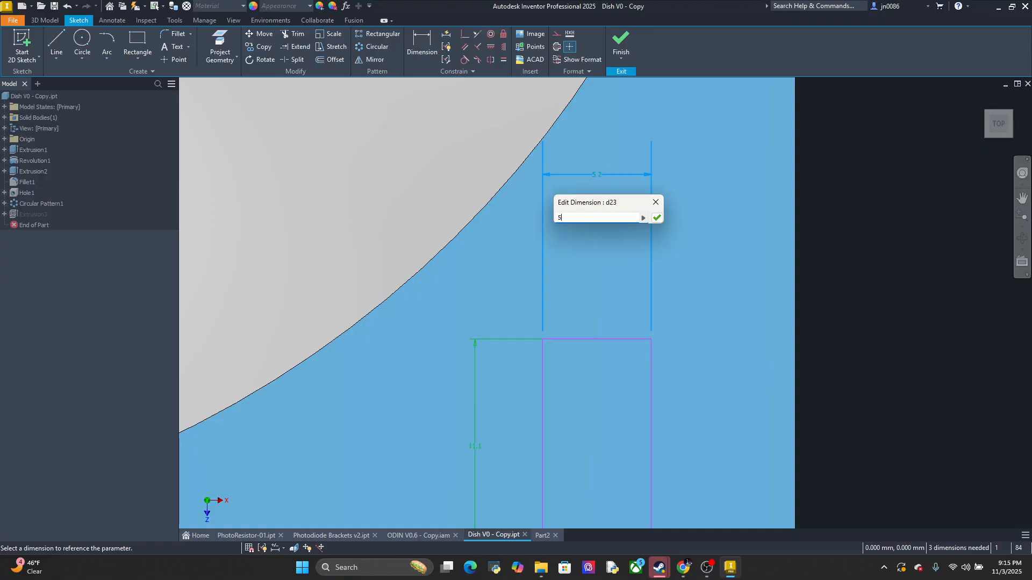
type(".9")
left_click(546, 537)
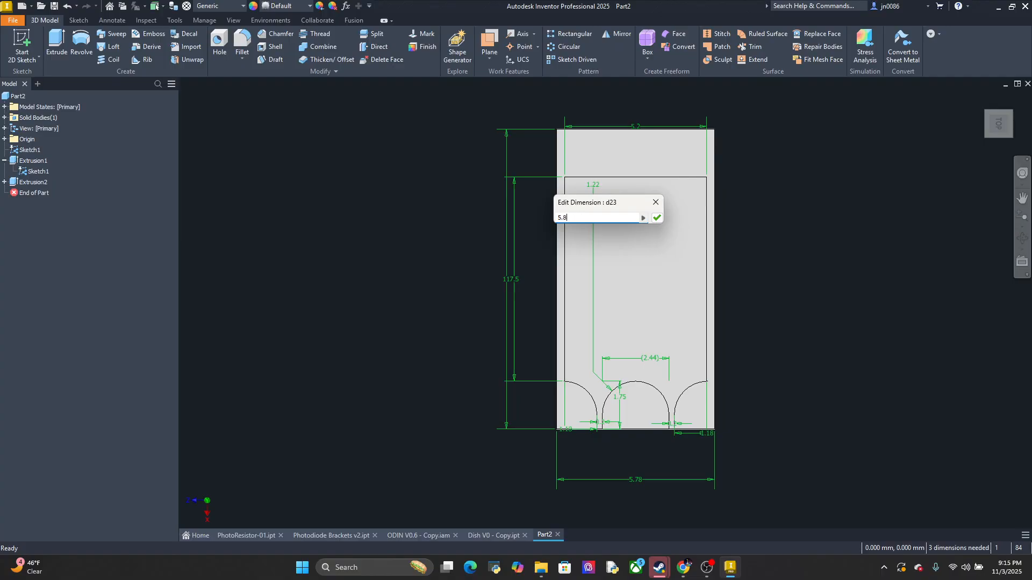
left_click(656, 217)
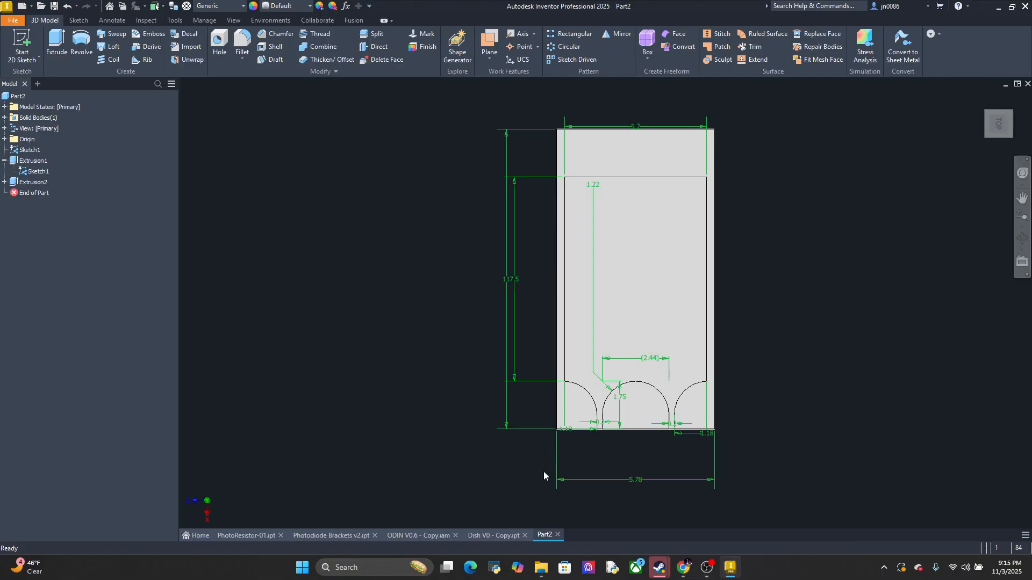
Check the slot against the holder's lead end in Part2, and set the slot's length to 13.1 mm in Dish V0 - Copy
left_click(488, 536)
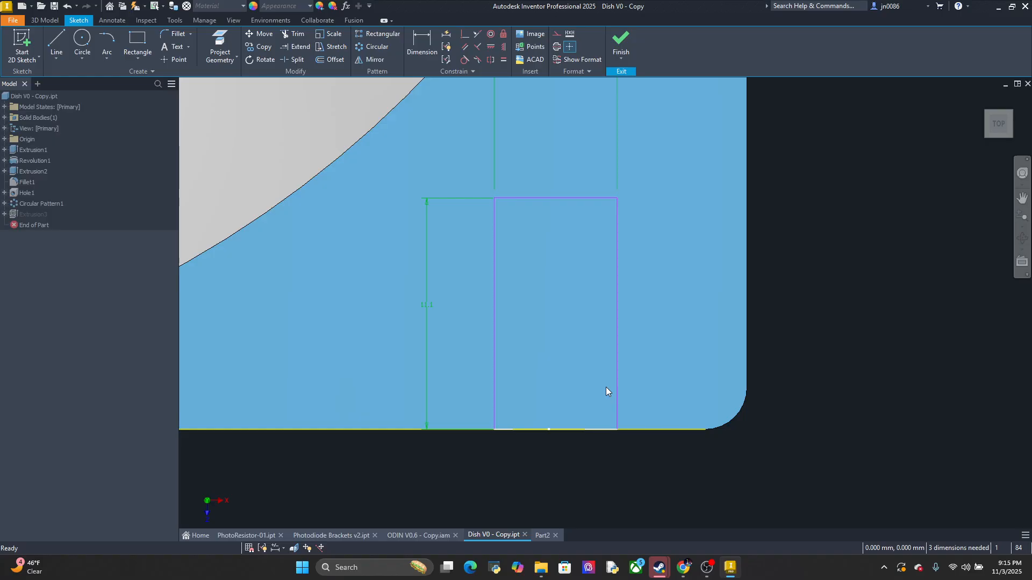
mouse_move(539, 416)
middle_mouse_down("shift")
mouse_move(559, 380)
mouse_move(544, 409)
middle_mouse_up("shift")
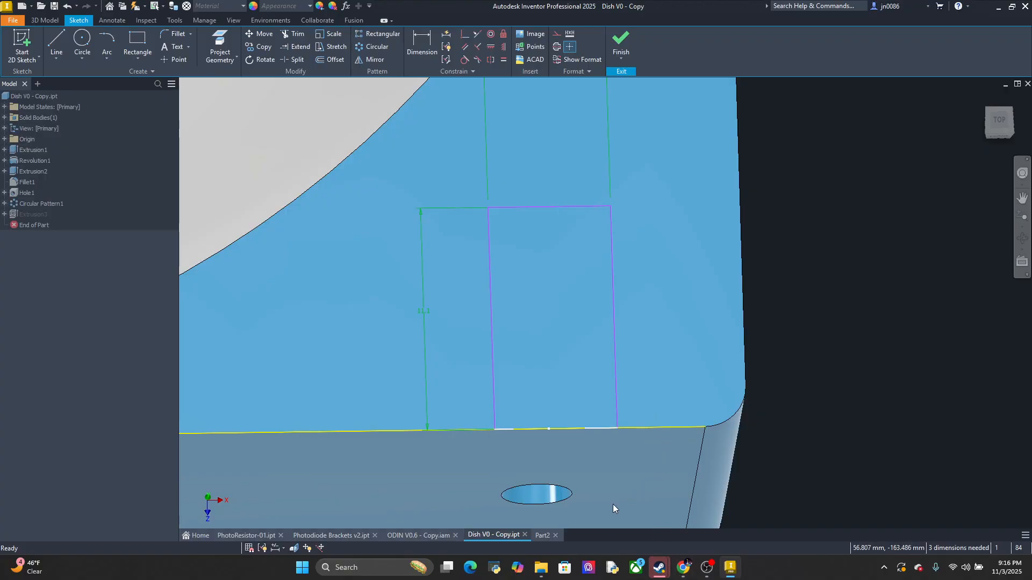
left_click(542, 535)
middle_click_drag(691, 481, 697, 430, "shift")
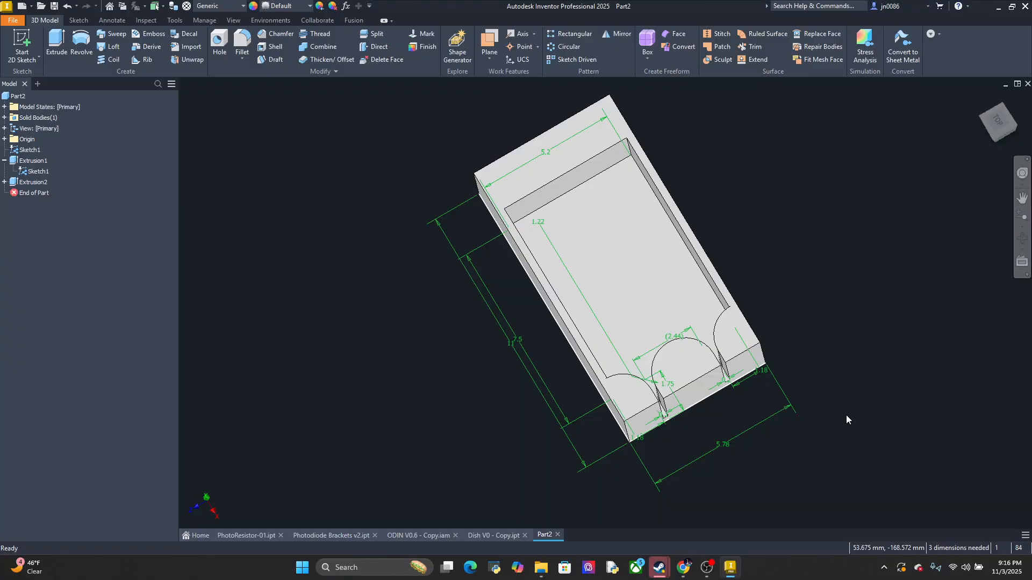
left_click(484, 535)
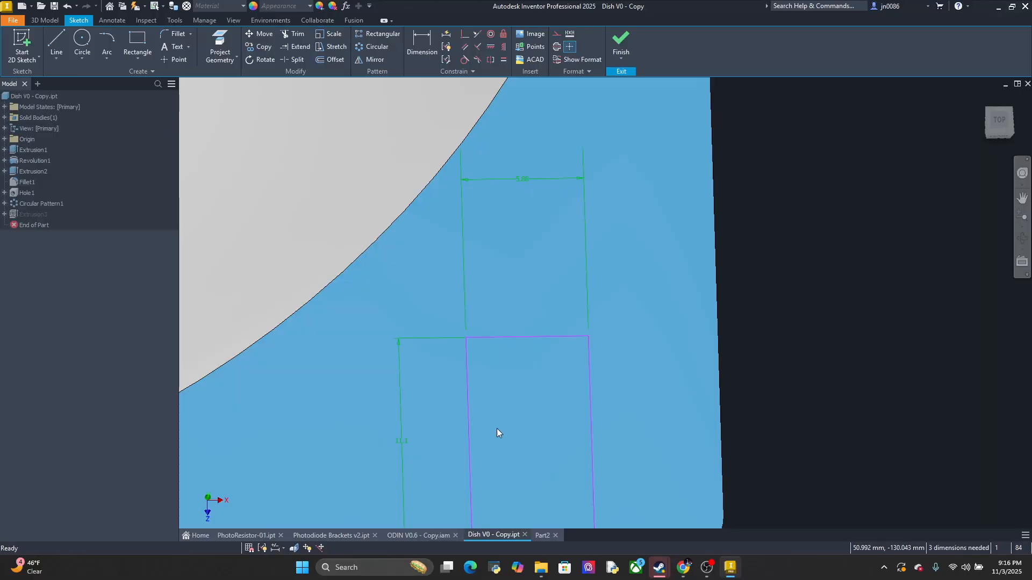
double_click(400, 403)
type("13.2")
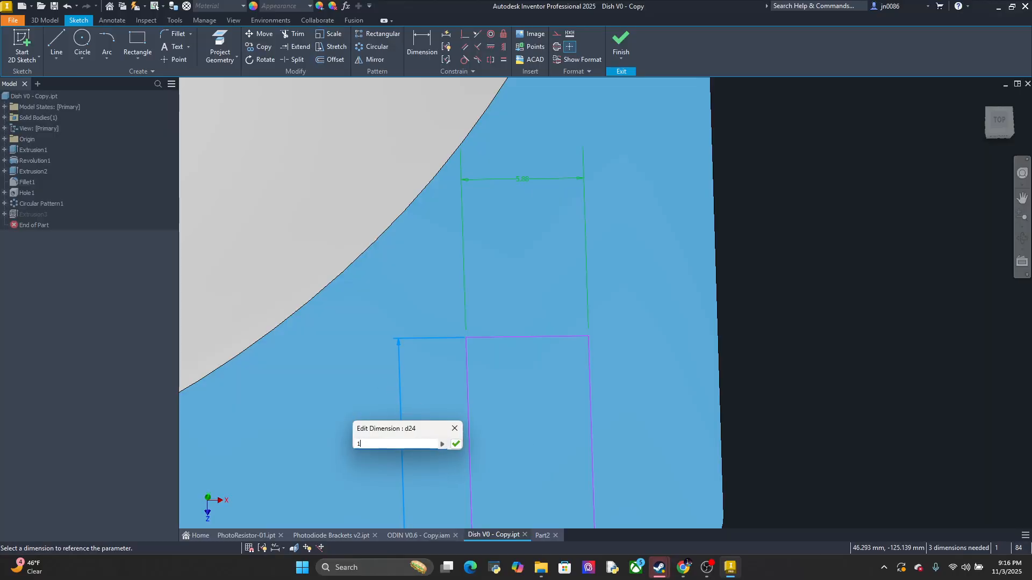
key("Return")
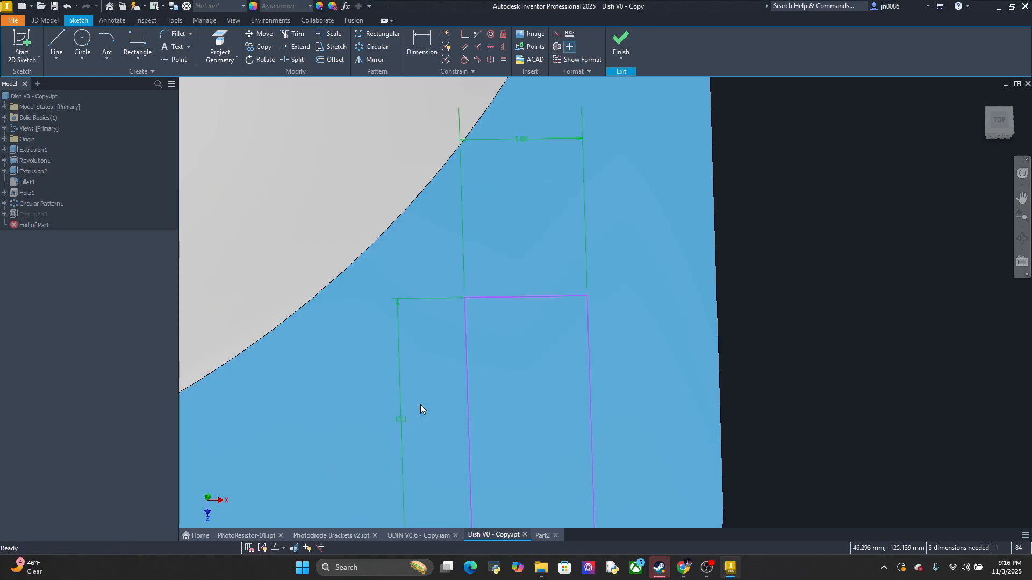
Open the sketch behind Extrusion2 in Part2 and set the outer frame rectangle's overall length to 13 mm
left_click(542, 535)
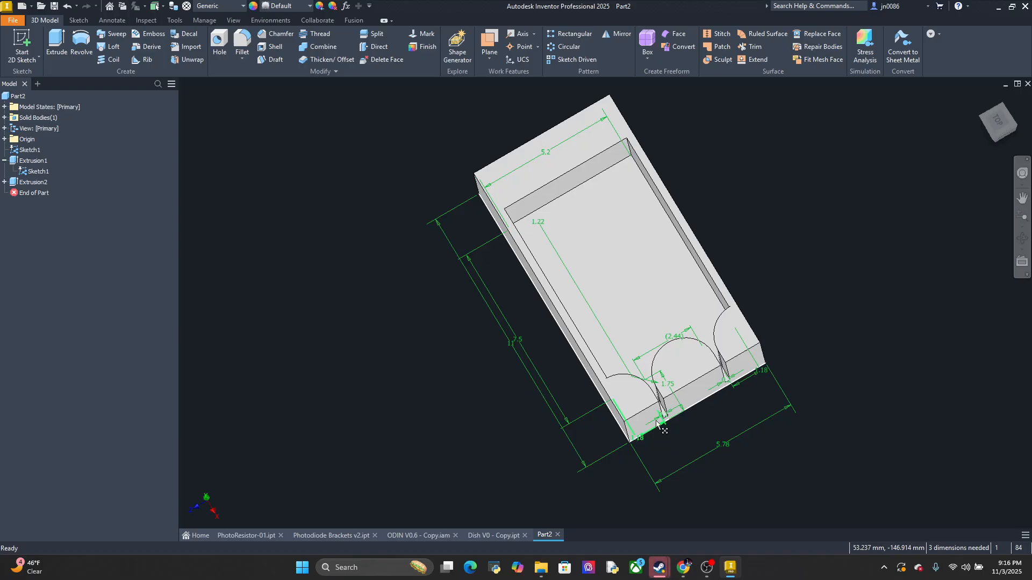
middle_click_drag(807, 351, 688, 263)
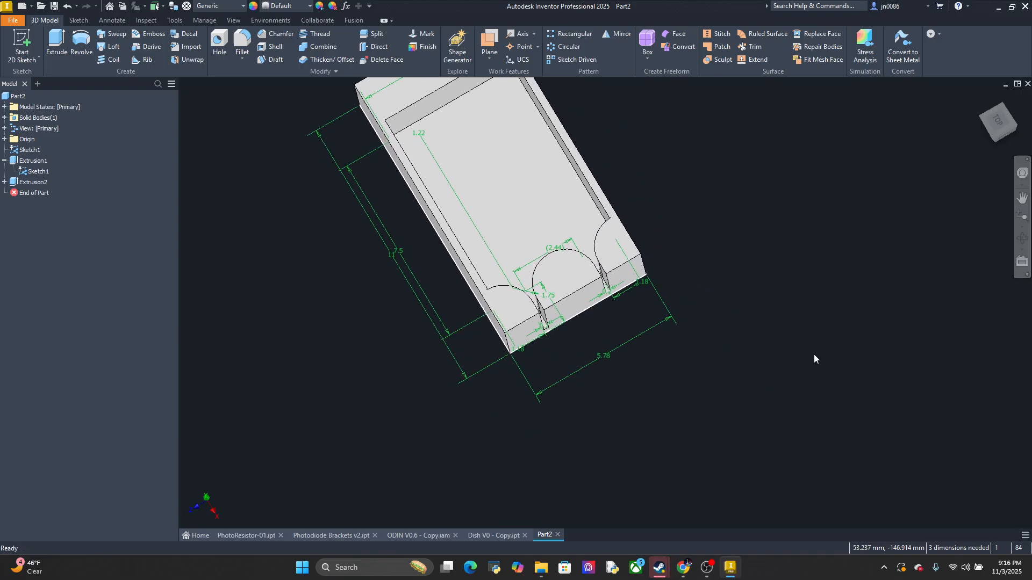
left_click(992, 132)
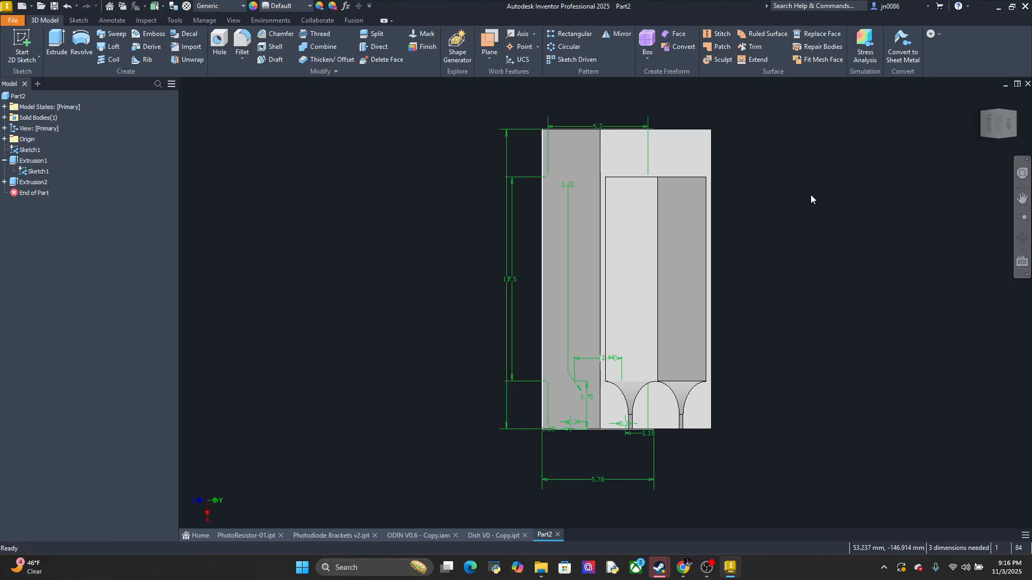
left_click(35, 172)
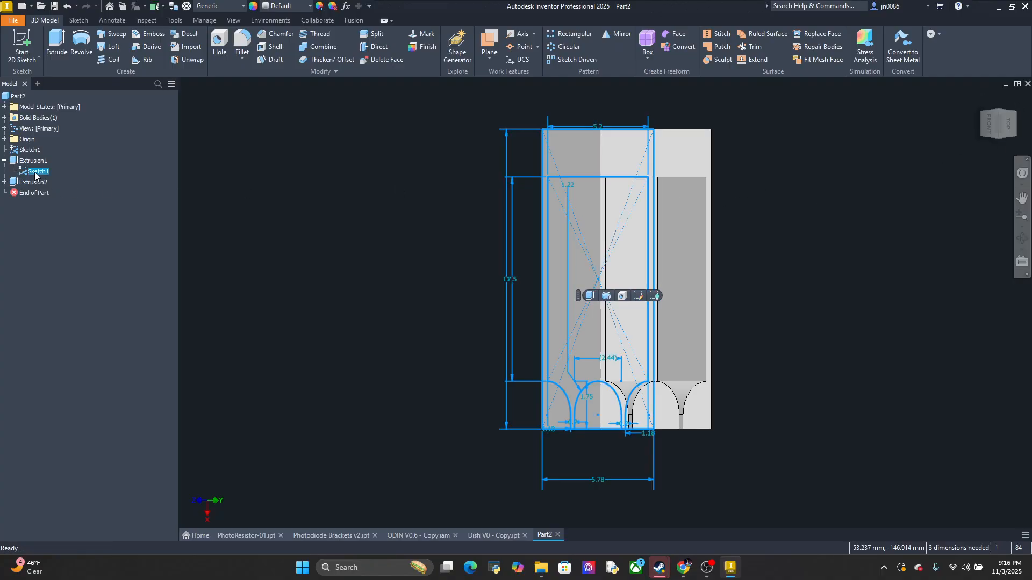
left_click(36, 183)
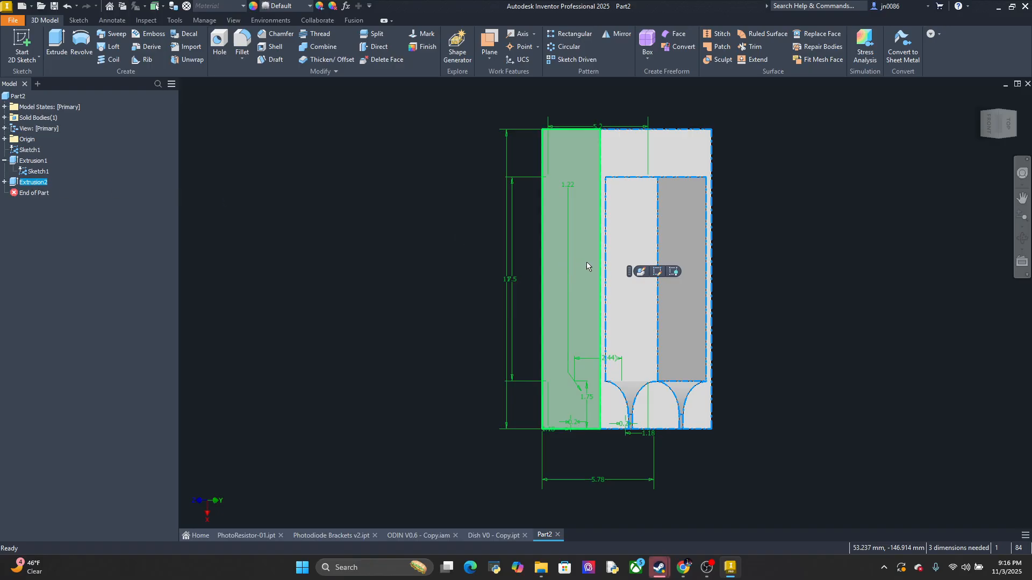
left_click(659, 272)
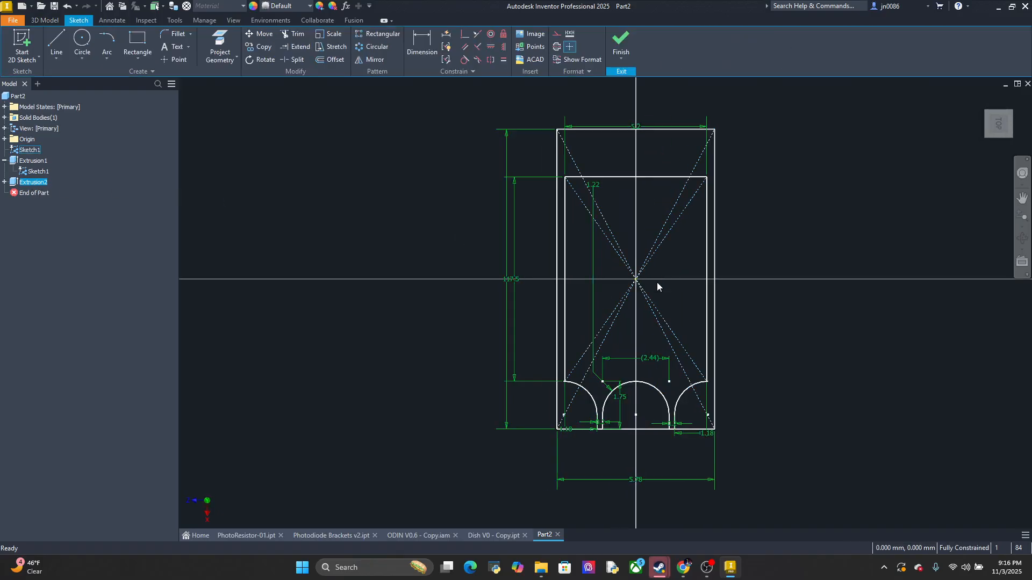
double_click(505, 300)
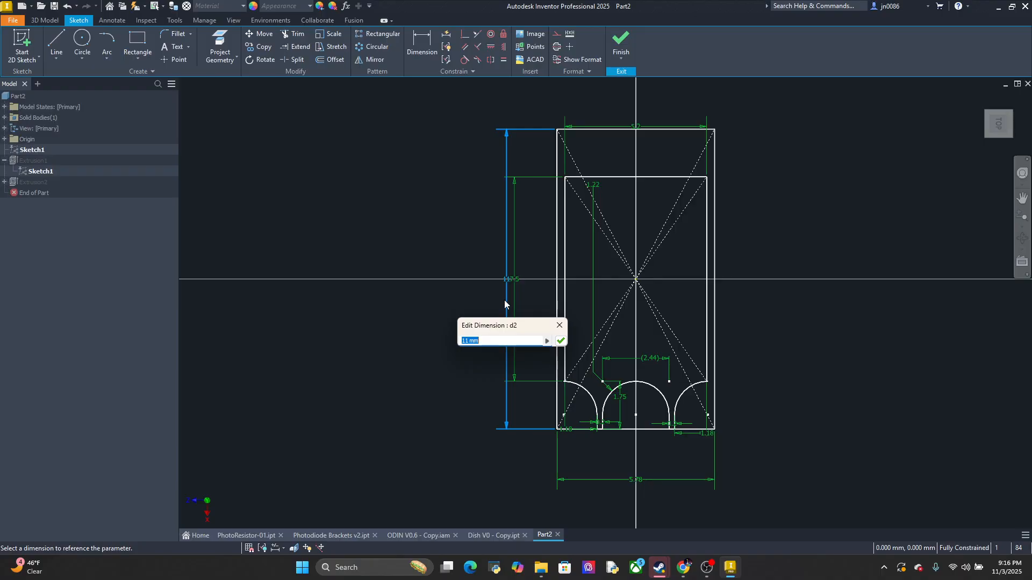
type("13.2")
key("Return")
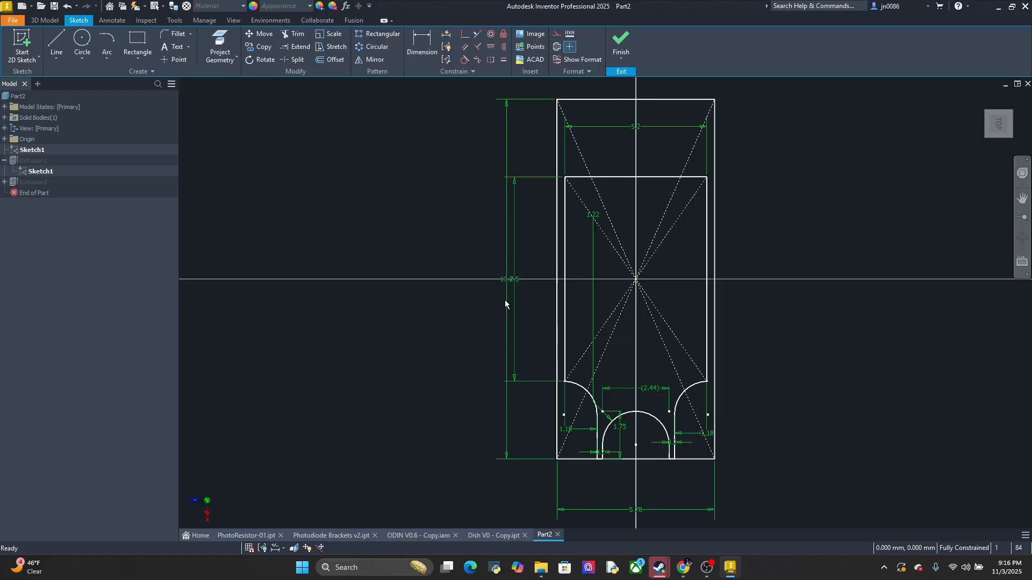
Undo the last change to the outer frame rectangle's overall length
key("ctrl+z")
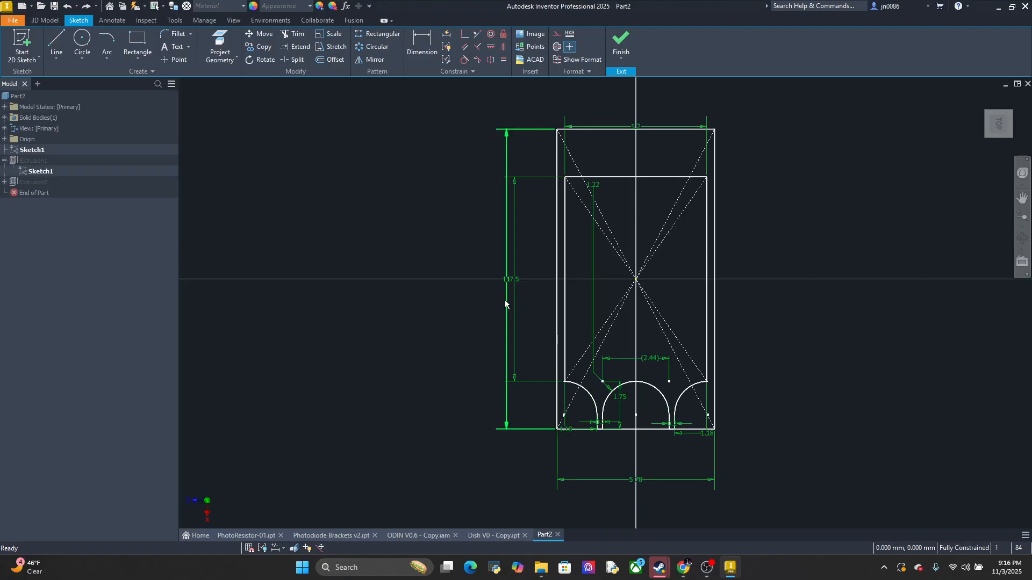
left_click(478, 35)
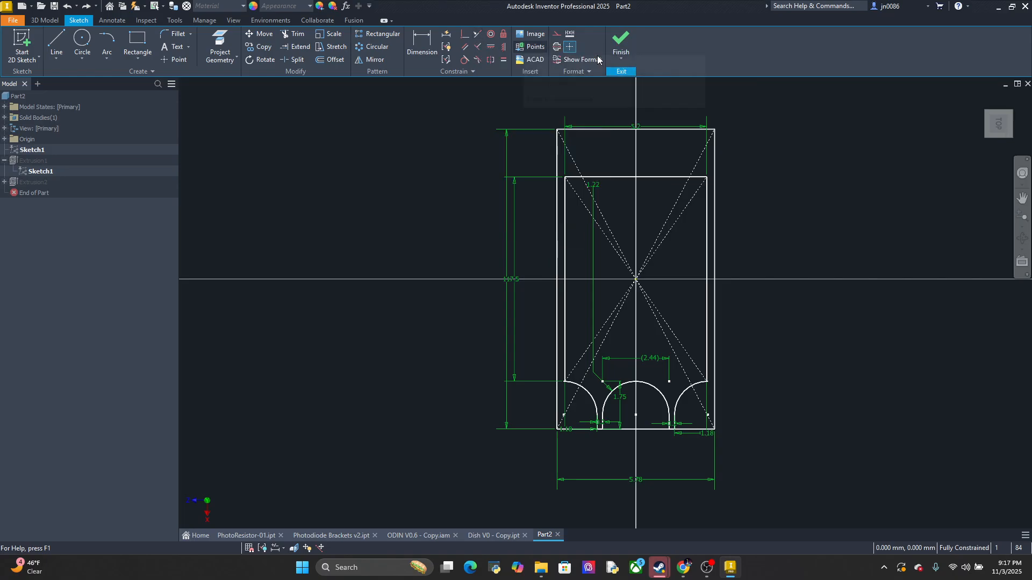
left_click(634, 130)
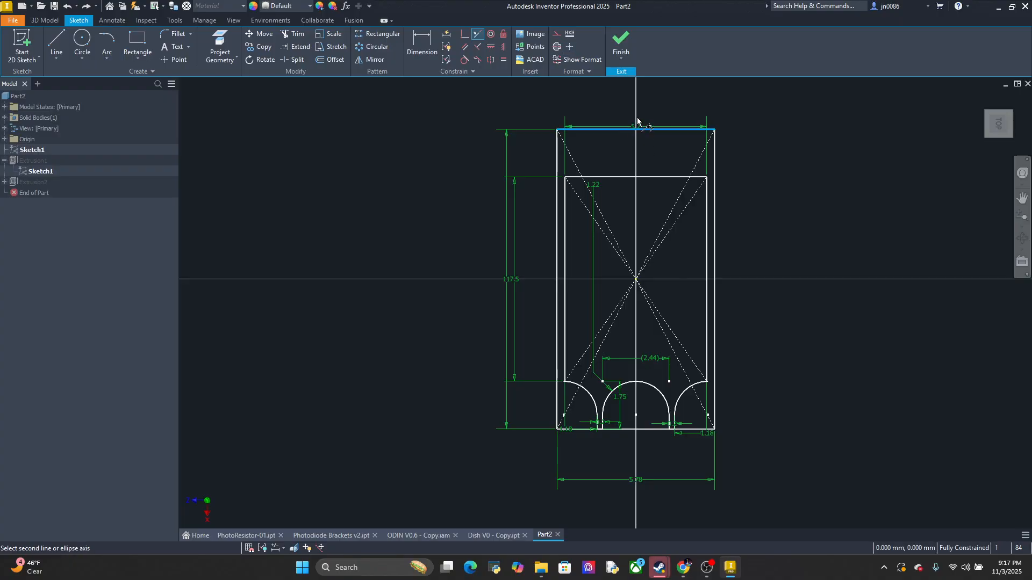
key("Escape")
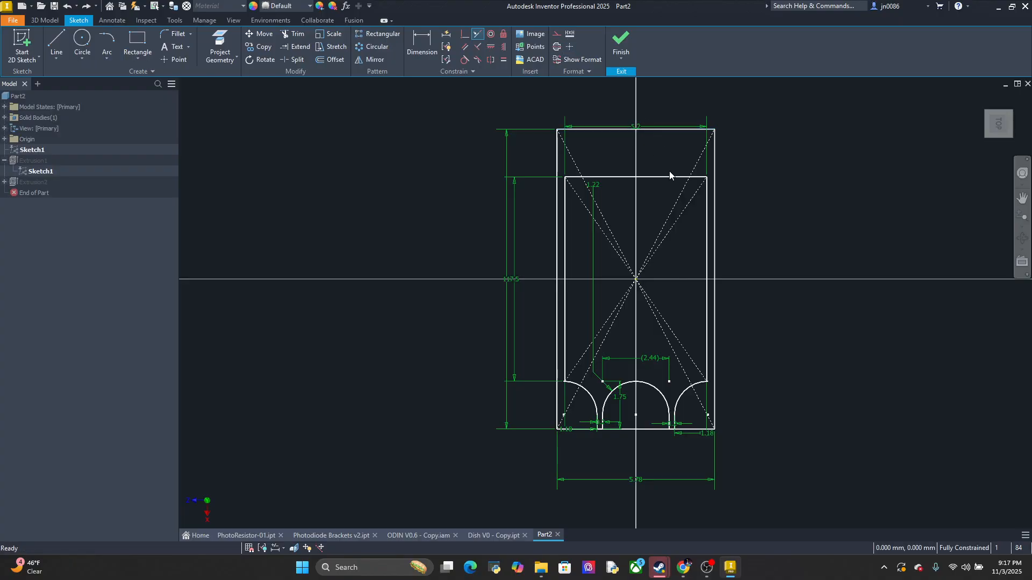
Draw a 2 mm long rectangular extension below the outer frame's lead end, spanning the frame's full width
left_click(57, 43)
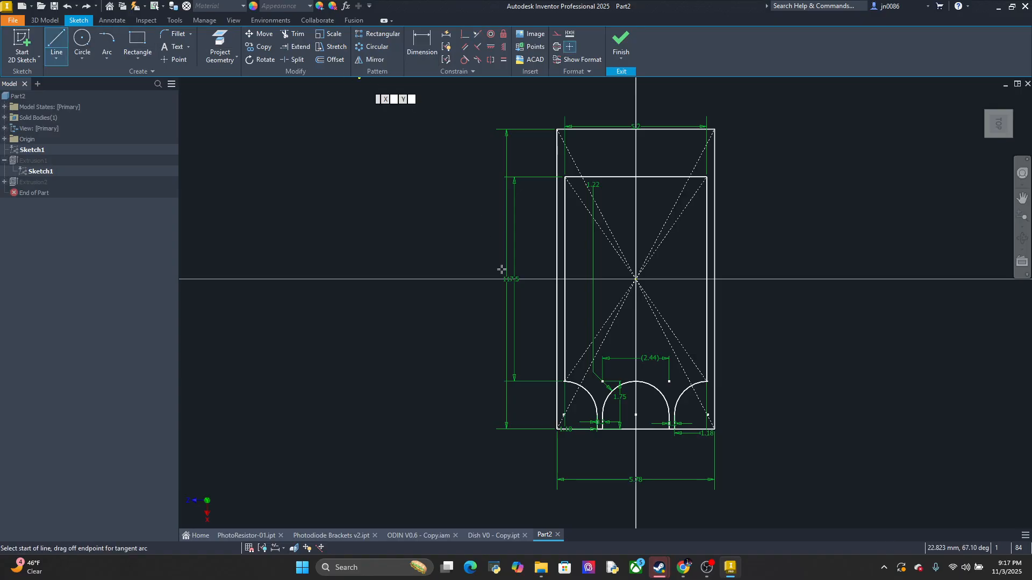
middle_click_drag(536, 303, 503, 236)
left_click(525, 362)
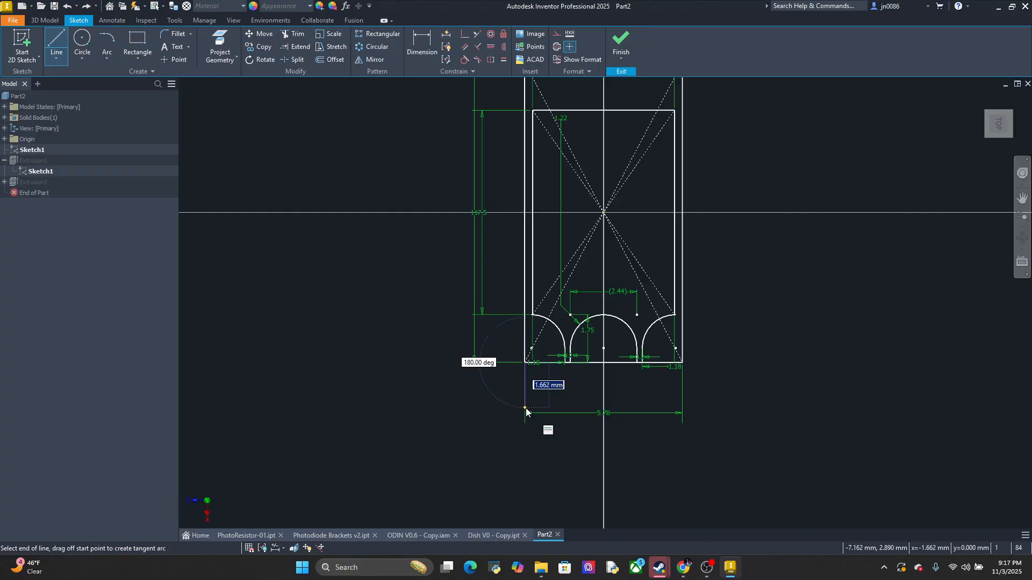
type("2")
key("Return")
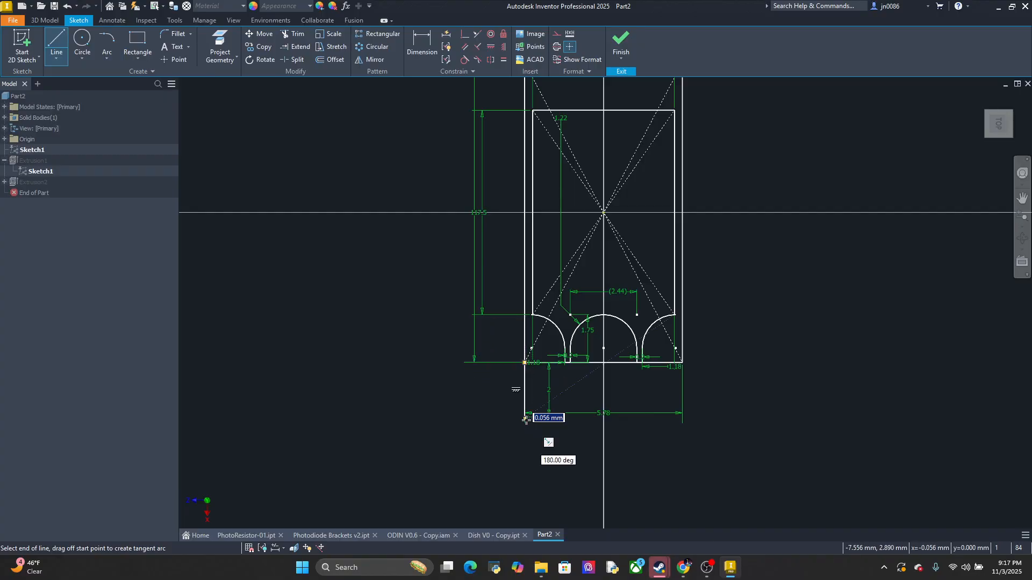
left_click(683, 418)
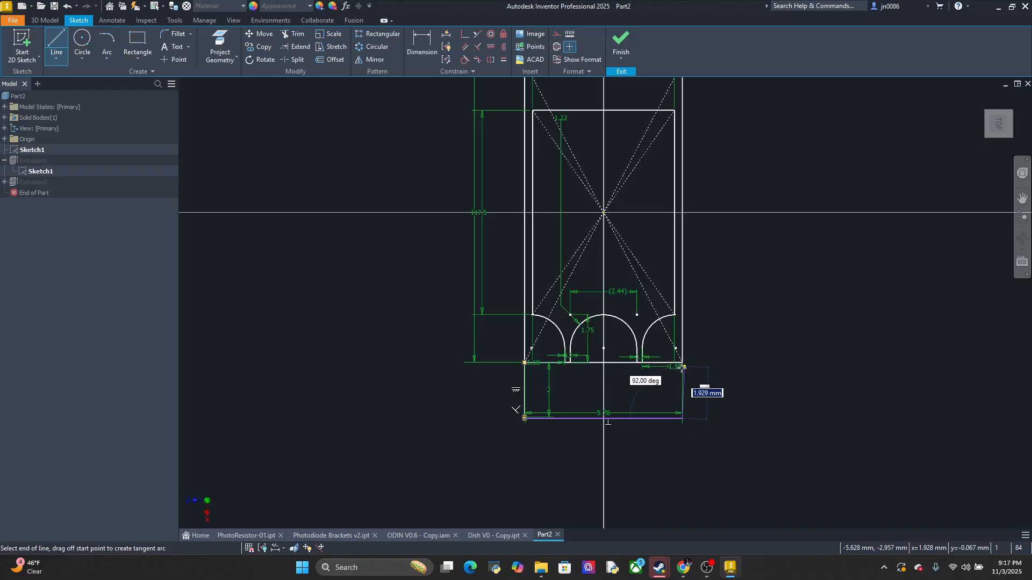
scroll(686, 362, "up", 5)
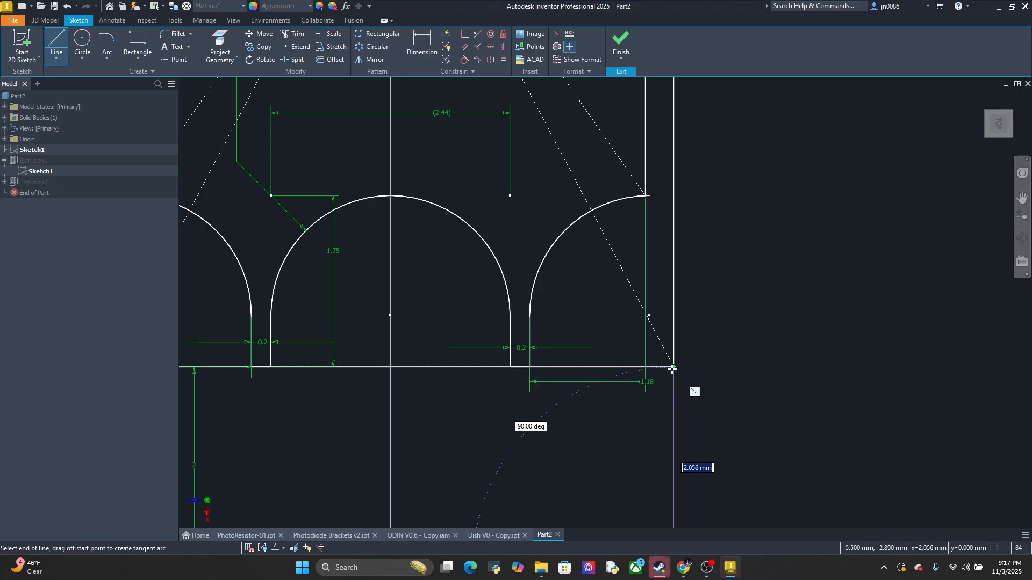
left_click(674, 368)
middle_click_drag(591, 434, 940, 296)
scroll(555, 373, "down", 2)
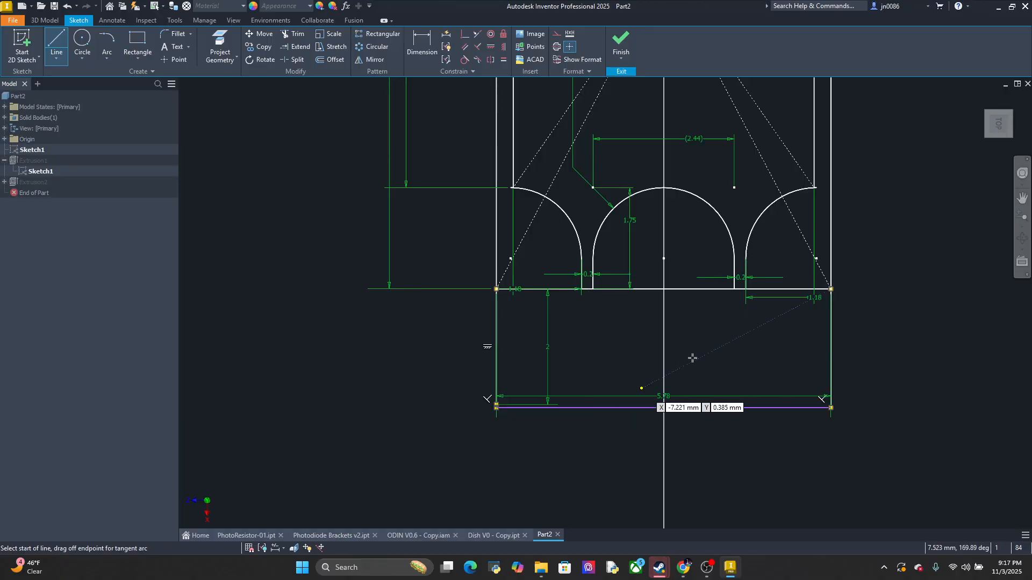
key("Escape")
Delete the extension's lines, its 2 mm dimension and its leftover point, together with the frame's 5.78 mm width dimension
left_click(697, 406)
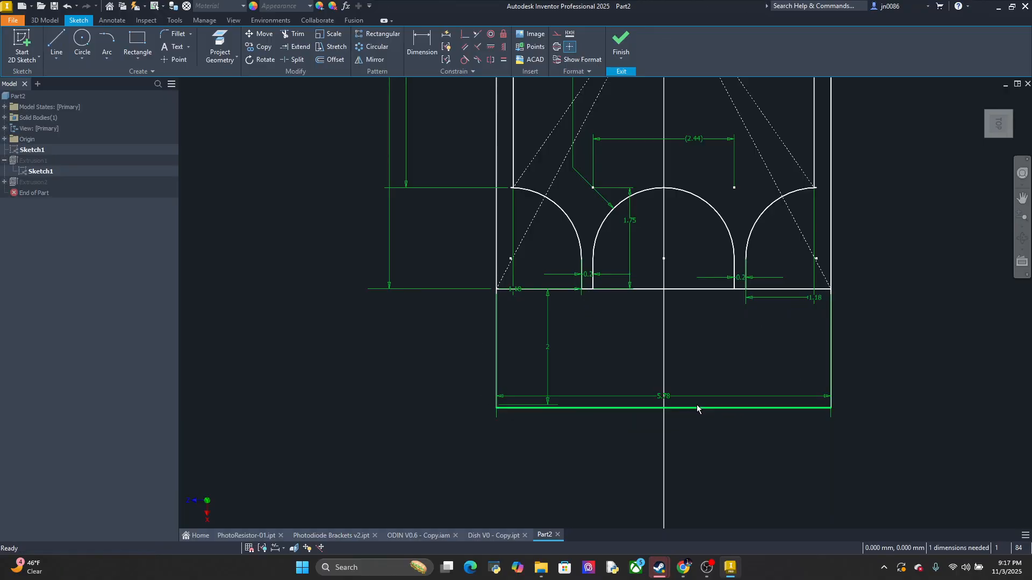
key("Delete")
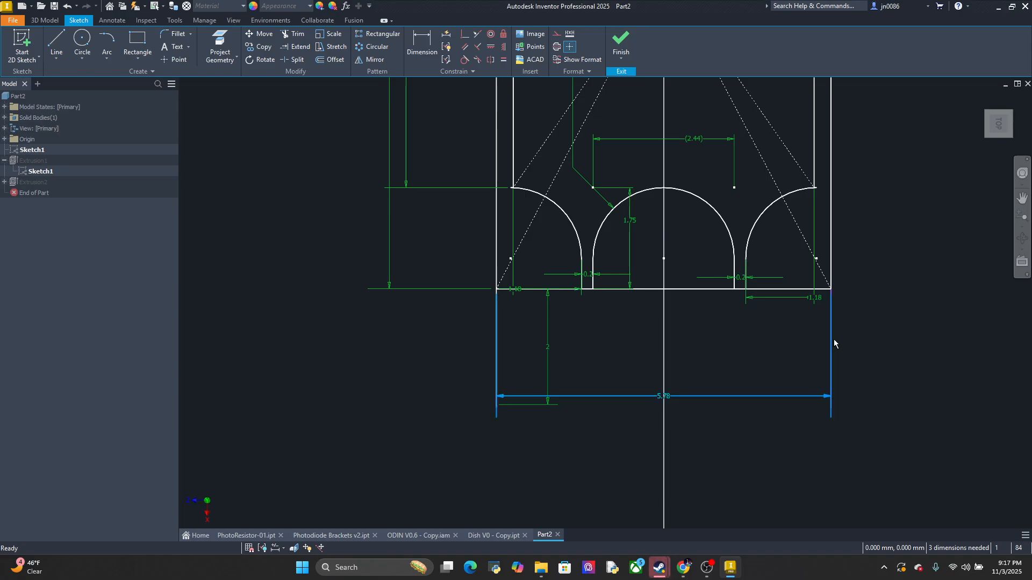
key("Delete")
left_click(834, 349)
key("Delete")
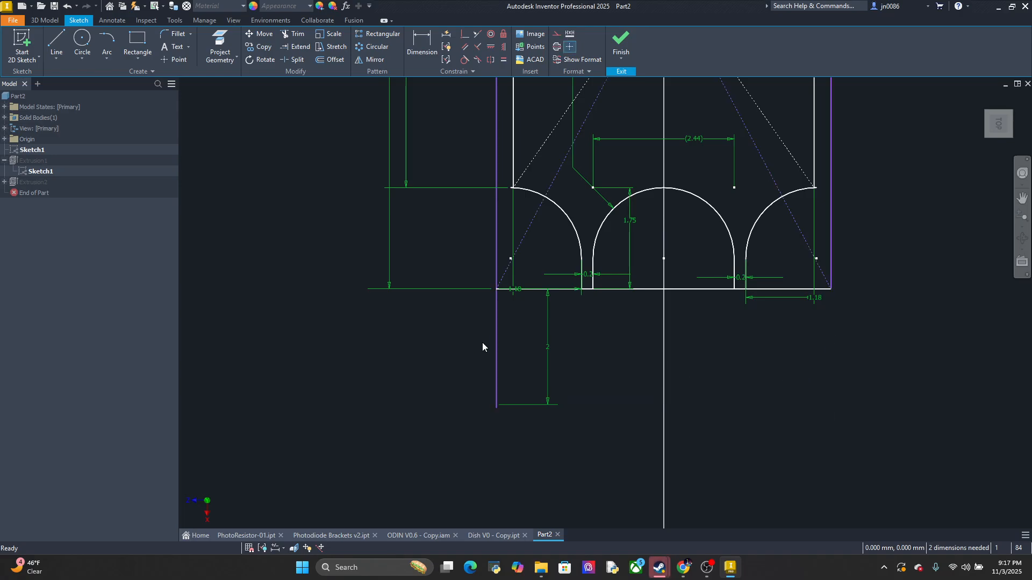
left_click(495, 344)
key("Delete")
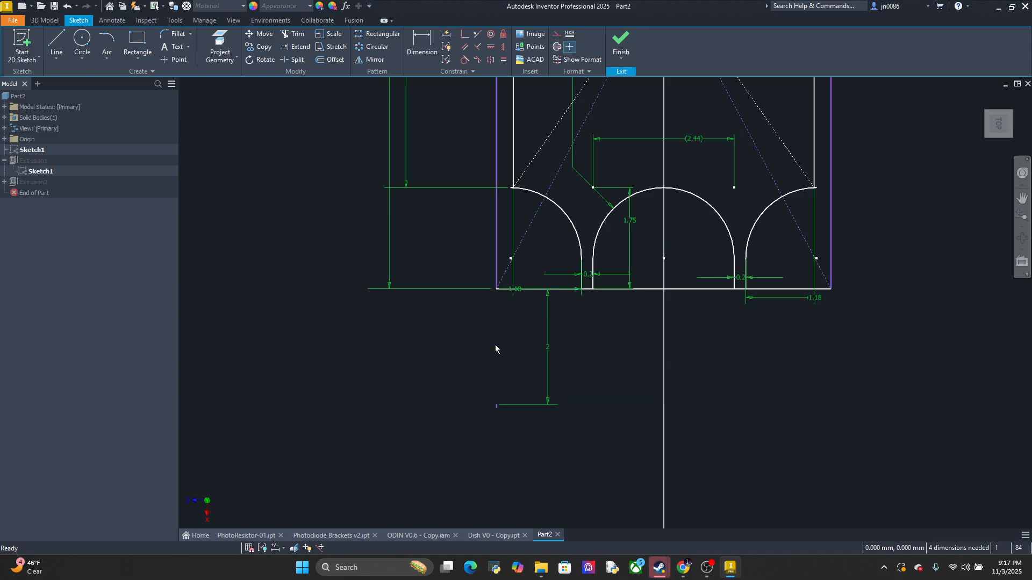
left_click(550, 353)
key("Delete")
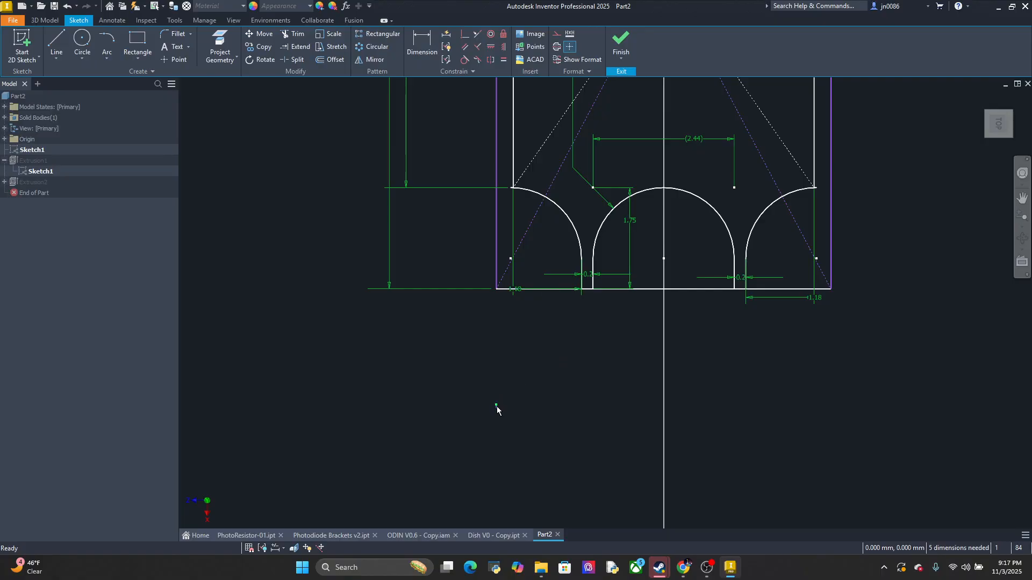
scroll(498, 407, "down", 8)
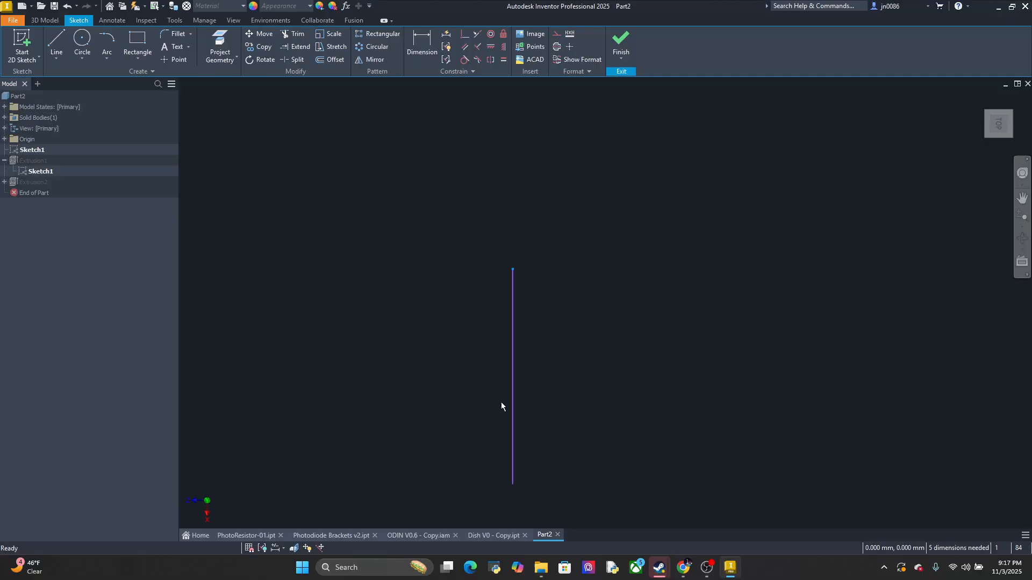
left_click(515, 396)
key("Delete")
scroll(515, 395, "up", 8)
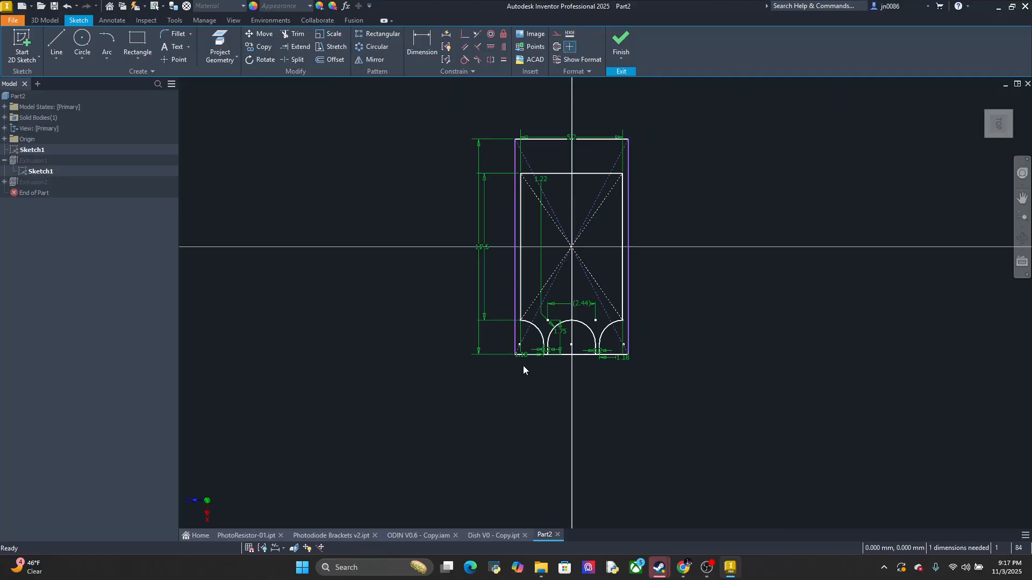
Draw a 2 mm long extension from the outer frame's lower corners, closed by a perpendicular end line across the frame's width
scroll(524, 365, "down", 3)
key("l")
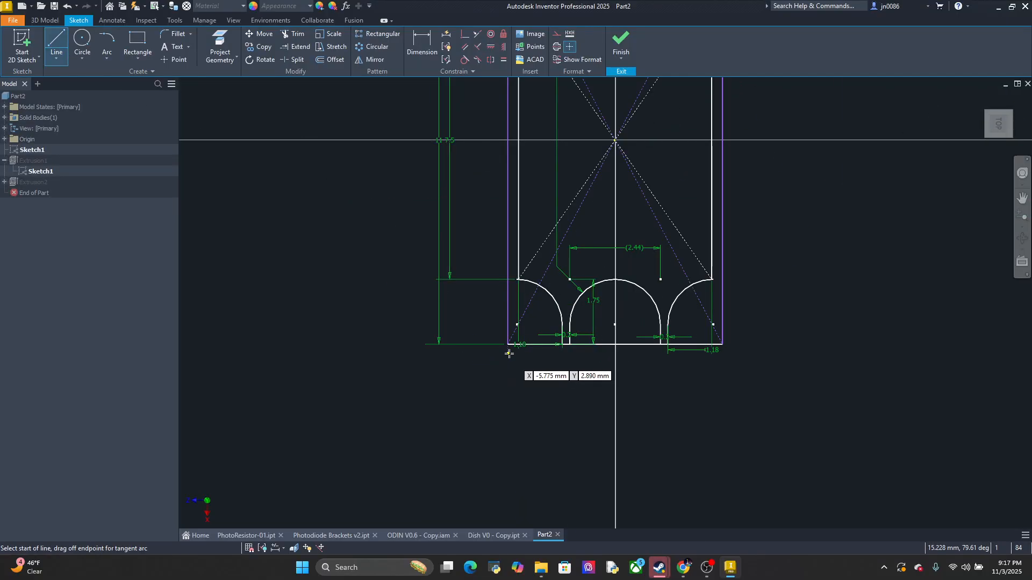
left_click(509, 346)
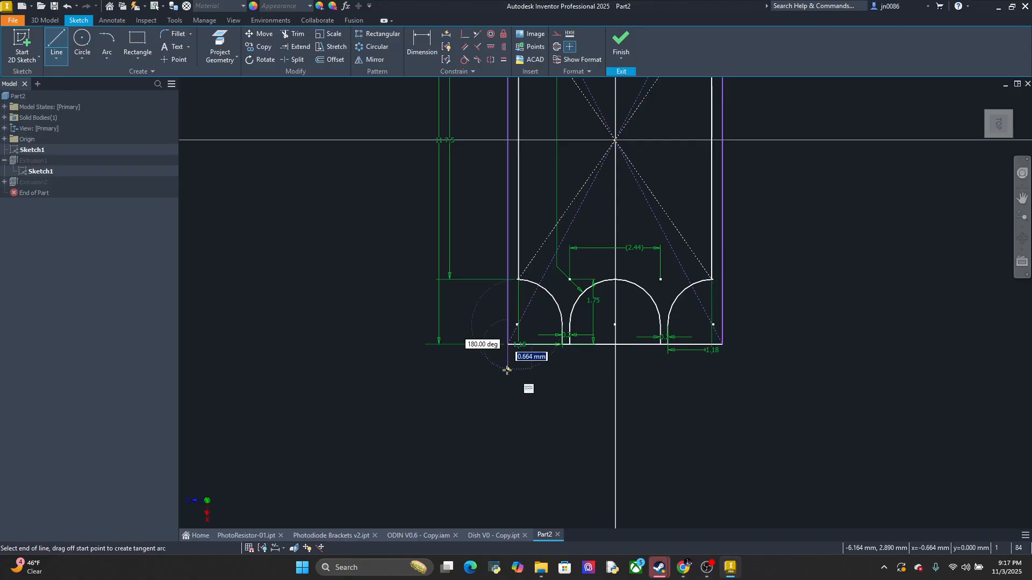
type("241")
key("Return")
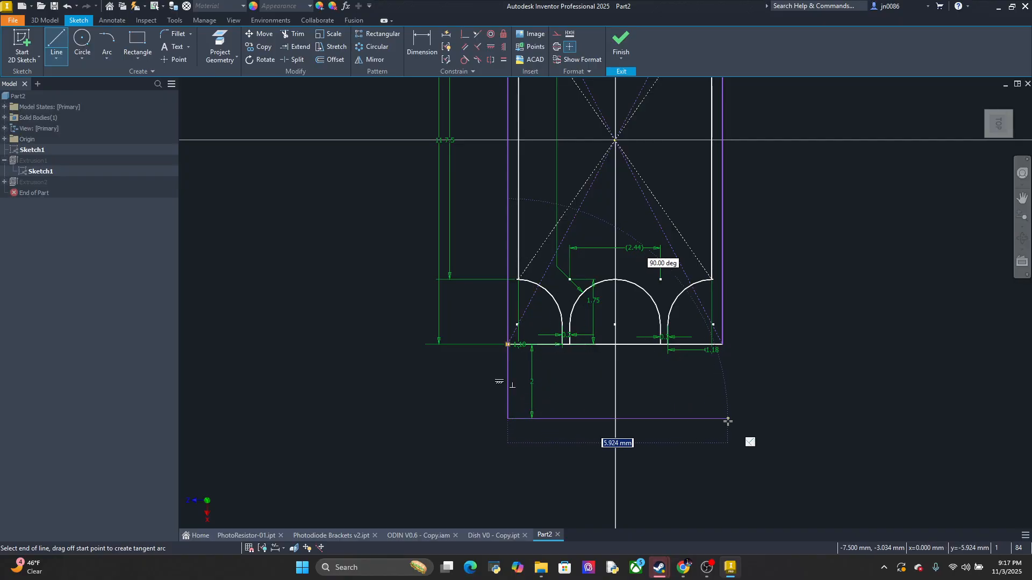
left_click(721, 418)
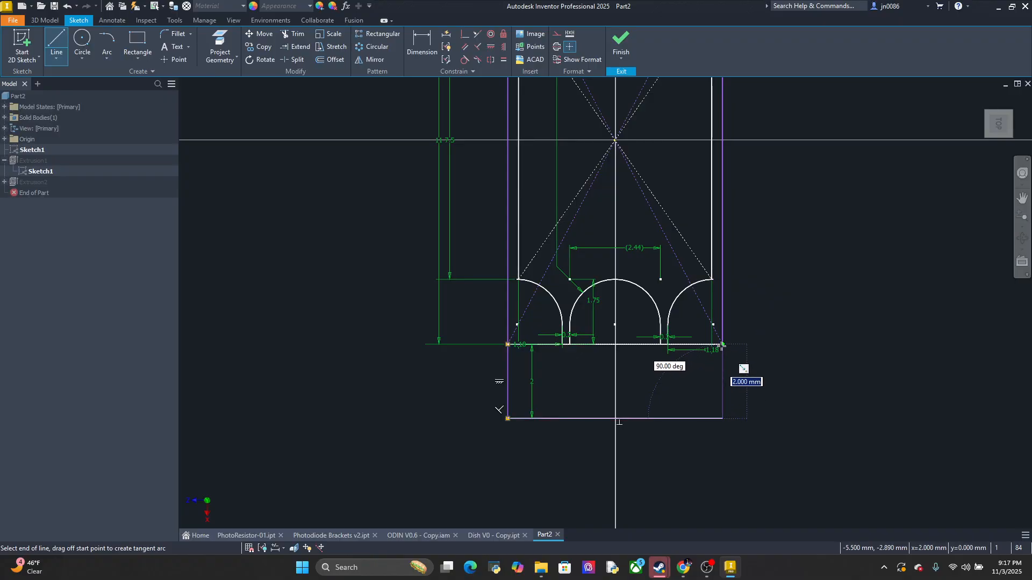
left_click(722, 345)
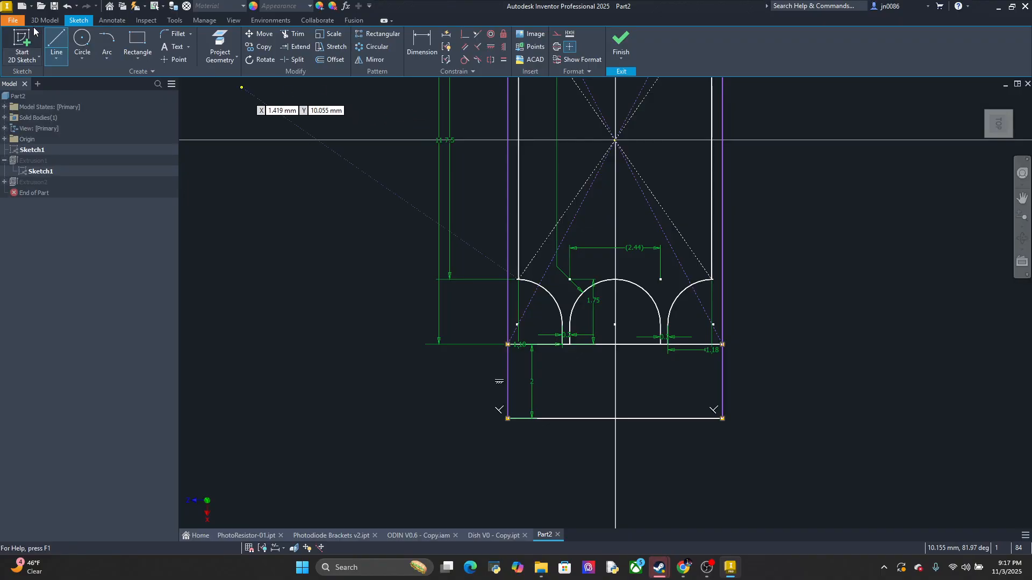
Draw four 2 mm lines extending both sides of the two lead strips straight down to the extension's end line
scroll(564, 347, "up", 5)
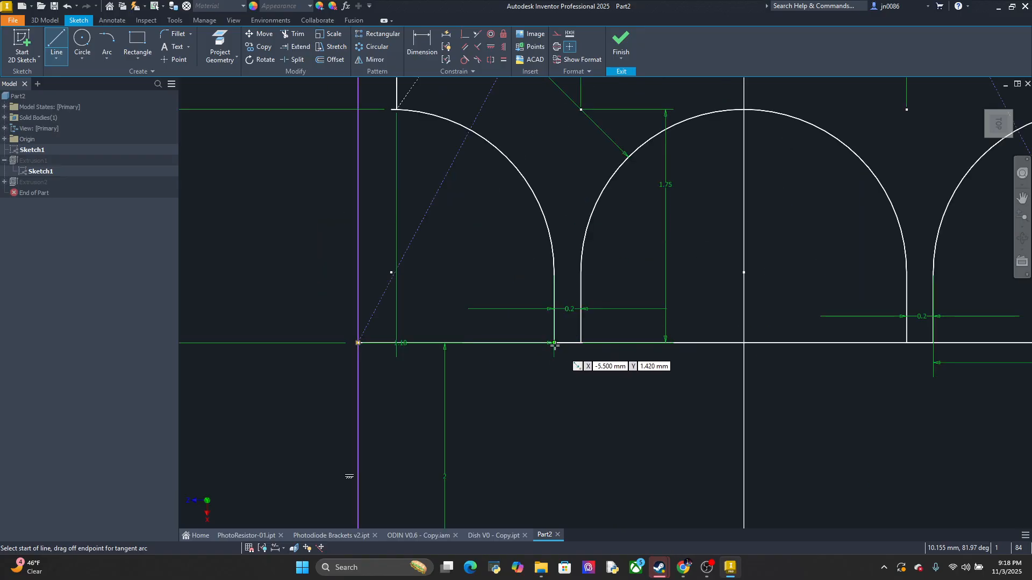
left_click(563, 347)
scroll(562, 354, "down", 5)
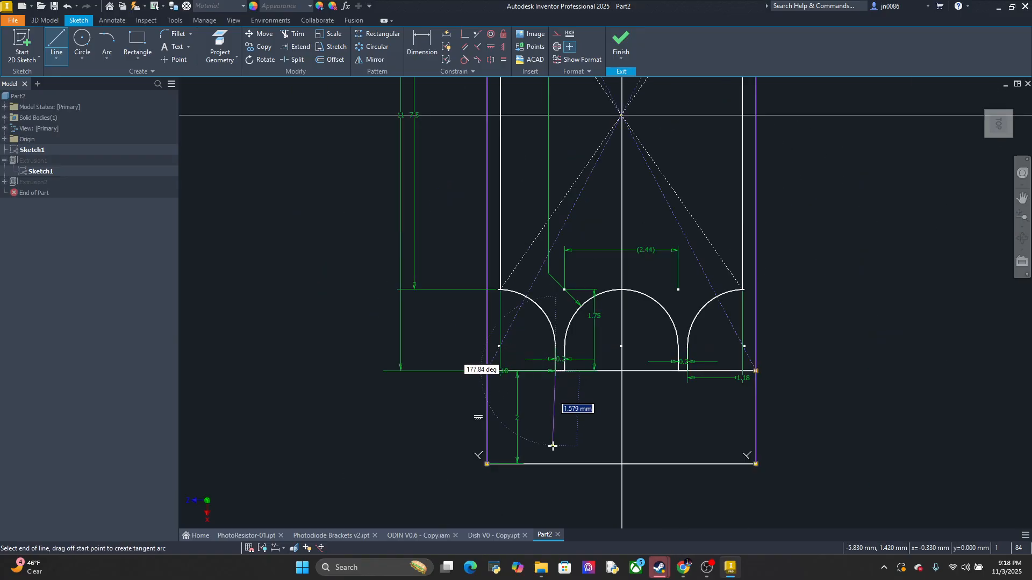
double_click(555, 465)
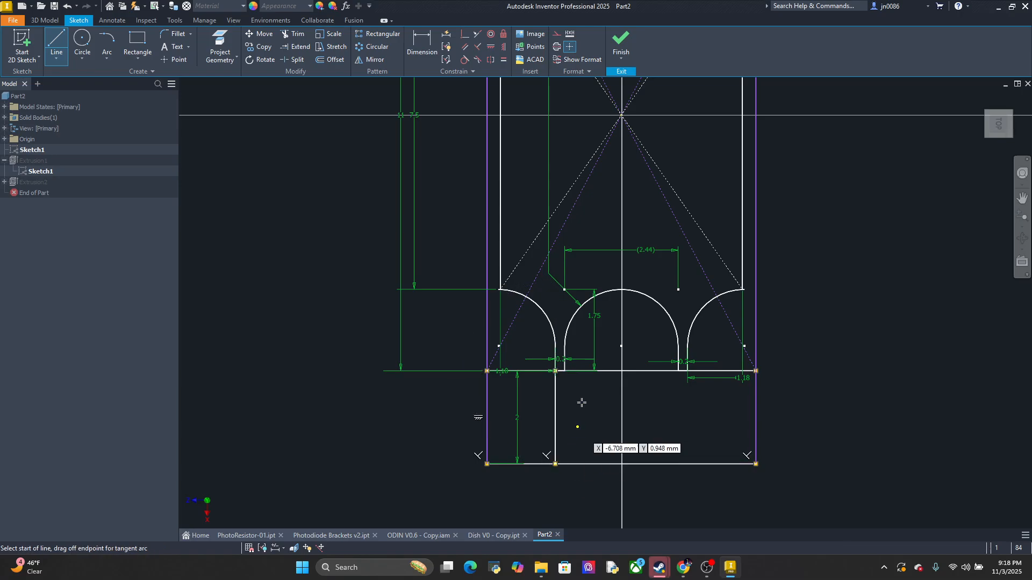
left_click(565, 371)
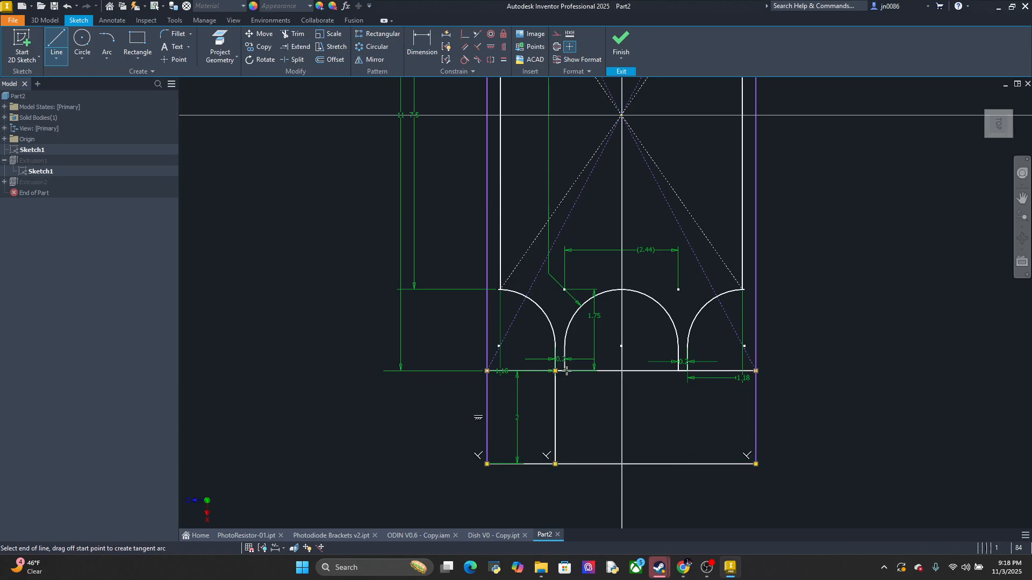
double_click(565, 464)
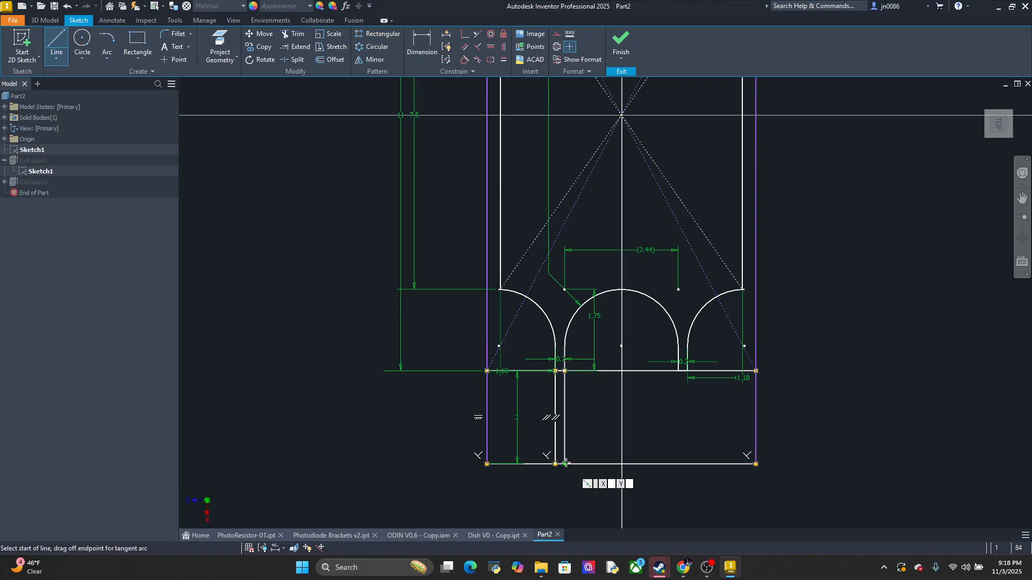
left_click(678, 371)
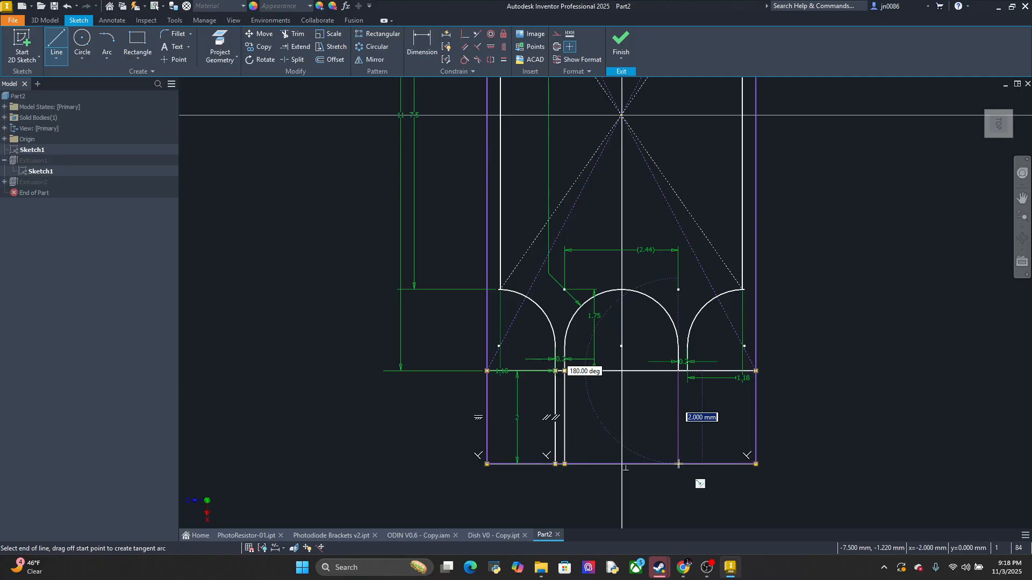
double_click(678, 463)
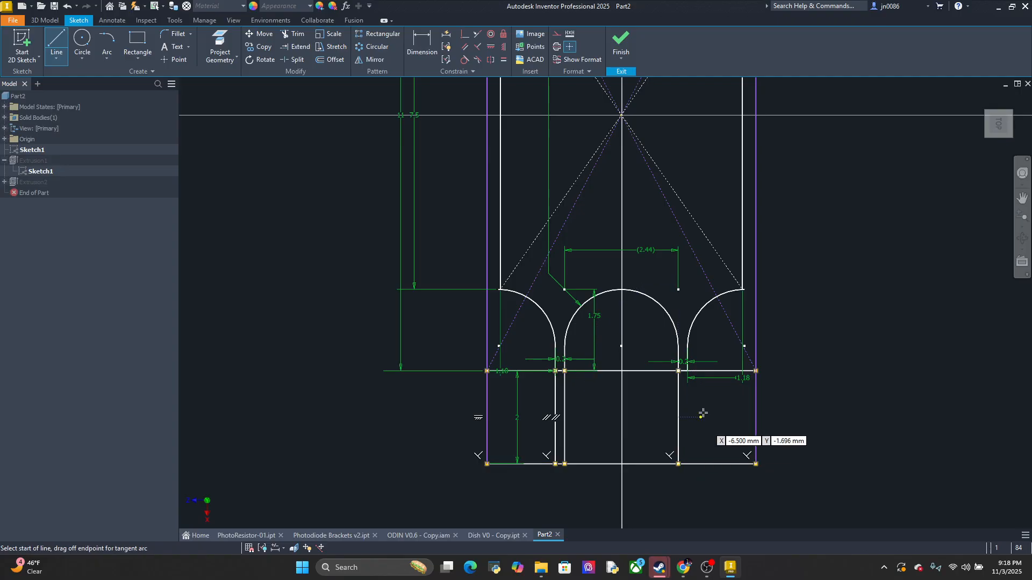
left_click(688, 372)
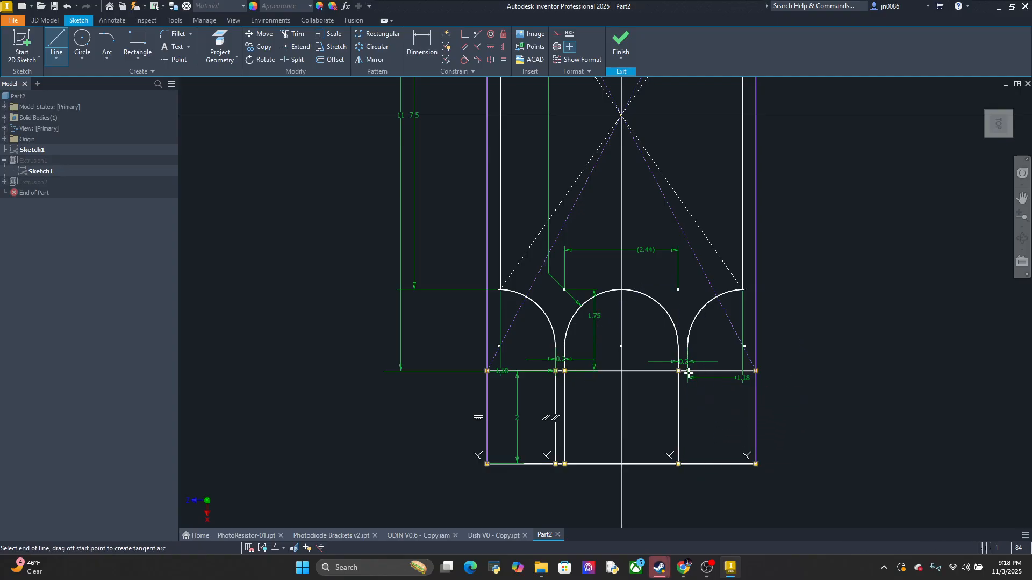
left_click(690, 463)
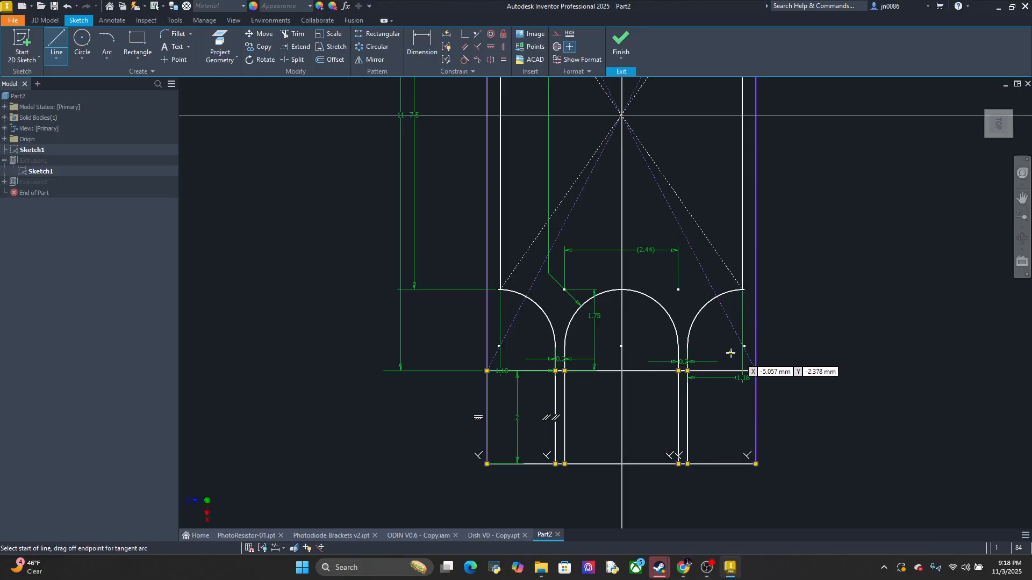
key("Escape")
Delete the frame's original lower edge above the extension, finish the sketch and accept the model update
left_click(720, 371)
key("Delete")
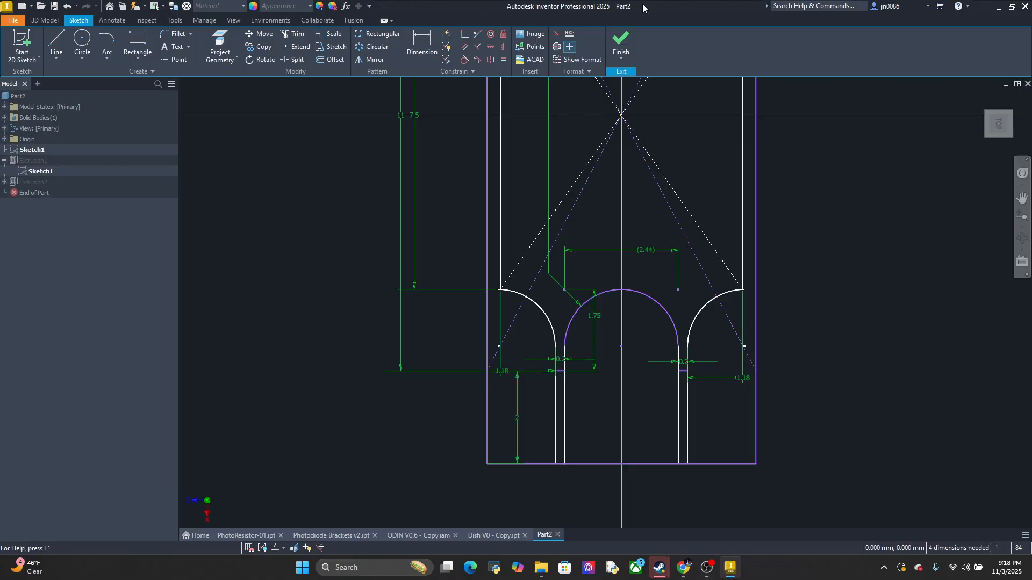
left_click(621, 42)
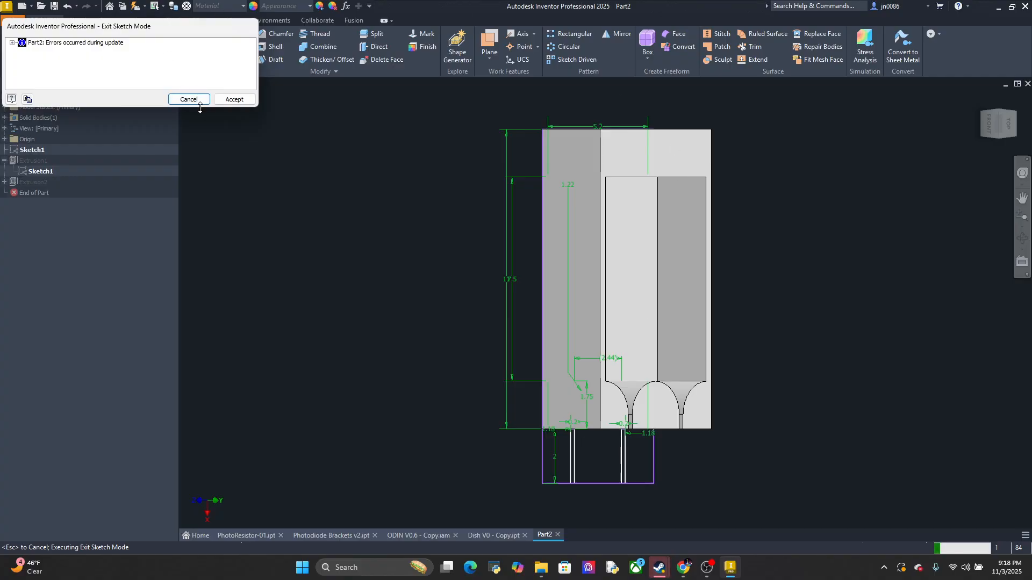
left_click(231, 100)
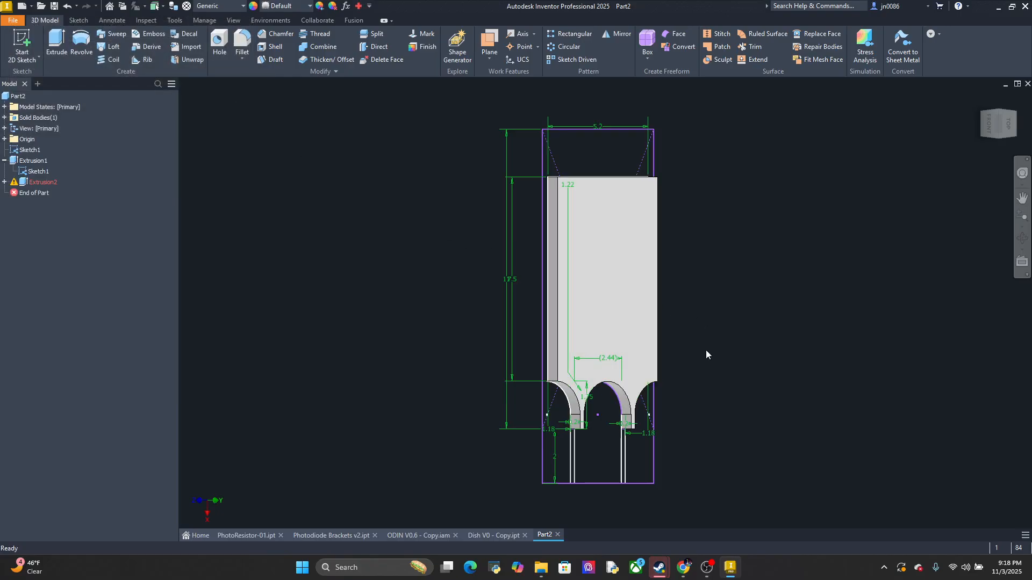
mouse_move(746, 348)
middle_mouse_down("shift")
mouse_move(719, 350)
mouse_move(675, 329)
mouse_move(673, 350)
middle_mouse_up("shift")
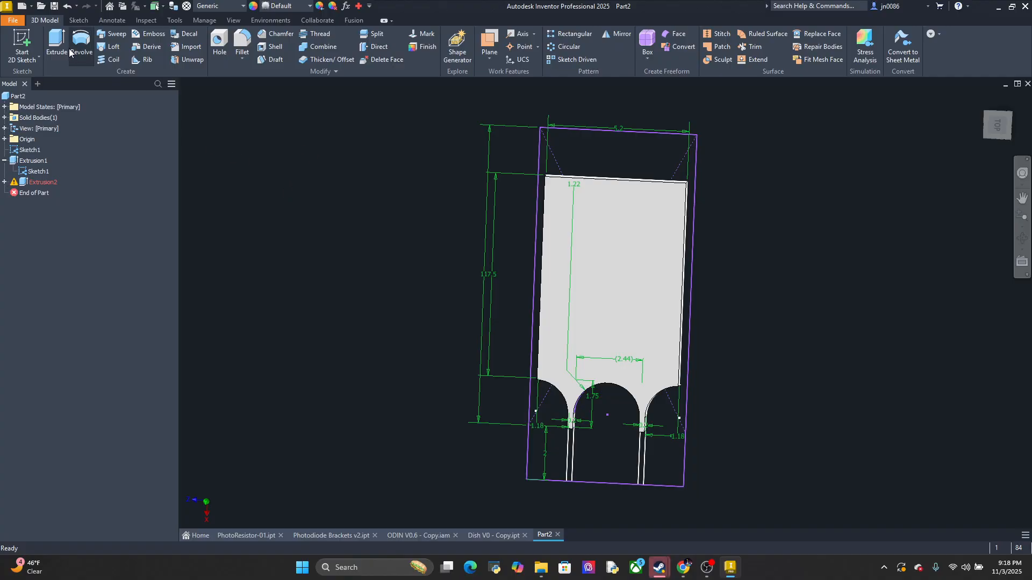
Extrude the two lead strips in the 2 mm extension by 0.5 mm
left_click(54, 43)
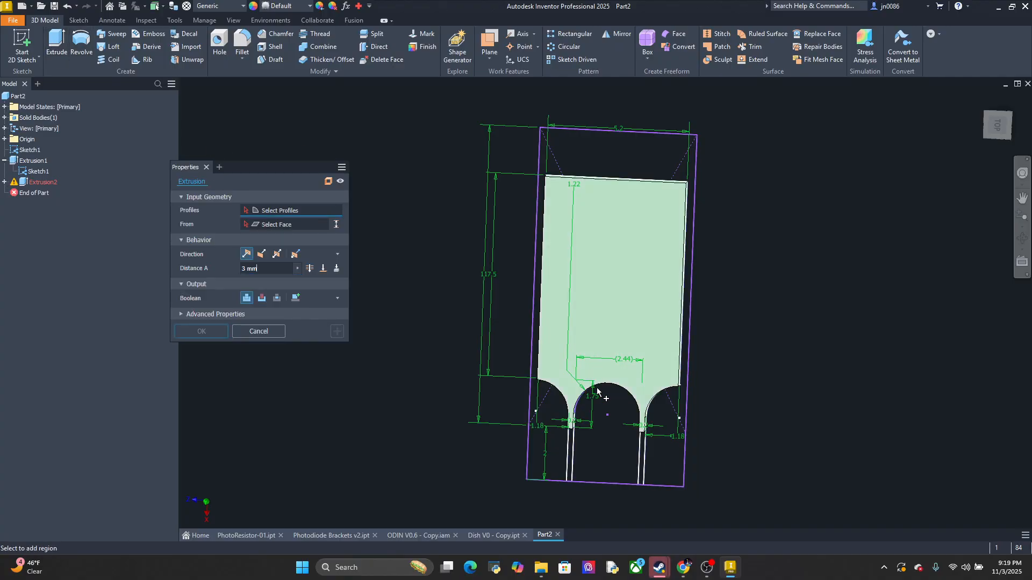
scroll(570, 461, "up", 5)
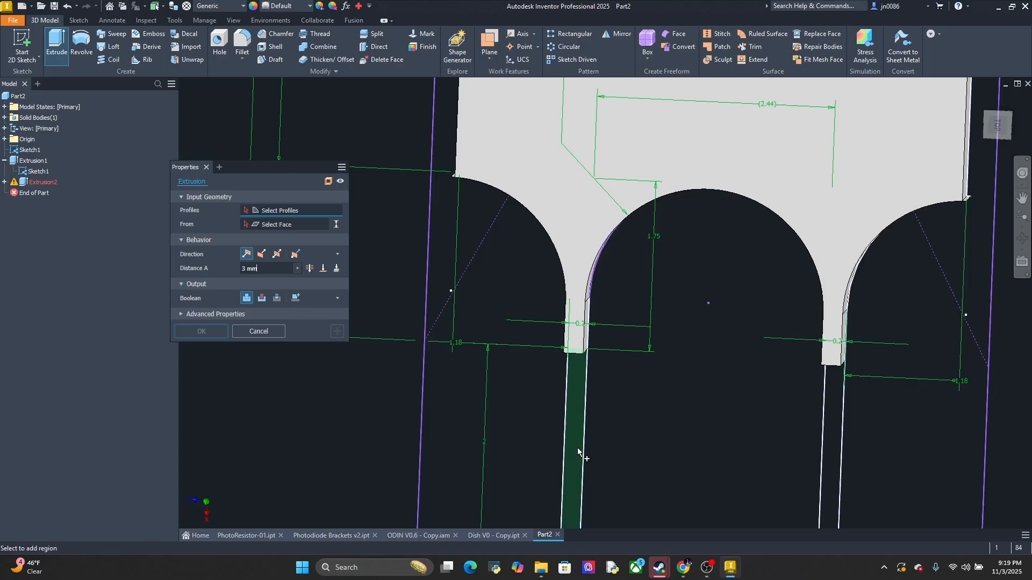
scroll(578, 450, "down", 3)
left_click(575, 450)
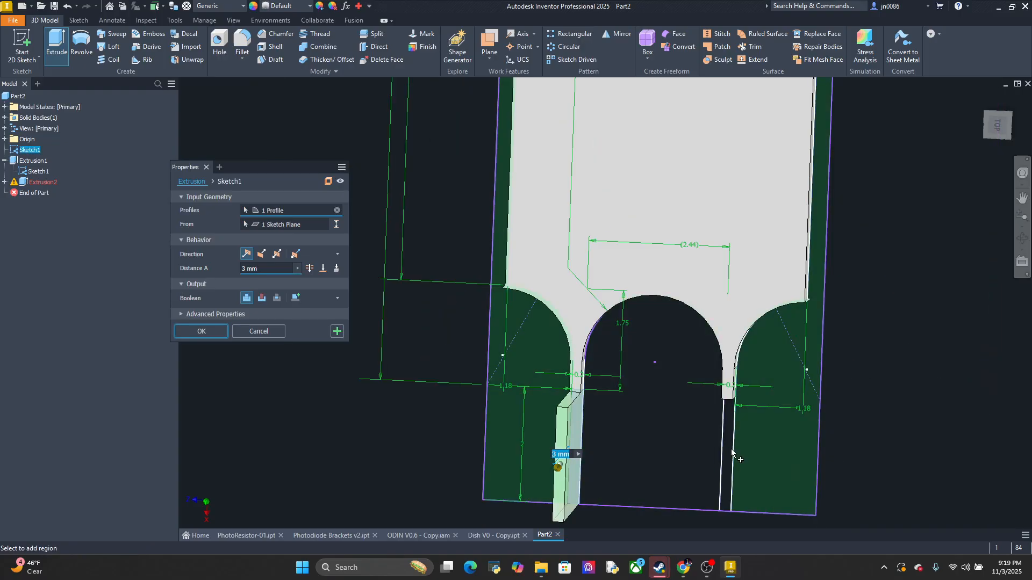
left_click(726, 454)
left_click(271, 268)
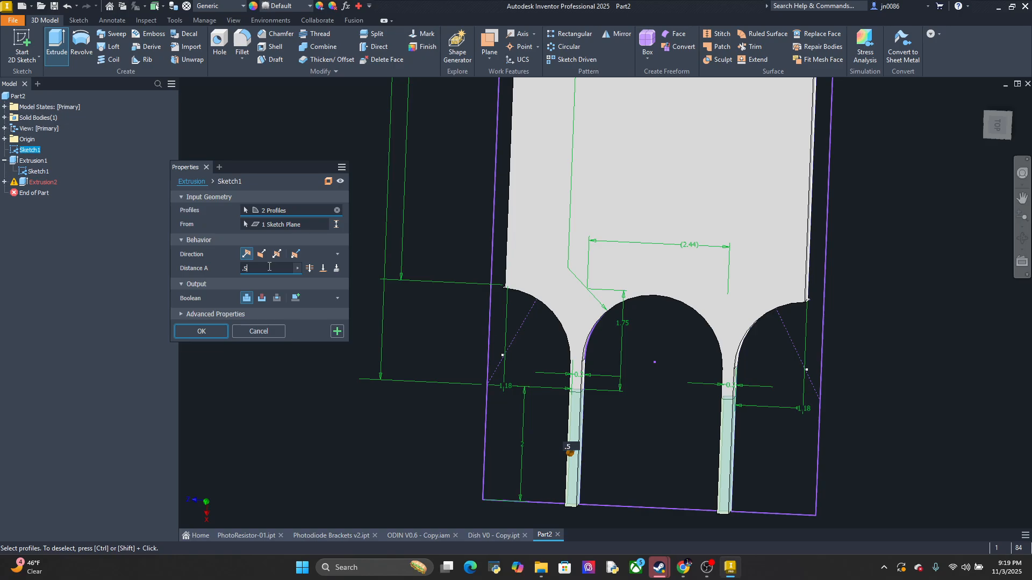
left_click(201, 332)
middle_click_drag(489, 392, 454, 349)
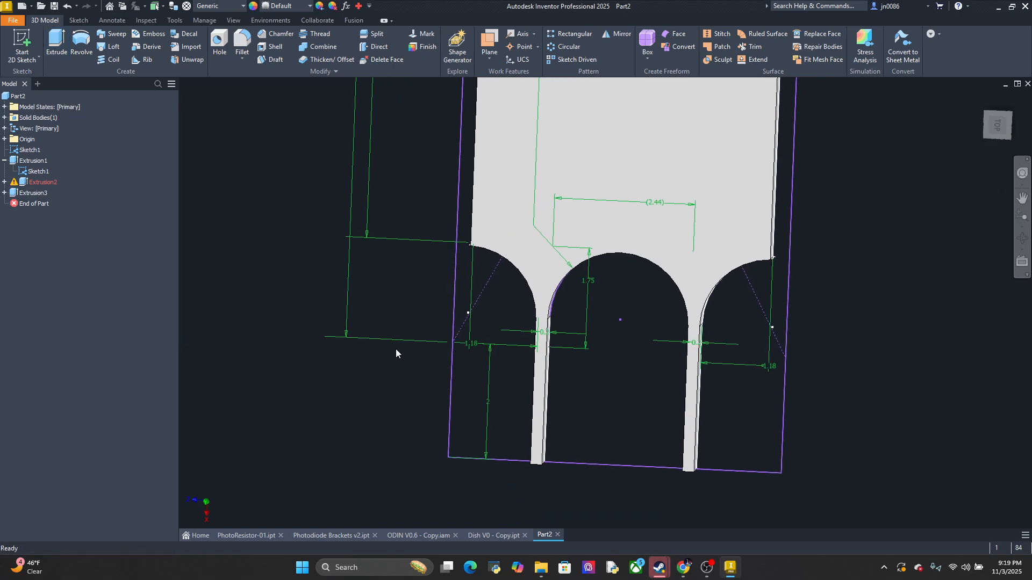
Extrude the outer frame profile and the arched region between the lead strips by 3 mm, joined to the body
left_click(57, 47)
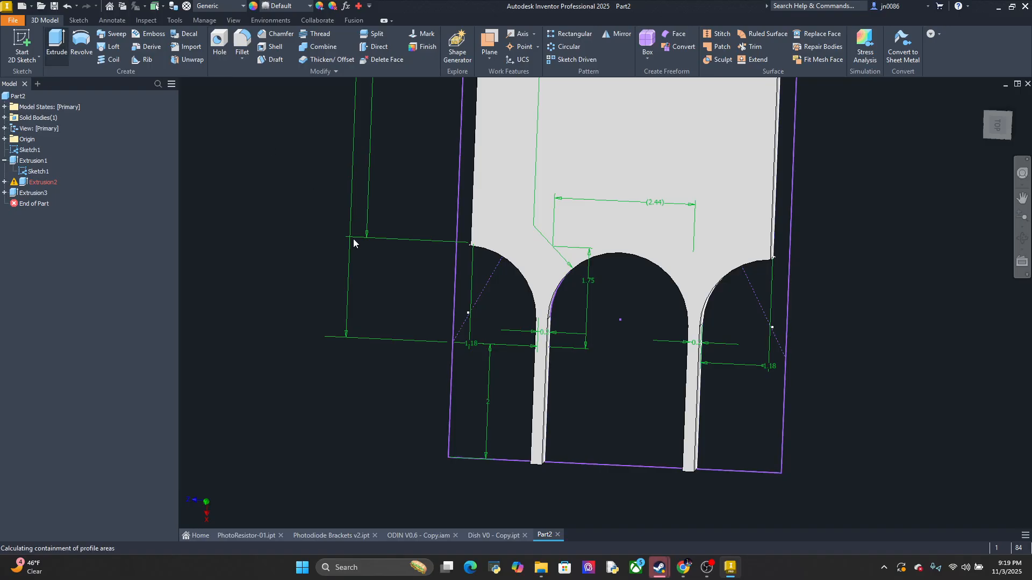
left_click(474, 409)
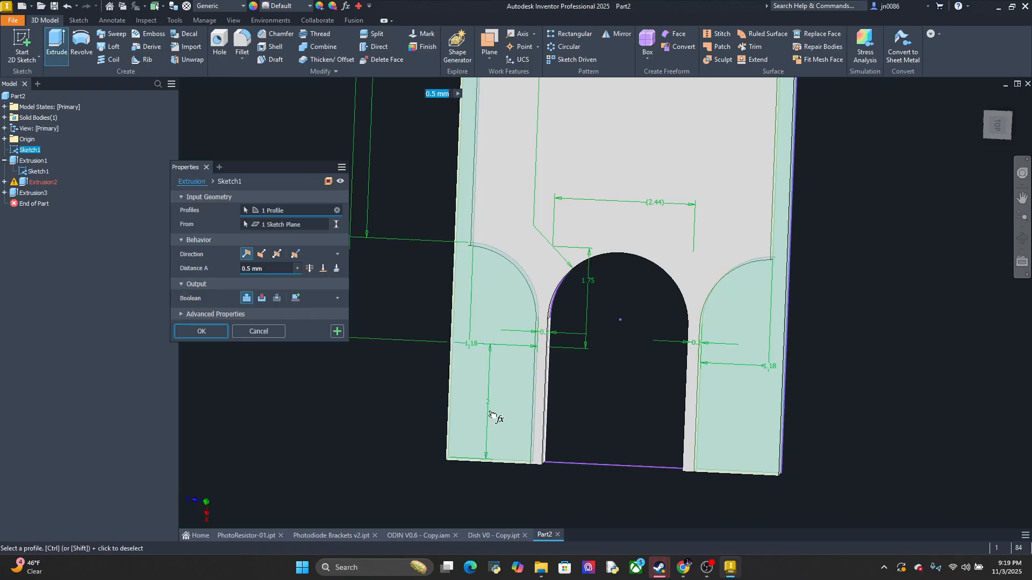
left_click(603, 403)
left_click(263, 270)
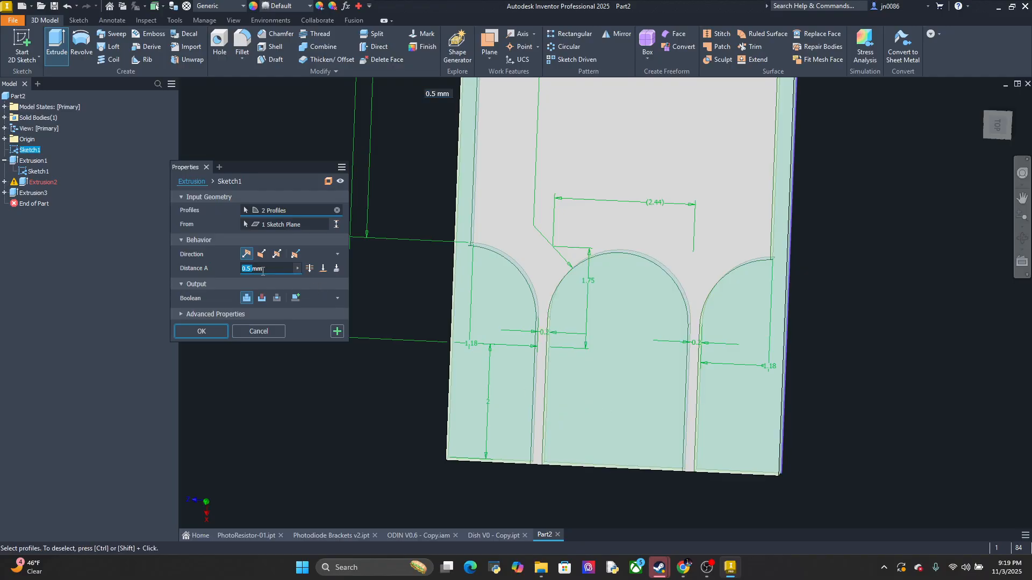
type("3")
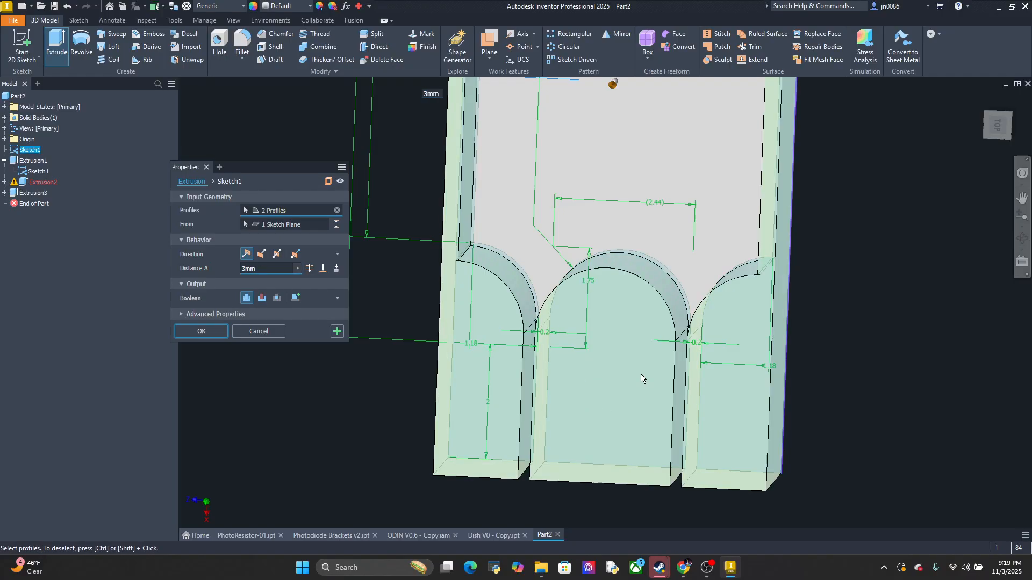
middle_click_drag(643, 376, 661, 290)
middle_click_drag(660, 338, 726, 390, "shift")
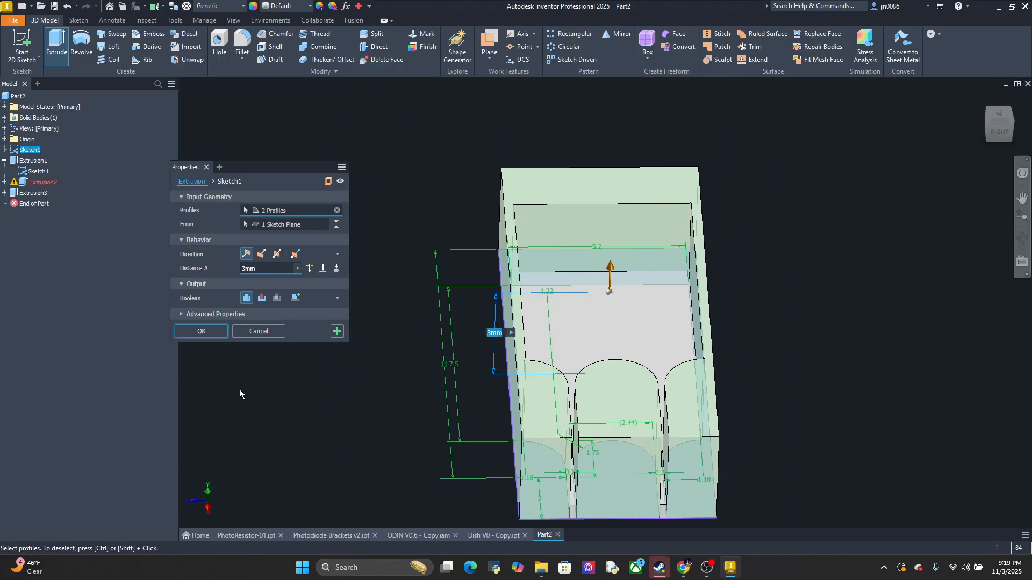
left_click(202, 331)
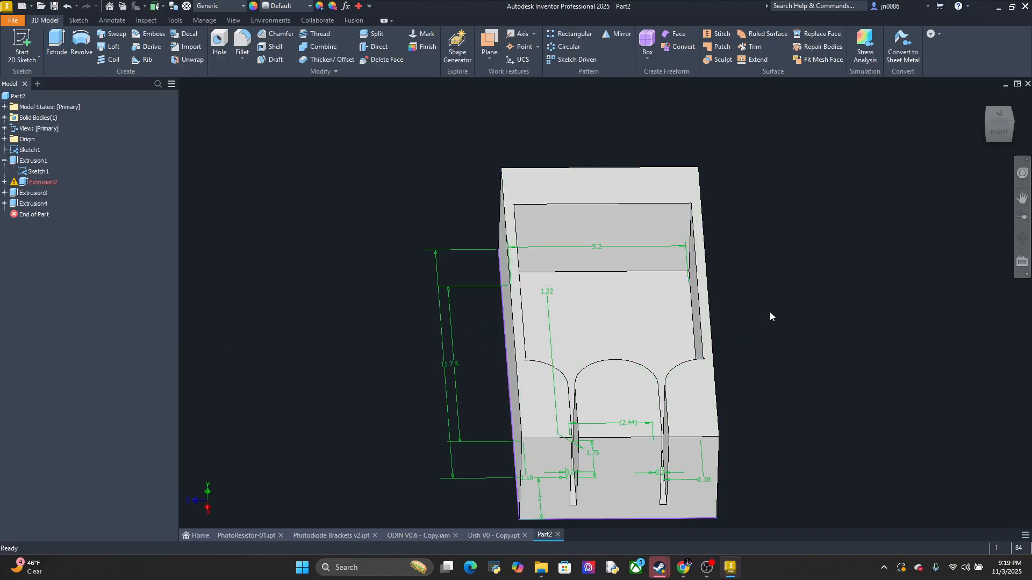
middle_click_drag(770, 312, 738, 324, "shift")
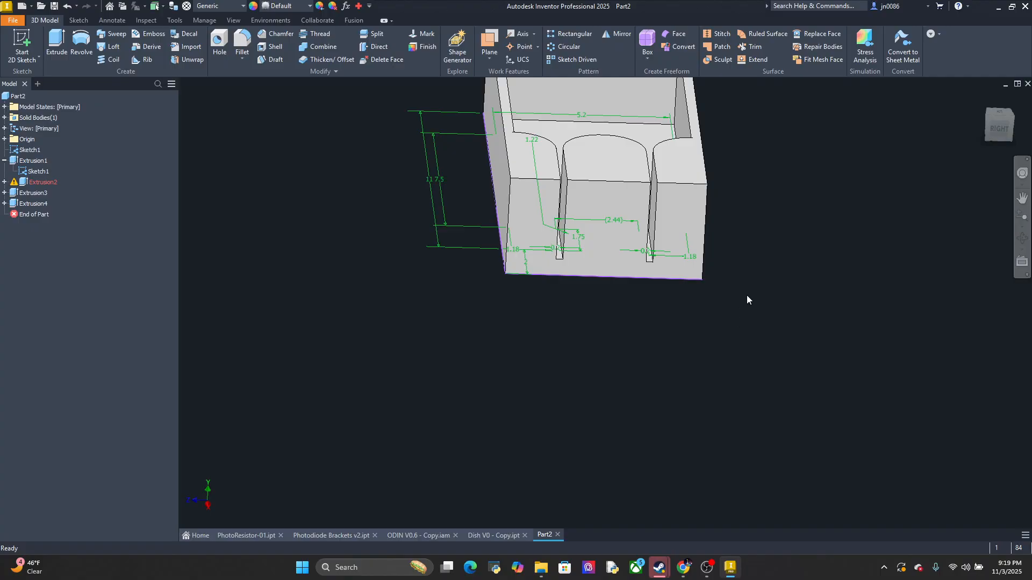
middle_click_drag(737, 261, 730, 262, "shift")
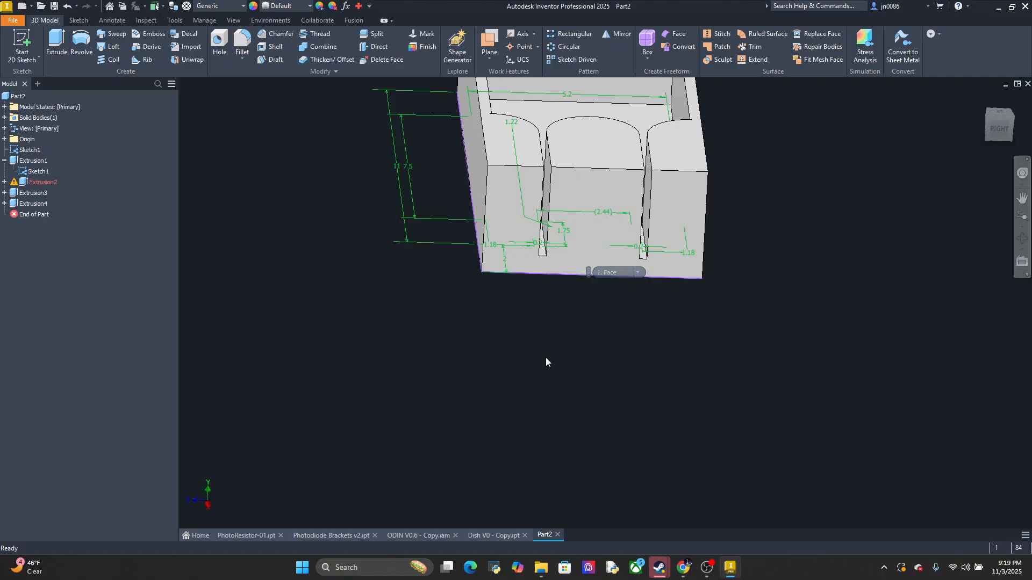
Switch to the Dish V0 - Copy part and finish its open slot sketch
left_click(338, 534)
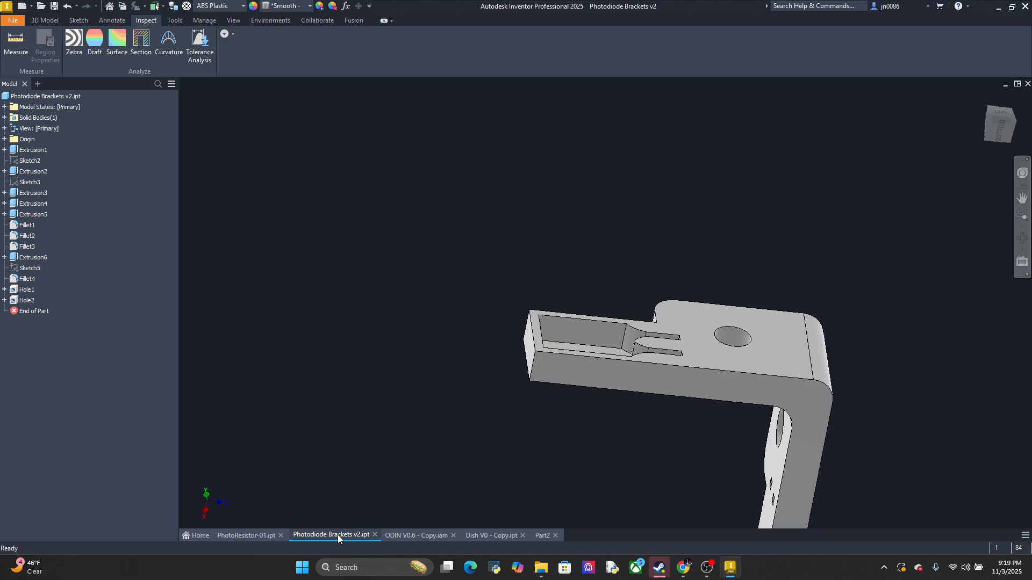
left_click(256, 534)
scroll(693, 388, "down", 1)
scroll(641, 386, "up", 4)
scroll(613, 372, "down", 3)
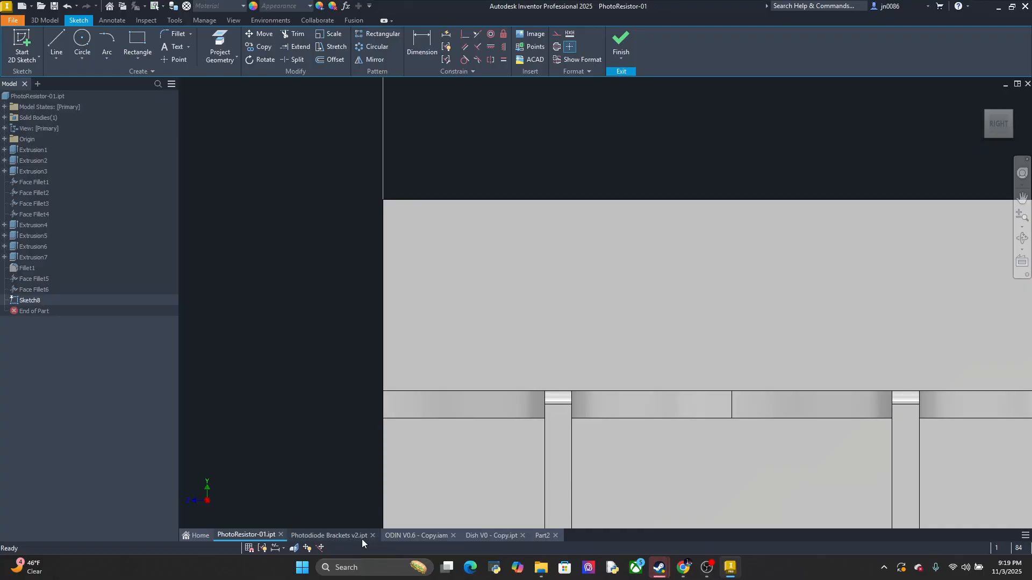
left_click(508, 536)
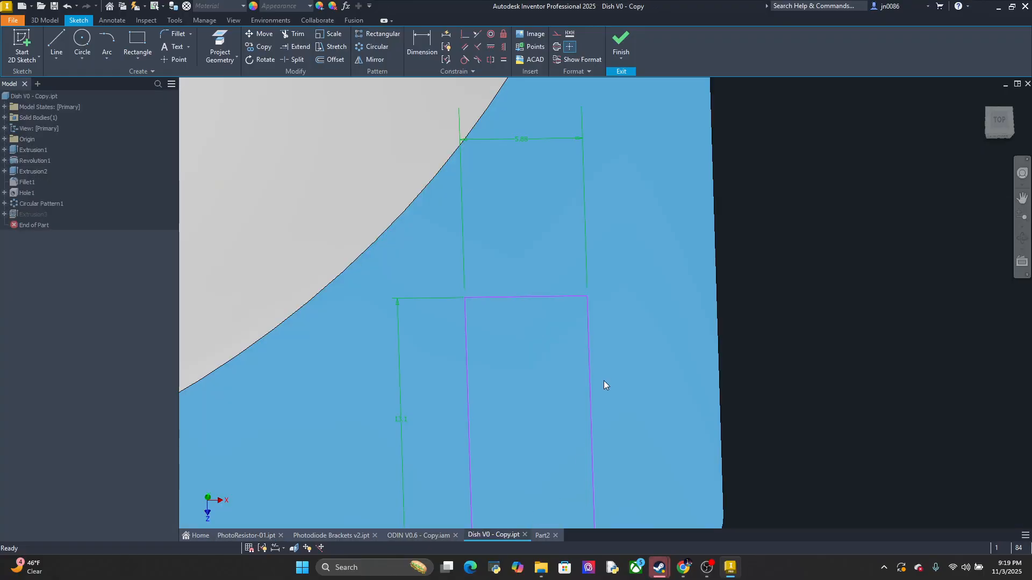
scroll(604, 381, "down", 4)
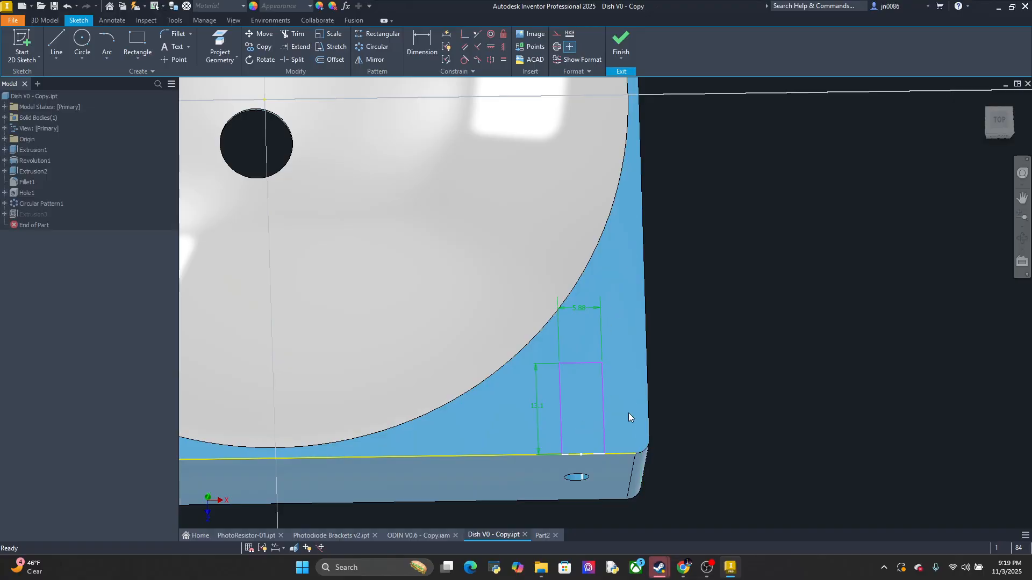
middle_click_drag(628, 413, 618, 431)
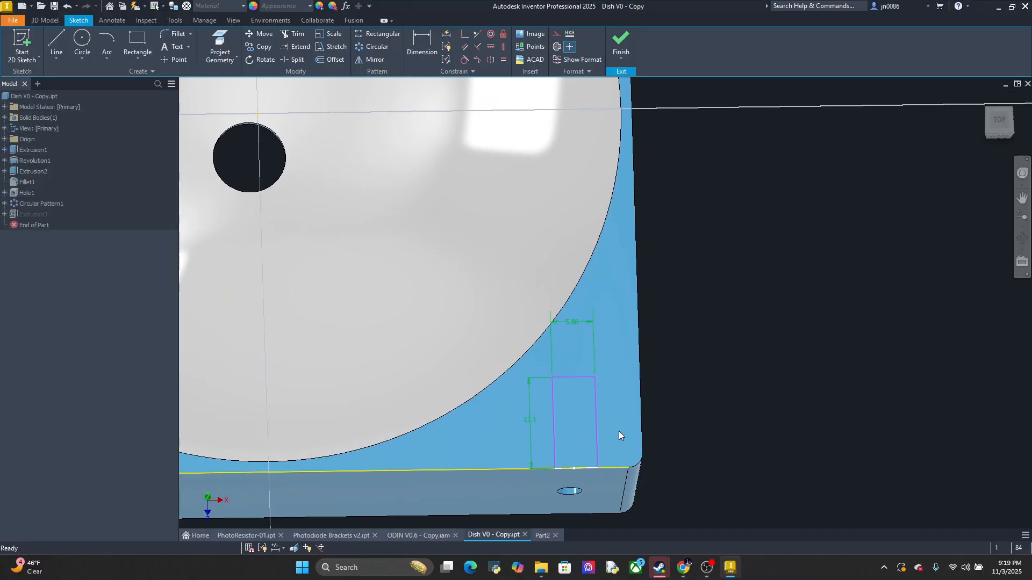
left_click(625, 40)
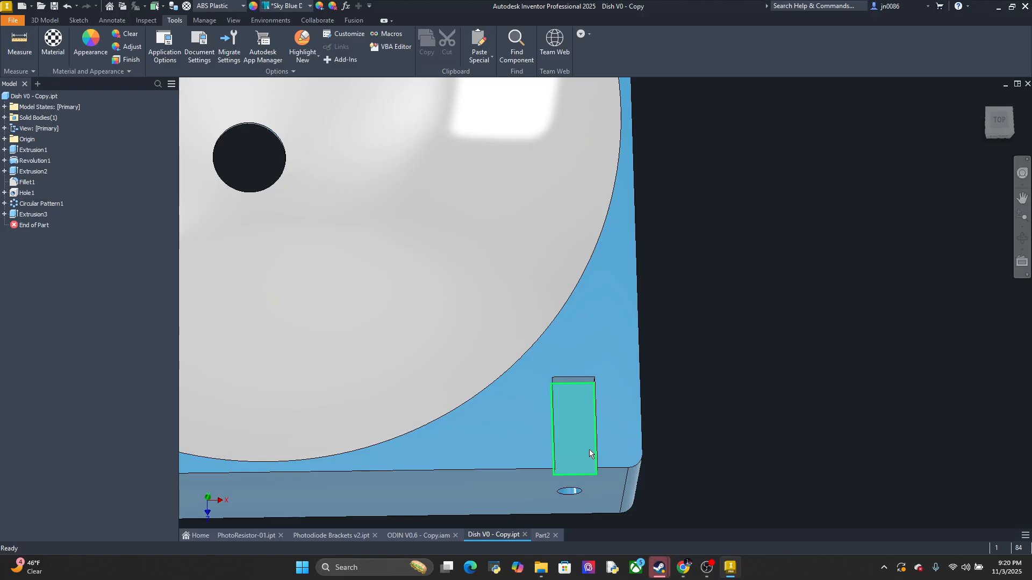
Start a new sketch for a rectangle on the floor face of the dish's corner slot
mouse_move(589, 450)
scroll(585, 466, "down", 3)
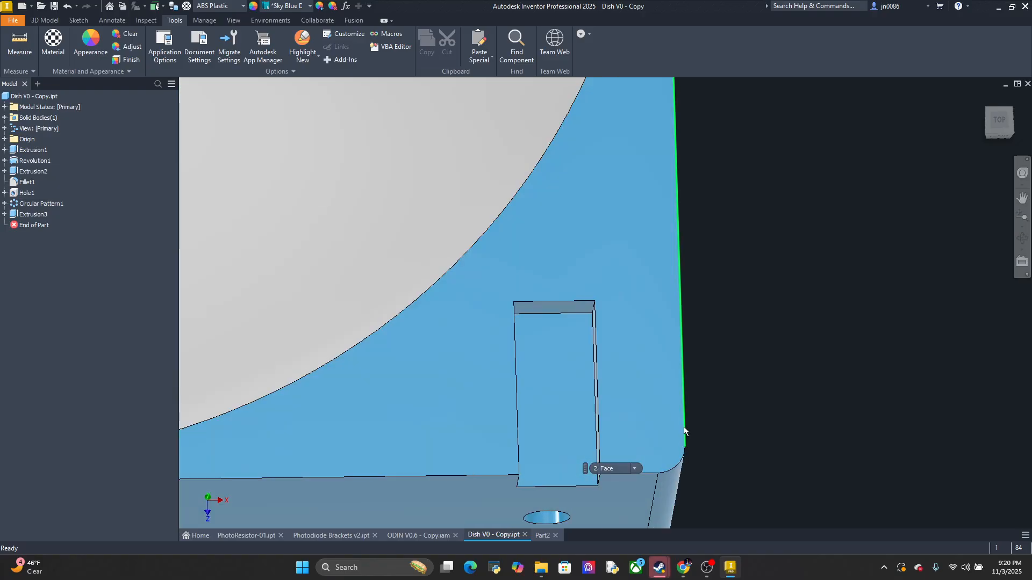
middle_click_drag(685, 429, 685, 316)
middle_click_drag(703, 369, 708, 424, "shift")
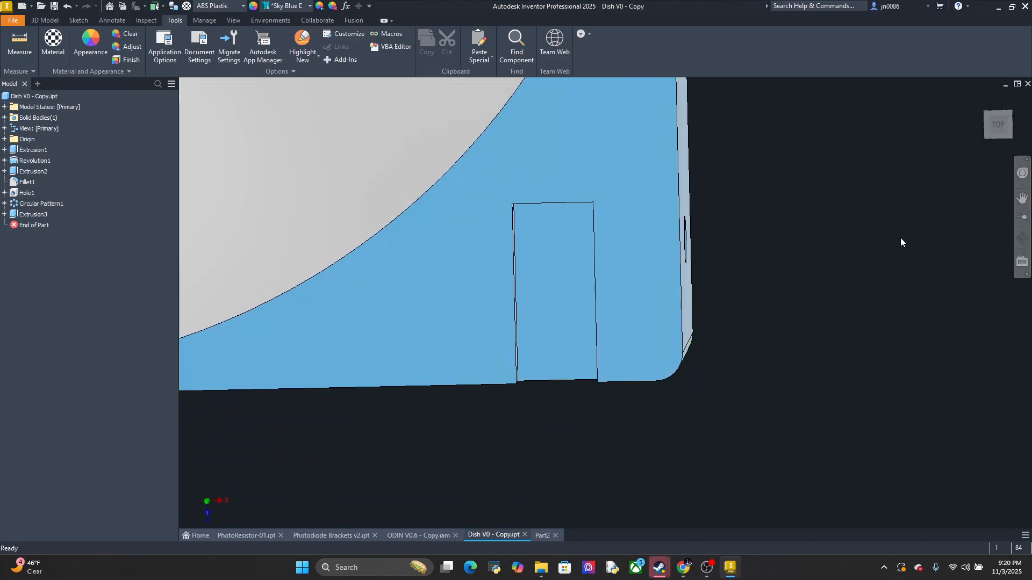
left_click(1001, 129)
scroll(753, 461, "down", 3)
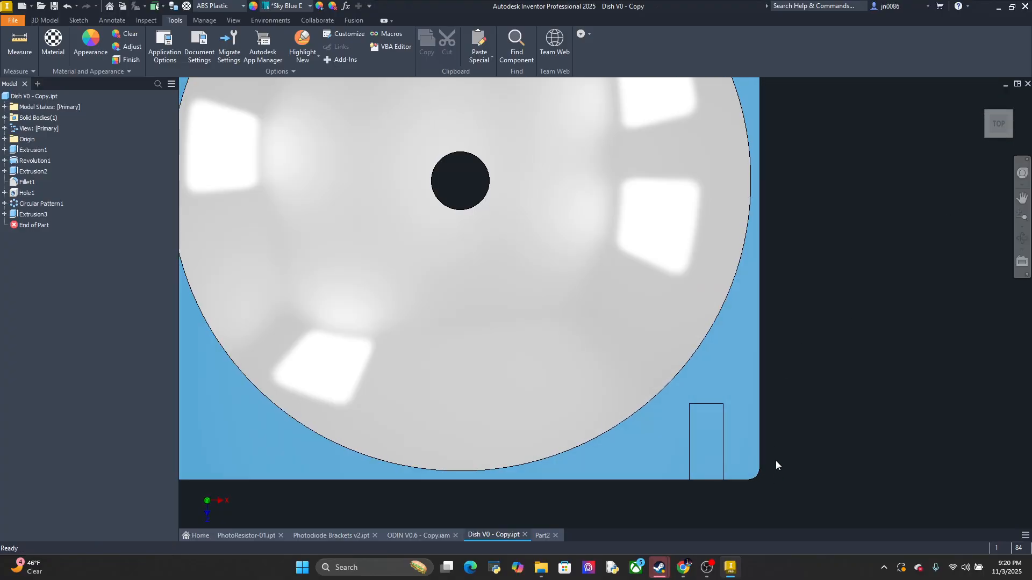
scroll(776, 460, "down", 3)
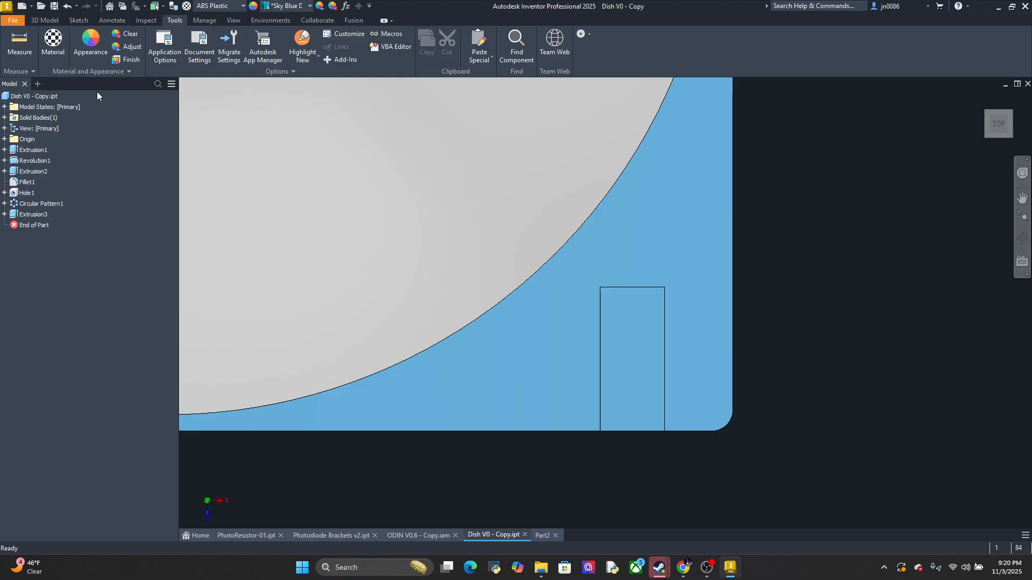
left_click(43, 20)
left_click(80, 20)
left_click(130, 38)
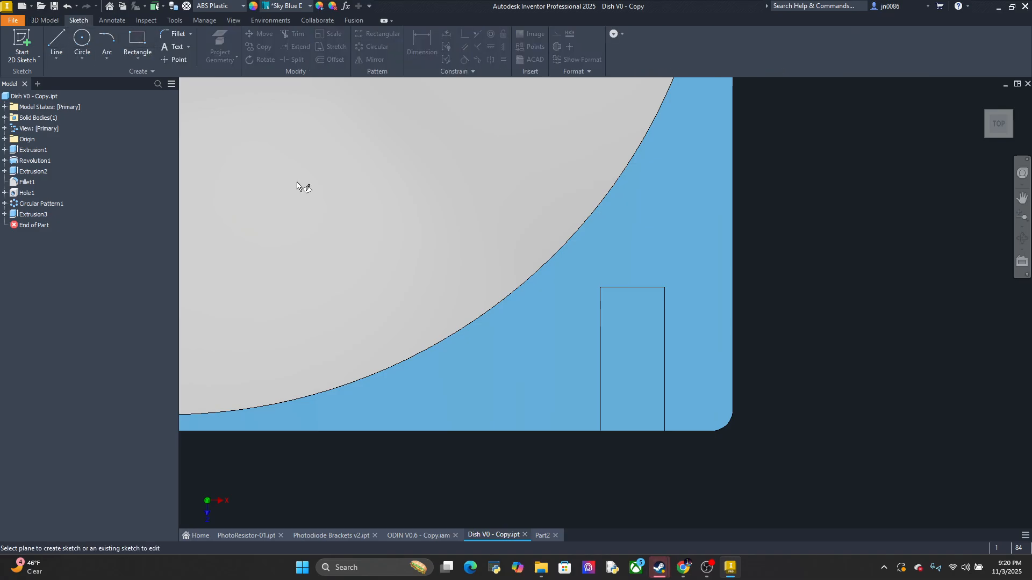
left_click(617, 424)
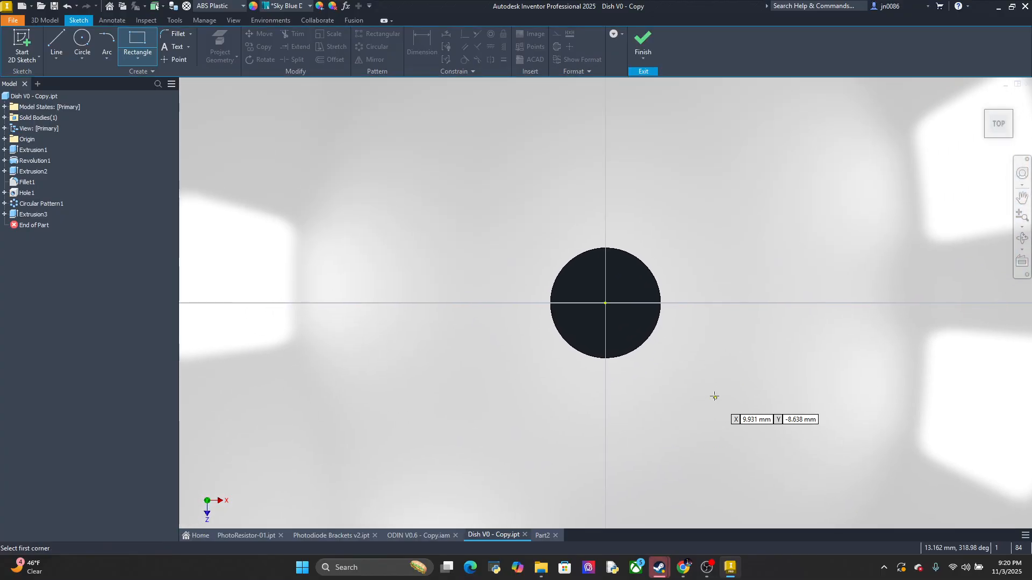
middle_click_drag(724, 400, 482, 122)
middle_click_drag(724, 396, 562, 231)
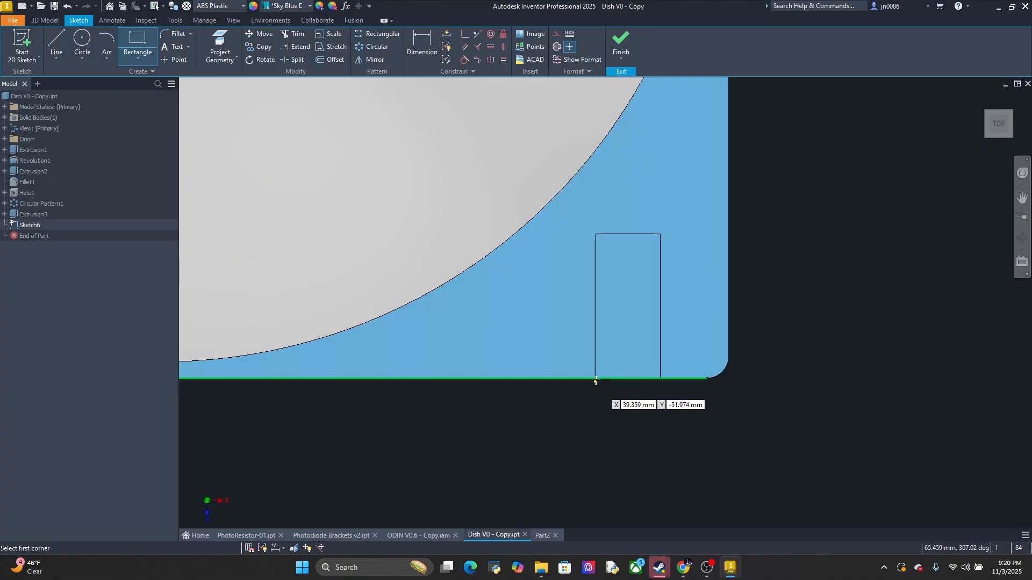
left_click(595, 379)
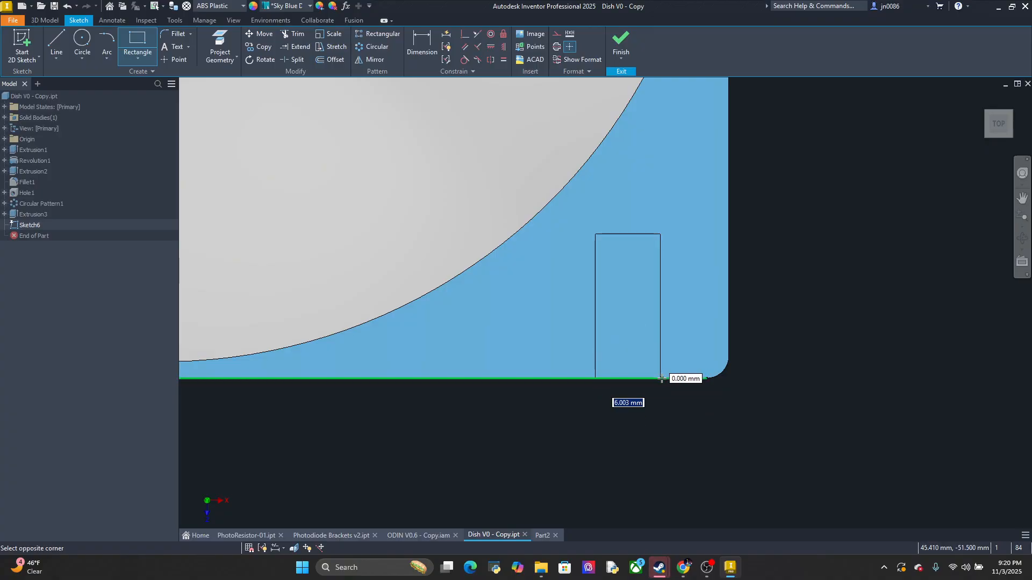
scroll(659, 380, "up", 6)
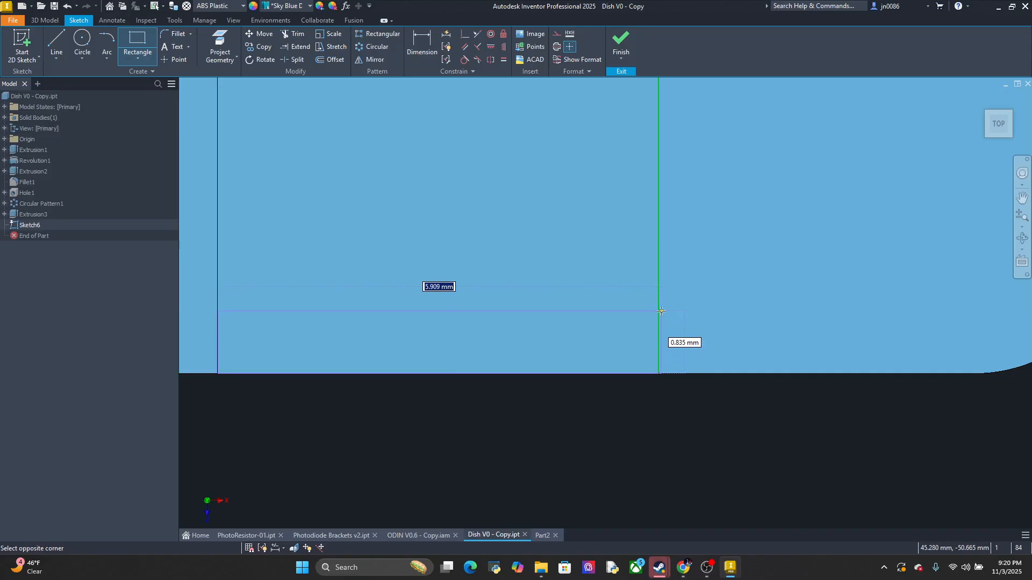
key("Escape")
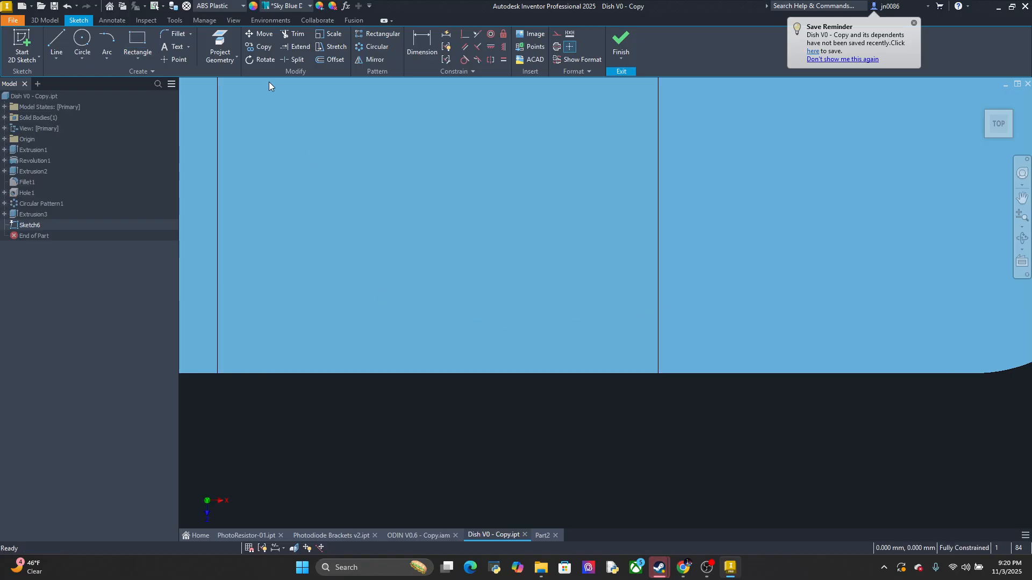
left_click(137, 43)
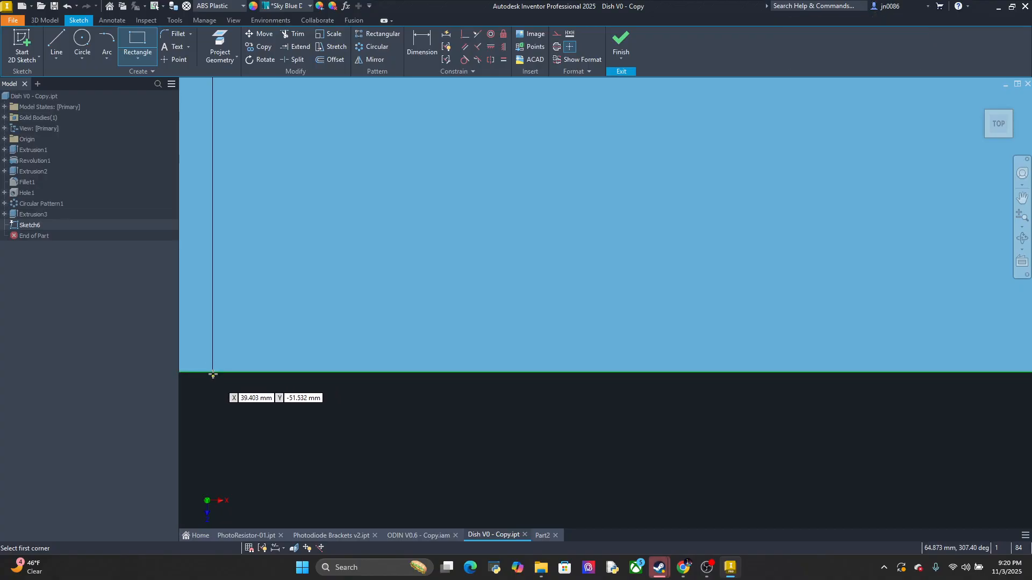
left_click(213, 372)
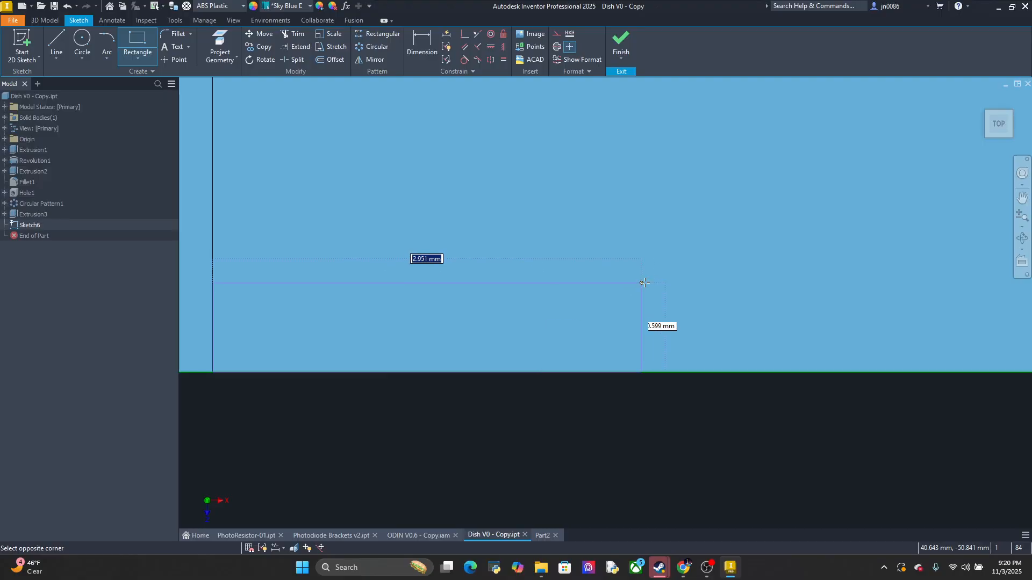
scroll(645, 282, "up", 2)
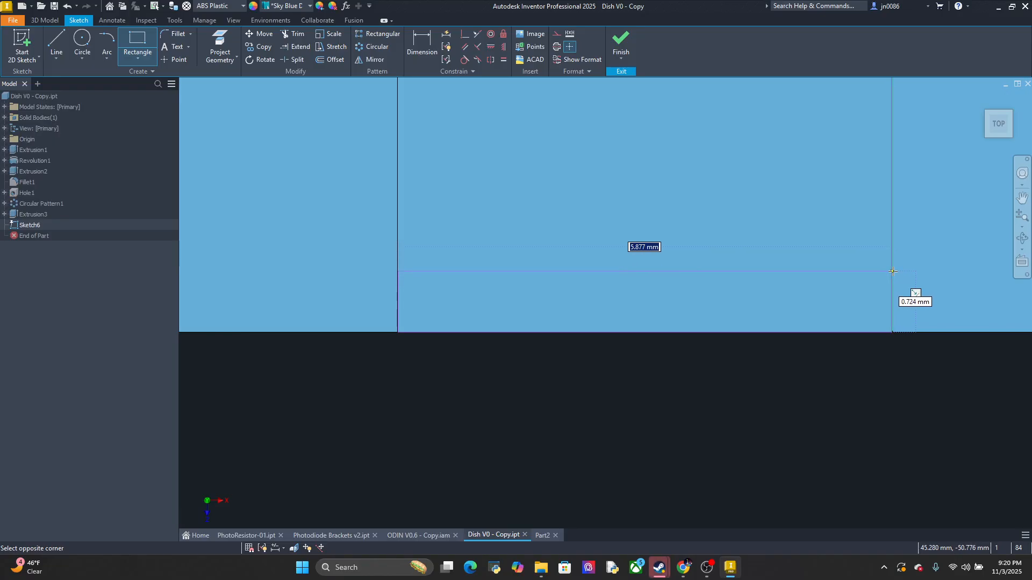
scroll(894, 272, "down", 5)
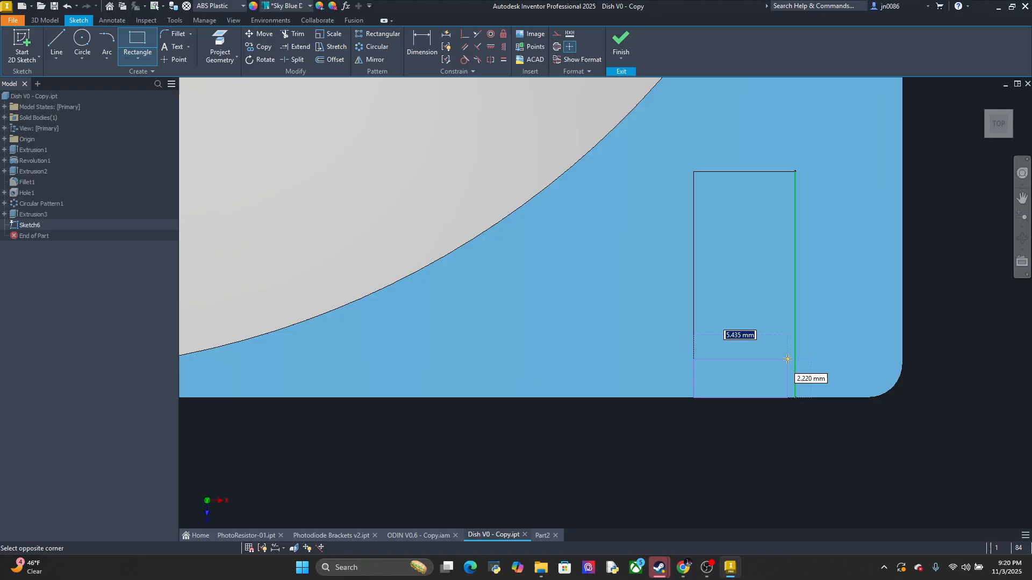
scroll(787, 359, "up", 2)
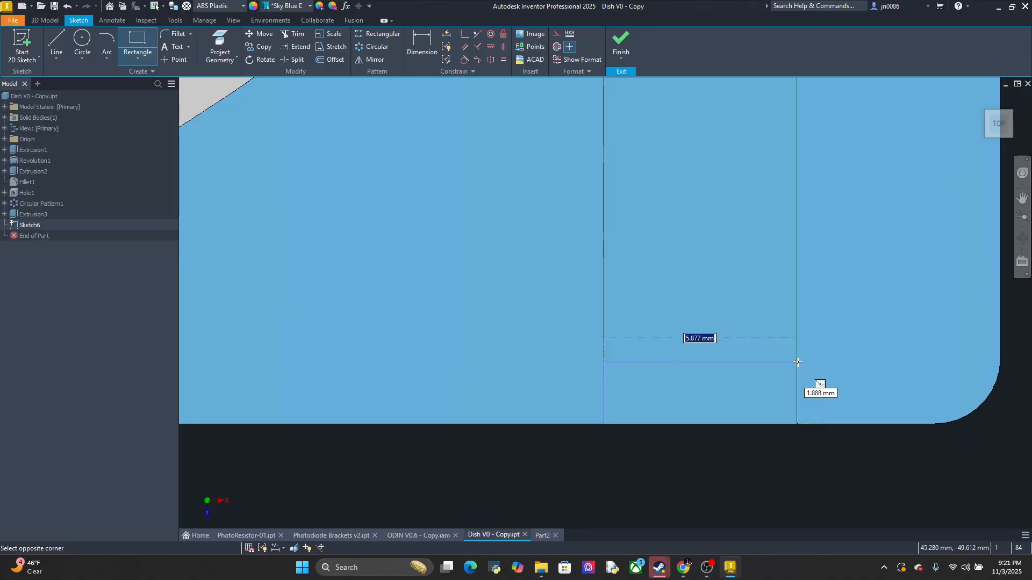
key("Escape")
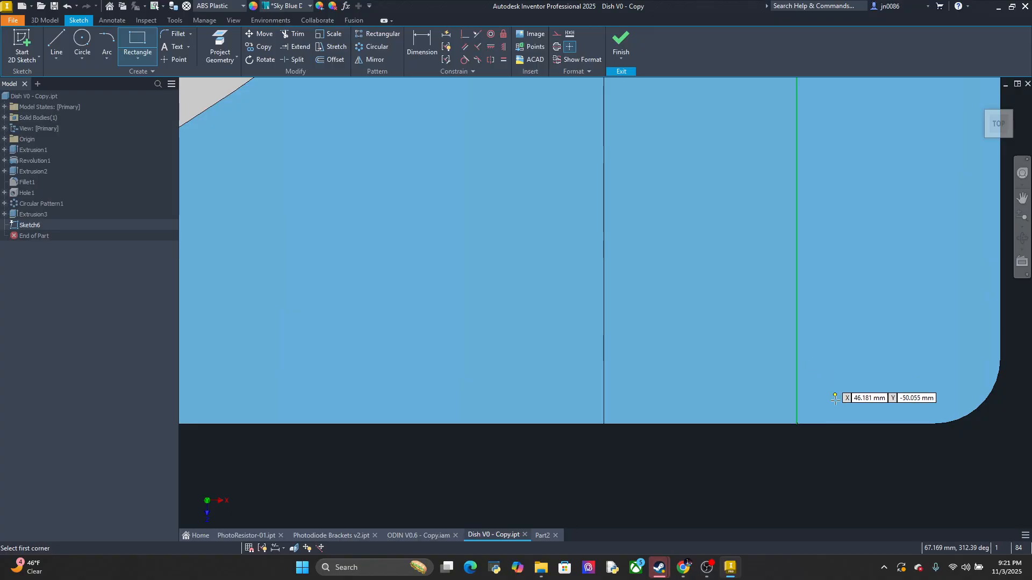
Sketch a rectangle across the slot's full width at its open edge, about 5.88 mm wide and 2.13 mm deep
scroll(680, 387, "down", 3)
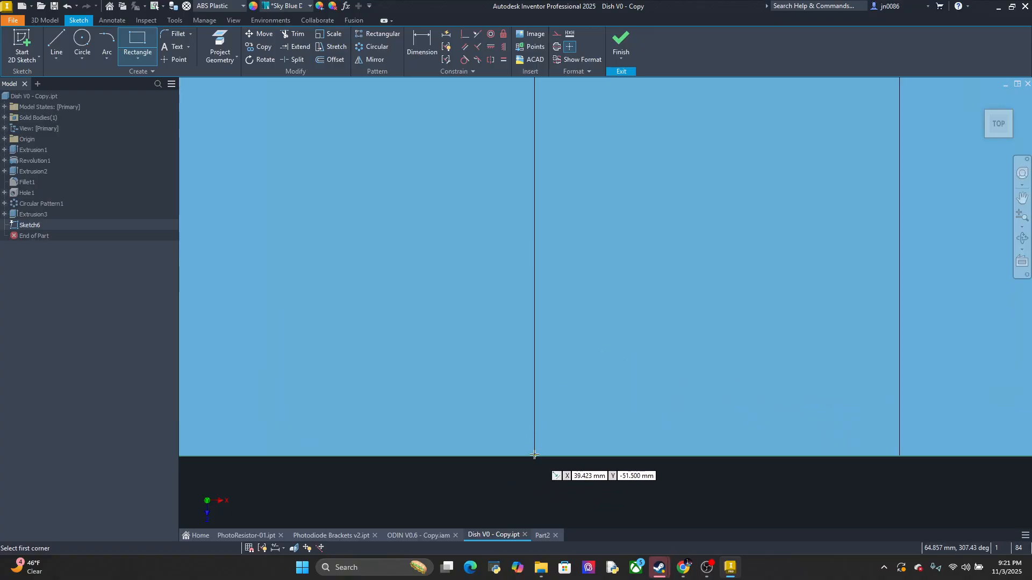
scroll(532, 455, "down", 2)
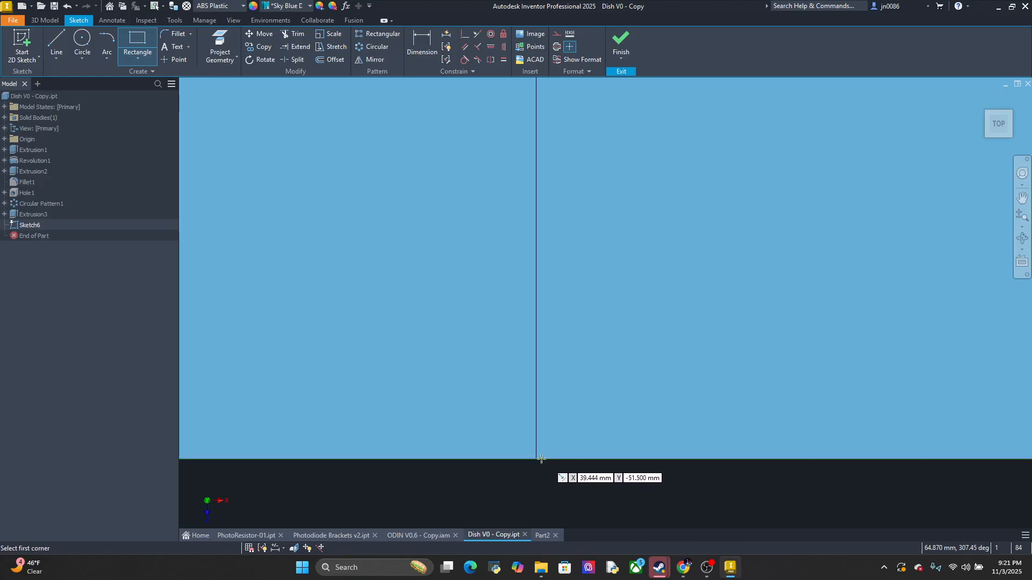
middle_click_drag(584, 433, 352, 410)
scroll(375, 408, "up", 1)
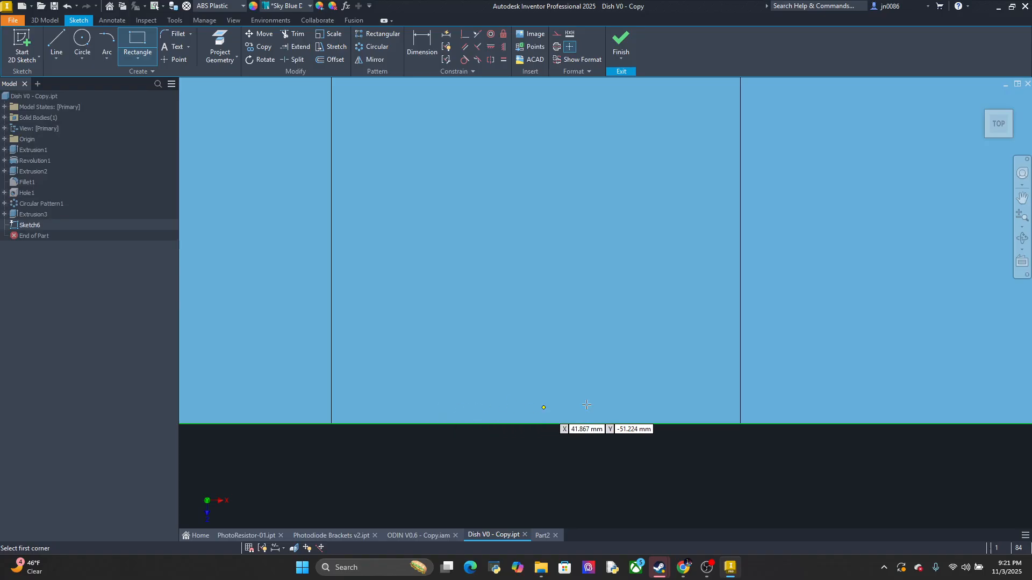
left_click(742, 423)
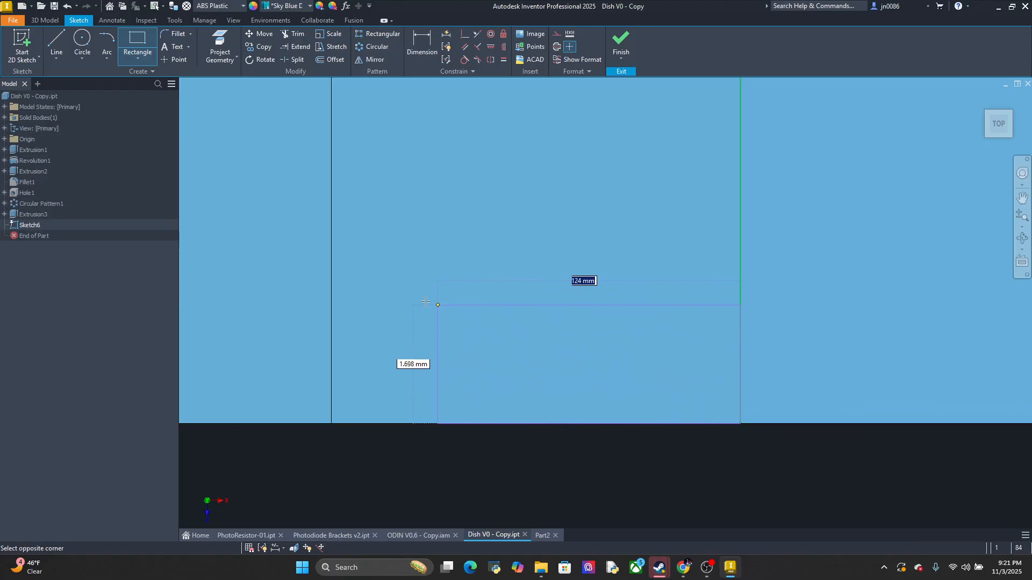
left_click(333, 275)
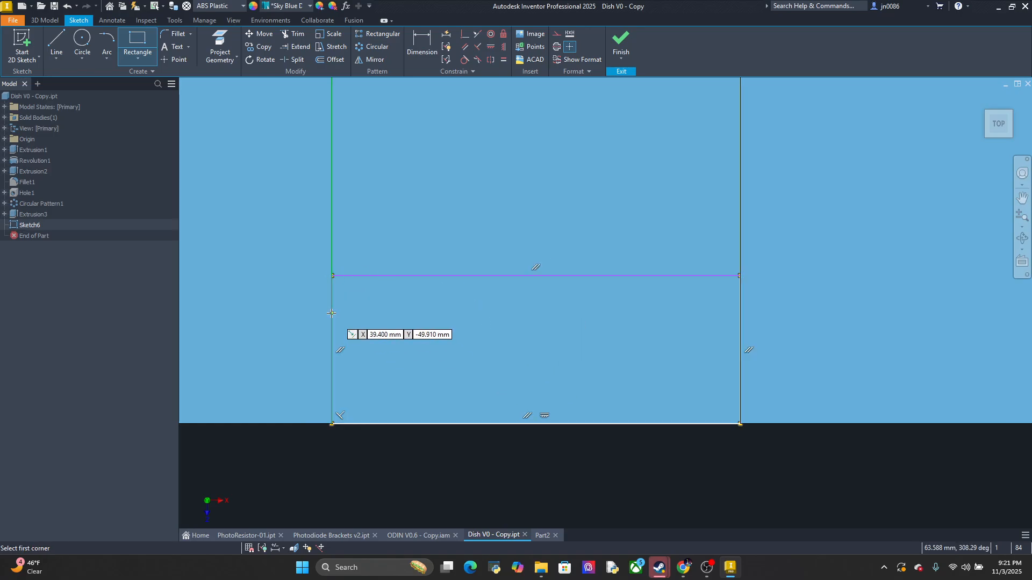
Dimension the distance between the rectangle's two long edges as 2 mm
key("d")
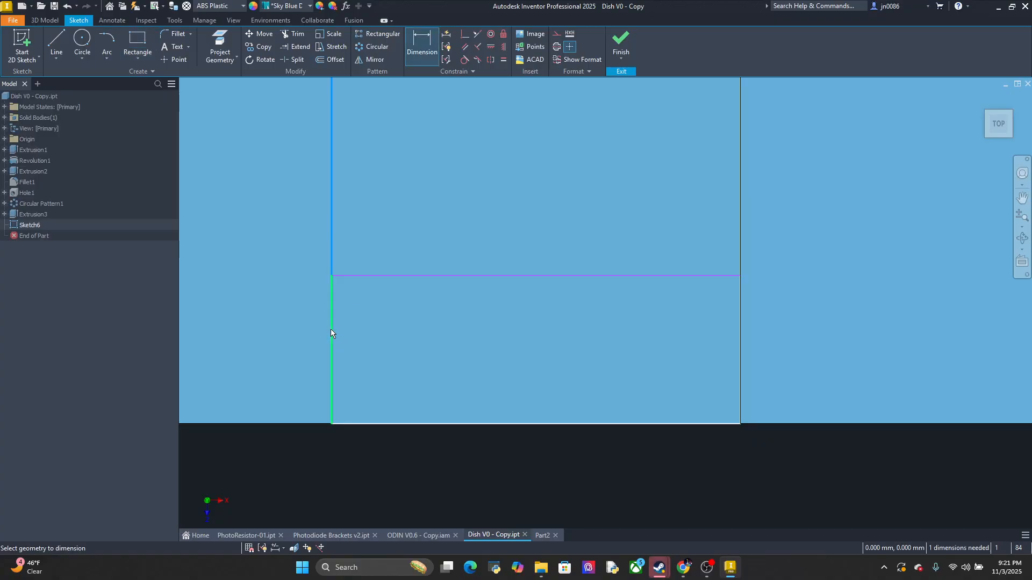
left_click(331, 329)
key("Escape")
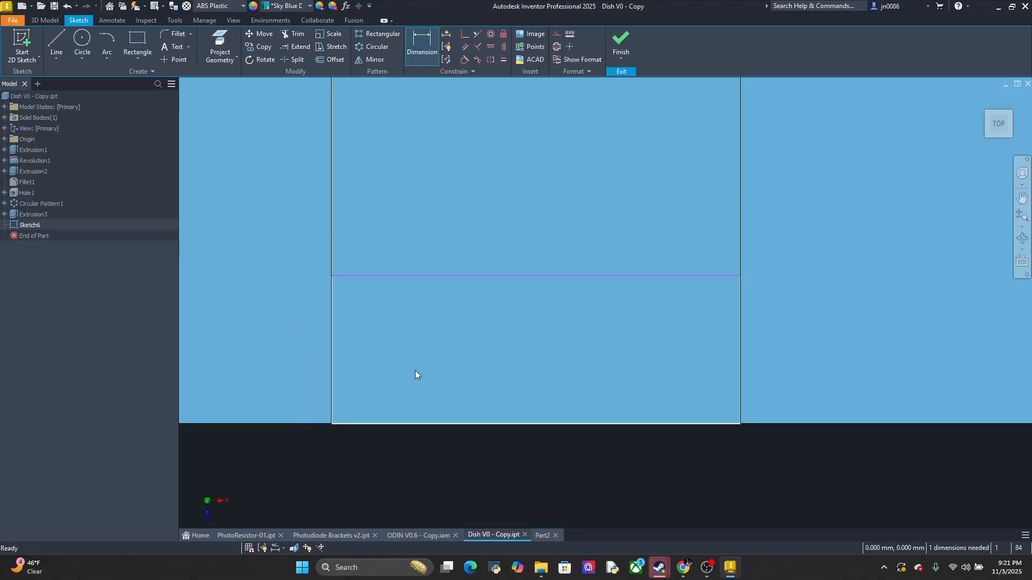
left_click(429, 51)
left_click(361, 424)
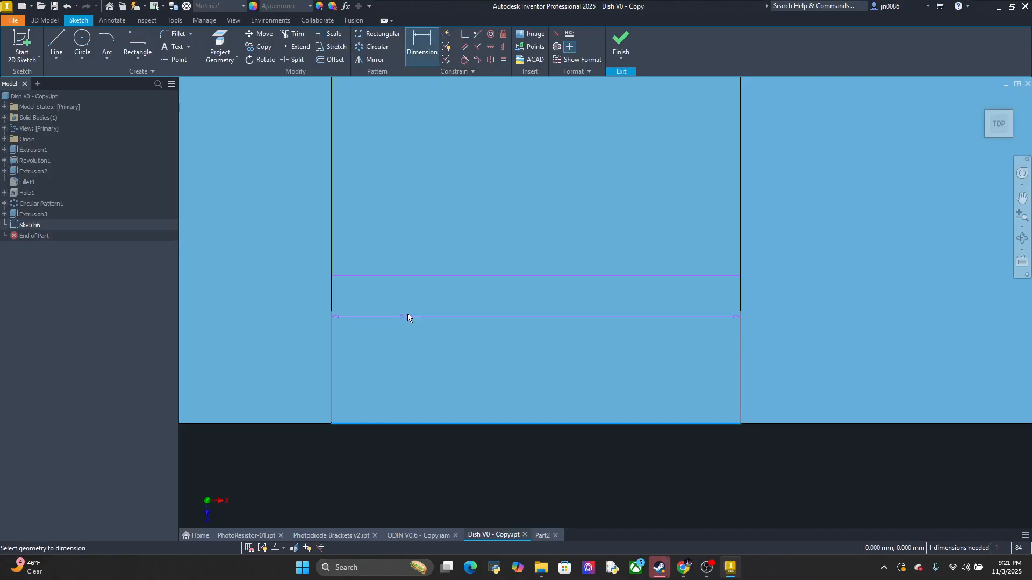
left_click(406, 276)
left_click(527, 302)
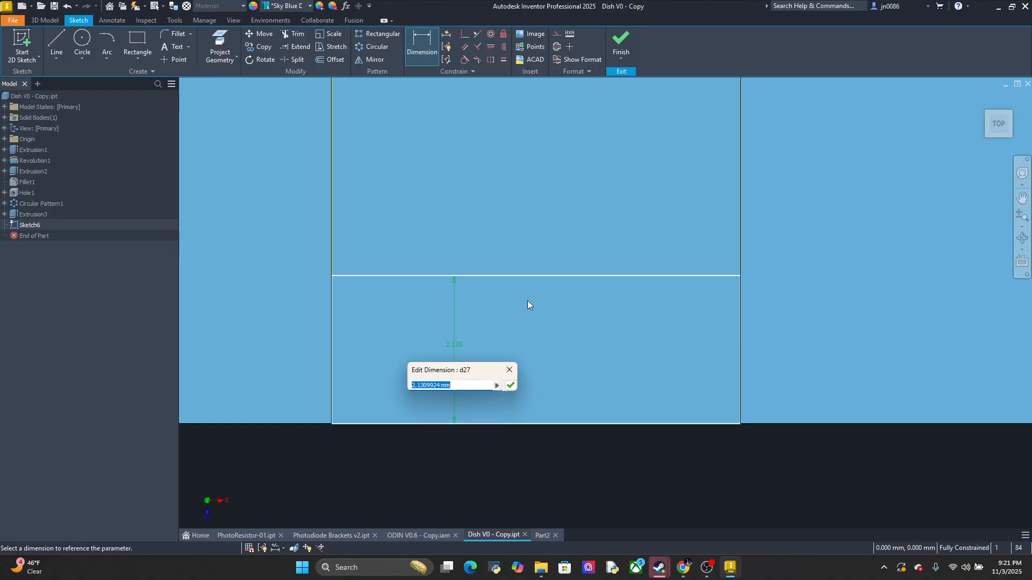
type("2")
key("Return")
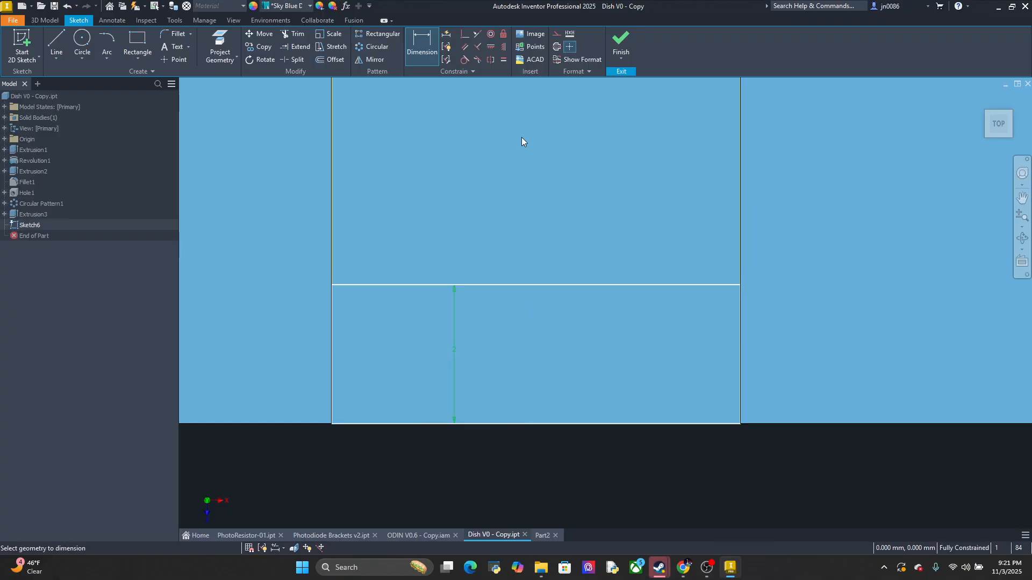
mouse_move(519, 362)
middle_mouse_down()
mouse_move(528, 272)
mouse_move(520, 303)
mouse_move(591, 395)
mouse_move(624, 417)
mouse_move(604, 369)
mouse_move(605, 389)
mouse_move(610, 350)
middle_mouse_up()
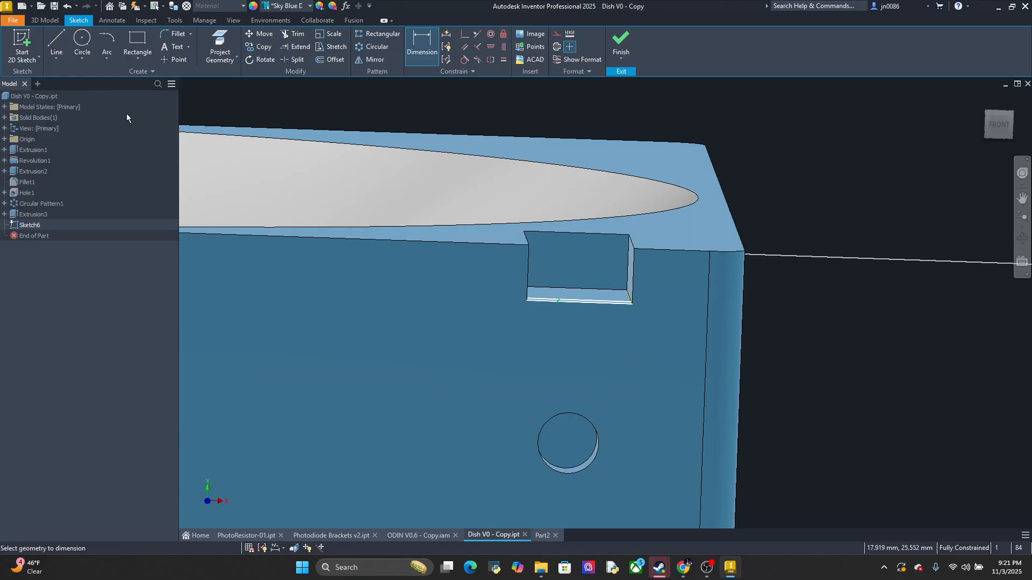
key("Escape")
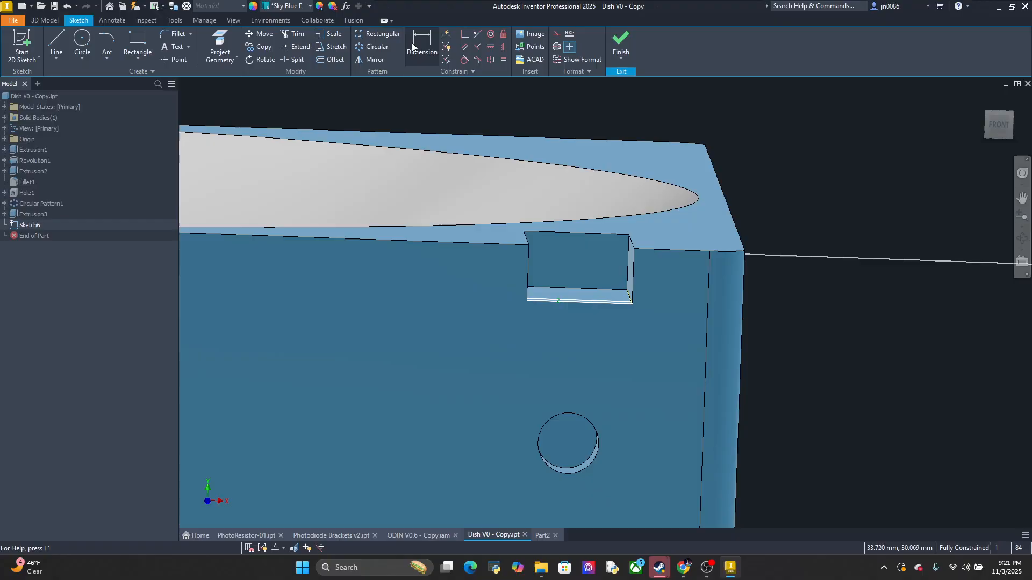
left_click(416, 48)
left_click(546, 302)
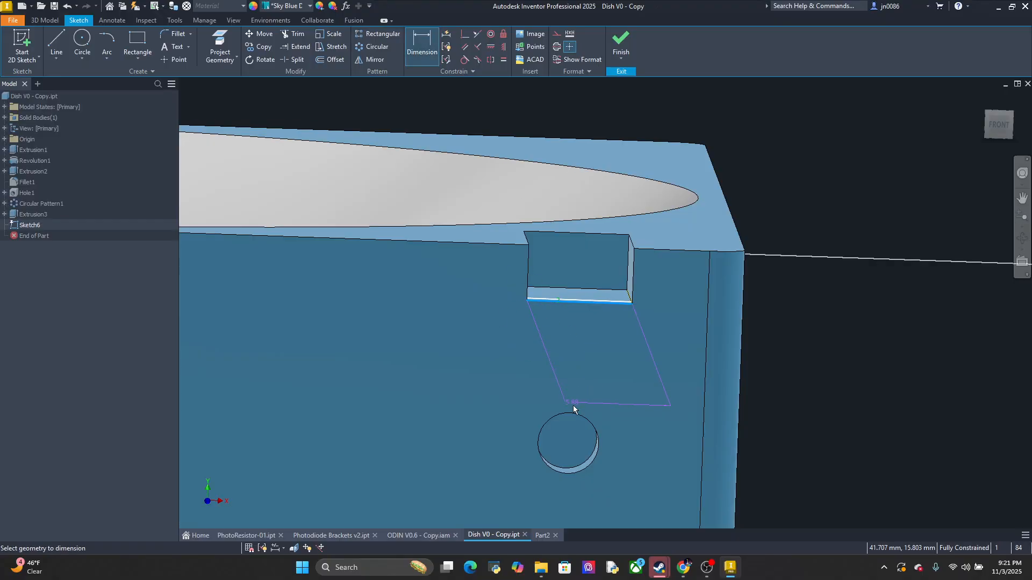
left_click(569, 415)
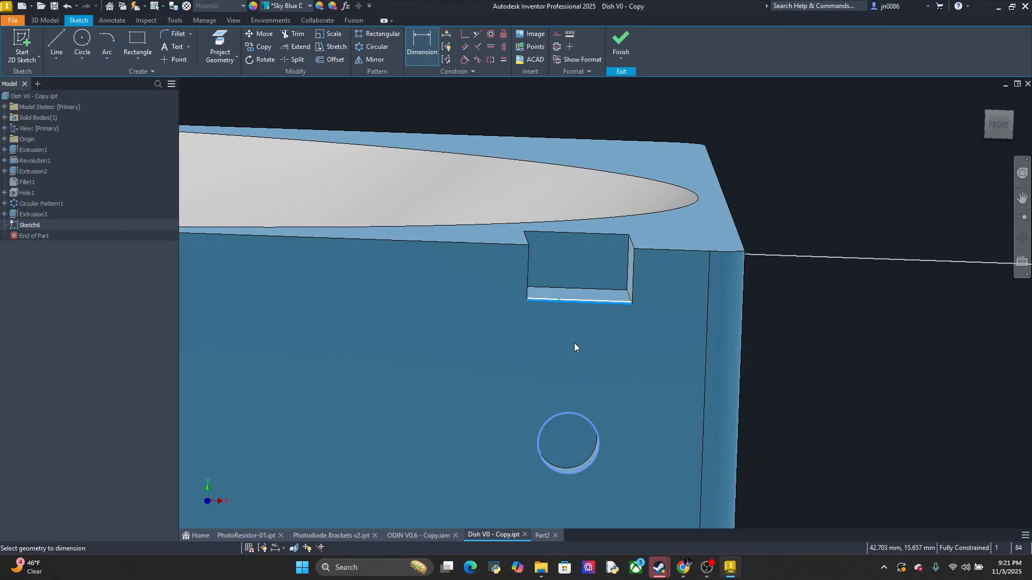
key("Escape")
Measure the distance from the slot floor's outer edge to the round hole below it
scroll(562, 230, "down", 3)
scroll(581, 297, "up", 4)
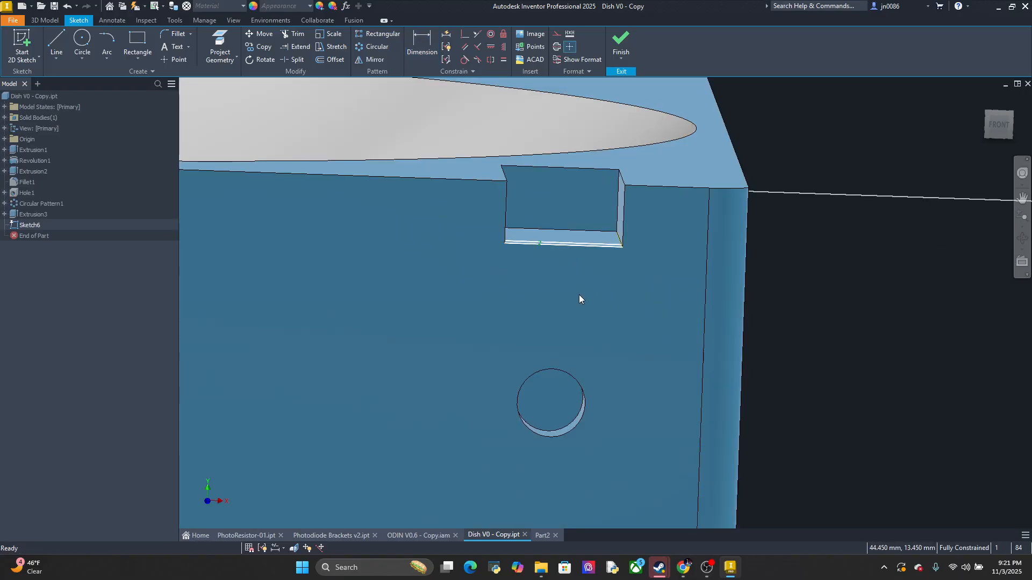
left_click(146, 20)
left_click(15, 44)
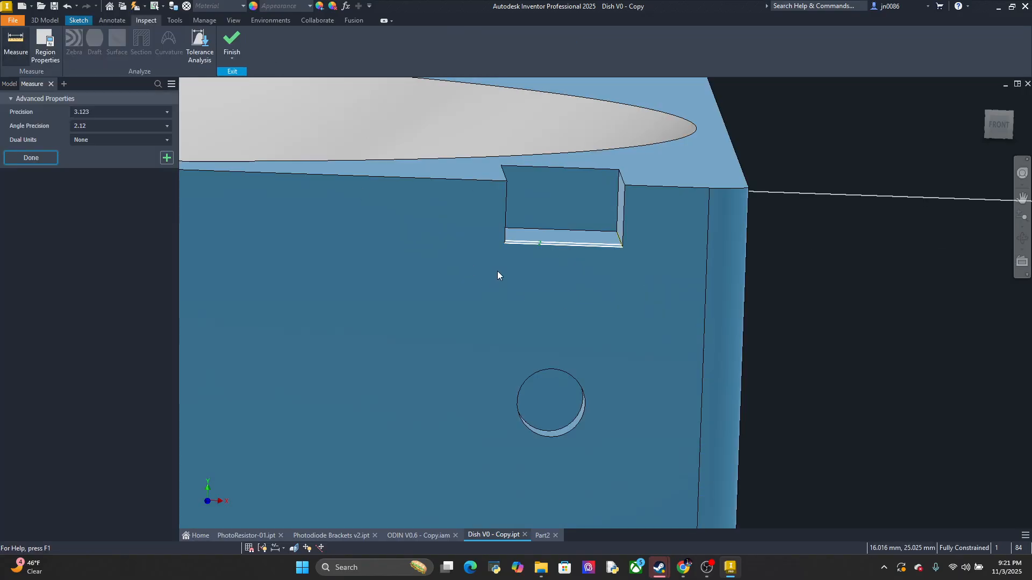
left_click(522, 243)
left_click(558, 370)
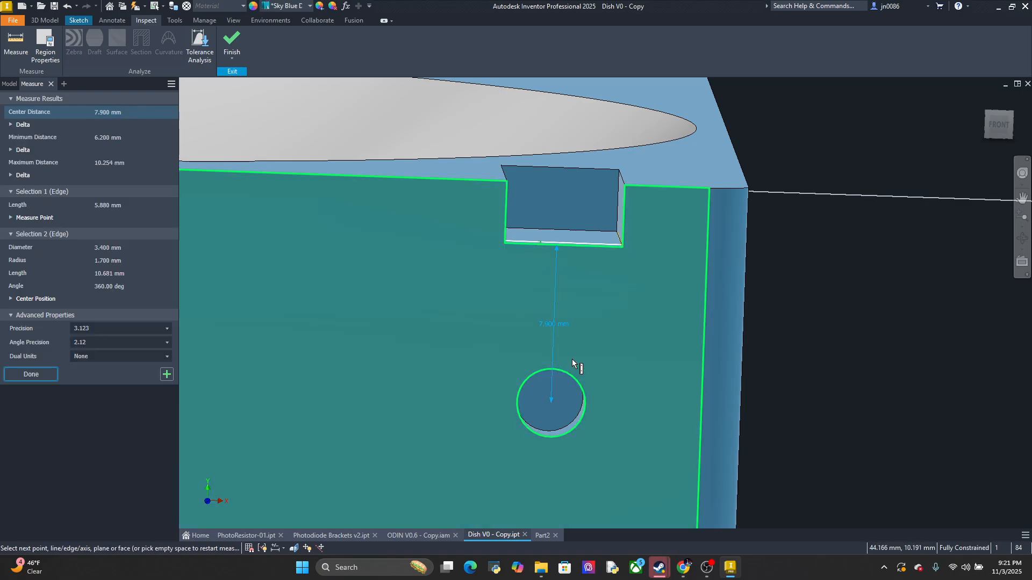
scroll(575, 311, "up", 3)
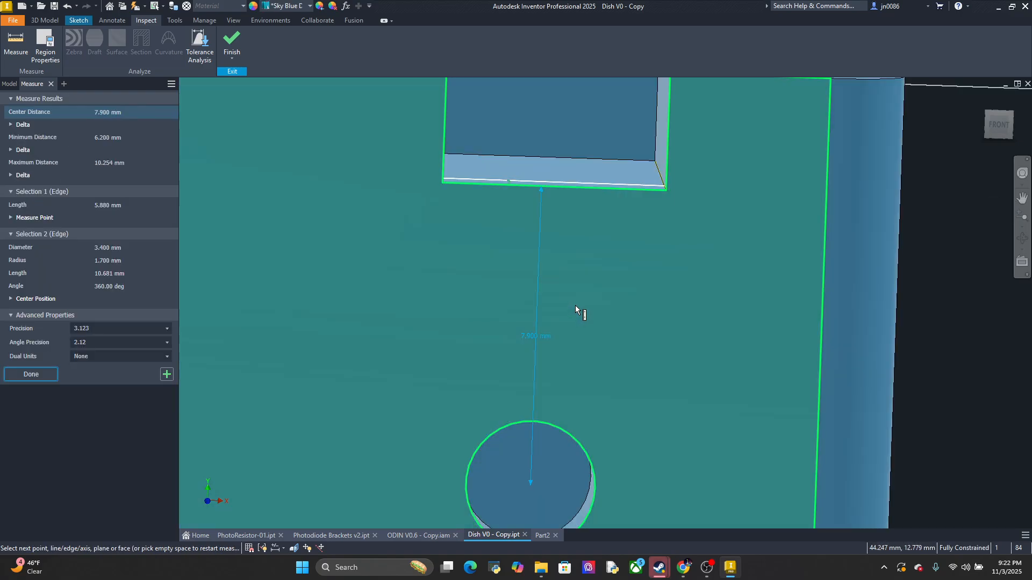
scroll(575, 305, "down", 3)
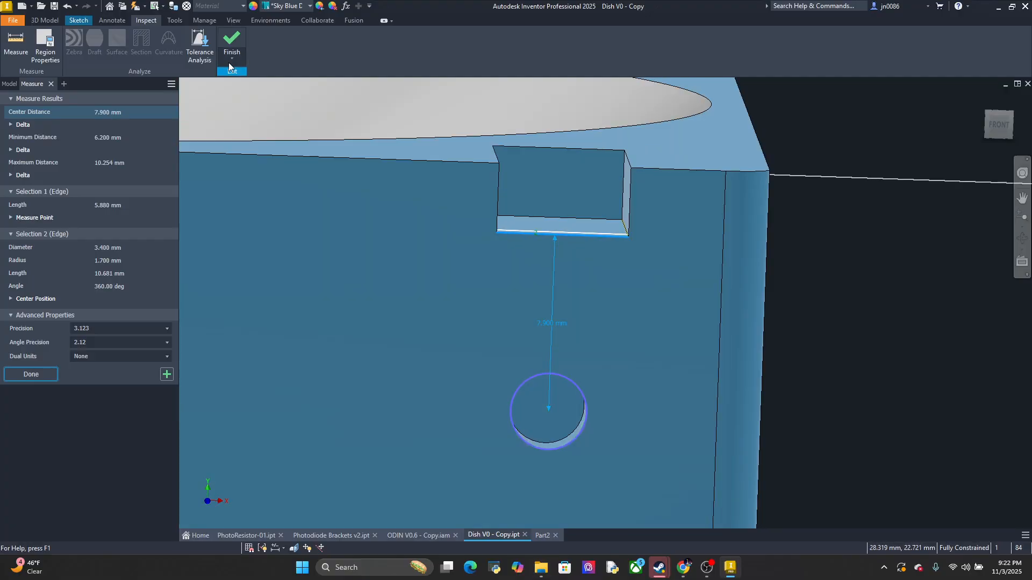
Finish the sketch and set up a cut extrusion of the rectangle down the dish's side wall with a distance of 9.9 mm
left_click(228, 38)
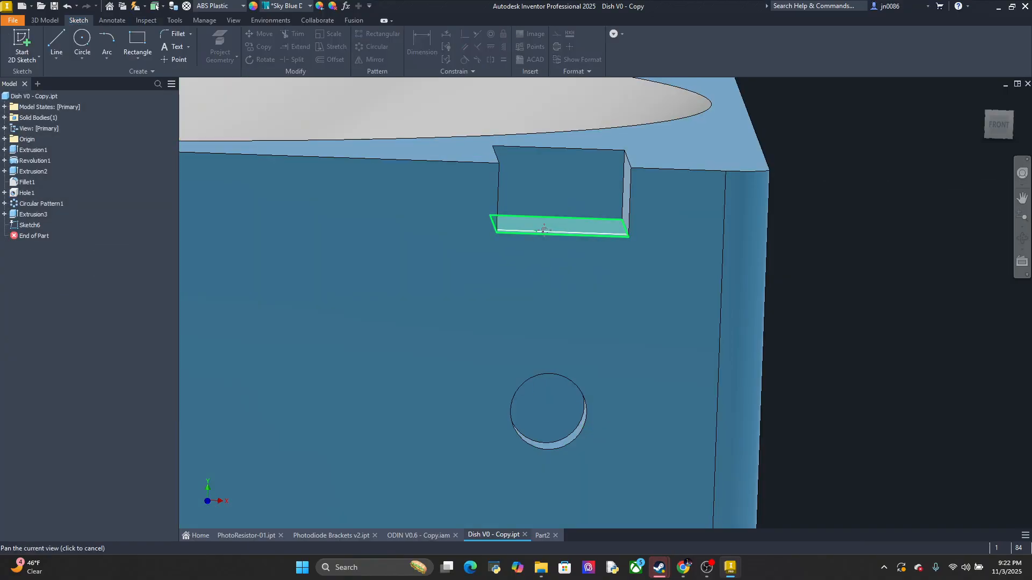
middle_click_drag(543, 230, 535, 315)
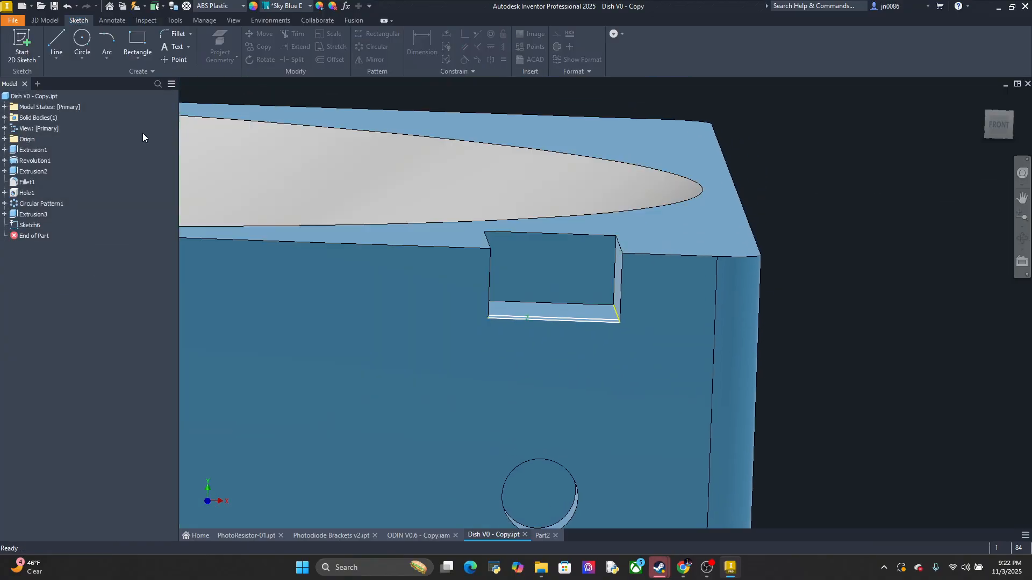
left_click(45, 20)
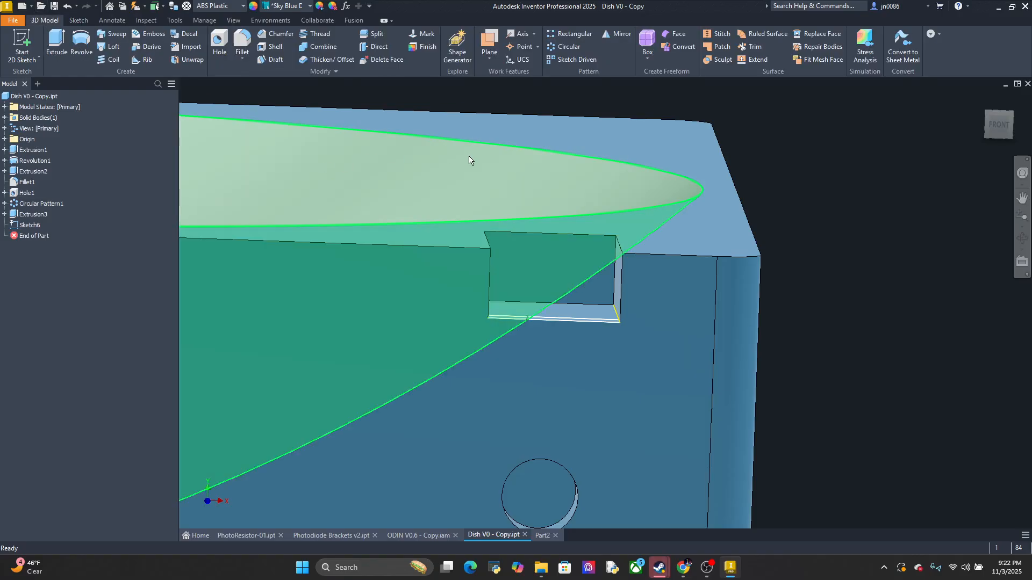
mouse_move(470, 159)
middle_mouse_down("shift")
mouse_move(600, 380)
mouse_move(484, 268)
middle_mouse_up("shift")
key("e")
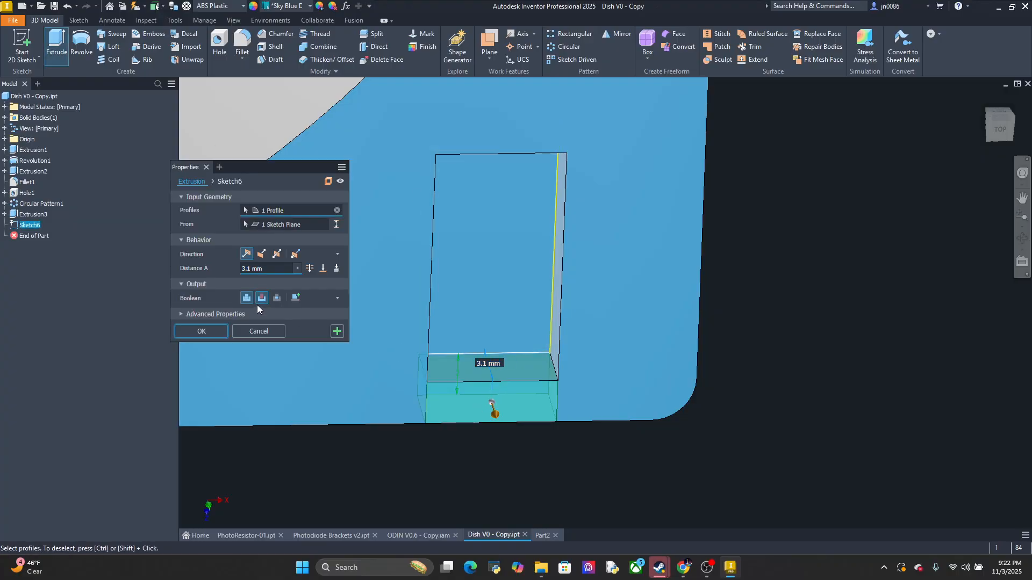
left_click(261, 298)
left_click(270, 269)
type("9.9")
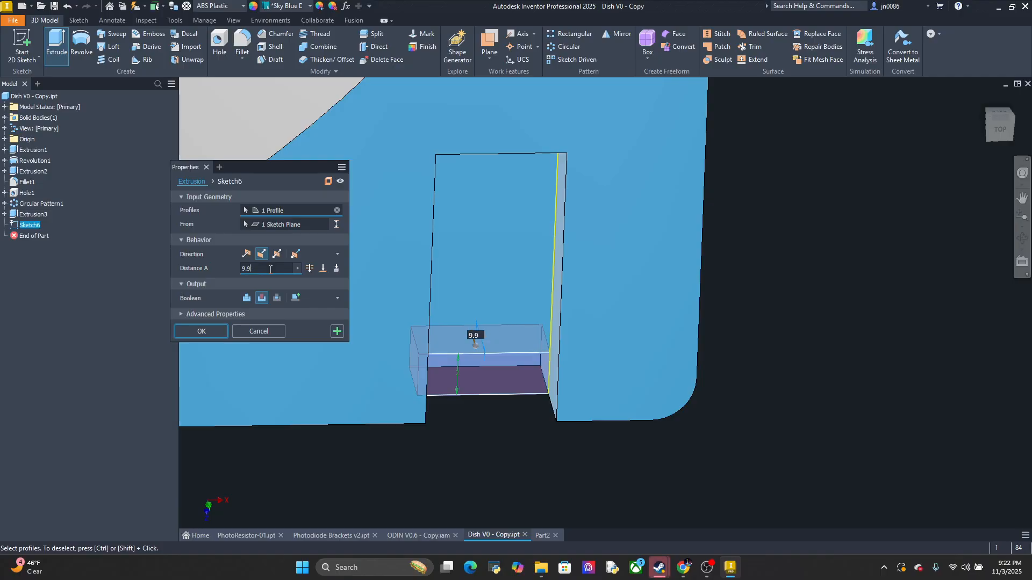
Set the cut distance to 11 mm so it extends past the hole, and apply the extrusion
middle_click_drag(419, 398, 456, 357, "shift")
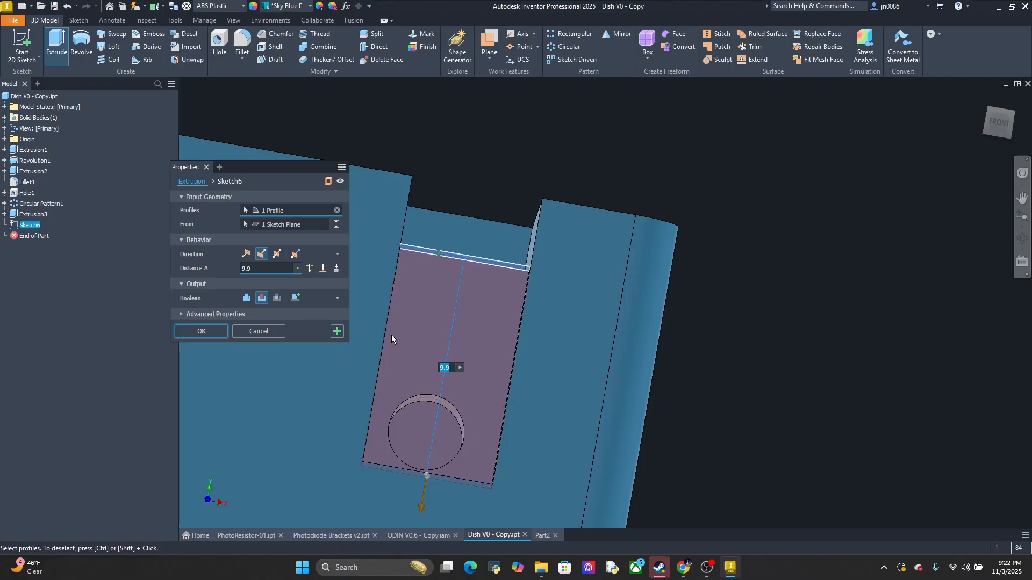
left_click(264, 271)
type("1")
key("BackSpace")
key("BackSpace")
key("BackSpace")
key("BackSpace")
key("BackSpace")
type("11")
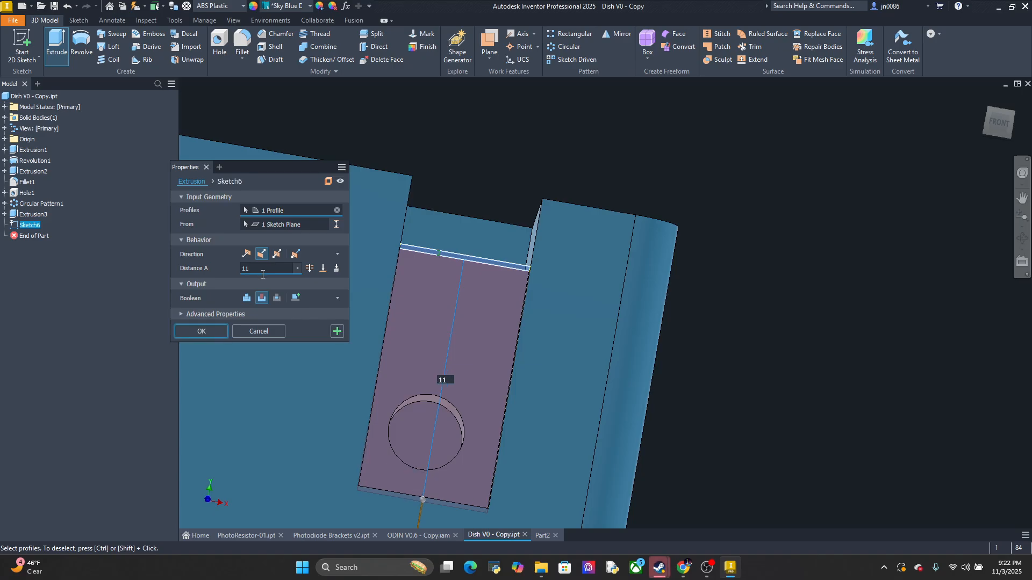
mouse_move(533, 390)
middle_mouse_down("shift")
mouse_move(528, 400)
mouse_move(564, 354)
middle_mouse_up("shift")
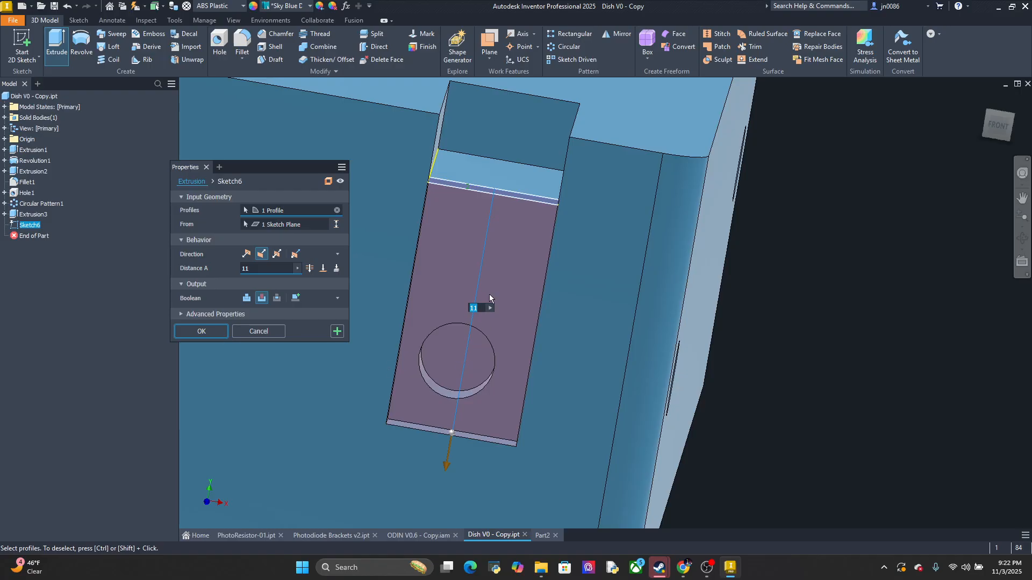
middle_click_drag(541, 342, 535, 337, "shift")
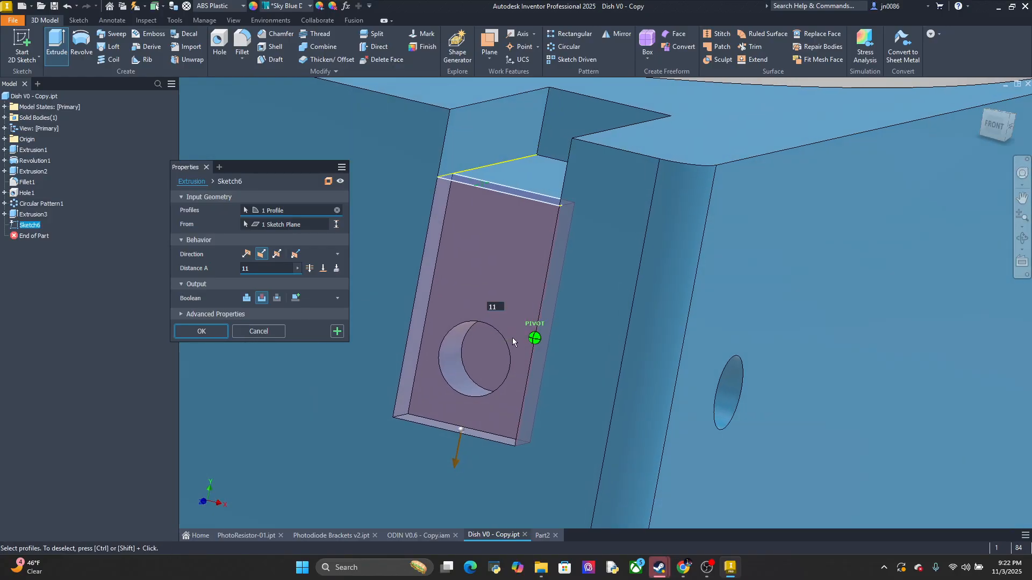
left_click(211, 334)
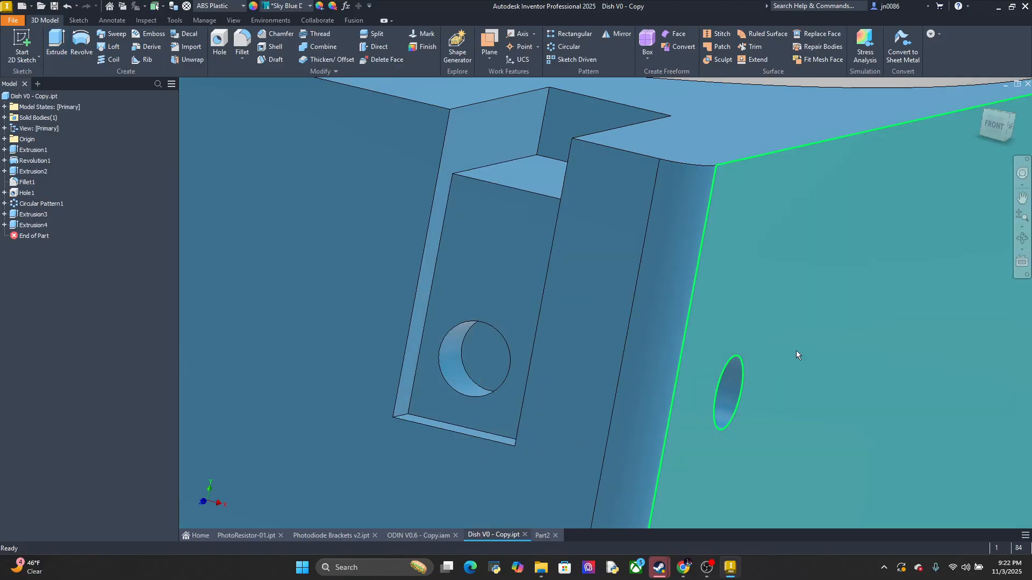
Switch to the Part2 holder and bring its bottom face with the visible sketch into view
mouse_move(812, 368)
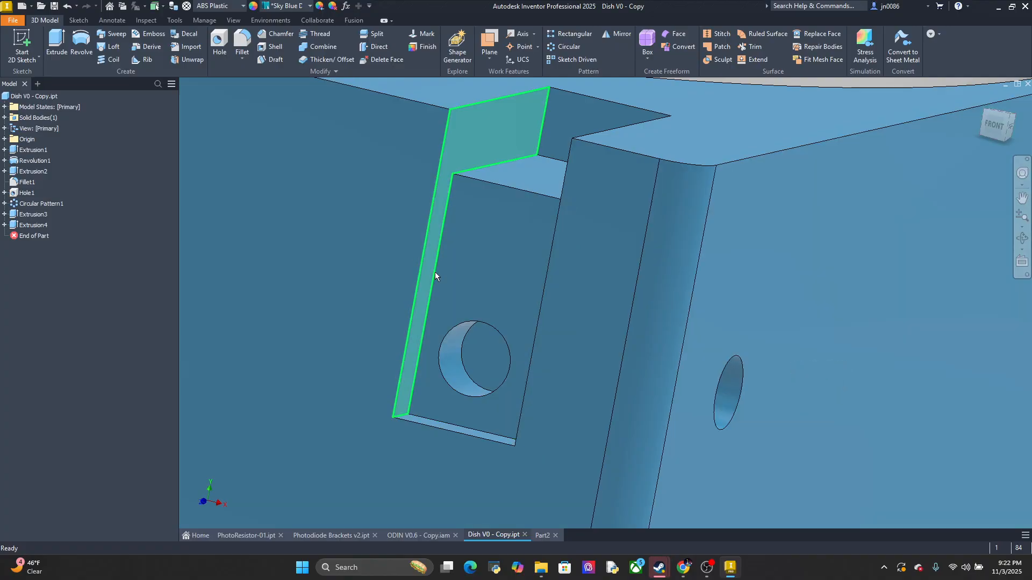
left_click(548, 534)
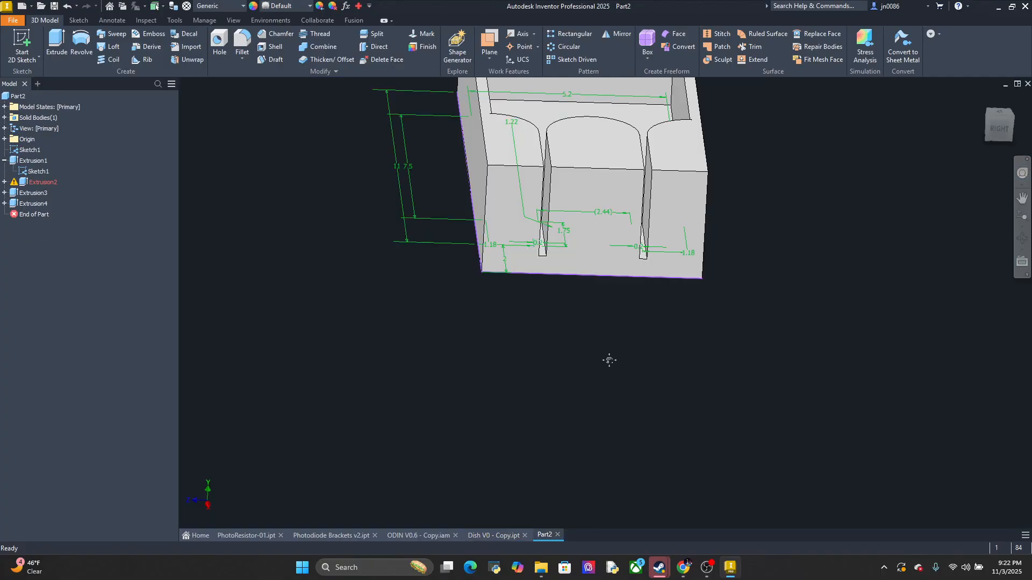
mouse_move(608, 360)
middle_mouse_down()
mouse_move(578, 407)
mouse_move(580, 346)
mouse_move(603, 419)
mouse_move(600, 392)
middle_mouse_up()
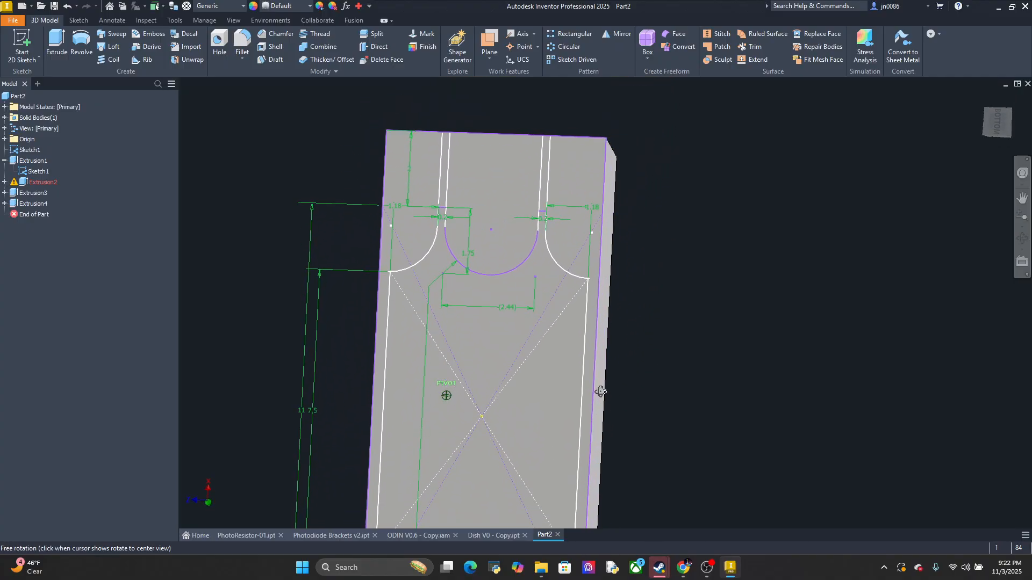
middle_click_drag(638, 339, 652, 400)
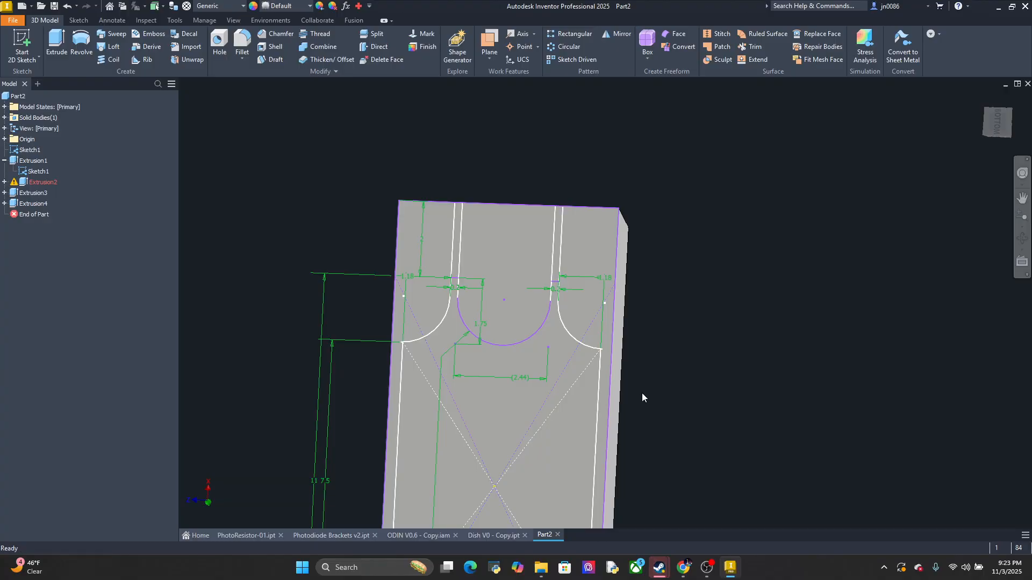
left_click(53, 40)
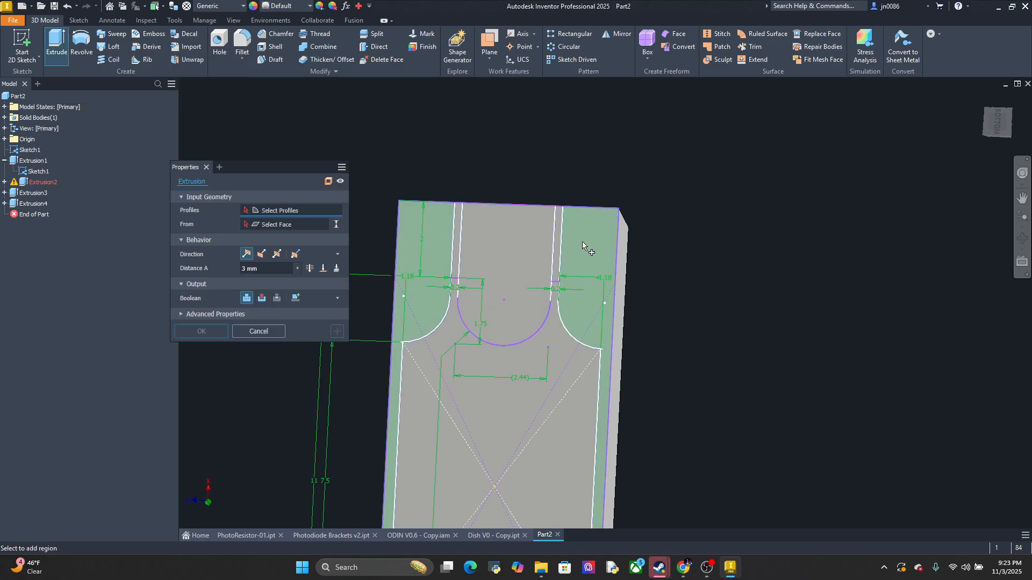
left_click_drag(592, 250, 610, 254, "shift")
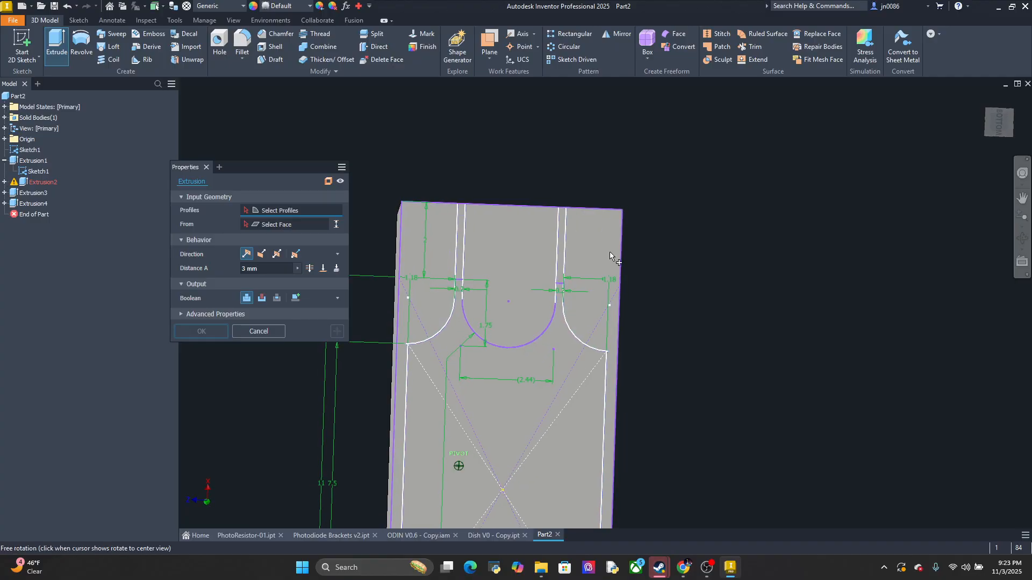
left_click(1002, 125)
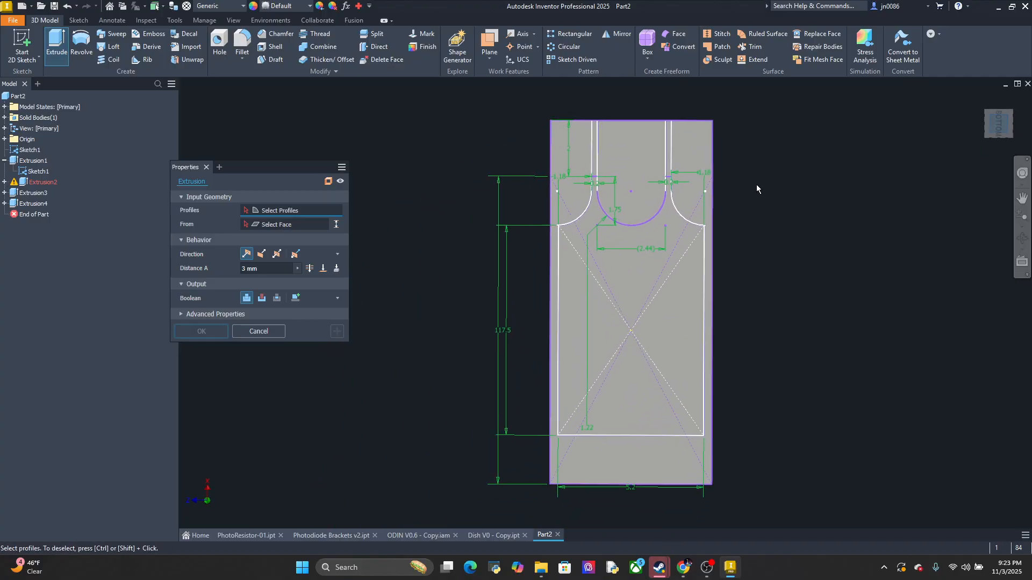
left_click(696, 148)
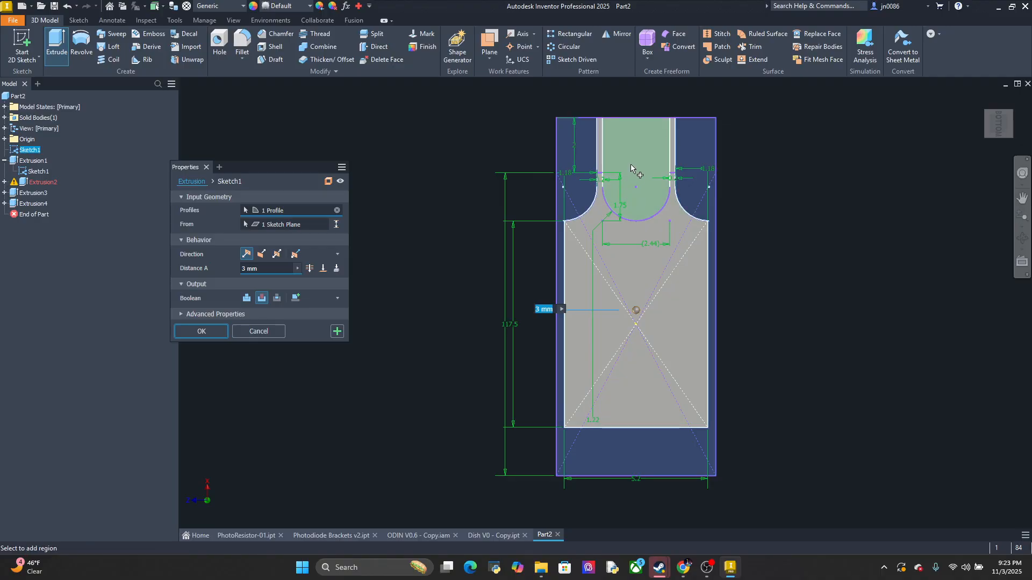
key("Escape")
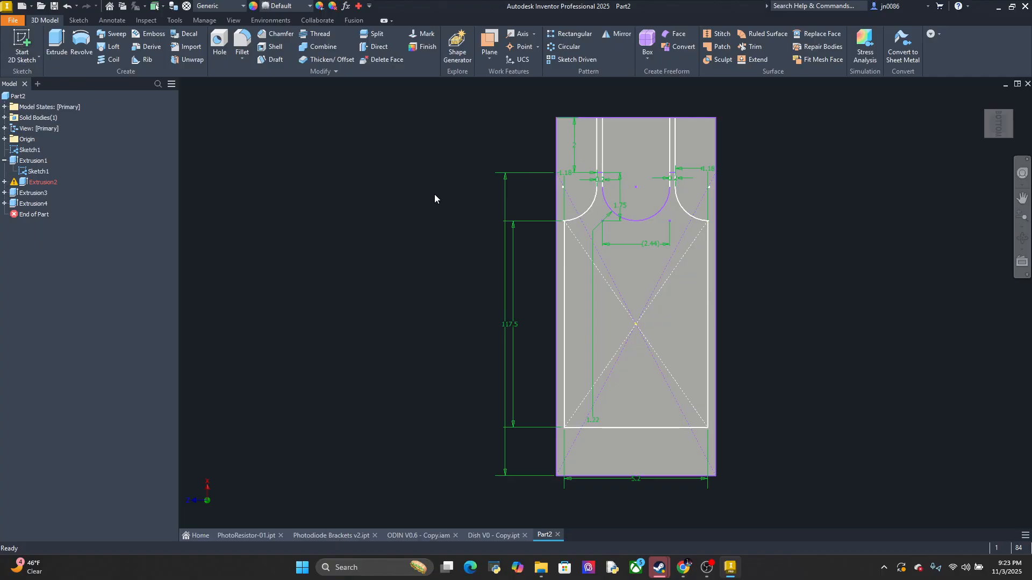
Delete the failed Extrusion2 feature from the Part2 holder
right_click(31, 182)
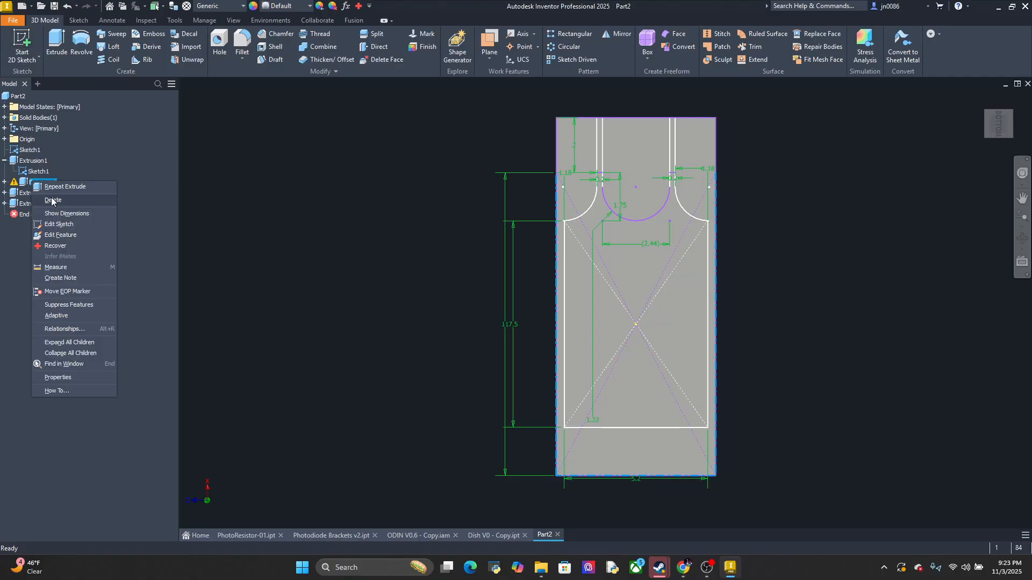
left_click(41, 198)
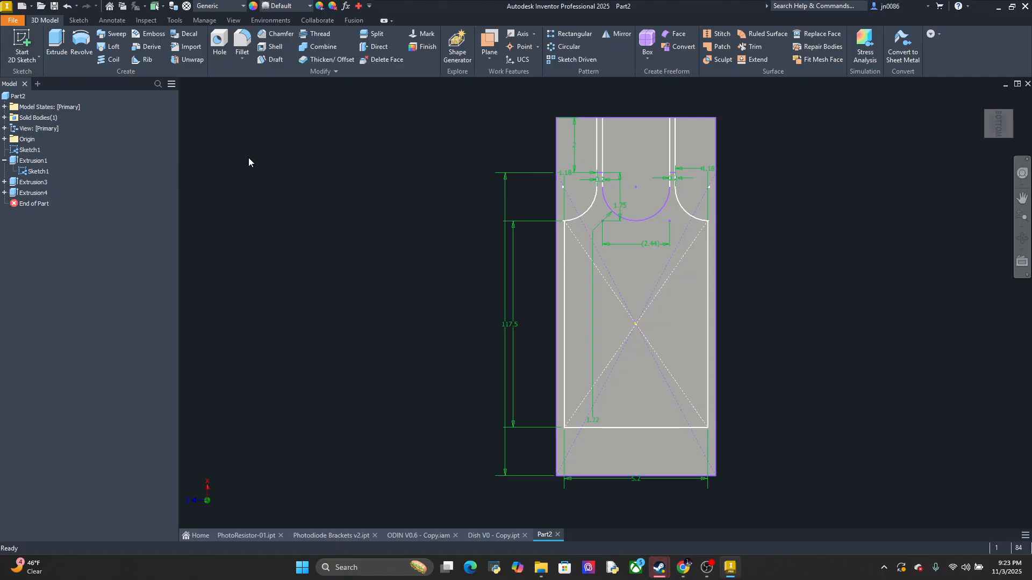
left_click(57, 58)
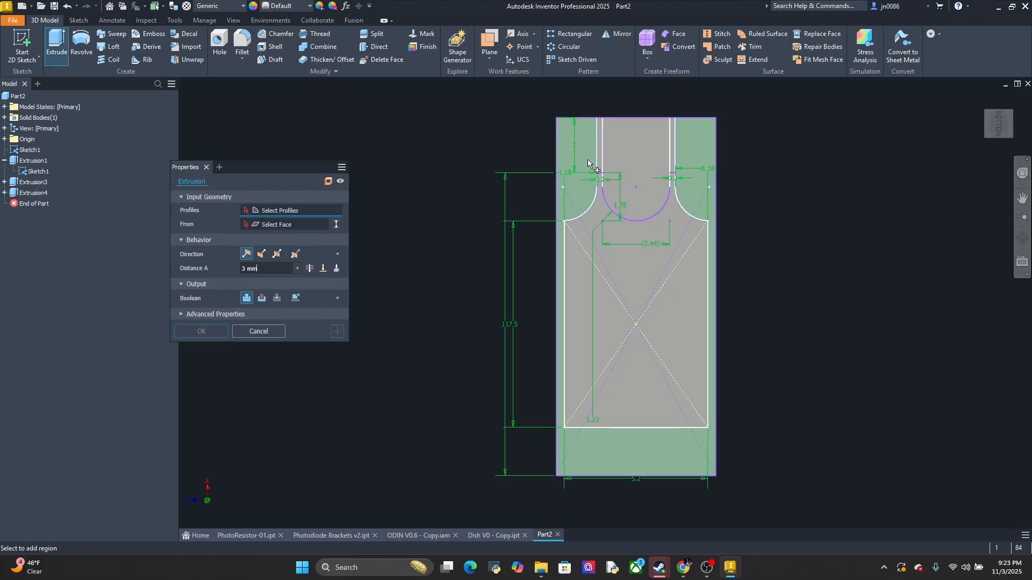
key("Escape")
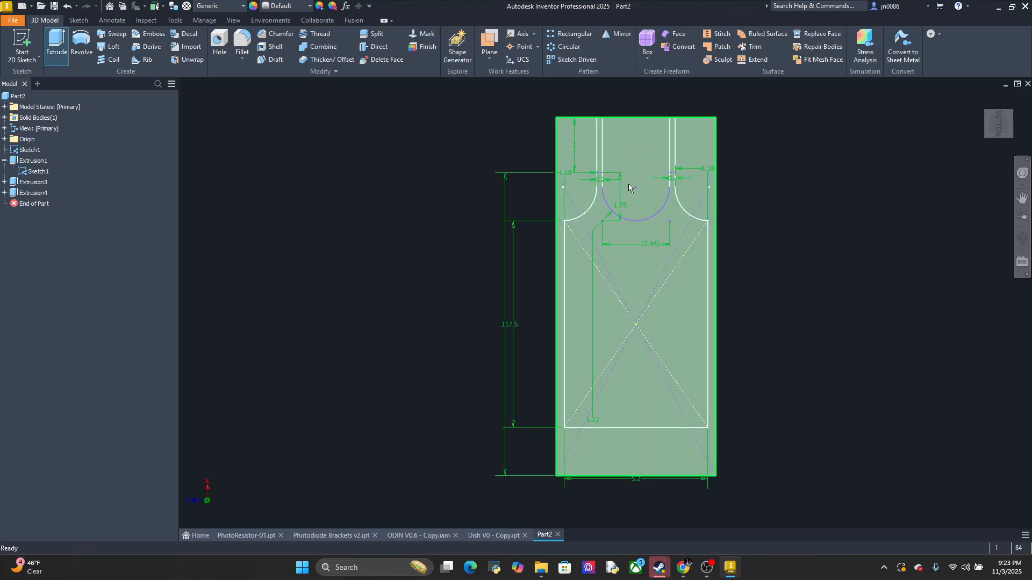
Sketch a full-width rectangle 2 mm deep at the slotted end of the holder's bottom face and finish the sketch
left_click(23, 43)
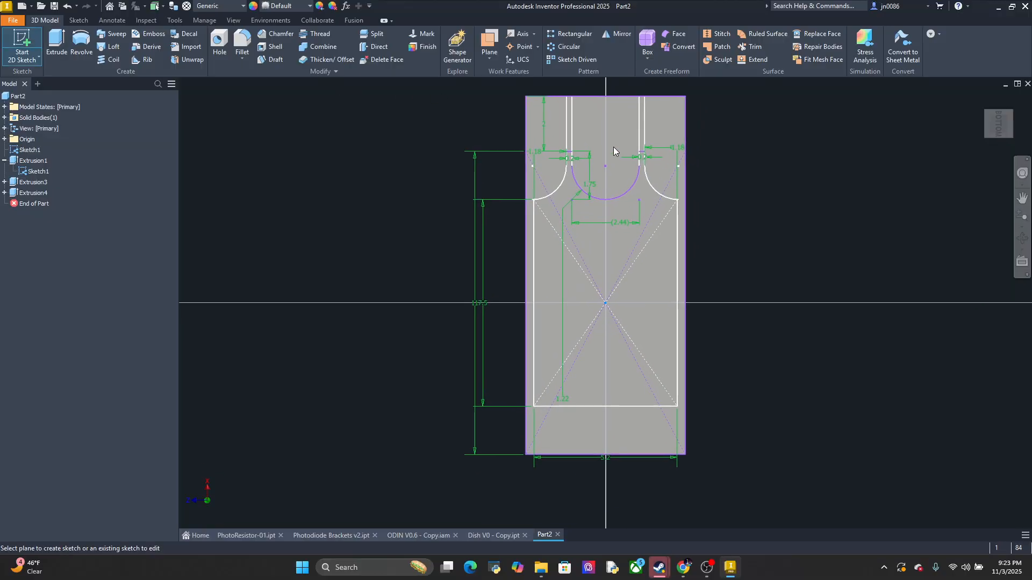
left_click(614, 146)
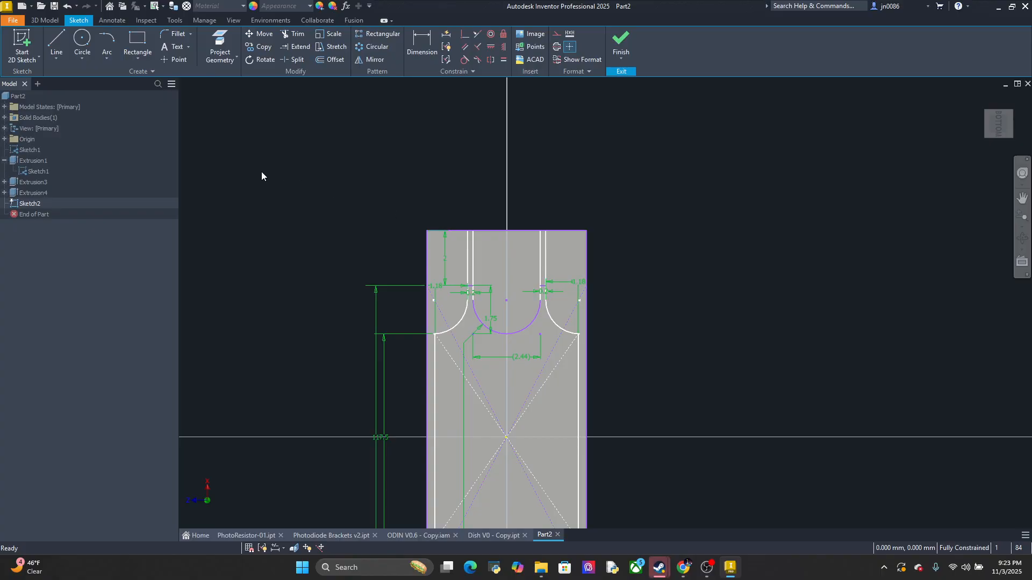
left_click(138, 43)
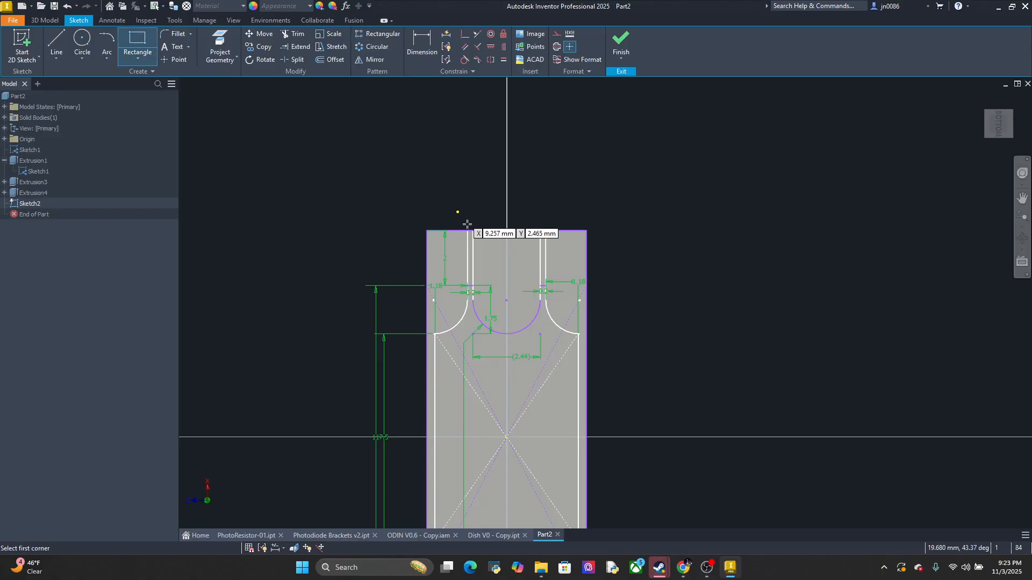
left_click(428, 231)
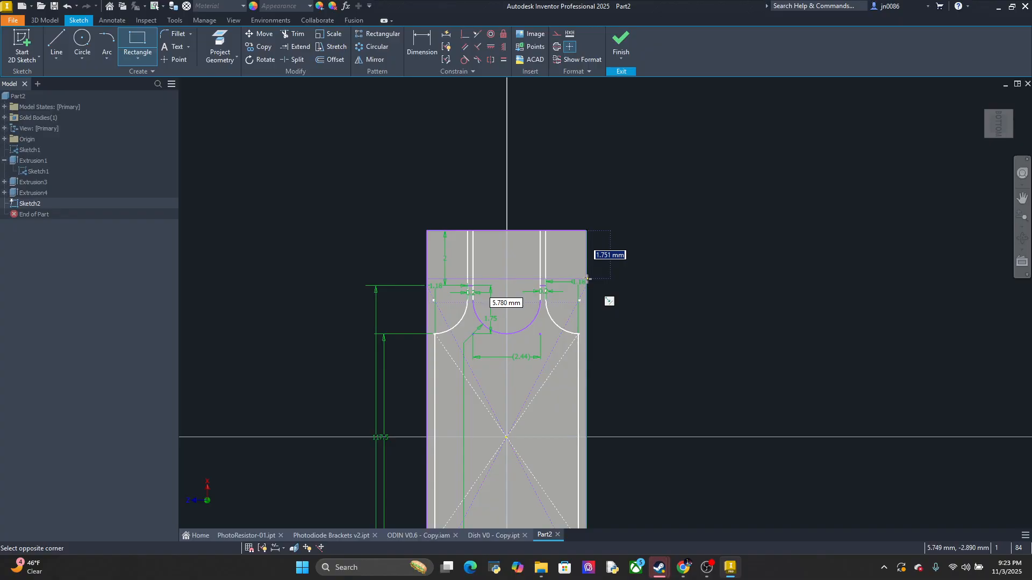
type("2")
key("Return")
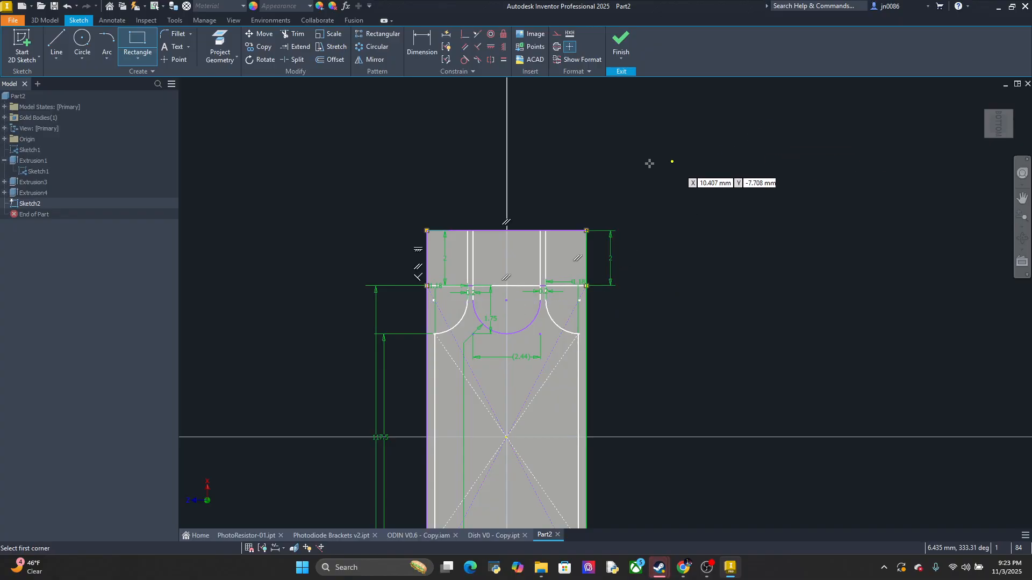
left_click(621, 47)
middle_click_drag(608, 345, 735, 233)
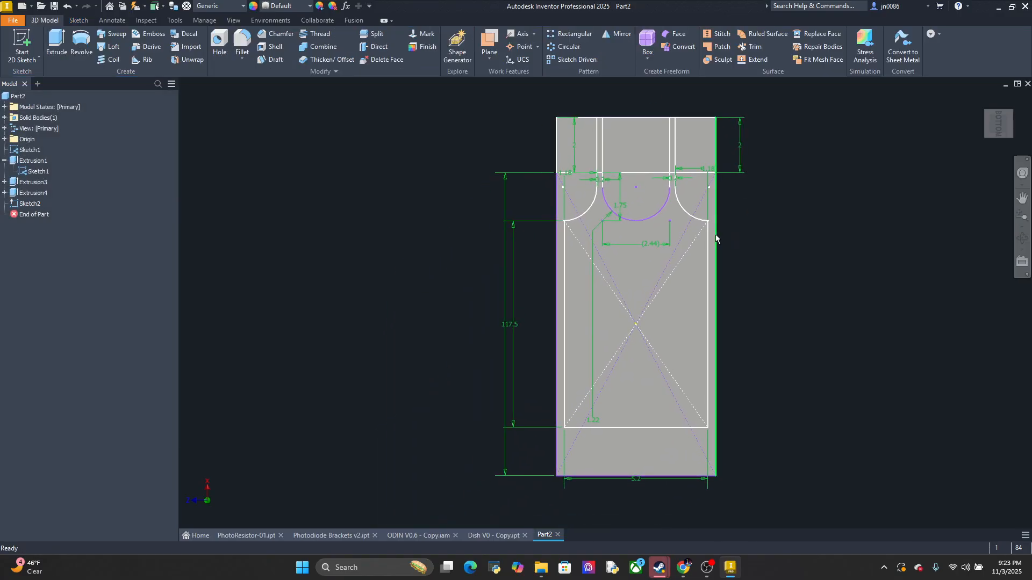
Extrude the full-width end rectangle 10.9 mm outward from the holder's bottom face, joining it to the body as a leg
mouse_move(733, 255)
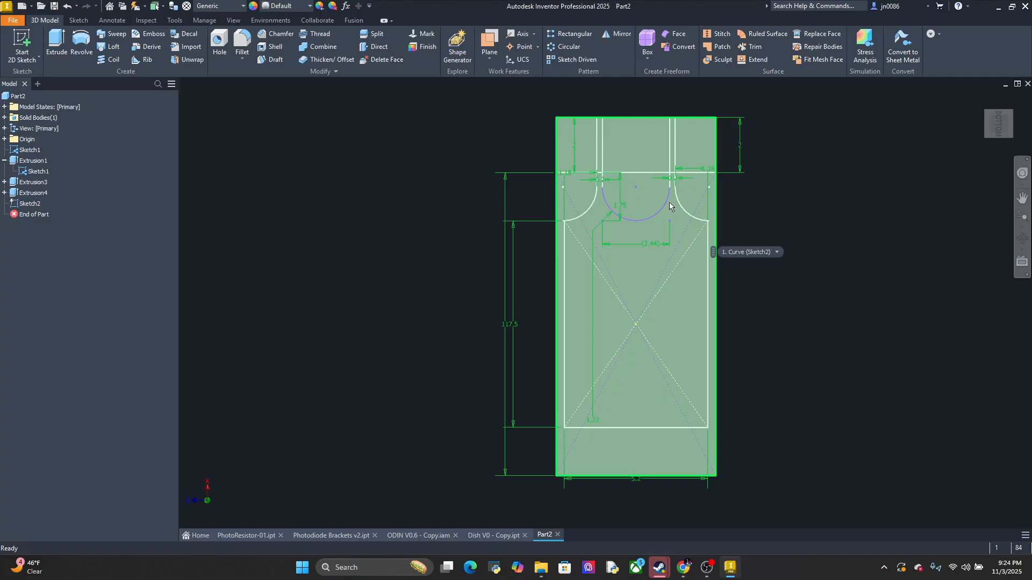
left_click(64, 40)
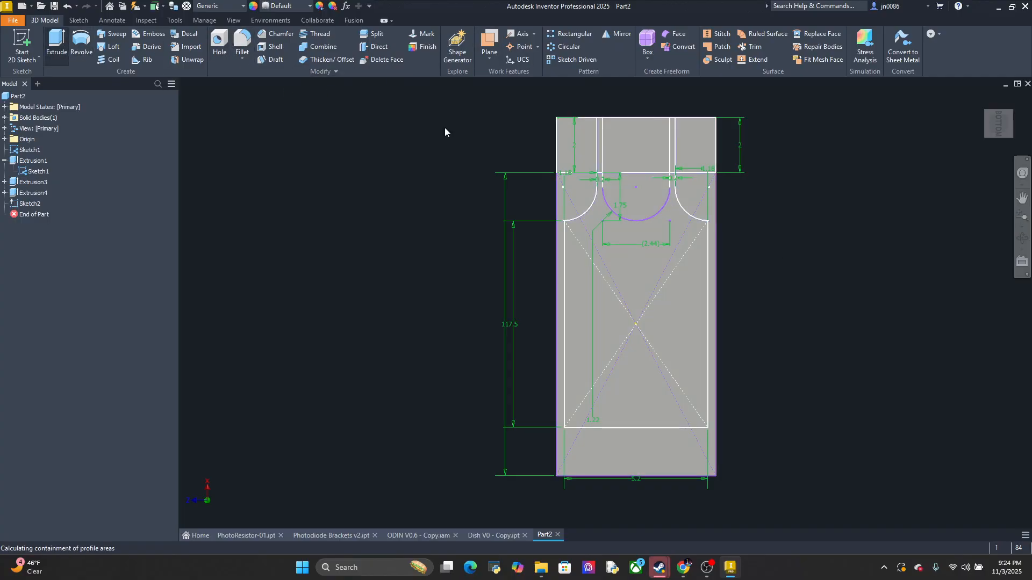
left_click(565, 144)
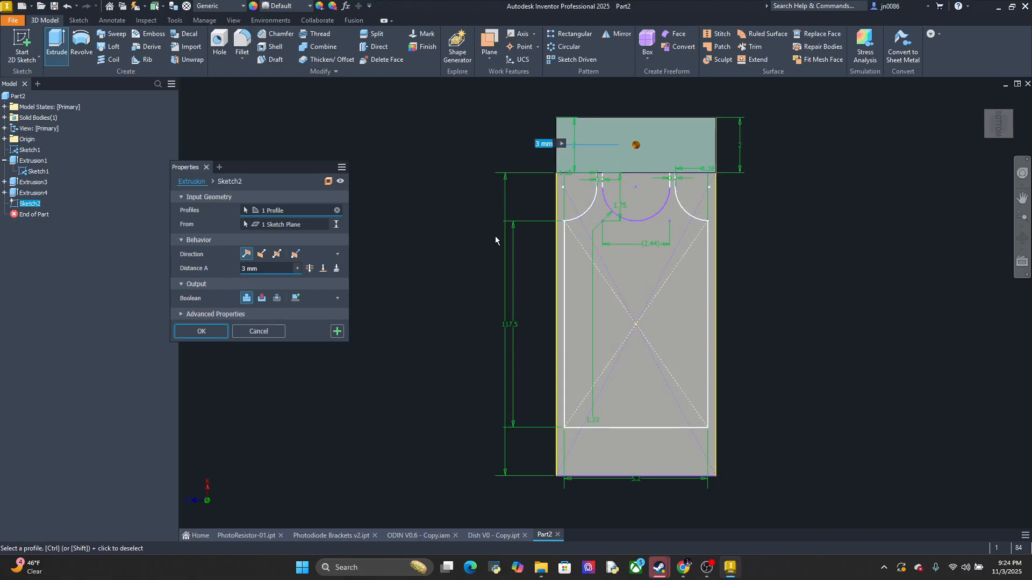
left_click(266, 269)
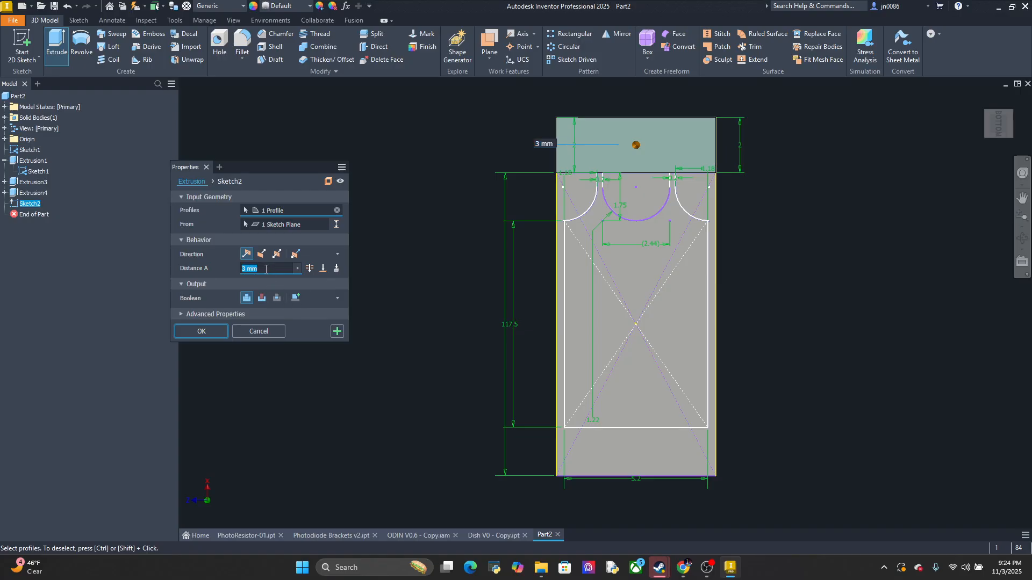
type("11")
key("BackSpace")
key("BackSpace")
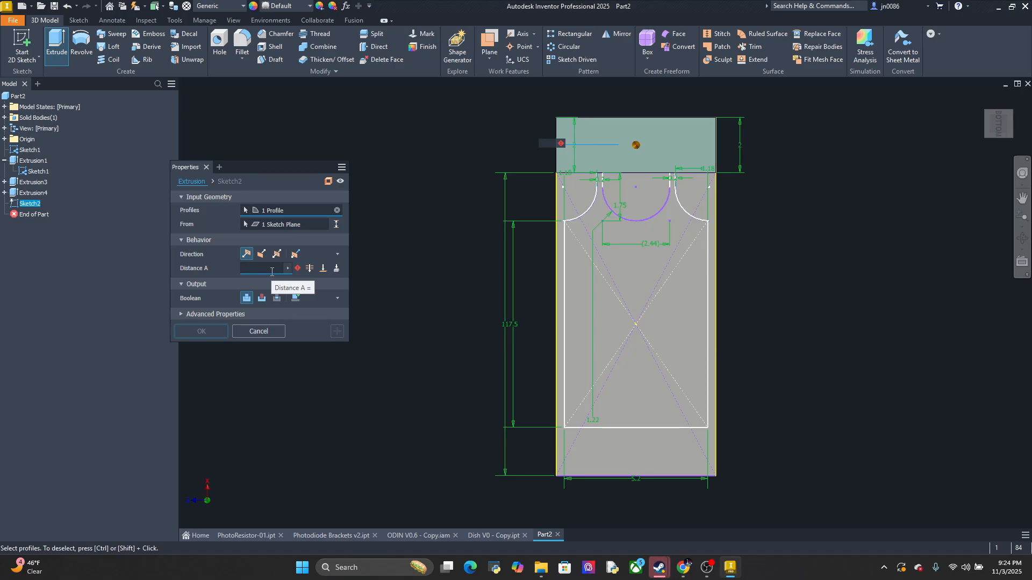
type("10.9")
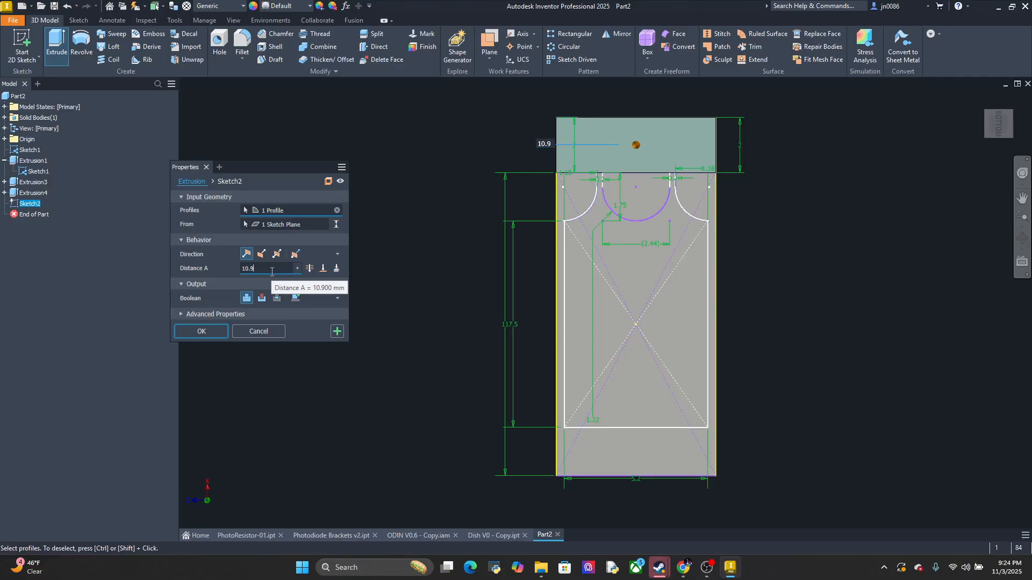
middle_click_drag(815, 301, 744, 358)
middle_click_drag(688, 382, 669, 405, "shift")
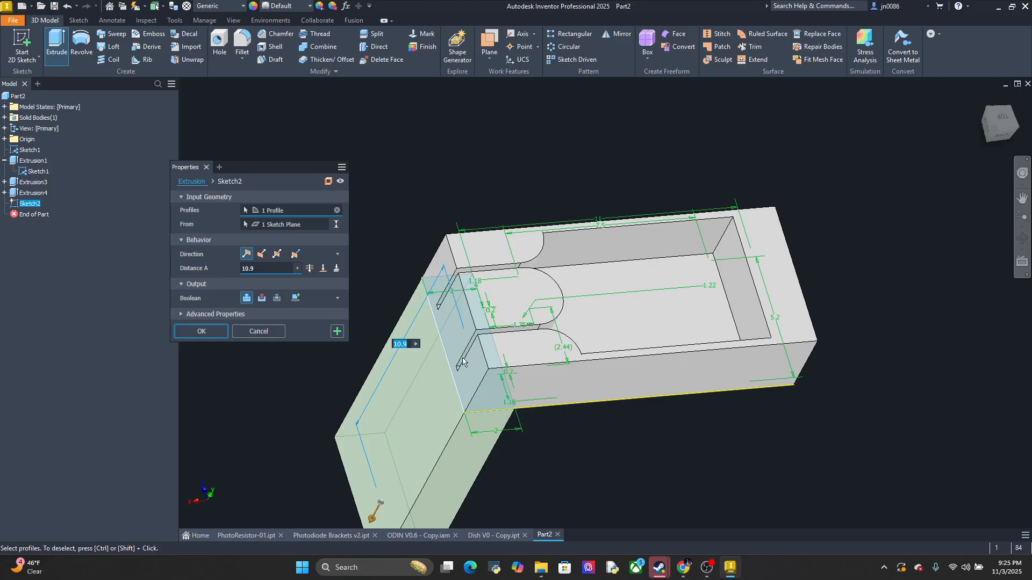
left_click(215, 335)
middle_click_drag(630, 439, 627, 337)
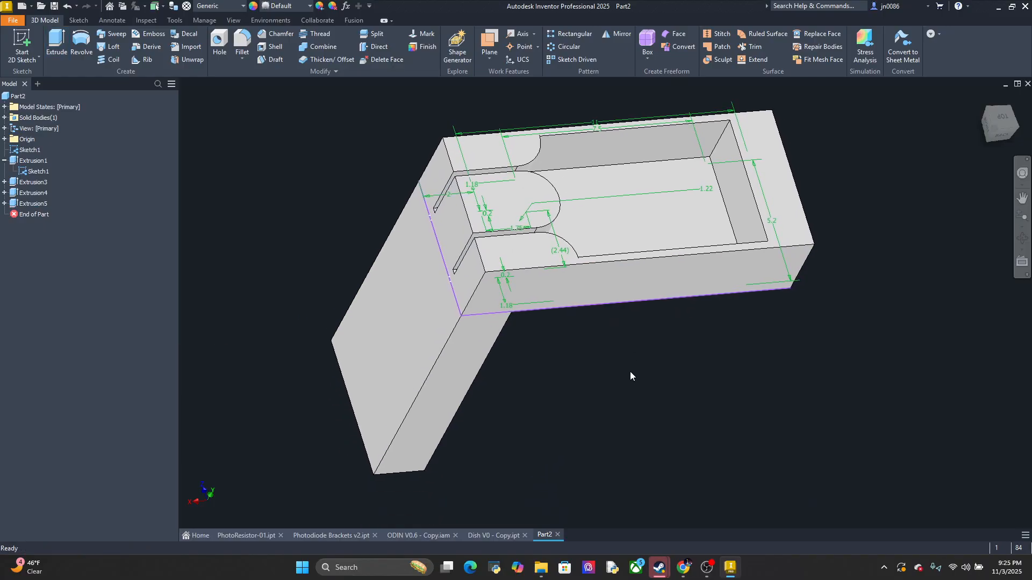
Measure the thickness of the long leg in Photodiode Brackets v2
left_click(344, 537)
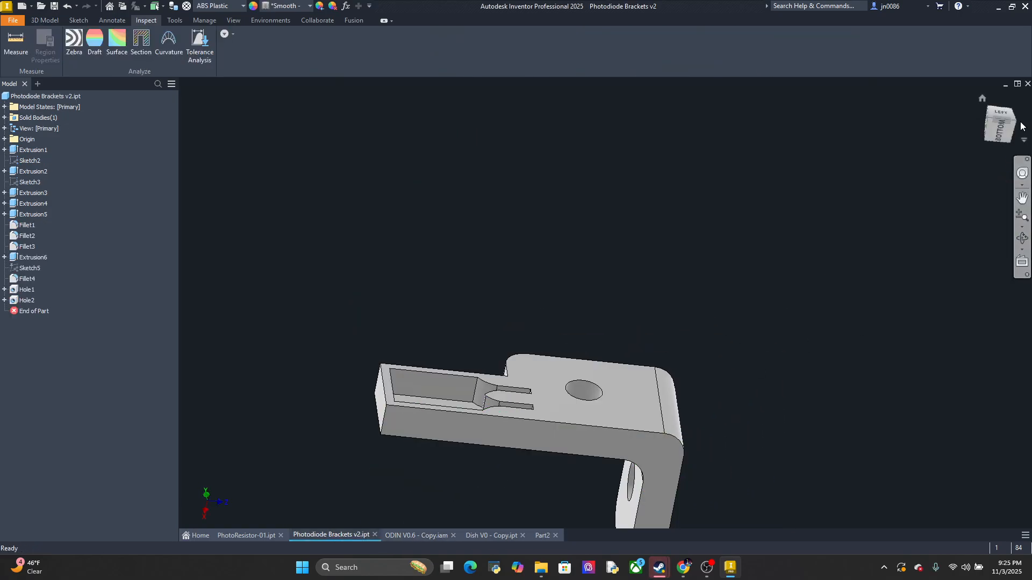
left_click(1001, 115)
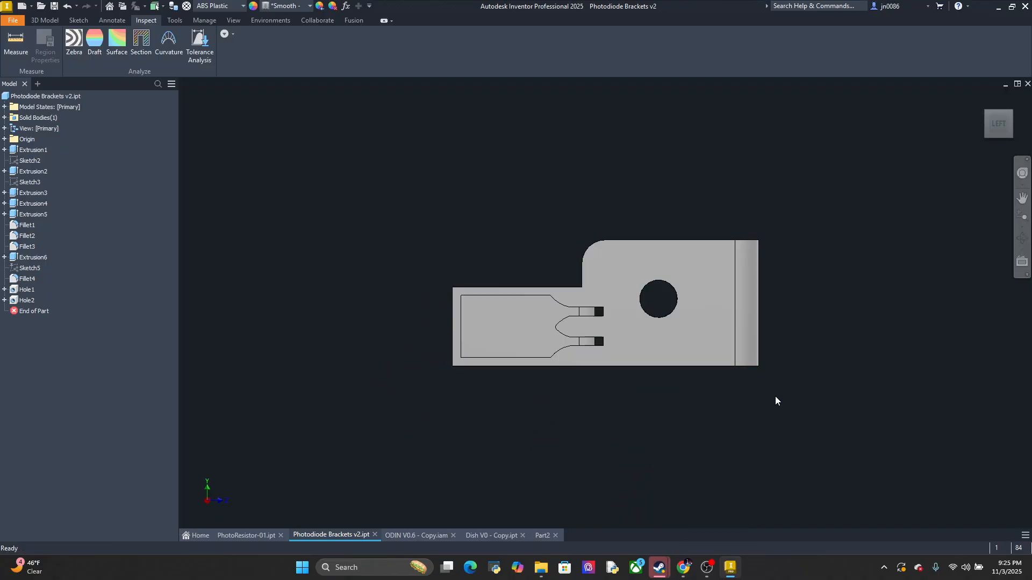
mouse_move(776, 401)
middle_mouse_down("shift")
mouse_move(778, 331)
mouse_move(756, 337)
middle_mouse_up("shift")
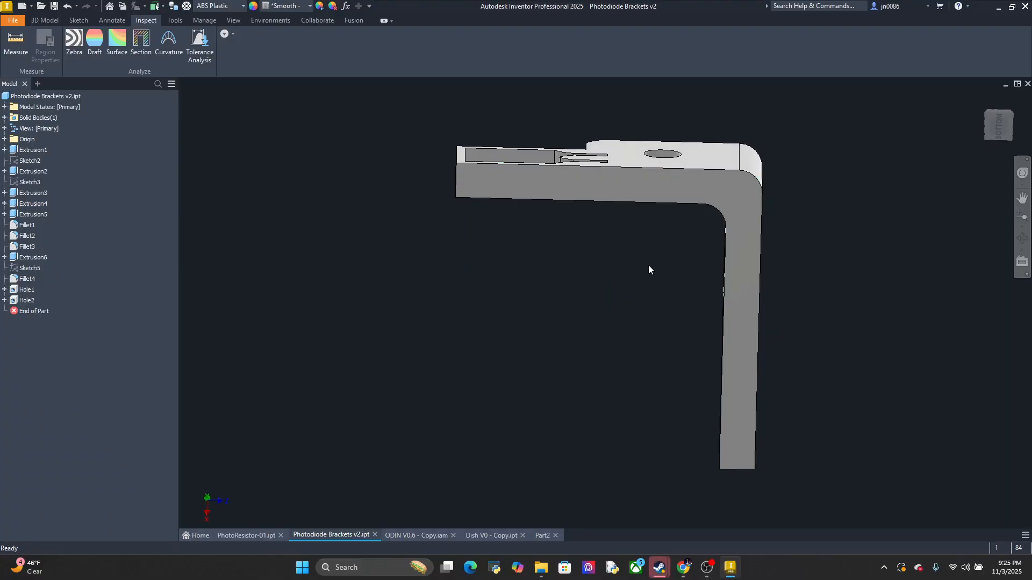
left_click(16, 43)
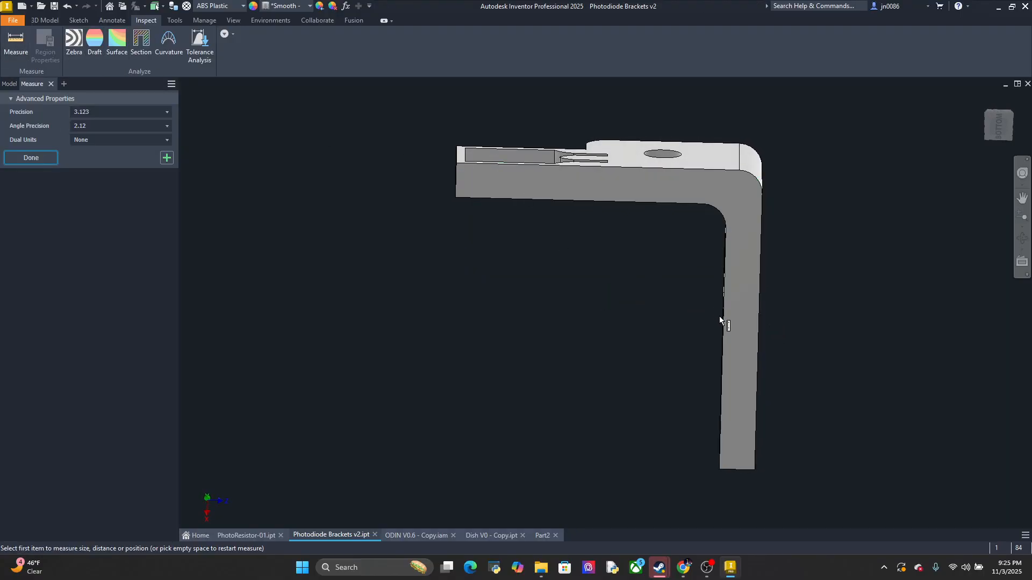
left_click(721, 317)
left_click(759, 317)
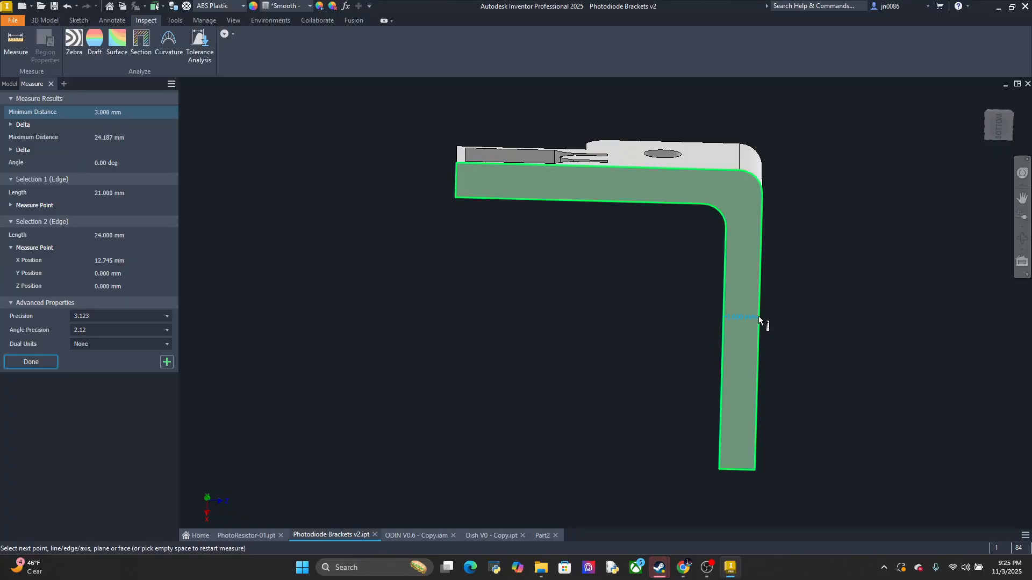
Measure the thickness of the leg on the Part2 holder between its two long side edges
left_click(541, 535)
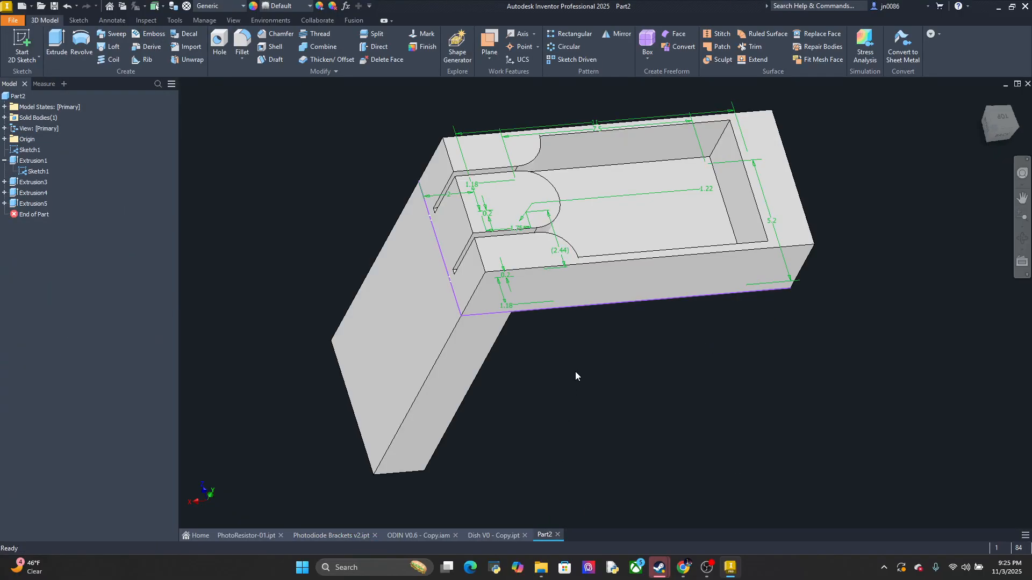
middle_click_drag(541, 371, 516, 318, "shift")
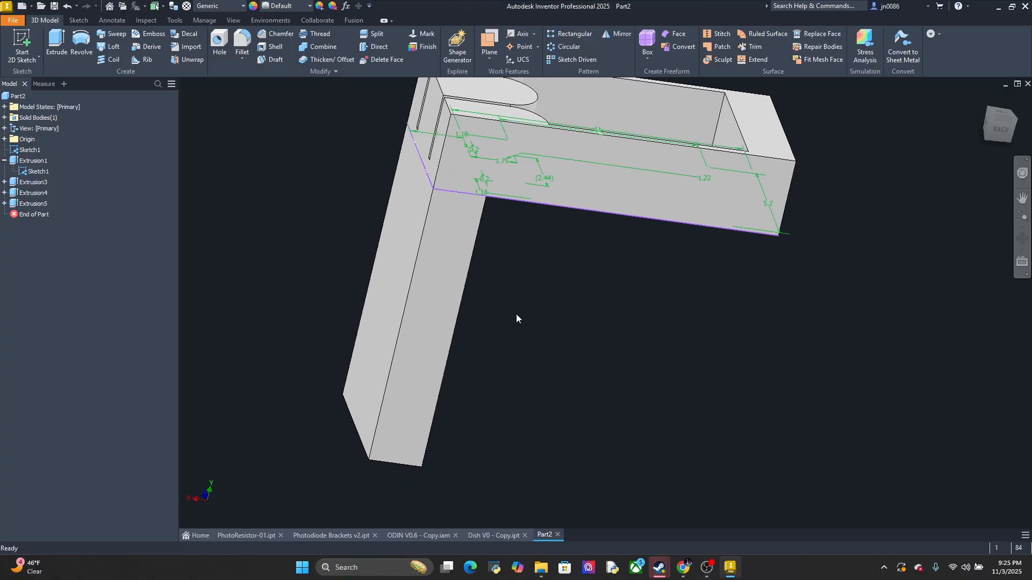
left_click(457, 295)
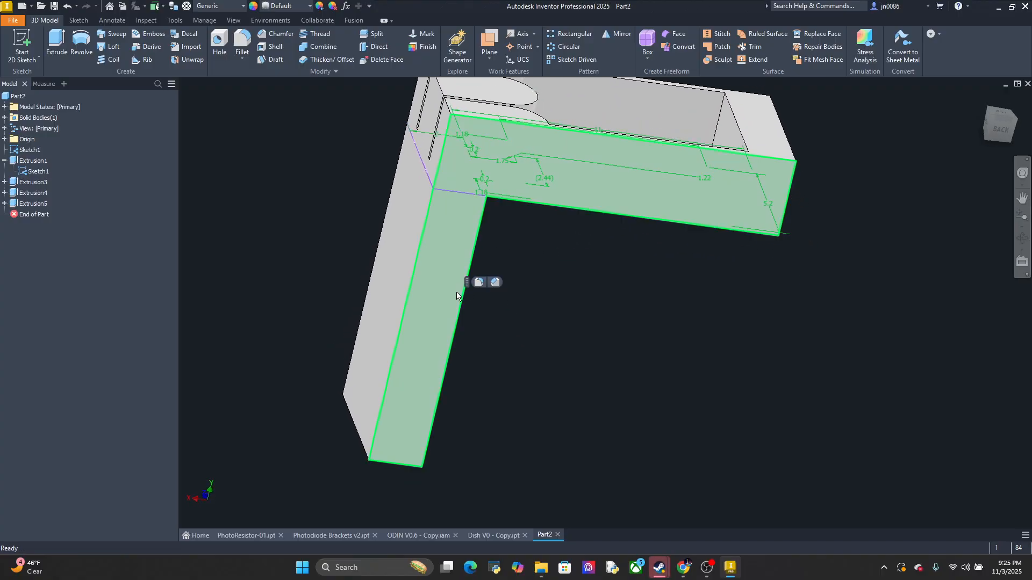
left_click(135, 21)
left_click(15, 42)
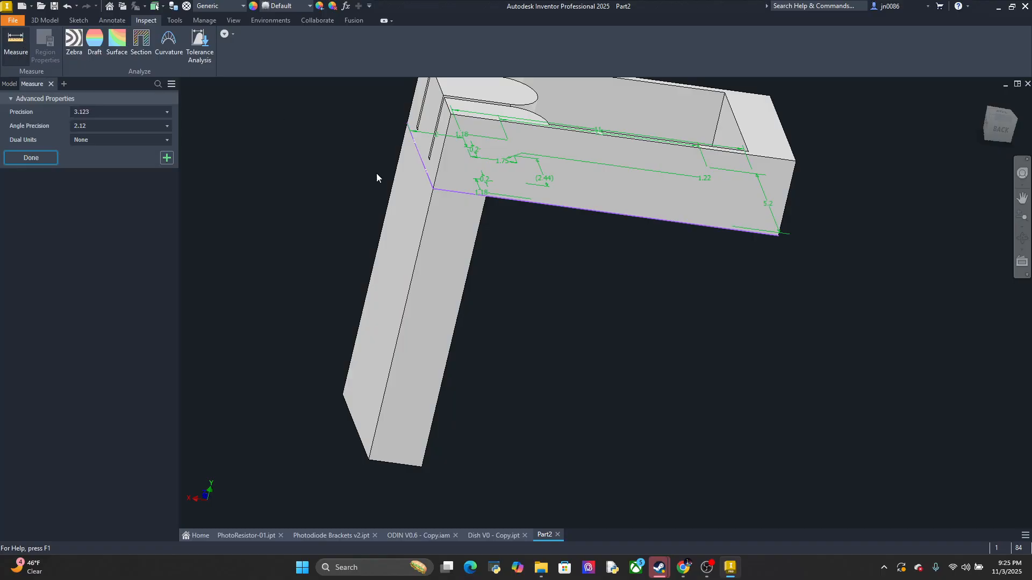
left_click(421, 263)
left_click(465, 280)
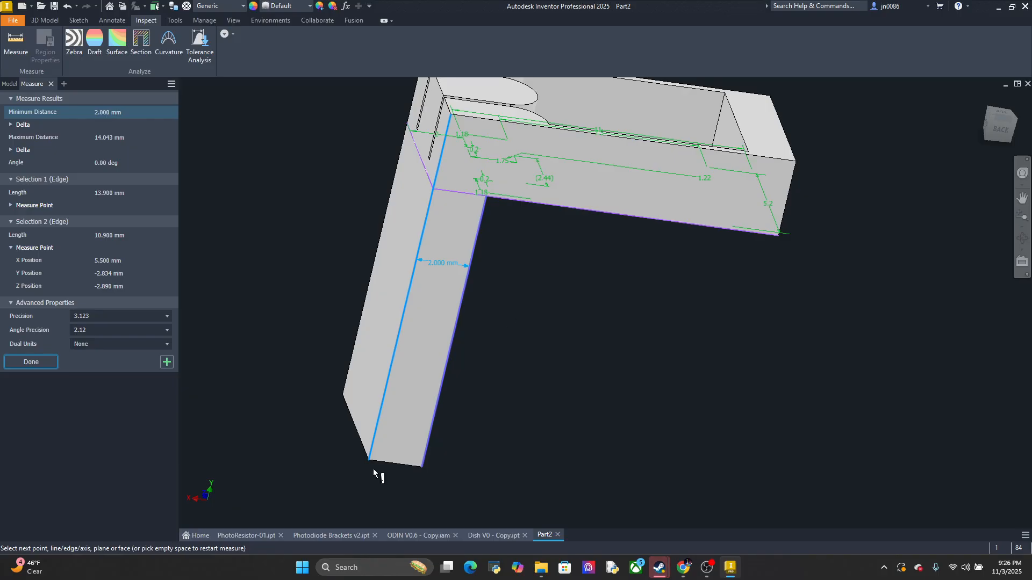
Measure the depth of the side-wall recess in Dish V0 - Copy between its outer and inner long edges
left_click(404, 533)
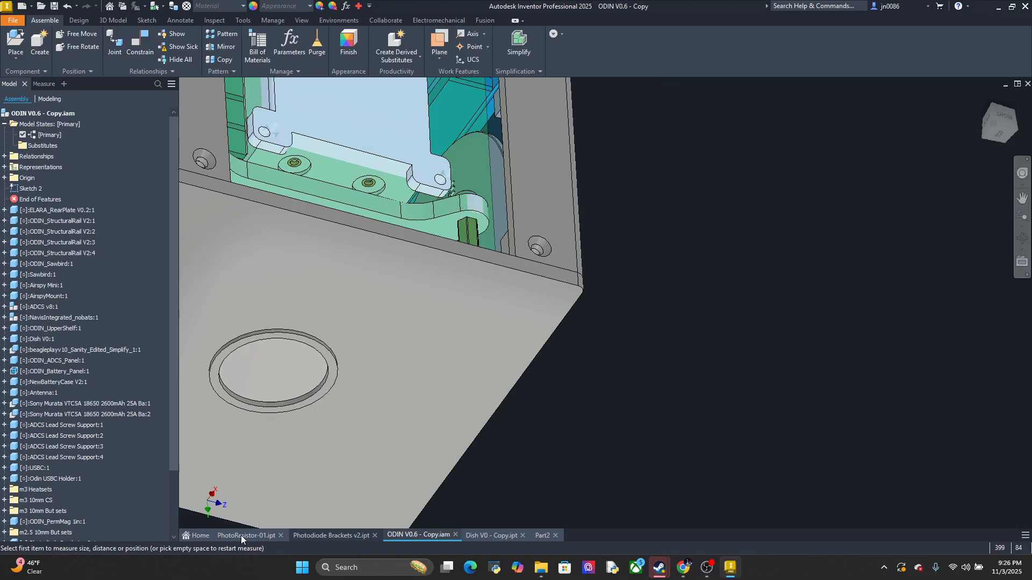
left_click(330, 536)
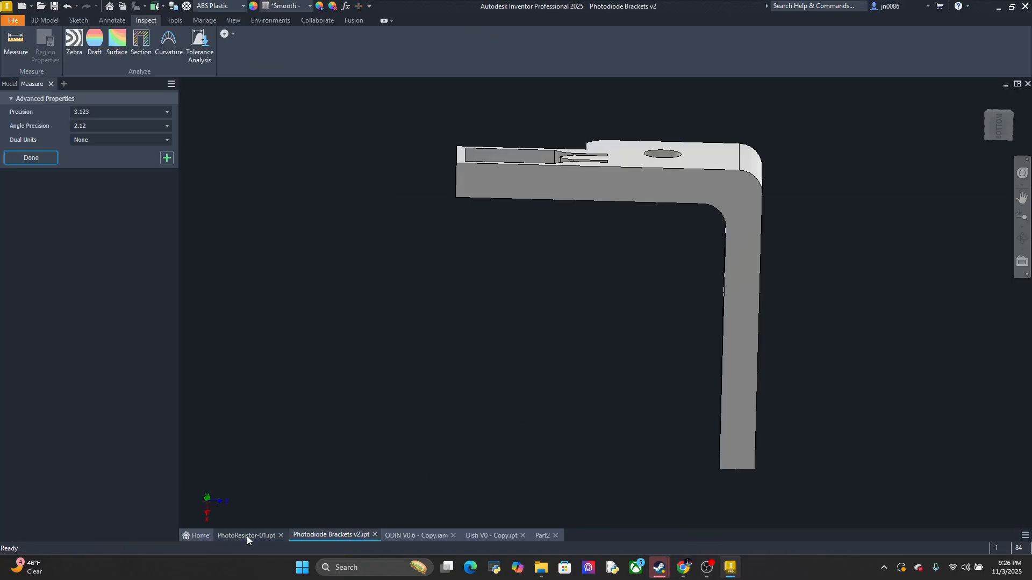
left_click(419, 535)
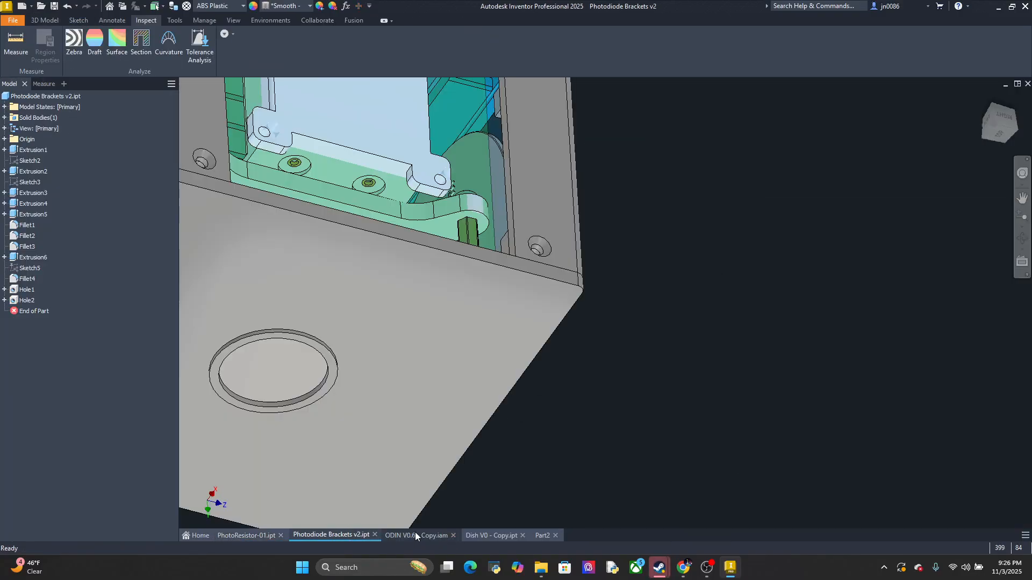
left_click(477, 534)
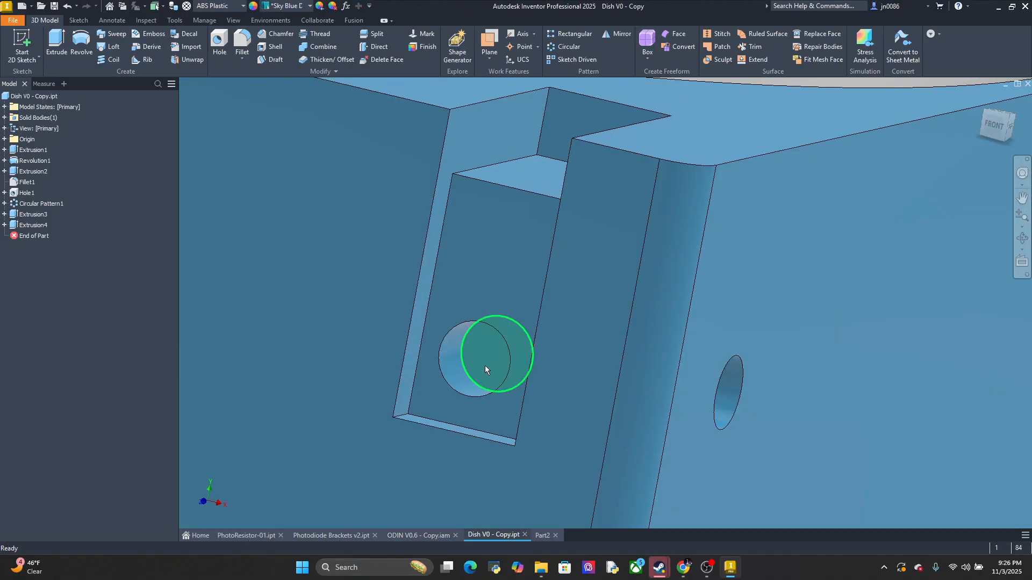
middle_click_drag(491, 343, 643, 354, "shift")
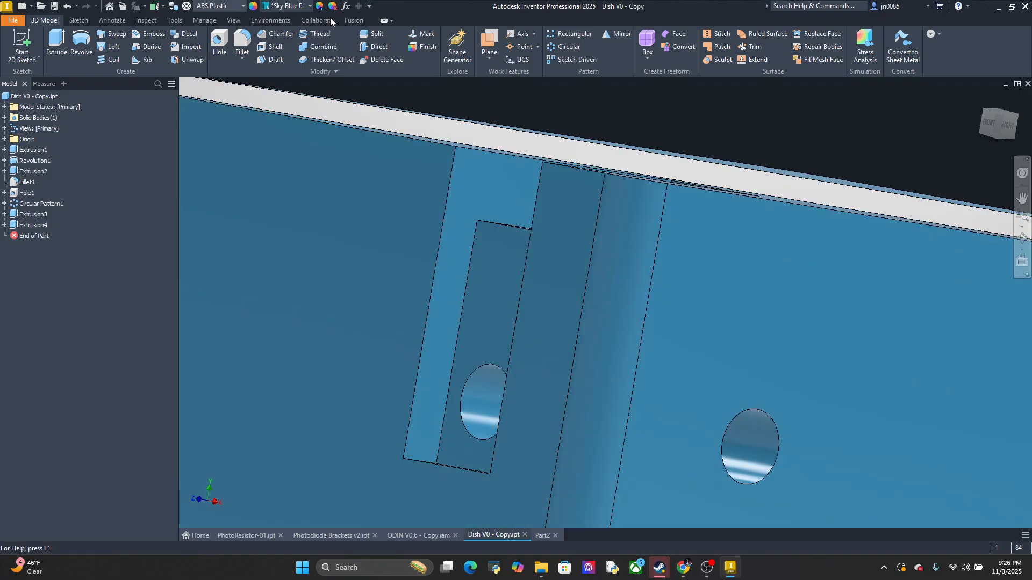
left_click(79, 20)
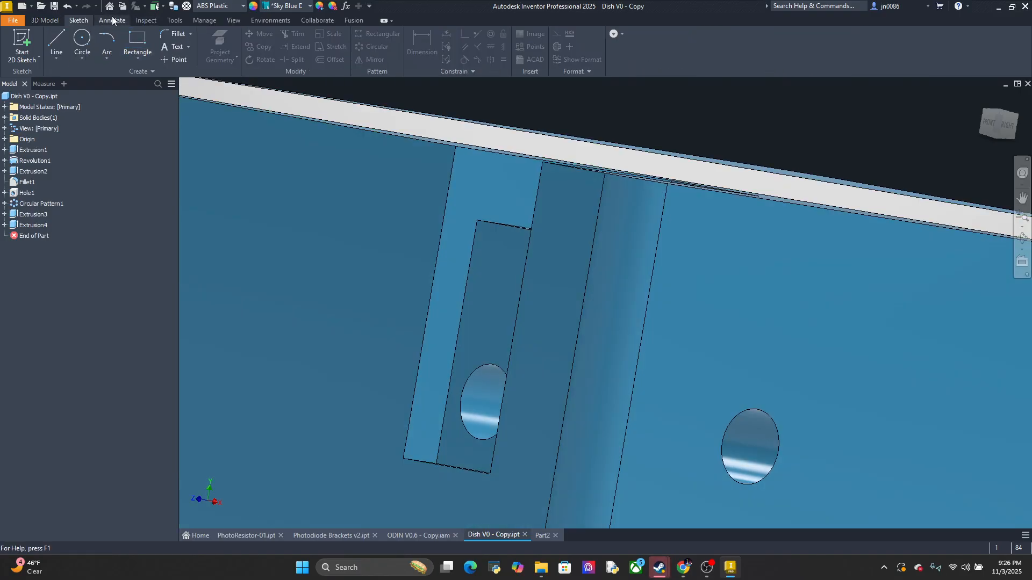
left_click(140, 22)
left_click(15, 42)
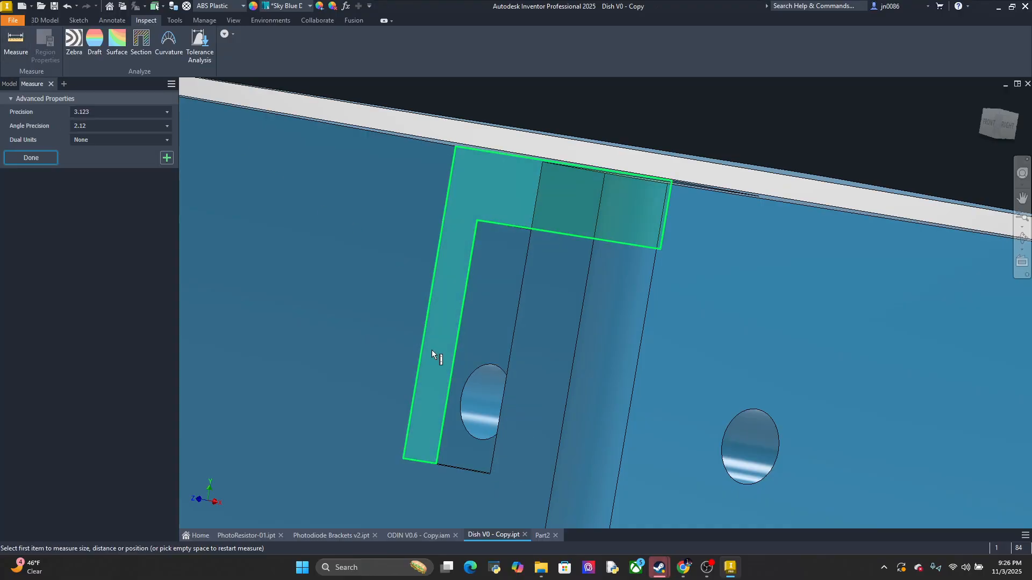
left_click(425, 347)
left_click(454, 352)
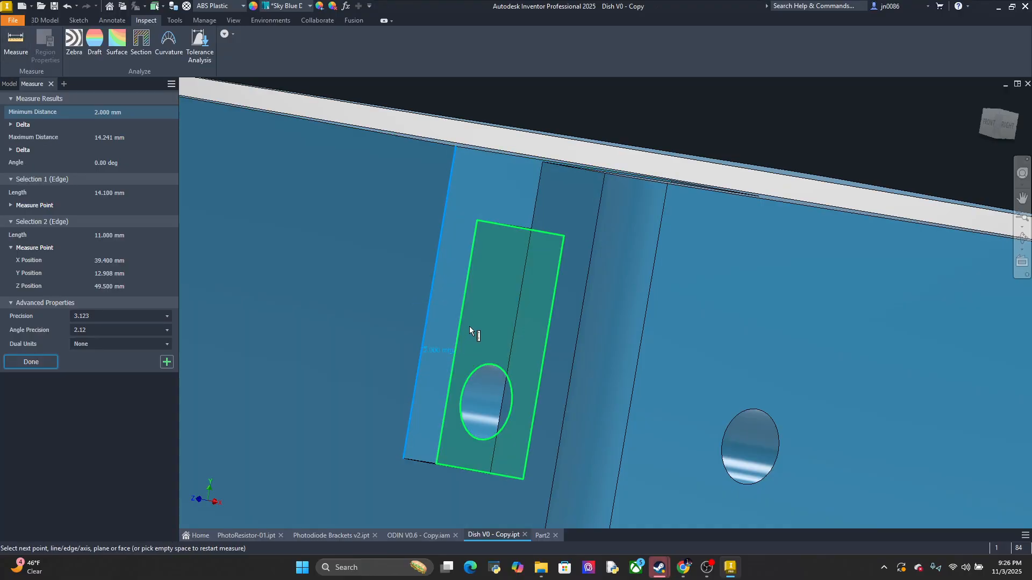
mouse_move(593, 292)
middle_mouse_down()
mouse_move(596, 345)
mouse_move(615, 364)
mouse_move(617, 340)
mouse_move(660, 340)
mouse_move(589, 332)
middle_mouse_up()
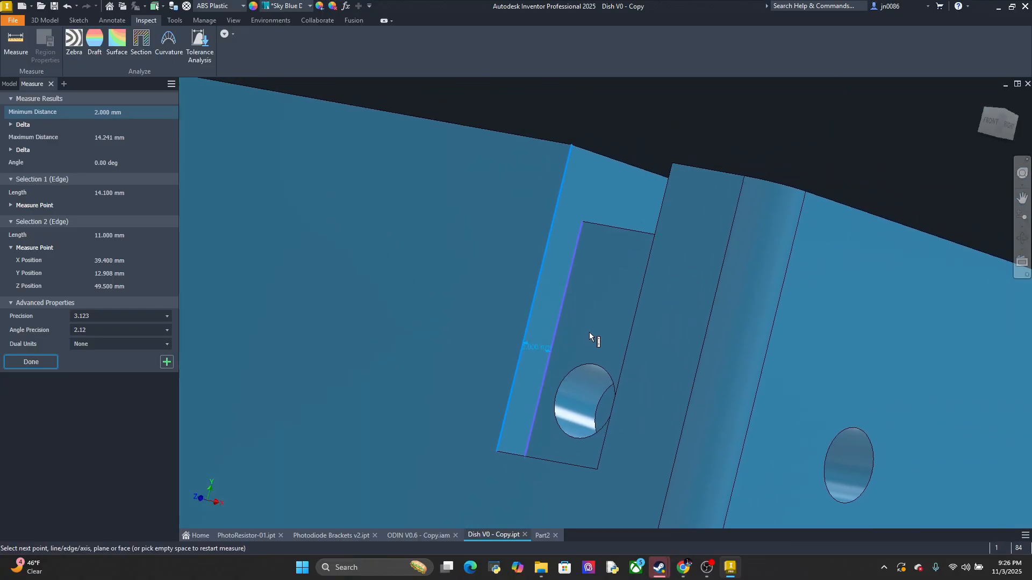
mouse_move(589, 332)
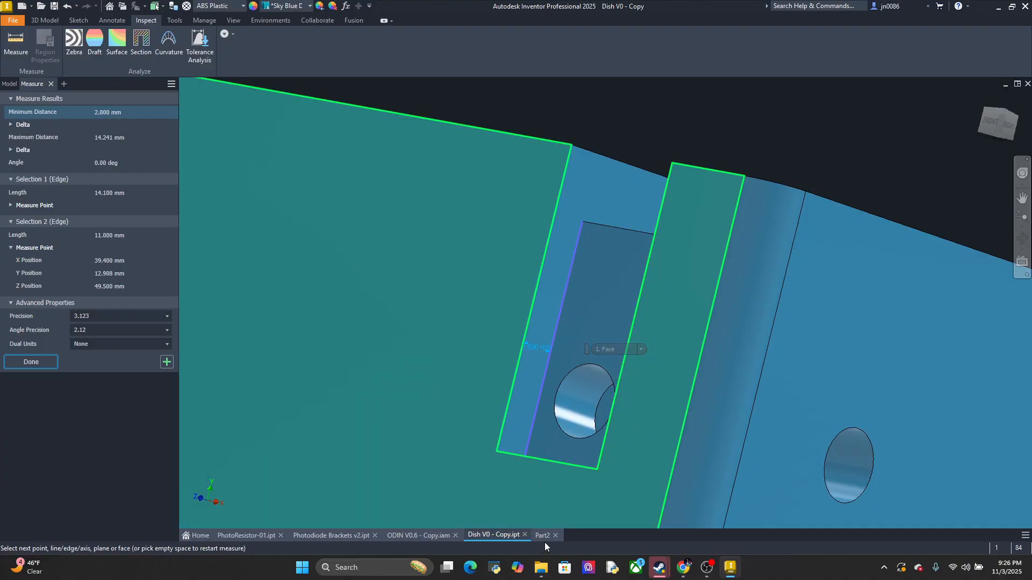
Examine the Part2 holder and view the outer face of its leg straight on
left_click(543, 536)
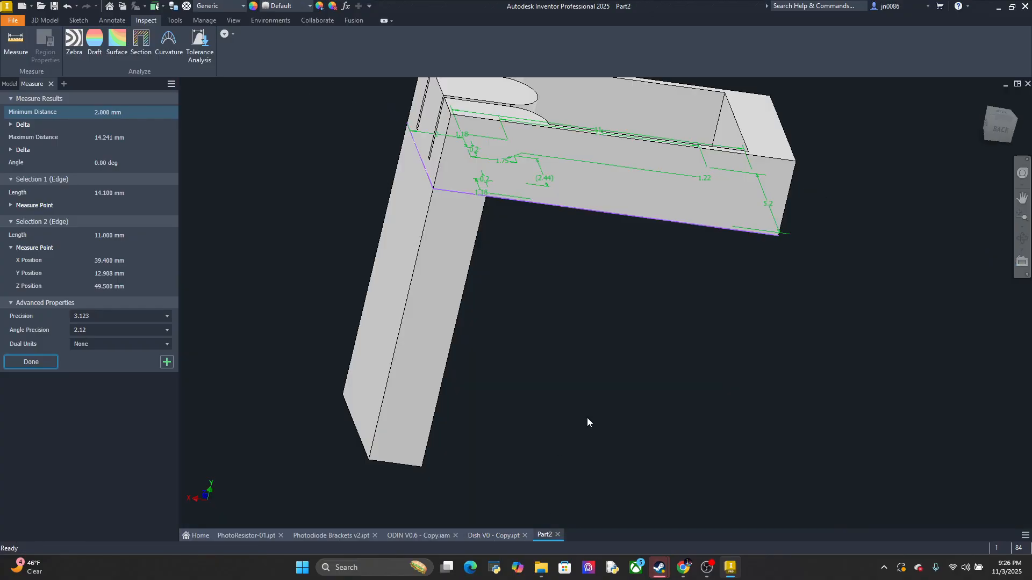
middle_click_drag(534, 336, 643, 403)
scroll(612, 389, "up", 3)
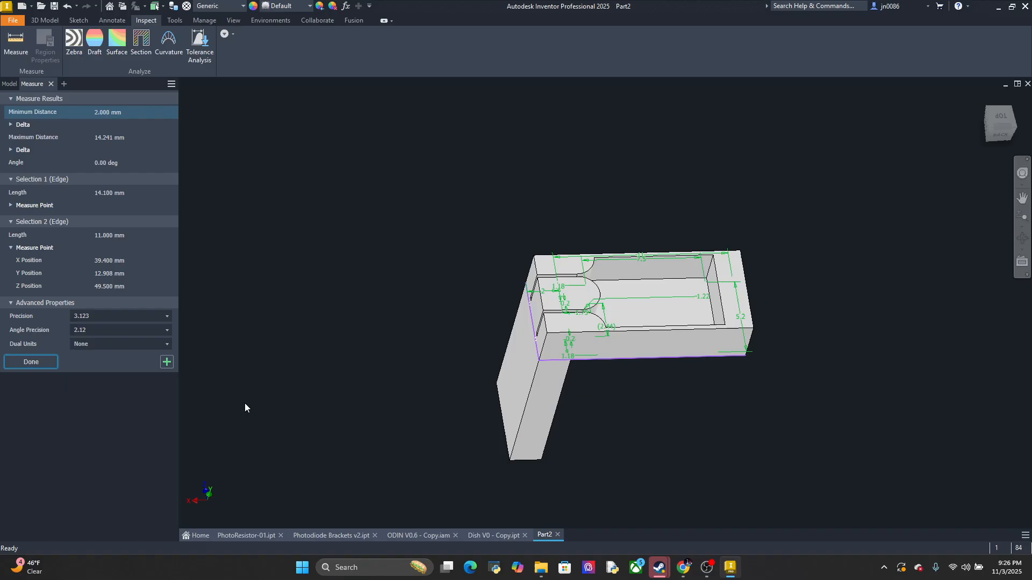
left_click(999, 117)
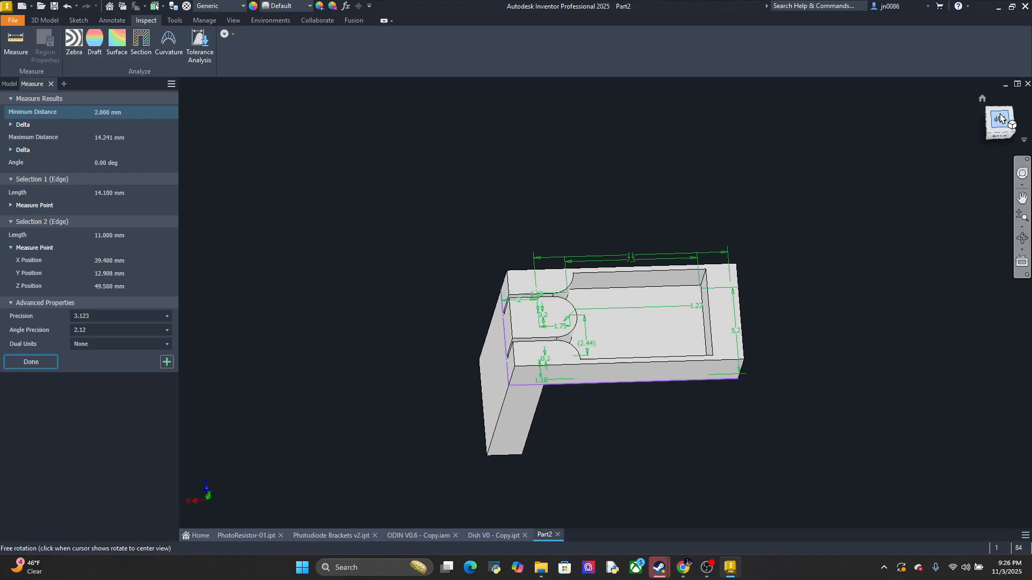
left_click(1018, 102)
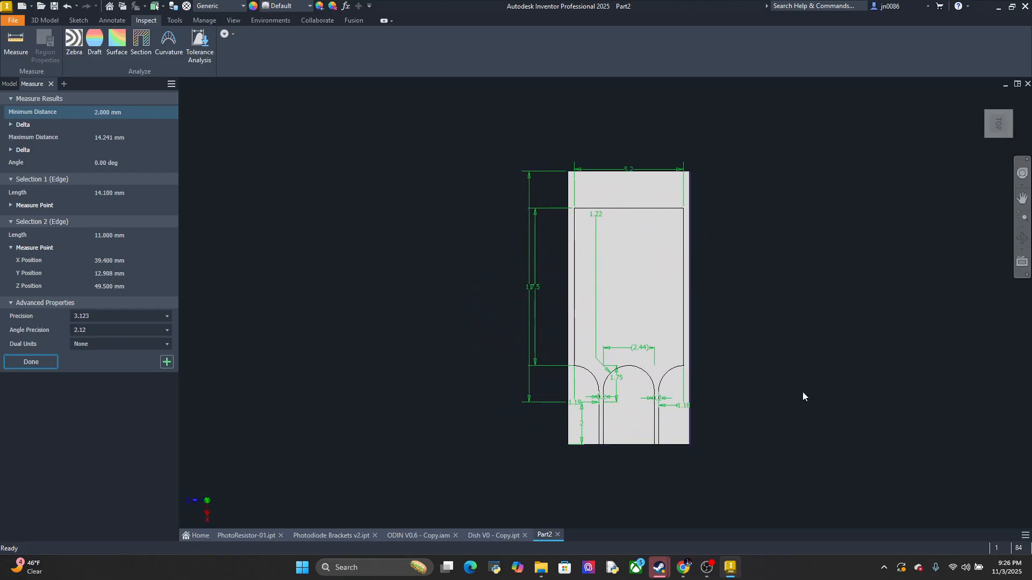
middle_click_drag(783, 403, 782, 332)
middle_click_drag(781, 384, 782, 268, "shift")
left_click(999, 125)
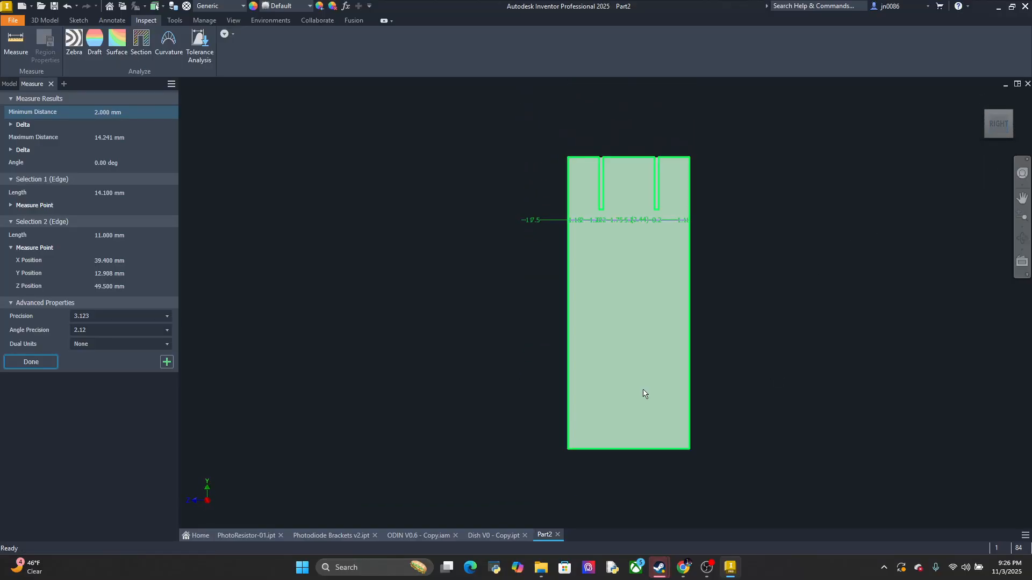
Measure the distance from the recess's lower inner edge to the screw hole's center in Dish V0 - Copy
left_click(415, 536)
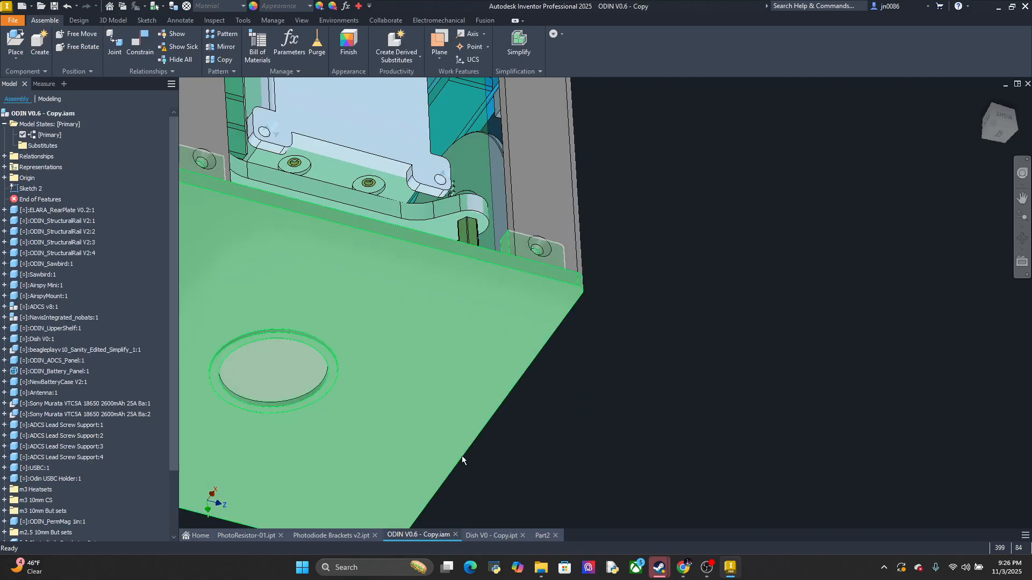
left_click(481, 535)
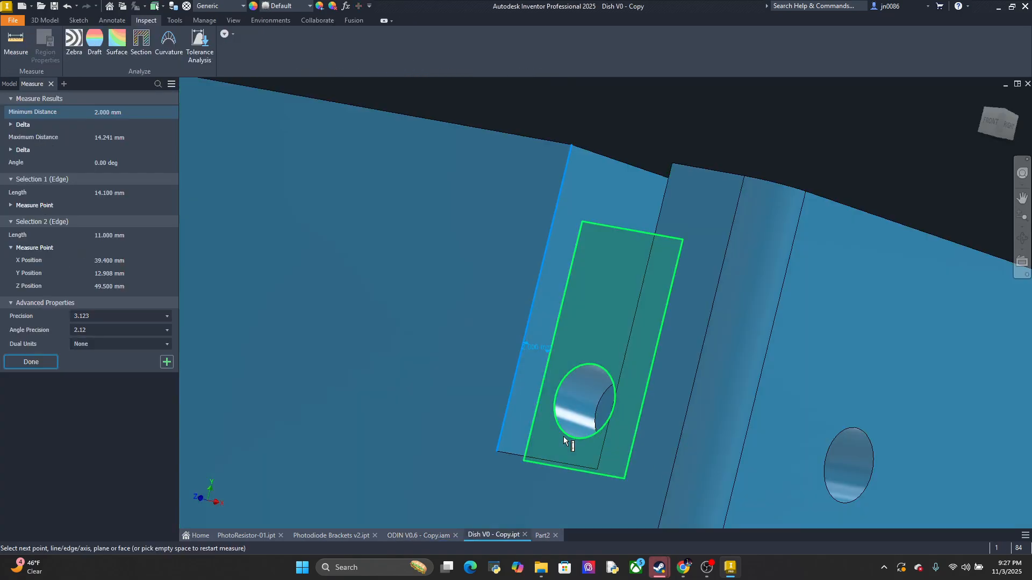
key("Escape")
middle_click_drag(601, 411, 608, 258, "shift")
scroll(749, 465, "down", 4)
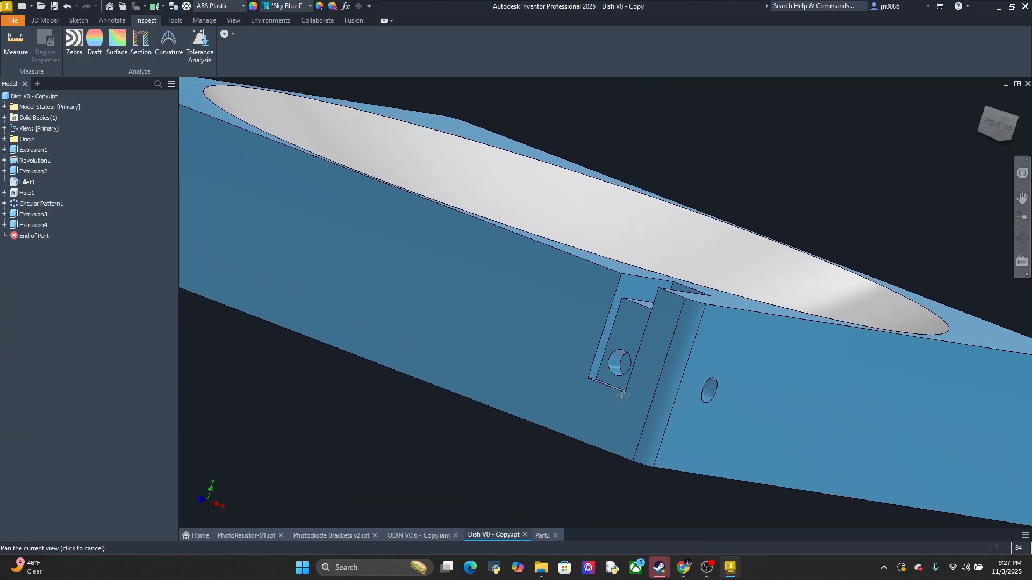
middle_click_drag(618, 390, 747, 416, "shift")
scroll(747, 420, "down", 4)
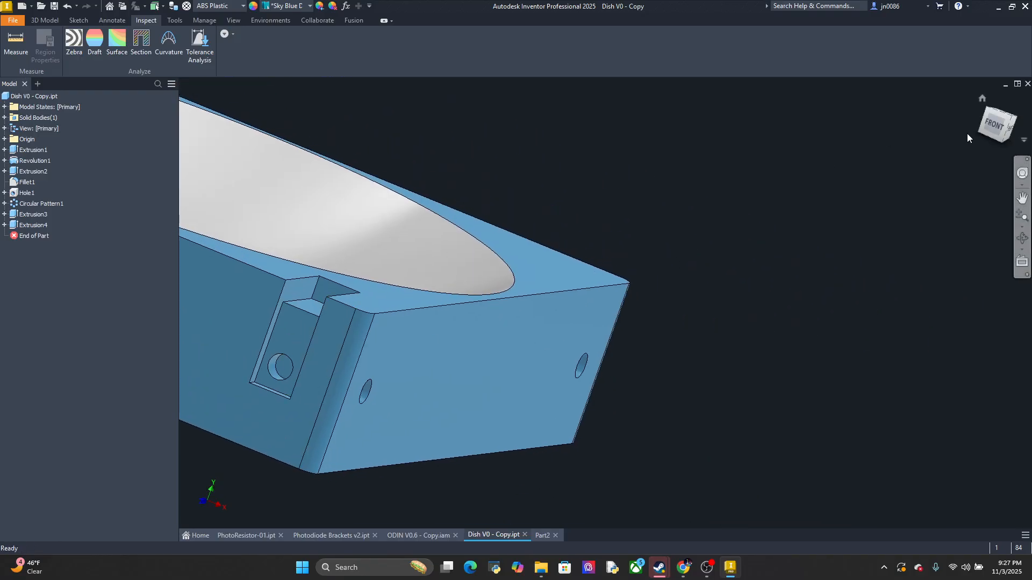
left_click(994, 128)
scroll(710, 333, "up", 5)
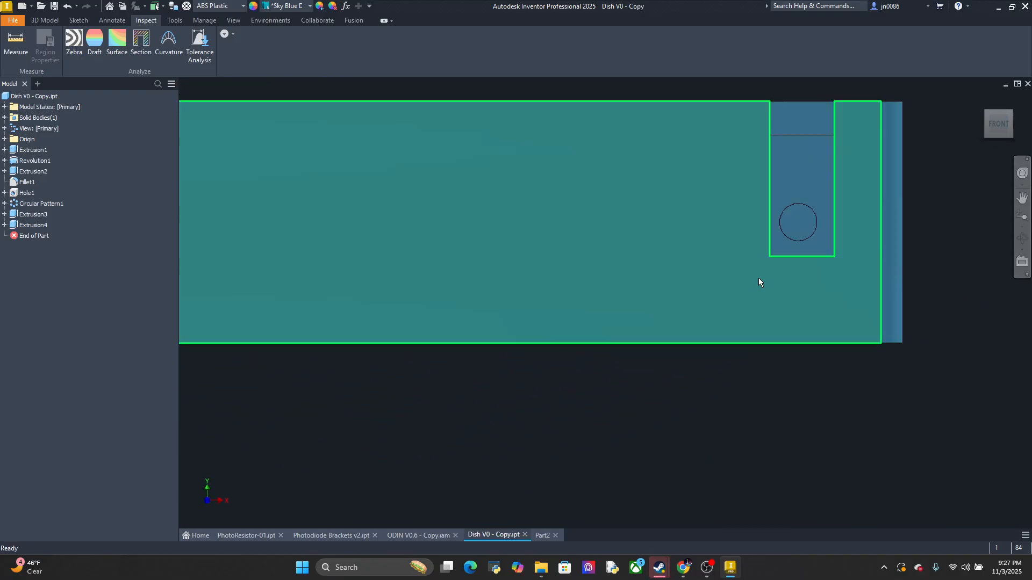
mouse_move(728, 332)
middle_mouse_down()
mouse_move(691, 384)
mouse_move(684, 375)
middle_mouse_up()
scroll(705, 355, "up", 4)
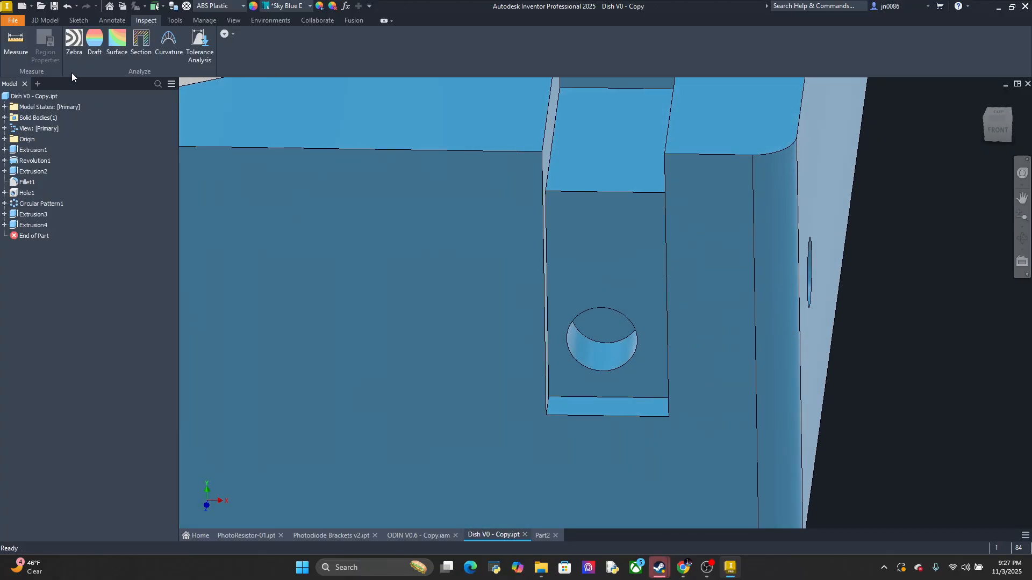
left_click(15, 49)
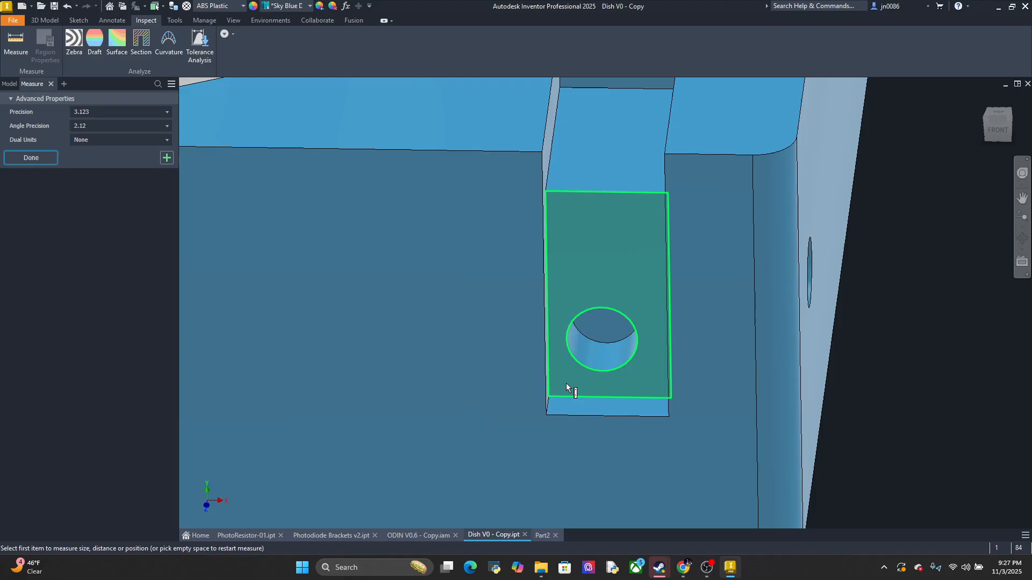
left_click(601, 396)
left_click(600, 369)
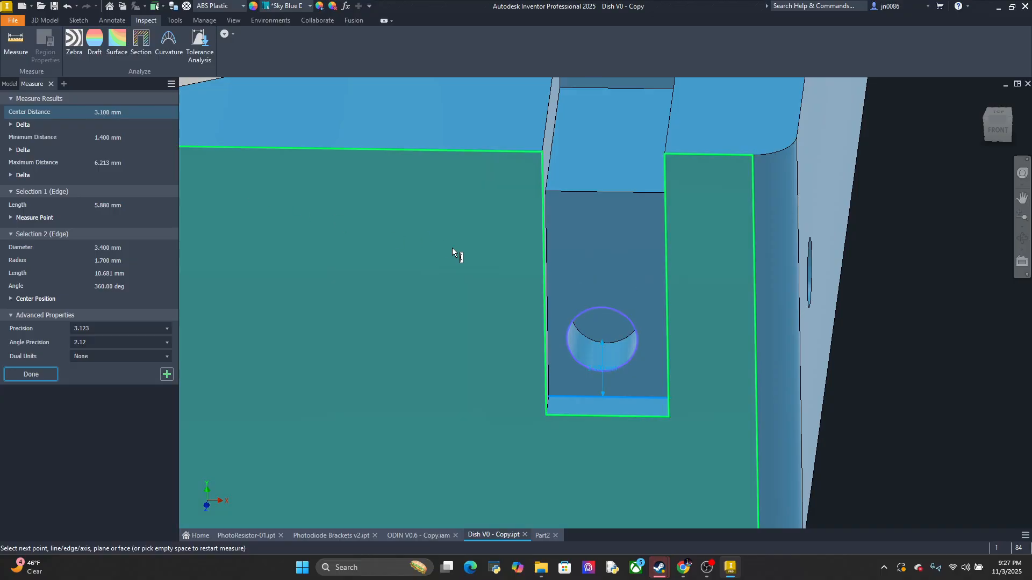
mouse_move(468, 265)
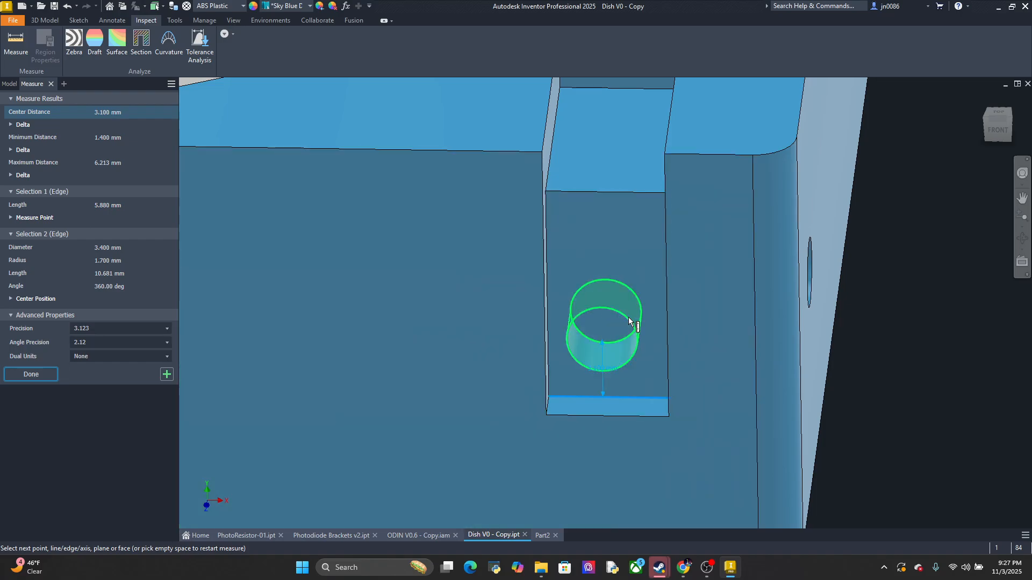
Measure the diameter of the screw hole in the dish's side-wall recess
scroll(643, 334, "up", 3)
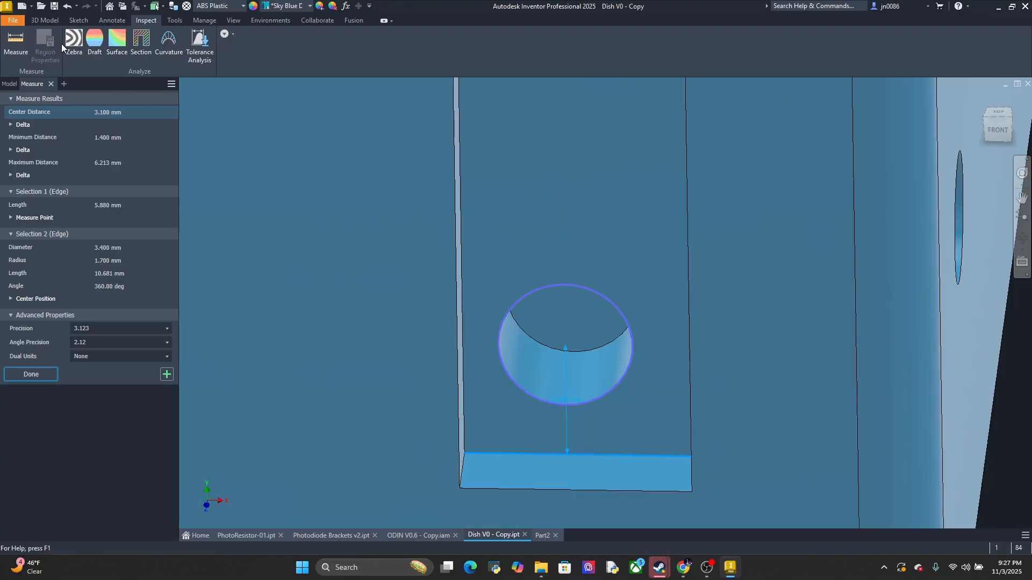
left_click(21, 45)
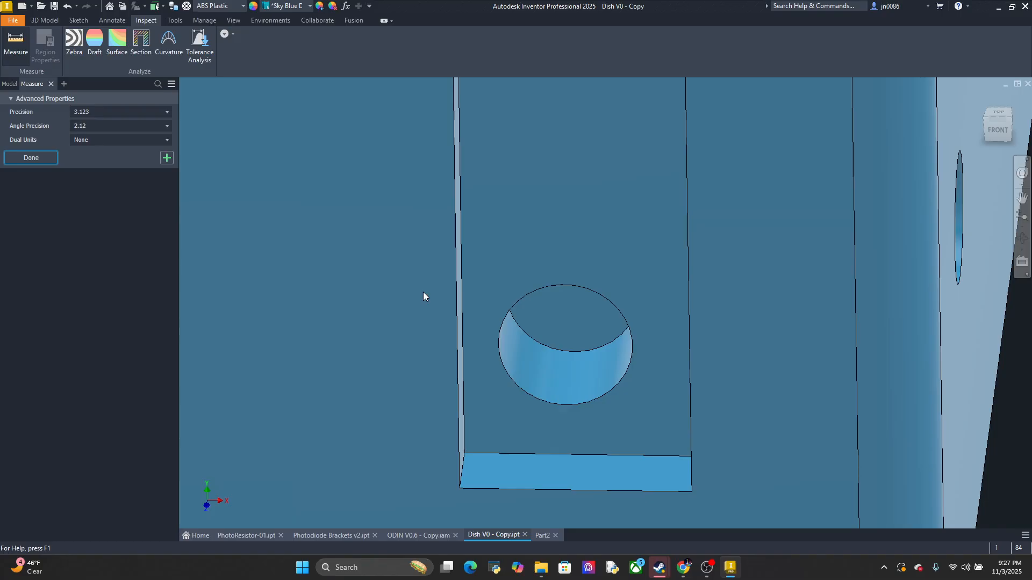
left_click(501, 354)
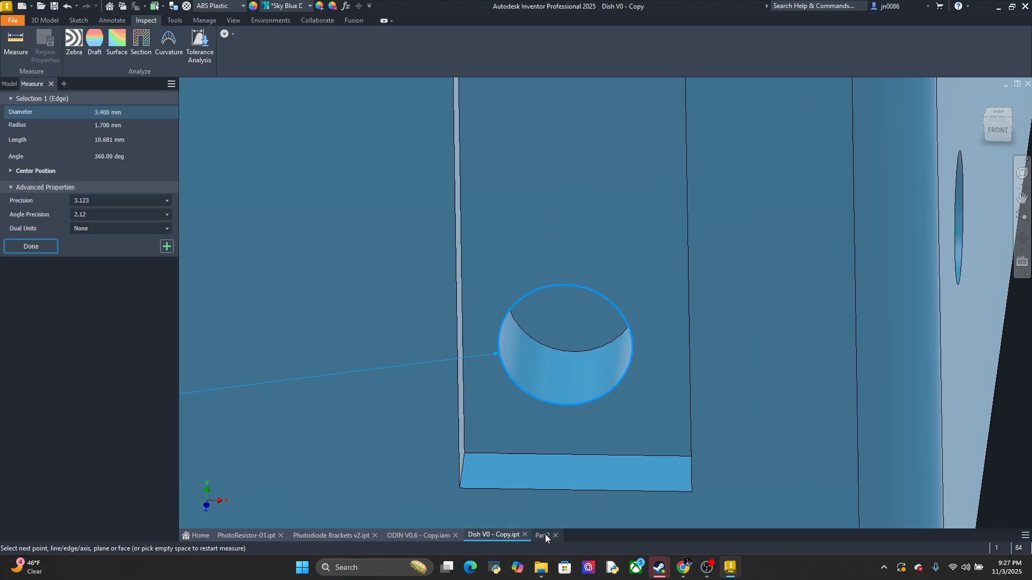
In Part2, start a sketch on the leg's outer face and draw a 3.4 mm diameter circle centered across its width near the lower end
left_click(544, 535)
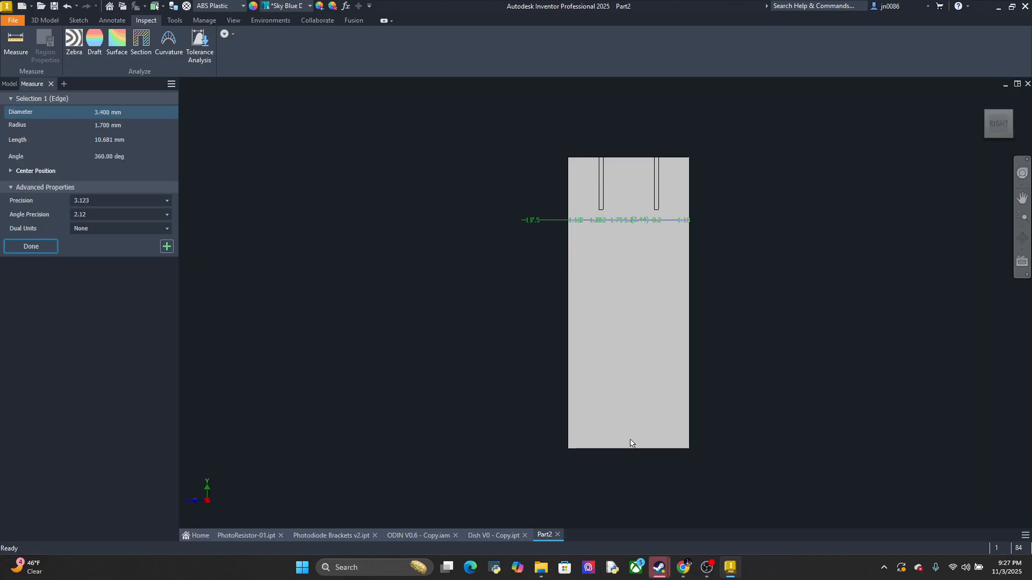
left_click(42, 21)
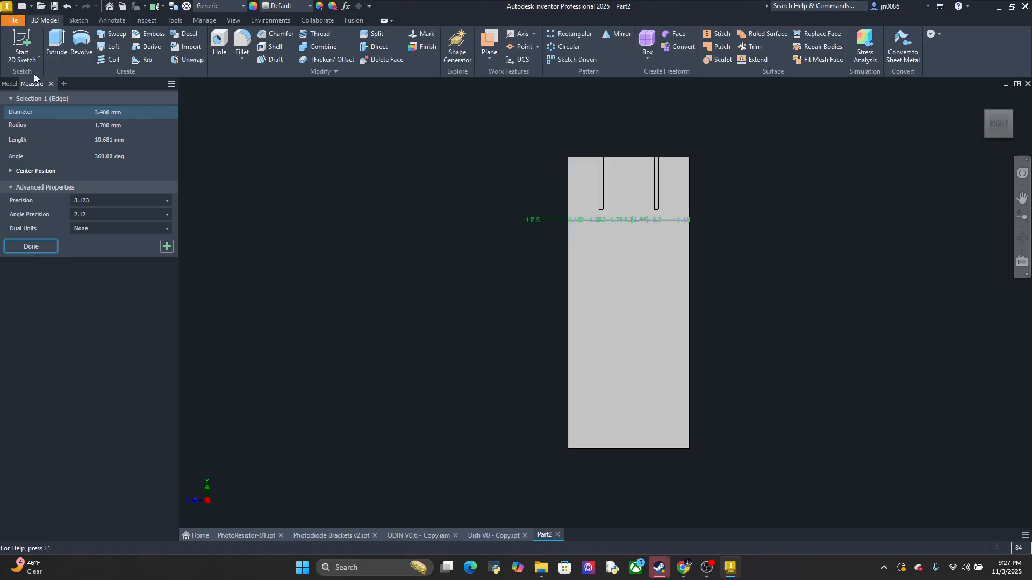
left_click(37, 41)
left_click(37, 43)
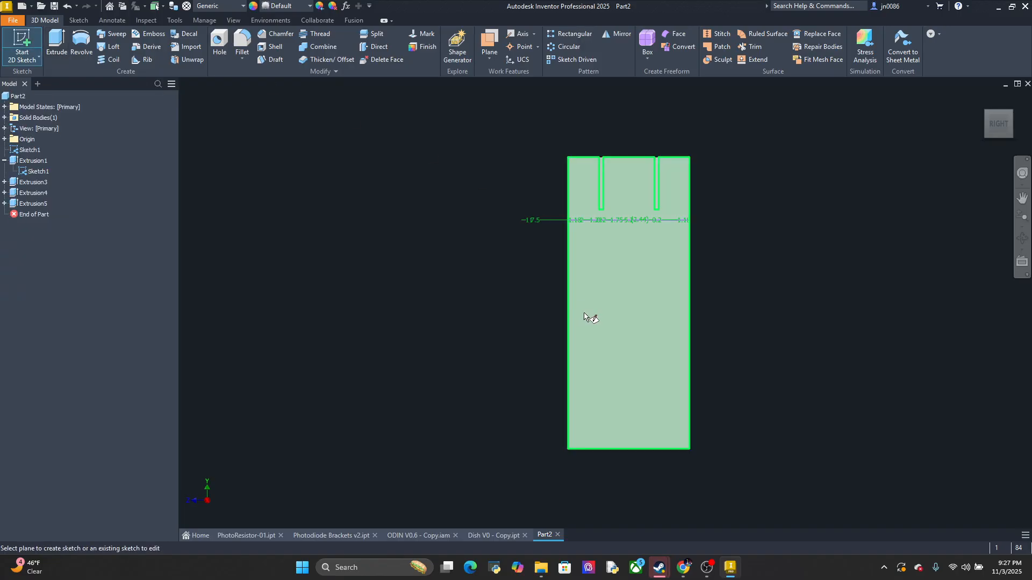
left_click(591, 317)
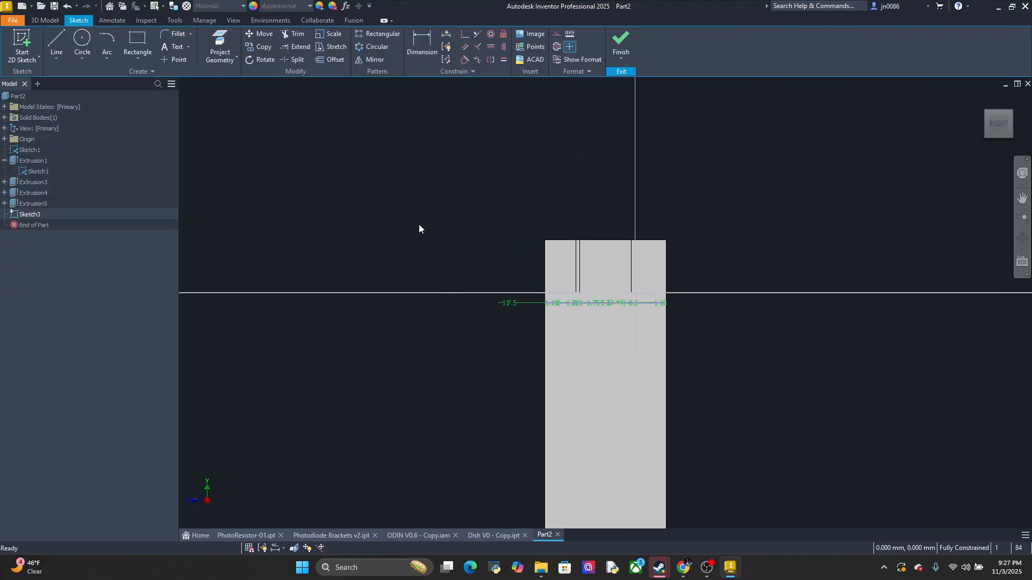
left_click(82, 43)
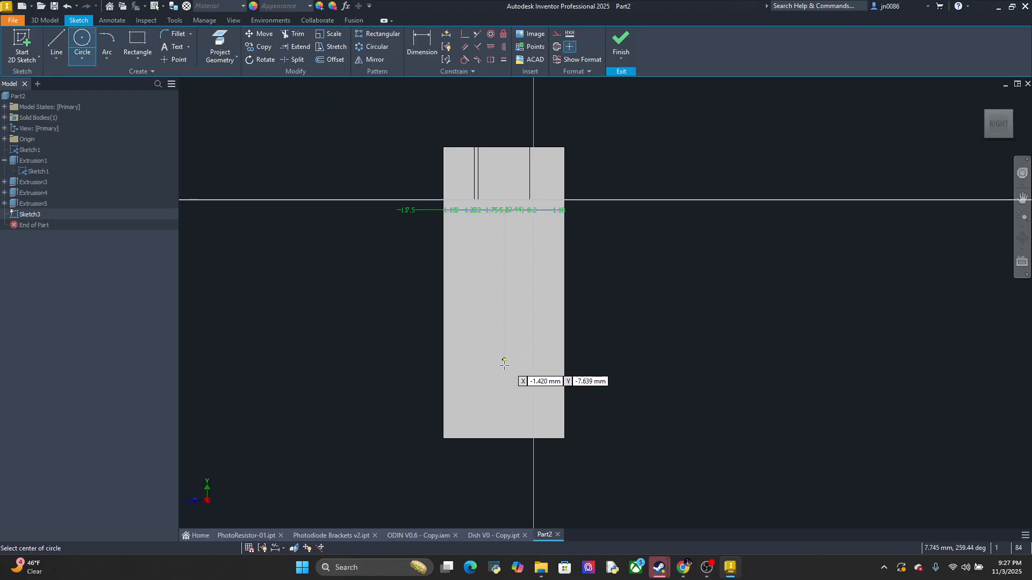
left_click(504, 380)
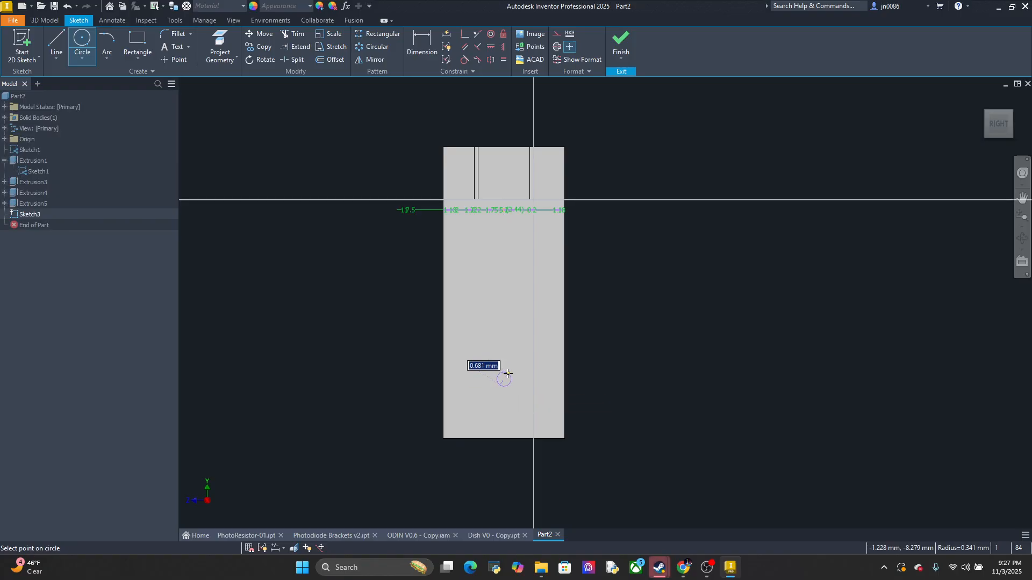
type("3.4")
key("Return")
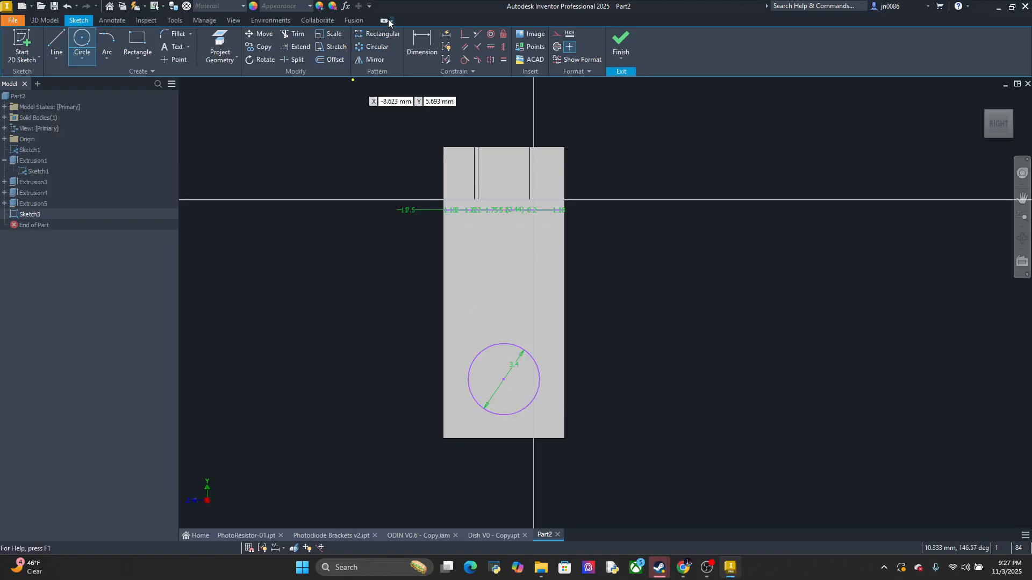
Dimension the circle's center 3 mm above the leg's bottom edge and finish the sketch
left_click(427, 61)
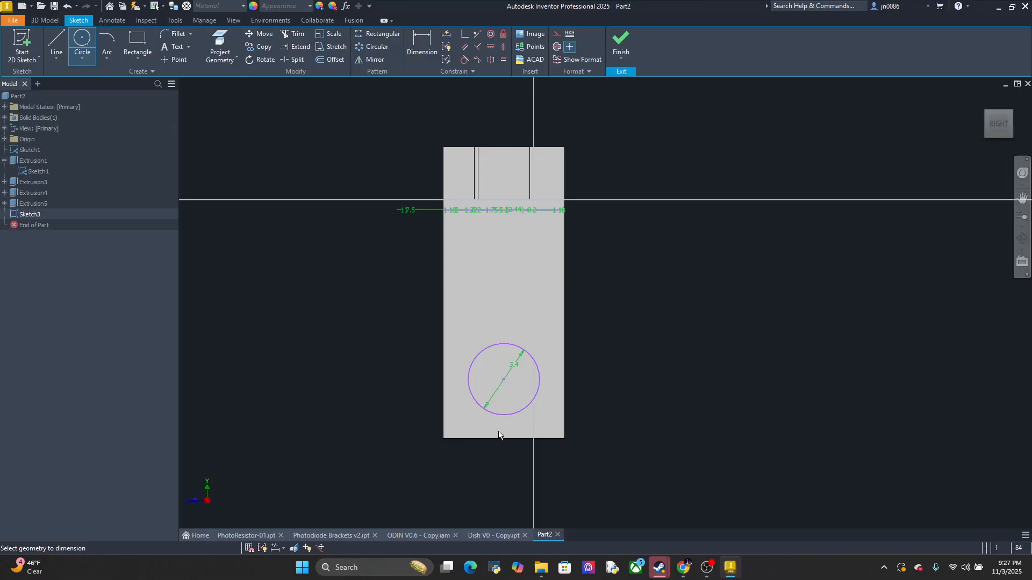
left_click(505, 379)
left_click(559, 399)
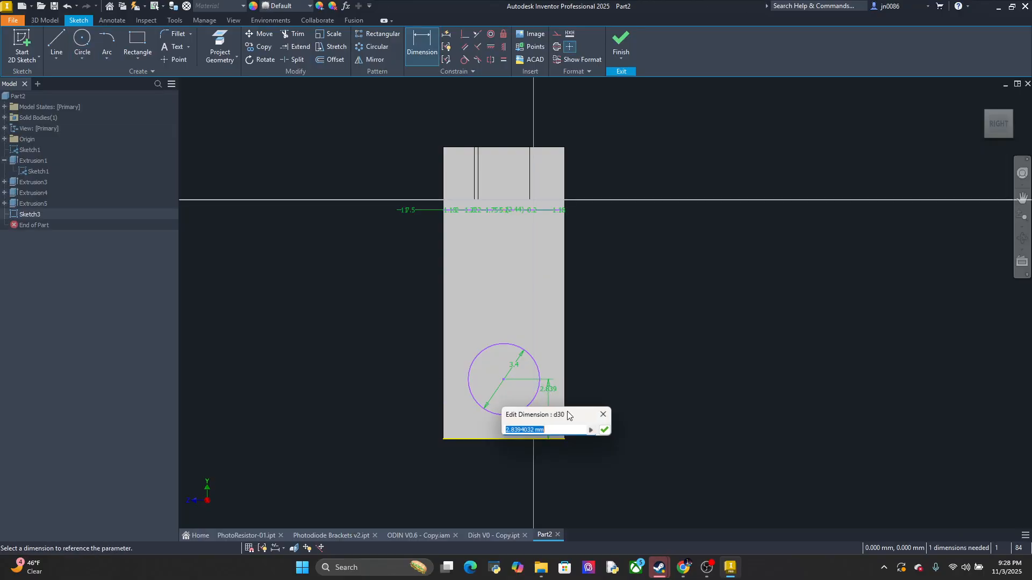
type("3")
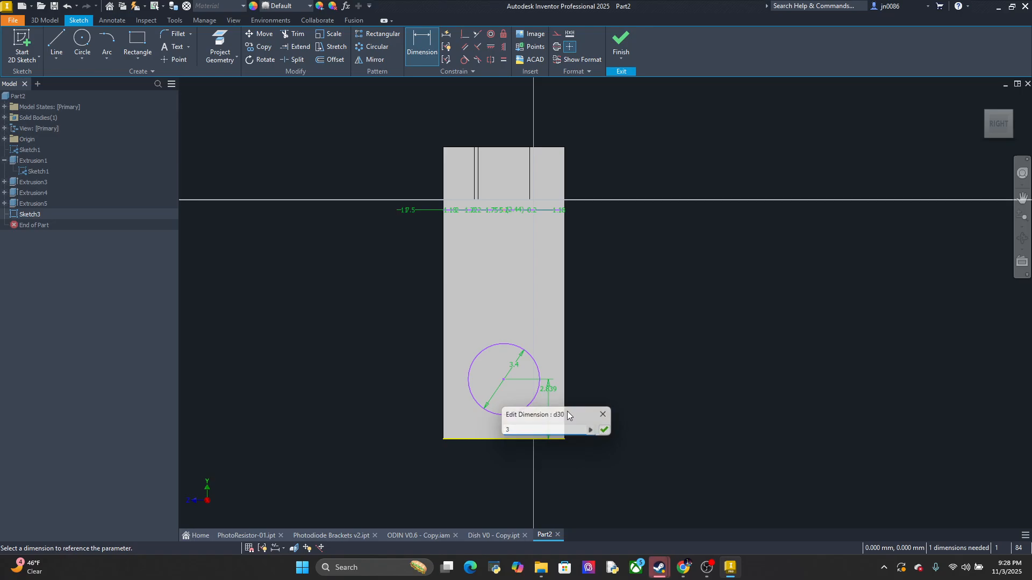
key("Return")
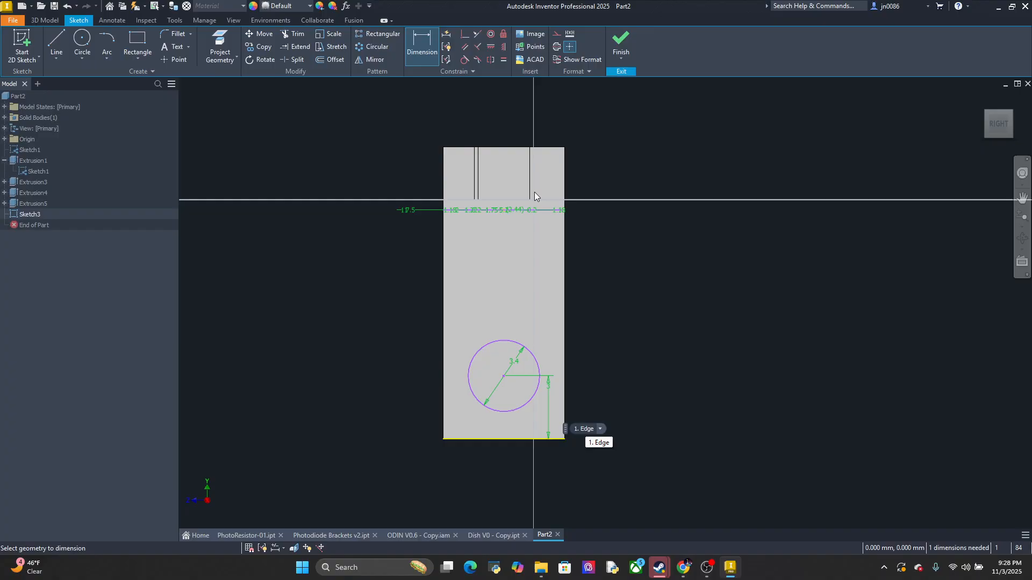
left_click(621, 42)
Cut a 3.4 mm M3 normal-fit clearance hole through the leg at the sketched circle's center
left_click(218, 43)
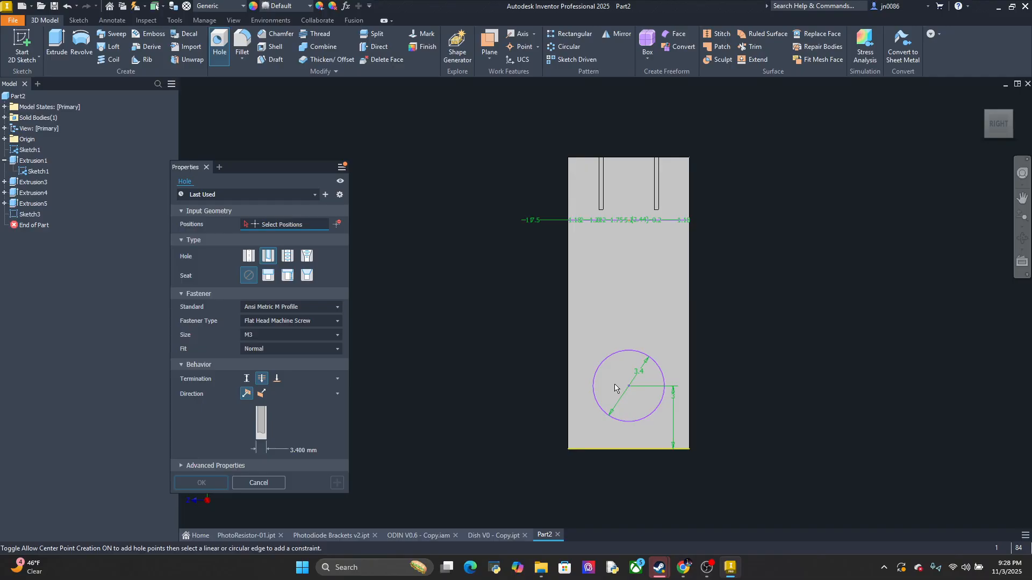
left_click(629, 387)
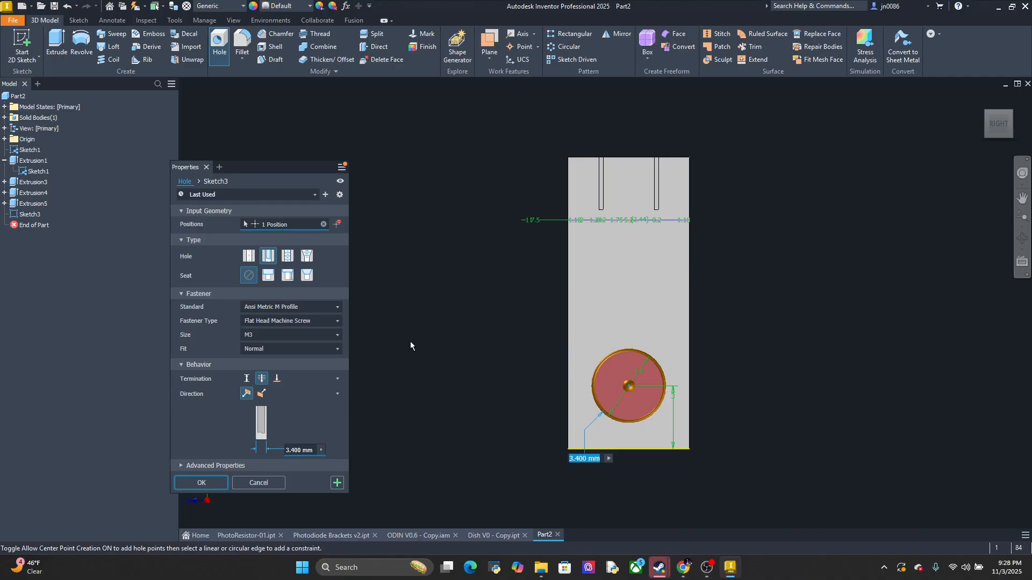
middle_click_drag(428, 393, 408, 387)
middle_click_drag(718, 373, 354, 447, "shift")
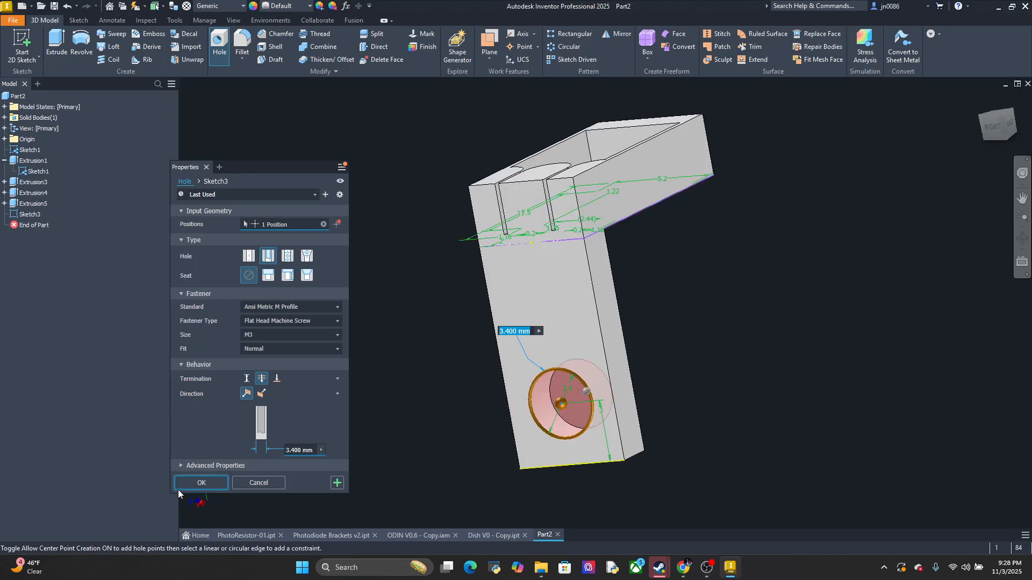
left_click(211, 482)
Examine the finished Part2 holder and compare it with the side-wall recess and screw hole in Dish V0 - Copy
middle_click_drag(709, 361, 791, 353, "shift")
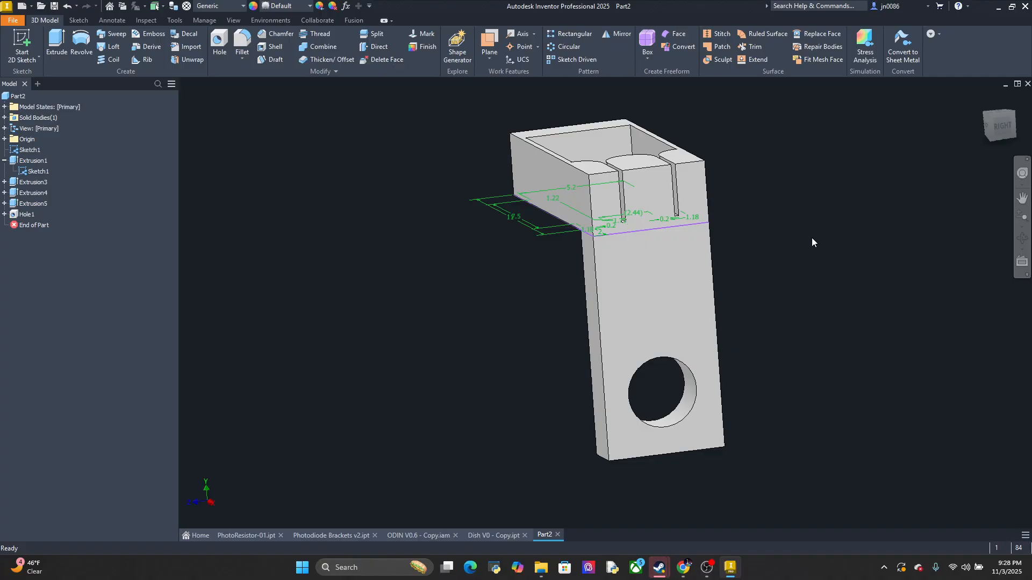
middle_click_drag(770, 282, 727, 376, "shift")
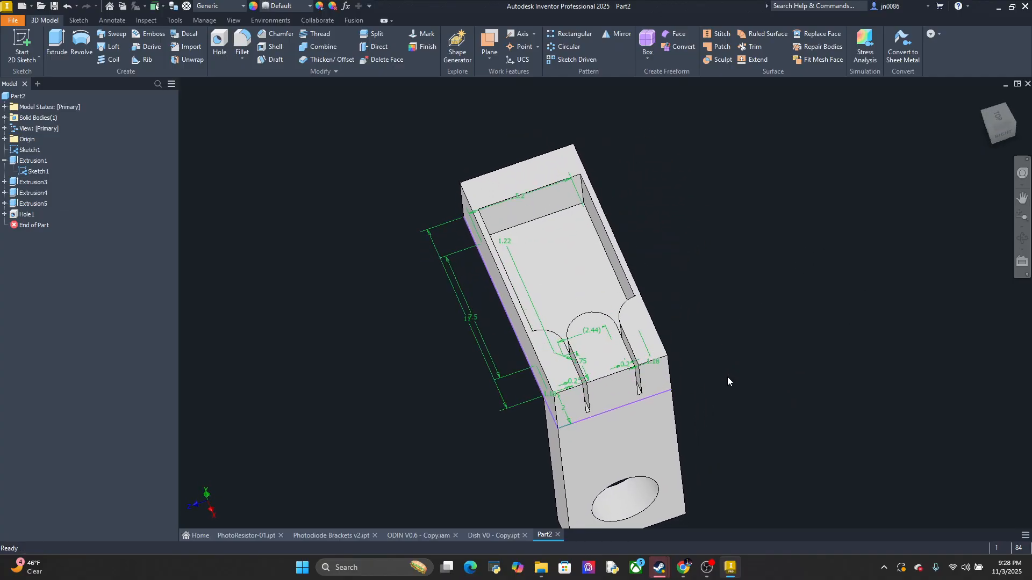
middle_click_drag(728, 466, 708, 394)
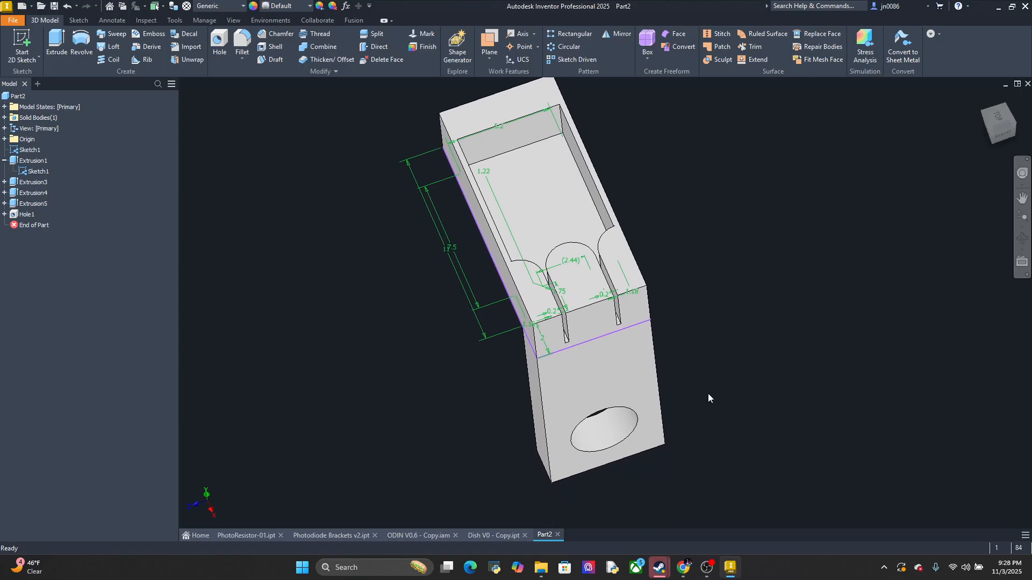
left_click(498, 536)
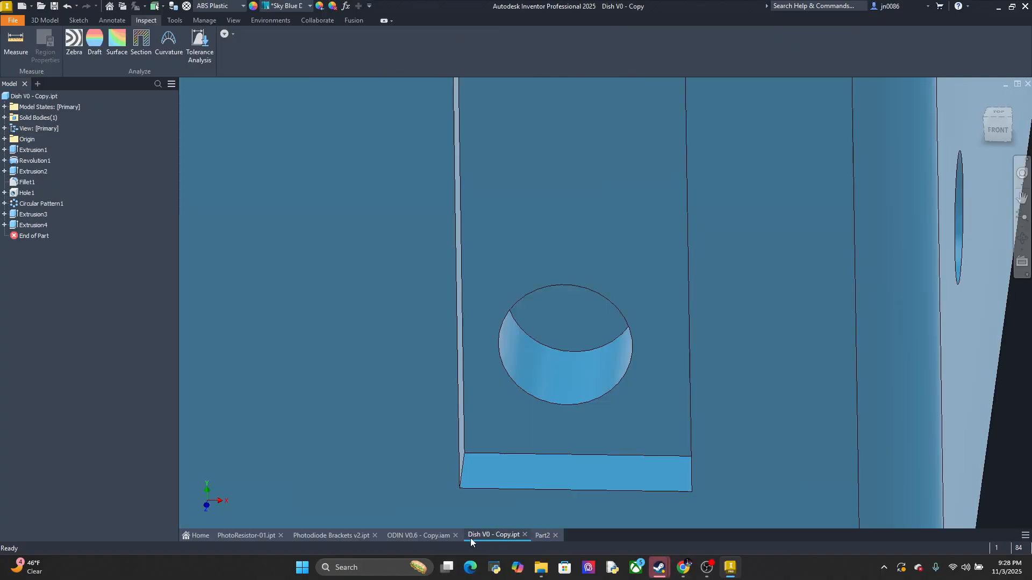
scroll(409, 528, "up", 5)
scroll(520, 483, "up", 3)
middle_click_drag(602, 453, 769, 369)
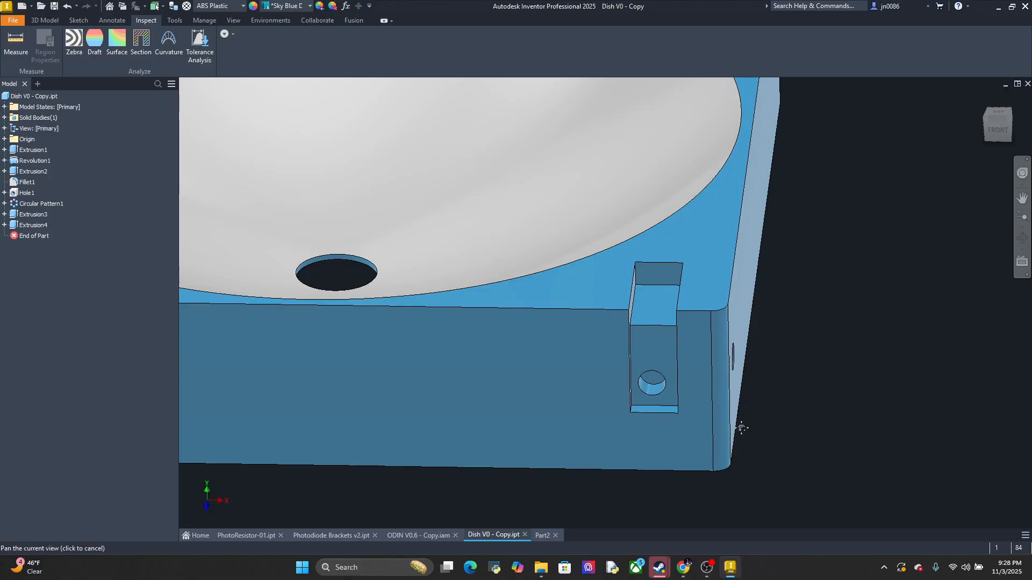
middle_click_drag(740, 427, 756, 416)
scroll(465, 468, "up", 3)
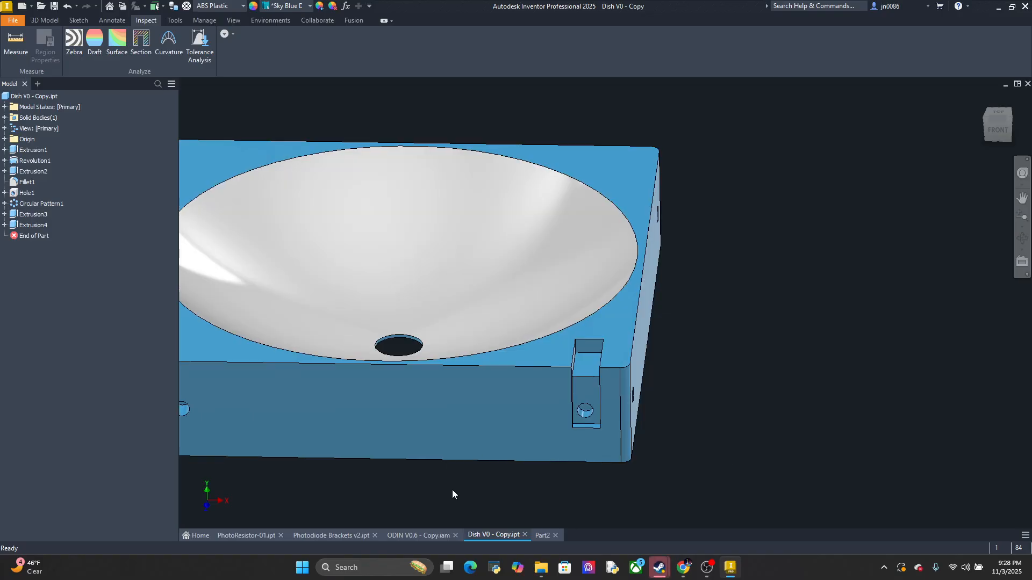
middle_click_drag(453, 468, 601, 434)
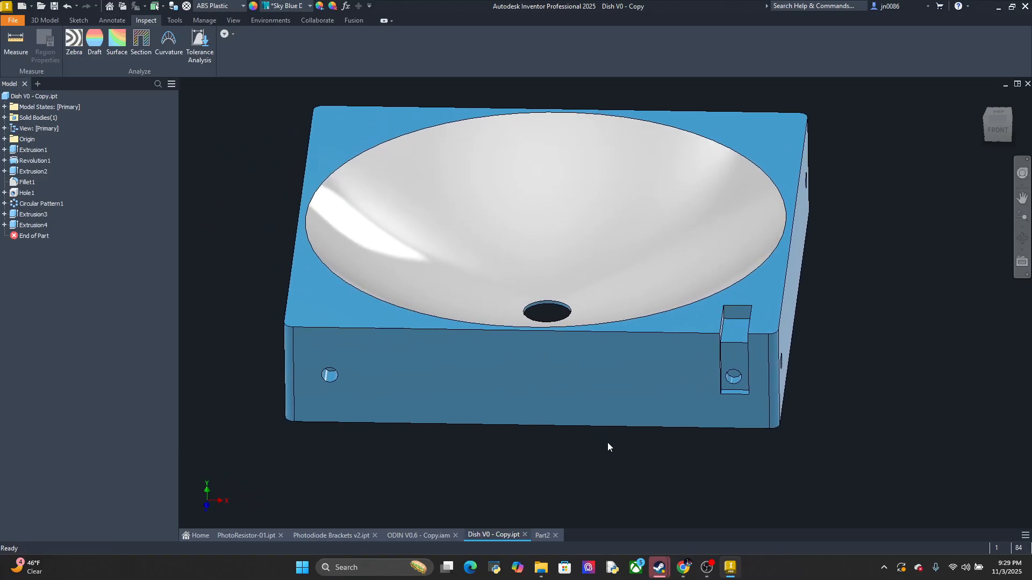
Review the ODIN V0.6 - Copy assembly, Dish V0 - Copy, Photodiode Brackets v2 and PhotoResistor-01, ending with the Part2 holder
left_click(410, 535)
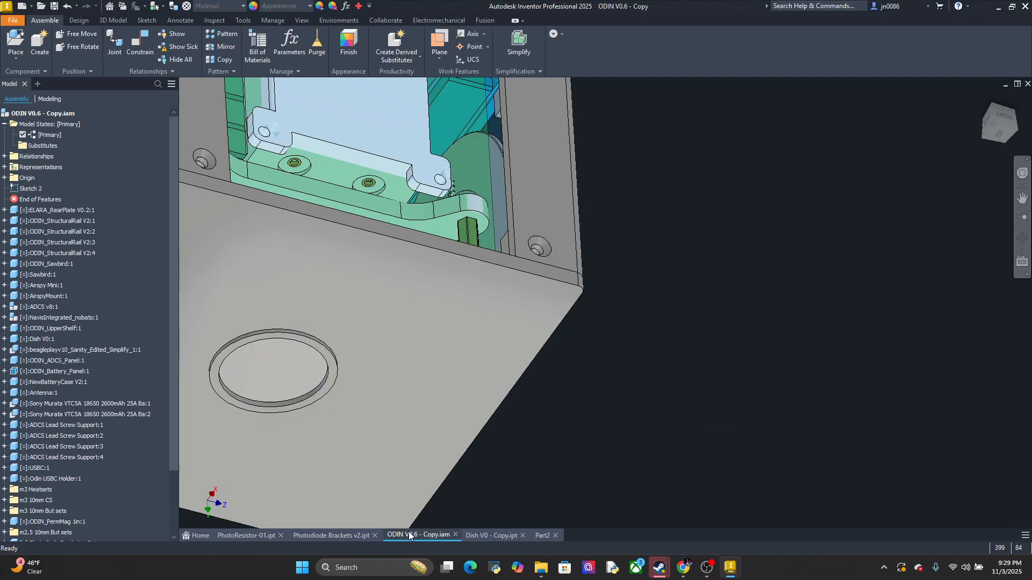
middle_click_drag(642, 278, 532, 441, "shift")
left_click(485, 536)
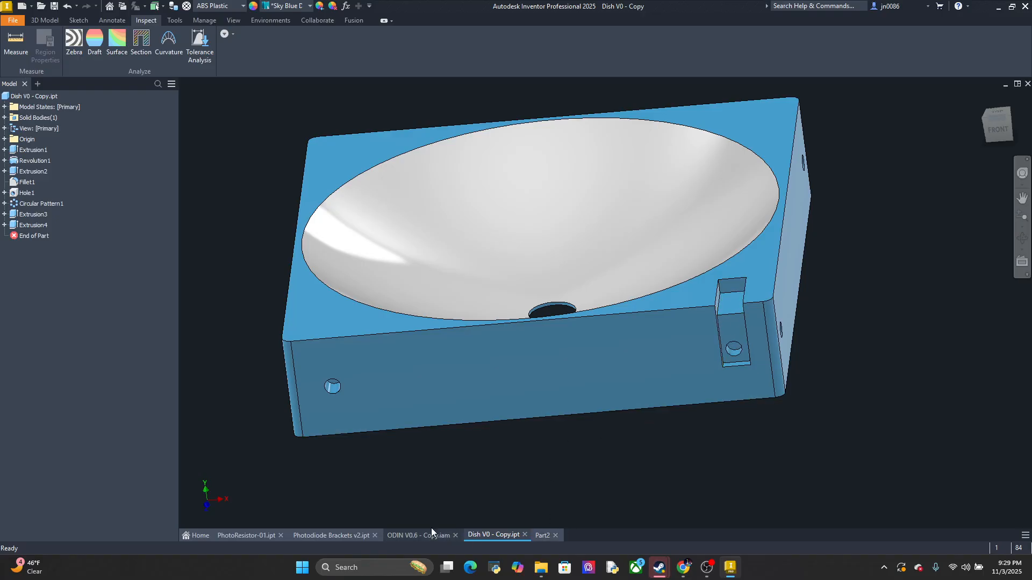
left_click(349, 534)
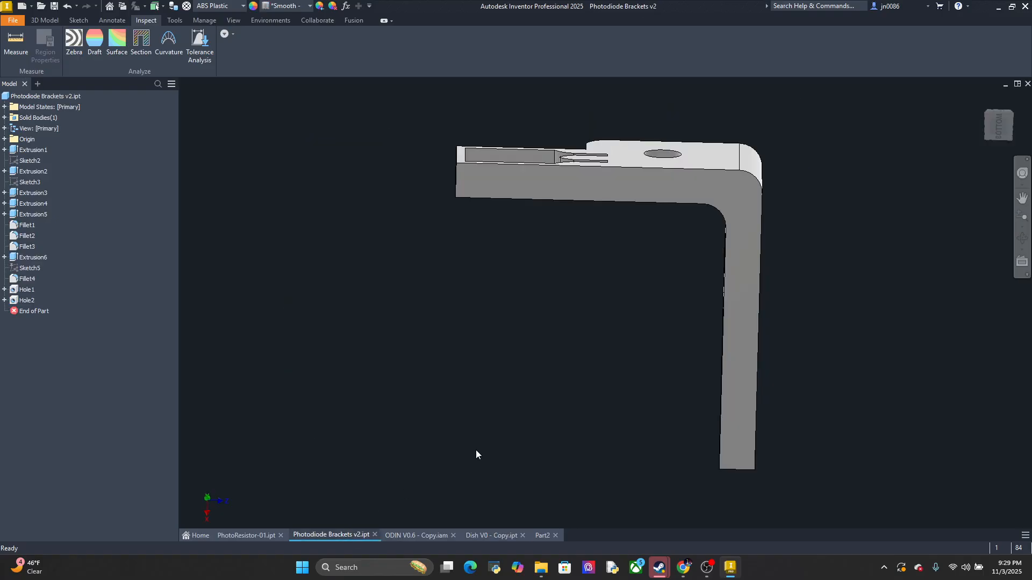
left_click(245, 535)
scroll(668, 397, "down", 5)
middle_click_drag(760, 387, 783, 446, "shift")
middle_click_drag(761, 409, 559, 231)
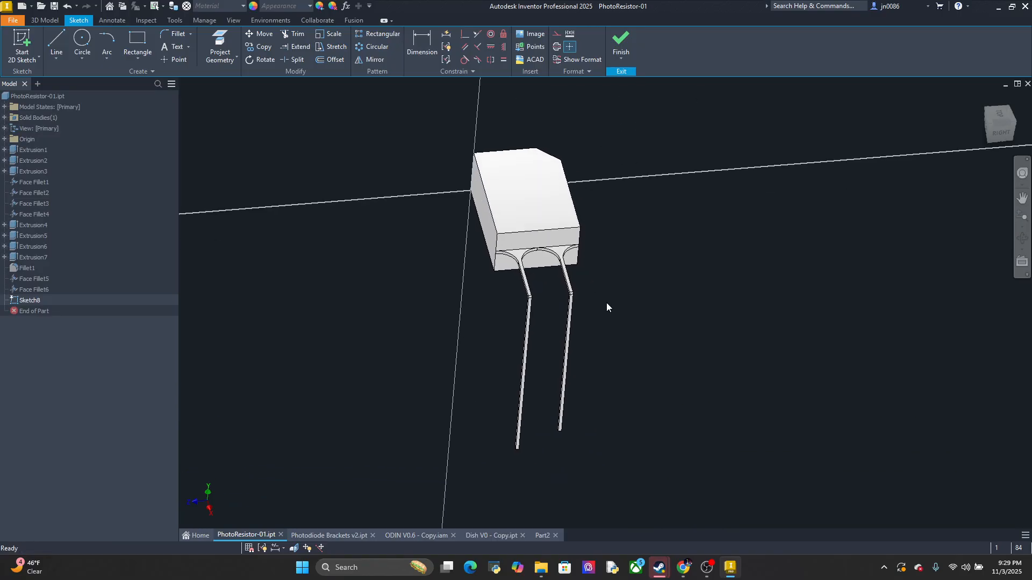
left_click(543, 536)
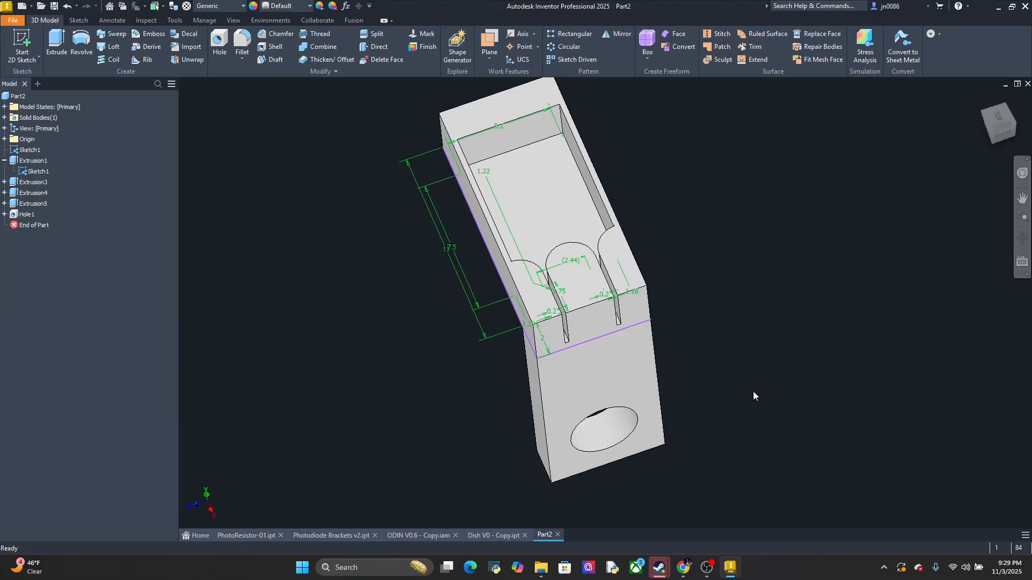
middle_click_drag(710, 355, 757, 363)
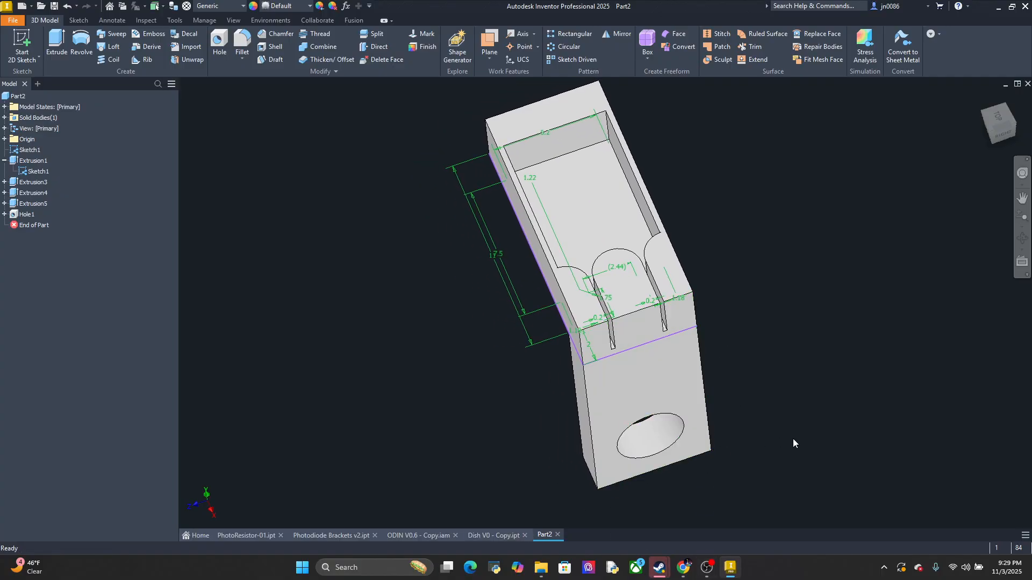
mouse_move(792, 439)
middle_mouse_down("shift")
mouse_move(692, 437)
mouse_move(724, 419)
middle_mouse_up("shift")
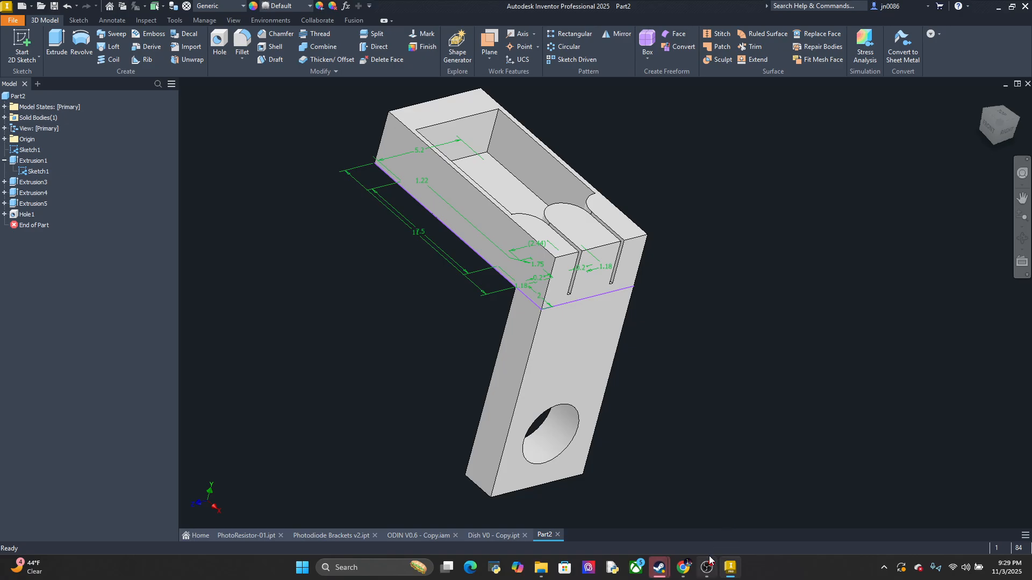
mouse_move(709, 562)
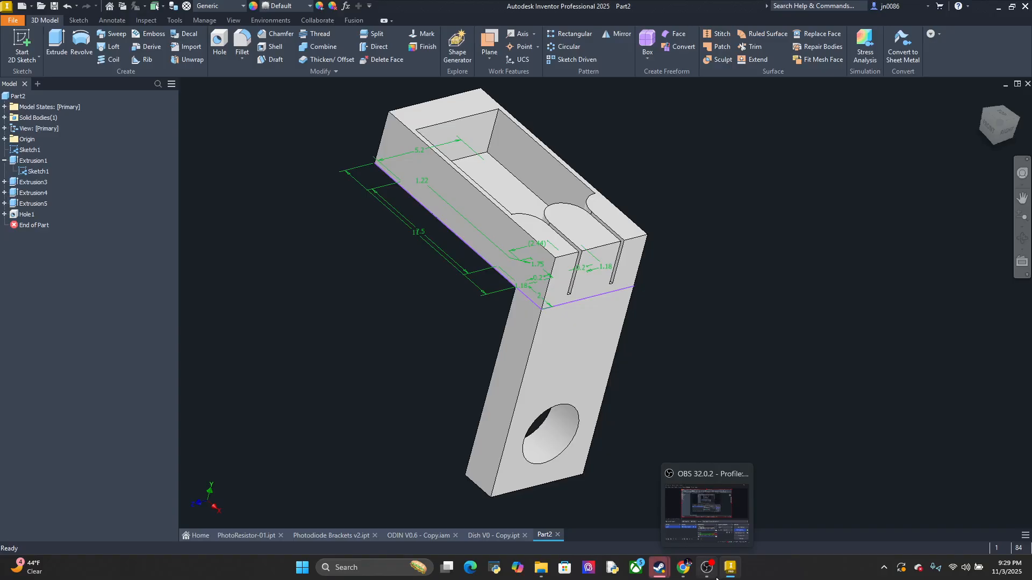
left_click(702, 529)
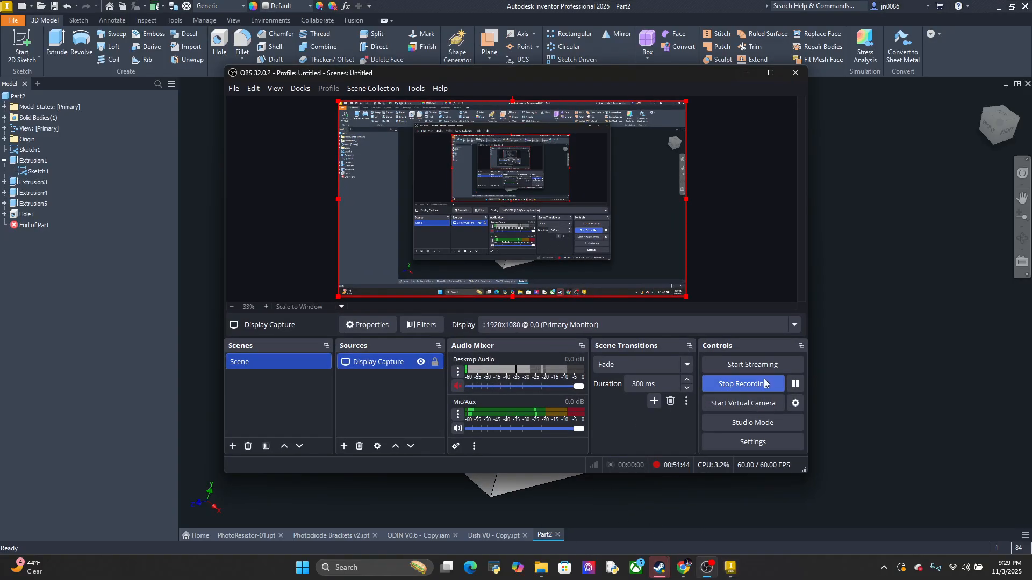